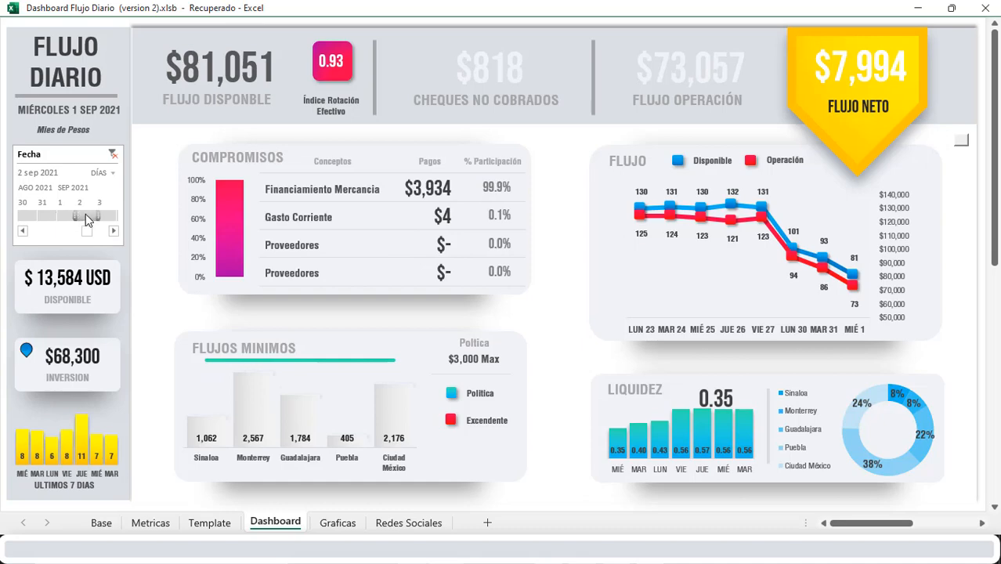
# Move the dashboard's Fecha timeline through single days from 3 to 10 September 2021 to view the daily cash flow figures.
pyautogui.click(101, 521)
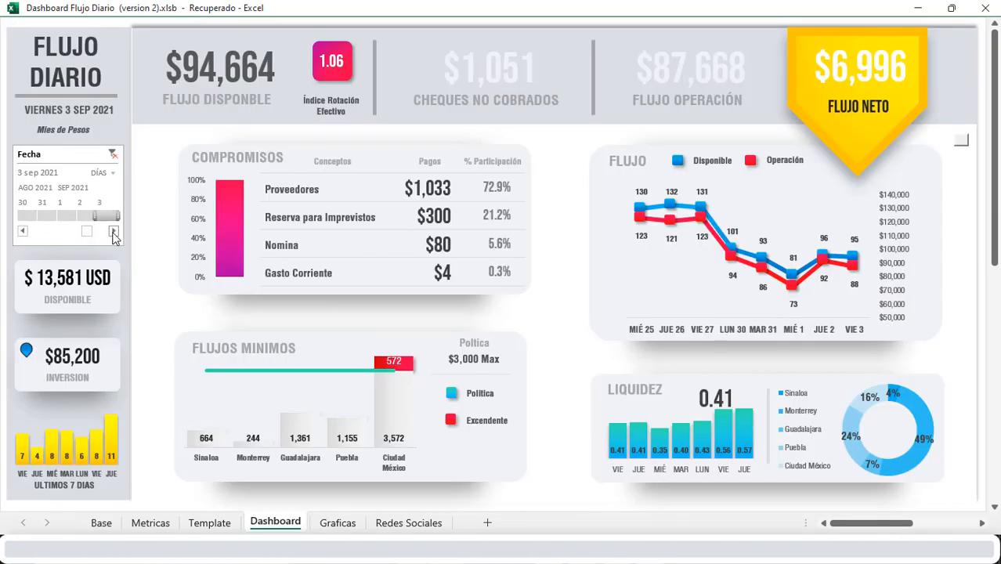
pyautogui.click(114, 232)
pyautogui.click(31, 216)
pyautogui.click(46, 217)
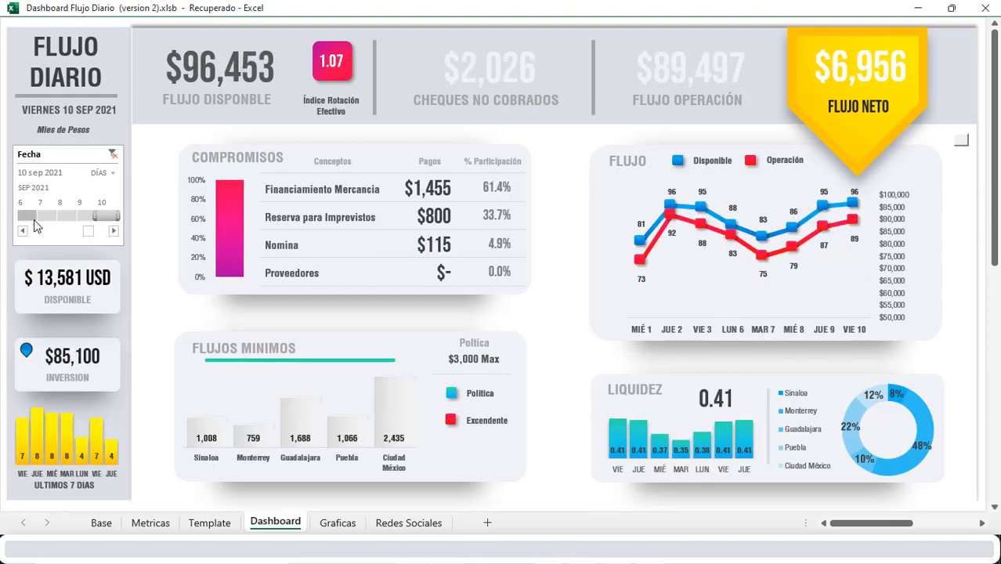
pyautogui.click(30, 216)
pyautogui.click(47, 217)
pyautogui.click(68, 217)
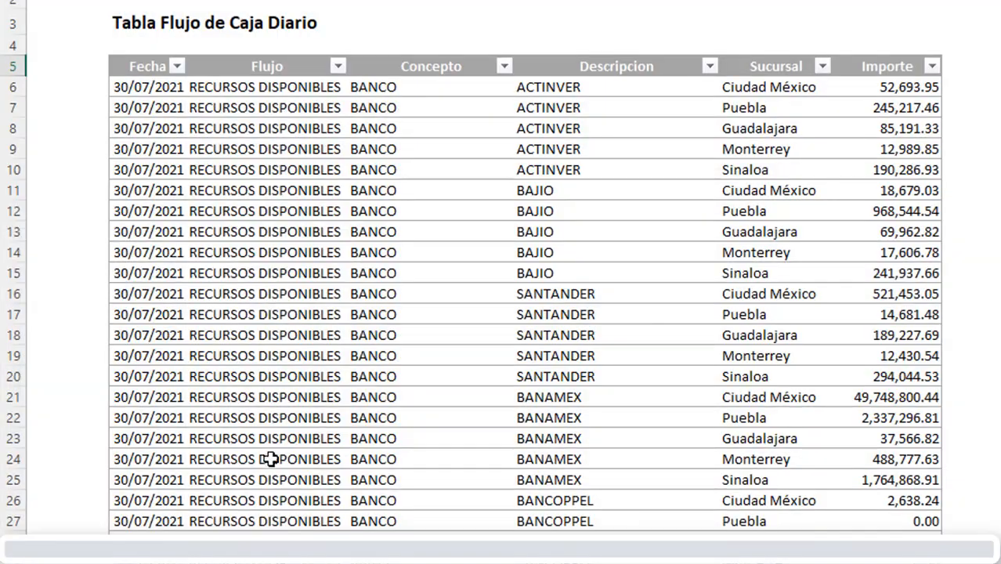
# Examine the Concepto, Descripcion and Sucursal entries of Tabla Flujo de Caja Diario on the Base sheet.
pyautogui.click(421, 127)
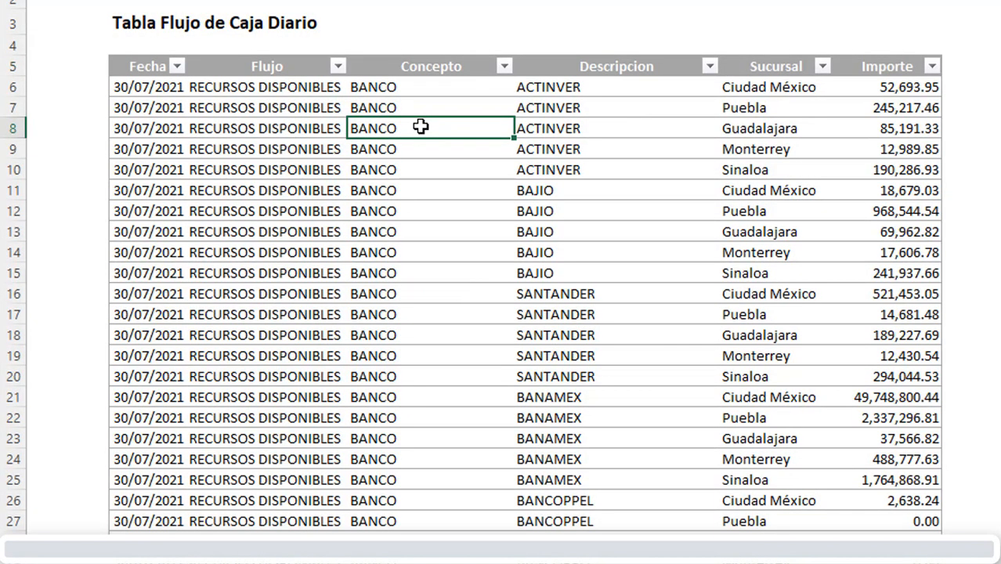
pyautogui.click(691, 193)
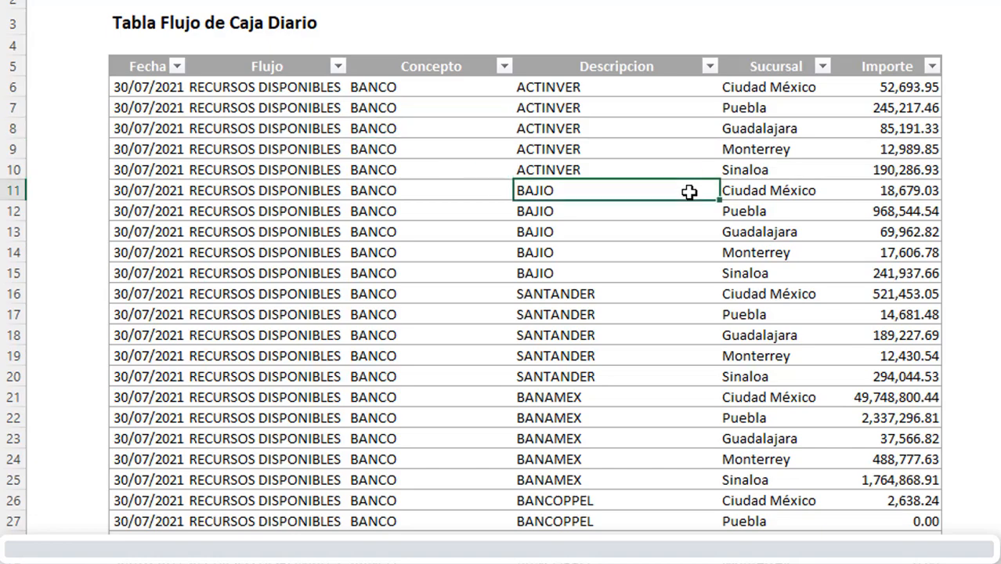
pyautogui.click(743, 137)
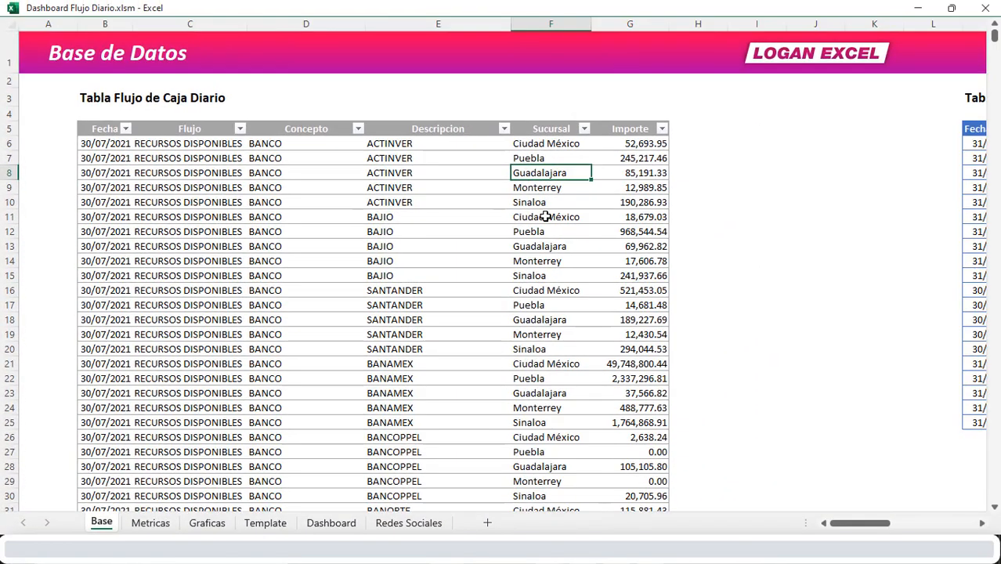
pyautogui.click(546, 217)
pyautogui.scroll(-1, 540, 246)
pyautogui.scroll(1, 556, 249)
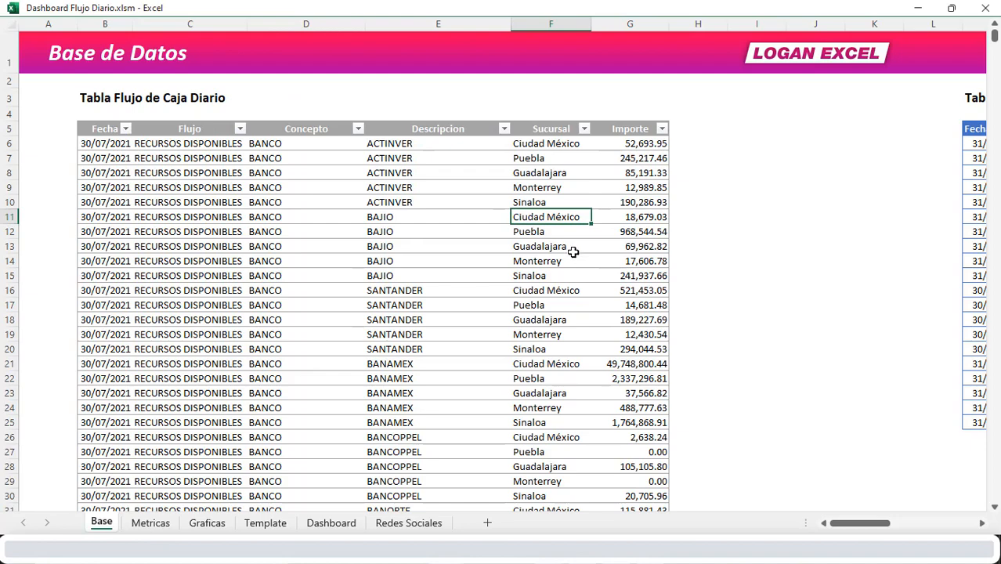
pyautogui.click(573, 251)
pyautogui.scroll(-6, 566, 251)
pyautogui.scroll(6, 566, 249)
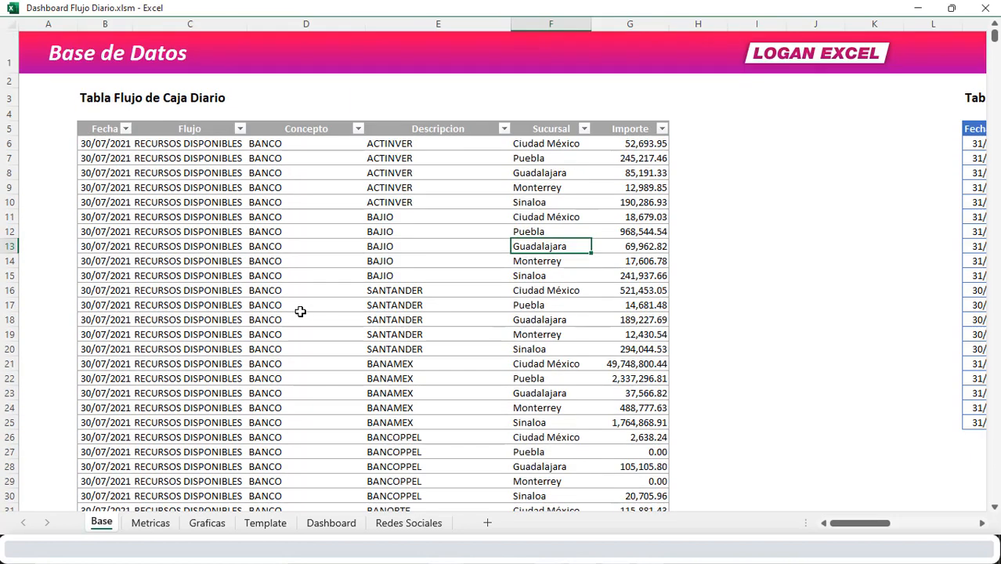
# Open the Dashboard sheet and filter the Fecha timeline to 24 September 2021, followed by 20 September 2021.
pyautogui.click(331, 523)
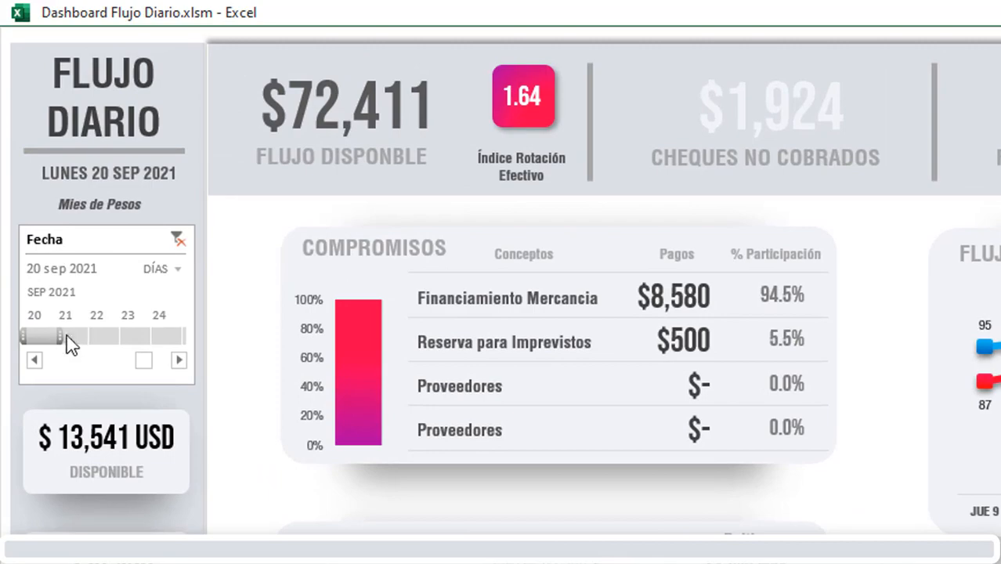
pyautogui.moveTo(68, 343); pyautogui.dragTo(139, 347)
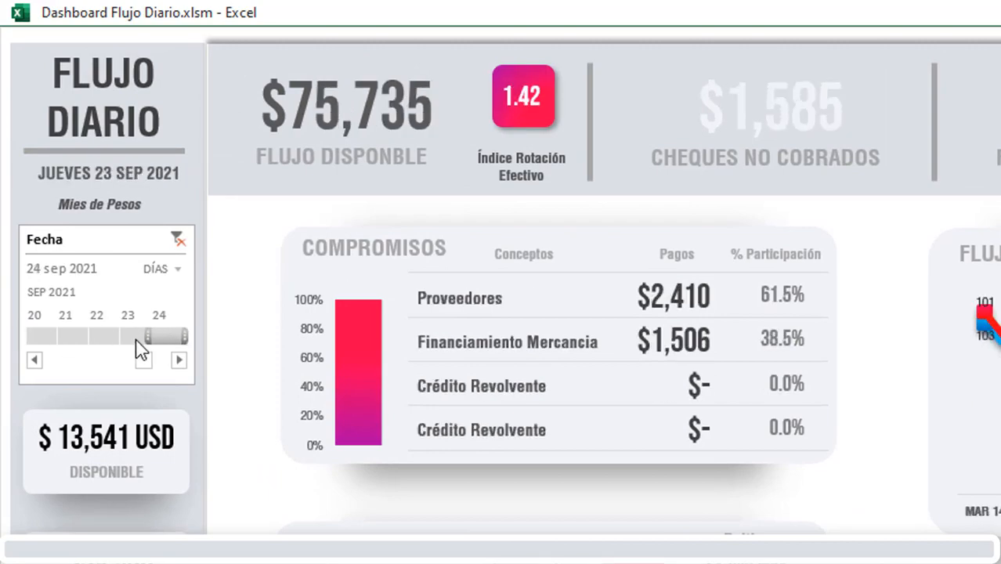
pyautogui.click(45, 342)
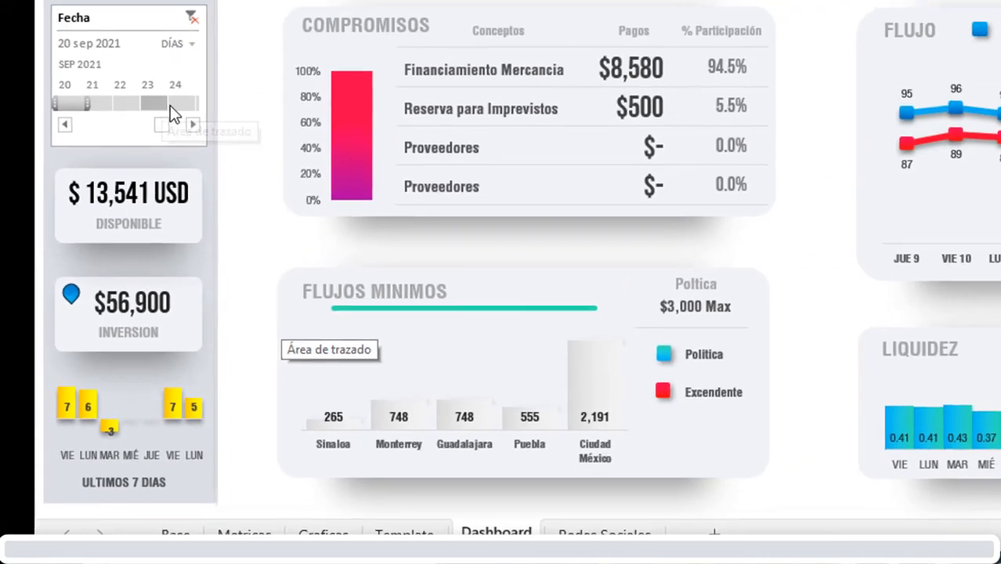
# Switch the Fecha timeline between single days from 21 to 24 September 2021 to compare the dashboard's charts.
pyautogui.click(157, 110)
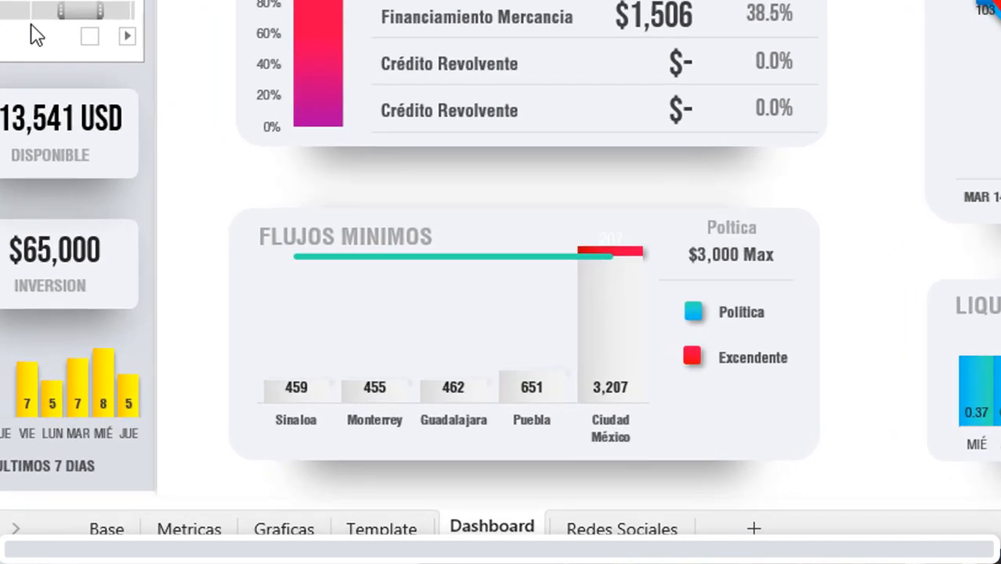
pyautogui.click(111, 111)
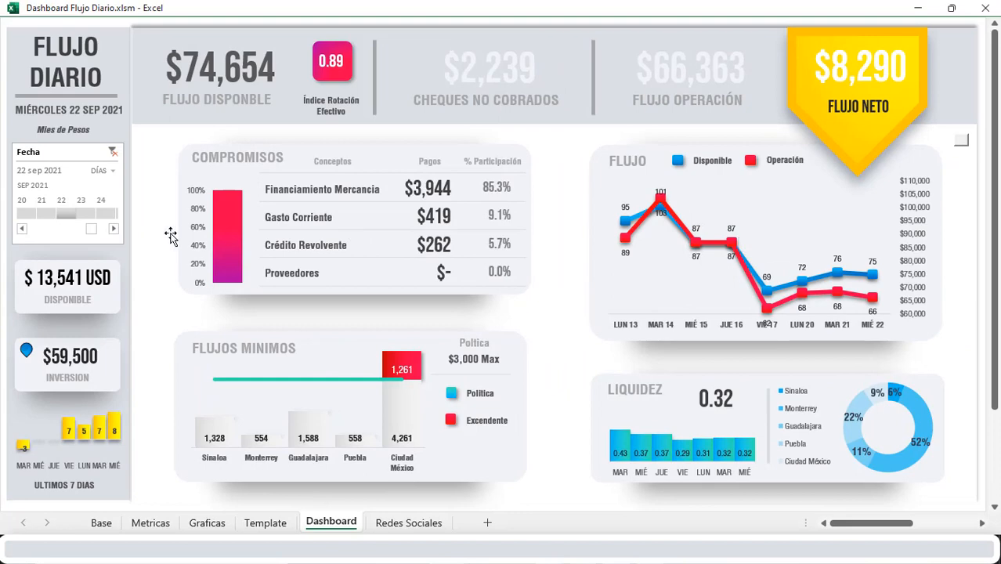
pyautogui.click(92, 214)
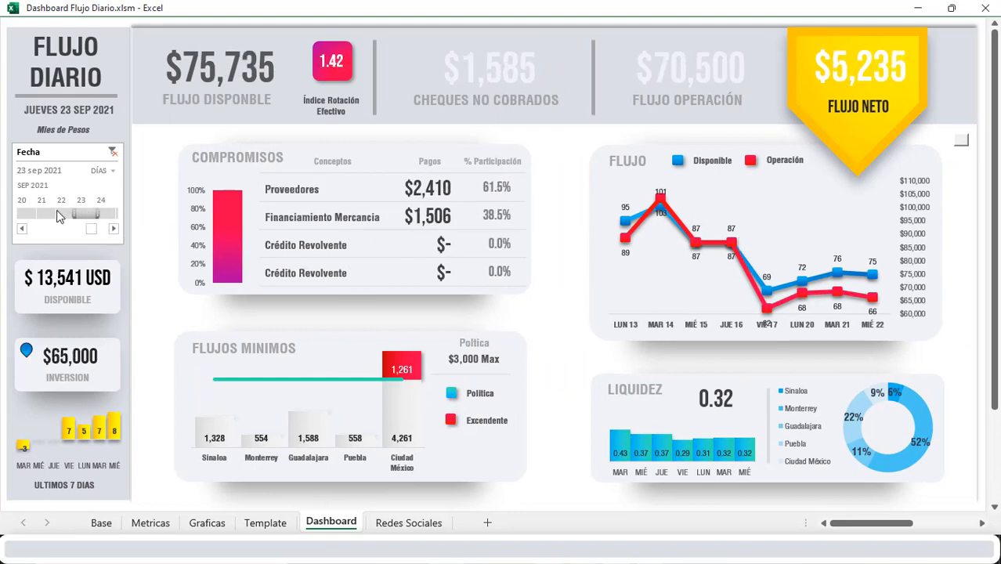
pyautogui.click(54, 215)
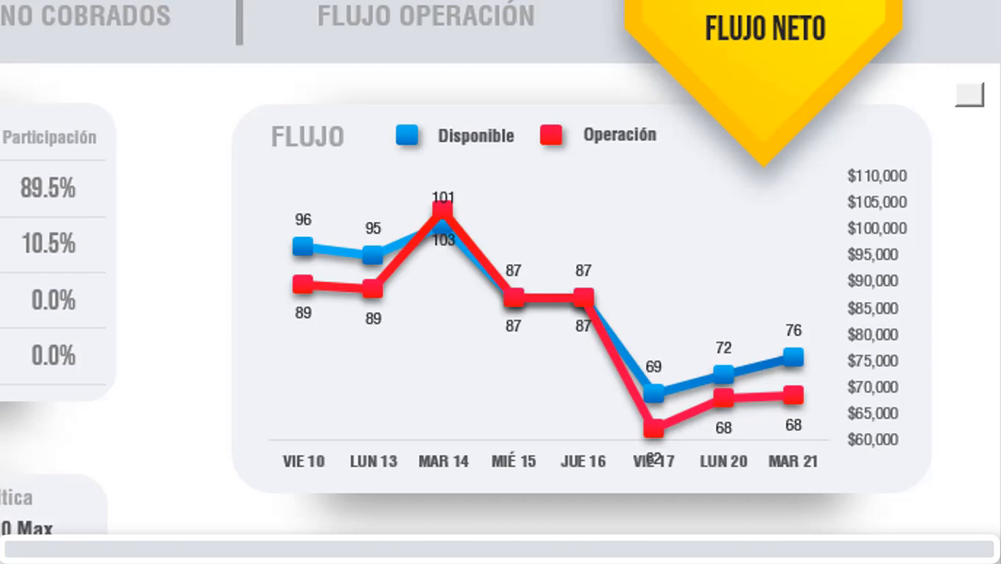
pyautogui.moveTo(45, 219); pyautogui.dragTo(105, 219)
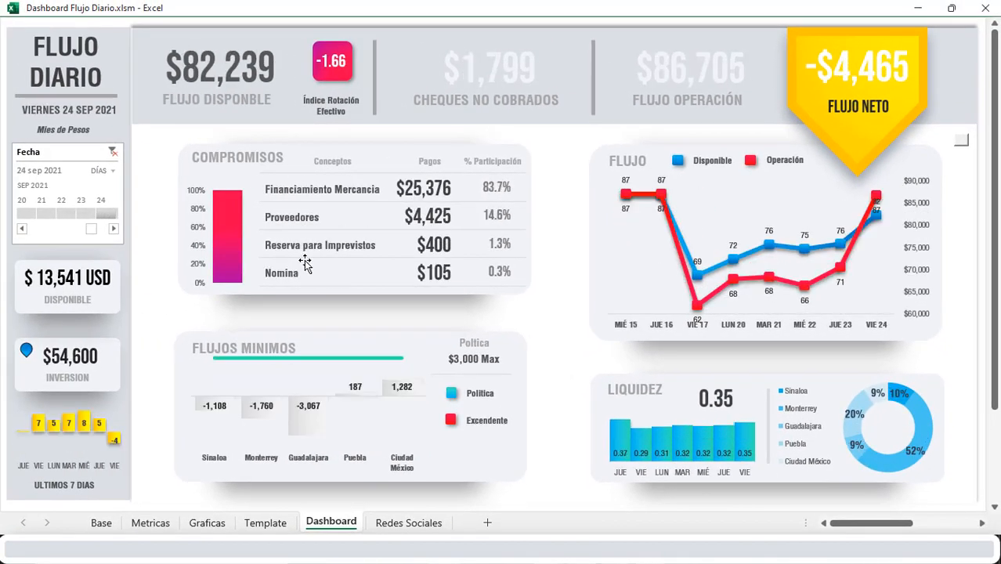
pyautogui.click(88, 212)
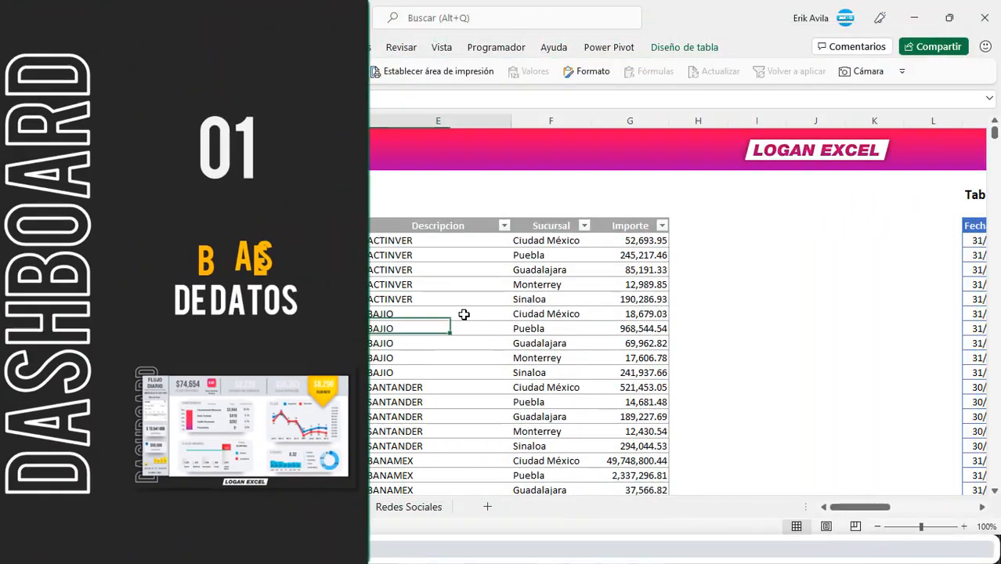
# Go through Tabla Flujo de Caja Diario on the Base sheet down to its last records and return to the first row.
pyautogui.scroll(-7, 501, 332)
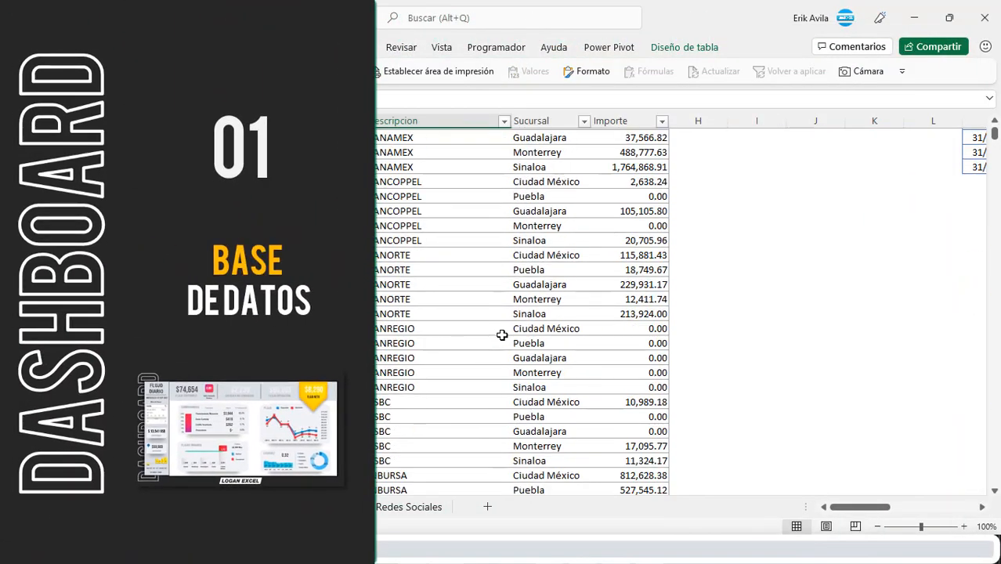
pyautogui.scroll(-7, 502, 335)
pyautogui.click(532, 314)
pyautogui.hotkey('ctrl', 'Down')
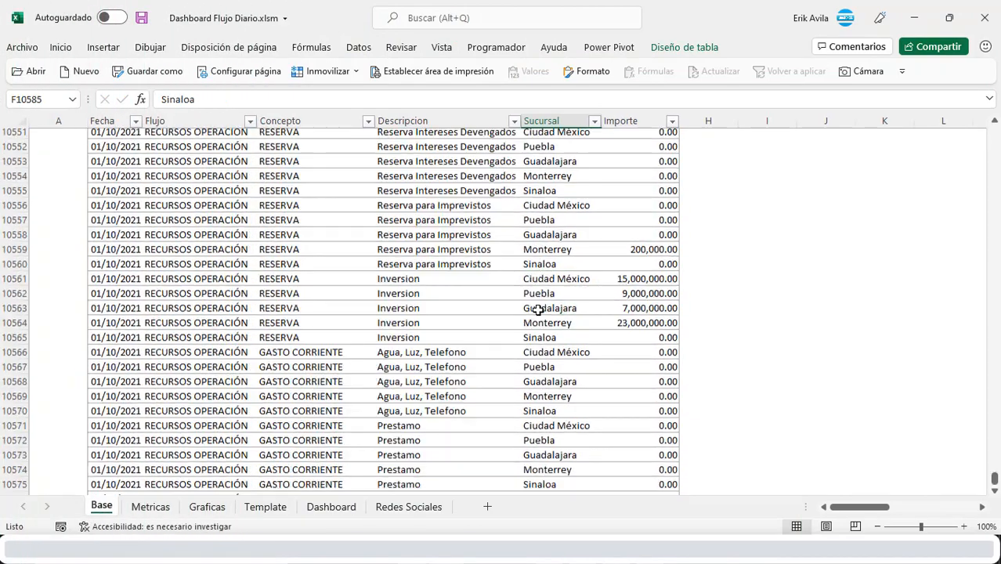
pyautogui.press('Down')
pyautogui.press('Down')
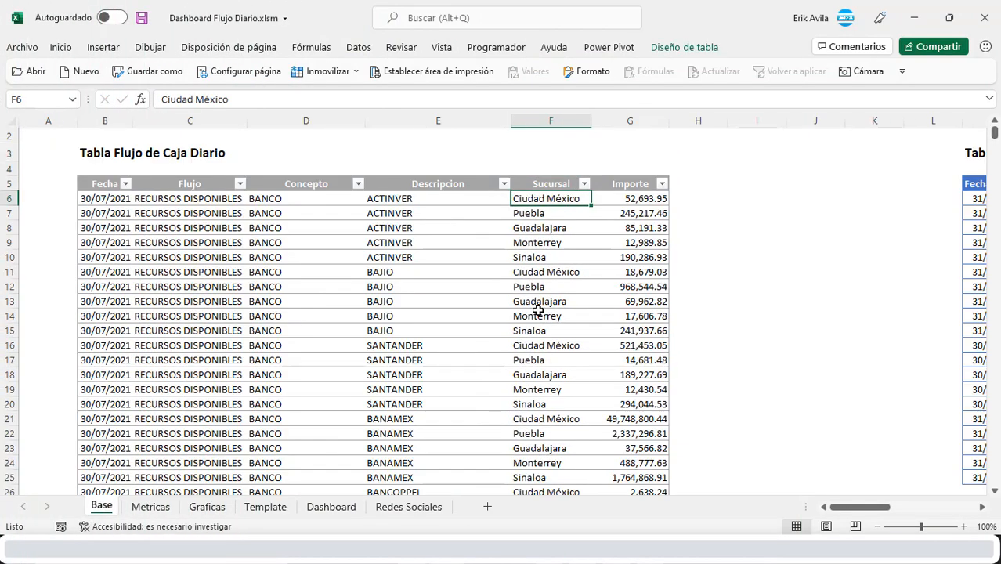
pyautogui.scroll(1, 538, 310)
# Examine the Importe, Descripcion, Sucursal, Flujo and Fecha columns in the first rows of Tabla Flujo de Caja Diario.
pyautogui.click(619, 281)
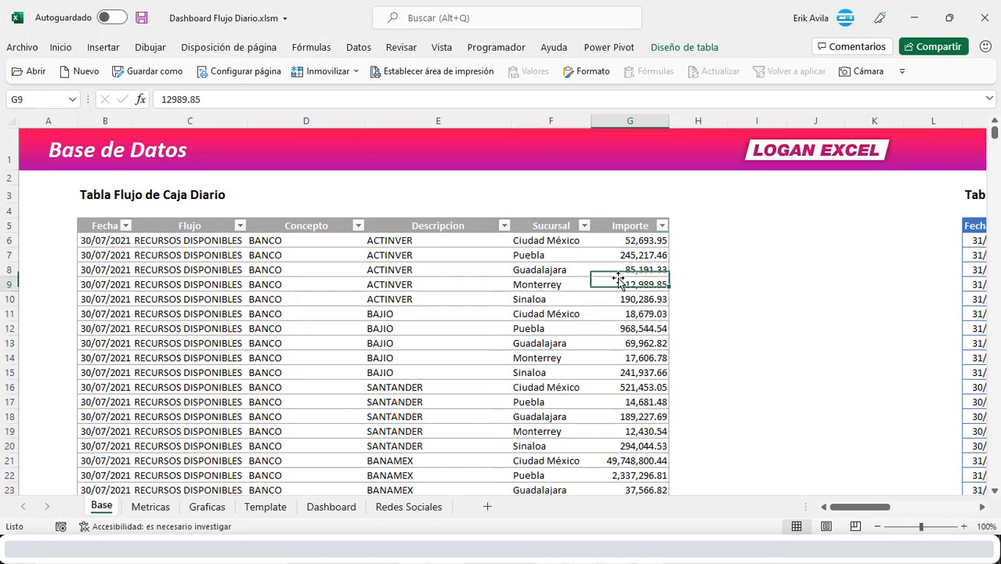
pyautogui.click(463, 298)
pyautogui.click(554, 269)
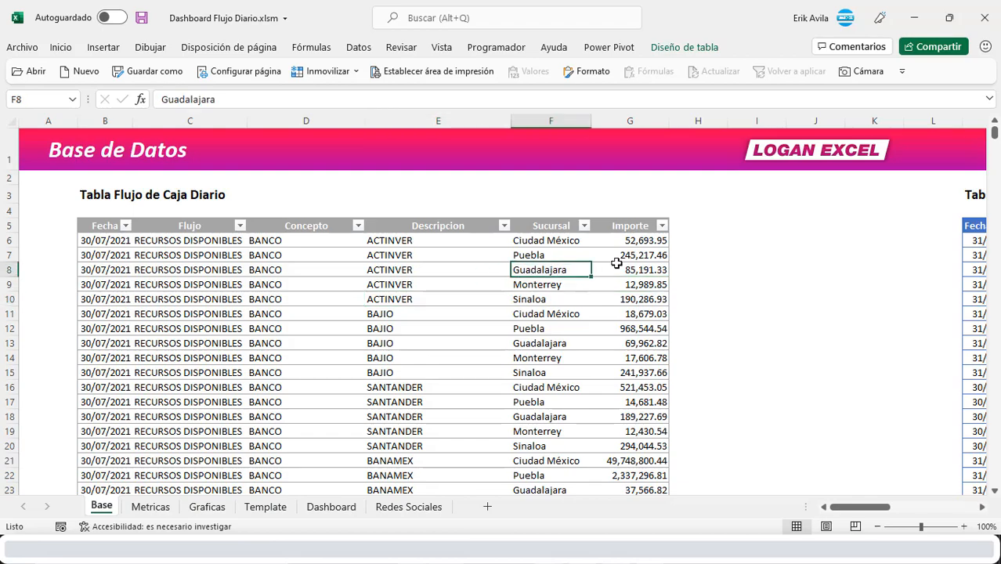
pyautogui.click(619, 267)
pyautogui.click(445, 268)
pyautogui.click(242, 281)
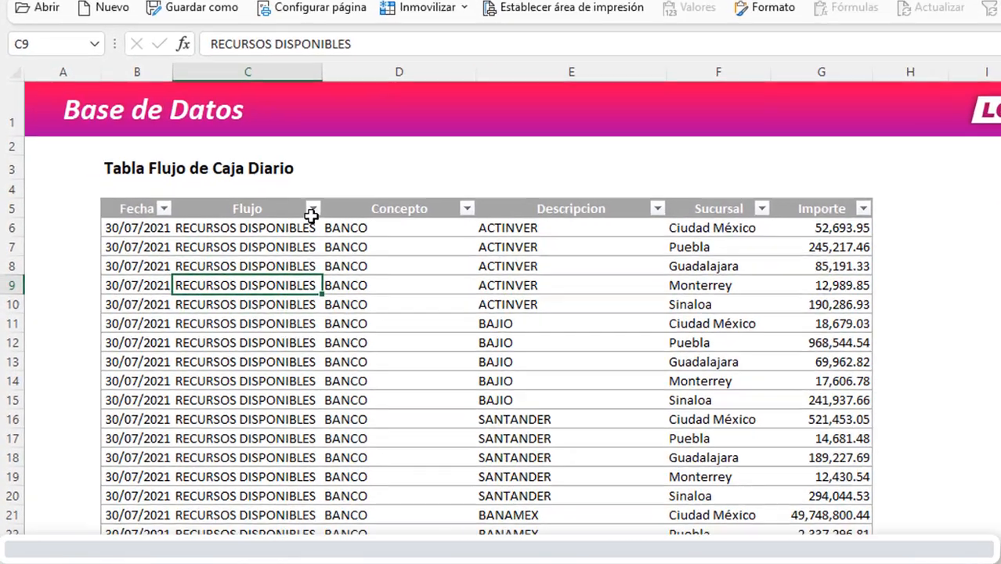
pyautogui.click(191, 227)
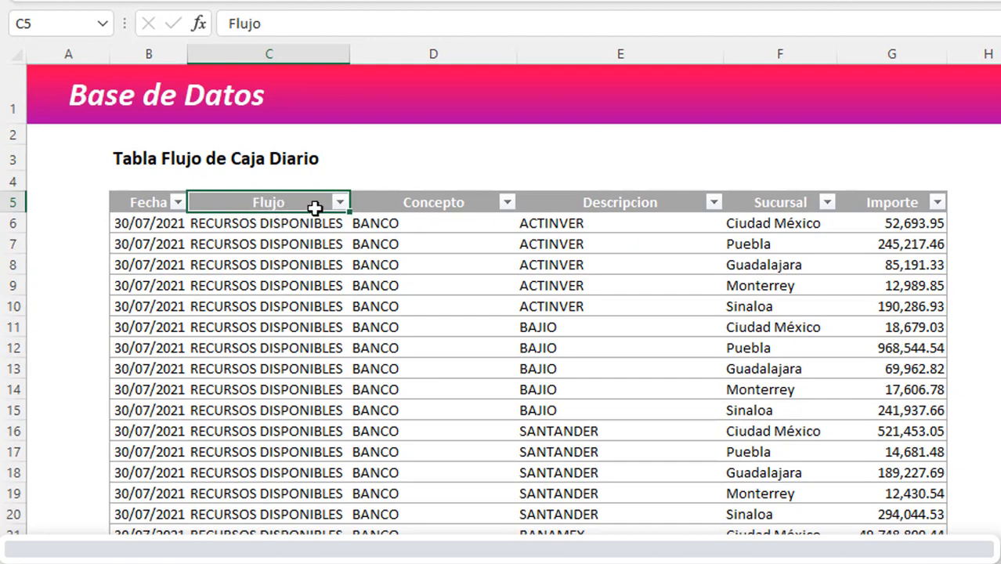
pyautogui.moveTo(149, 182); pyautogui.dragTo(164, 411)
pyautogui.click(287, 260)
pyautogui.click(343, 223)
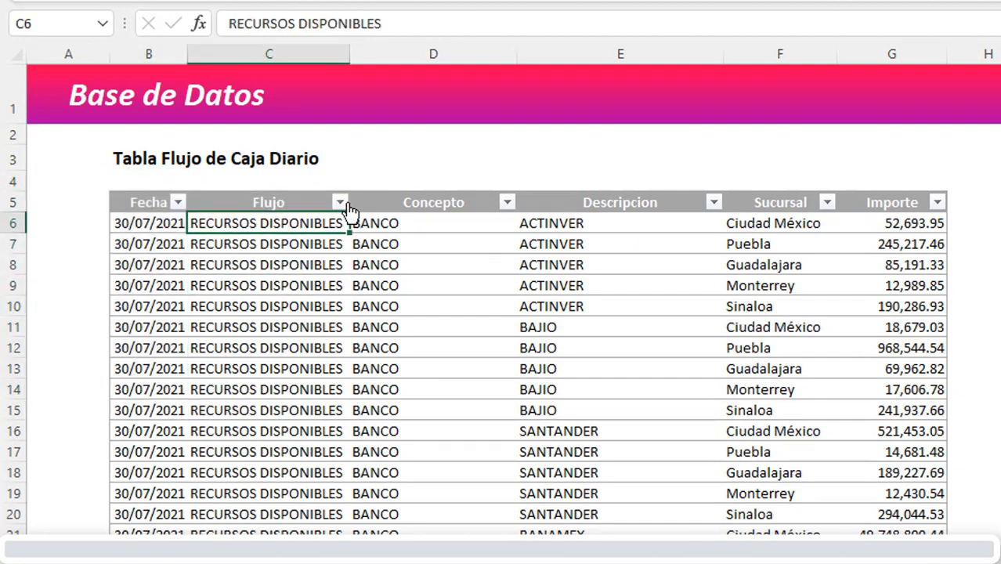
# Inspect the filter values available for the Flujo and Concepto columns without applying a filter.
pyautogui.click(340, 202)
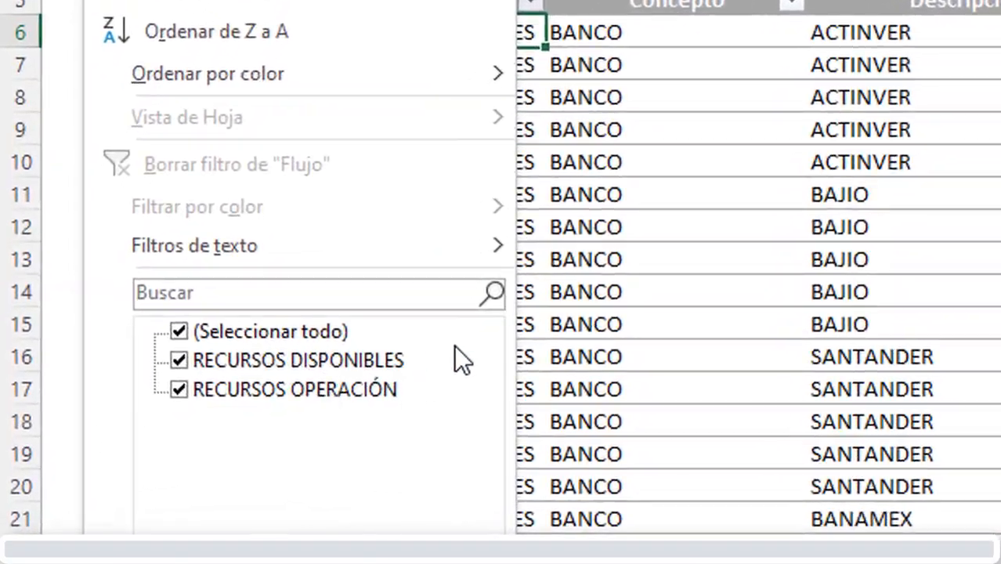
pyautogui.click(576, 255)
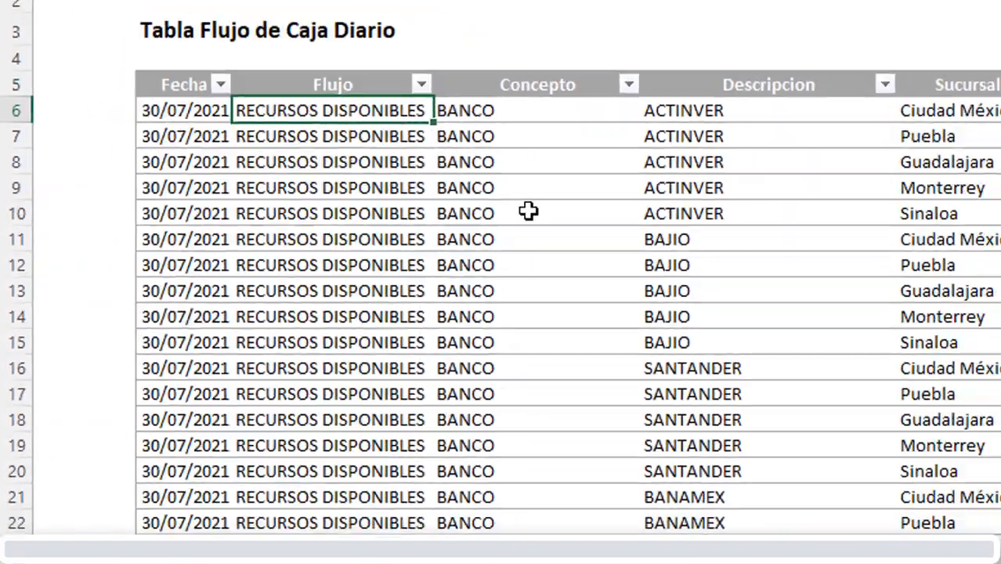
pyautogui.click(792, 3)
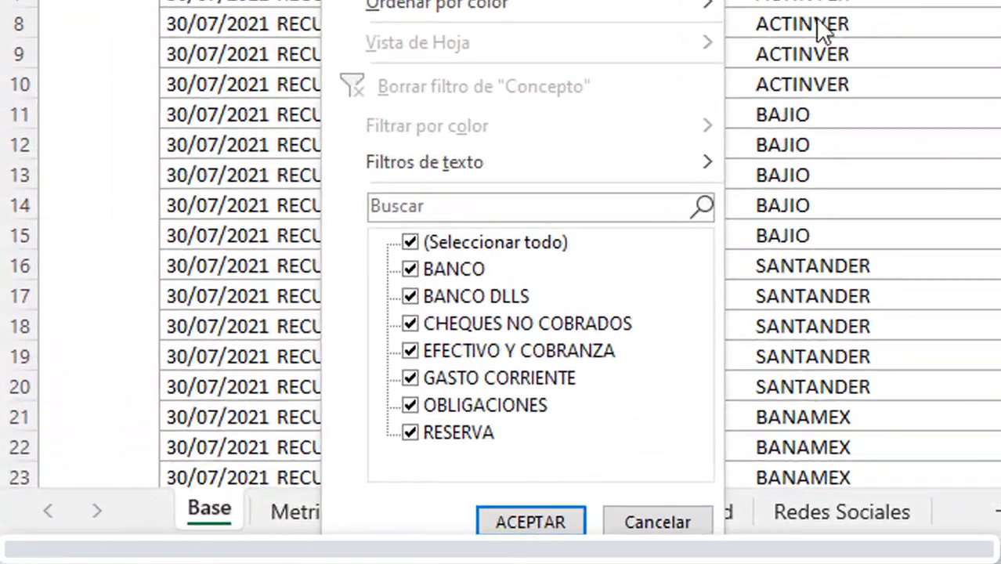
pyautogui.click(501, 228)
# Inspect the filter values available for the Descripcion and Sucursal columns, leaving both columns unfiltered.
pyautogui.click(601, 173)
pyautogui.moveTo(500, 398); pyautogui.dragTo(496, 476)
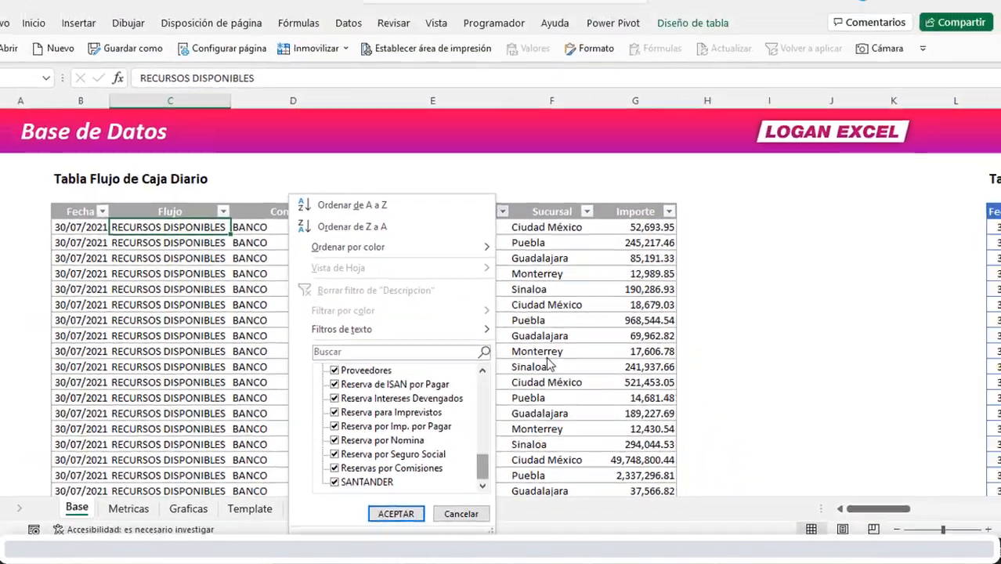
pyautogui.click(548, 343)
pyautogui.click(549, 295)
pyautogui.click(576, 227)
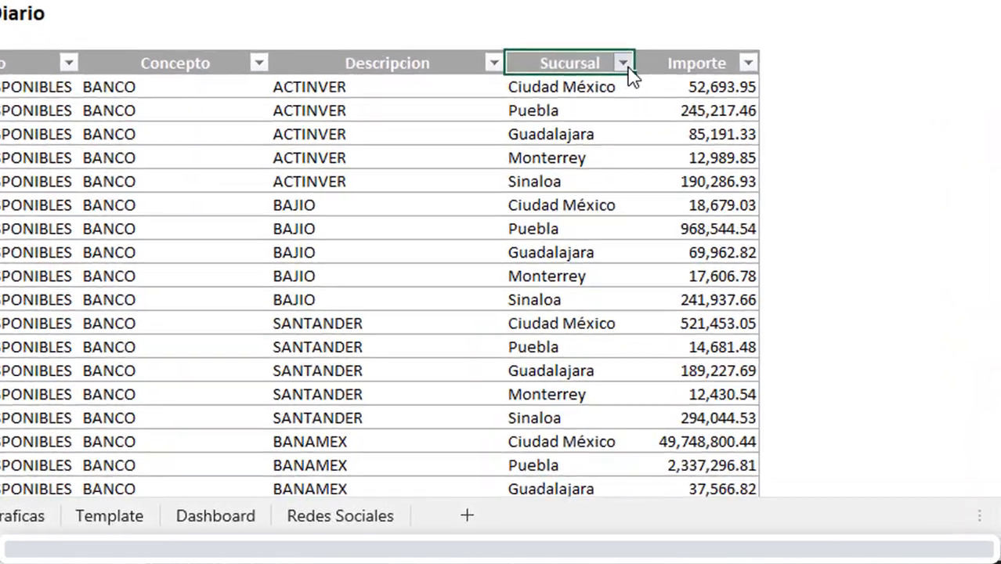
pyautogui.click(623, 64)
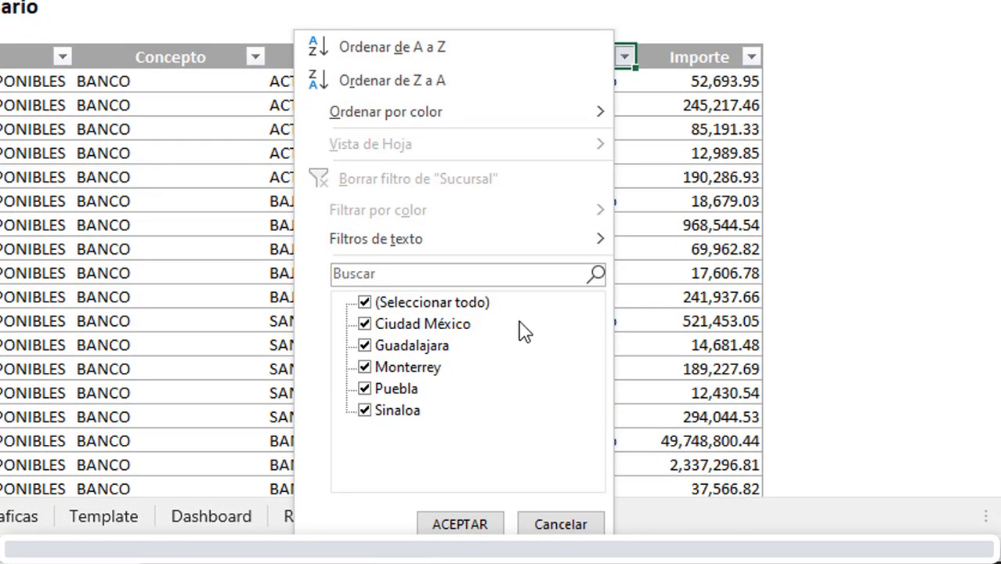
pyautogui.click(674, 159)
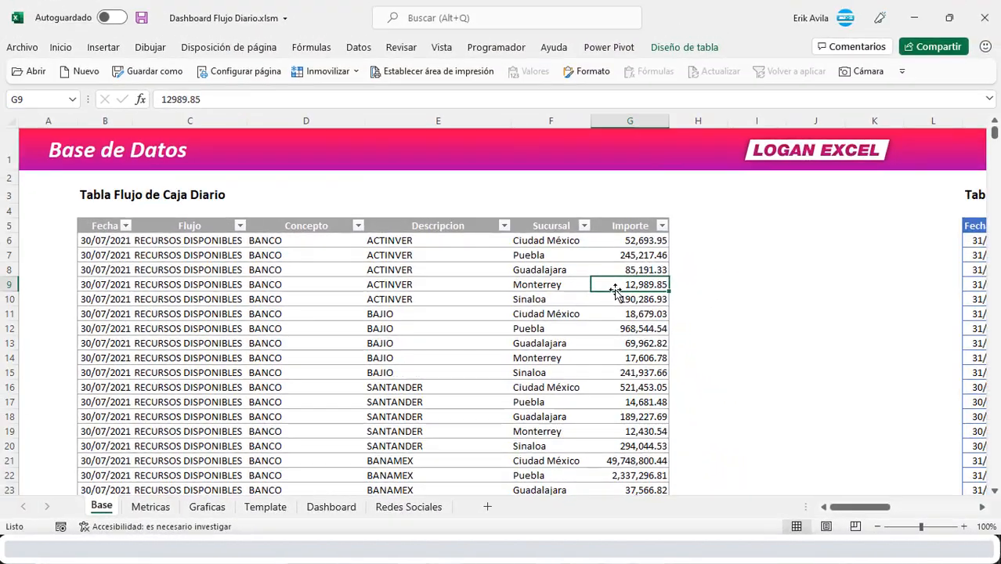
# Move across the Base sheet to Tabla Flujo de Ventas/Pasivo and examine its Ingresos and Pasivo Corriente columns.
pyautogui.click(721, 245)
pyautogui.press('Right')
pyautogui.press('Right')
pyautogui.press('Right')
pyautogui.press('Right')
pyautogui.press('Right')
pyautogui.press('Right')
pyautogui.press('Right')
pyautogui.press('Right')
pyautogui.press('Right')
pyautogui.press('Right')
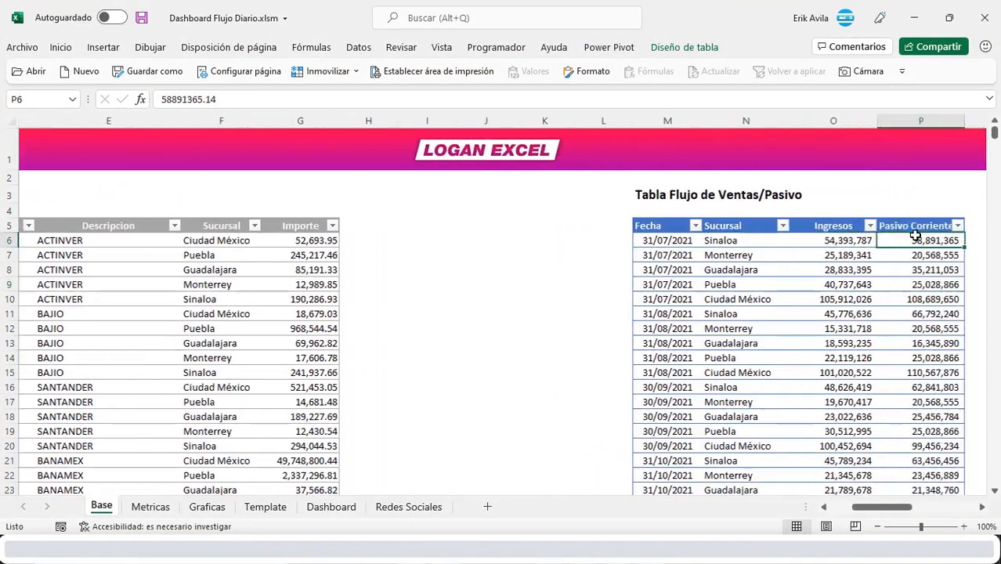
pyautogui.press('Left')
pyautogui.press('Left')
pyautogui.press('Left')
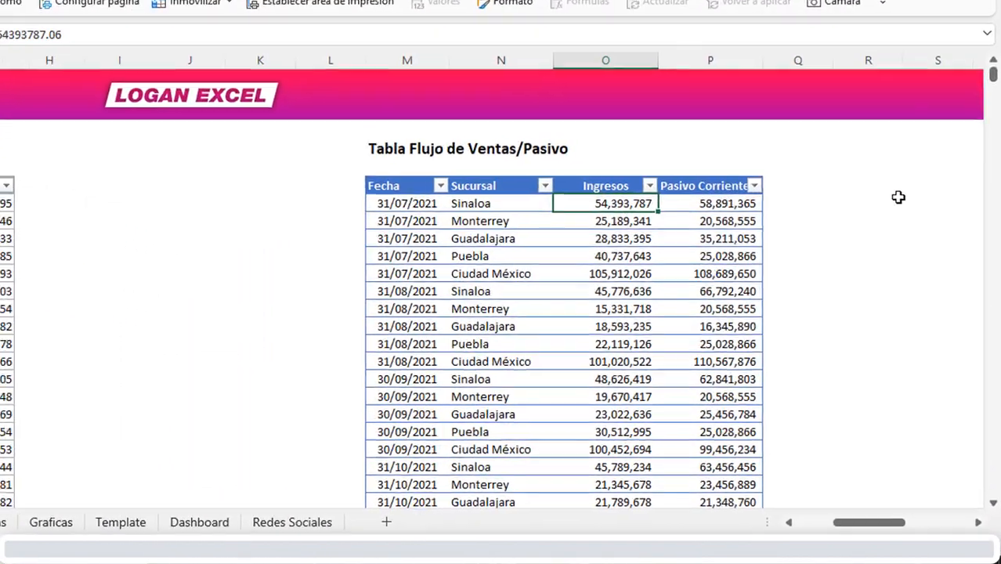
pyautogui.click(737, 252)
pyautogui.click(718, 183)
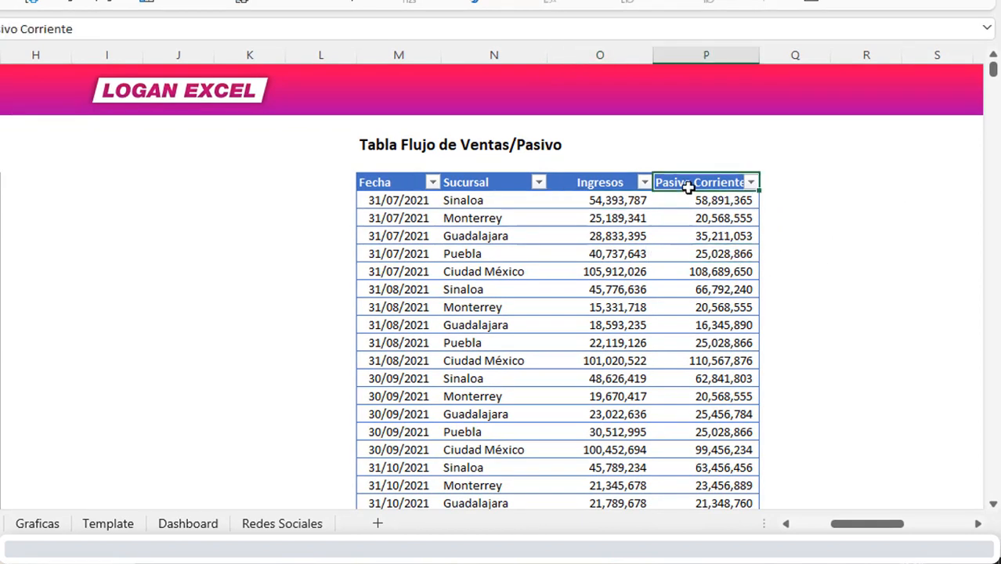
# Examine the Fecha, Sucursal, Ingresos and Pasivo Corriente headers of Tabla Flujo de Ventas/Pasivo.
pyautogui.press('Left')
pyautogui.press('Left')
pyautogui.press('Right')
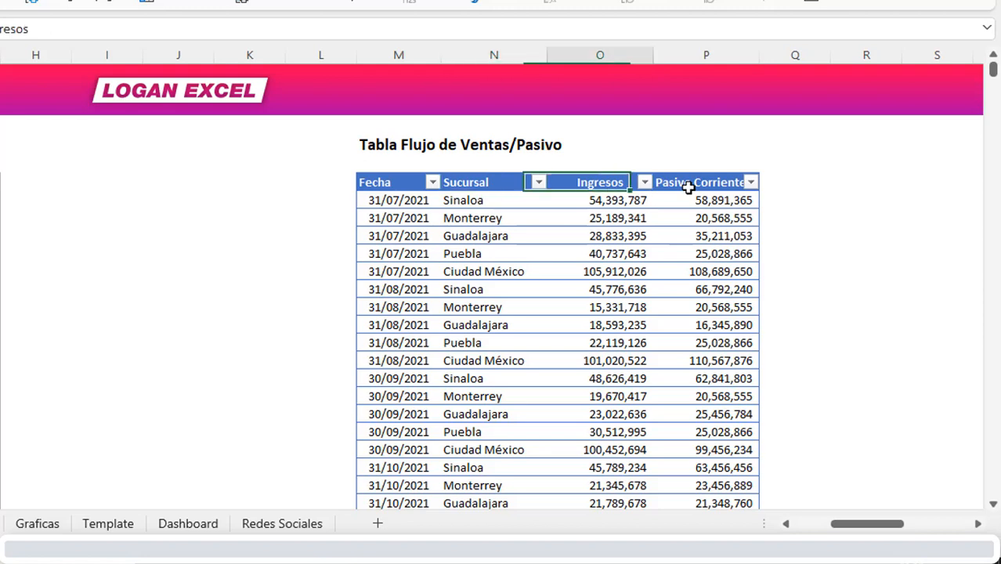
pyautogui.press('Right')
pyautogui.press('Left')
pyautogui.press('Left')
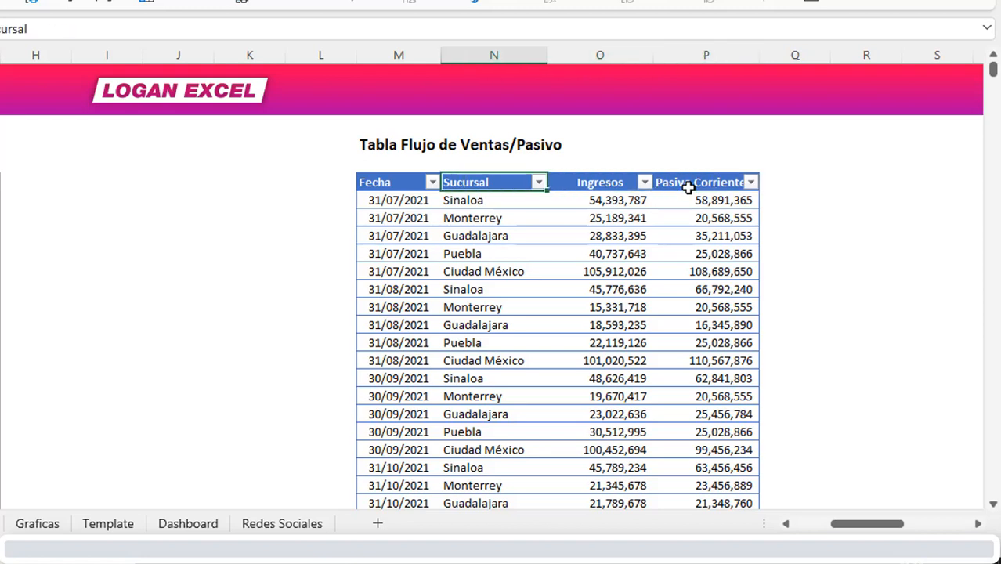
pyautogui.click(689, 187)
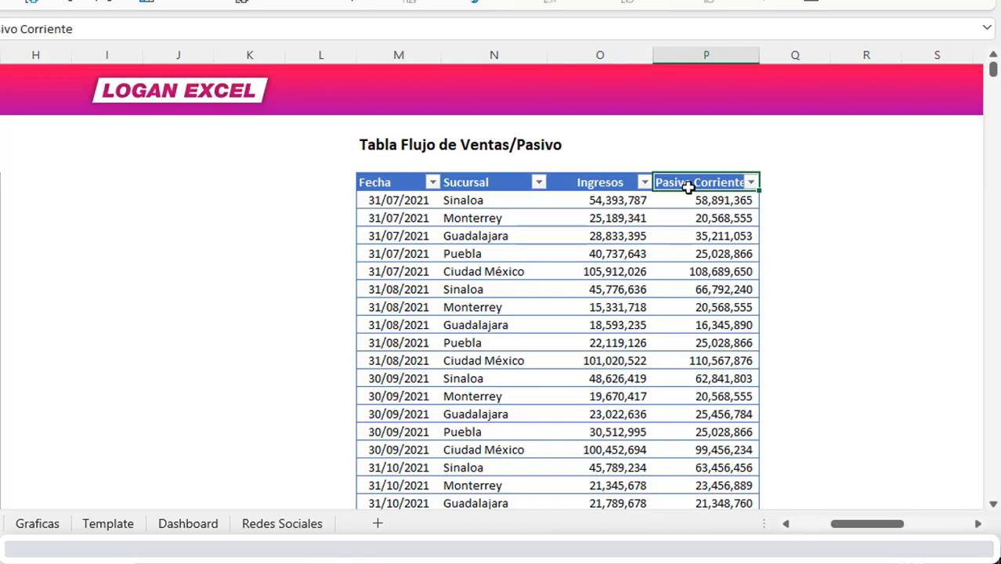
pyautogui.press('Left')
pyautogui.press('Left')
pyautogui.press('Left')
pyautogui.press('Left')
pyautogui.press('Left')
pyautogui.press('Right')
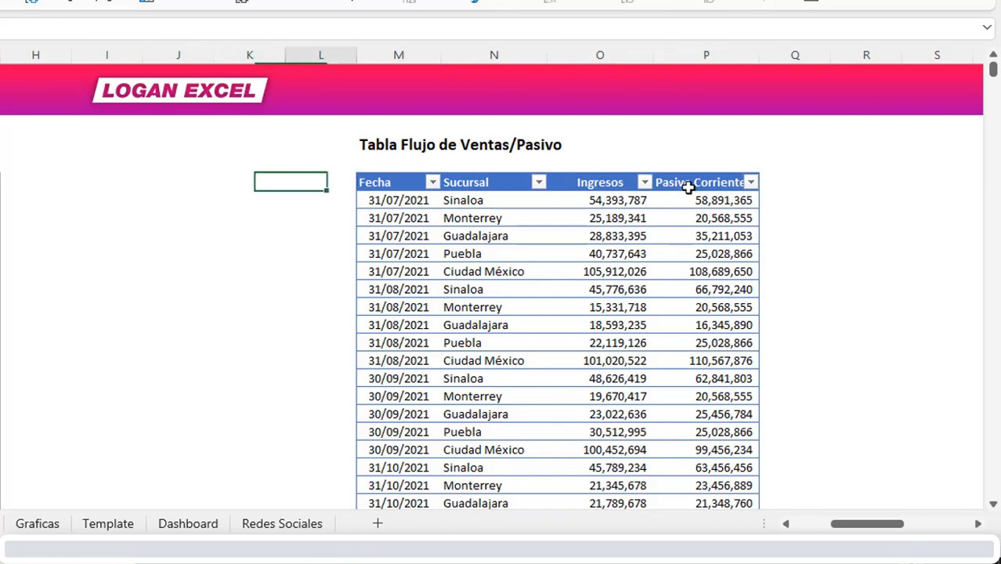
pyautogui.press('Right')
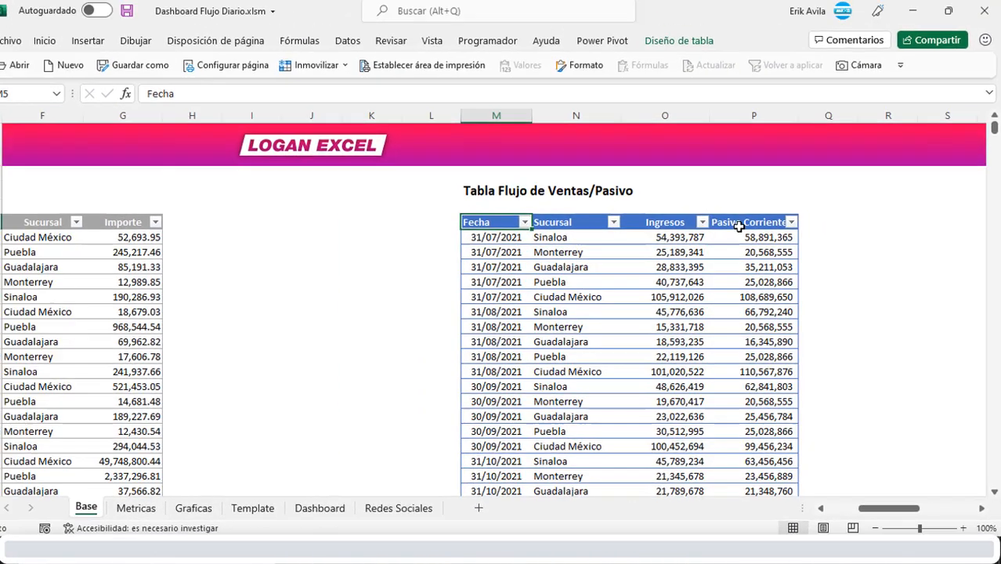
# Return to Tabla Flujo de Caja Diario and look over its columns and first rows.
pyautogui.press('Home')
pyautogui.press('Right')
pyautogui.press('Right')
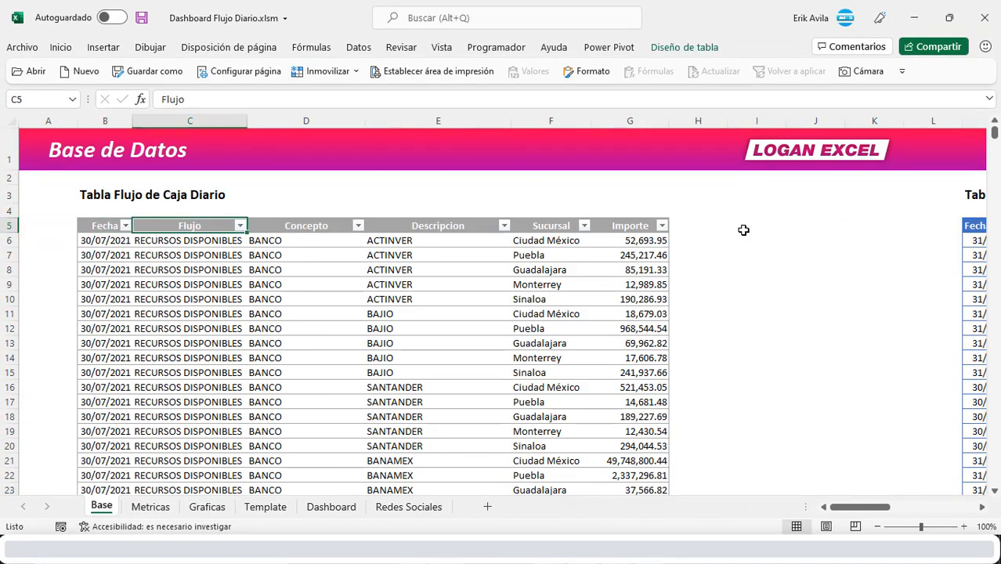
pyautogui.click(496, 298)
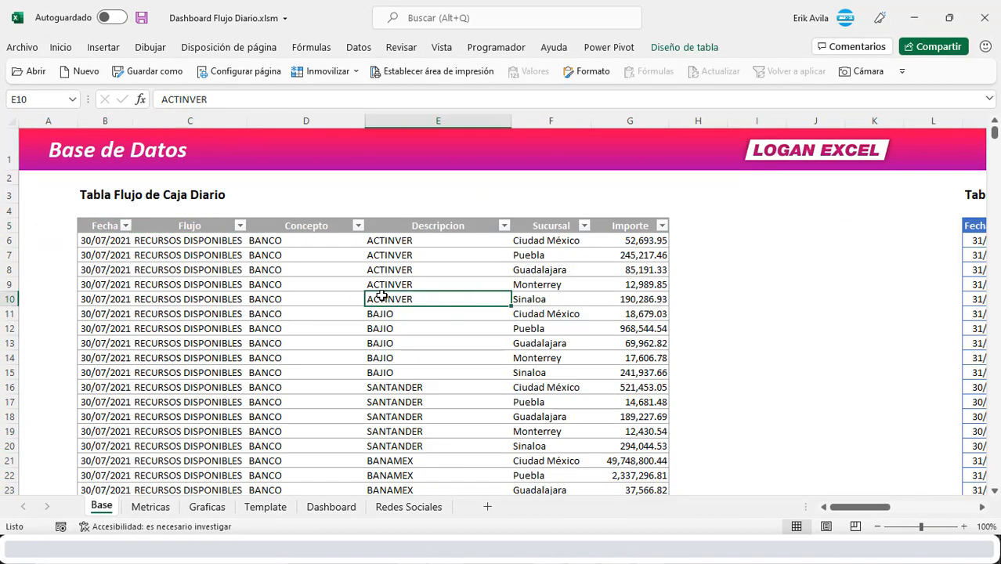
pyautogui.scroll(-3, 260, 335)
pyautogui.scroll(3, 261, 336)
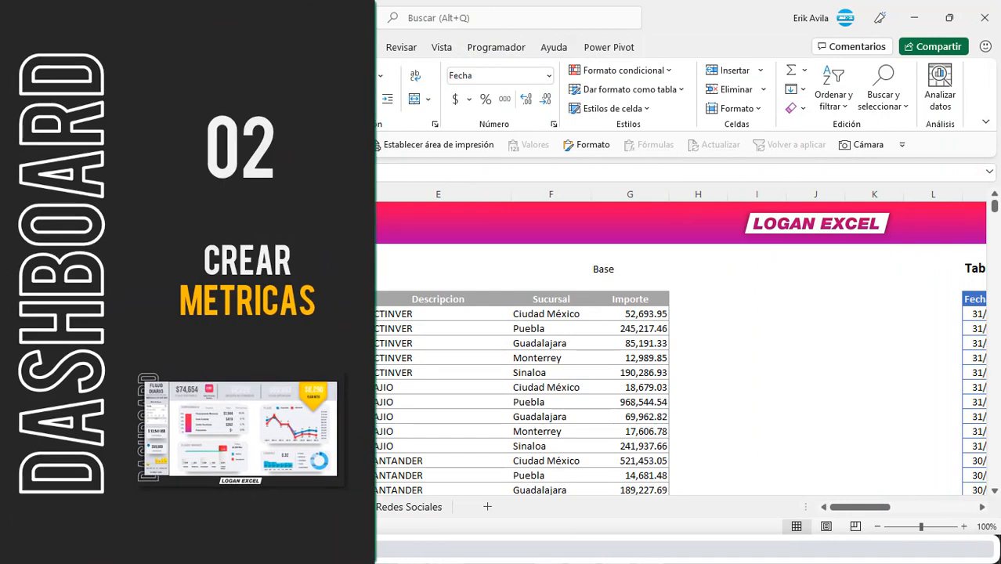
# Convert the Tabla Flujo de Caja Diario range B5:G10585 into an Excel table with headers.
pyautogui.hotkey('ctrl', 'shift', 'Right')
pyautogui.hotkey('ctrl', 'q')
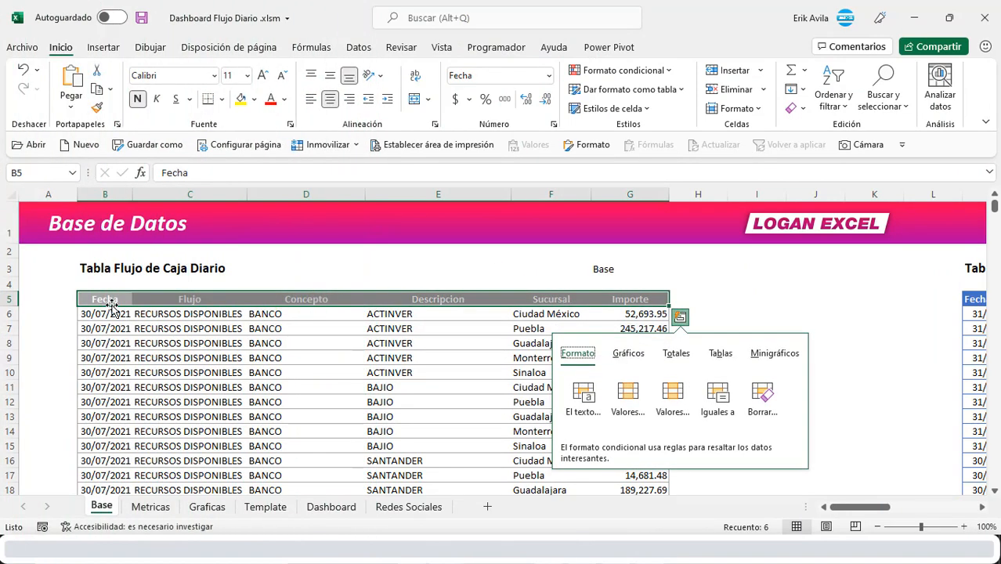
pyautogui.hotkey('ctrl', 'shift', 'Down')
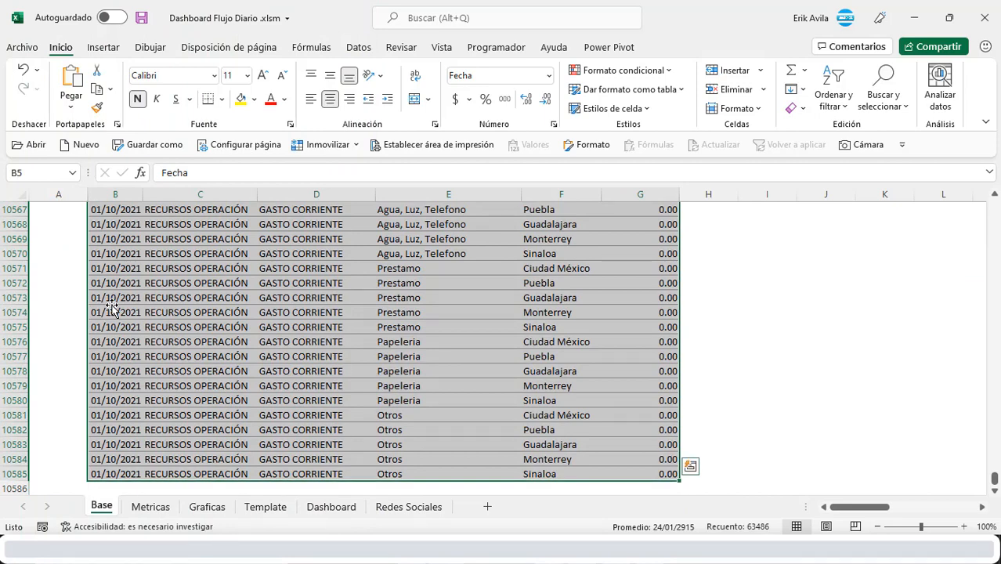
pyautogui.hotkey('ctrl', 't')
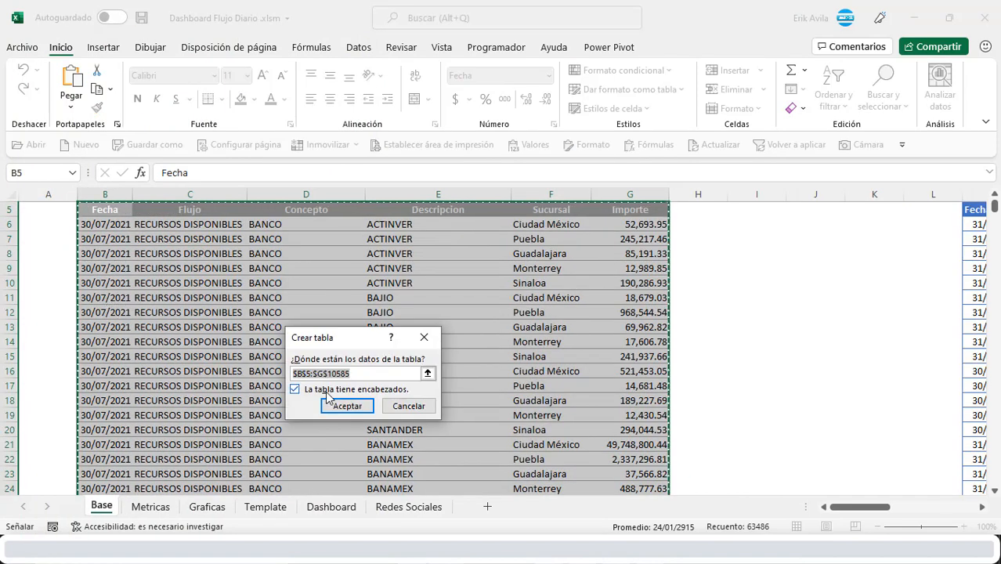
pyautogui.click(345, 406)
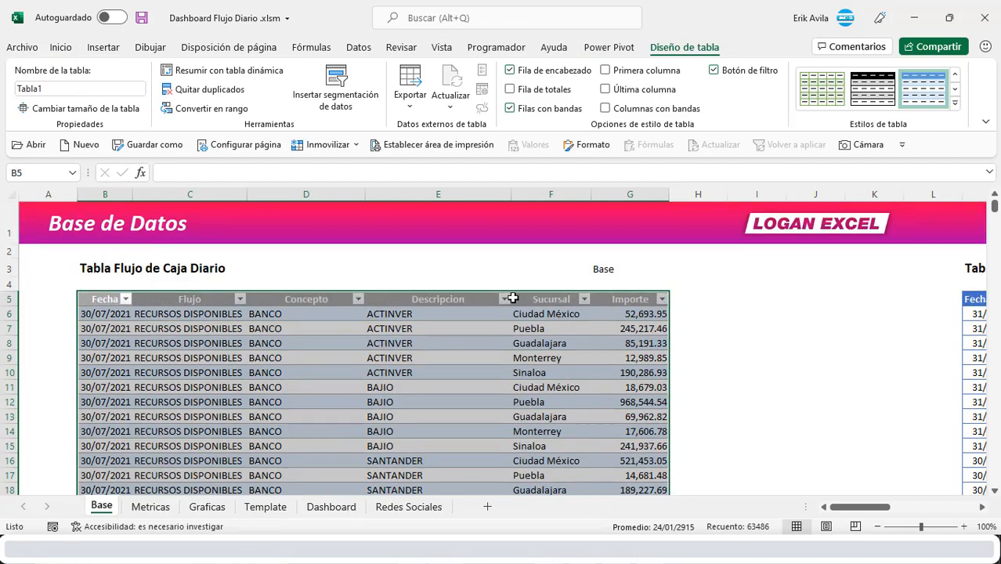
# Apply the plain, unformatted light style to the daily cash flow table and name the table Base.
pyautogui.click(957, 105)
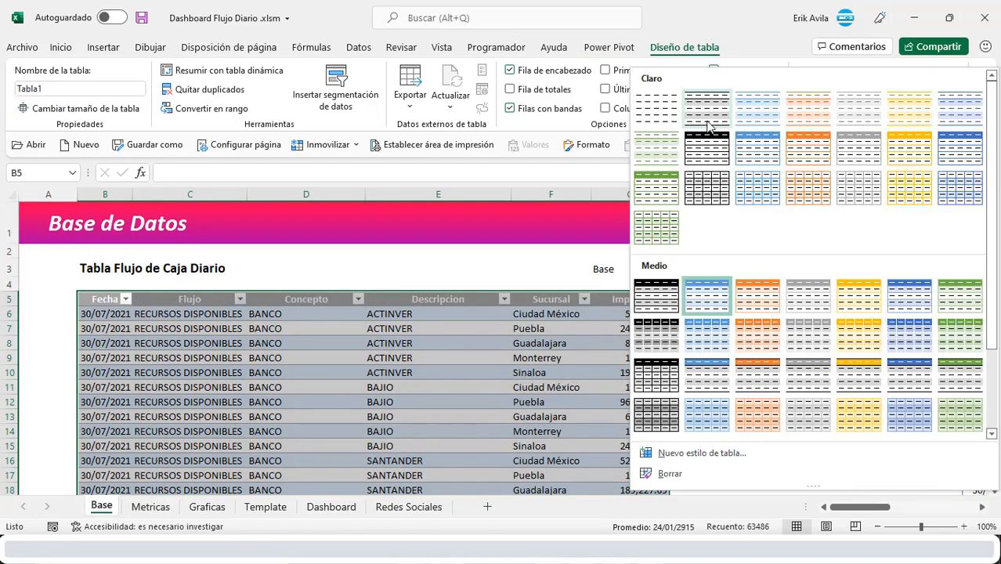
pyautogui.click(667, 110)
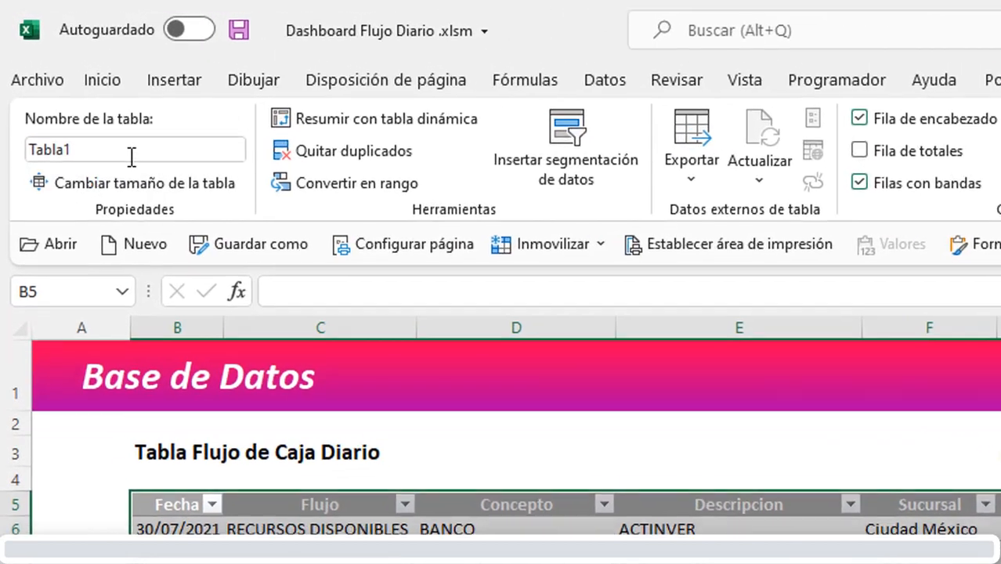
pyautogui.click(93, 108)
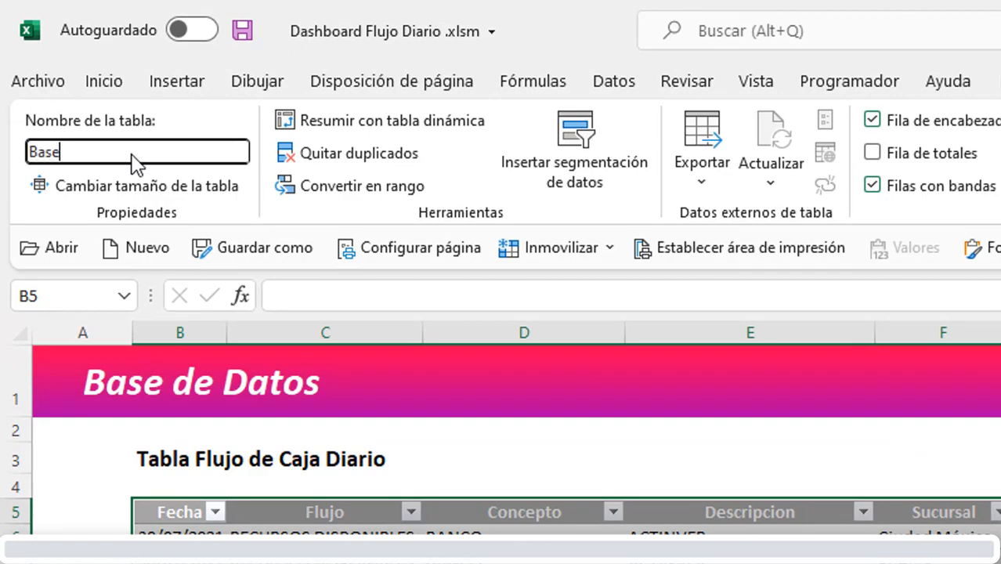
pyautogui.press('Return')
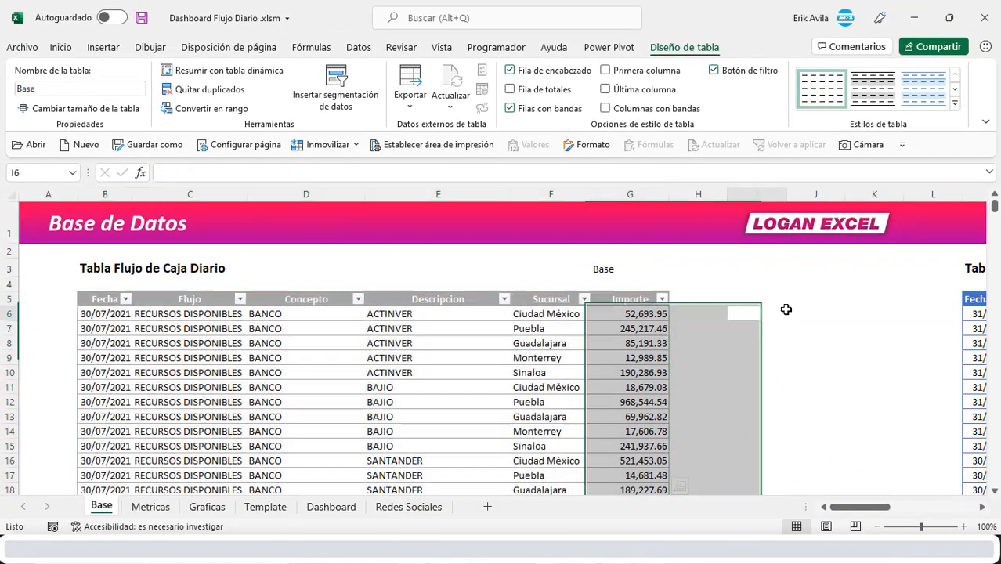
# Convert the Tabla Flujo de Ventas/Pasivo range M5:P25 into an Excel table with headers.
pyautogui.click(783, 312)
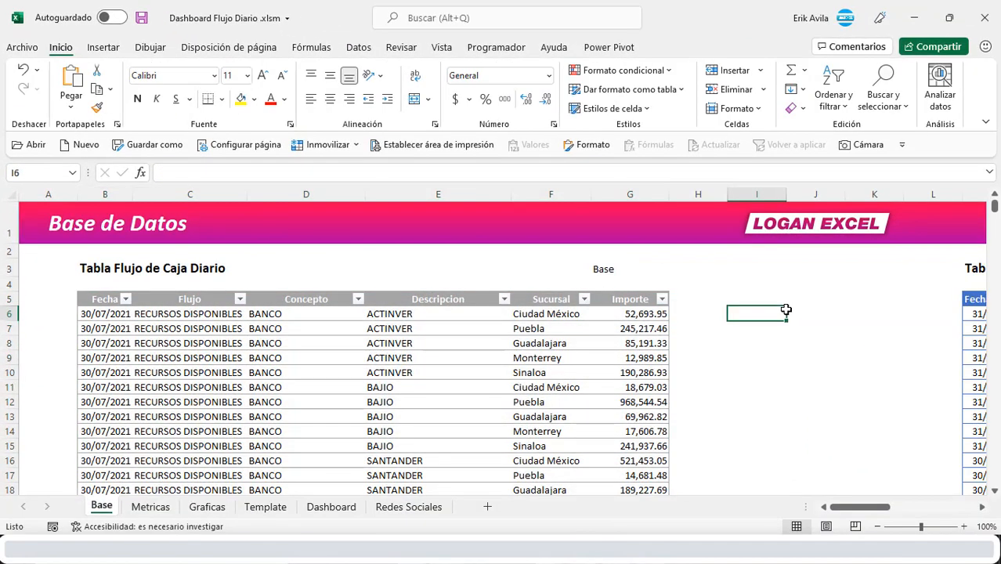
pyautogui.press('Right')
pyautogui.press('Right')
pyautogui.press('Right')
pyautogui.press('Right')
pyautogui.press('Right')
pyautogui.press('Right')
pyautogui.press('Right')
pyautogui.press('Right')
pyautogui.press('Left')
pyautogui.press('Left')
pyautogui.press('Left')
pyautogui.press('Left')
pyautogui.press('Up')
pyautogui.hotkey('ctrl', 'shift', 'Down')
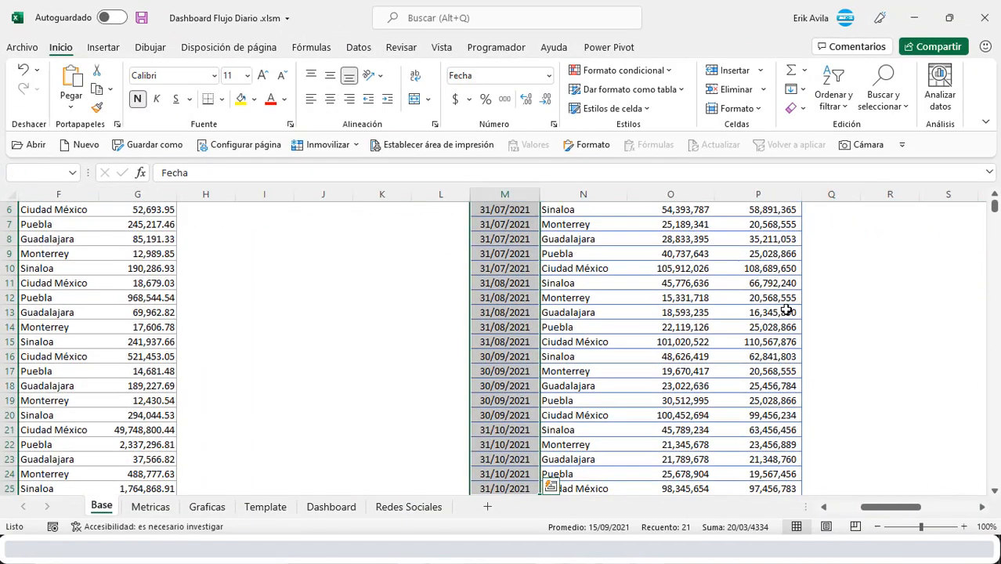
pyautogui.hotkey('ctrl', 'shift', 'Right')
pyautogui.scroll(2, 783, 329)
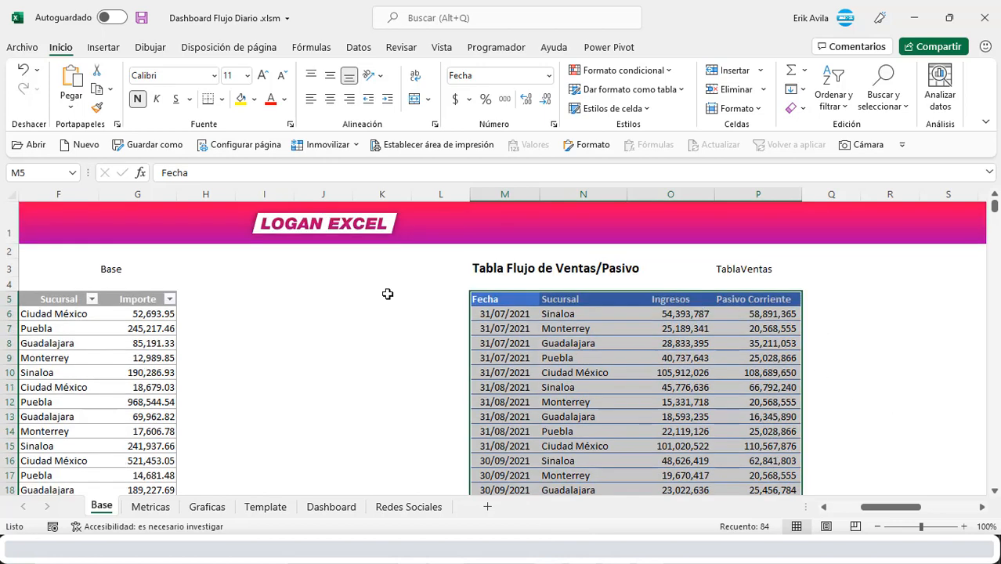
pyautogui.hotkey('ctrl', 't')
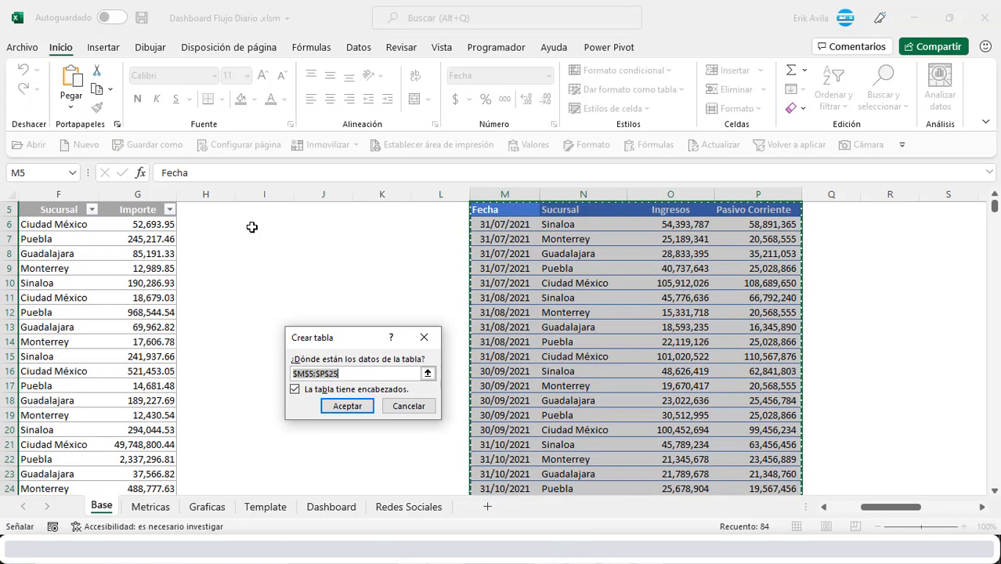
pyautogui.click(347, 406)
pyautogui.scroll(2, 526, 336)
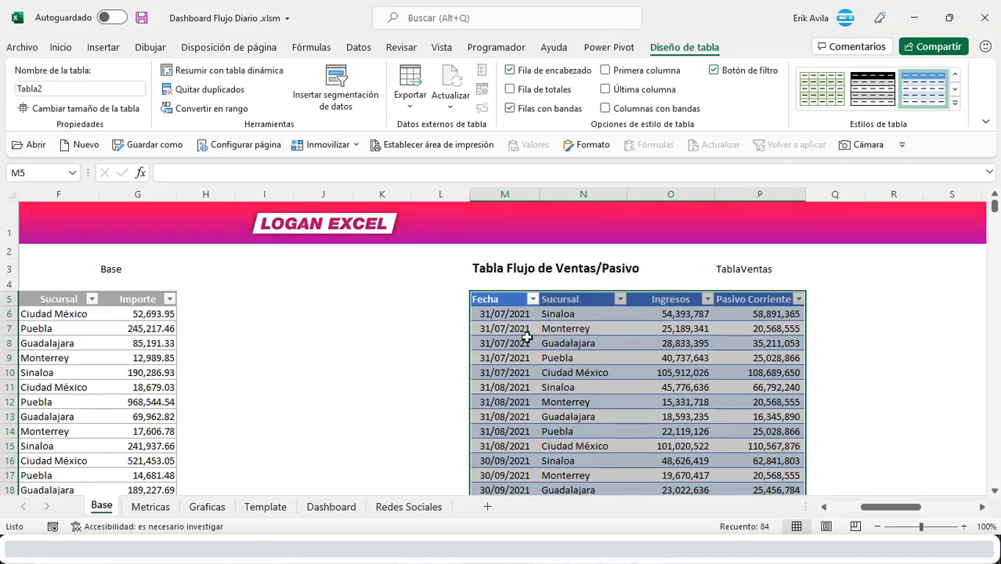
# Name the sales and liabilities table TablaVentas, matching the label in cell P3.
pyautogui.click(727, 268)
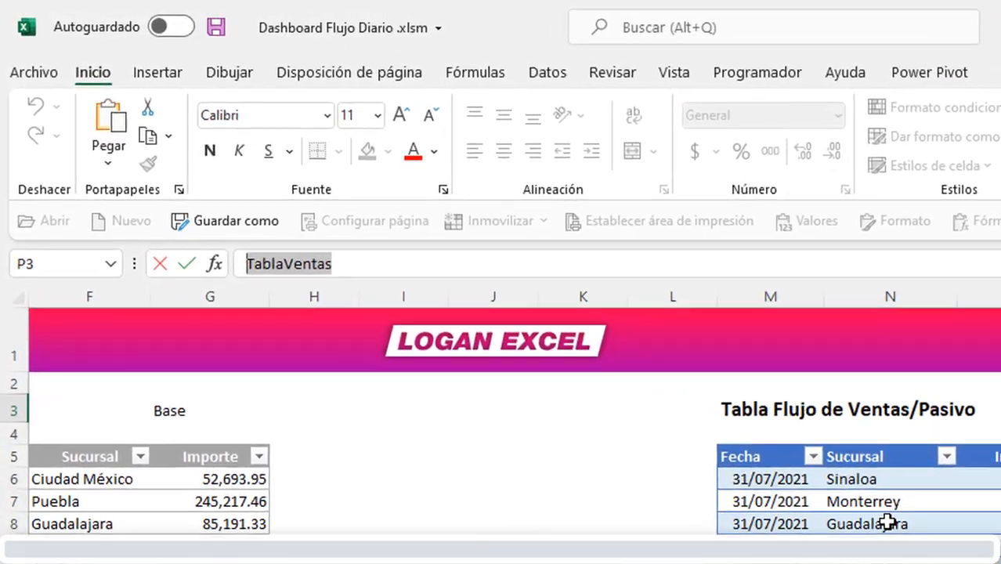
pyautogui.click(582, 342)
pyautogui.click(79, 90)
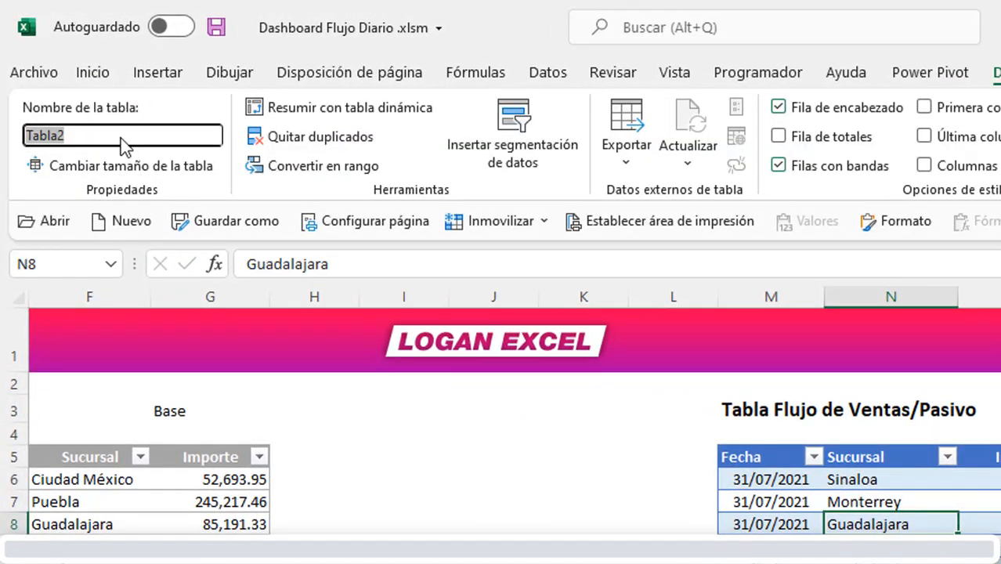
pyautogui.write('TablaVentas')
pyautogui.press('Return')
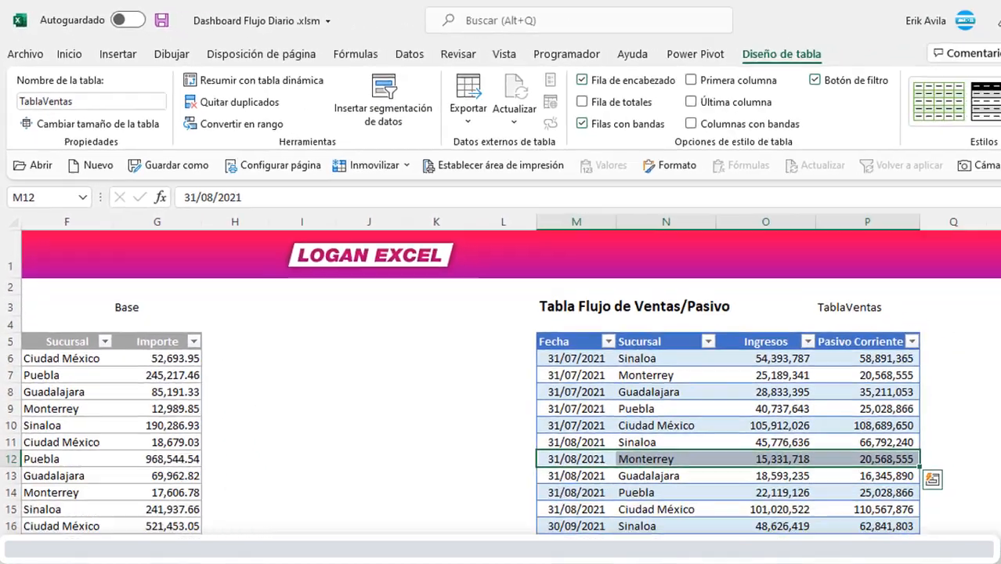
# Return to Tabla Flujo de Caja Diario and check its assigned table name.
pyautogui.moveTo(863, 507); pyautogui.dragTo(827, 505)
pyautogui.click(509, 374)
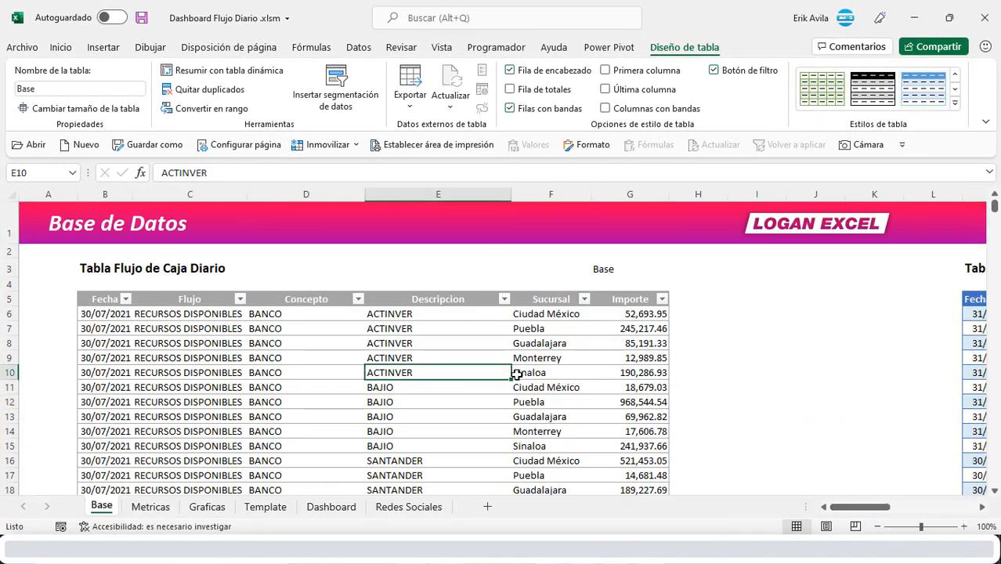
pyautogui.click(378, 342)
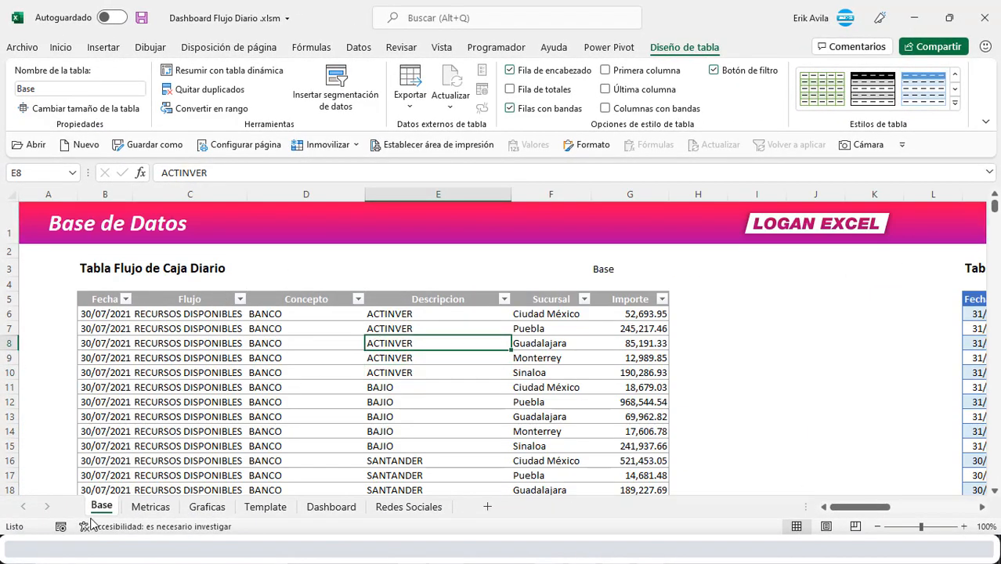
# On the Metricas sheet, move the TD01 and TD02 pivot table images rightward to free the cells beneath their labels.
pyautogui.click(148, 507)
pyautogui.click(159, 328)
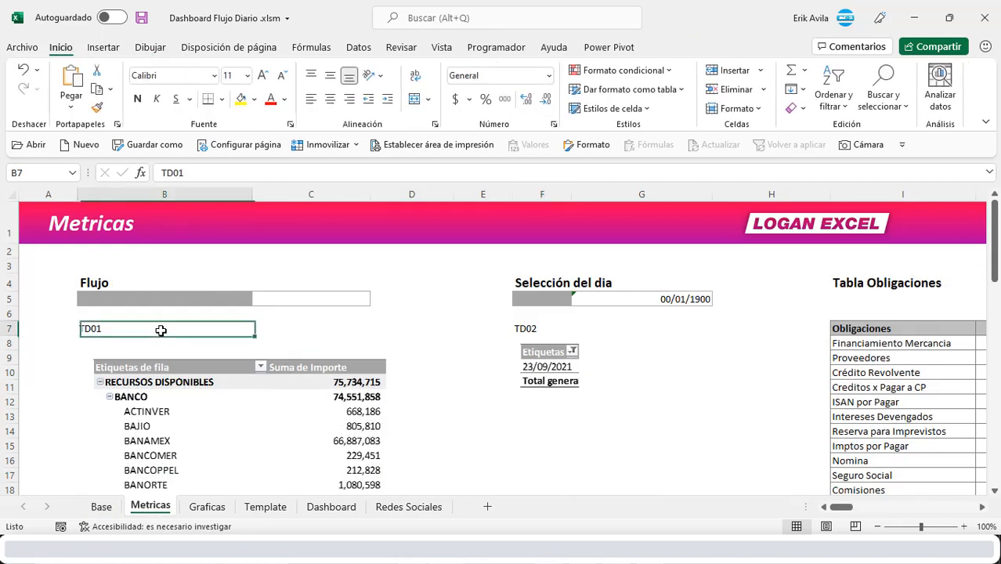
pyautogui.click(142, 366)
pyautogui.scroll(-2, 171, 396)
pyautogui.moveTo(171, 321); pyautogui.dragTo(215, 304)
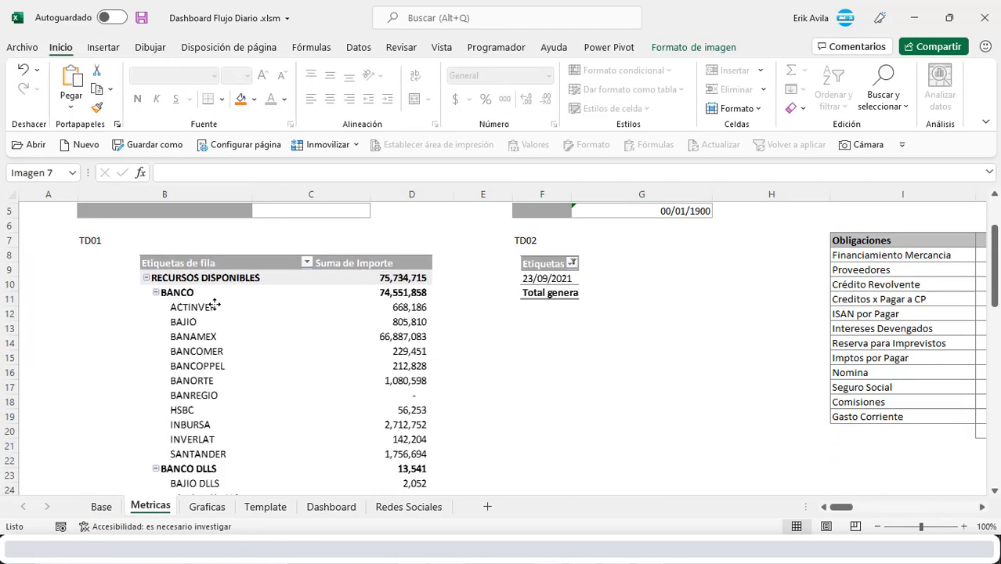
pyautogui.scroll(2, 212, 377)
pyautogui.click(520, 368)
pyautogui.moveTo(520, 368); pyautogui.dragTo(632, 384)
pyautogui.click(407, 395)
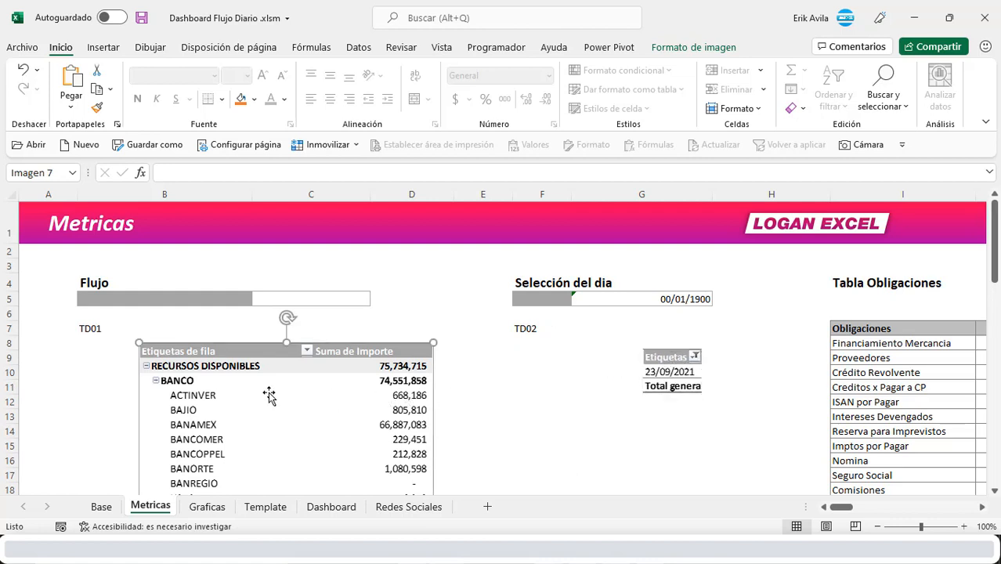
pyautogui.moveTo(269, 395); pyautogui.dragTo(318, 395)
pyautogui.click(129, 380)
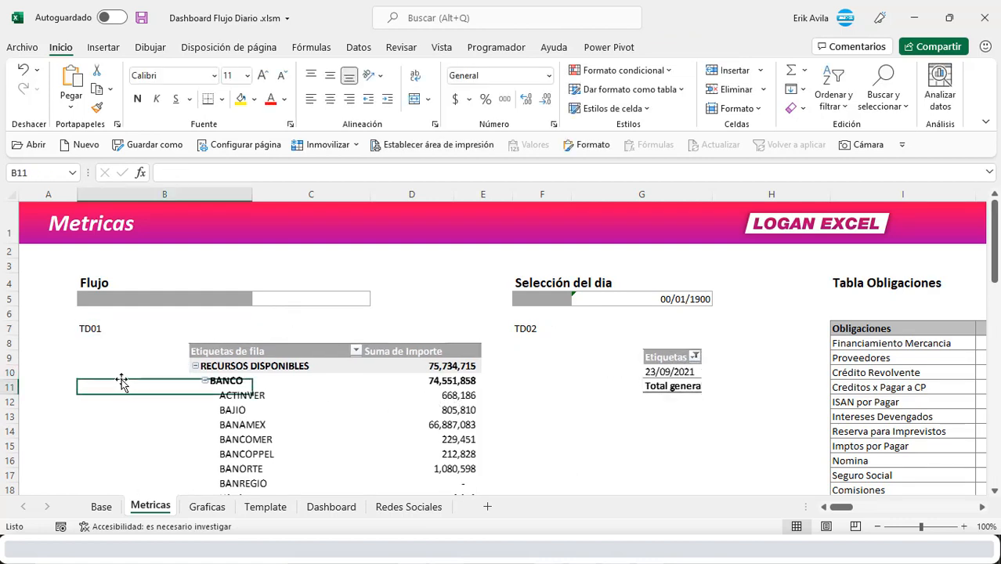
# Insert a pivot table from the Base table into the existing Metricas sheet at cell B8, under the TD01 label.
pyautogui.click(113, 346)
pyautogui.scroll(-1, 114, 350)
pyautogui.scroll(1, 115, 352)
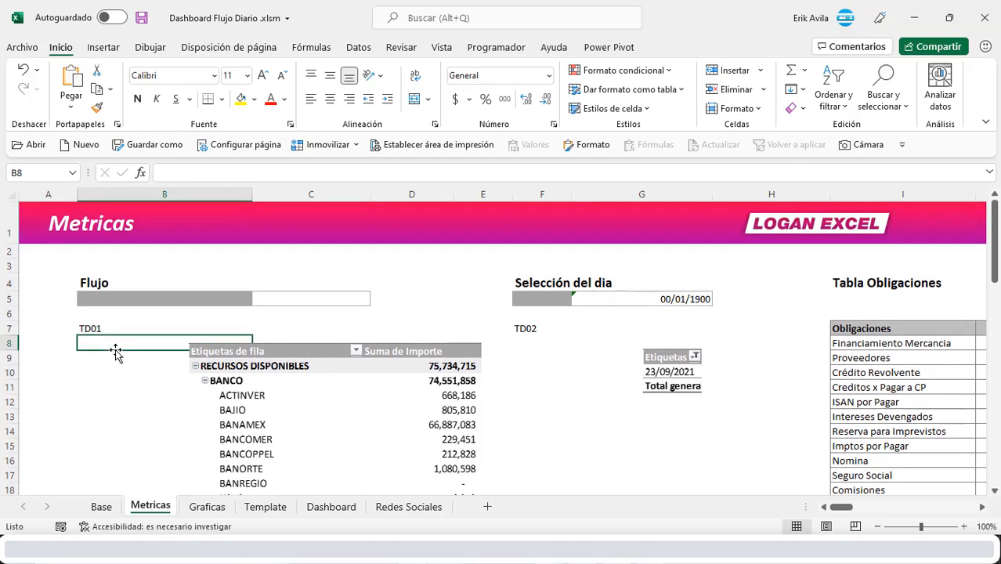
pyautogui.click(101, 507)
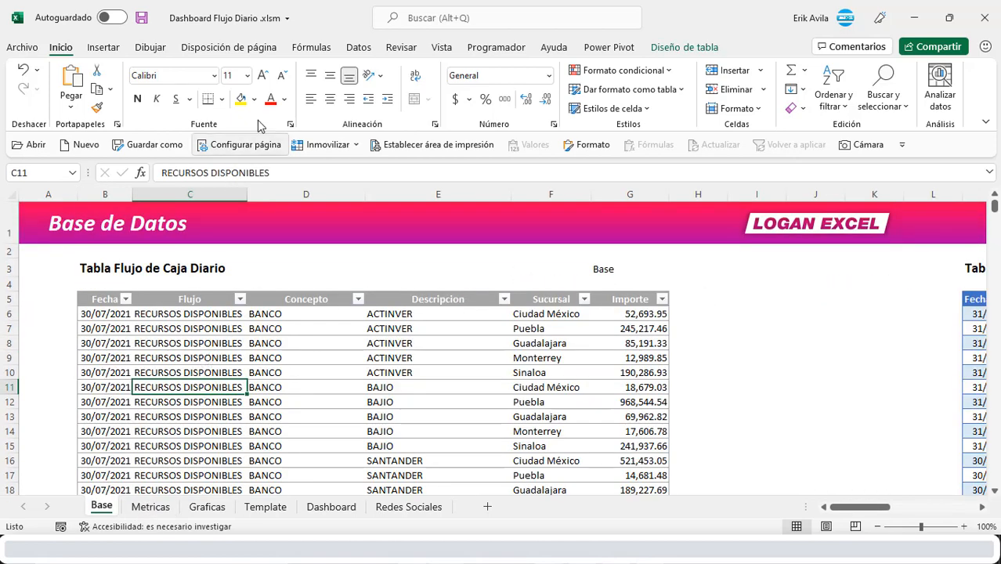
pyautogui.click(103, 47)
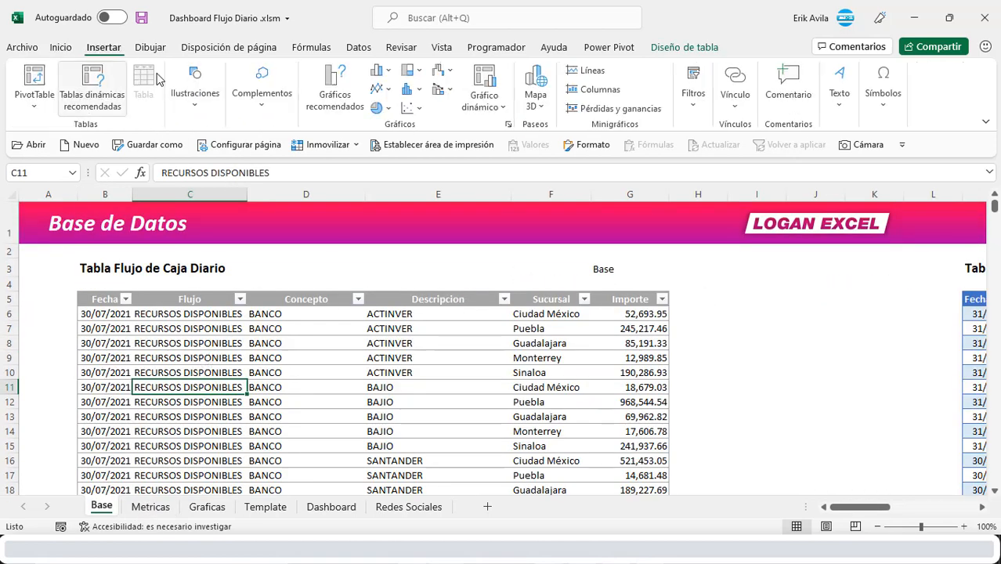
pyautogui.click(36, 100)
pyautogui.click(235, 380)
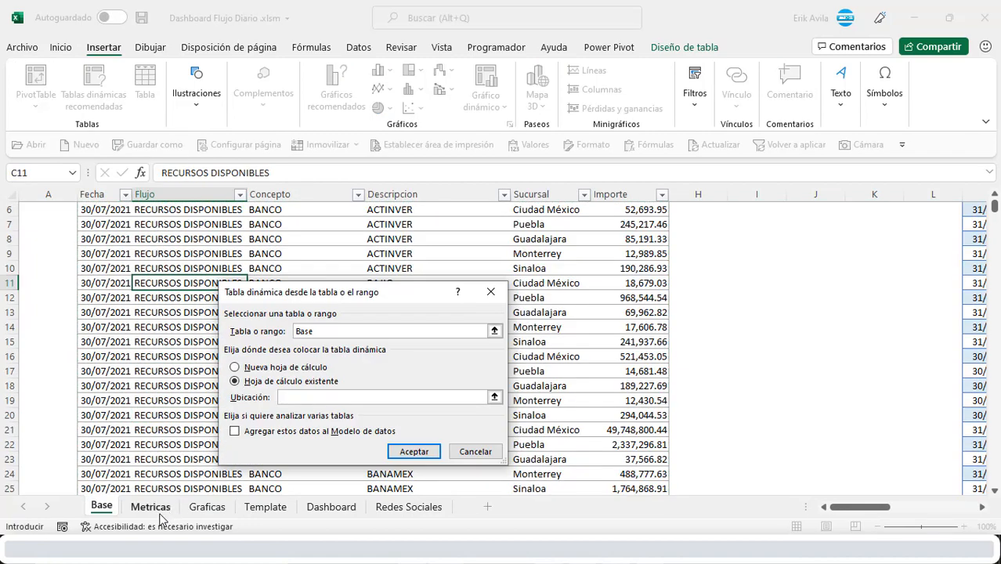
pyautogui.click(157, 510)
pyautogui.click(110, 344)
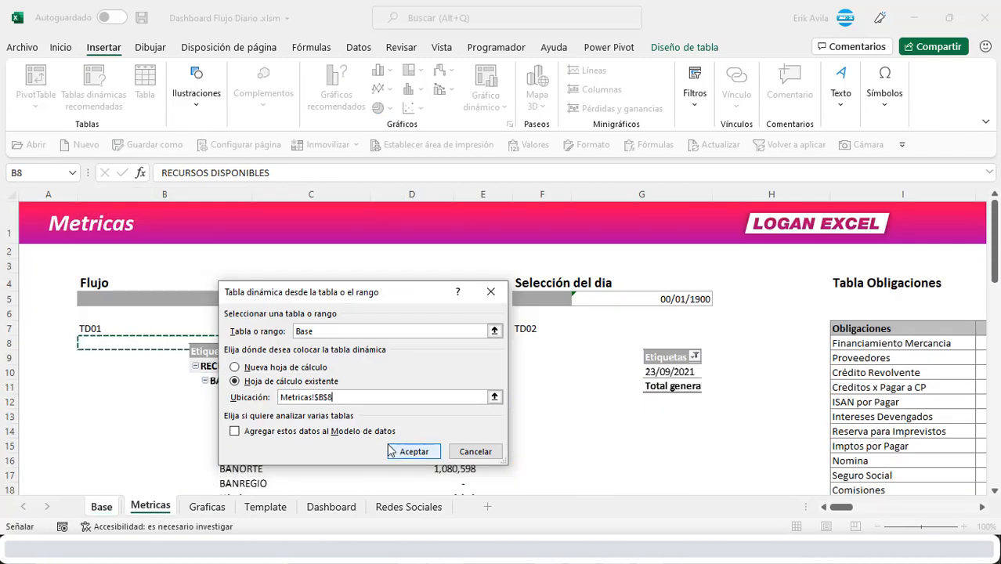
pyautogui.click(415, 454)
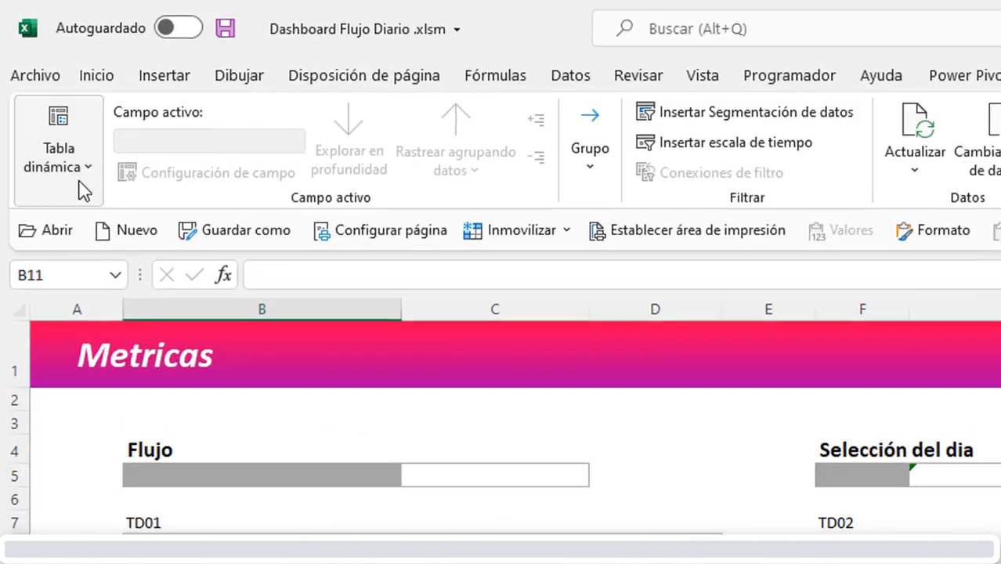
# Name the new pivot table TD01.
pyautogui.click(52, 116)
pyautogui.click(84, 157)
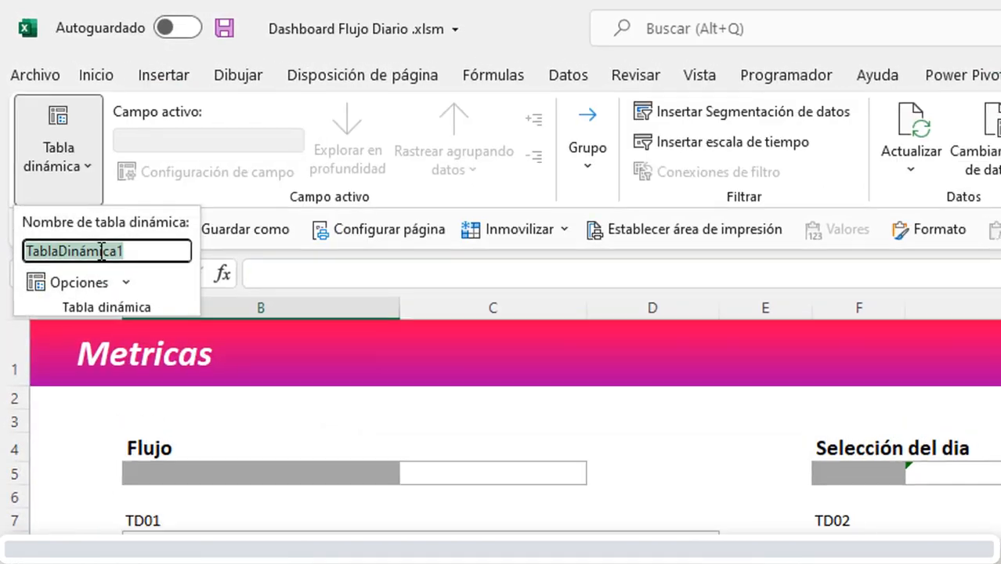
pyautogui.write('TD01')
# Move the TD01 reference image off the new pivot table, to start around column E.
pyautogui.click(397, 418)
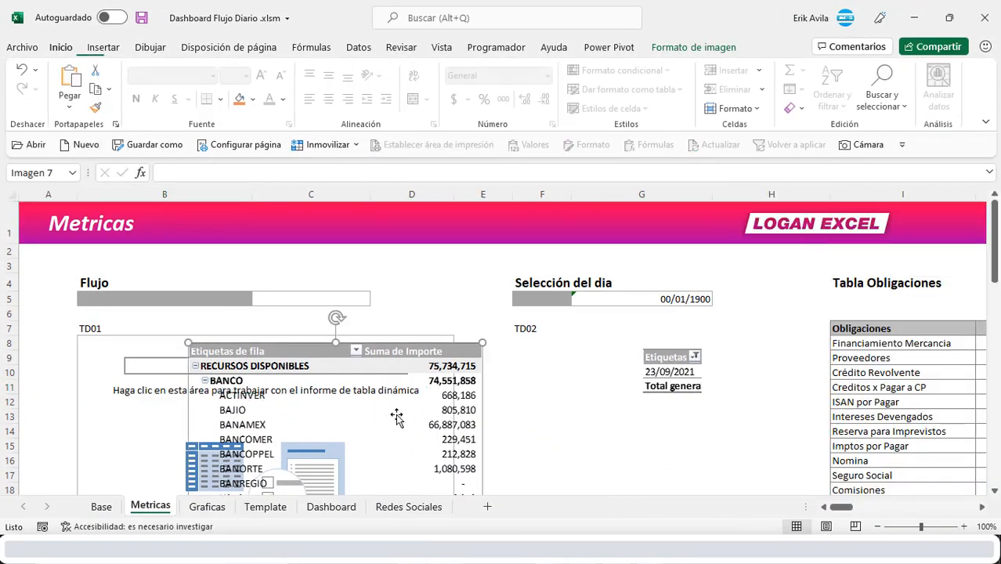
pyautogui.moveTo(398, 417); pyautogui.dragTo(579, 452)
pyautogui.scroll(-2, 484, 444)
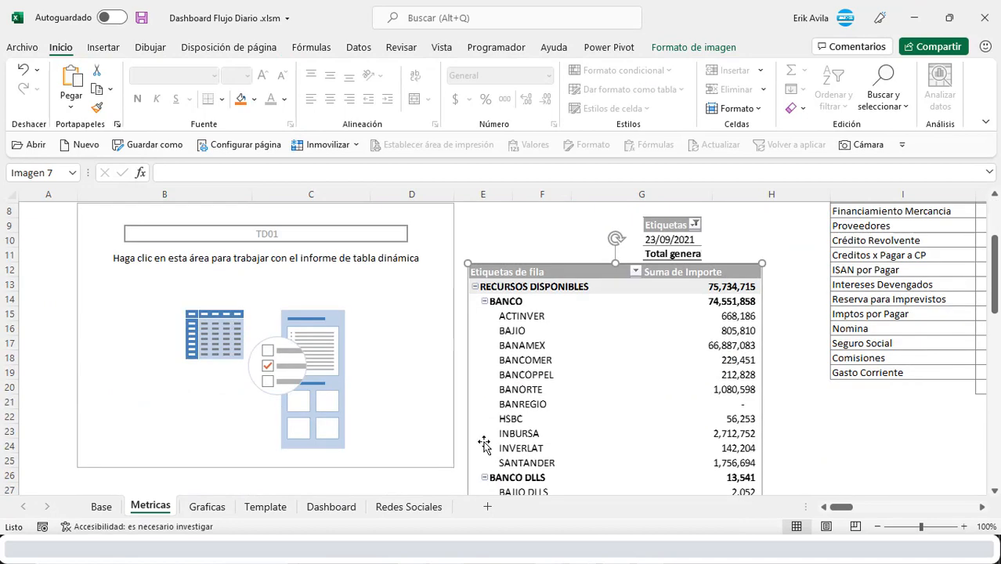
pyautogui.scroll(1, 490, 439)
# Add Flujo, Concepto and Descripcion as nested row fields in TD01, checking the matching columns on the Base sheet.
pyautogui.click(344, 374)
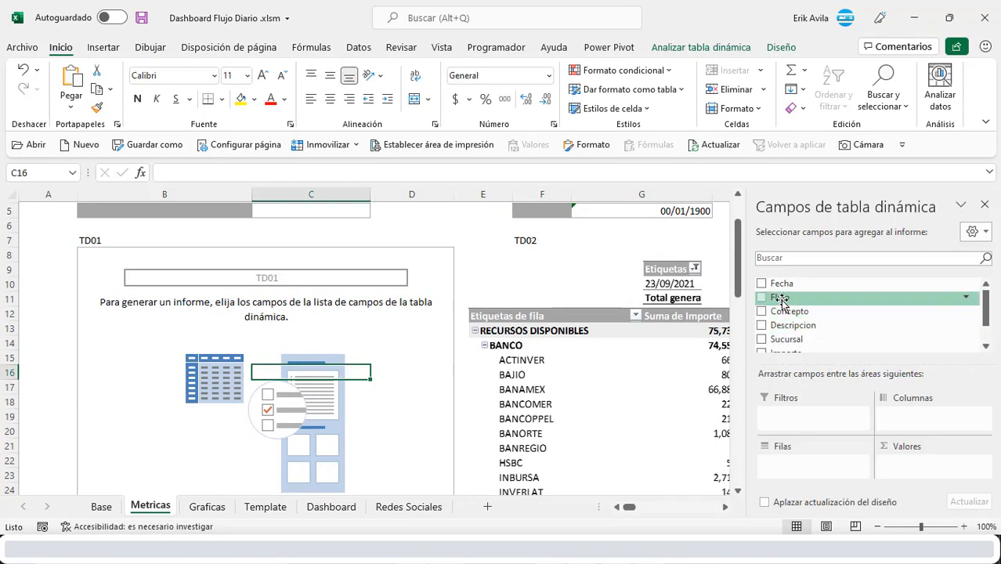
pyautogui.moveTo(781, 302); pyautogui.dragTo(815, 468)
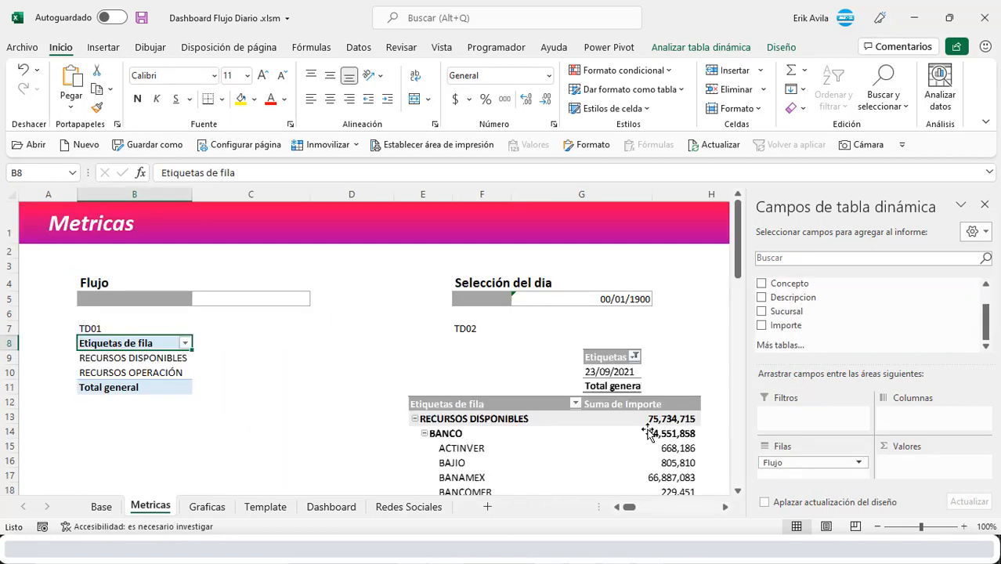
pyautogui.hotkey('ctrl', 'pageup')
pyautogui.moveTo(299, 301); pyautogui.dragTo(302, 360)
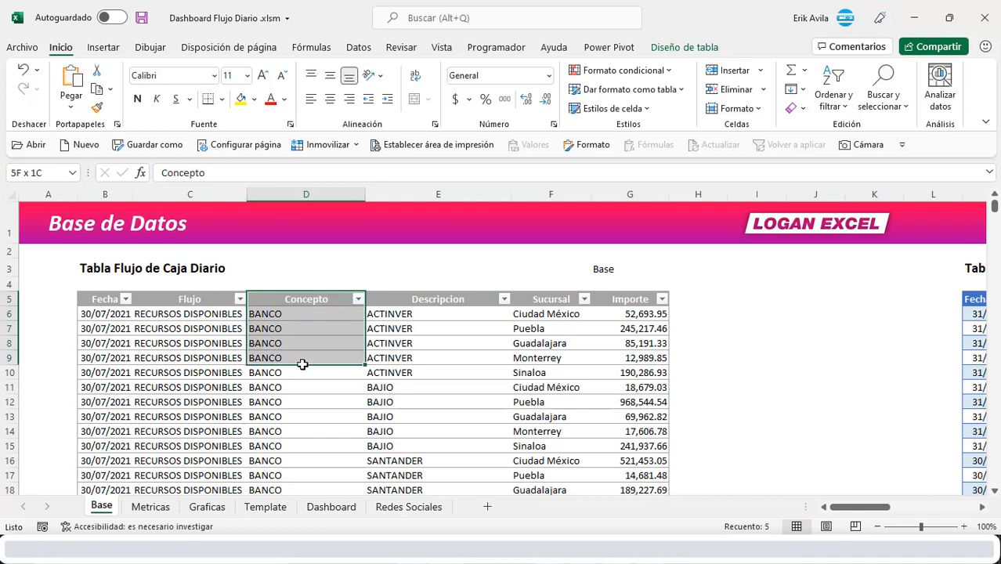
pyautogui.click(151, 507)
pyautogui.moveTo(788, 283); pyautogui.dragTo(822, 486)
pyautogui.hotkey('ctrl', 'pageup')
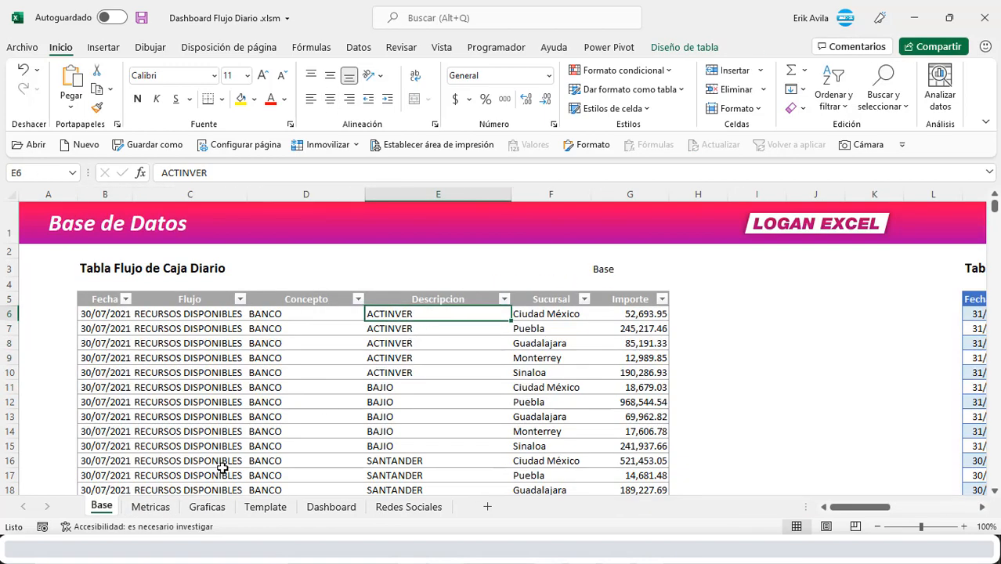
pyautogui.click(144, 510)
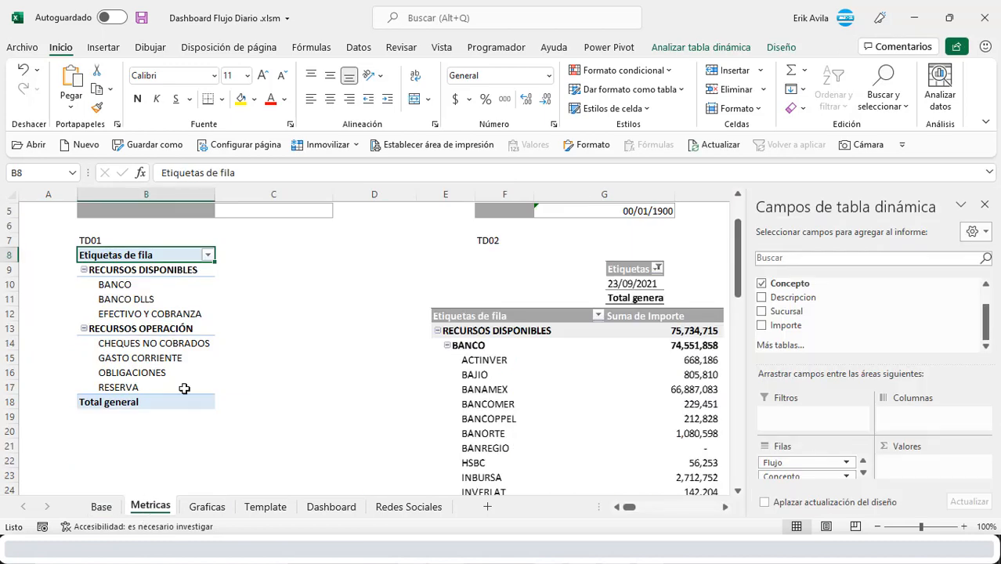
pyautogui.click(189, 312)
pyautogui.moveTo(793, 297); pyautogui.dragTo(816, 480)
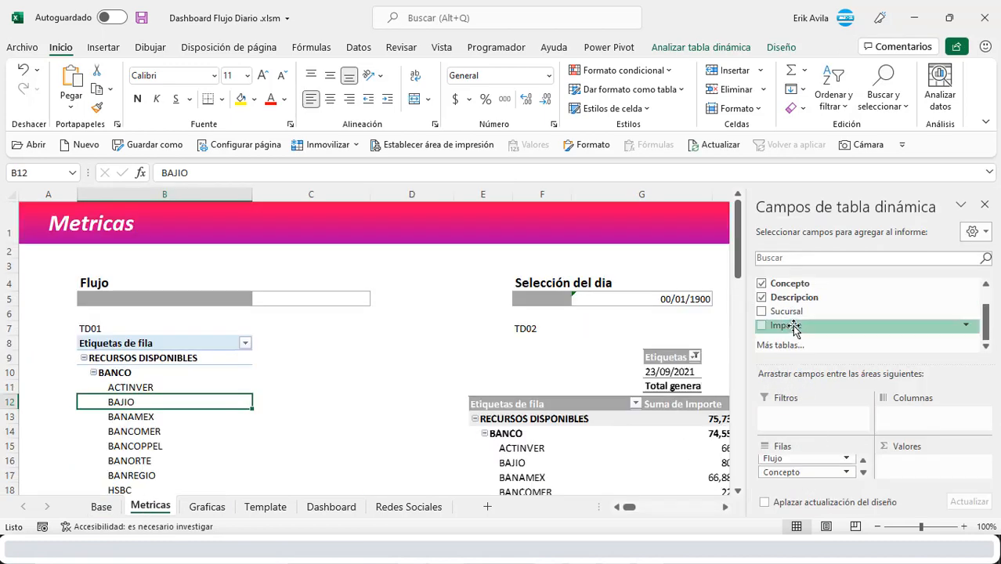
# Add Importe as a summed value in TD01 and format the amounts with thousands separators and no decimals.
pyautogui.moveTo(795, 329); pyautogui.dragTo(933, 467)
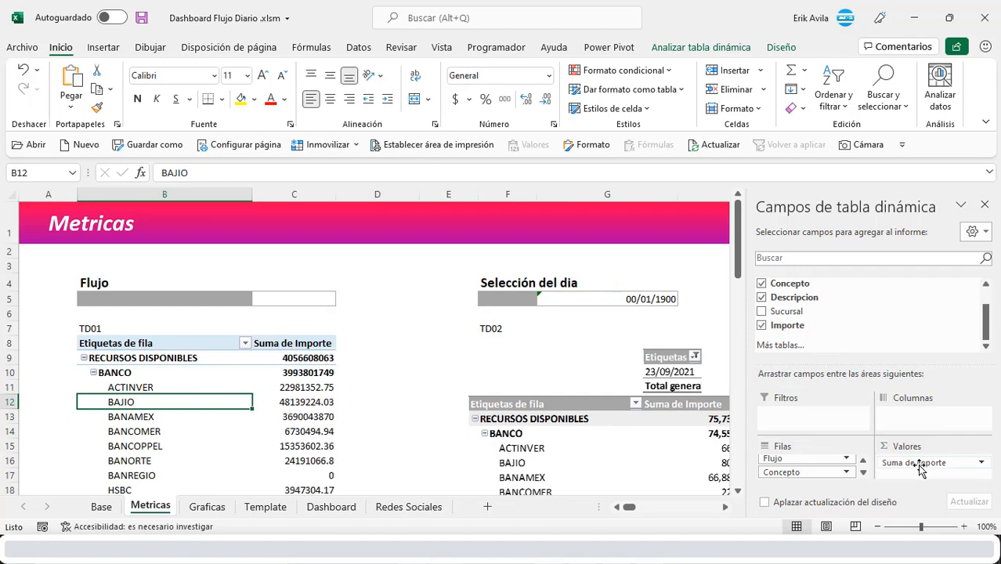
pyautogui.moveTo(306, 358); pyautogui.dragTo(297, 494)
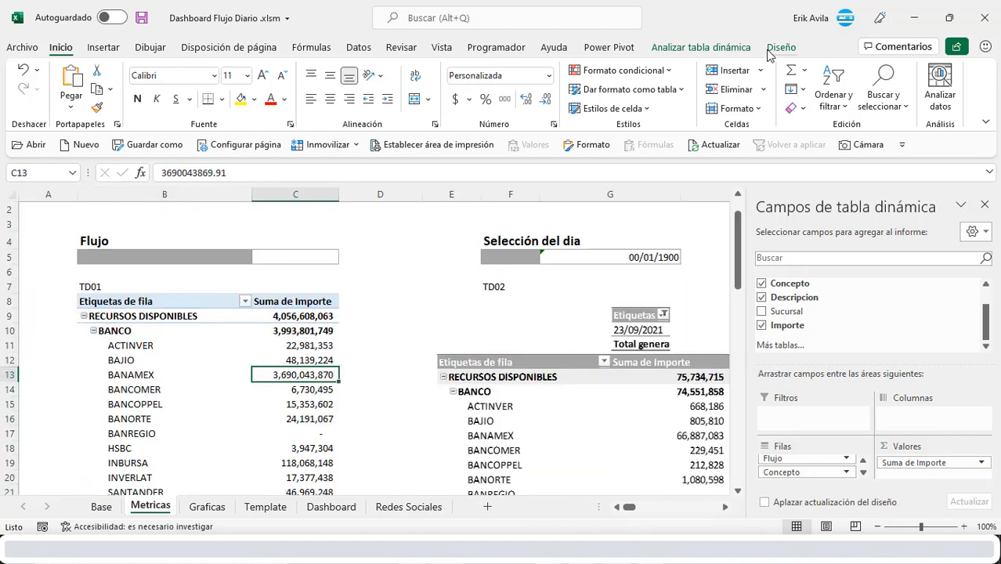
# Apply a light grey pivot style to TD01 and turn off autofitting column widths on update.
pyautogui.click(771, 49)
pyautogui.rightClick(133, 390)
pyautogui.click(290, 358)
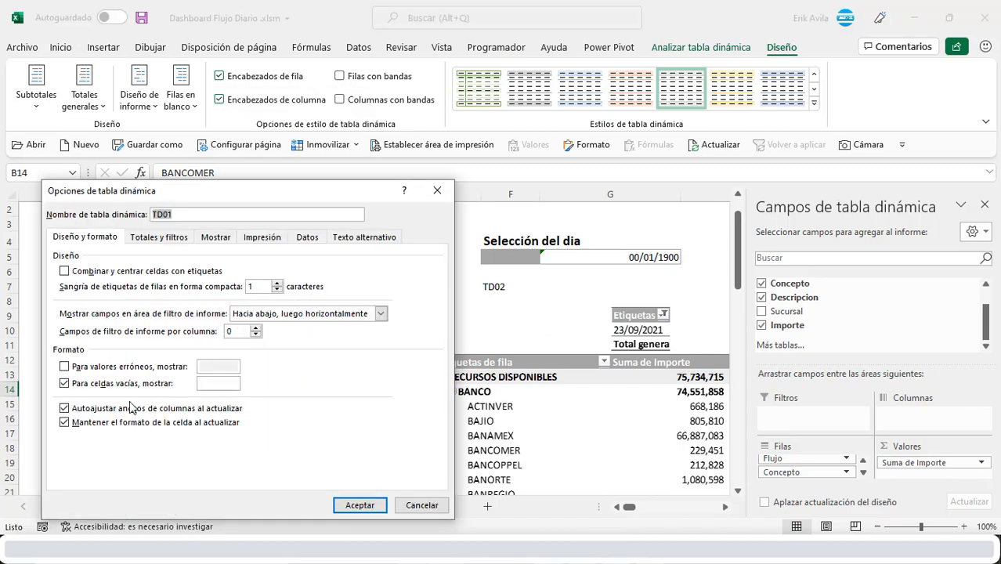
pyautogui.click(130, 411)
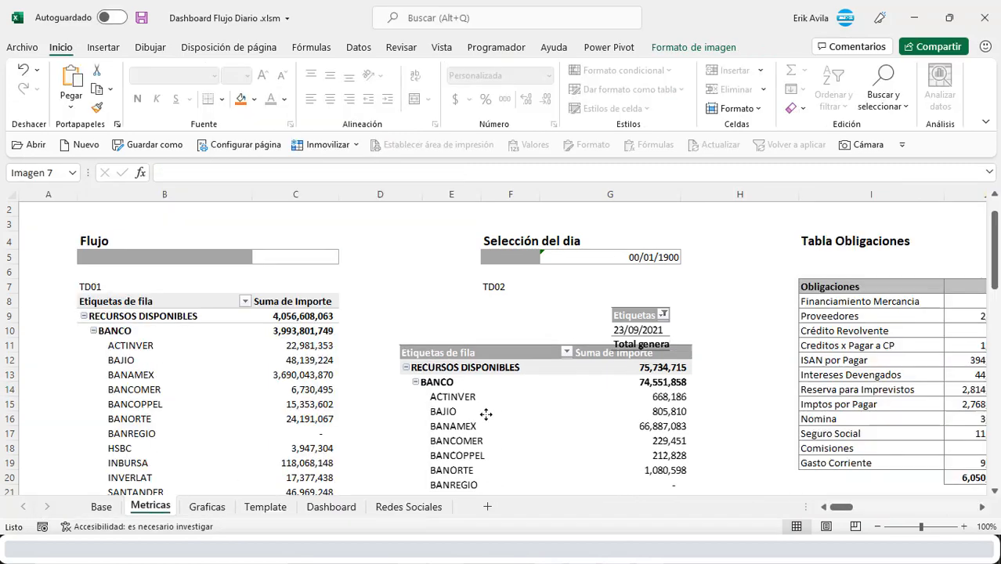
# Move the reference image beside TD01 to compare their rows, and remove the image from the sheet.
pyautogui.moveTo(485, 413); pyautogui.dragTo(447, 402)
pyautogui.scroll(-4, 338, 421)
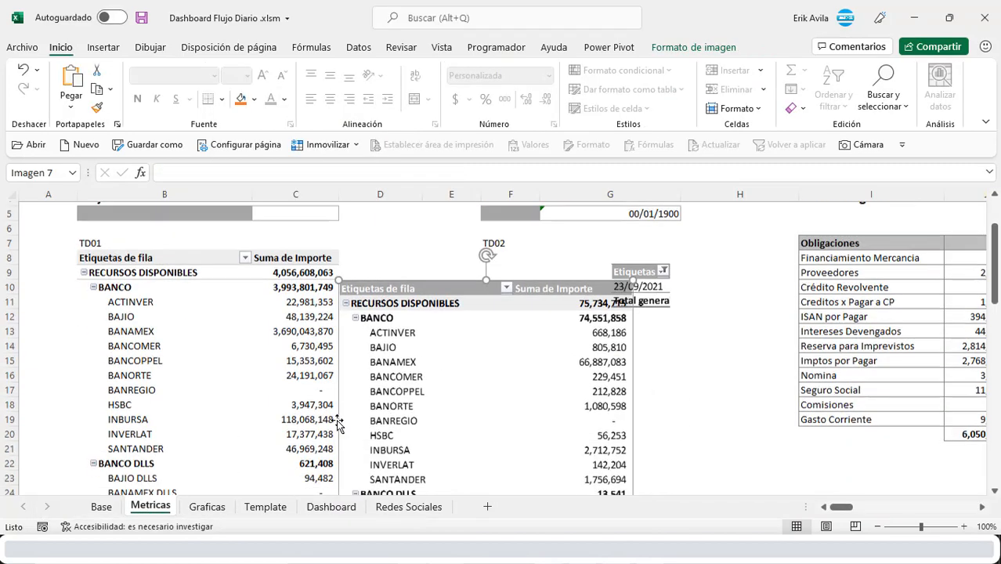
pyautogui.scroll(-7, 334, 423)
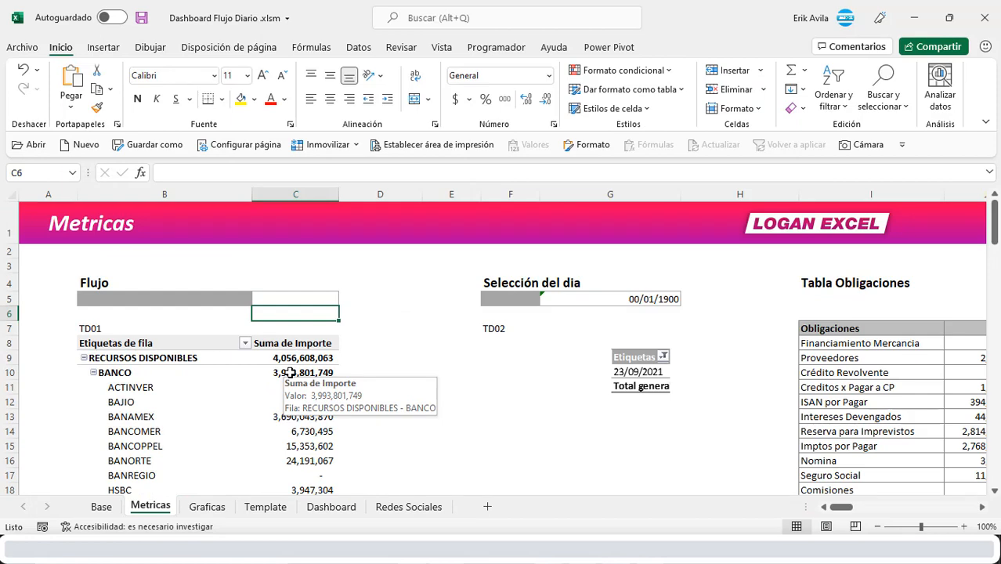
# Copy the whole TD01 pivot table and paste it at cell F8 under the TD02 label.
pyautogui.click(523, 359)
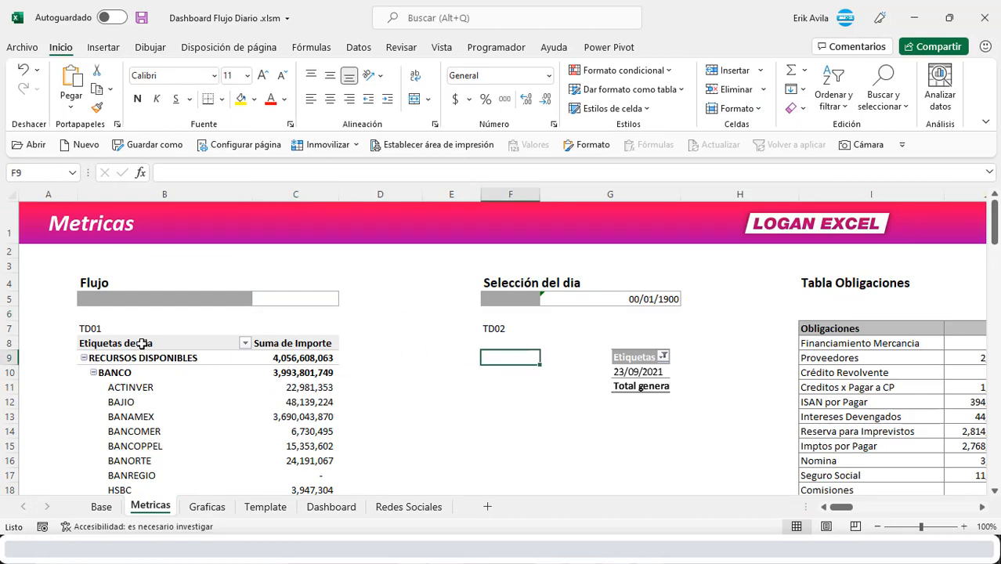
pyautogui.click(145, 343)
pyautogui.hotkey('shift', 'Right')
pyautogui.hotkey('ctrl', 'shift', 'Down')
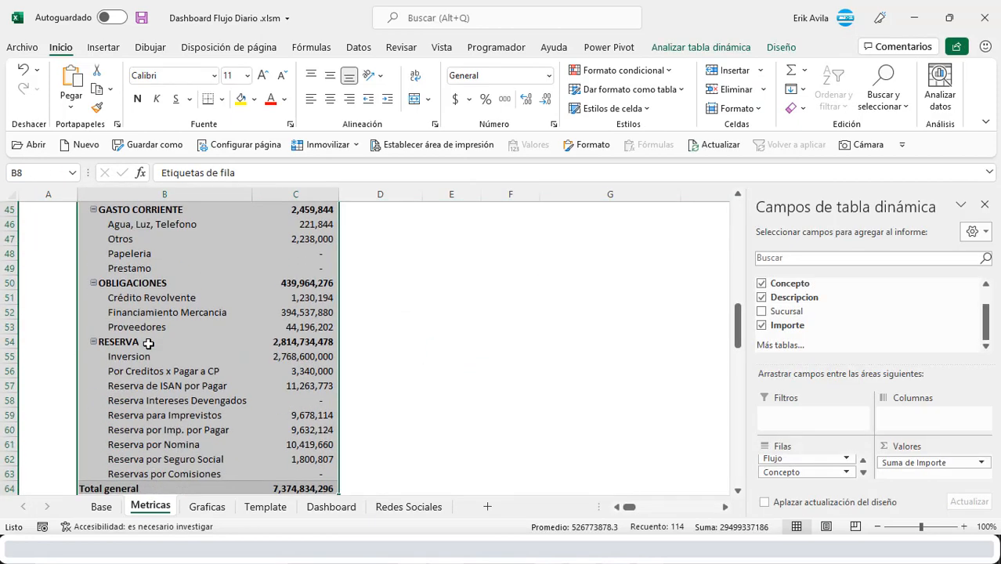
pyautogui.hotkey('ctrl', 'c')
pyautogui.press('Up')
pyautogui.press('Up')
pyautogui.click(510, 239)
pyautogui.press('Return')
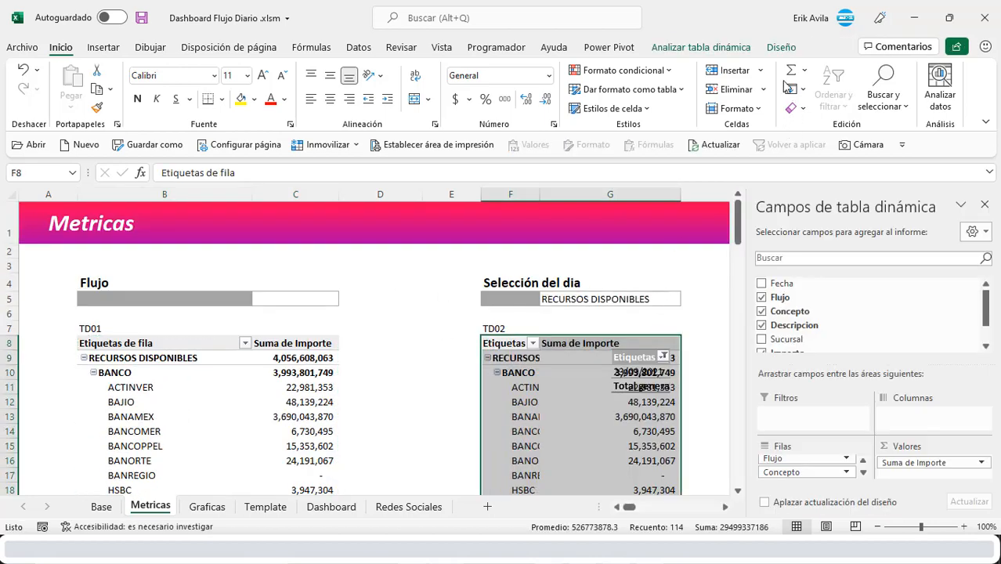
# Name the copied pivot table TD02 and move its reference image clear of the table into column H.
pyautogui.click(782, 49)
pyautogui.click(701, 48)
pyautogui.click(36, 94)
pyautogui.click(75, 160)
pyautogui.write('TD02')
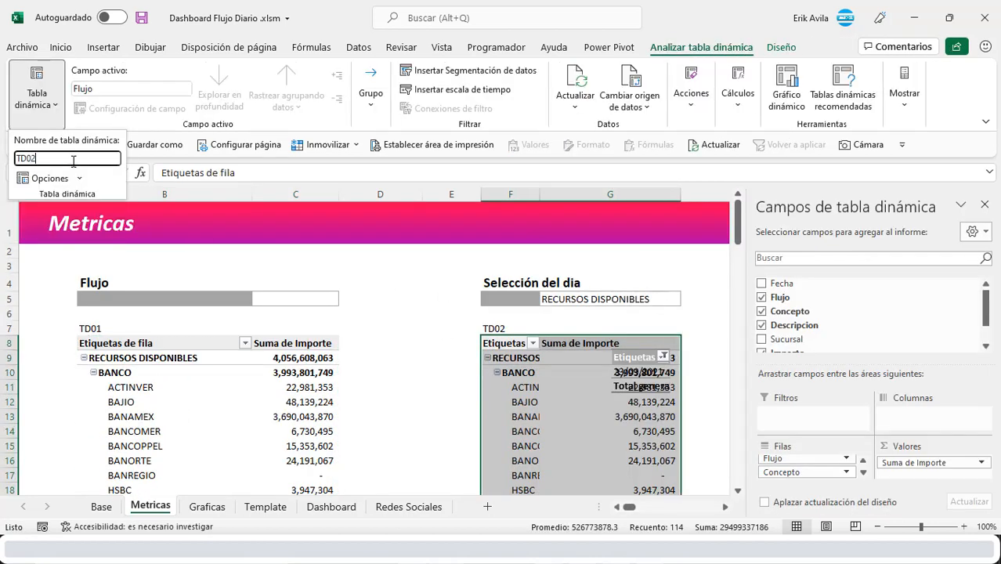
pyautogui.press('Return')
pyautogui.moveTo(643, 371); pyautogui.dragTo(719, 361)
# Replace TD02's row fields with Fecha alone and undo the automatic month grouping to list individual dates.
pyautogui.click(612, 405)
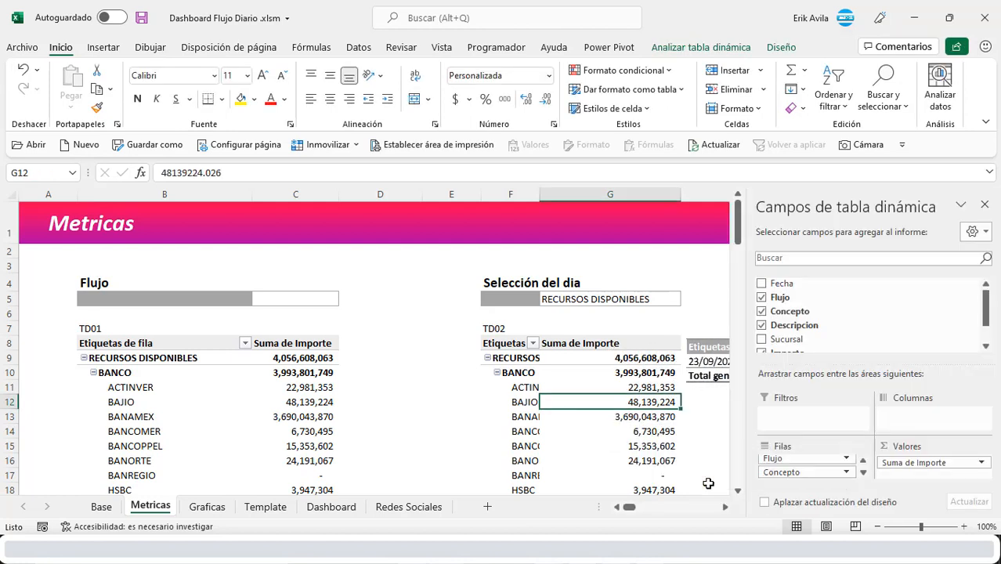
pyautogui.moveTo(728, 476); pyautogui.dragTo(732, 480)
pyautogui.moveTo(783, 461); pyautogui.dragTo(815, 468)
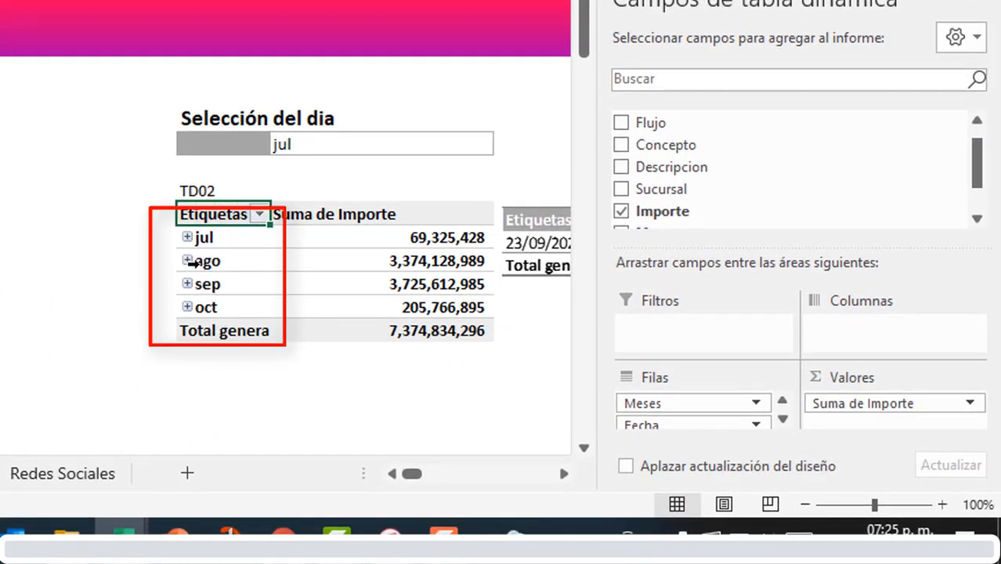
pyautogui.hotkey('ctrl', 'z')
pyautogui.click(248, 289)
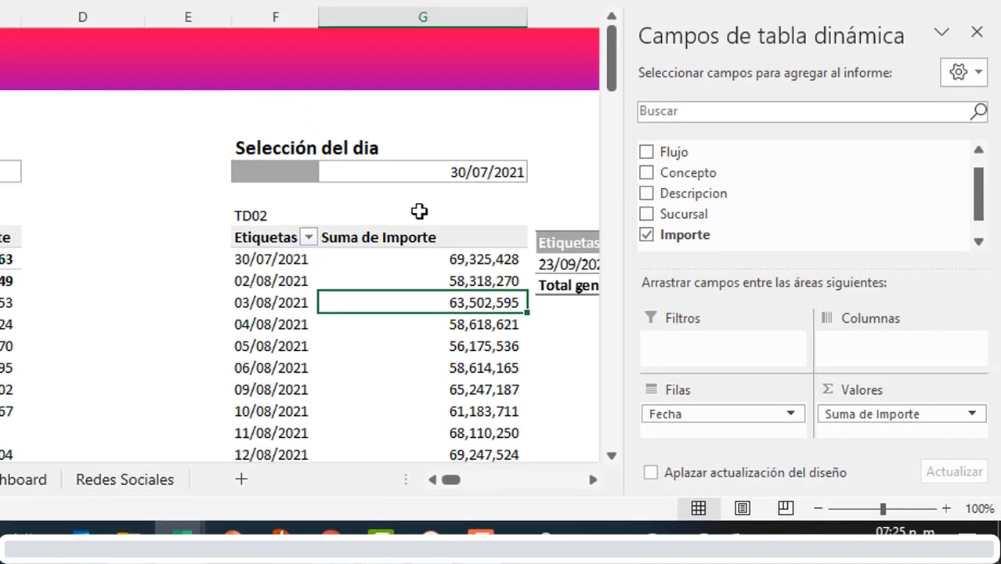
# Examine the Selección del dia formula in G5 that references the first TD02 date in F9.
pyautogui.click(423, 144)
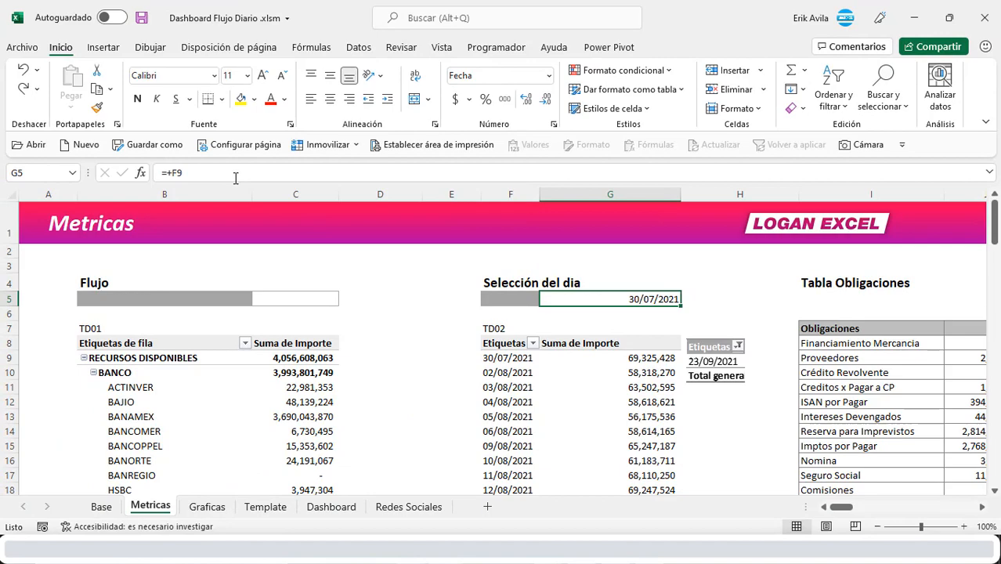
pyautogui.click(235, 178)
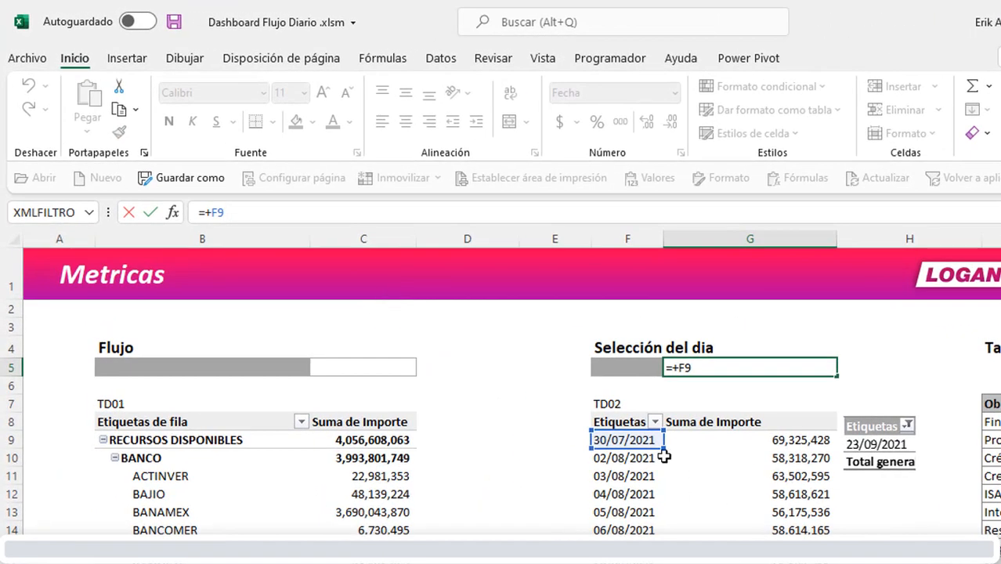
pyautogui.hotkey('ctrl', 'Return')
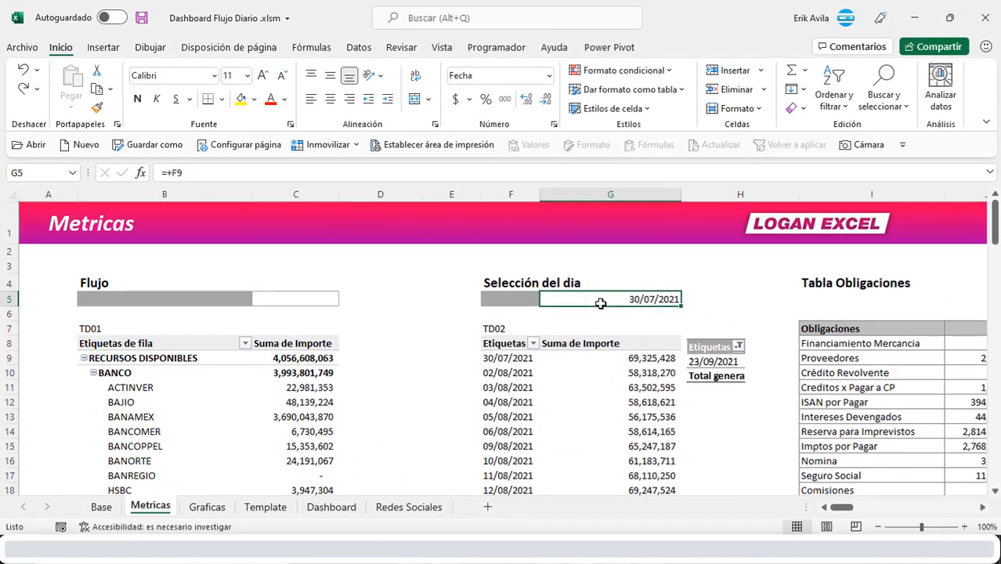
pyautogui.click(901, 444)
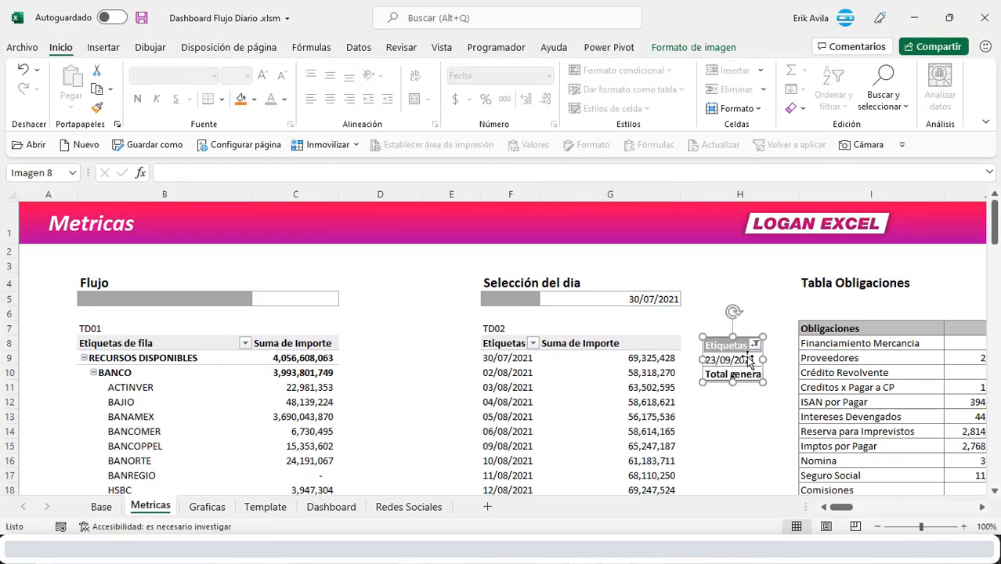
pyautogui.click(298, 402)
pyautogui.scroll(-3, 313, 403)
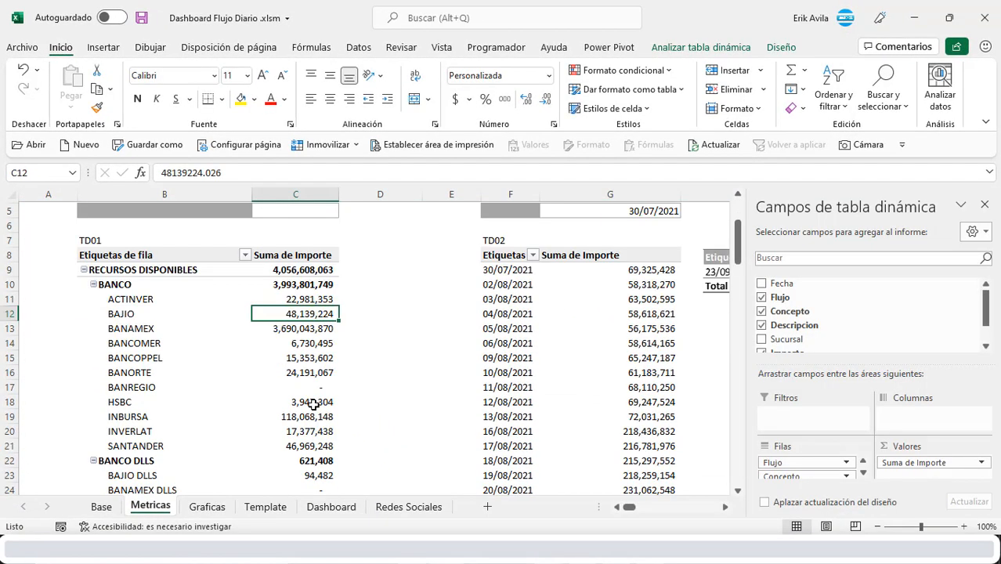
pyautogui.click(223, 345)
pyautogui.scroll(3, 225, 352)
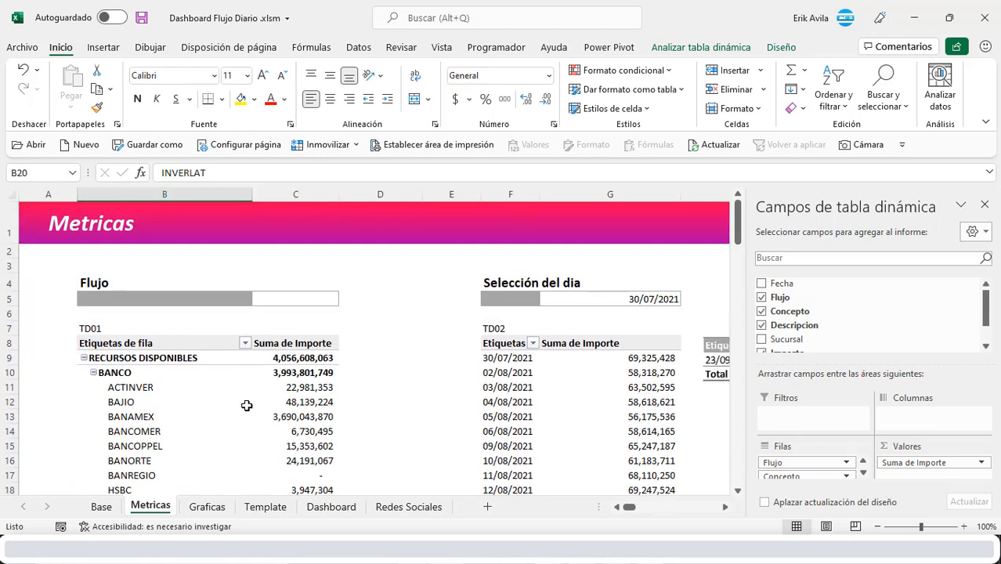
pyautogui.scroll(-1, 247, 405)
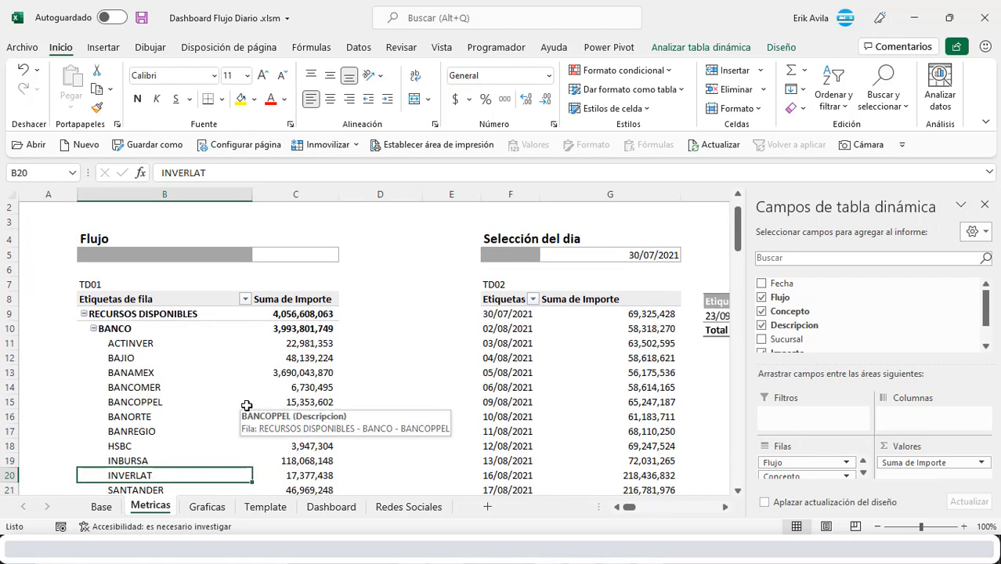
# Review the TD01 pivot table's concepts from RECURSOS DISPONIBLES down to Total general.
pyautogui.scroll(1, 250, 391)
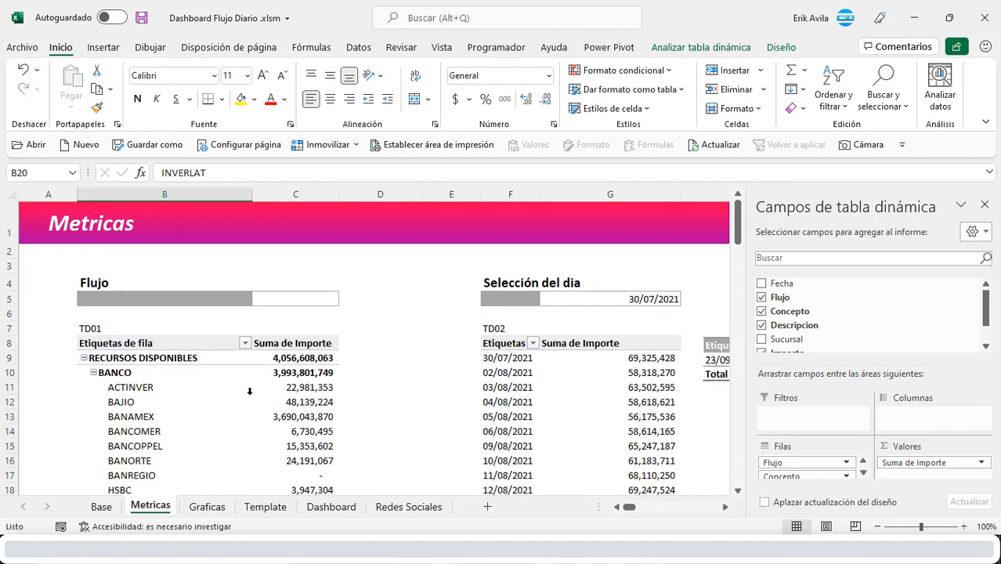
pyautogui.scroll(-3, 249, 391)
pyautogui.scroll(-15, 249, 390)
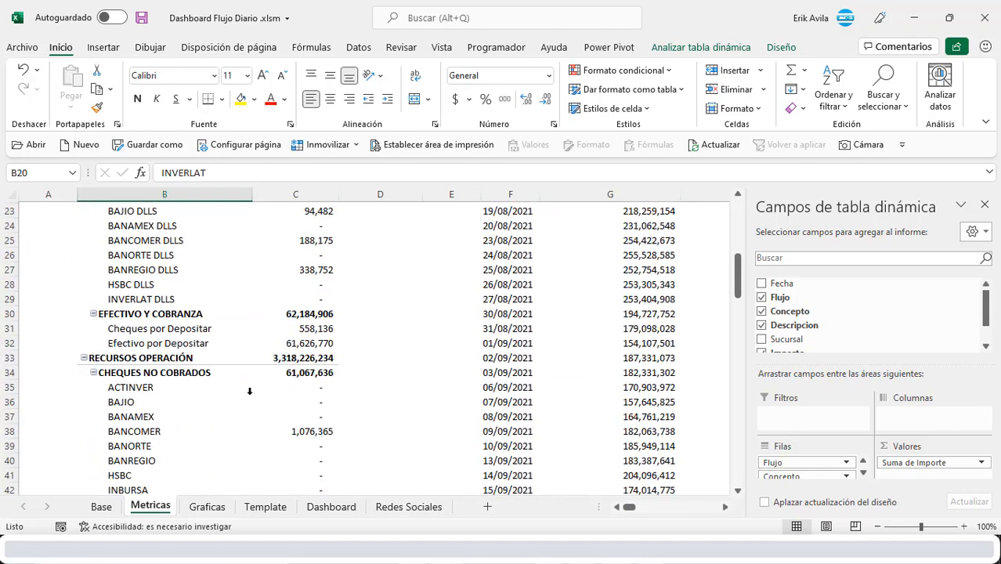
pyautogui.scroll(8, 249, 396)
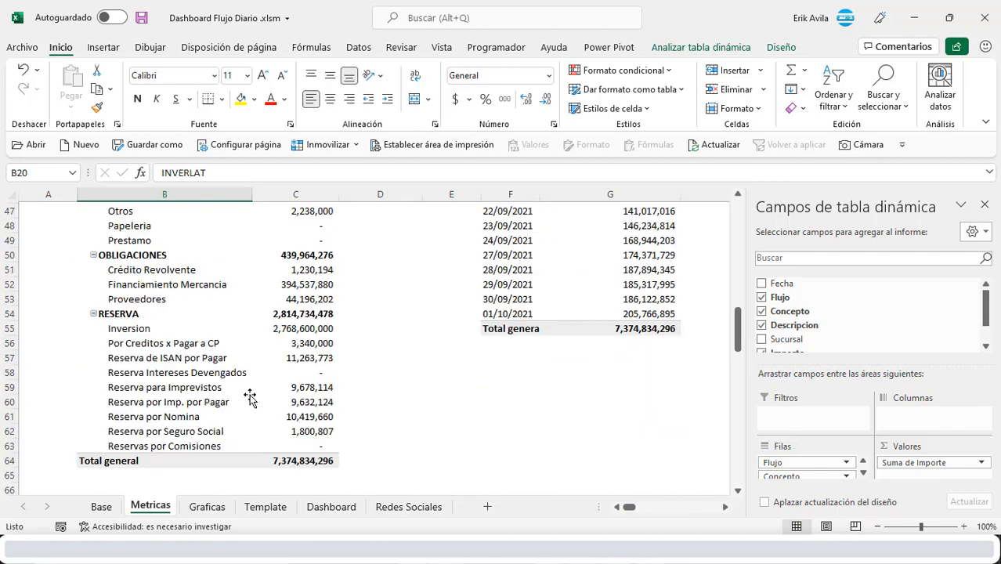
pyautogui.scroll(-4, 247, 384)
pyautogui.scroll(13, 246, 383)
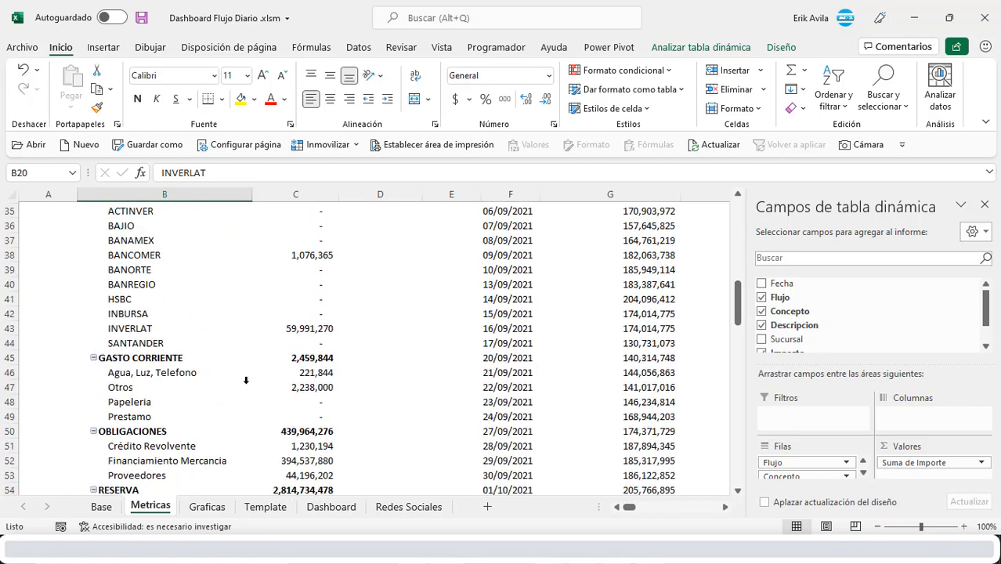
pyautogui.click(301, 407)
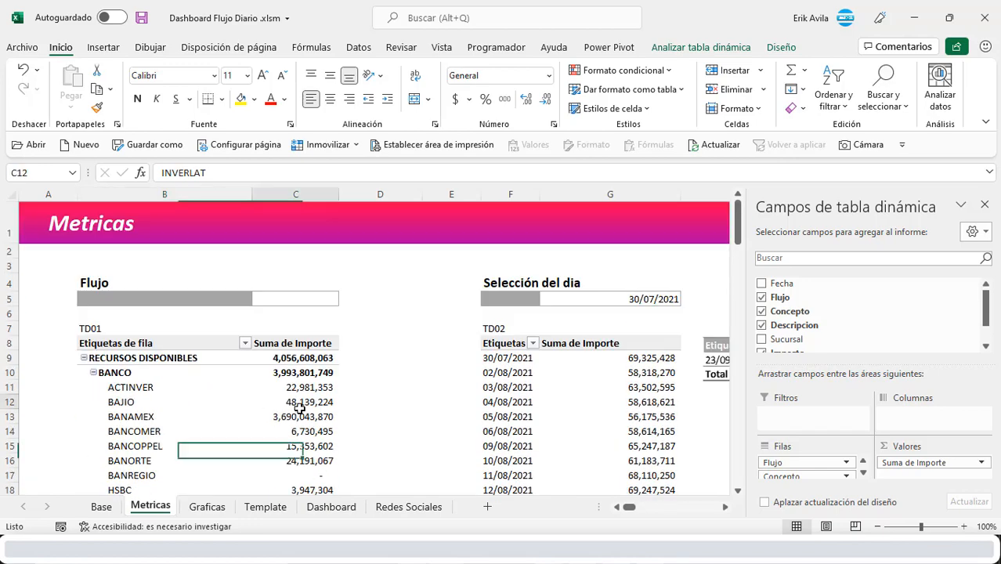
# Examine the list of obligation concepts in the Tabla Obligaciones.
pyautogui.click(709, 287)
pyautogui.press('Right')
pyautogui.press('Right')
pyautogui.press('Right')
pyautogui.press('Right')
pyautogui.press('Right')
pyautogui.press('Right')
pyautogui.press('Right')
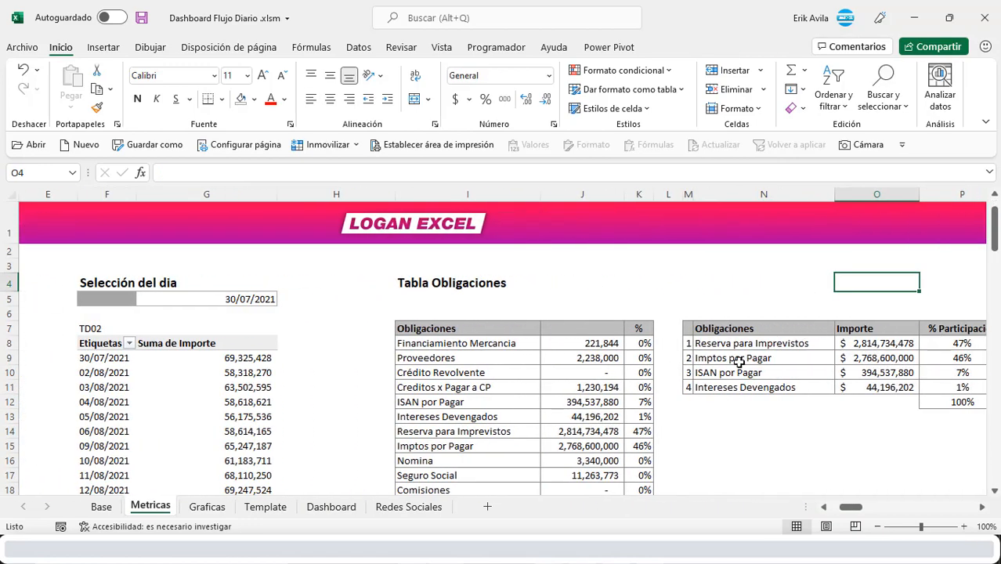
pyautogui.scroll(-1, 627, 317)
pyautogui.click(454, 314)
pyautogui.click(460, 284)
pyautogui.click(463, 244)
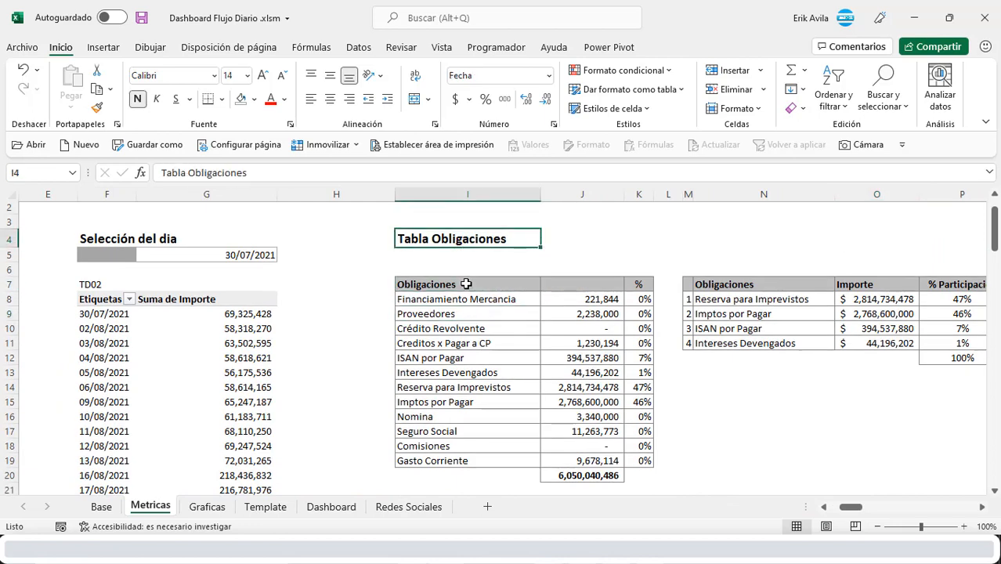
pyautogui.click(475, 327)
pyautogui.click(474, 300)
pyautogui.scroll(-2, 474, 299)
pyautogui.click(473, 328)
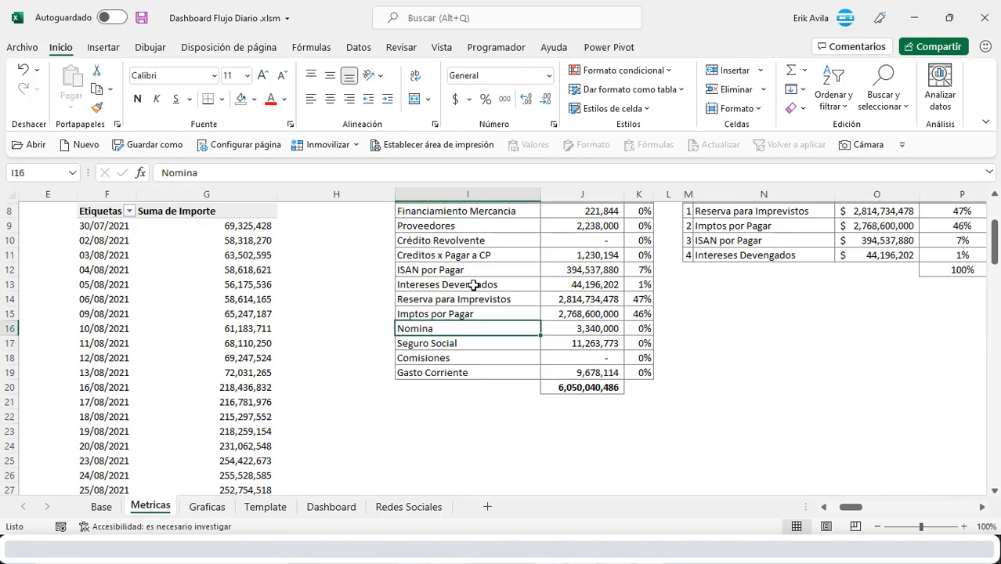
pyautogui.click(471, 285)
pyautogui.click(470, 256)
# Copy the obligation concept names from I8:I19 and paste them at D49 beside the TD01 pivot table.
pyautogui.scroll(2, 469, 306)
pyautogui.moveTo(468, 301); pyautogui.dragTo(476, 457)
pyautogui.hotkey('ctrl', 'c')
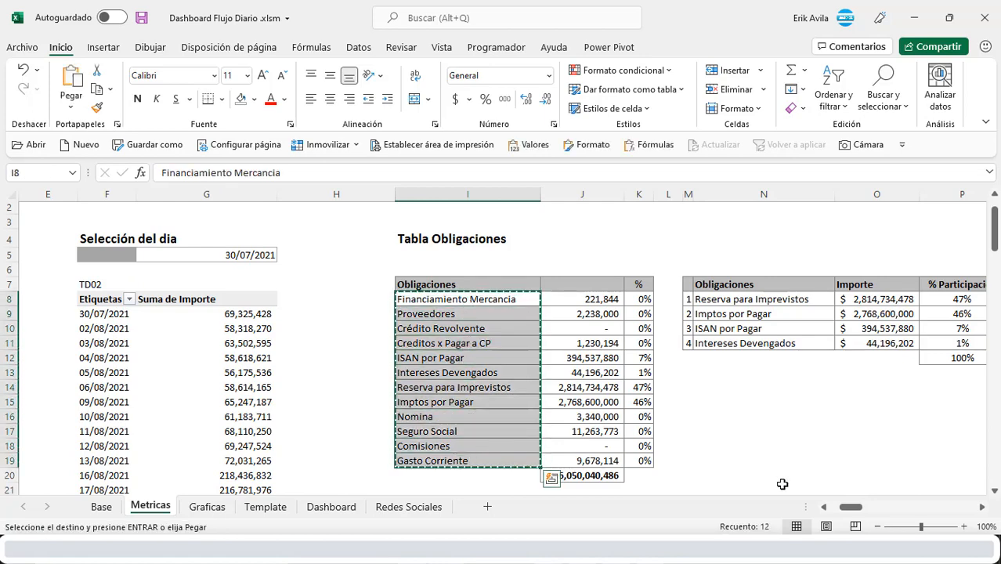
pyautogui.moveTo(851, 507); pyautogui.dragTo(842, 507)
pyautogui.scroll(-7, 295, 386)
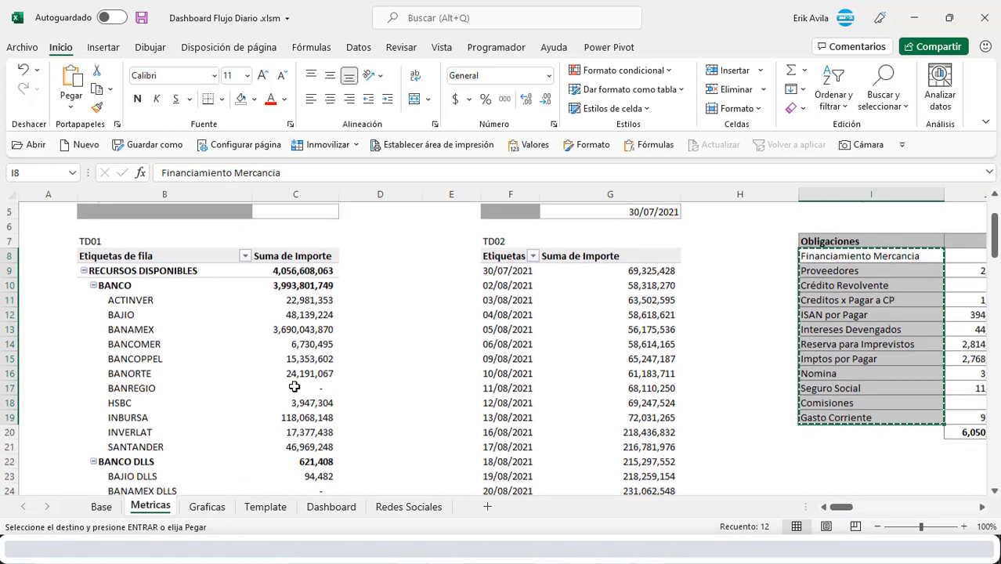
pyautogui.scroll(-8, 295, 382)
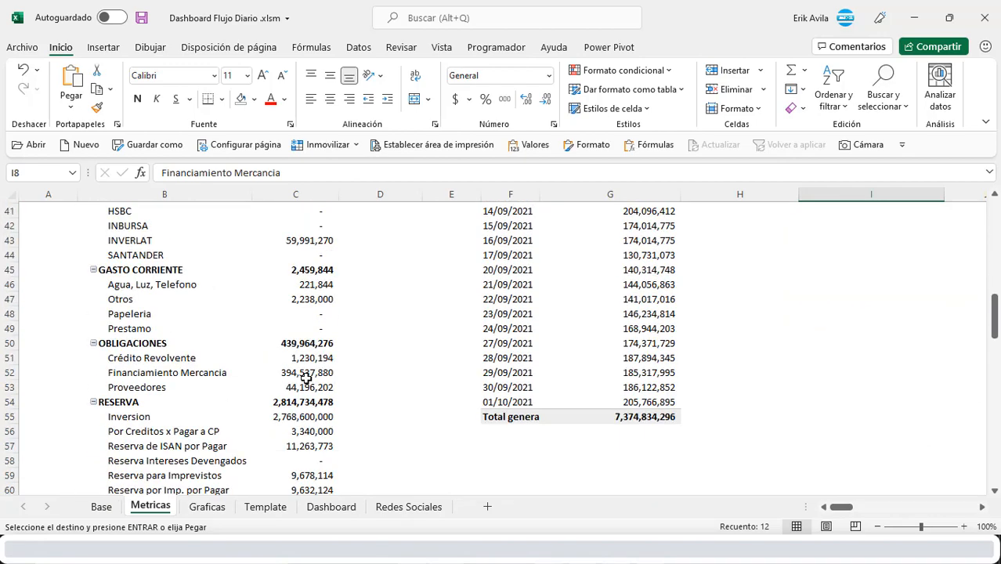
pyautogui.scroll(3, 404, 398)
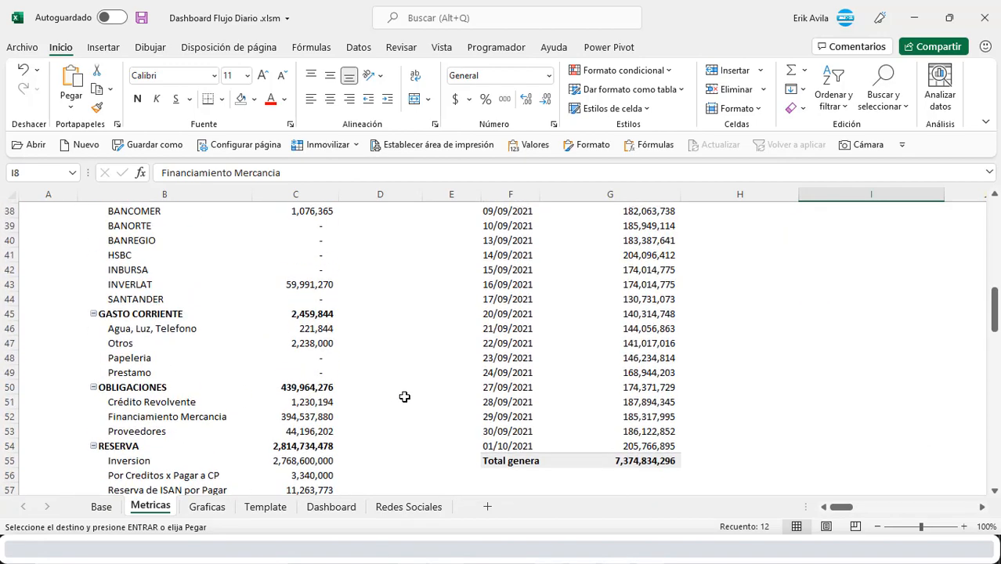
pyautogui.scroll(2, 404, 397)
pyautogui.scroll(-4, 402, 396)
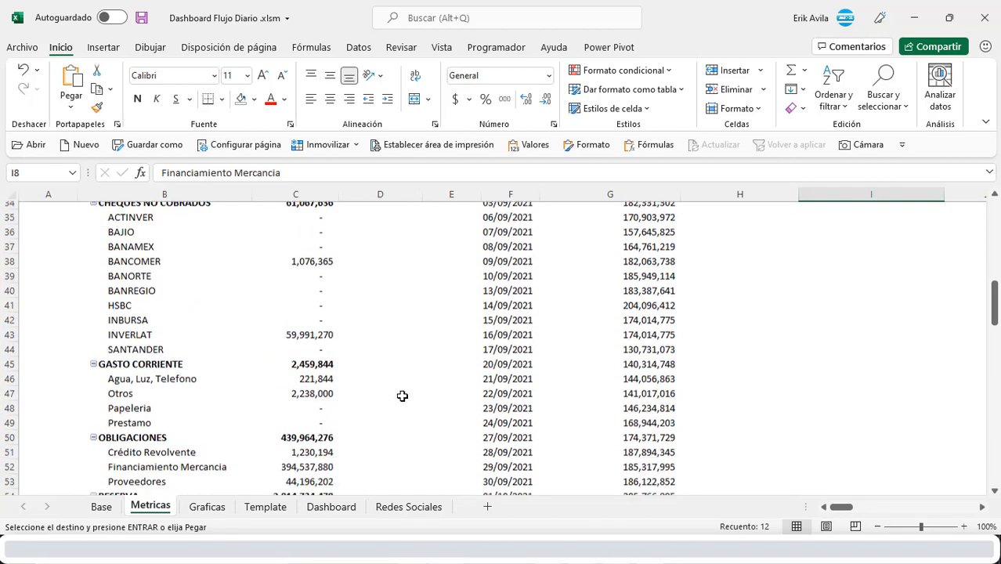
pyautogui.scroll(1, 402, 395)
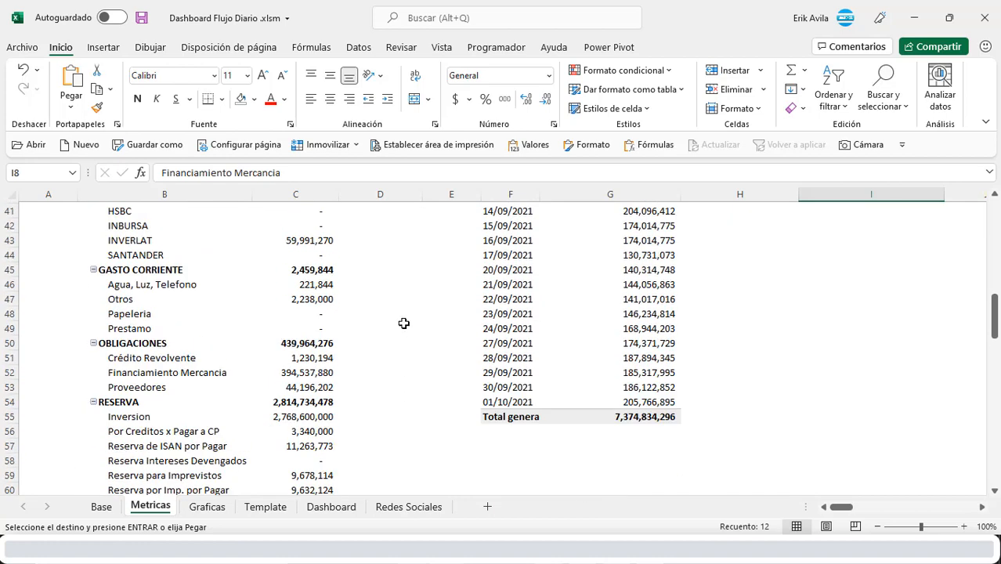
pyautogui.click(401, 324)
pyautogui.hotkey('ctrl', 'v')
pyautogui.scroll(-1, 421, 336)
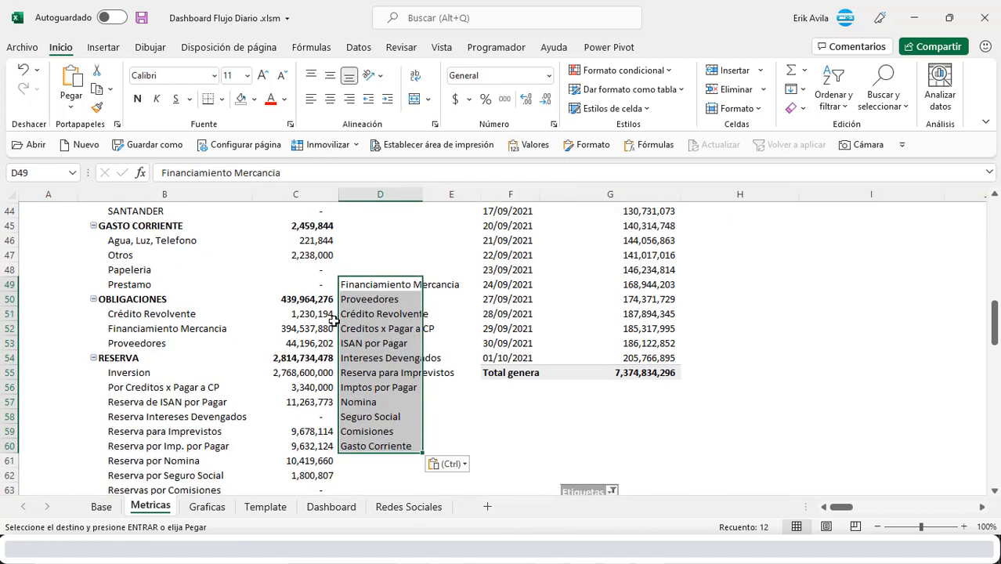
pyautogui.scroll(1, 220, 316)
pyautogui.scroll(-2, 239, 310)
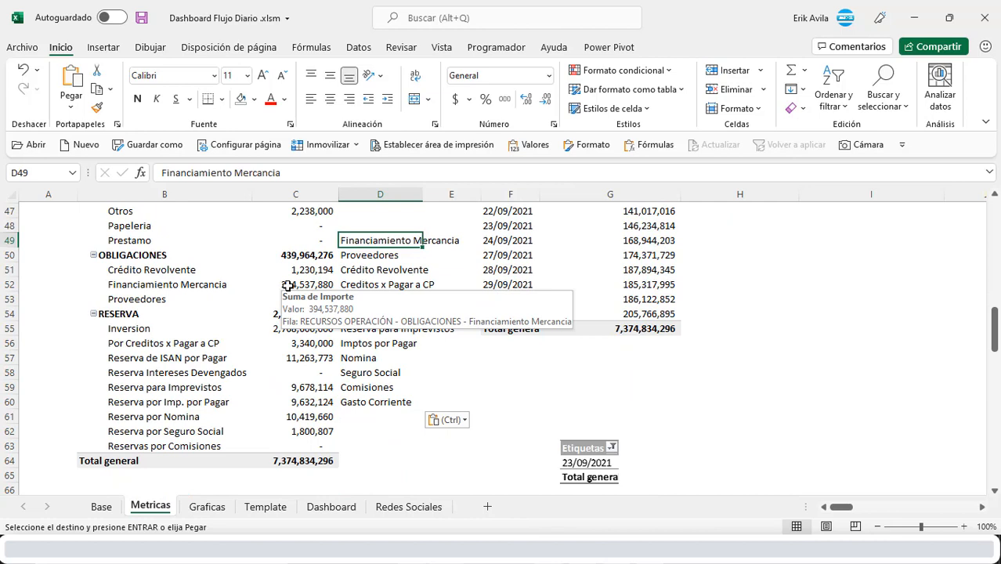
# Fill the Financiamiento Mercancia, Proveedores and Crédito Revolvente labels under OBLIGACIONES in TD01 with yellow.
pyautogui.click(197, 284)
pyautogui.click(254, 99)
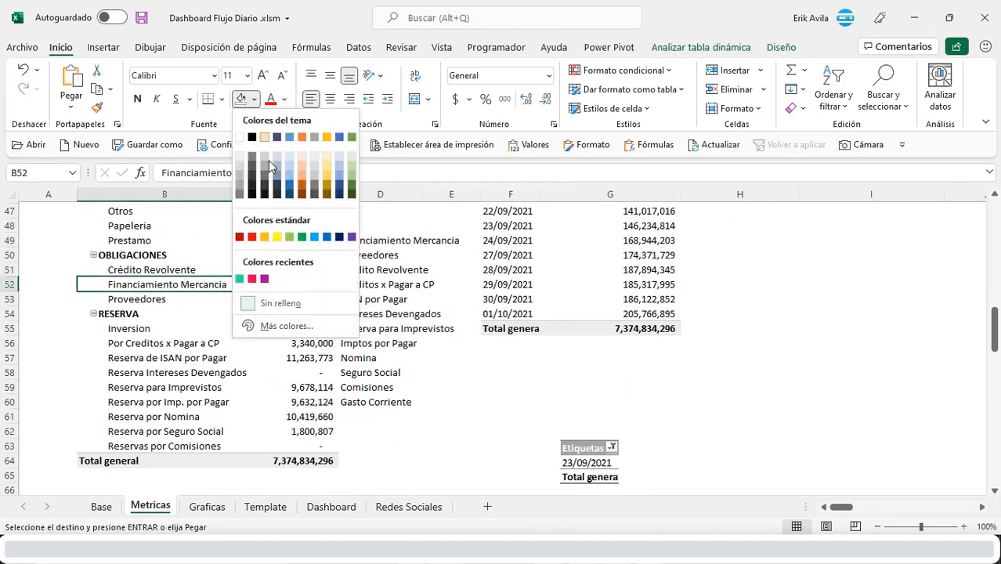
pyautogui.click(277, 234)
pyautogui.click(150, 300)
pyautogui.press('F4')
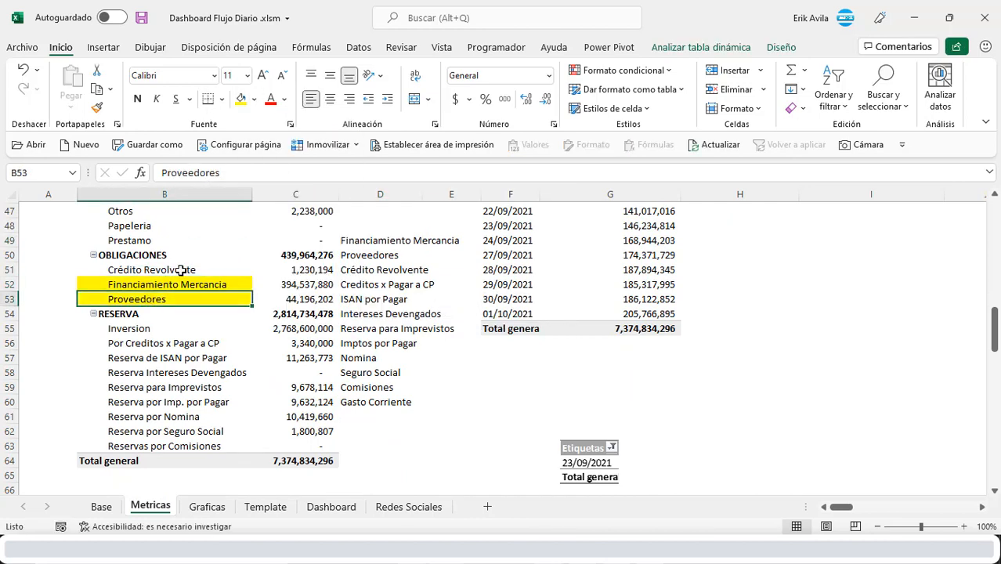
pyautogui.click(182, 270)
pyautogui.press('F4')
pyautogui.click(432, 284)
# Fill the Por Creditos x Pagar a CP, Reserva de ISAN por Pagar and Reserva Intereses Devengados labels in TD01 with yellow.
pyautogui.click(150, 345)
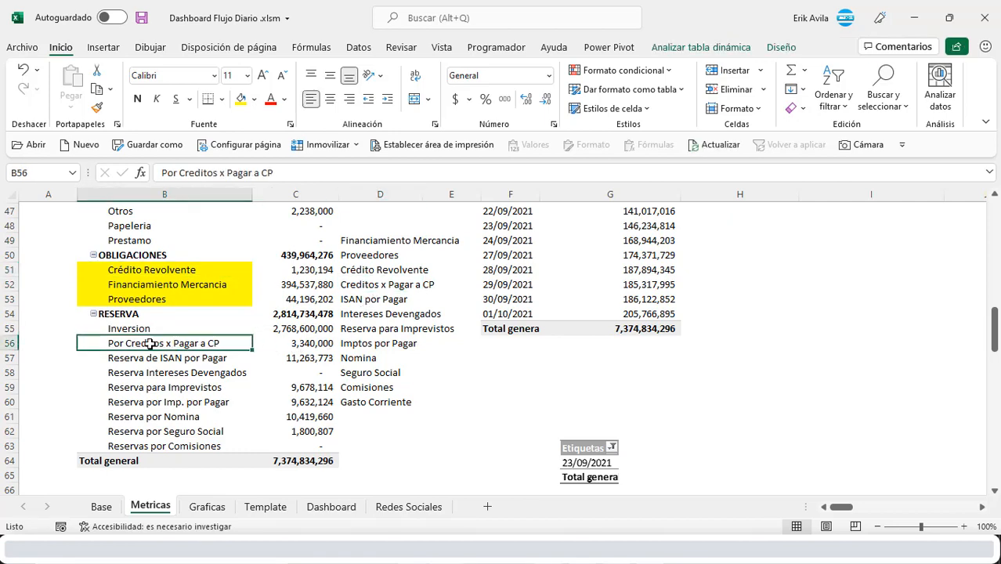
pyautogui.press('F4')
pyautogui.scroll(1, 174, 352)
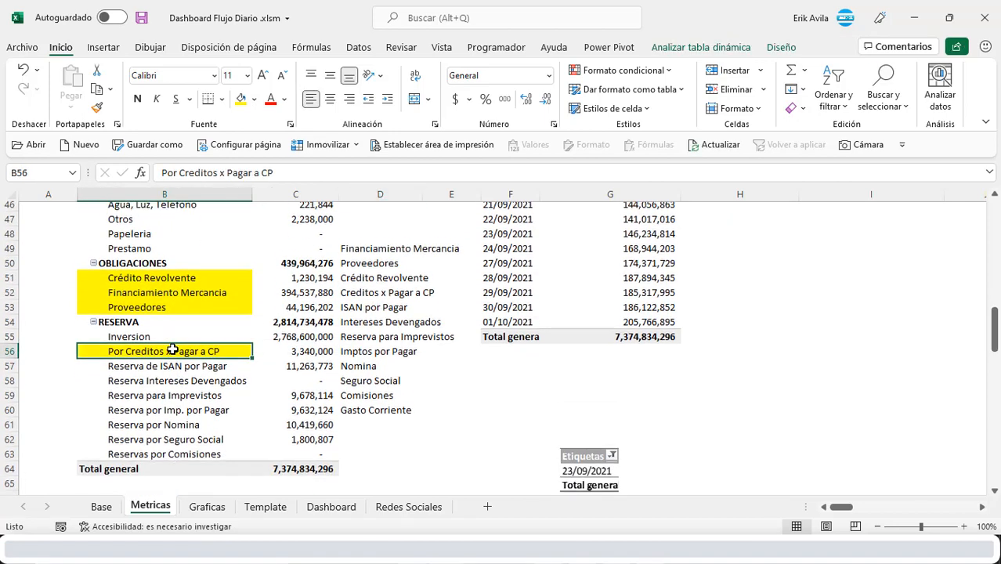
pyautogui.scroll(-1, 166, 392)
pyautogui.press('Down')
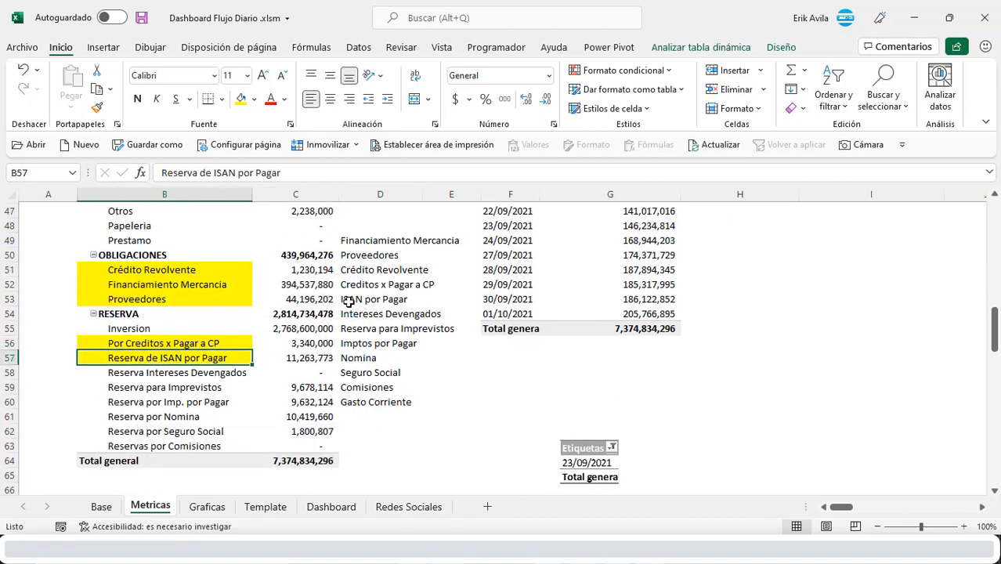
pyautogui.press('Down')
pyautogui.press('F4')
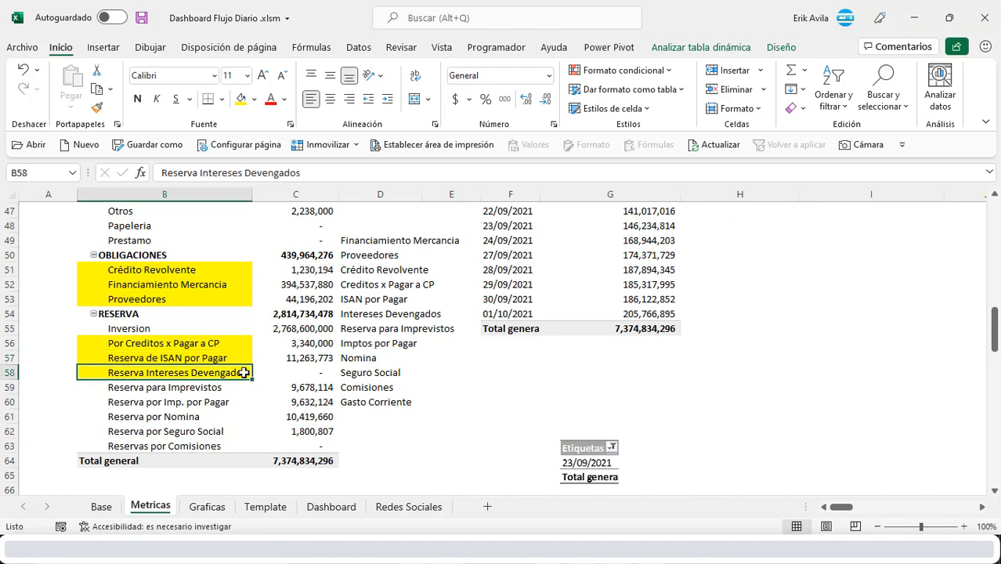
# Fill the TD01 reserve labels for Imprevistos, Imp. por Pagar, Nomina and Seguro Social with yellow.
pyautogui.press('Down')
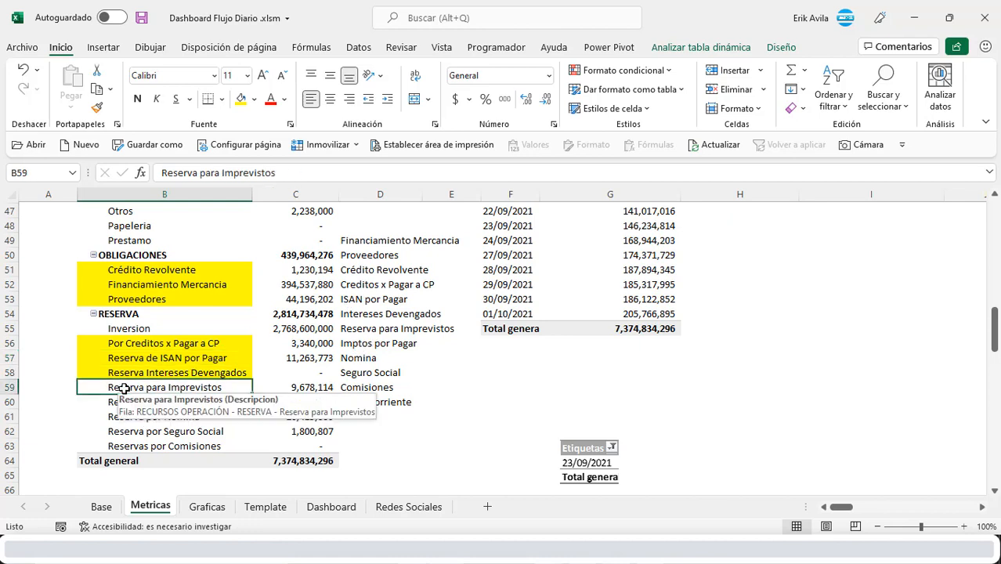
pyautogui.press('F4')
pyautogui.press('Down')
pyautogui.press('F4')
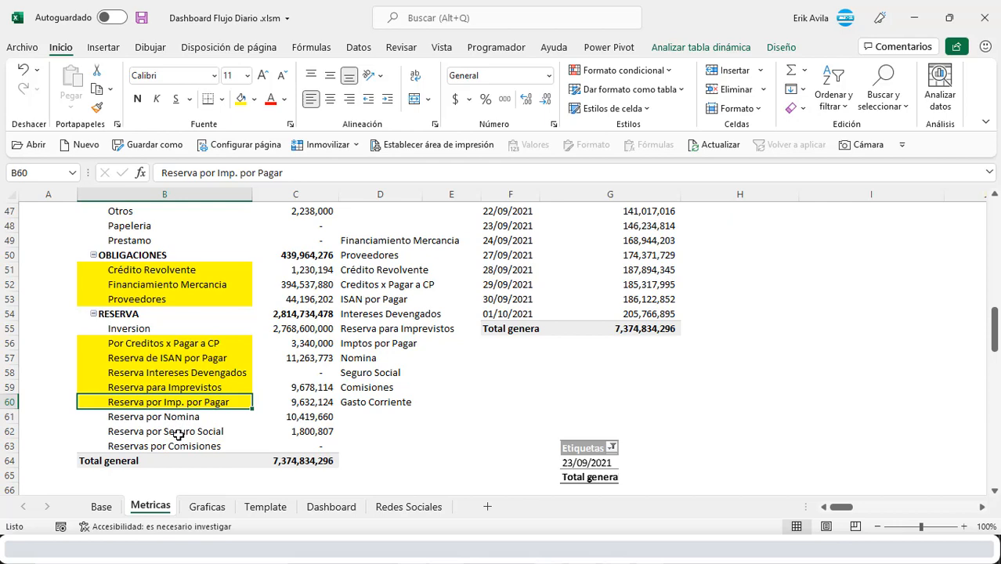
pyautogui.press('Down')
pyautogui.press('F4')
pyautogui.press('Down')
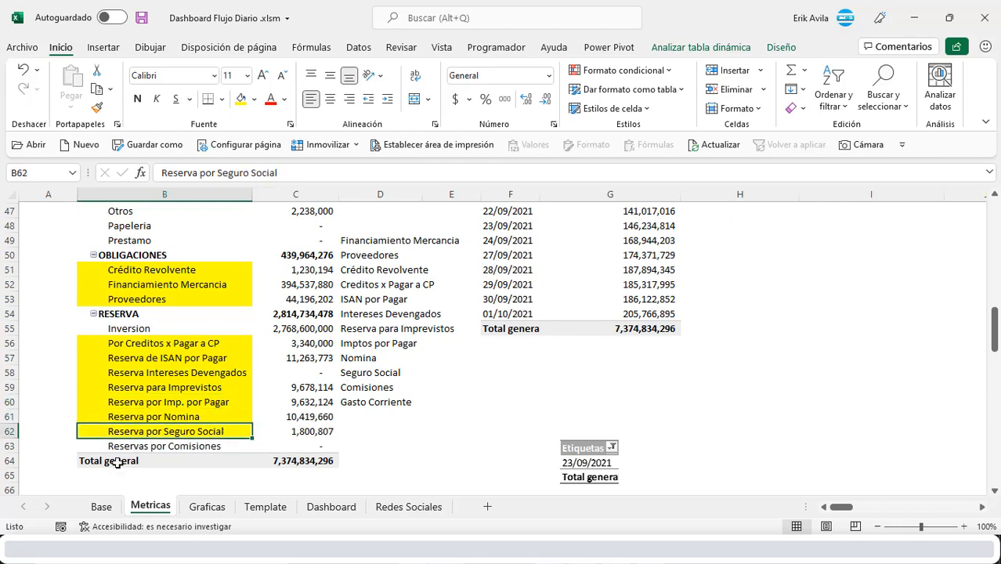
pyautogui.press('F4')
# Fill the GASTO CORRIENTE label in B45 of TD01 with the same yellow.
pyautogui.scroll(1, 404, 440)
pyautogui.scroll(1, 157, 298)
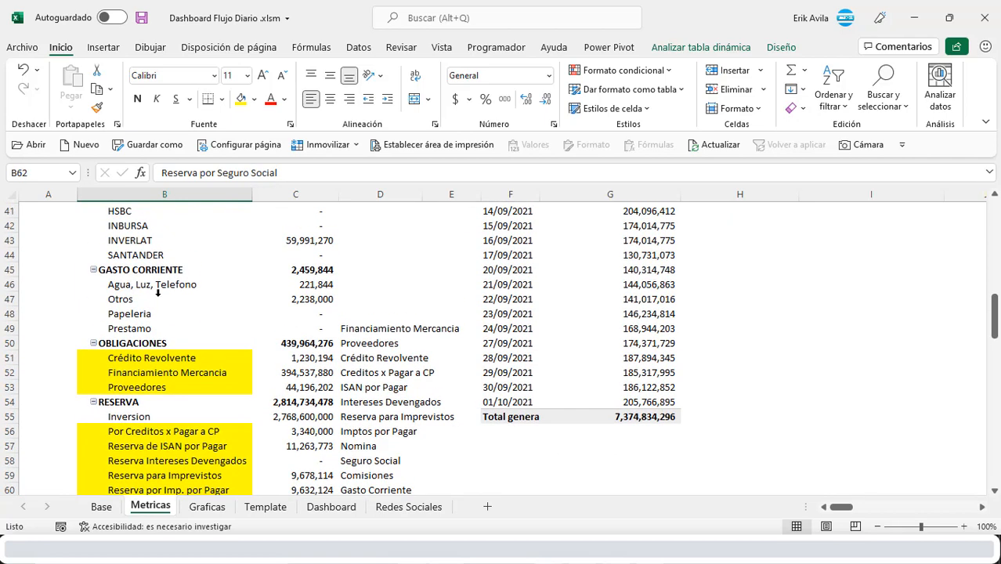
pyautogui.click(321, 286)
pyautogui.click(166, 270)
pyautogui.press('F4')
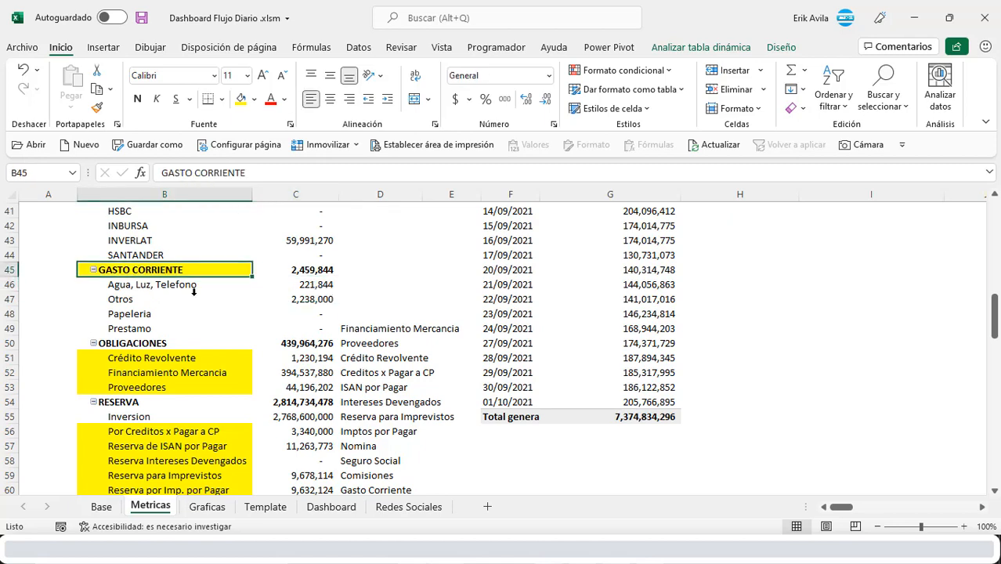
# Delete the pasted helper list of obligation concepts from D49:D60.
pyautogui.scroll(-1, 194, 292)
pyautogui.click(384, 314)
pyautogui.moveTo(374, 282); pyautogui.dragTo(387, 435)
pyautogui.press('Delete')
# Clear the existing amounts in J8:J19 of the Tabla Obligaciones, keeping the total row.
pyautogui.scroll(15, 387, 436)
pyautogui.click(854, 343)
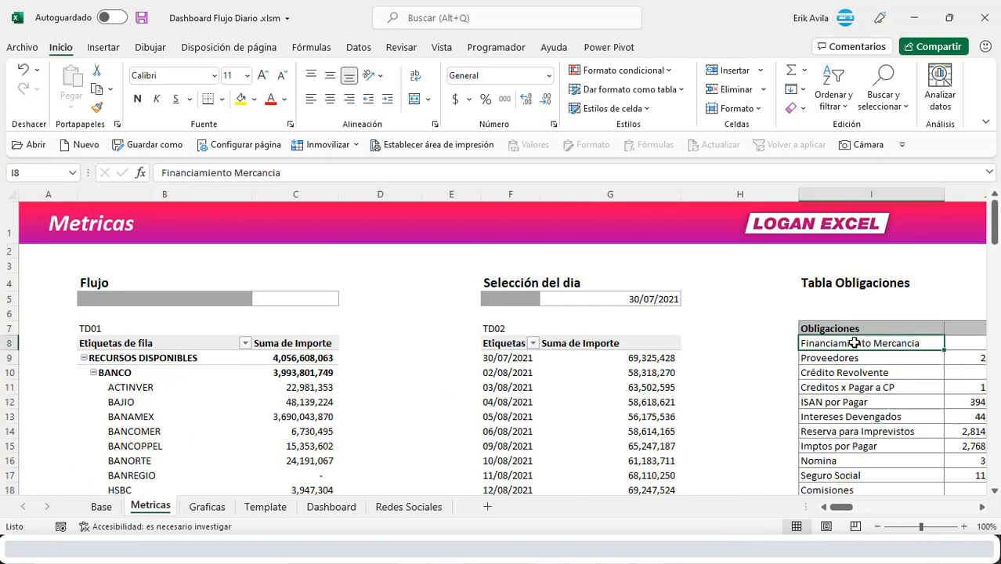
pyautogui.press('Right')
pyautogui.hotkey('ctrl', 'shift', 'Down')
pyautogui.hotkey('shift', 'Up')
pyautogui.press('Delete')
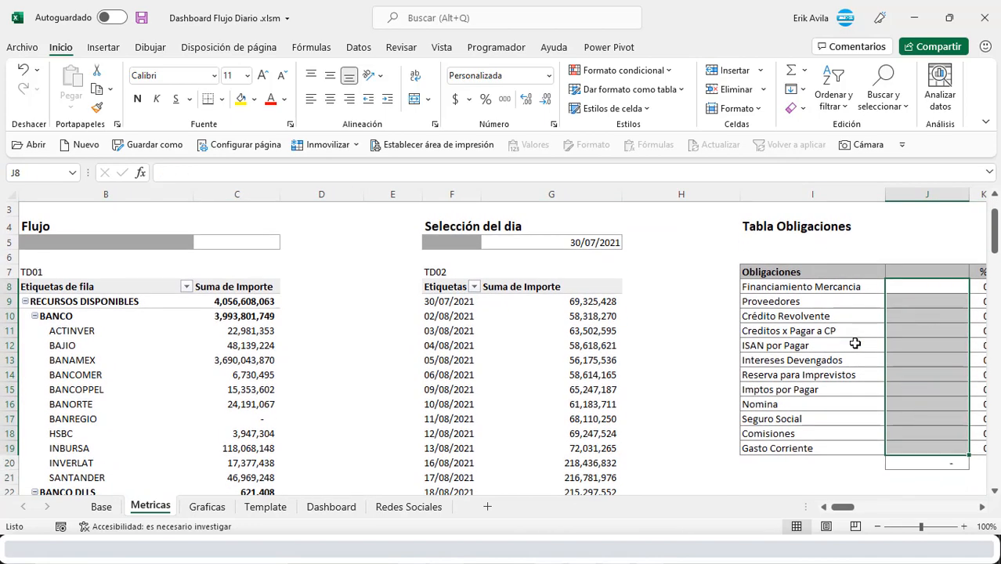
# Link the Financiamiento Mercancia amount in J8 to TD01 cell C52 and the Proveedores amount in J9 to C53.
pyautogui.press('Down')
pyautogui.press('Up')
pyautogui.write('+')
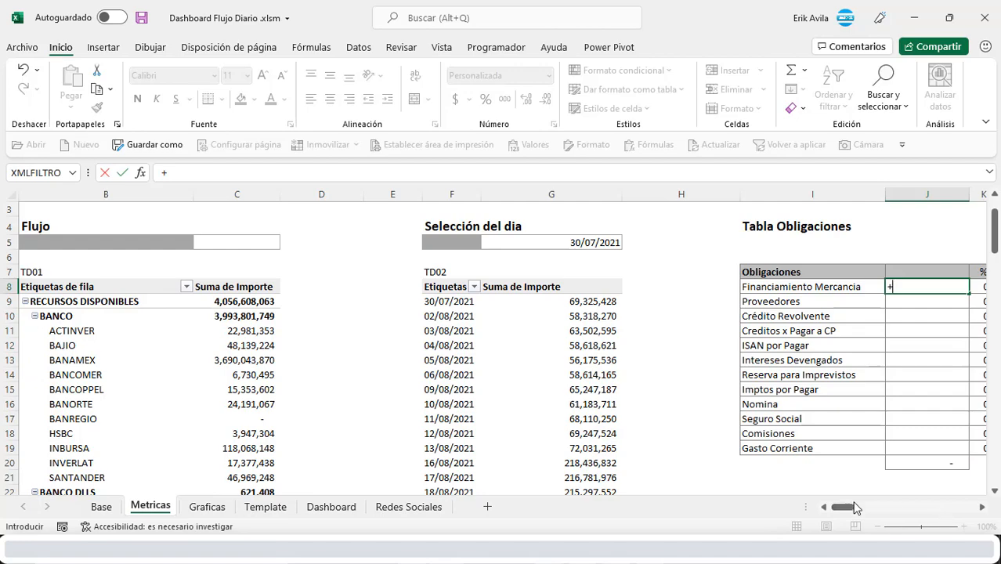
pyautogui.scroll(-12, 379, 337)
pyautogui.click(314, 271)
pyautogui.press('Return')
pyautogui.write('+')
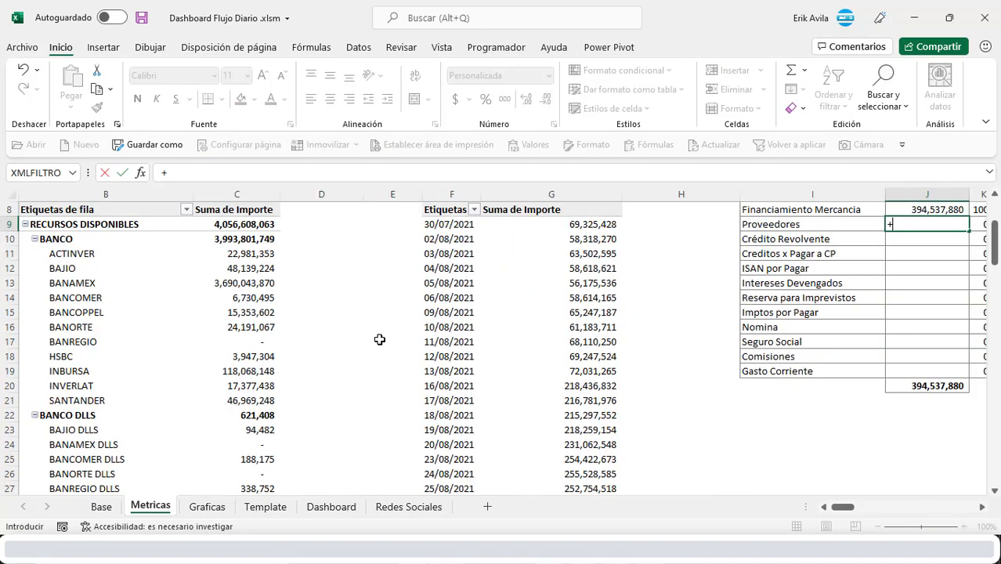
pyautogui.scroll(-12, 380, 339)
pyautogui.click(301, 340)
pyautogui.press('Return')
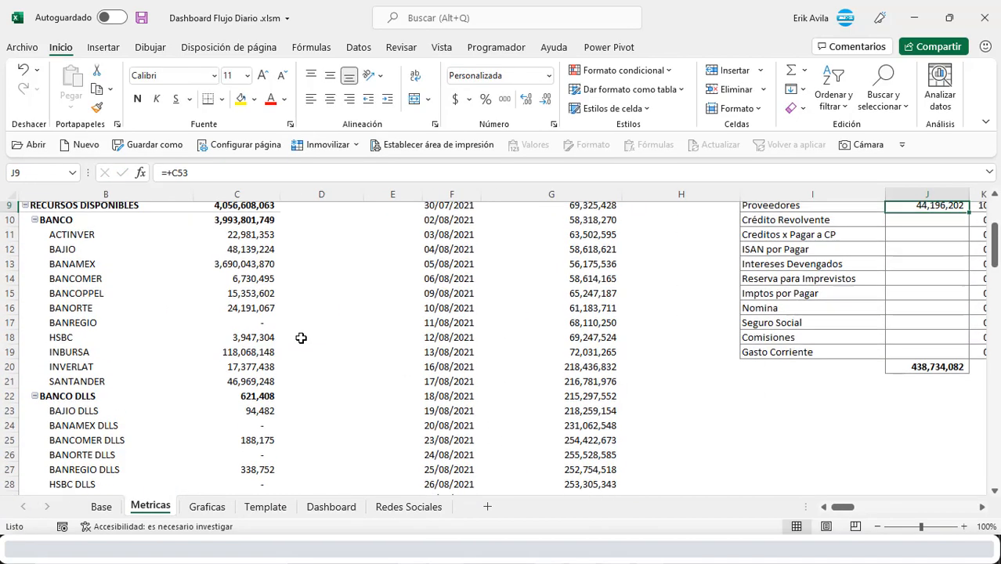
# Link the Crédito Revolvente amount in J10 to TD01 cell C51 and Creditos x Pagar a CP in J11 to C56.
pyautogui.write('+')
pyautogui.scroll(-8, 277, 403)
pyautogui.scroll(-8, 276, 403)
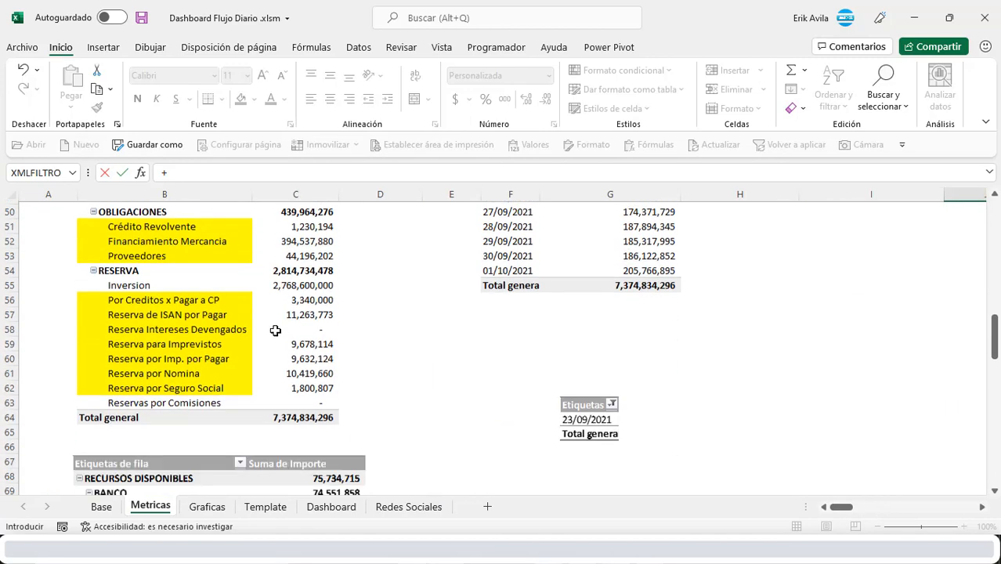
pyautogui.click(302, 222)
pyautogui.press('Return')
pyautogui.write('+')
pyautogui.press('Return')
# Link the ISAN por Pagar amount in J12 and the Intereses Devengados amount in J13 to TD01 cells C57 and C58.
pyautogui.write('+')
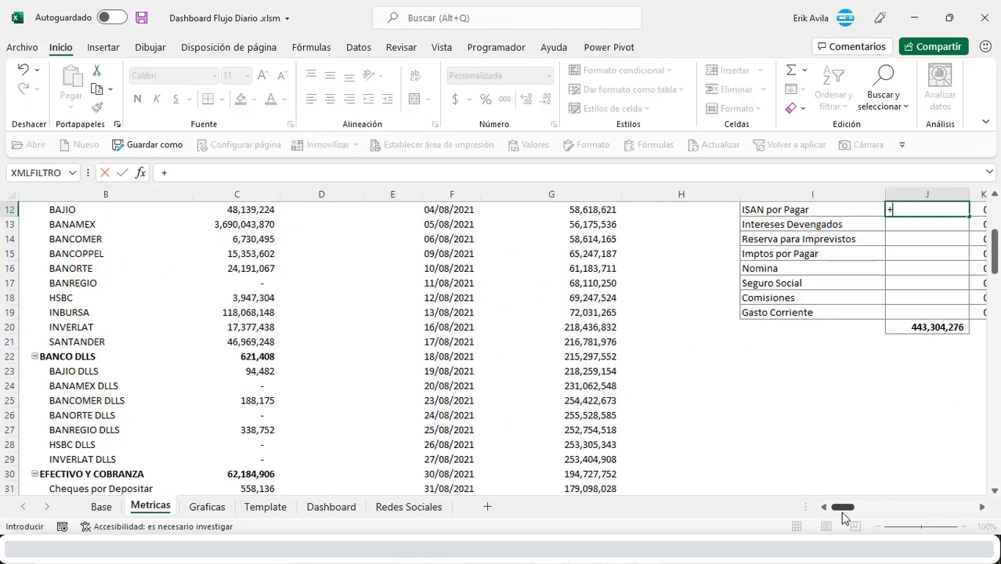
pyautogui.scroll(-10, 307, 342)
pyautogui.click(307, 342)
pyautogui.press('Return')
pyautogui.write('+')
pyautogui.click(282, 297)
pyautogui.press('Return')
# Link the Reserva para Imprevistos, Imptos por Pagar, Nomina and Seguro Social amounts in J14:J17 to TD01 cells C59:C62.
pyautogui.write('+')
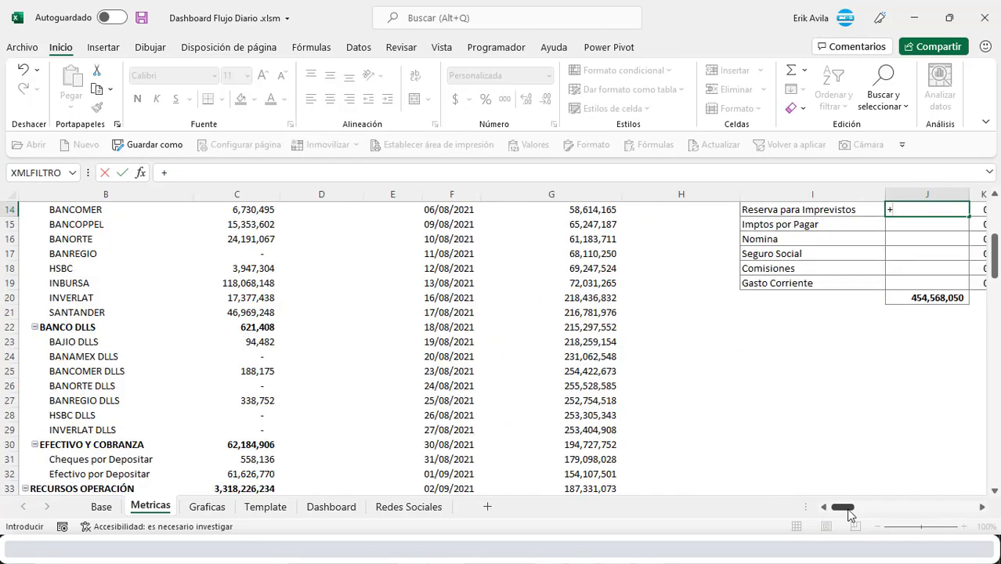
pyautogui.scroll(-13, 278, 313)
pyautogui.scroll(1, 306, 375)
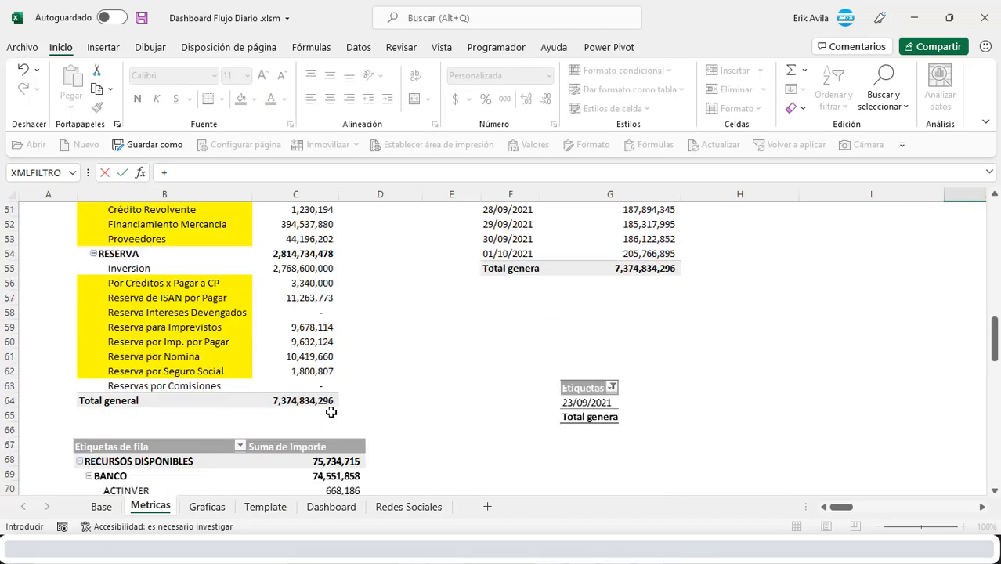
pyautogui.click(287, 334)
pyautogui.press('Return')
pyautogui.write('+')
pyautogui.scroll(-14, 311, 430)
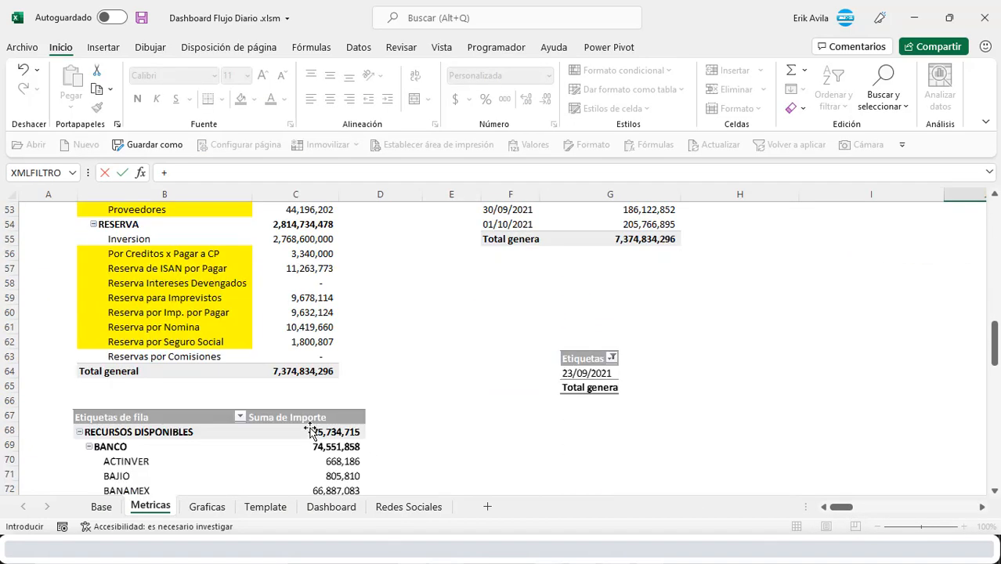
pyautogui.click(291, 342)
pyautogui.press('Return')
# Link the Comisiones amount in J18 to TD01 cell C63 and the Gasto Corriente amount in J19 to its TD01 amount.
pyautogui.write('+')
pyautogui.scroll(-10, 283, 420)
pyautogui.click(283, 420)
pyautogui.press('Return')
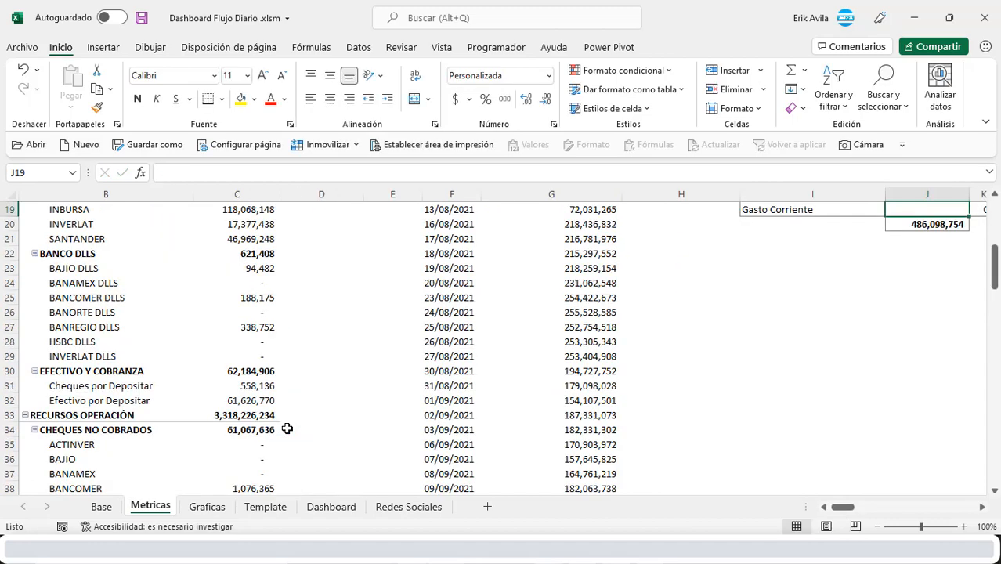
pyautogui.write('+')
pyautogui.scroll(-8, 290, 430)
pyautogui.click(285, 262)
pyautogui.press('Return')
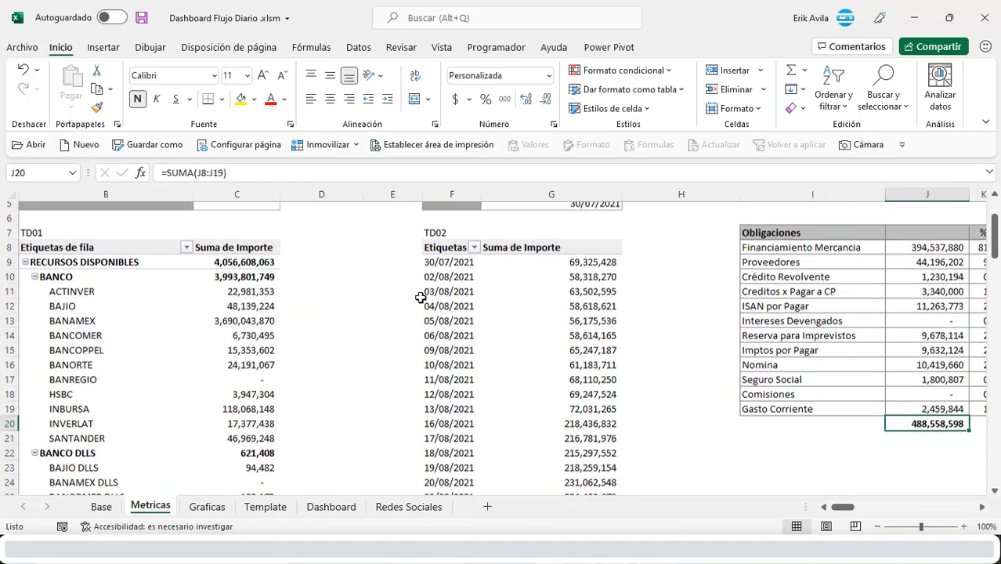
# Review the linked amounts and the percentage column of the Tabla Obligaciones, down to the total in J20.
pyautogui.scroll(3, 420, 297)
pyautogui.hscroll(3, 548, 313)
pyautogui.click(644, 359)
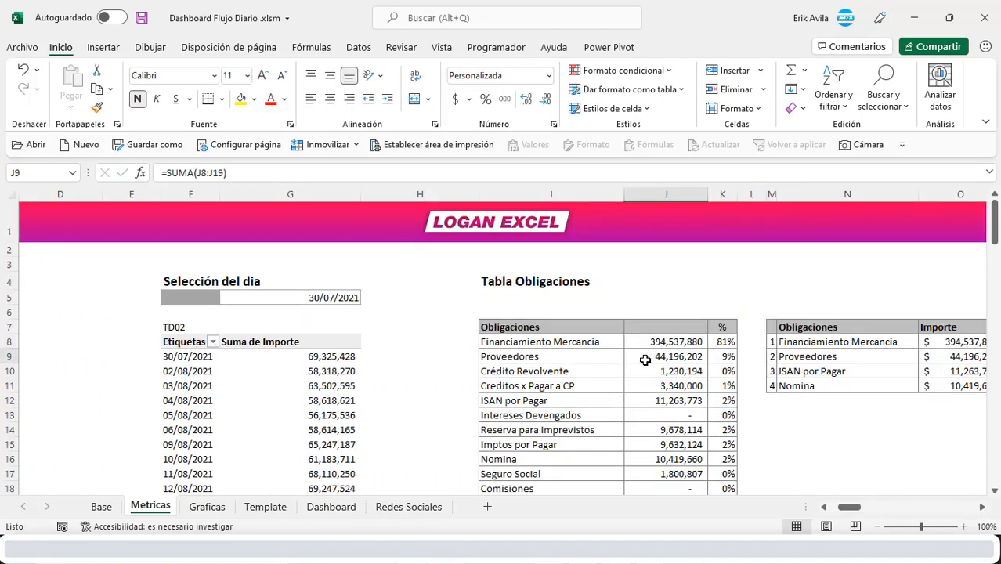
pyautogui.scroll(-1, 644, 359)
pyautogui.click(674, 298)
pyautogui.click(725, 298)
pyautogui.scroll(-1, 709, 329)
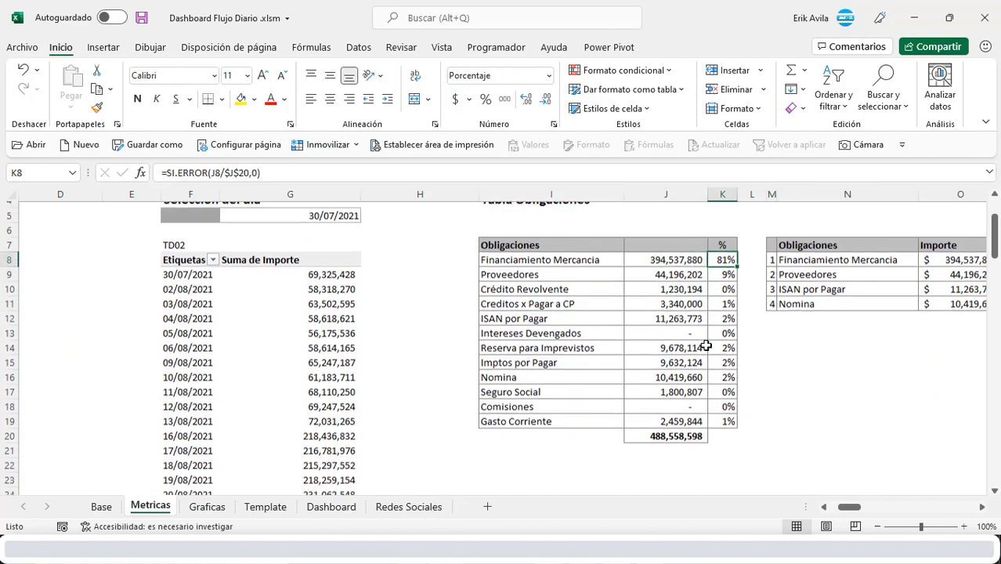
pyautogui.doubleClick(722, 259)
pyautogui.press('Escape')
pyautogui.click(722, 296)
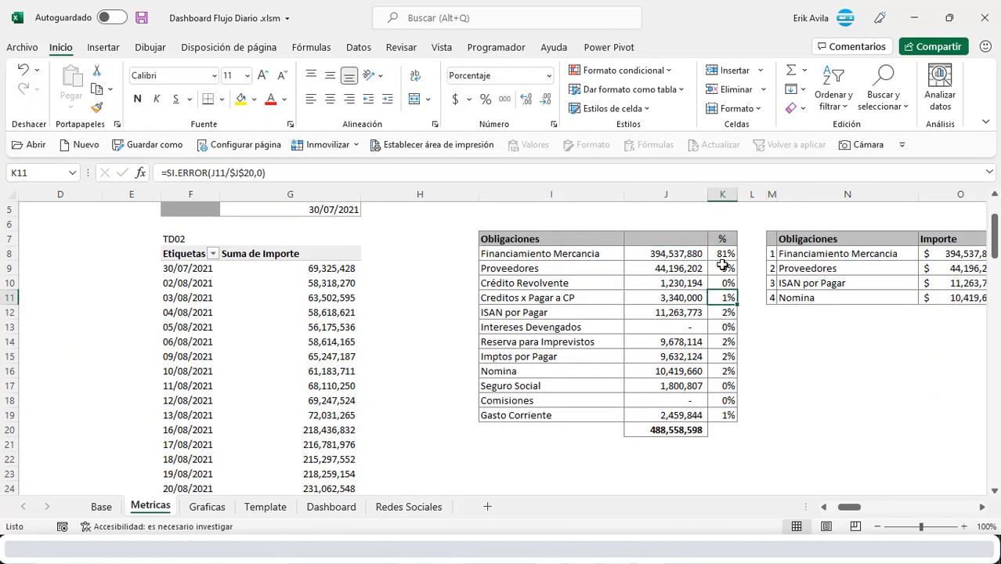
pyautogui.click(722, 265)
pyautogui.click(723, 327)
pyautogui.click(722, 415)
pyautogui.click(678, 427)
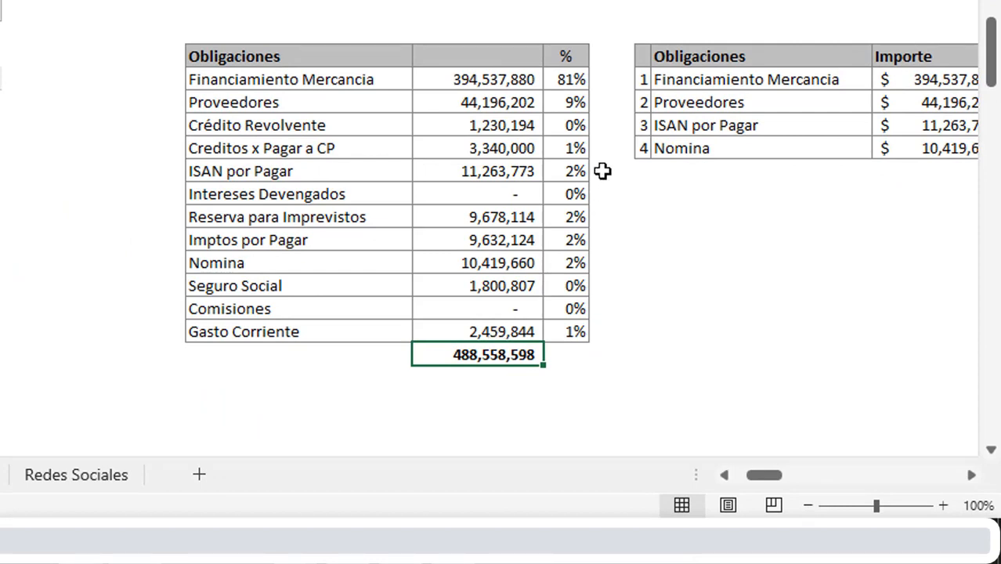
# Inspect the SI.ERROR percentage formulas for Financiamiento Mercancia in K8 and Intereses Devengados in K13 with their referenced cells.
pyautogui.click(571, 78)
pyautogui.scroll(-2, 586, 344)
pyautogui.scroll(2, 587, 345)
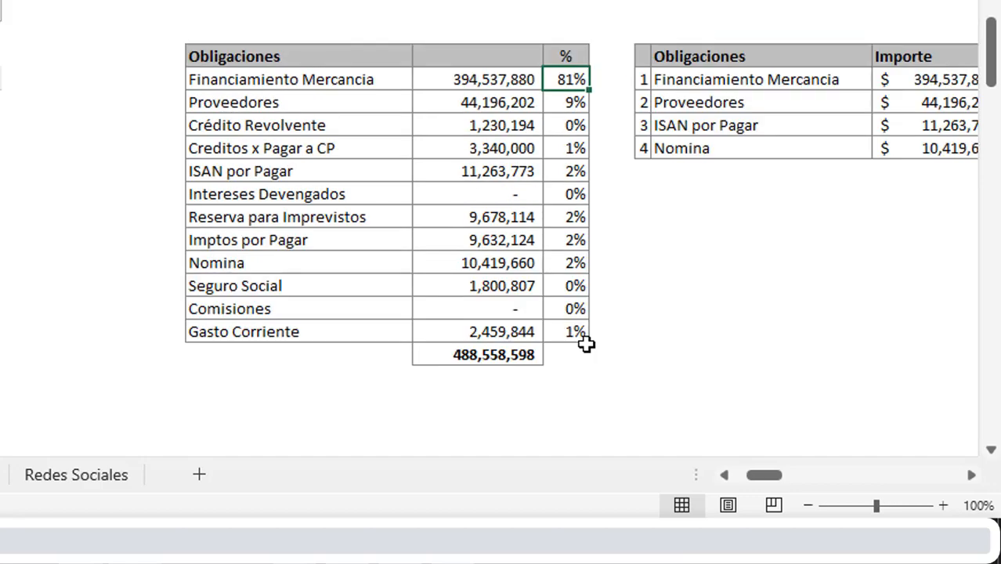
pyautogui.press('F2')
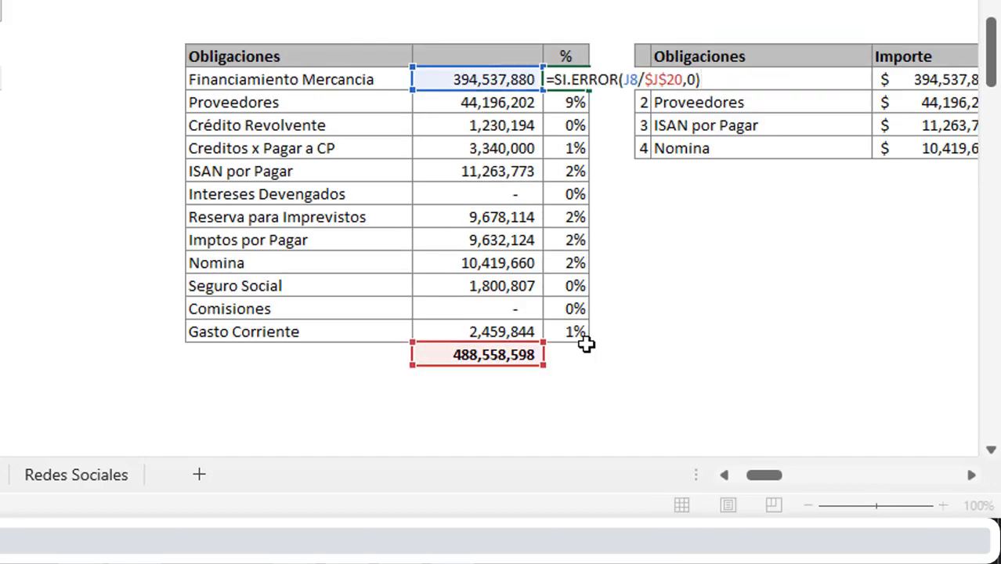
pyautogui.press('Escape')
pyautogui.click(567, 193)
pyautogui.press('F2')
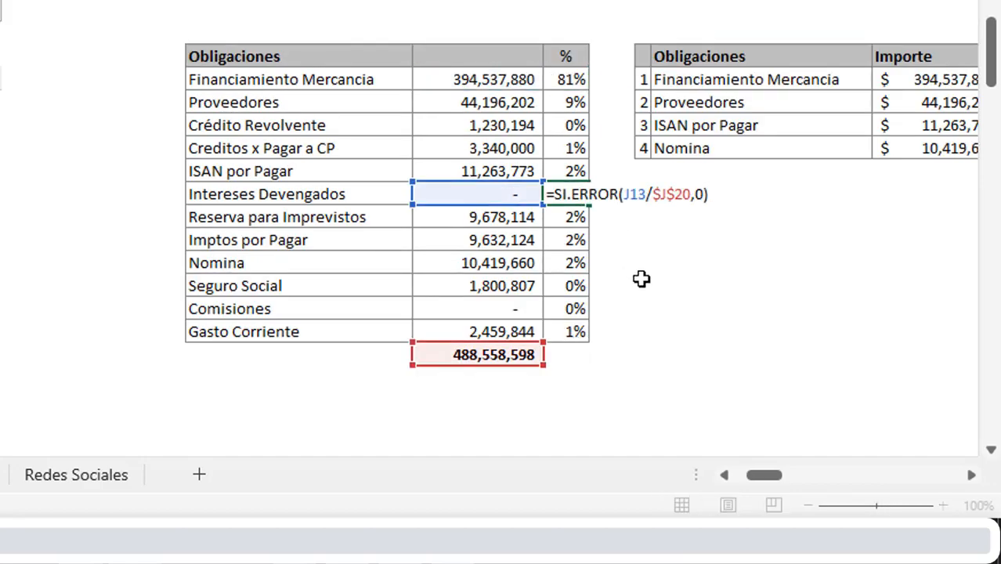
pyautogui.press('Escape')
# Look over the ranked obligations table in M7:P12 beside the Tabla Obligaciones.
pyautogui.scroll(2, 477, 345)
pyautogui.hscroll(5, 477, 345)
pyautogui.click(477, 346)
pyautogui.click(389, 360)
pyautogui.click(350, 263)
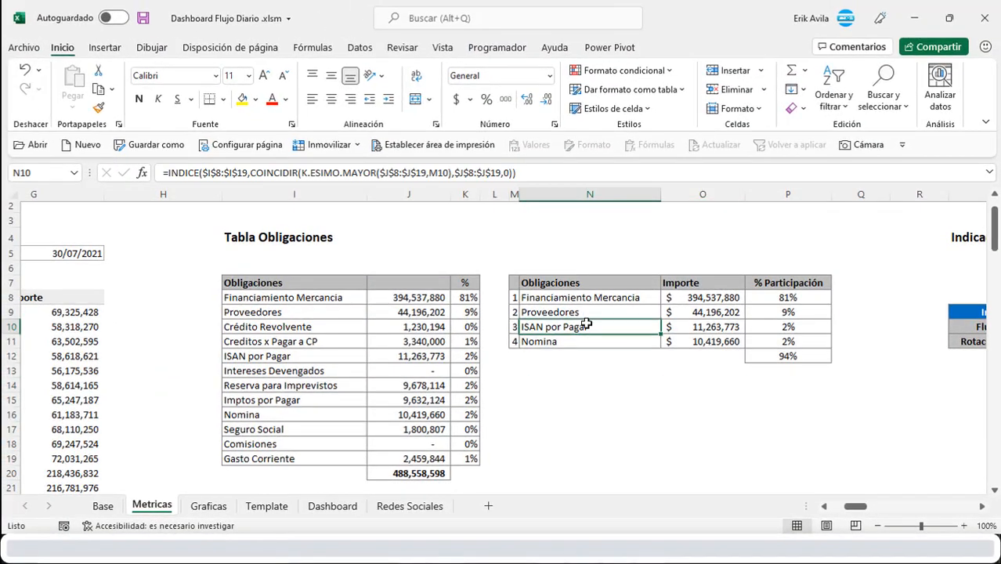
pyautogui.click(348, 222)
pyautogui.click(626, 254)
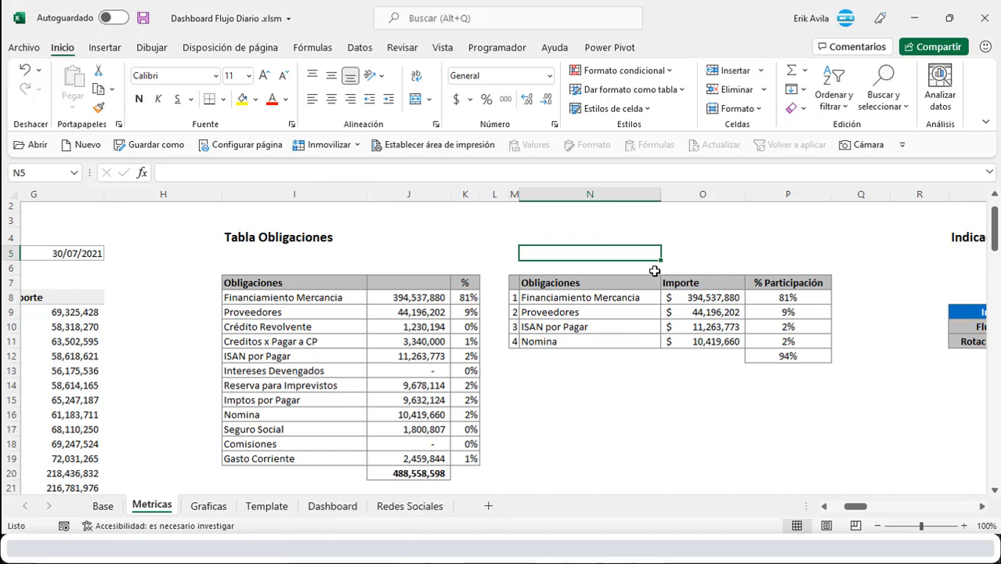
pyautogui.click(662, 286)
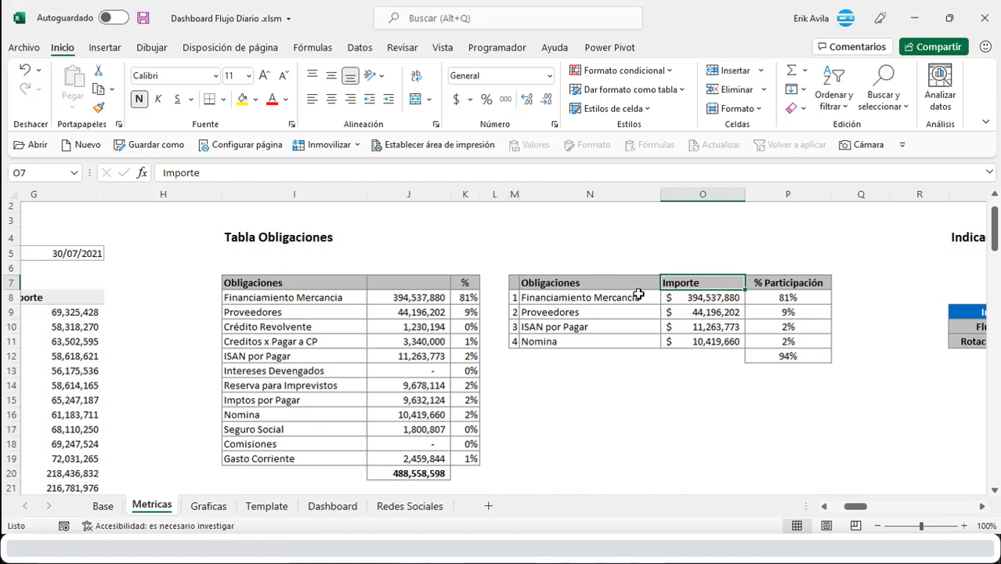
# Check the Importe formulas in O8:O11 of the ranked obligations table.
pyautogui.click(673, 299)
pyautogui.press('Down')
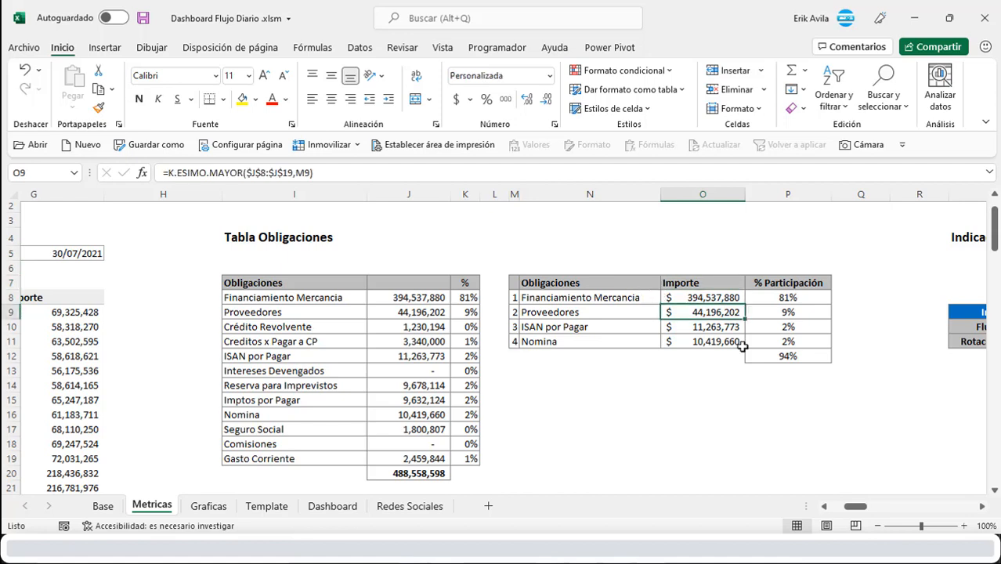
pyautogui.press('Down')
pyautogui.press('Down')
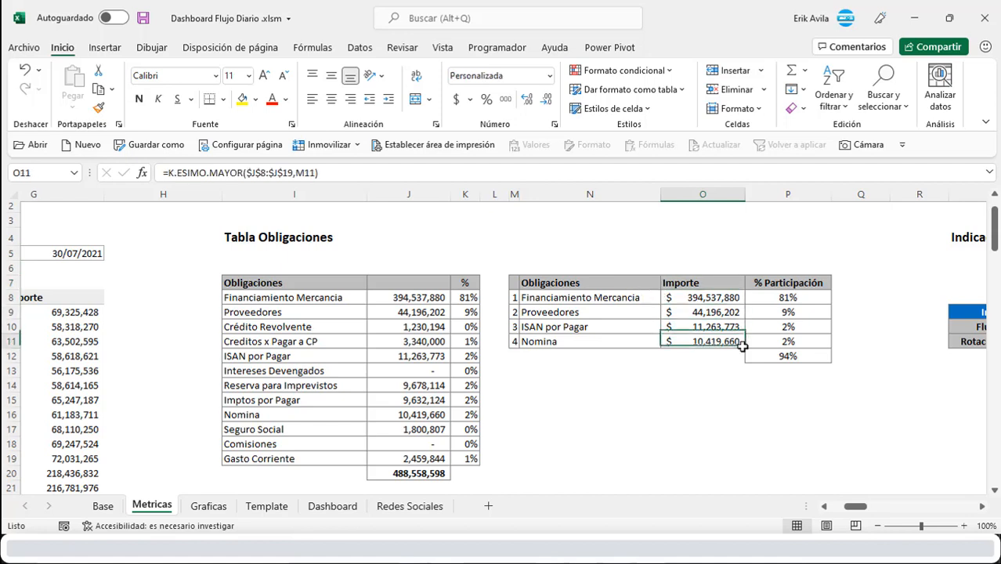
pyautogui.press('Up')
pyautogui.press('Up')
pyautogui.press('Up')
pyautogui.press('Up')
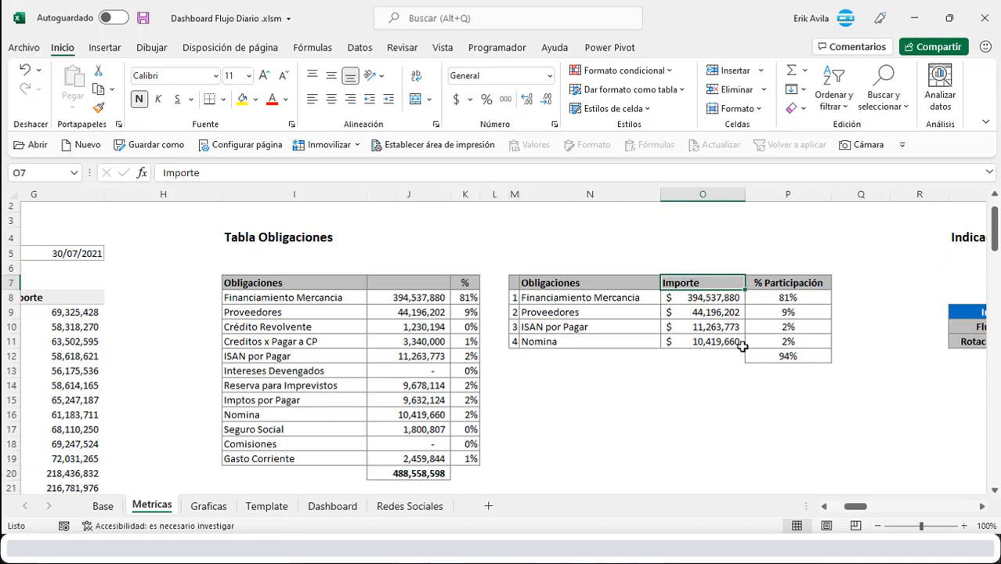
pyautogui.press('Down')
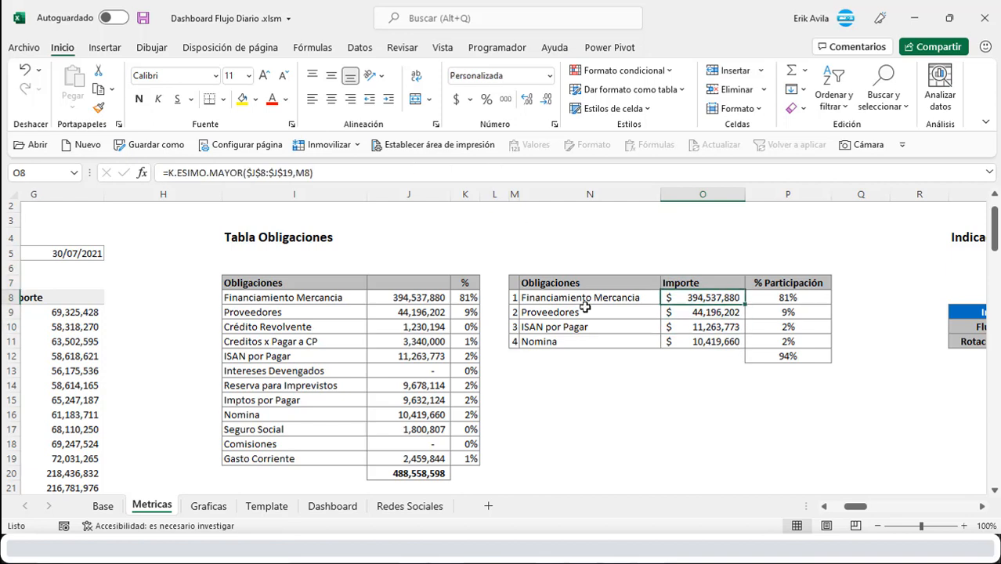
pyautogui.click(608, 324)
pyautogui.click(693, 302)
pyautogui.moveTo(705, 342); pyautogui.dragTo(707, 329)
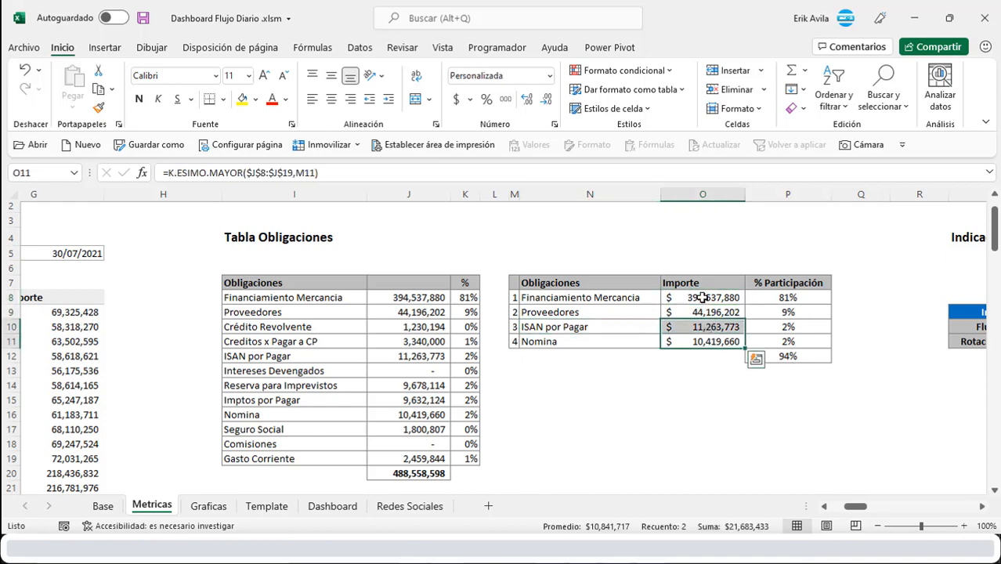
pyautogui.click(702, 297)
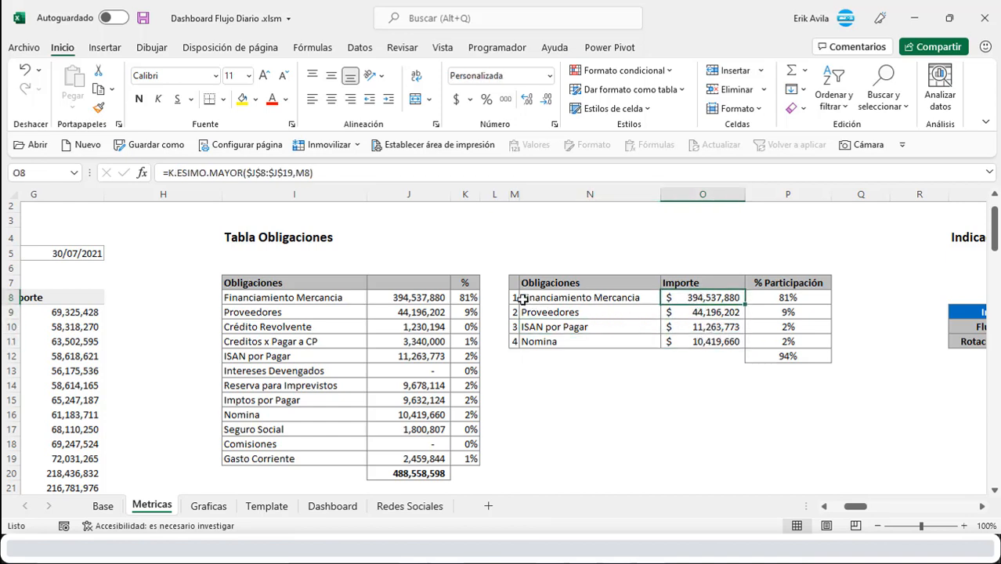
# Examine how the K.ESIMO.MAYOR formulas in O8:O11 use the rank numbers in M8:M11 and the amounts in J8:J19.
pyautogui.moveTo(515, 298); pyautogui.dragTo(514, 343)
pyautogui.click(694, 296)
pyautogui.click(459, 170)
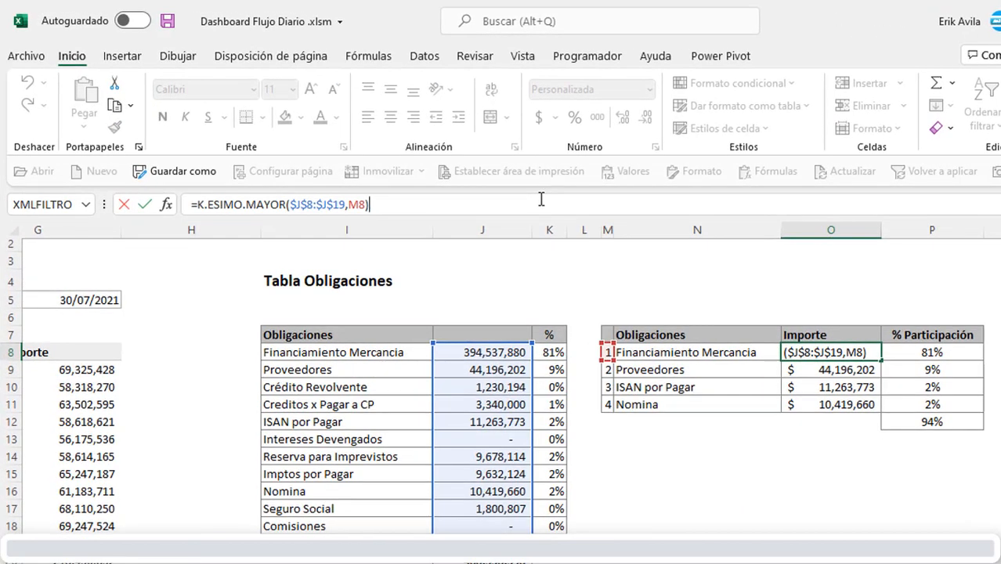
pyautogui.press('Escape')
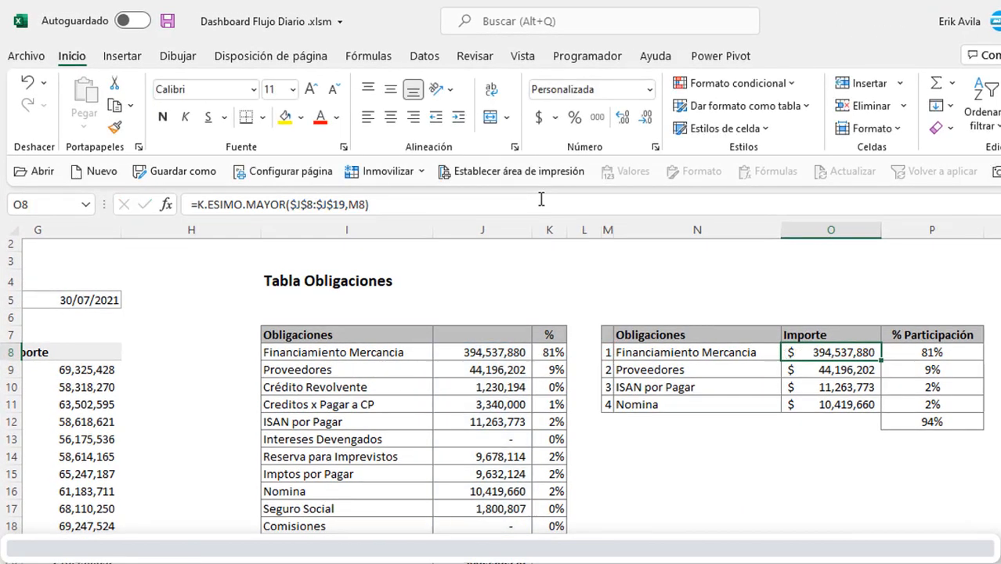
pyautogui.press('Down')
pyautogui.press('F2')
pyautogui.press('Escape')
pyautogui.press('Down')
pyautogui.press('F2')
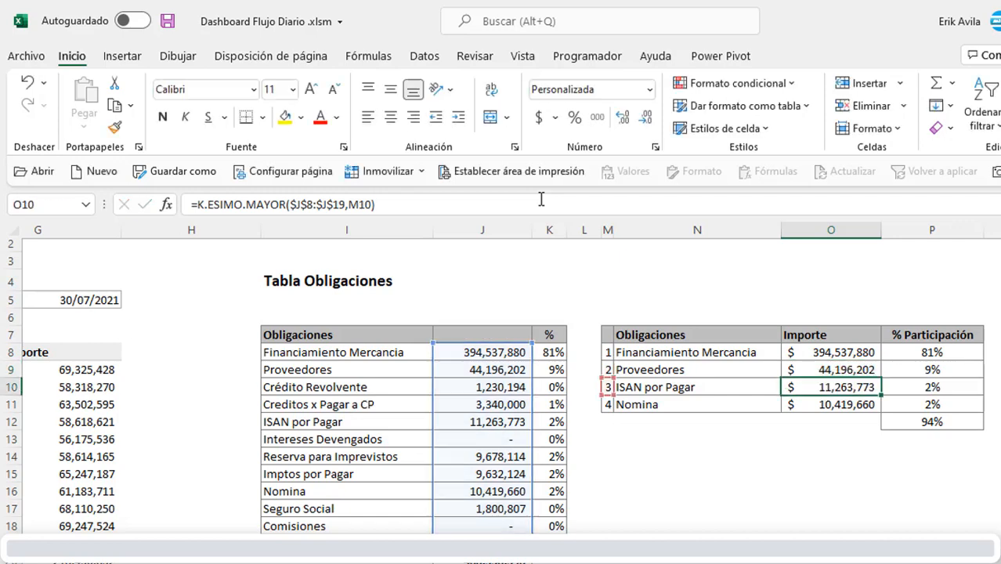
pyautogui.press('Escape')
pyautogui.press('Down')
pyautogui.press('F2')
pyautogui.press('Escape')
pyautogui.press('Up')
pyautogui.press('Up')
pyautogui.press('Up')
# Inspect the INDICE and COINCIDIR formula in N8 and the % Participación formulas in P8 and P12.
pyautogui.press('Left')
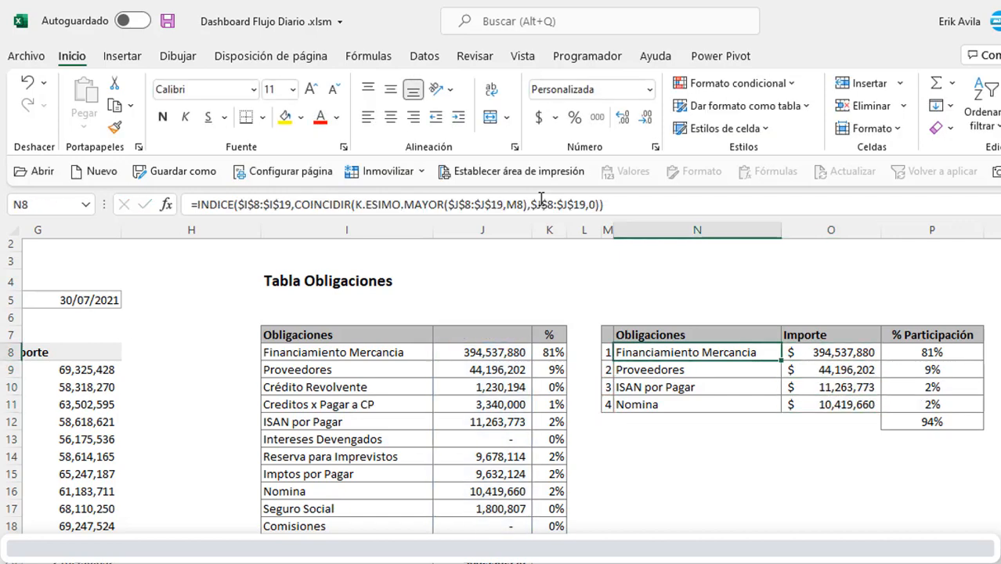
pyautogui.press('F2')
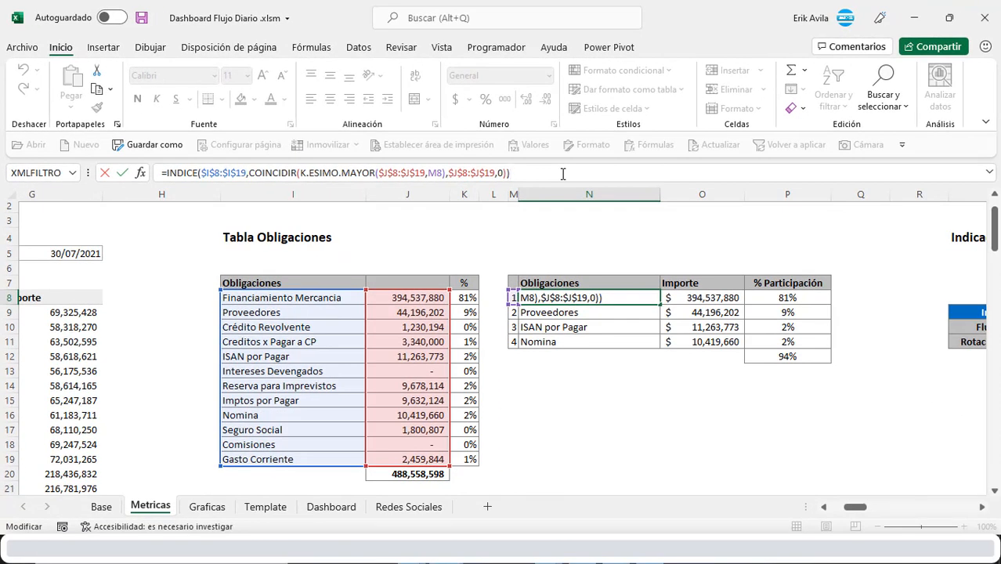
pyautogui.press('Tab')
pyautogui.press('Tab')
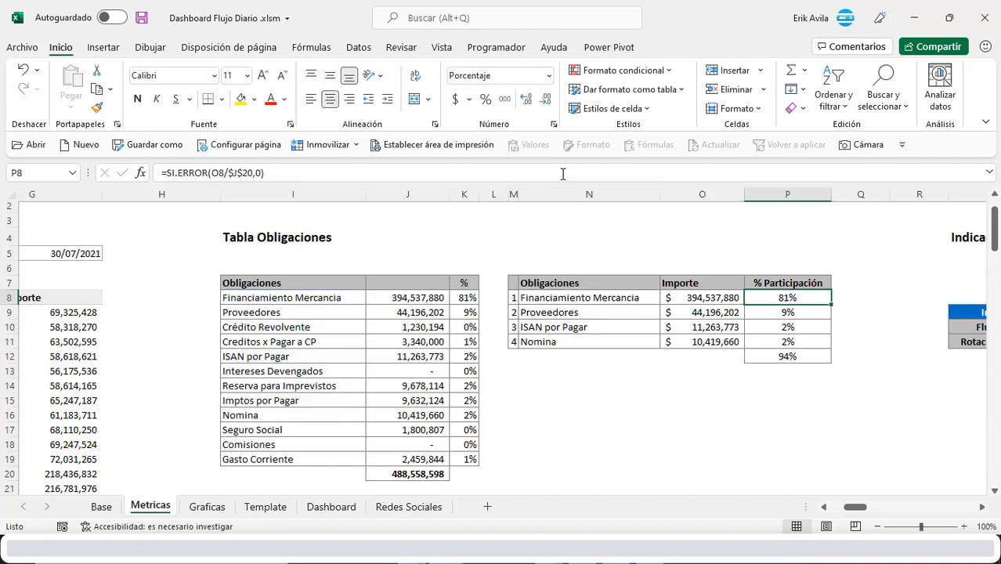
pyautogui.click(512, 169)
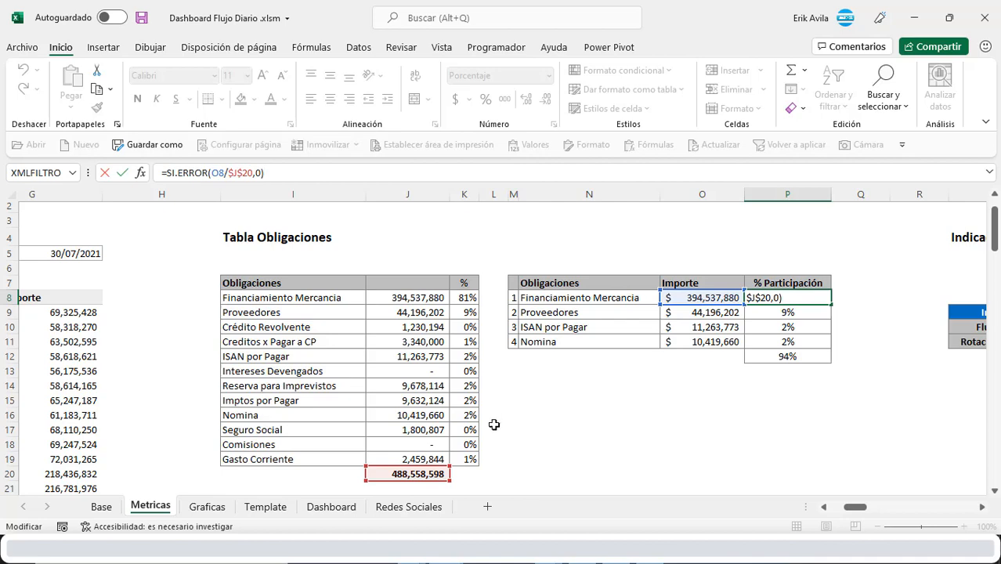
pyautogui.click(772, 342)
pyautogui.click(802, 359)
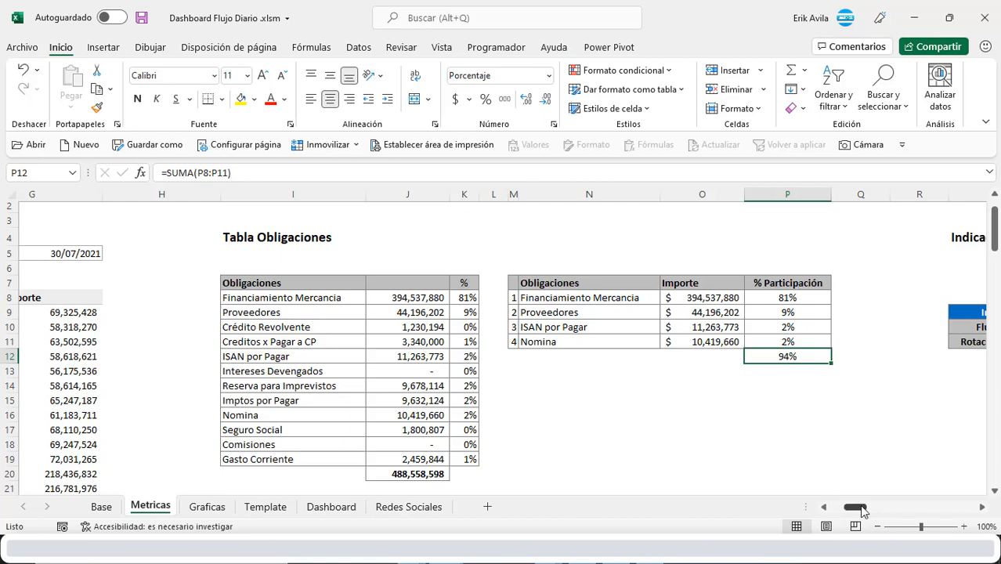
# View the Indicador Rotacion Efectivo table and the cash rotation index equation beside it.
pyautogui.moveTo(861, 507); pyautogui.dragTo(865, 507)
pyautogui.click(748, 444)
pyautogui.press('Right')
pyautogui.press('Right')
pyautogui.press('Right')
pyautogui.press('Right')
pyautogui.press('Right')
pyautogui.press('Right')
pyautogui.press('Right')
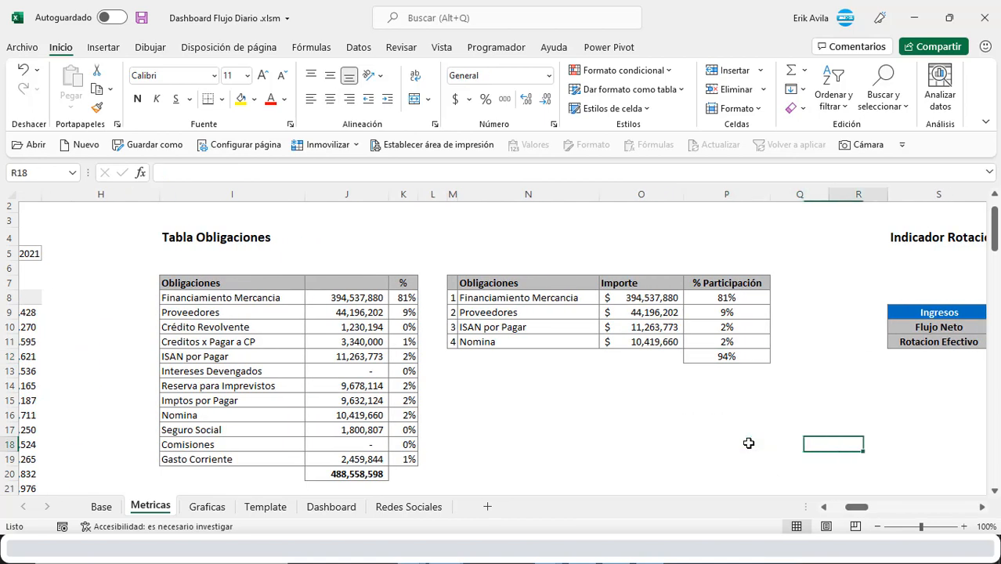
pyautogui.press('Right')
pyautogui.press('Right')
pyautogui.press('Right')
pyautogui.press('Right')
pyautogui.press('Right')
pyautogui.press('Right')
pyautogui.press('Right')
pyautogui.press('Right')
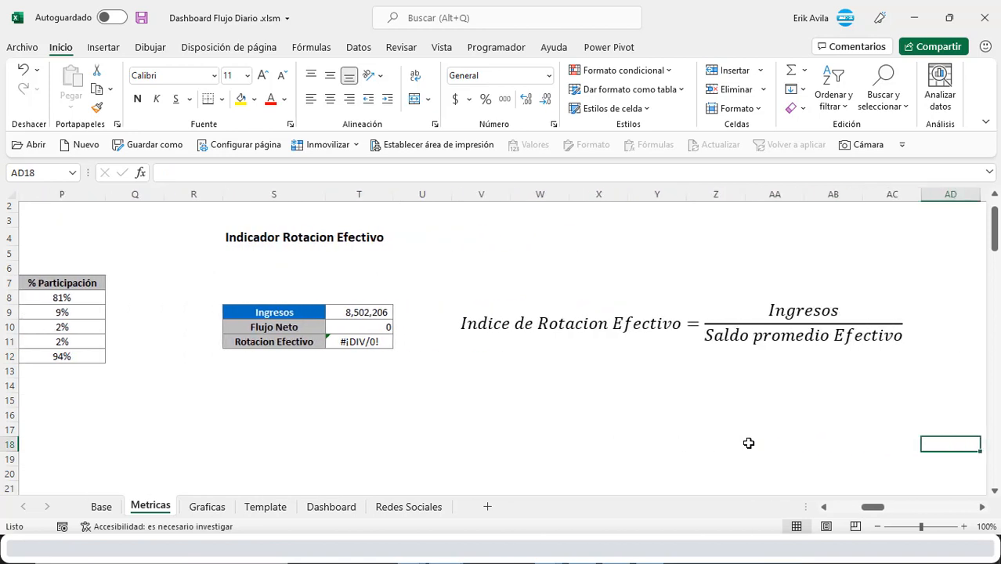
pyautogui.click(278, 400)
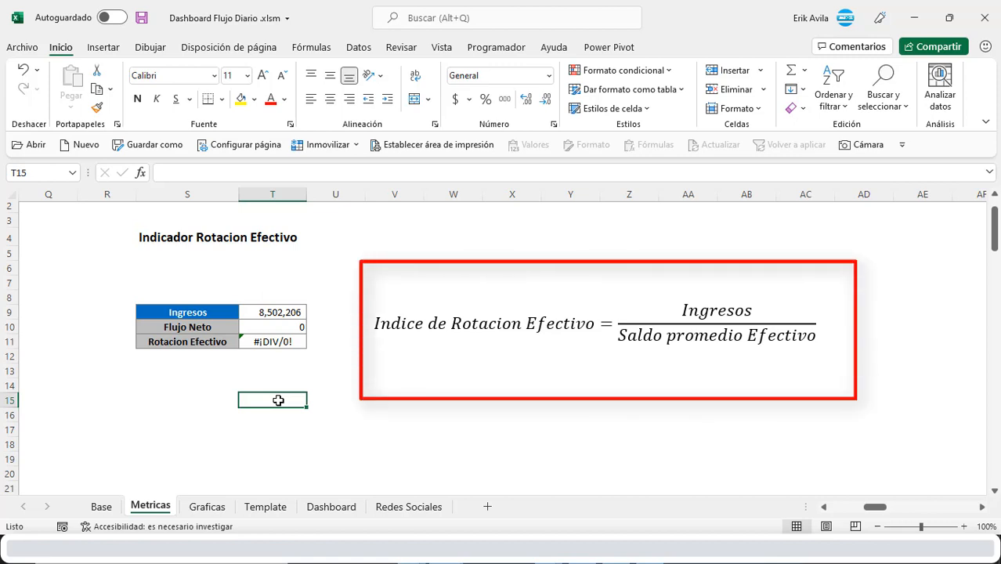
pyautogui.click(332, 368)
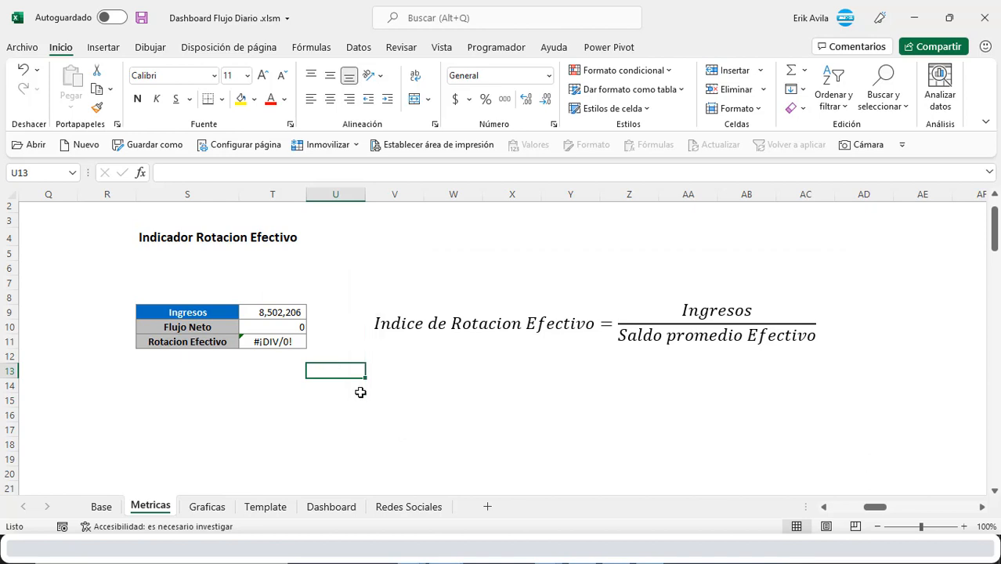
# Inspect the SUMAR.SI.CONJUNTO formula behind the Ingresos value in T9.
pyautogui.click(286, 312)
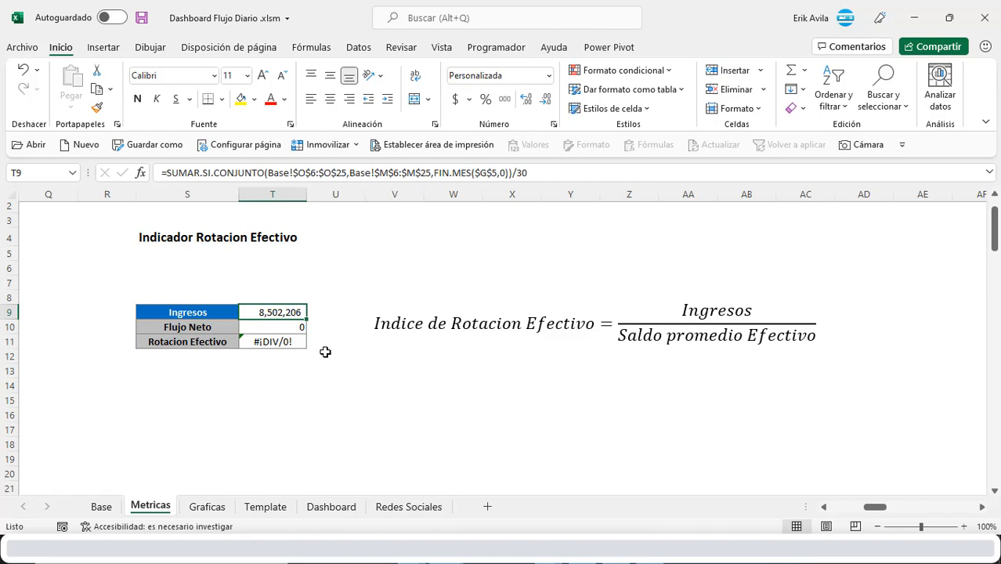
pyautogui.click(337, 172)
pyautogui.press('Escape')
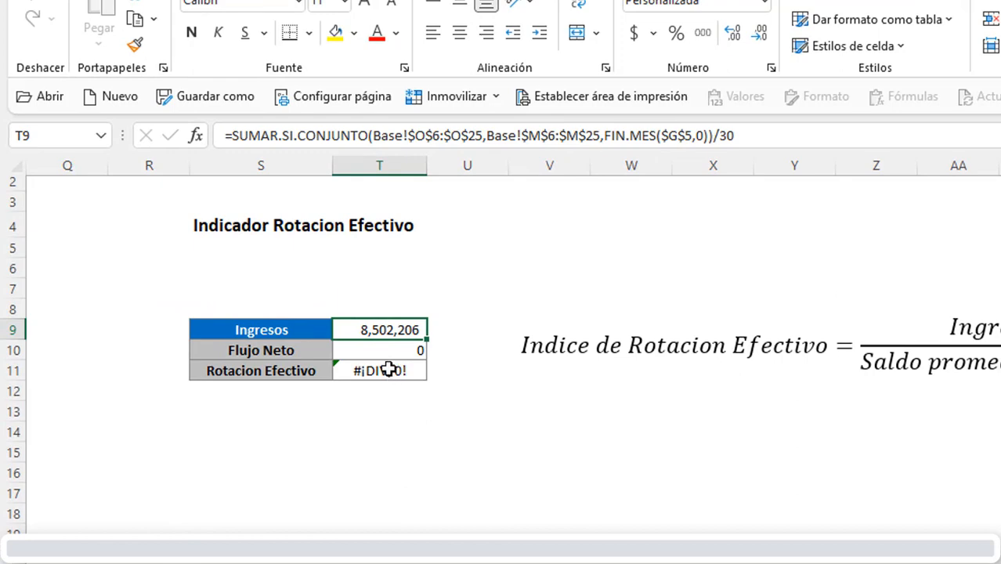
# Set the sum range of the SUMAR.SI.CONJUNTO formula in T9 to TablaVentas[Ingresos].
pyautogui.click(304, 141)
pyautogui.click(196, 136)
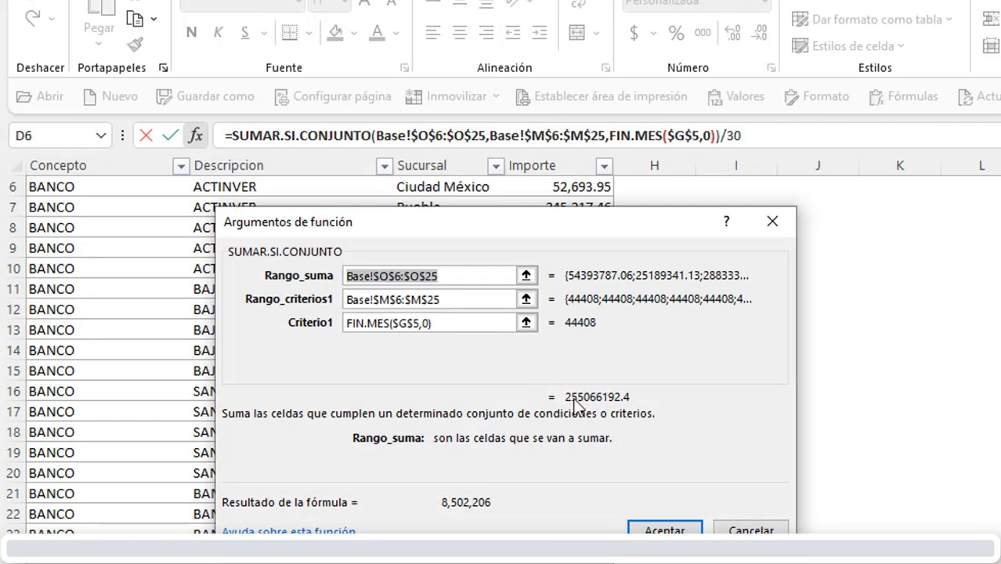
pyautogui.press('Down')
pyautogui.press('Up')
pyautogui.press('Up')
pyautogui.press('Up')
pyautogui.press('Up')
pyautogui.press('Up')
pyautogui.press('Up')
pyautogui.press('Up')
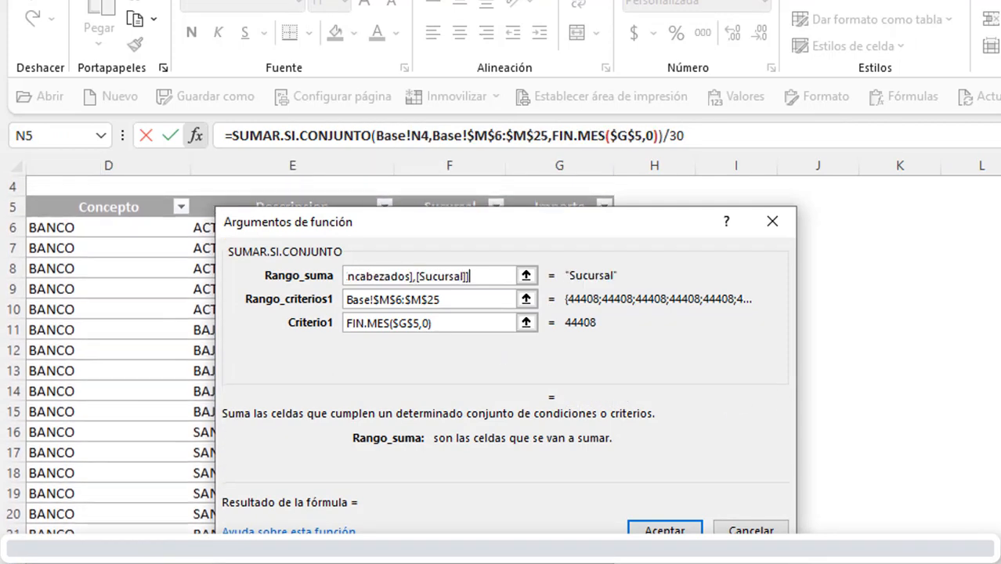
pyautogui.press('Right')
pyautogui.press('Down')
pyautogui.press('Down')
pyautogui.press('Right')
pyautogui.press('Left')
pyautogui.hotkey('ctrl', 'space')
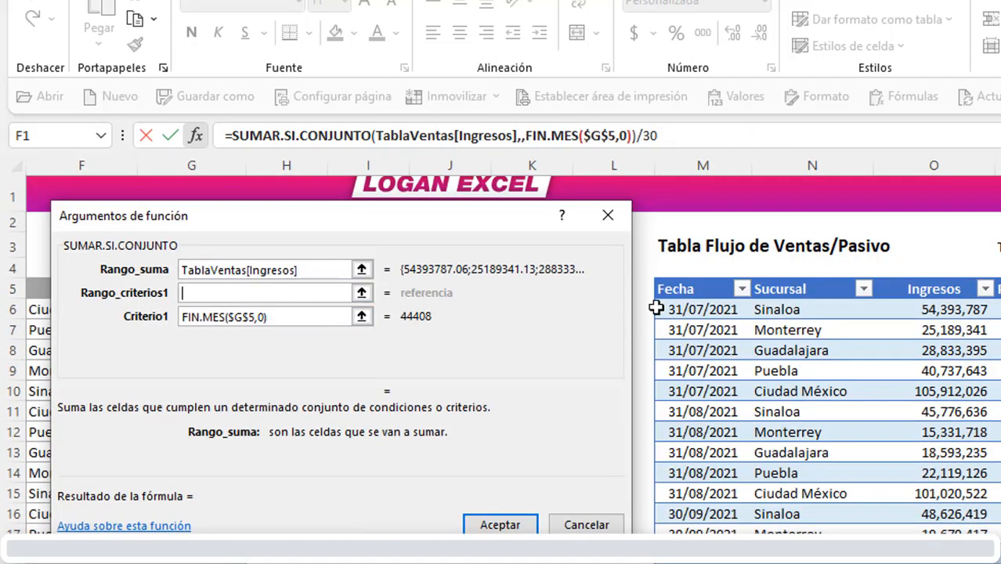
# Set the formula's first criteria range to TablaVentas[Fecha], review the FIN.MES($G$5,0) criterion against the selected date, and accept it.
pyautogui.moveTo(656, 307); pyautogui.dragTo(661, 549)
pyautogui.click(310, 324)
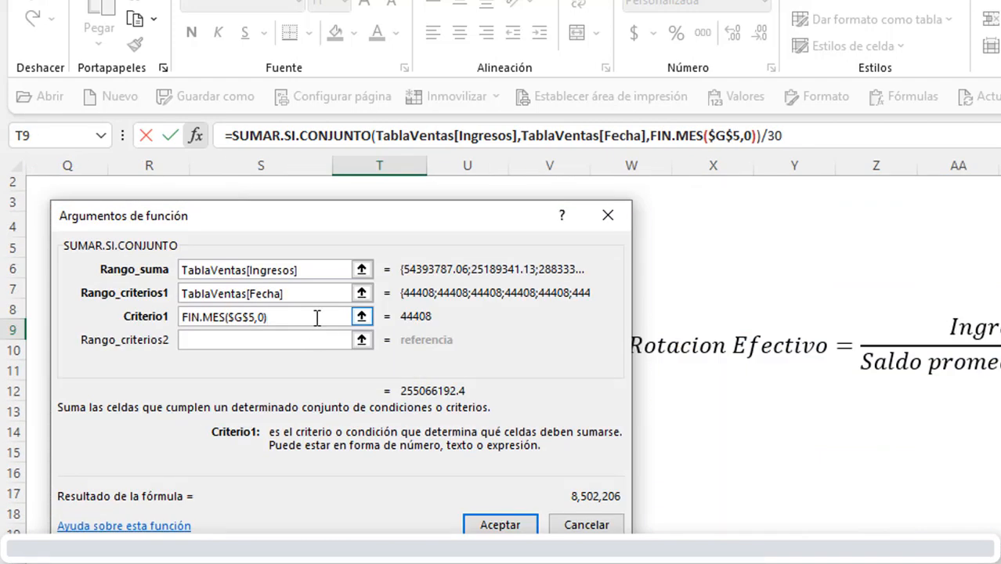
pyautogui.click(283, 339)
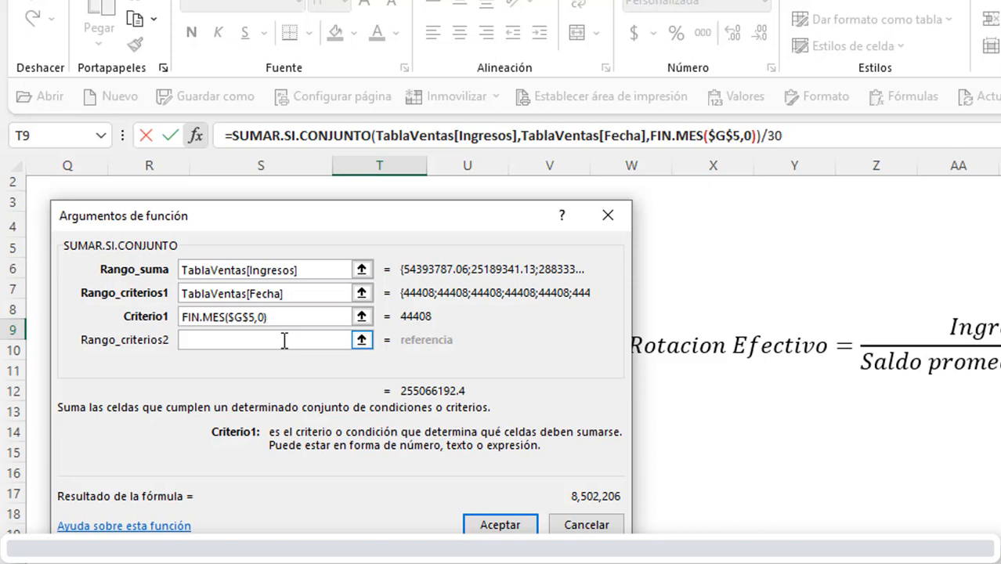
pyautogui.moveTo(300, 230); pyautogui.dragTo(780, 220)
pyautogui.hscroll(-10, 269, 355)
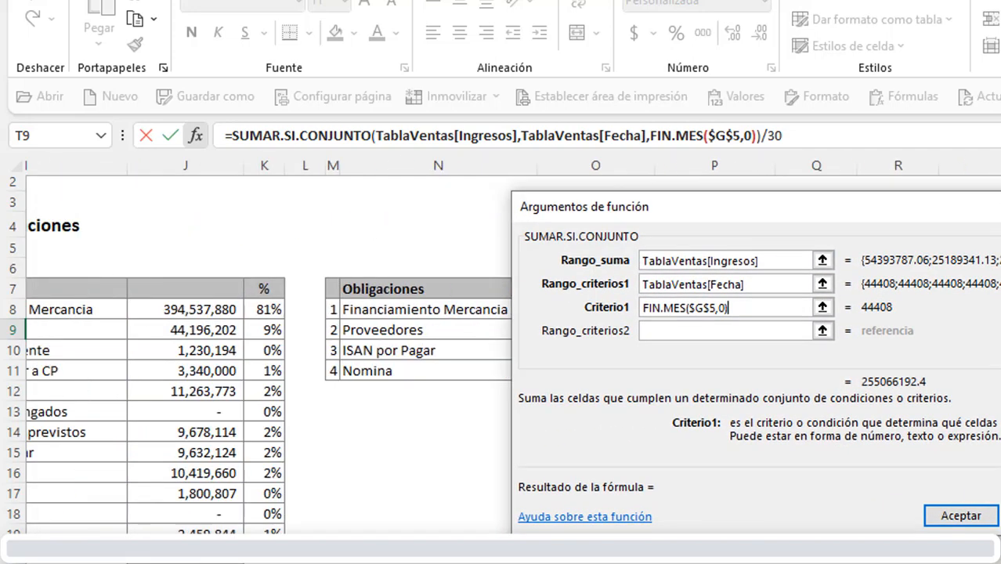
pyautogui.hscroll(2, 266, 353)
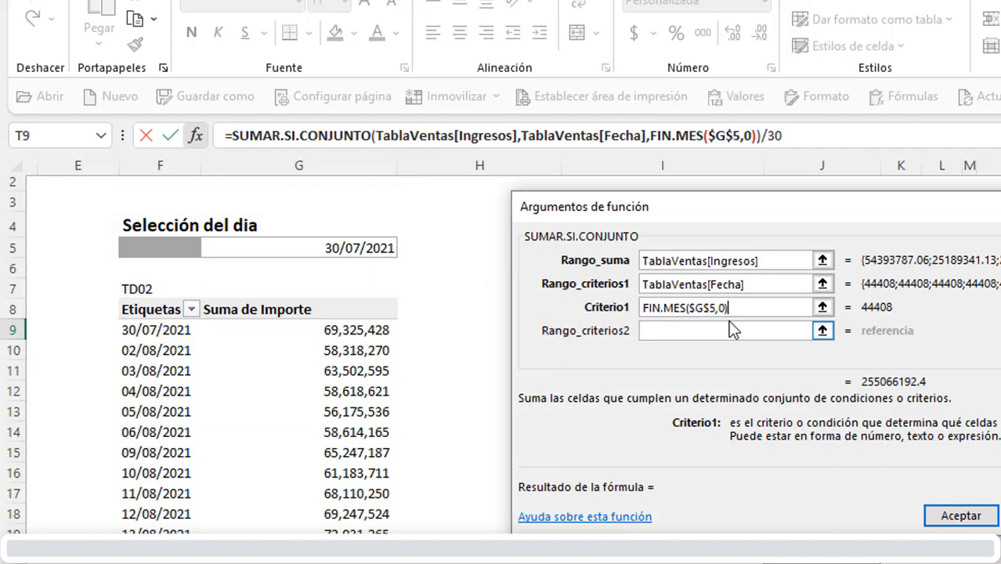
pyautogui.click(960, 515)
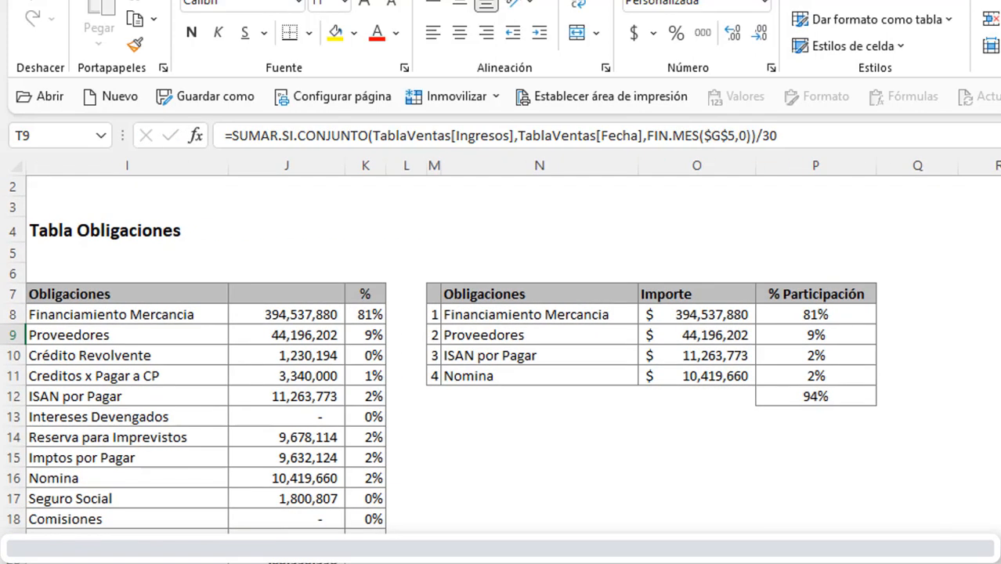
# Inspect the division by 30 in the Ingresos formula and the T9/T10 formula behind Rotacion Efectivo in T11.
pyautogui.hscroll(7, 513, 353)
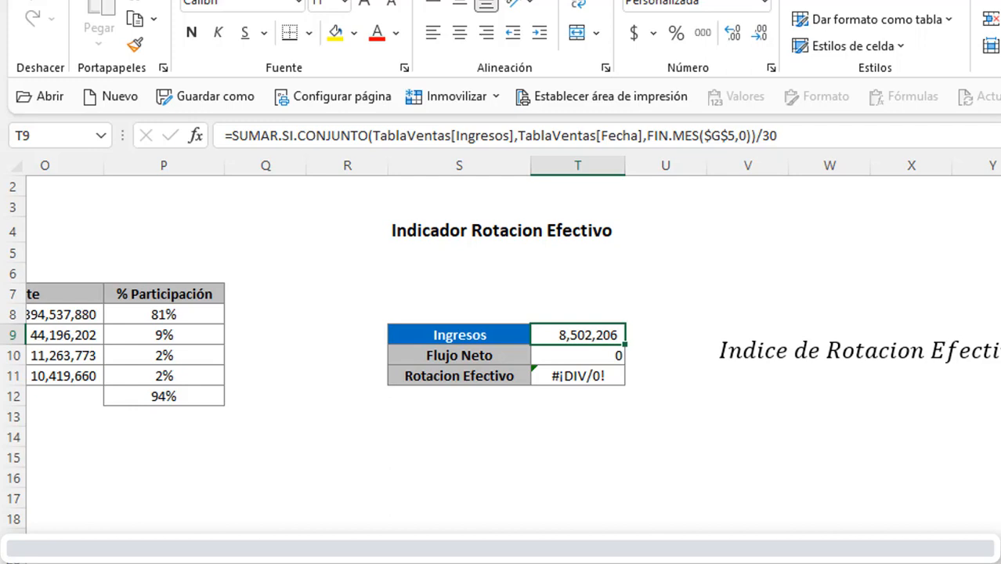
pyautogui.click(822, 125)
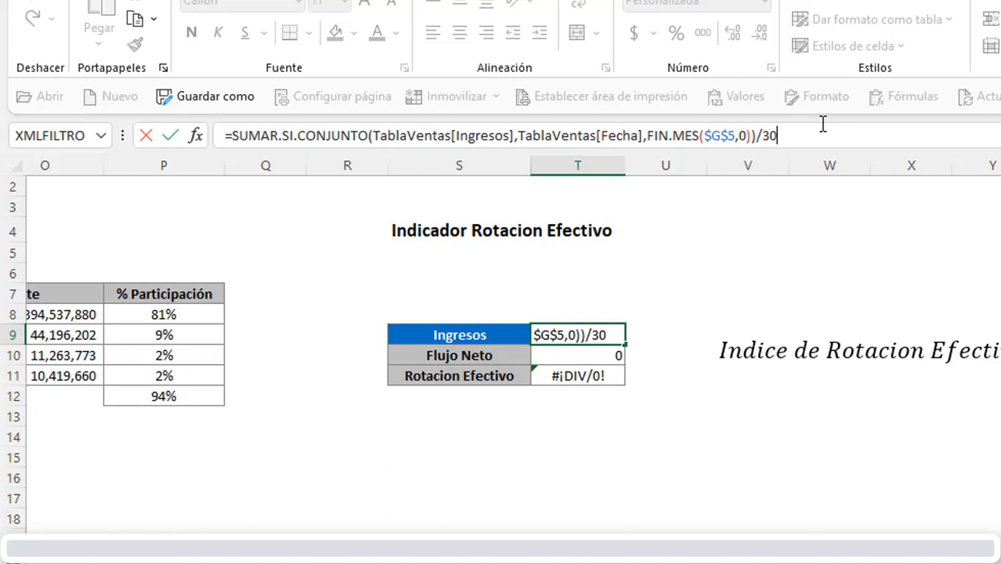
pyautogui.press('Return')
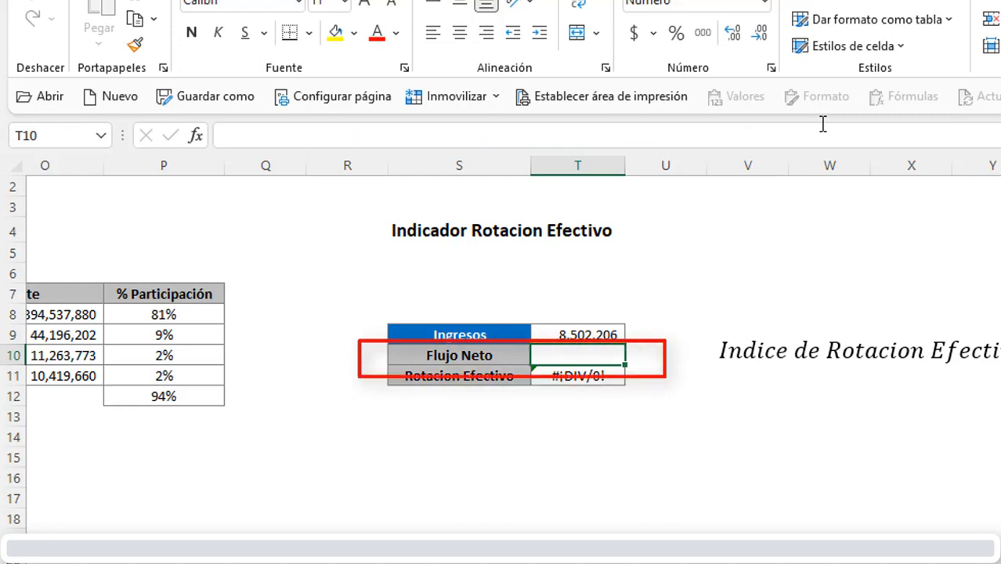
pyautogui.press('Down')
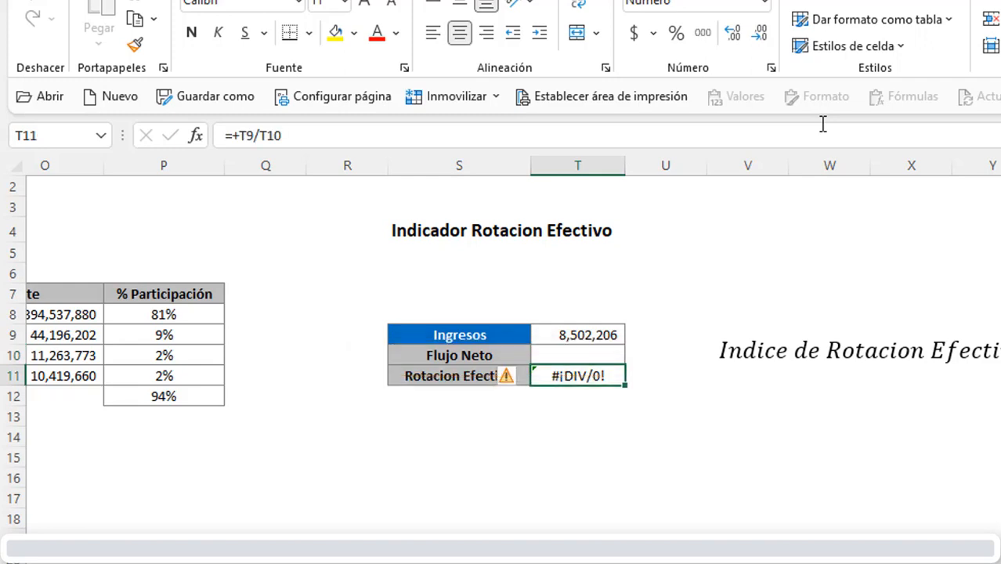
pyautogui.press('F2')
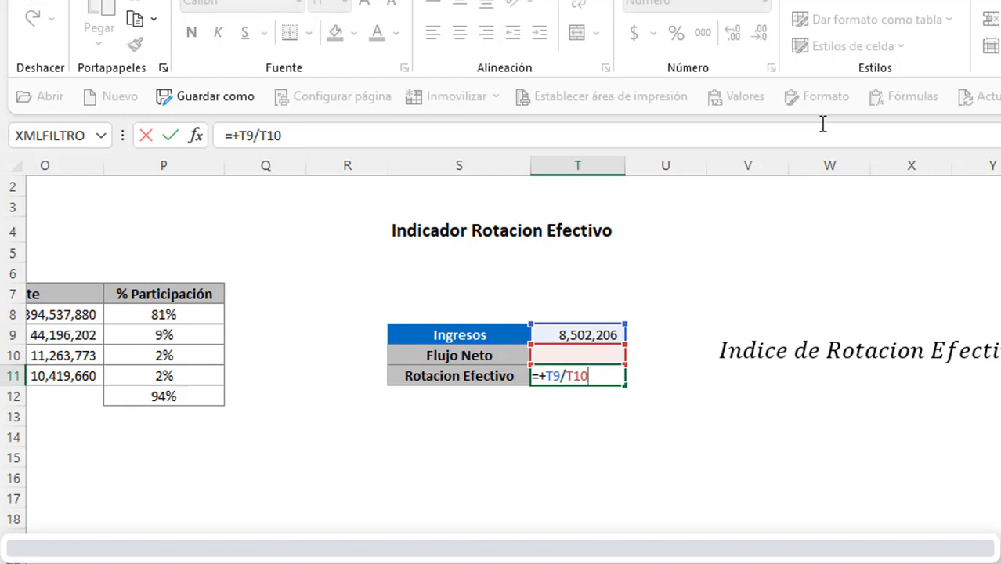
pyautogui.press('Return')
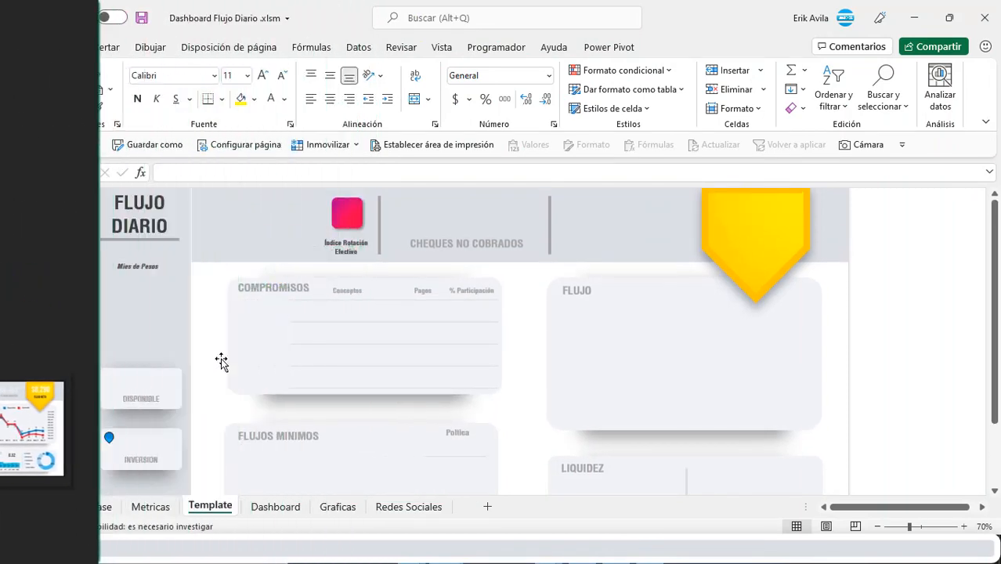
# Look over the dashboard layout, including the Liquidez, Flujos Minimos, Disponible and Inversion cards.
pyautogui.scroll(-2, 243, 361)
pyautogui.scroll(2, 134, 330)
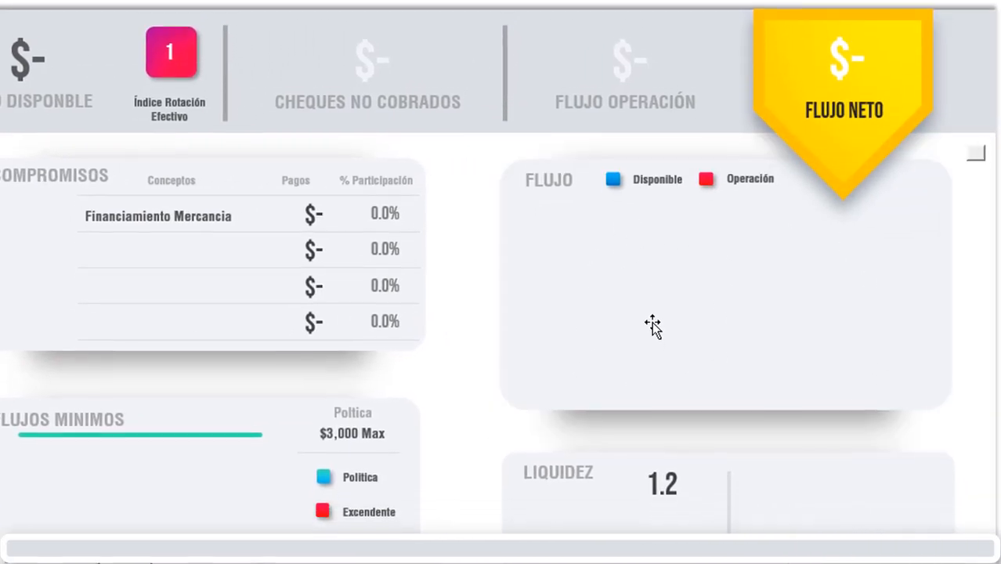
pyautogui.click(499, 437)
pyautogui.click(557, 420)
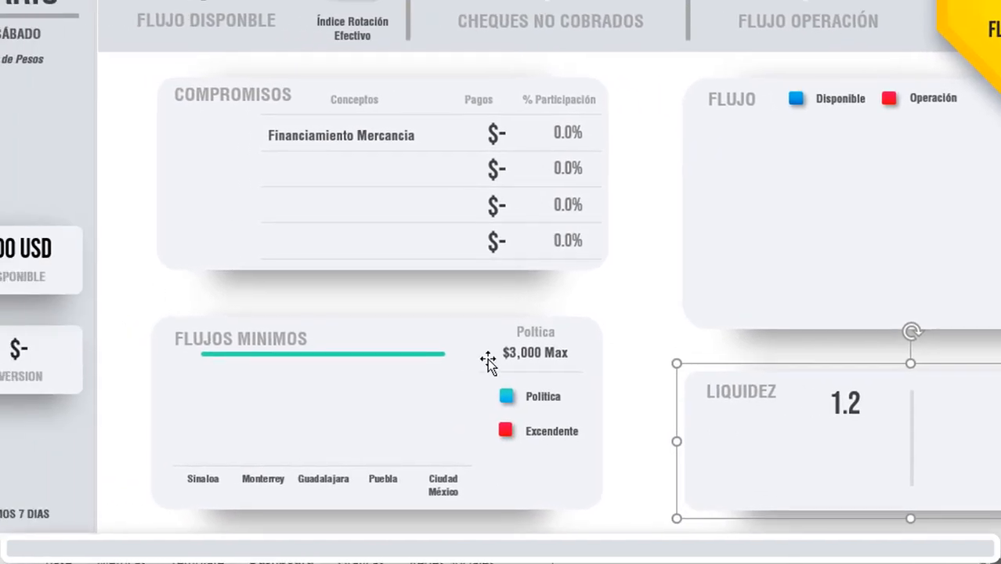
pyautogui.click(420, 320)
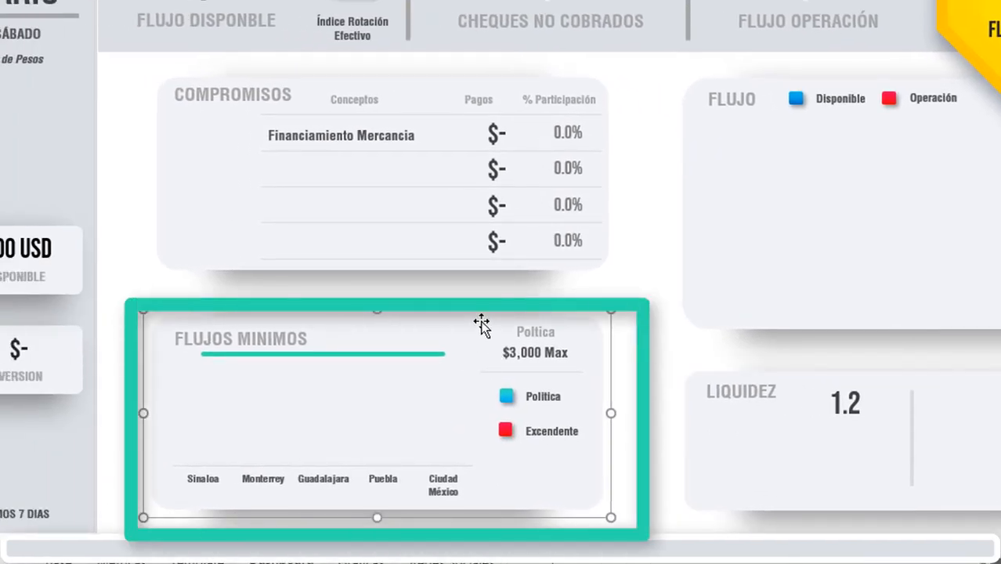
pyautogui.click(74, 278)
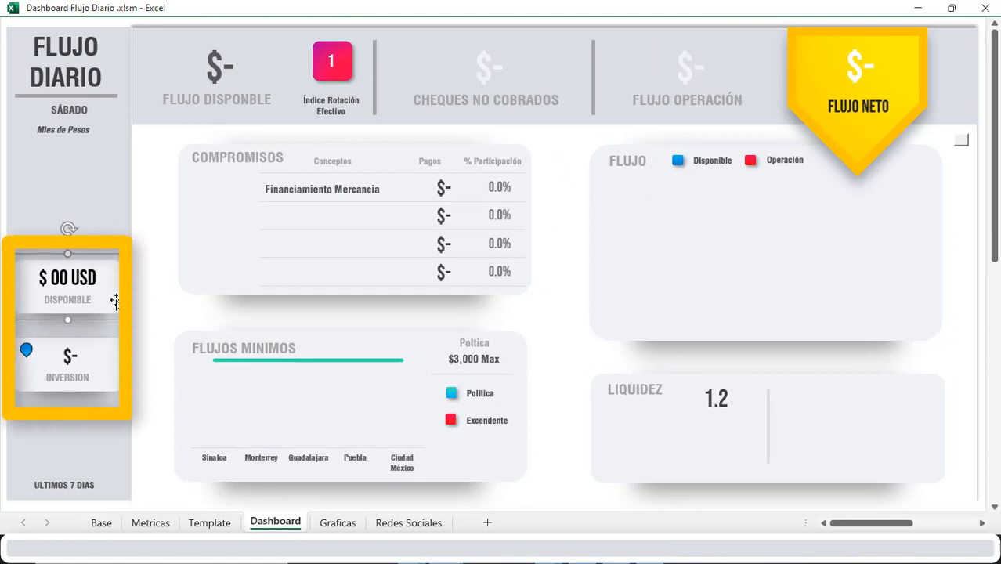
pyautogui.click(110, 384)
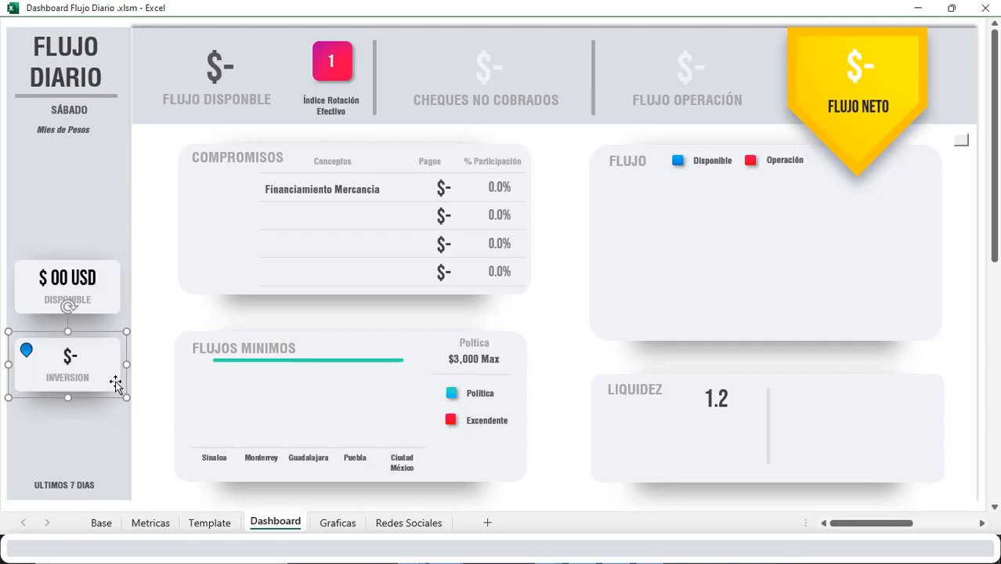
# Find the Llenado Automatico table beside the dashboard and examine its FECHA row with the full Excel interface restored.
pyautogui.hscroll(10, 116, 384)
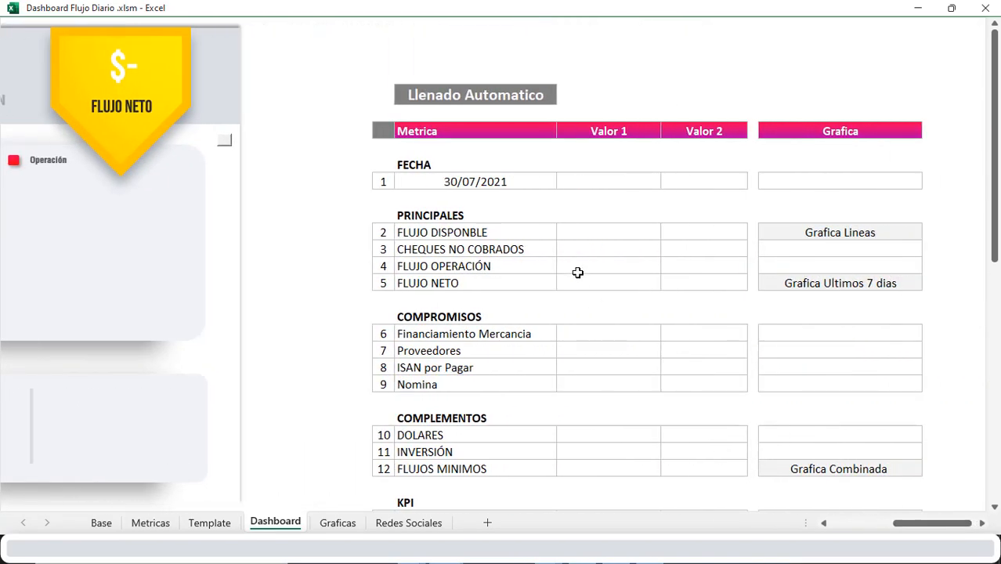
pyautogui.click(466, 193)
pyautogui.click(224, 140)
pyautogui.scroll(1, 601, 330)
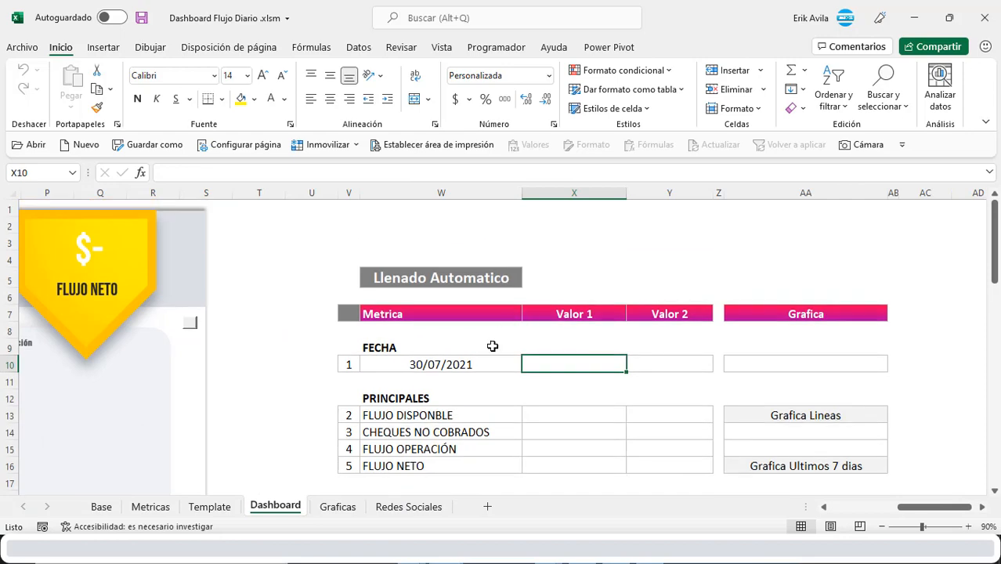
pyautogui.click(492, 346)
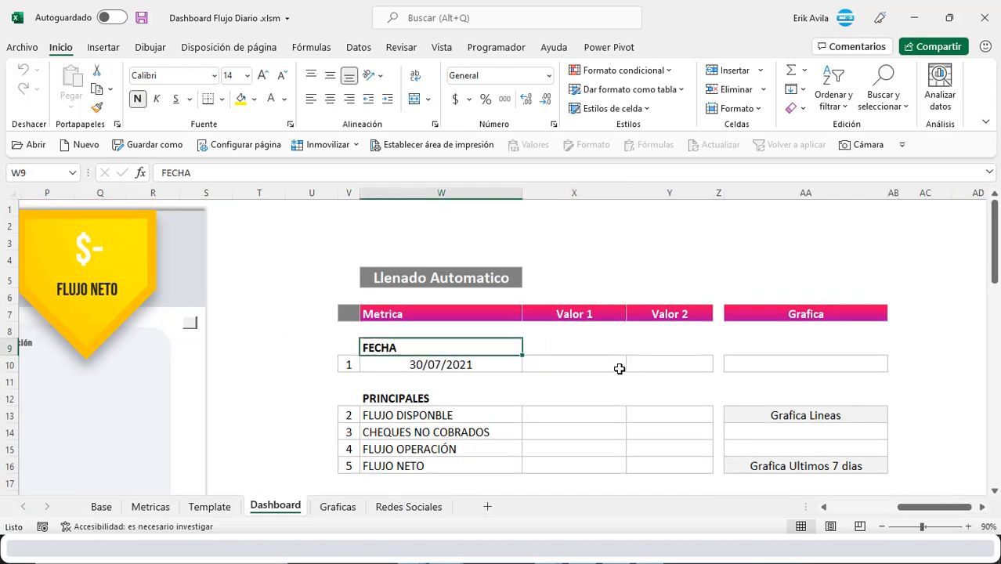
pyautogui.click(619, 365)
pyautogui.scroll(-2, 563, 390)
pyautogui.scroll(1, 460, 368)
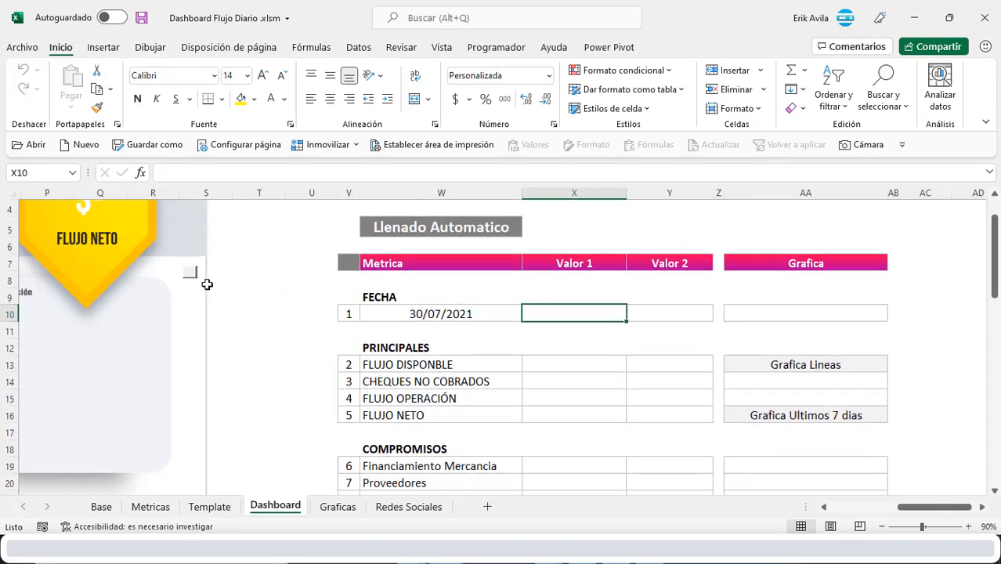
# Review the Principales, Compromisos and Complementos metrics of the Llenado Automatico table in full-screen view.
pyautogui.click(192, 273)
pyautogui.click(532, 259)
pyautogui.scroll(-1, 532, 253)
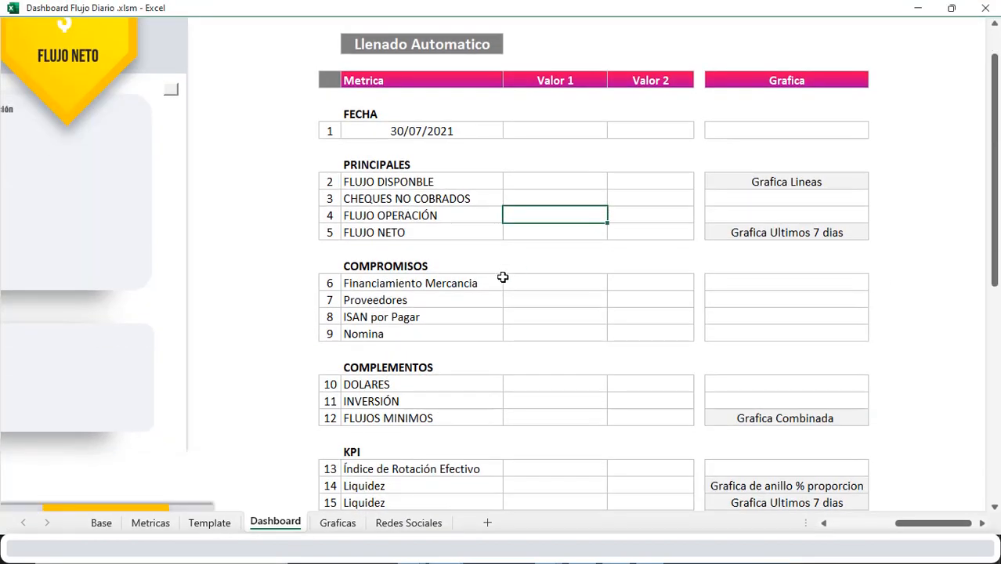
pyautogui.moveTo(388, 182); pyautogui.dragTo(406, 249)
pyautogui.moveTo(414, 283); pyautogui.dragTo(431, 333)
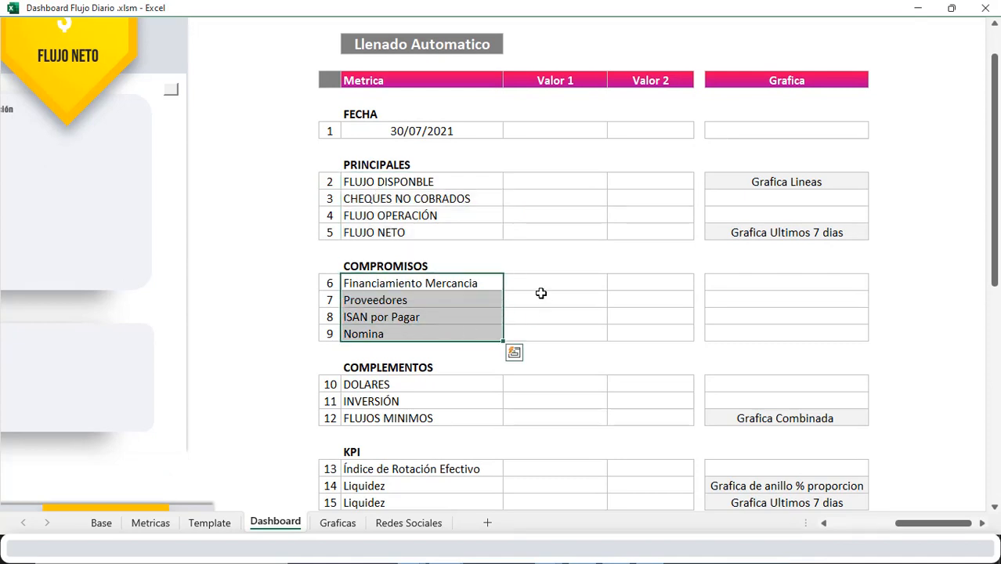
pyautogui.moveTo(540, 287); pyautogui.dragTo(548, 316)
pyautogui.moveTo(532, 380); pyautogui.dragTo(549, 427)
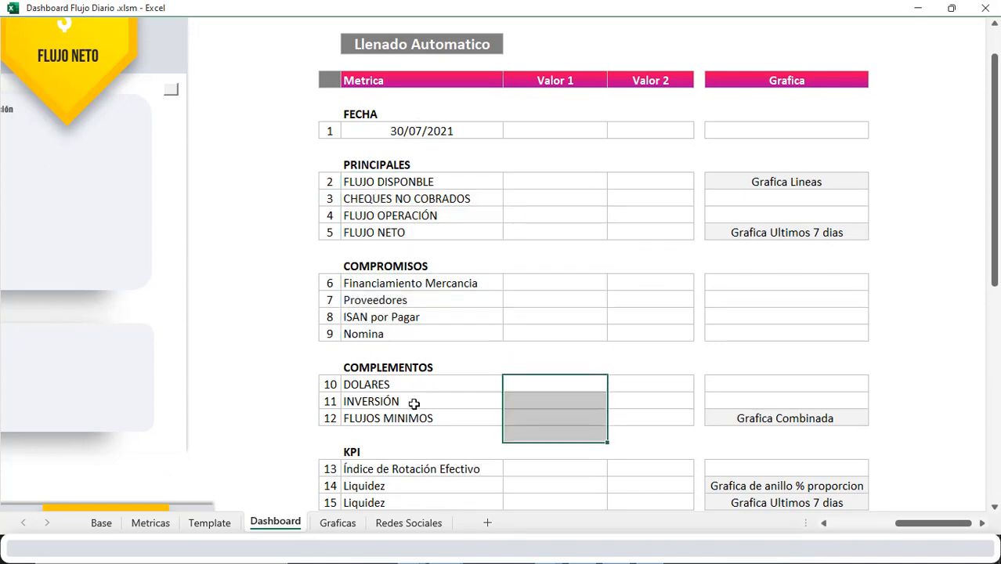
pyautogui.click(545, 137)
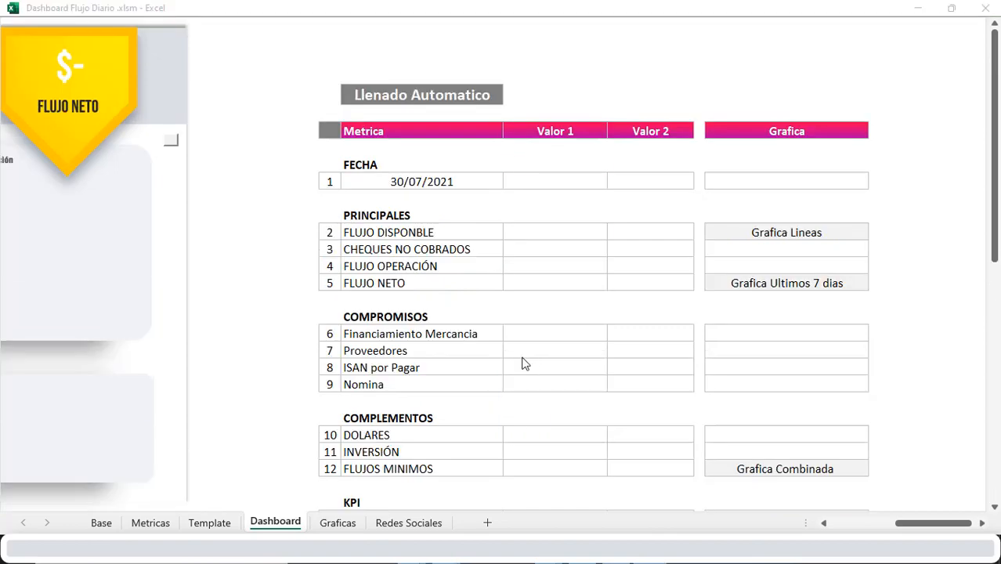
pyautogui.click(403, 257)
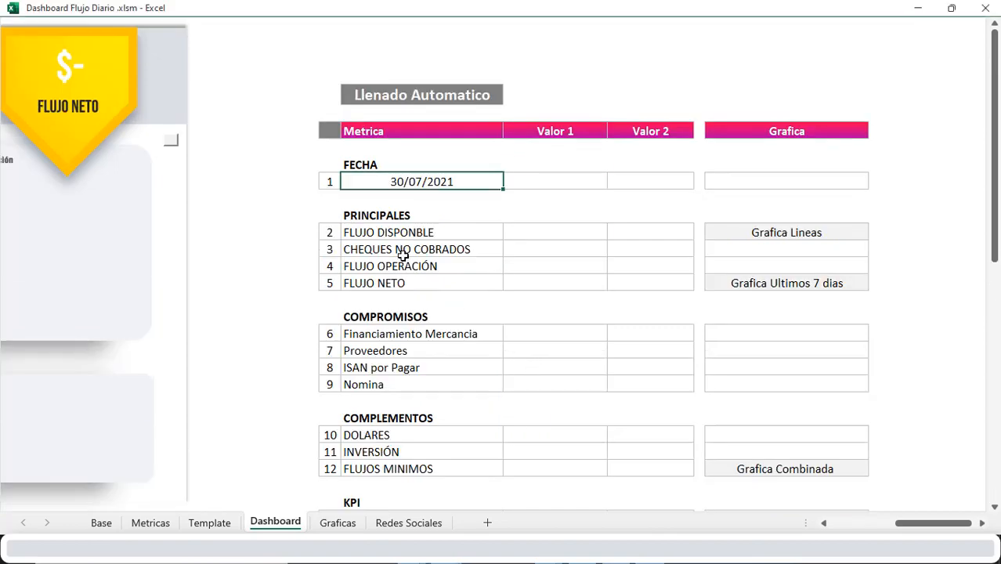
# Leave full-screen view and link the FECHA cell W10 to the selected day in Metricas!G5.
pyautogui.click(173, 141)
pyautogui.click(477, 410)
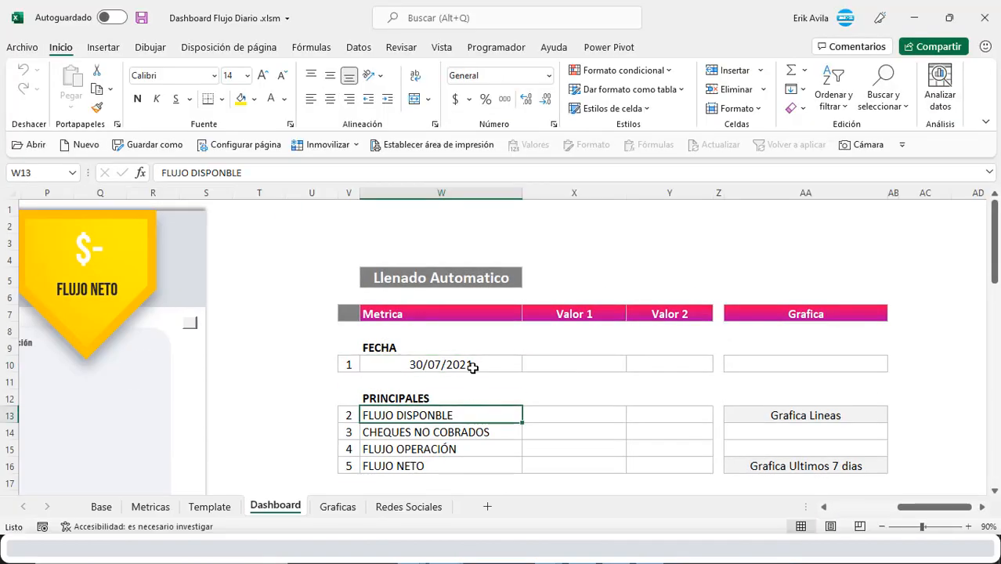
pyautogui.click(470, 365)
pyautogui.write('+')
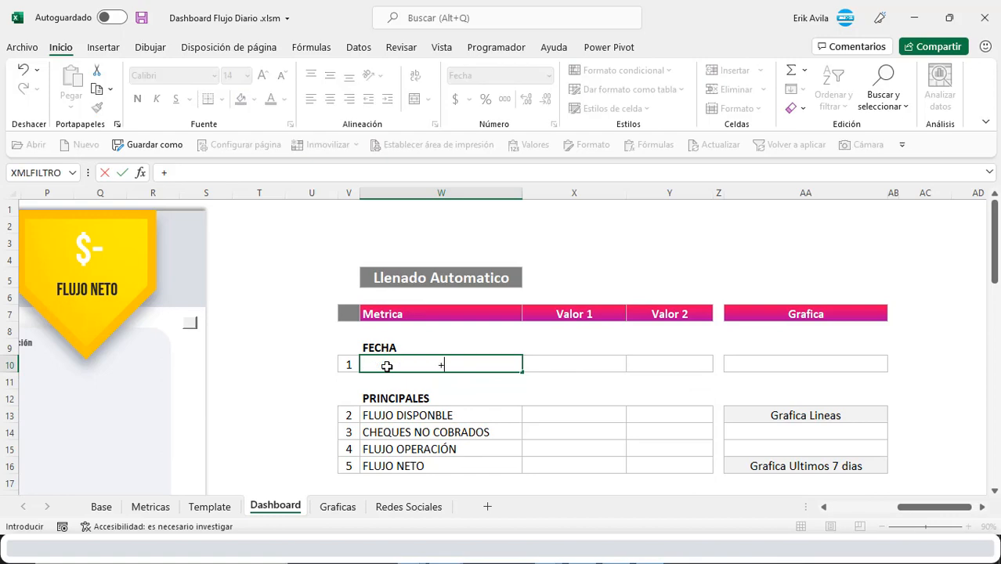
pyautogui.click(156, 508)
pyautogui.press('Home')
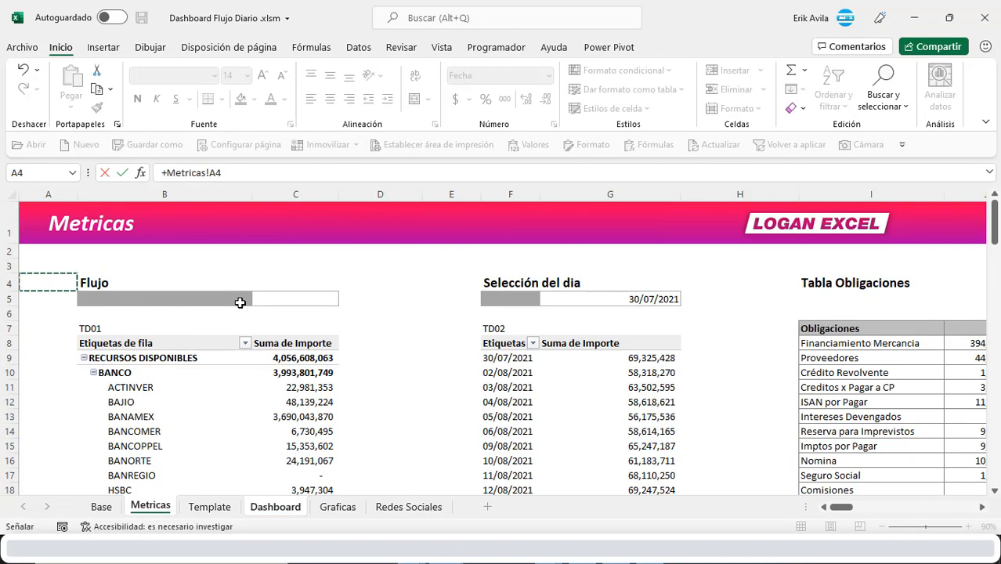
pyautogui.press('Right')
pyautogui.press('Right')
pyautogui.press('Right')
pyautogui.press('Right')
pyautogui.press('Right')
pyautogui.press('Right')
pyautogui.press('Down')
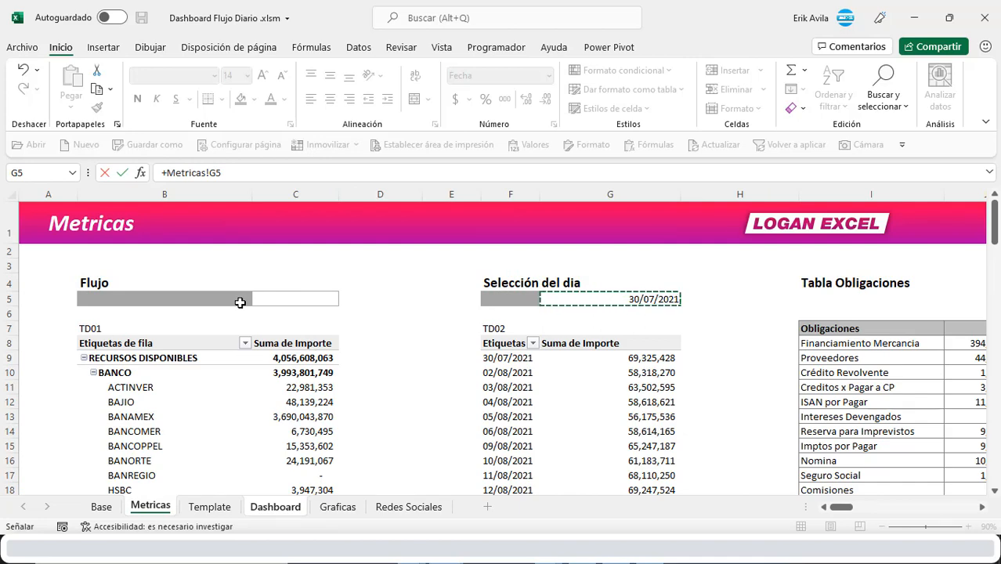
pyautogui.press('Return')
pyautogui.press('Up')
pyautogui.press('Right')
pyautogui.click(441, 368)
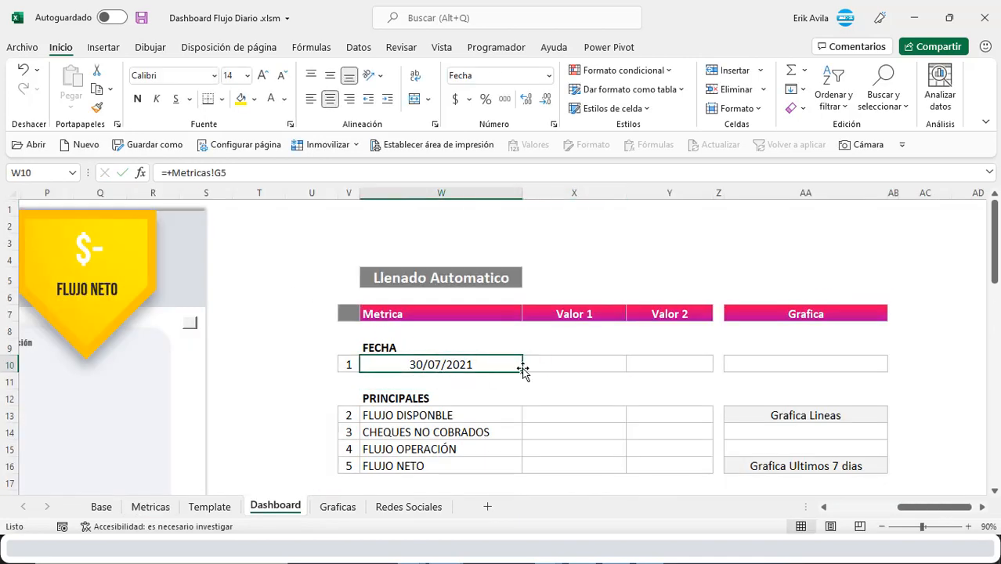
# Inspect the Valor 1 cells of the date section, including the MAYUSC and TEXTO date formula in X9.
pyautogui.click(541, 363)
pyautogui.scroll(-1, 540, 361)
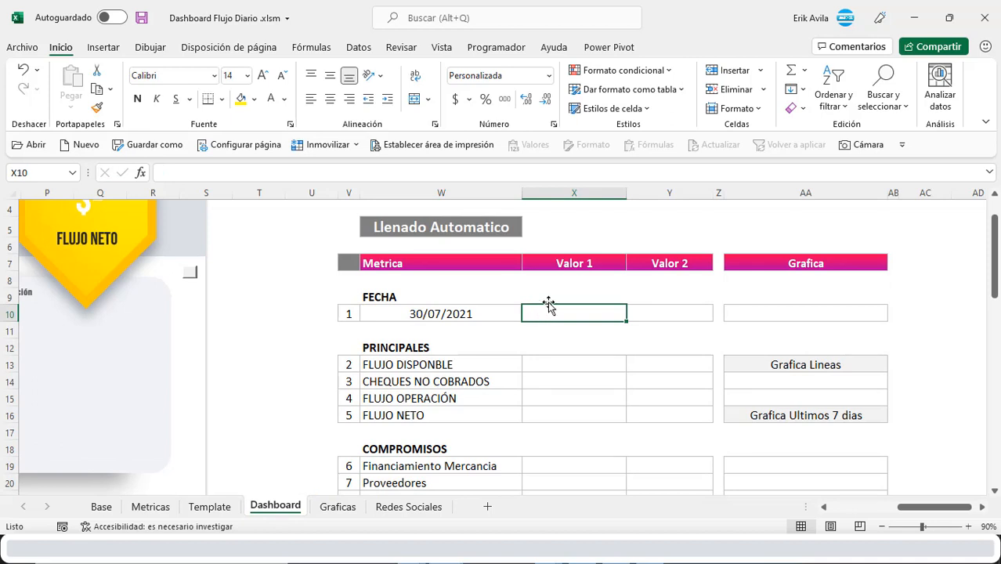
pyautogui.click(548, 297)
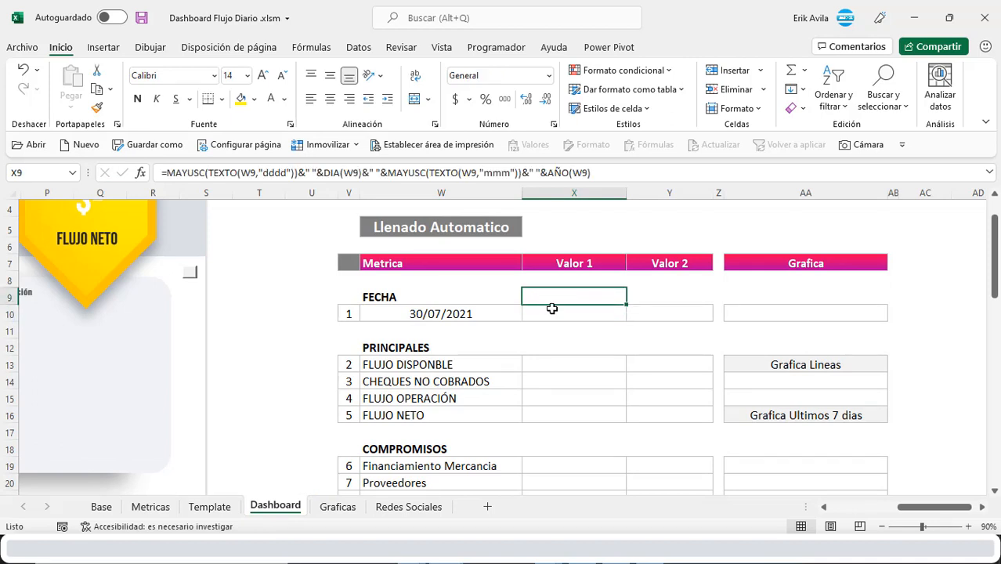
# Copy the date text formula from X9 into the Valor 1 cell of the FECHA row, X10.
pyautogui.hotkey('ctrl', 'c')
pyautogui.click(552, 313)
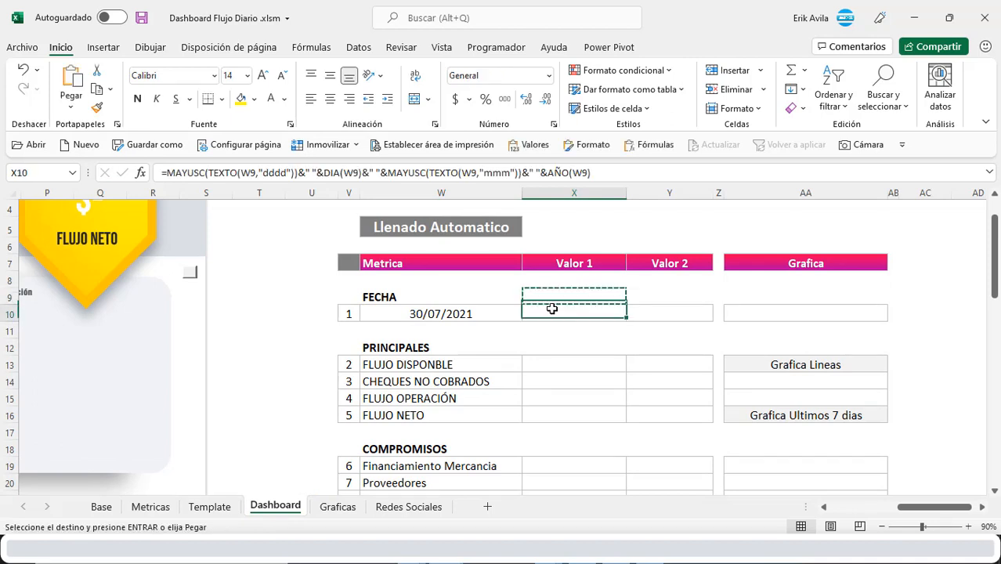
pyautogui.rightClick(553, 313)
pyautogui.click(634, 197)
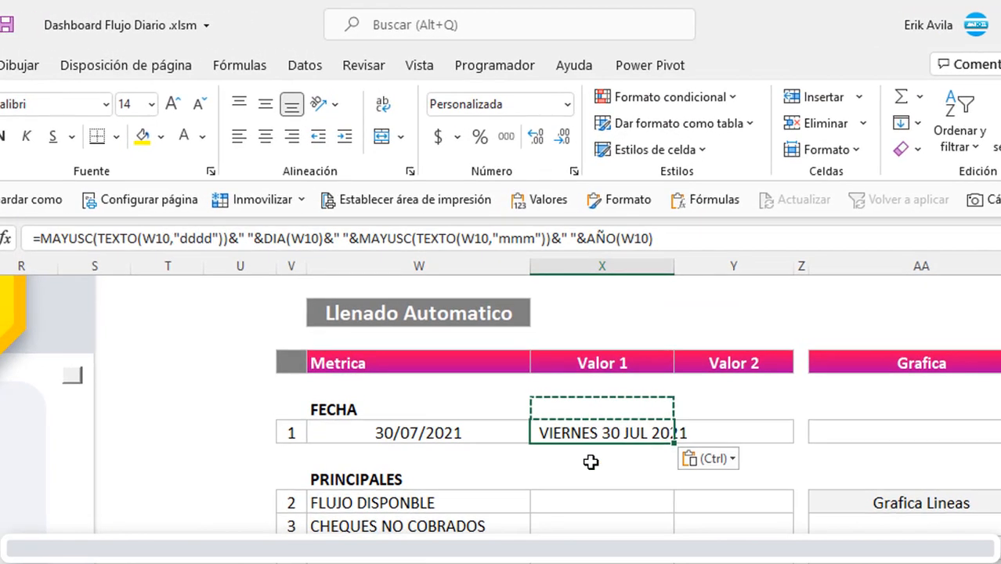
pyautogui.press('Escape')
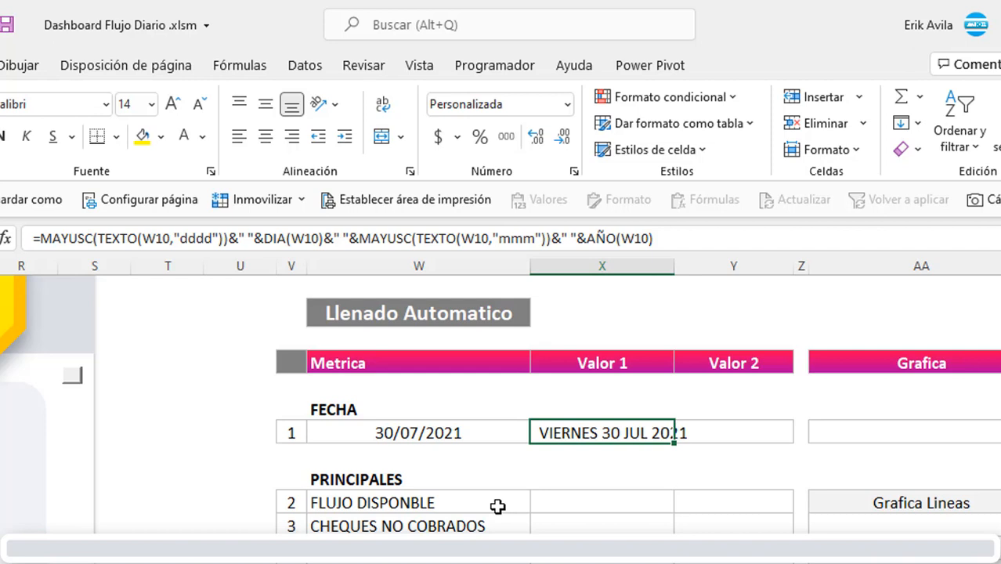
pyautogui.press('Down')
pyautogui.press('Up')
# Fill the FLUJO DISPONBLE Valor 1 cell with the RECURSOS DISPONIBLES total from Metricas!C9 divided by 1000.
pyautogui.scroll(-1, 626, 376)
pyautogui.click(602, 427)
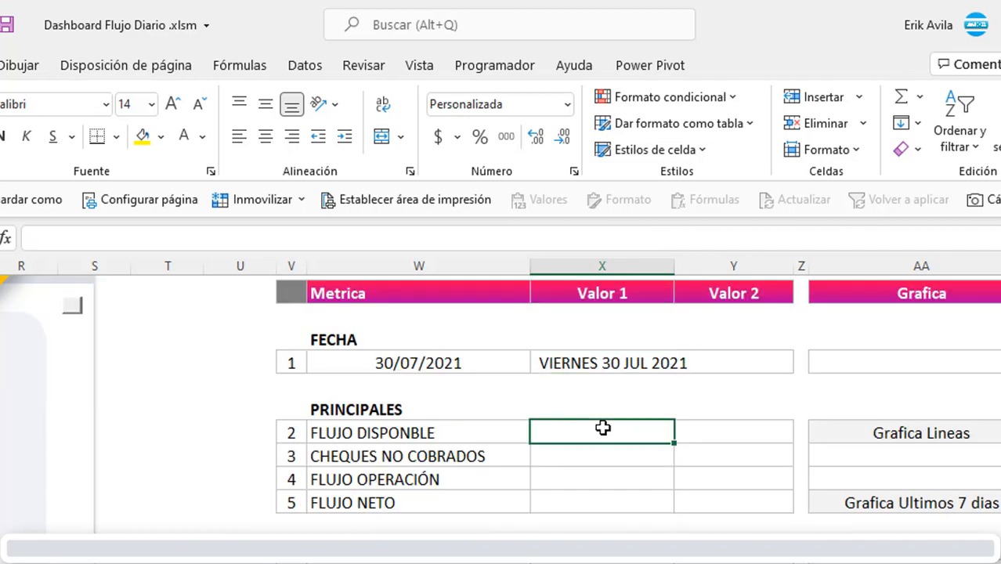
pyautogui.scroll(-1, 602, 427)
pyautogui.scroll(1, 601, 427)
pyautogui.scroll(1, 595, 446)
pyautogui.write('+')
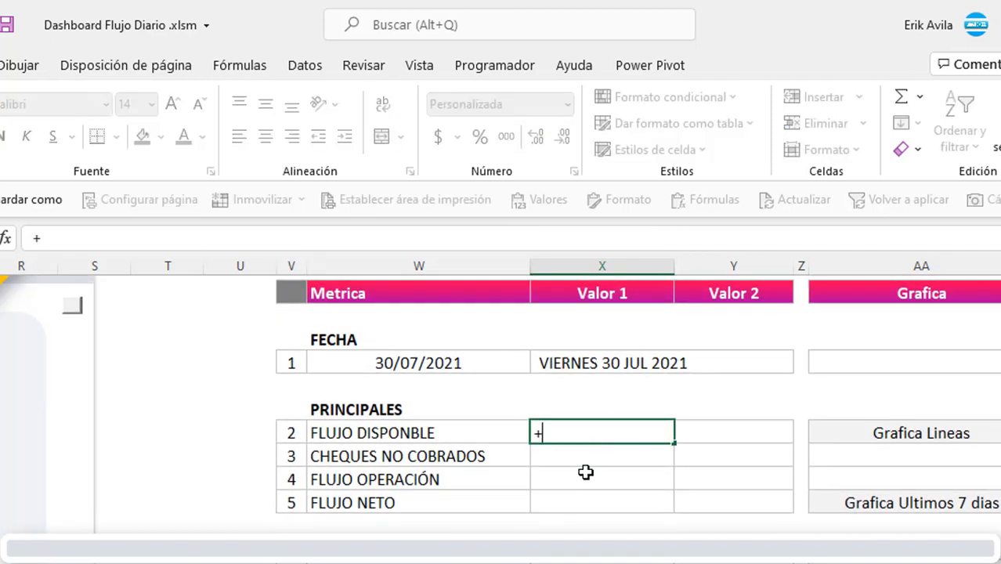
pyautogui.hotkey('ctrl', 'pageup')
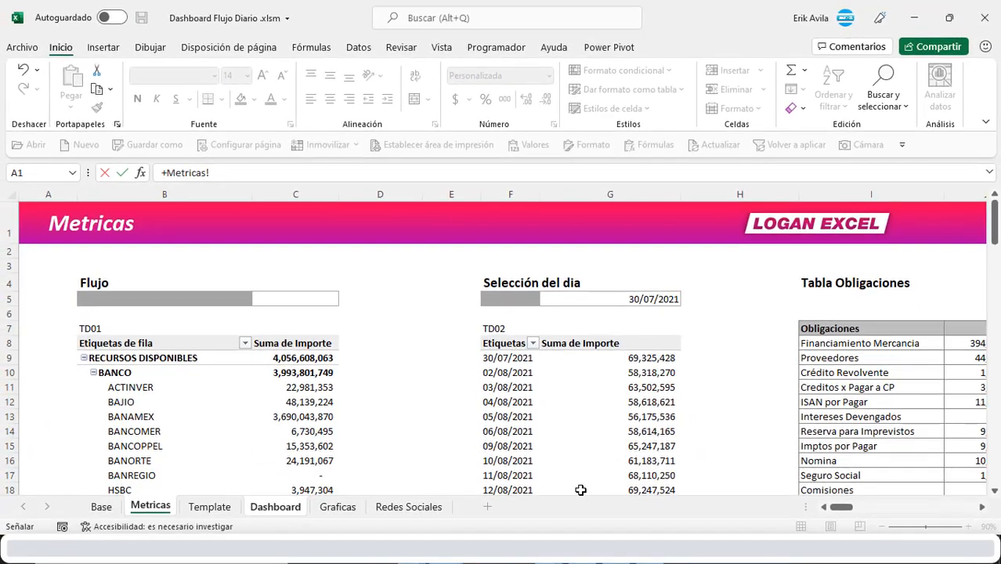
pyautogui.scroll(-2, 252, 364)
pyautogui.click(289, 269)
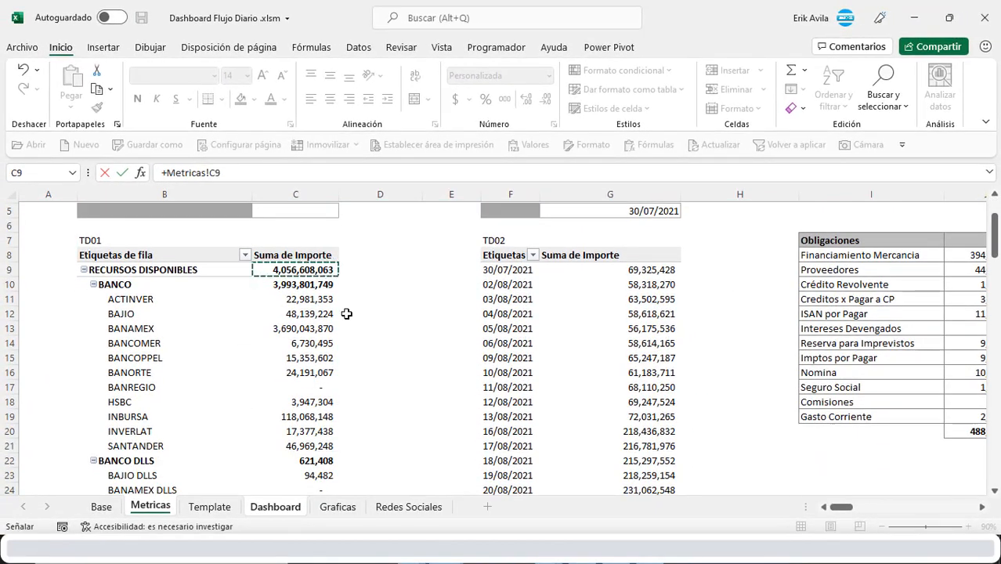
pyautogui.press('Return')
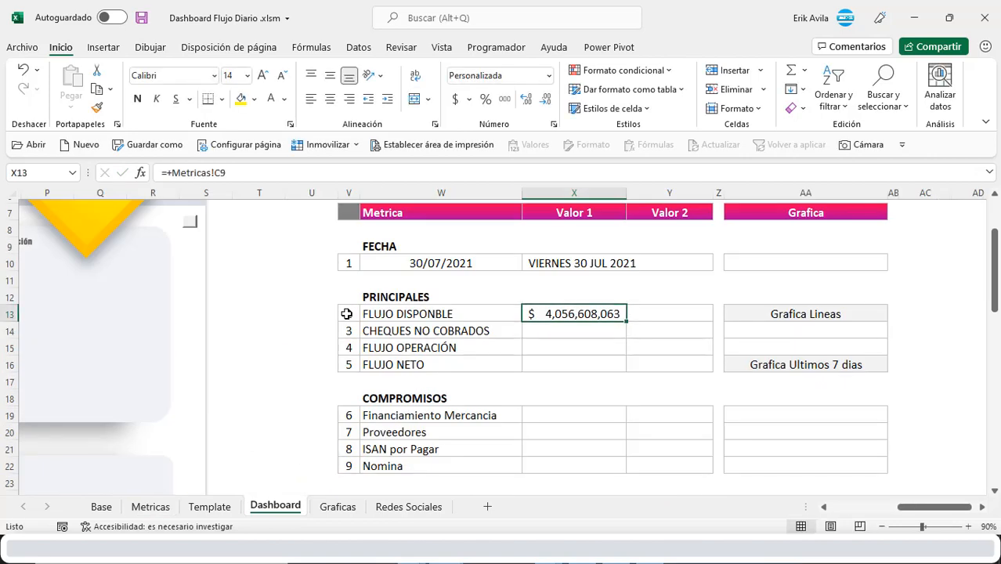
pyautogui.click(340, 170)
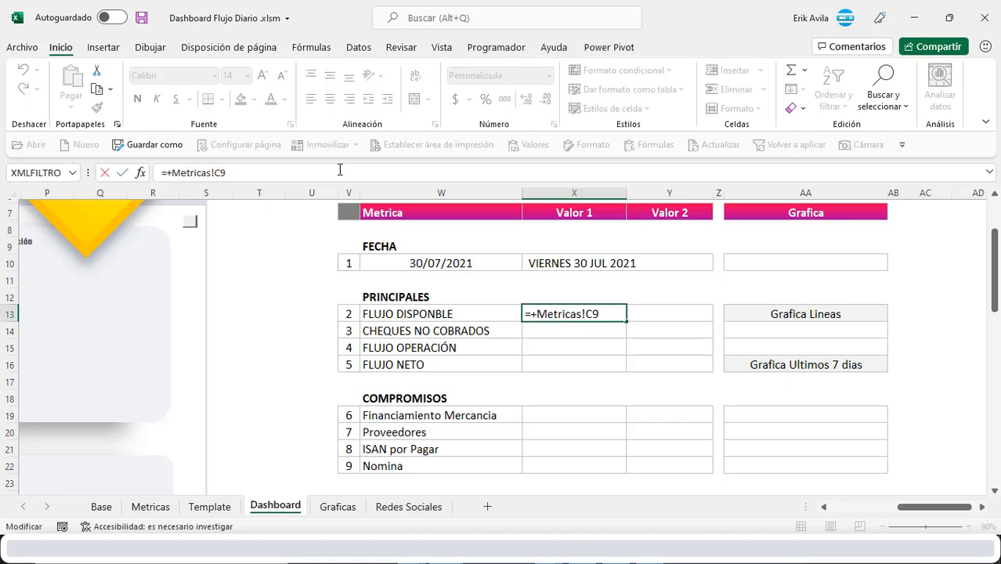
pyautogui.write('/100')
pyautogui.press('Return')
# Fill the CHEQUES NO COBRADOS Valor 1 cell with the matching total from Metricas!C34 divided by 1000.
pyautogui.write('+')
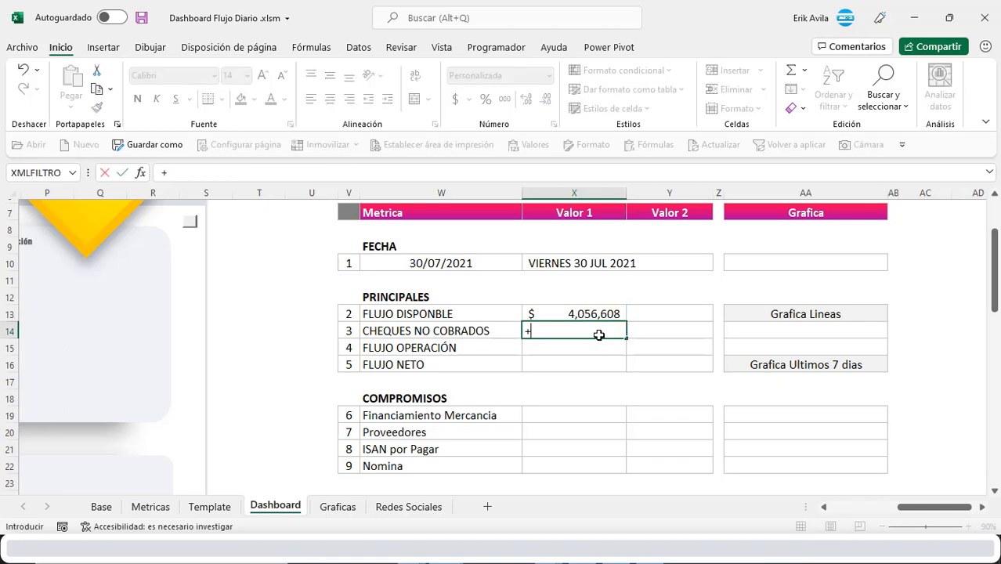
pyautogui.hotkey('ctrl', 'pageup')
pyautogui.hotkey('ctrl', 'pageup')
pyautogui.click(300, 305)
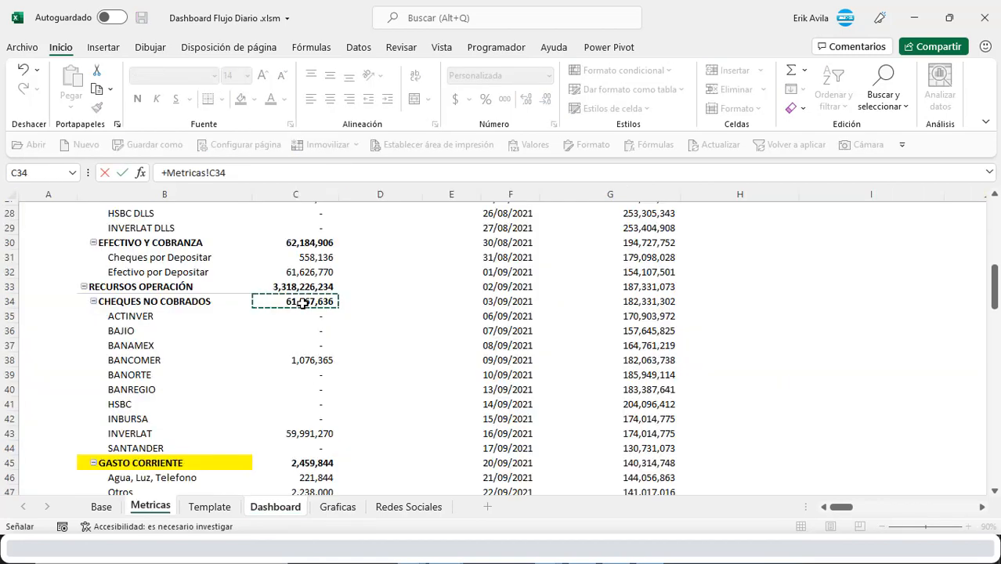
pyautogui.press('Return')
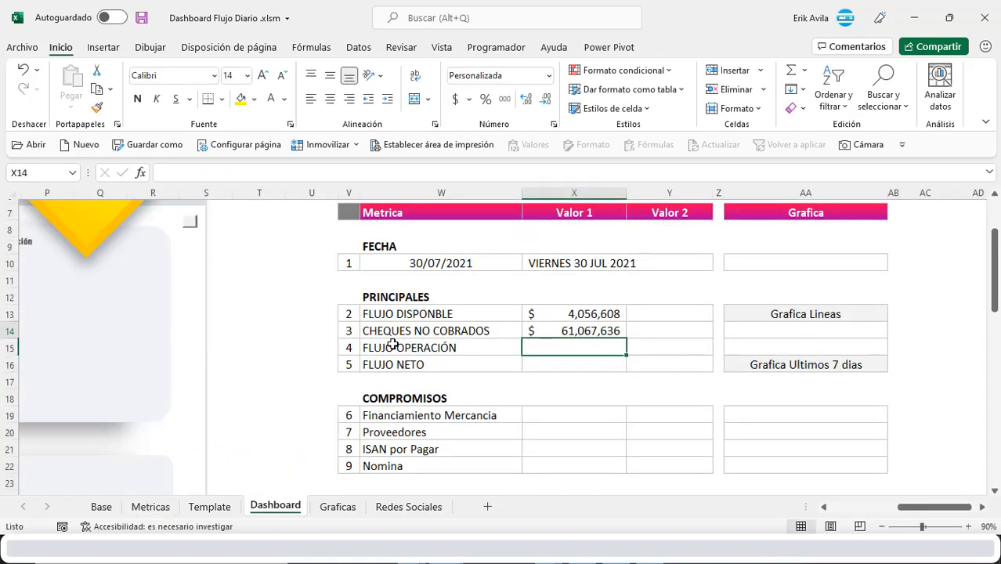
# Fill the FLUJO OPERACIÓN Valor 1 cell with Metricas!C33 divided by 1000 and review the three linked values.
pyautogui.write('+')
pyautogui.hotkey('ctrl', 'pageup')
pyautogui.hotkey('ctrl', 'pageup')
pyautogui.click(322, 345)
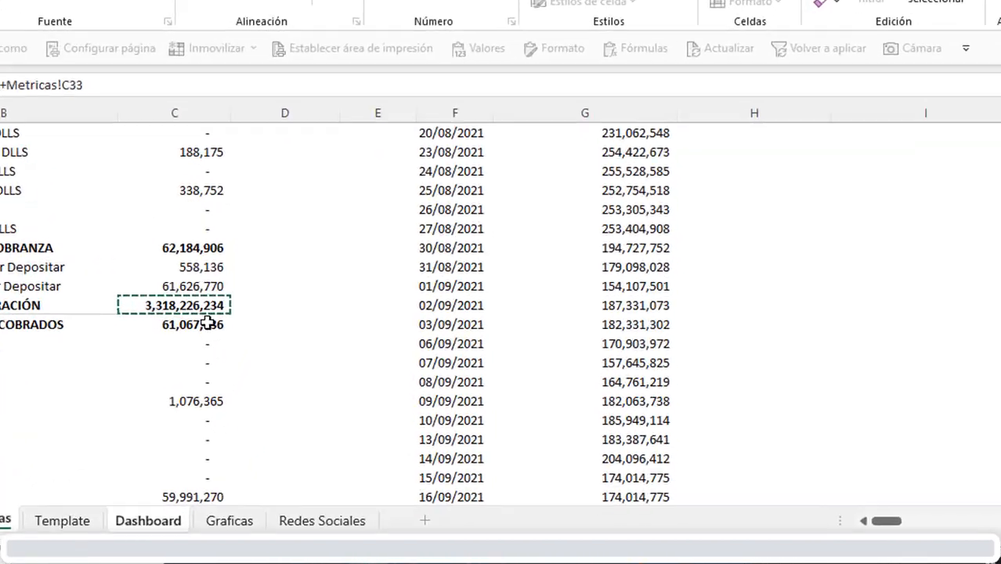
pyautogui.write('/1000')
pyautogui.press('Return')
pyautogui.press('Up')
pyautogui.press('Up')
pyautogui.press('Up')
pyautogui.press('Up')
pyautogui.press('Down')
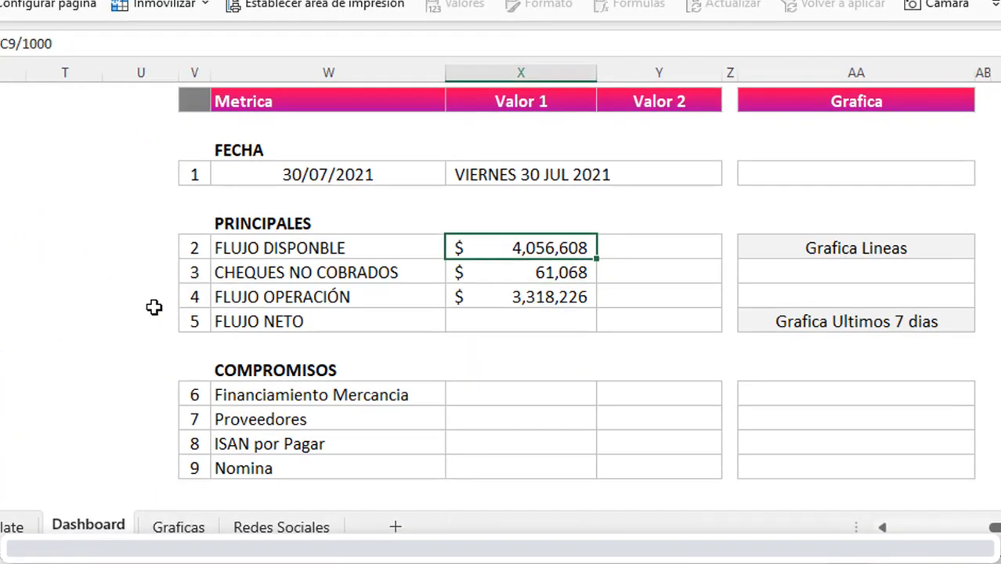
pyautogui.click(497, 272)
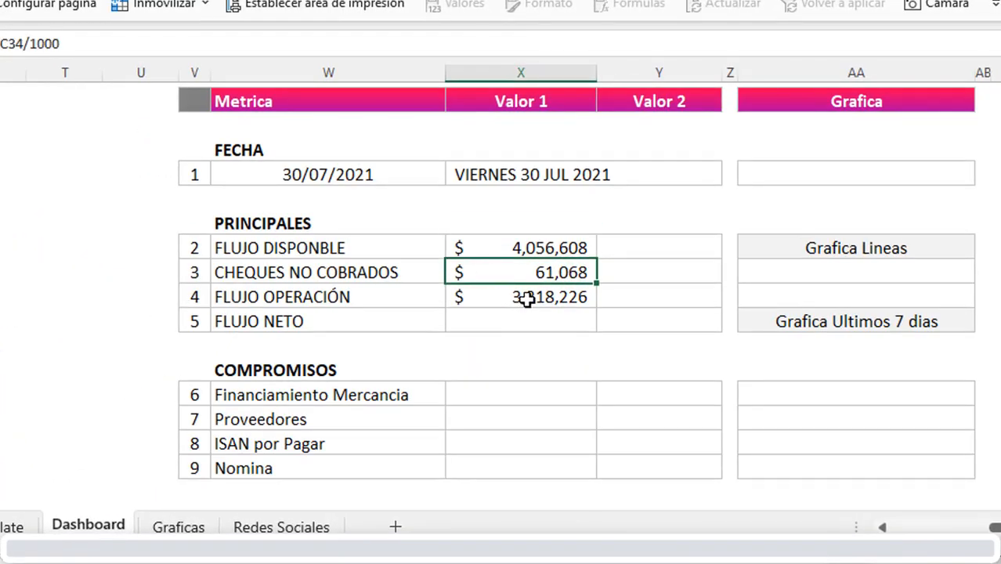
pyautogui.click(521, 300)
# Calculate FLUJO NETO in X16 as FLUJO DISPONBLE minus FLUJO OPERACIÓN, X13-X15.
pyautogui.click(492, 320)
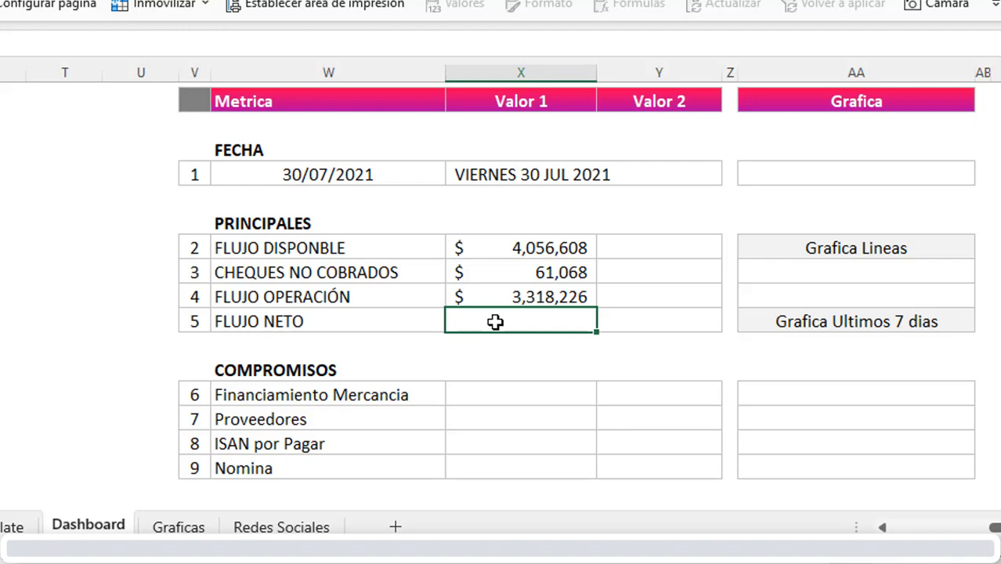
pyautogui.write('+')
pyautogui.press('Up')
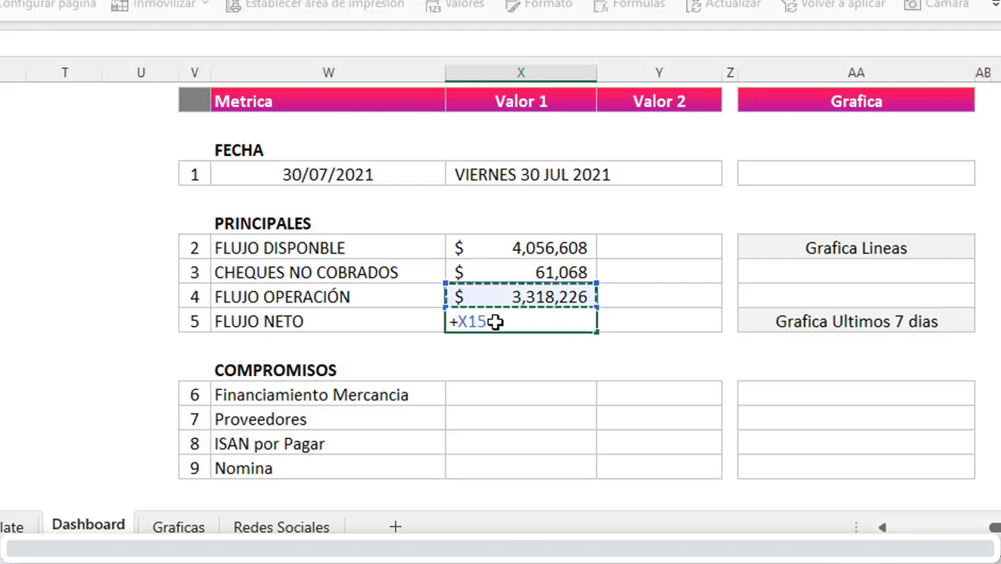
pyautogui.press('Up')
pyautogui.press('Up')
pyautogui.write('-')
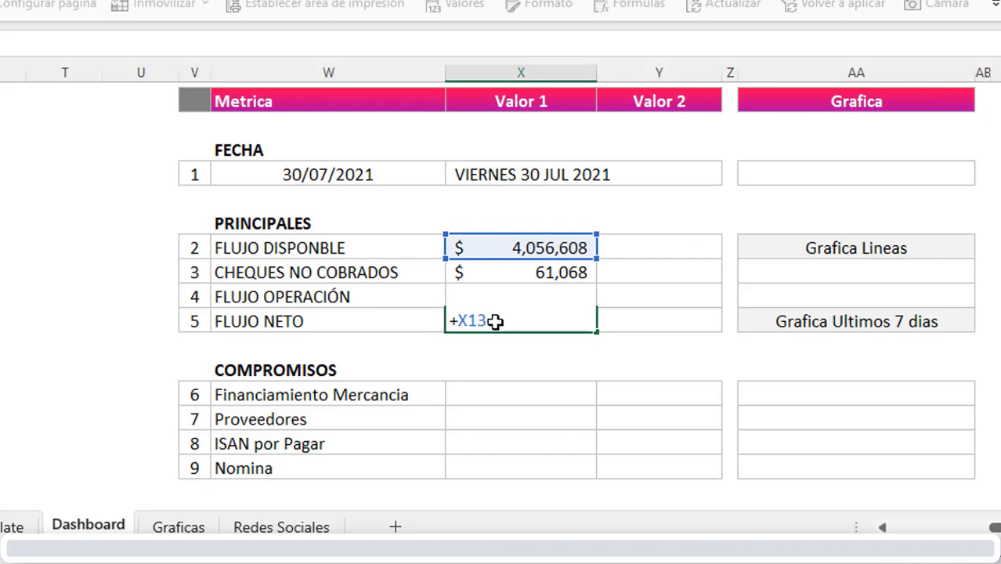
pyautogui.press('Up')
pyautogui.press('Return')
pyautogui.click(495, 321)
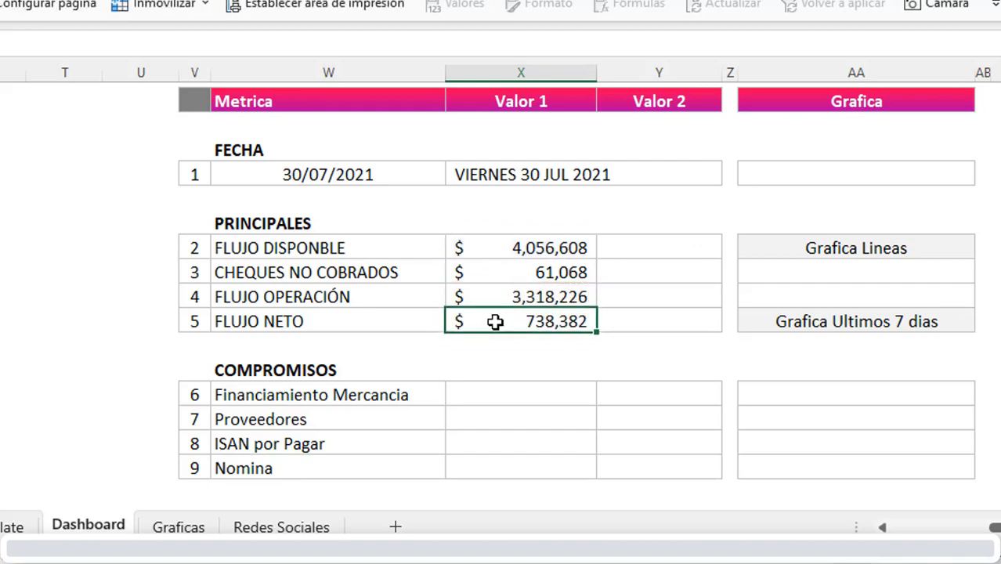
# Clear the four obligation names in the COMPROMISOS section, W19:W22.
pyautogui.scroll(-1, 495, 321)
pyautogui.click(497, 329)
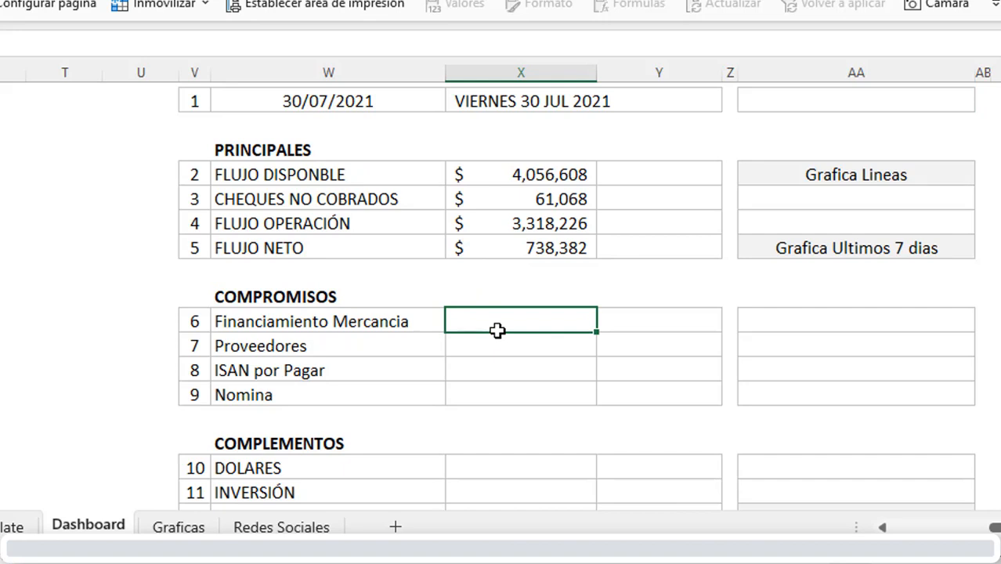
pyautogui.press('Left')
pyautogui.hotkey('shift', 'Down')
pyautogui.hotkey('shift', 'Down')
pyautogui.hotkey('shift', 'Down')
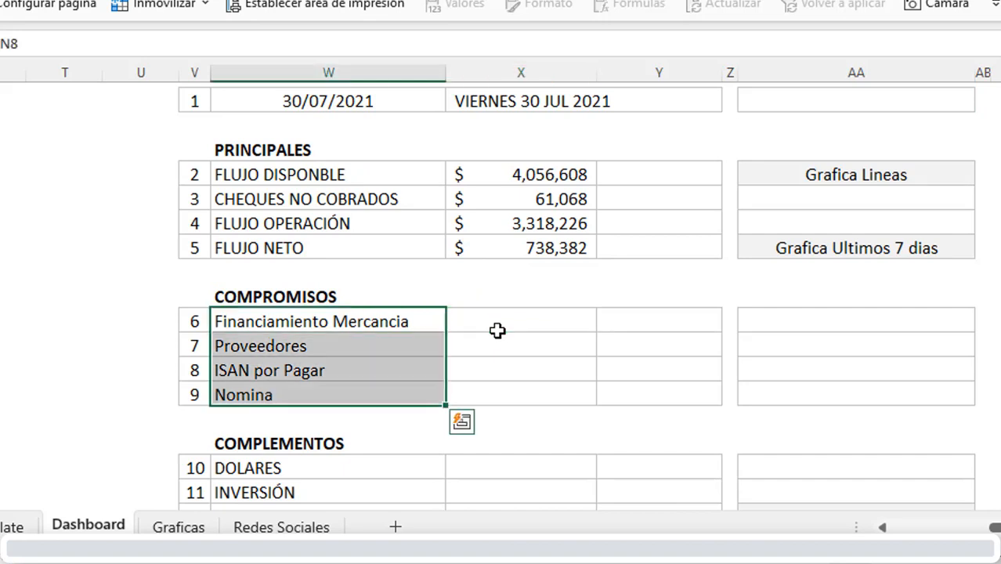
pyautogui.press('Delete')
# Link the first COMPROMISOS name in W19 to the top-ranked obligation in Metricas!N8.
pyautogui.press('Up')
pyautogui.press('Down')
pyautogui.write('+')
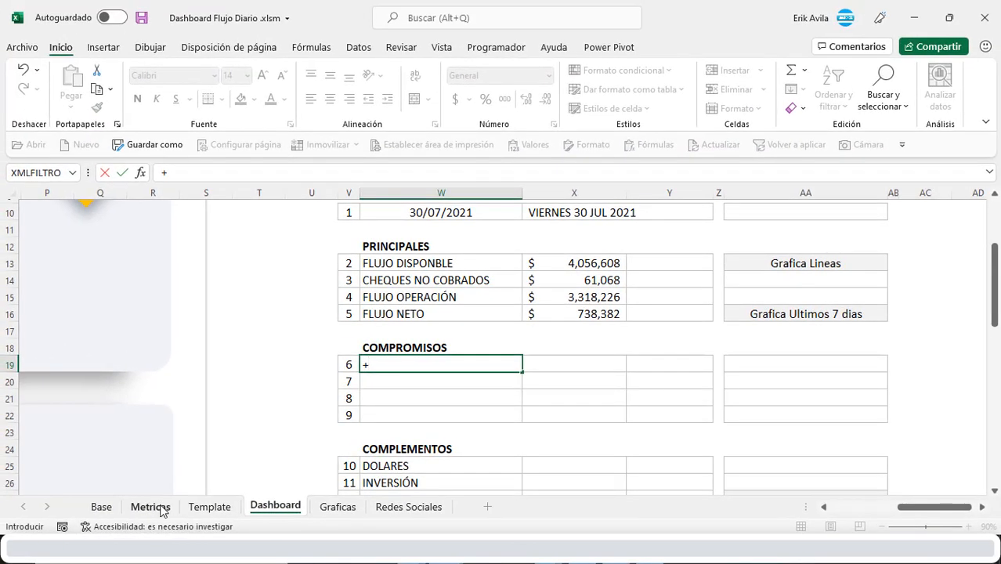
pyautogui.click(150, 507)
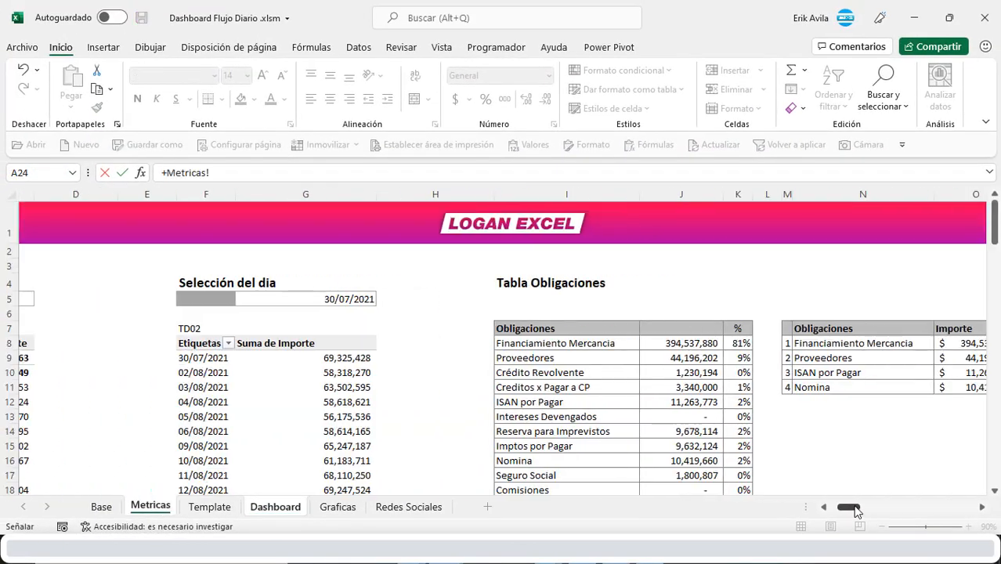
pyautogui.hscroll(3, 649, 421)
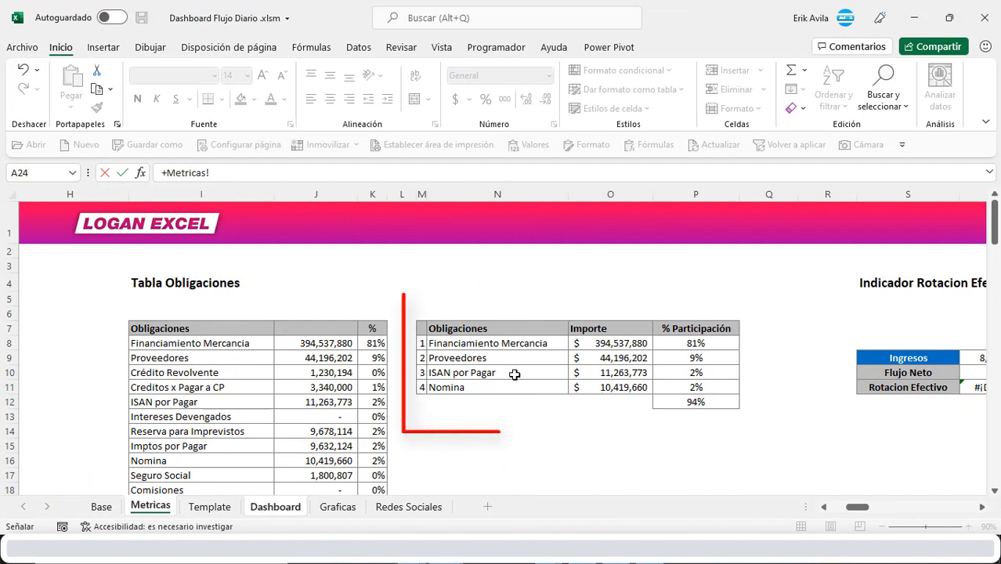
pyautogui.click(502, 343)
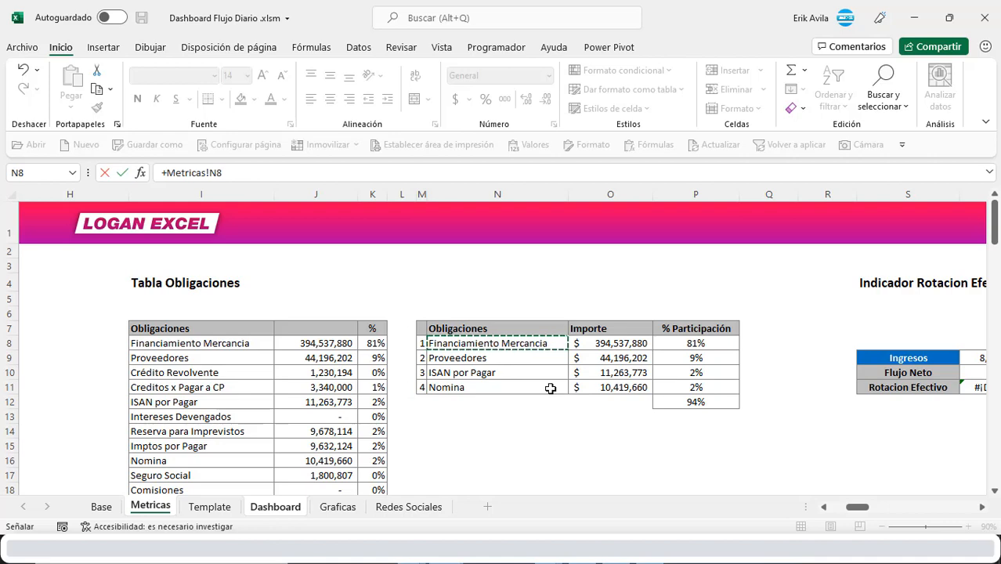
pyautogui.press('Return')
# Link the Valor 1 cell of the first COMPROMISOS row to the Importe in Metricas!O8.
pyautogui.click(582, 363)
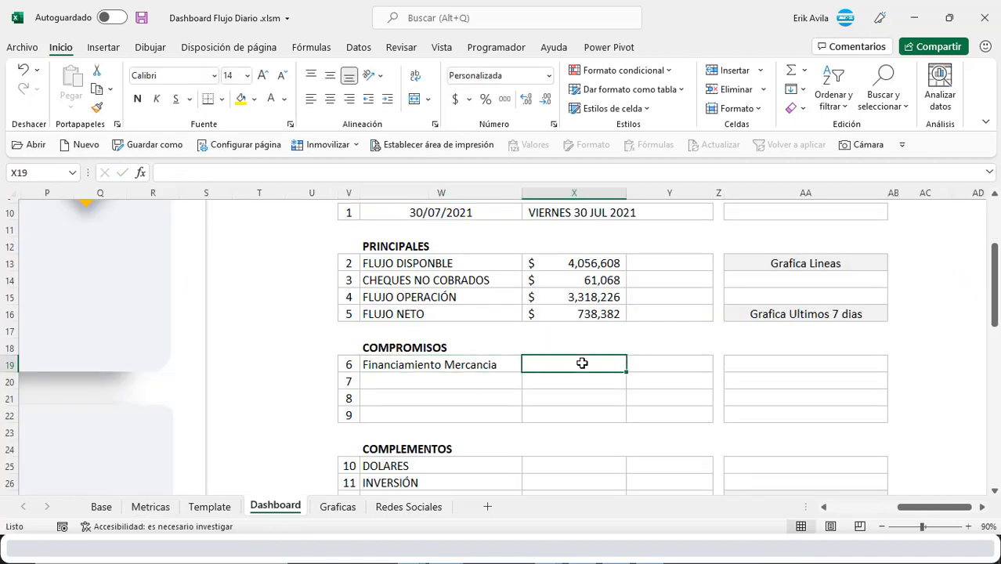
pyautogui.write('+')
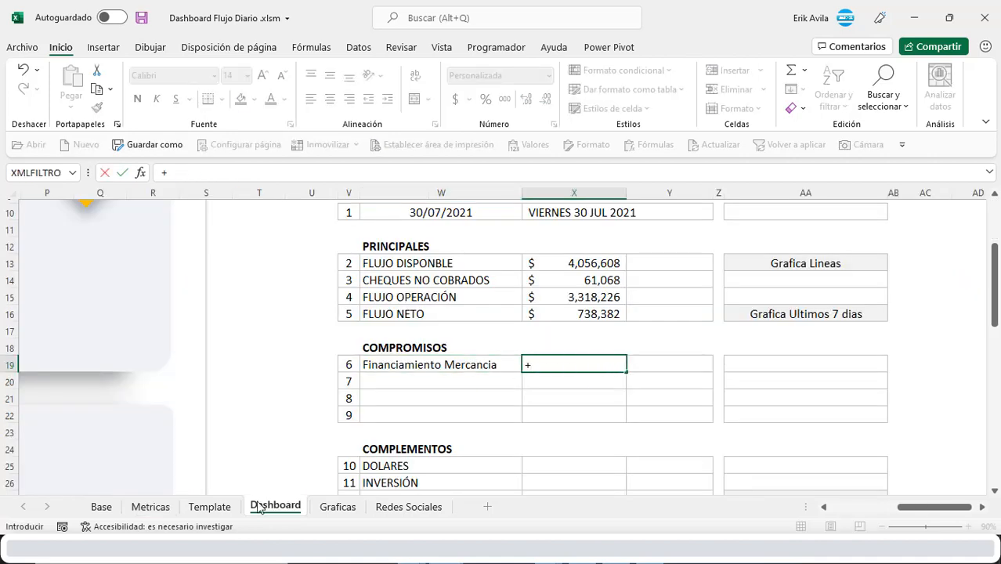
pyautogui.click(148, 507)
pyautogui.click(630, 346)
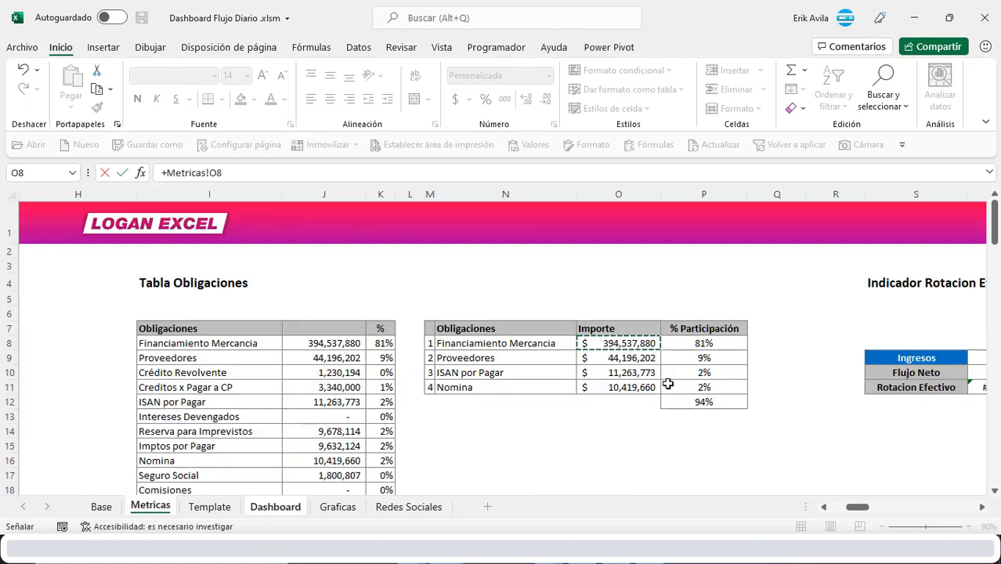
pyautogui.press('Return')
# Fill the linked name and amount formulas from W19:X19 down to row 22 of the COMPROMISOS section.
pyautogui.press('Up')
pyautogui.press('Left')
pyautogui.hotkey('shift', 'Right')
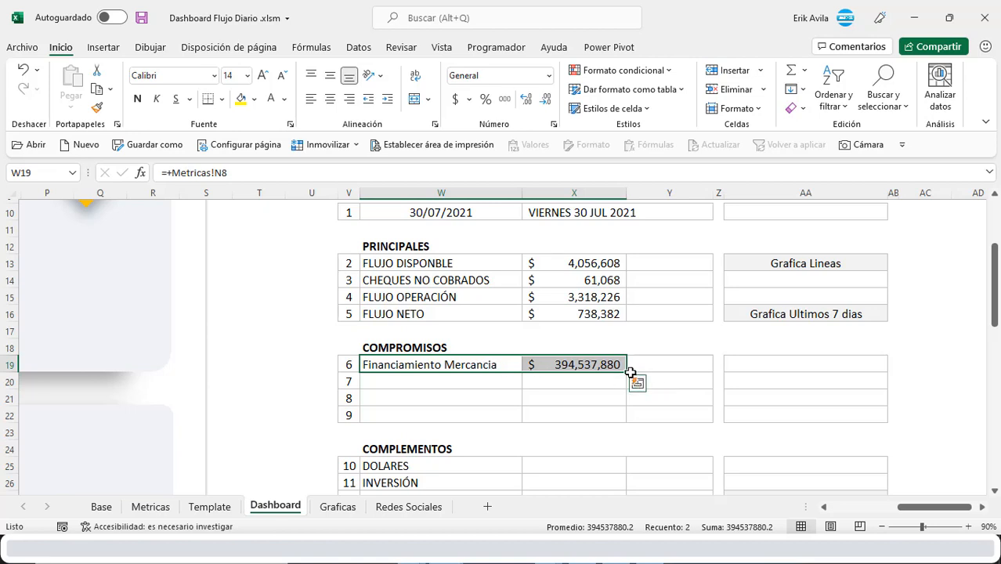
pyautogui.moveTo(627, 371); pyautogui.dragTo(619, 414)
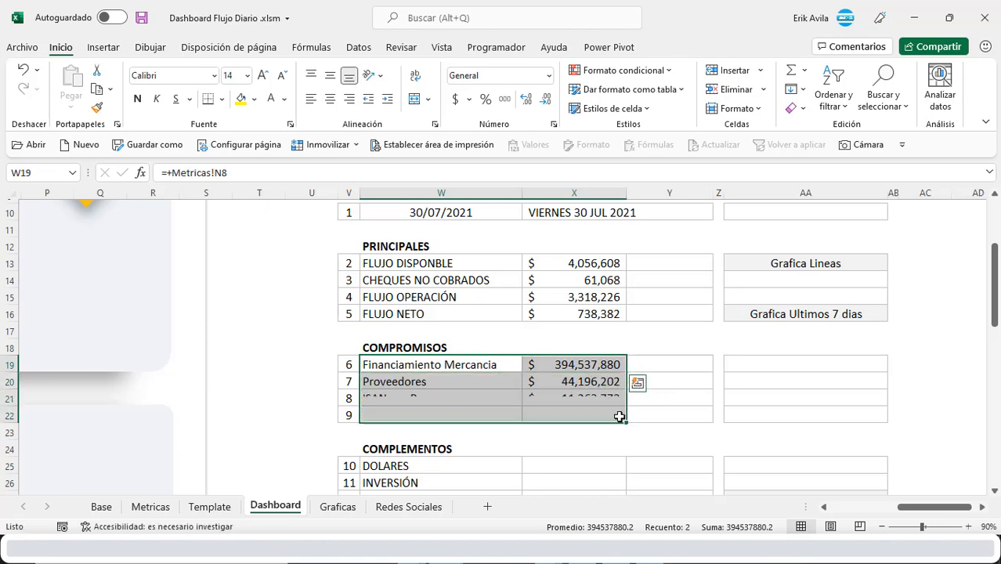
# Compare the filled COMPROMISOS names and amounts with the ranked obligations table in Metricas, returning to the DOLARES Valor 1 cell.
pyautogui.click(491, 397)
pyautogui.click(548, 364)
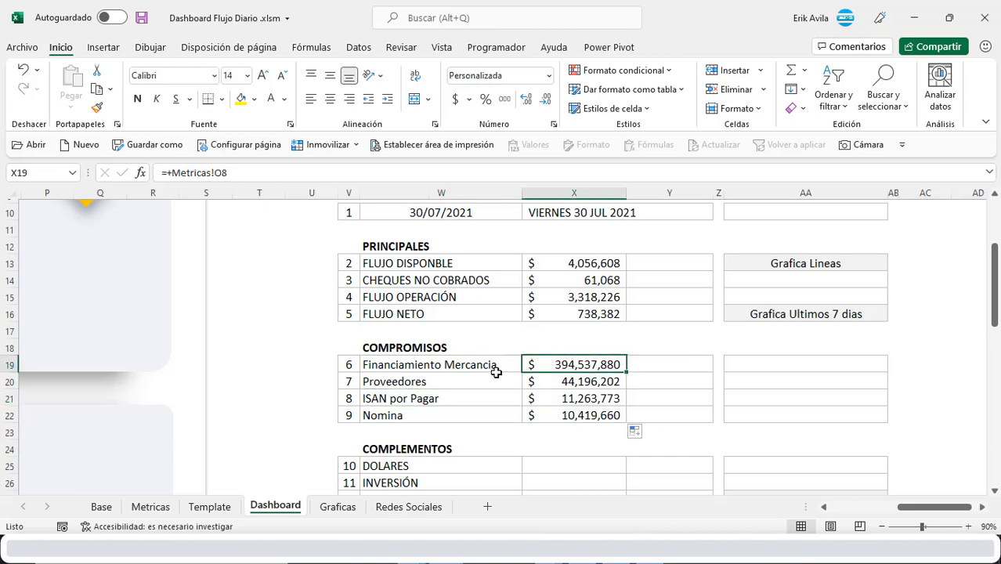
pyautogui.moveTo(509, 383); pyautogui.dragTo(532, 413)
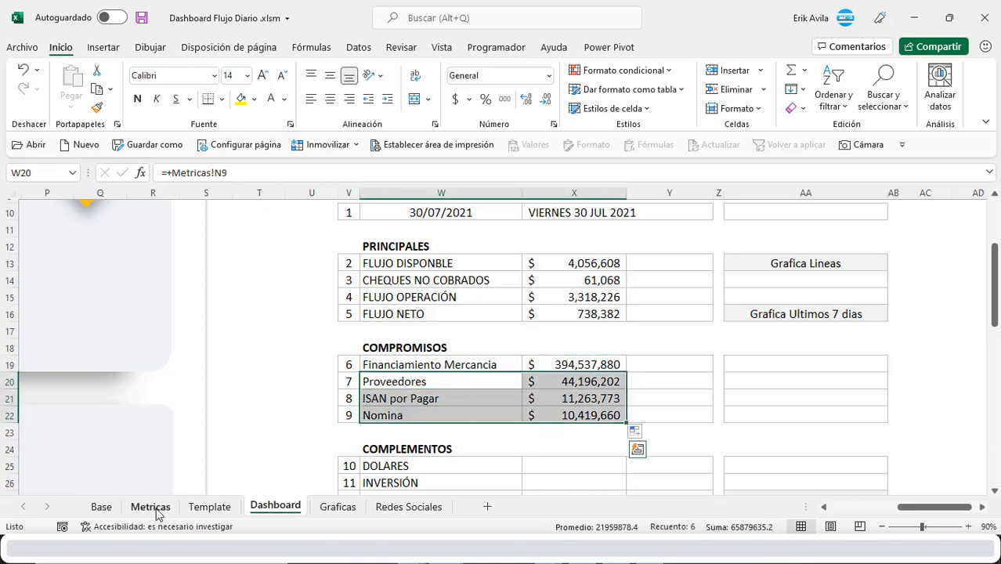
pyautogui.click(150, 507)
pyautogui.moveTo(480, 360); pyautogui.dragTo(587, 387)
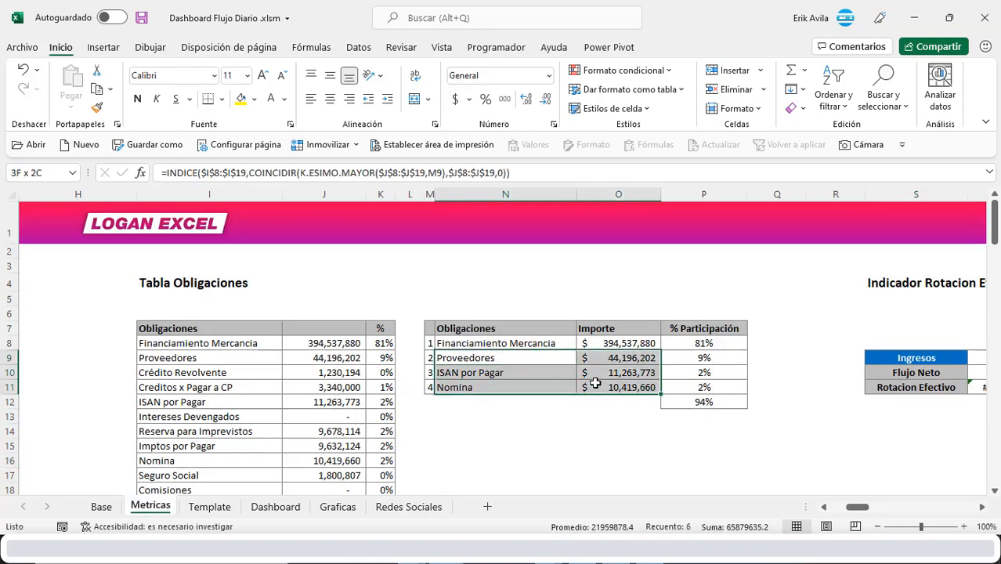
pyautogui.hotkey('ctrl', 'pagedown')
pyautogui.hotkey('ctrl', 'pagedown')
pyautogui.click(556, 361)
pyautogui.scroll(-2, 556, 359)
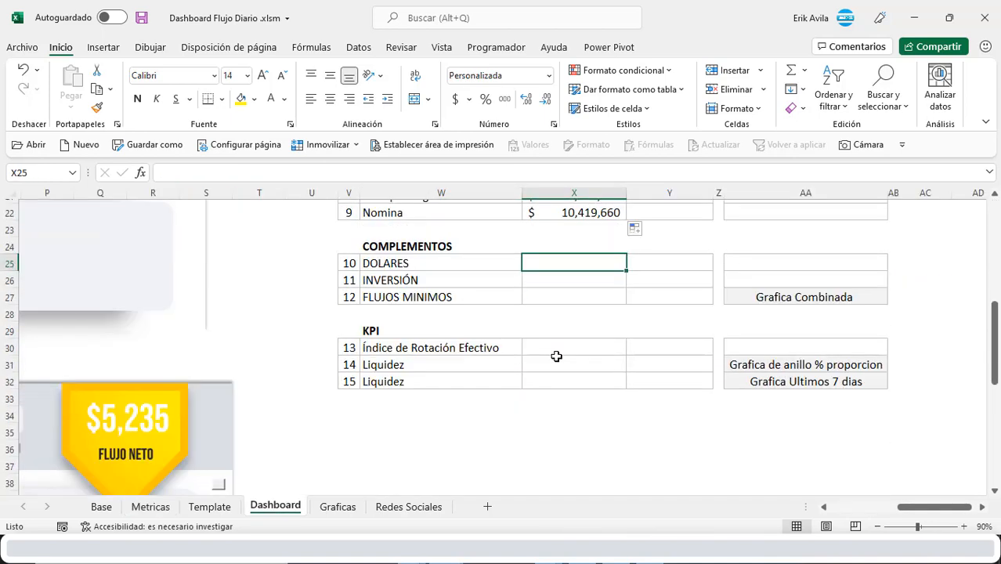
pyautogui.scroll(1, 556, 356)
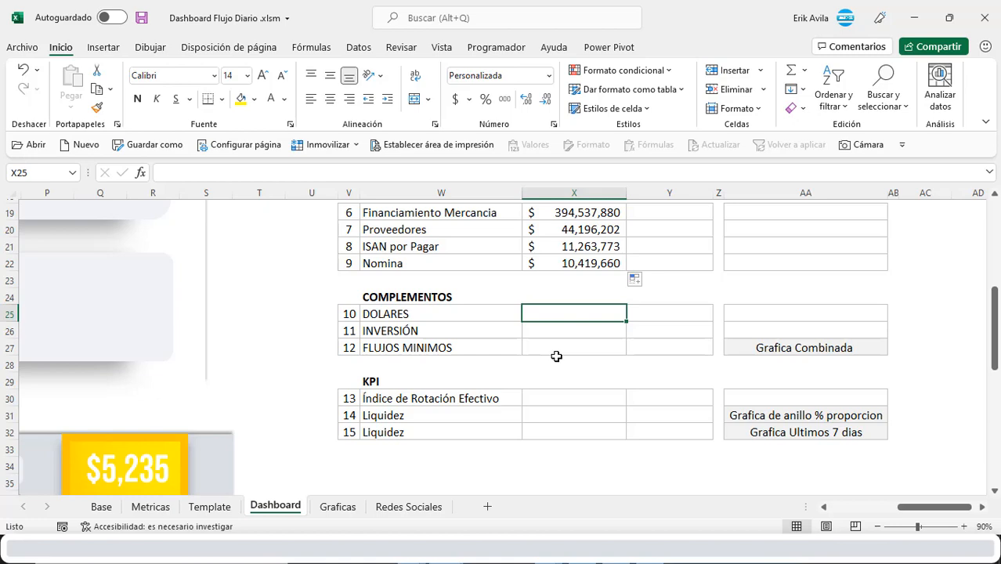
# Link the DOLARES Valor 1 cell X25 to the BANCO DLLS total in Metricas!C22.
pyautogui.write('+')
pyautogui.click(149, 507)
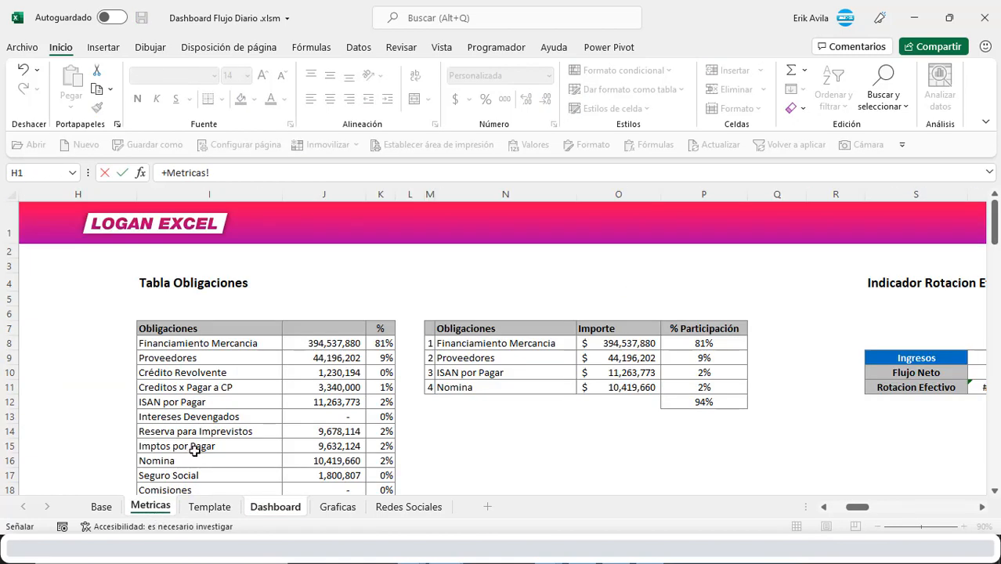
pyautogui.moveTo(862, 508); pyautogui.dragTo(840, 508)
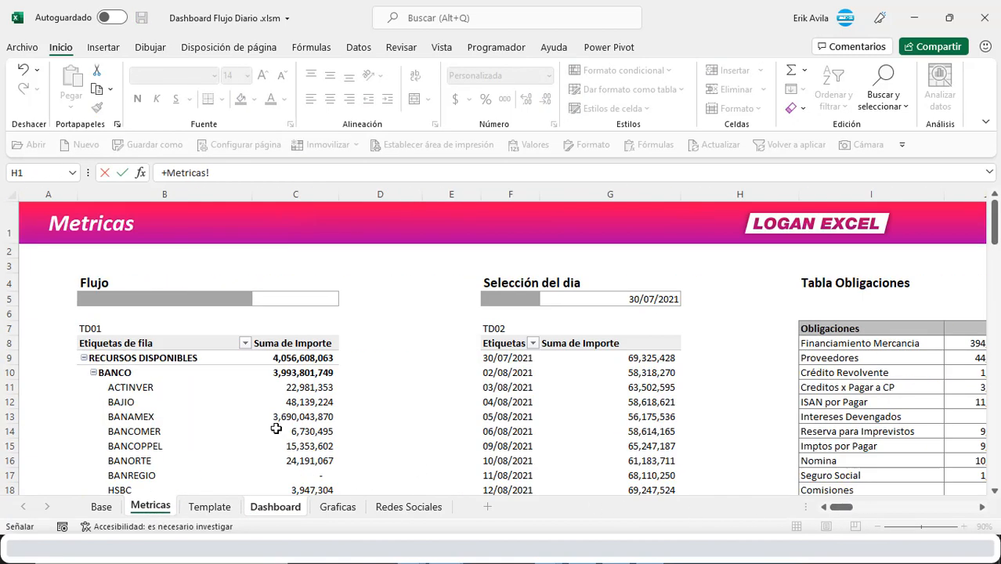
pyautogui.scroll(-2, 276, 429)
pyautogui.scroll(-3, 276, 429)
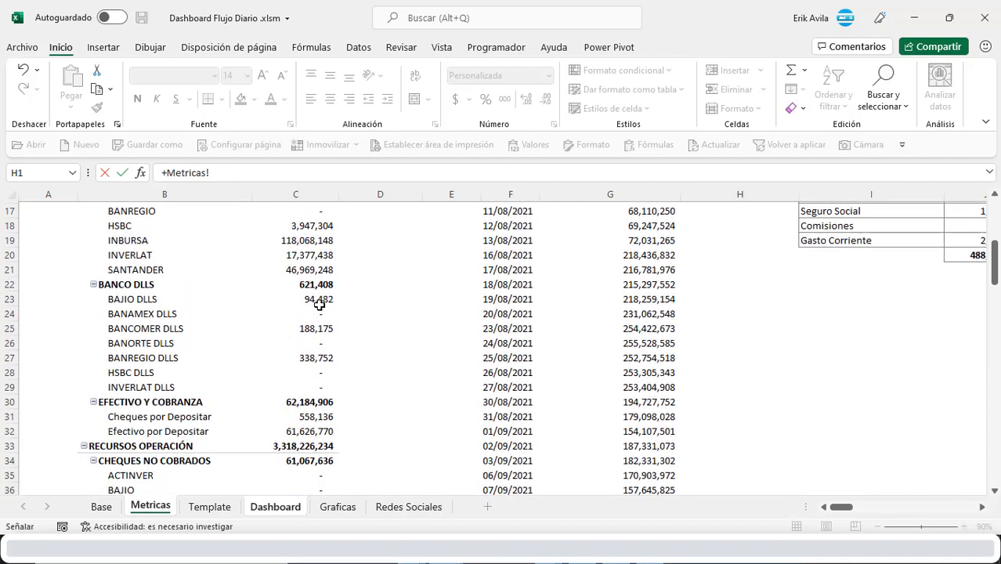
pyautogui.click(323, 287)
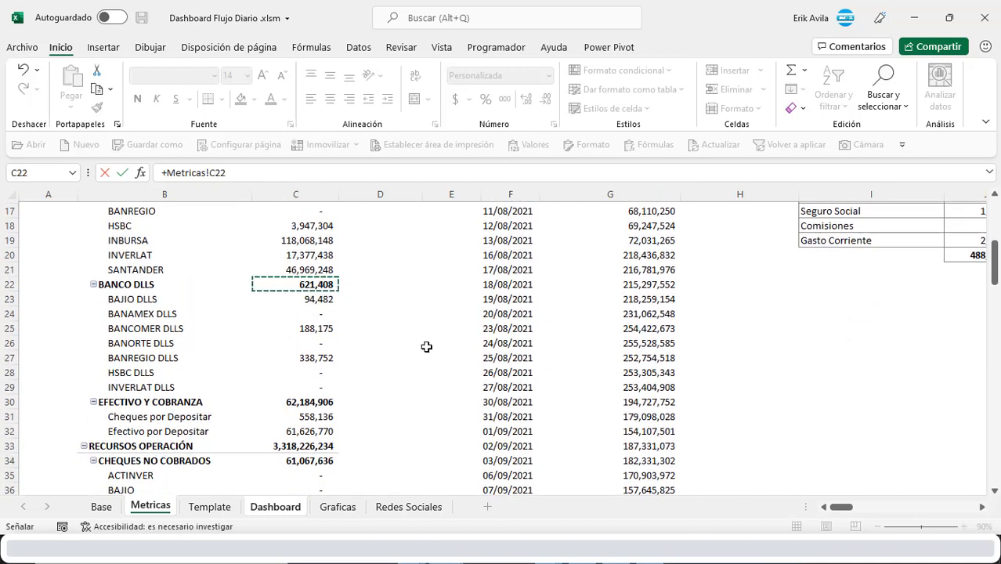
pyautogui.press('Return')
pyautogui.press('Up')
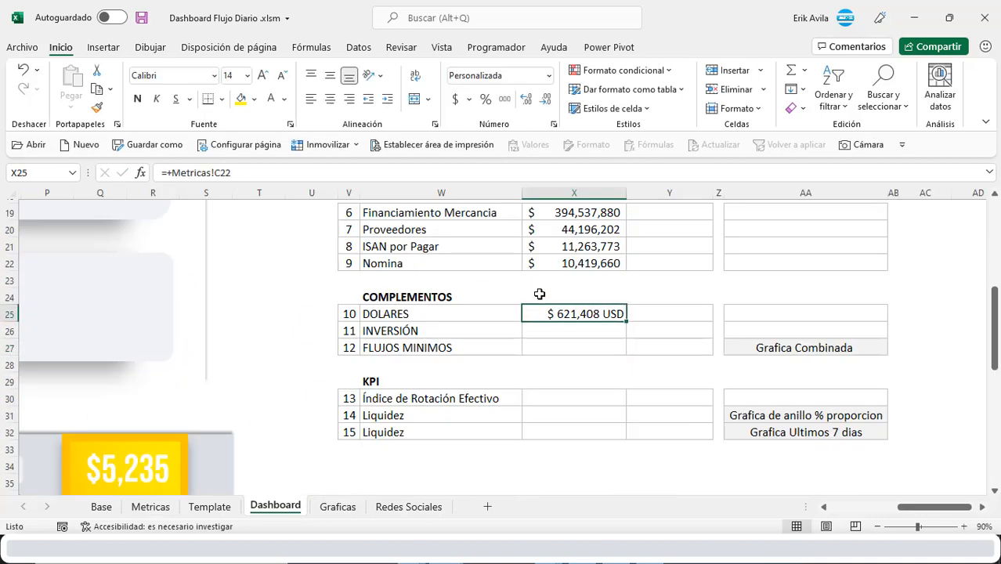
# Check the custom number format $ #,#00 "USD" in the cell format settings of the DOLARES amount.
pyautogui.hotkey('ctrl', '1')
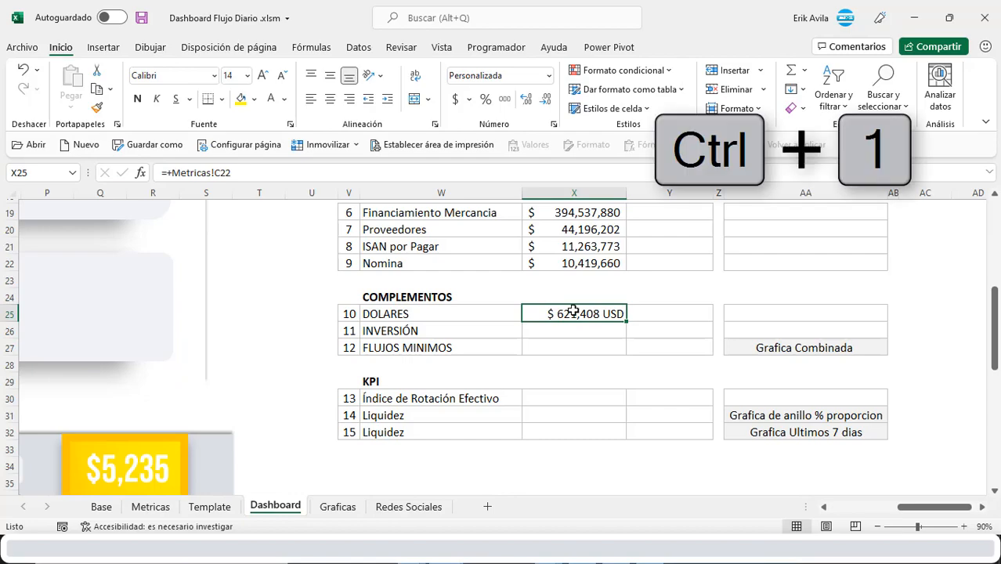
pyautogui.moveTo(552, 176); pyautogui.dragTo(655, 138)
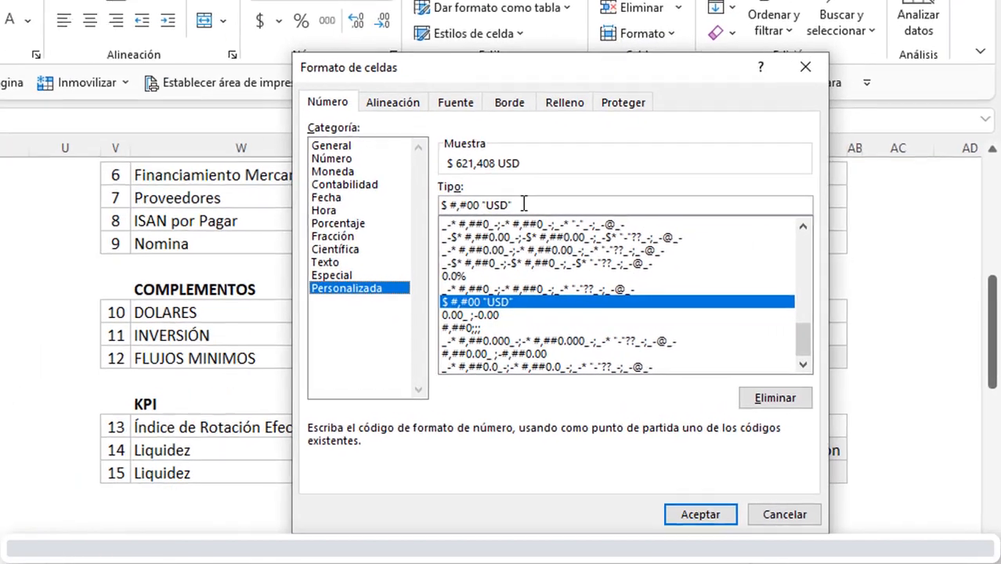
pyautogui.moveTo(522, 205); pyautogui.dragTo(423, 206)
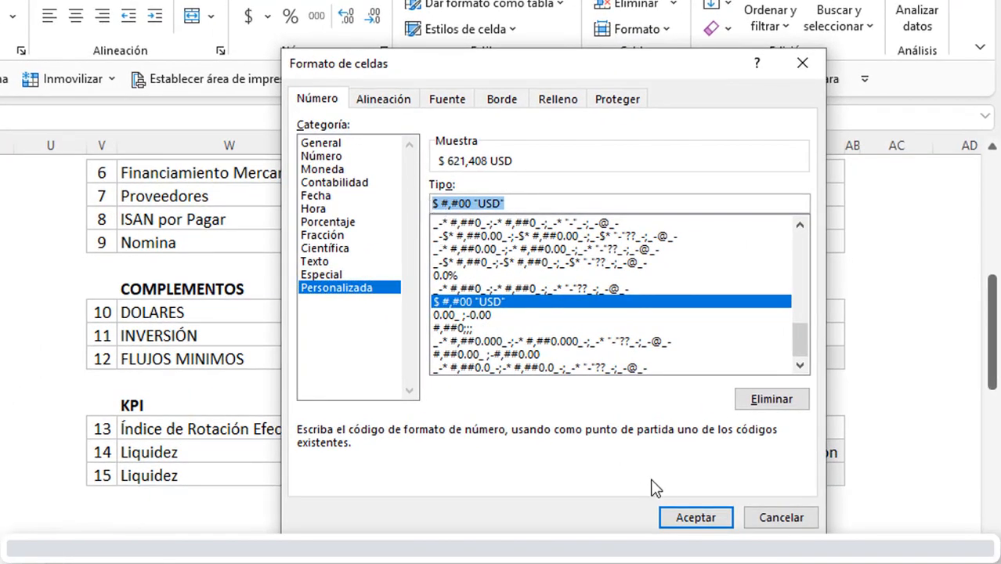
pyautogui.click(694, 519)
pyautogui.click(442, 362)
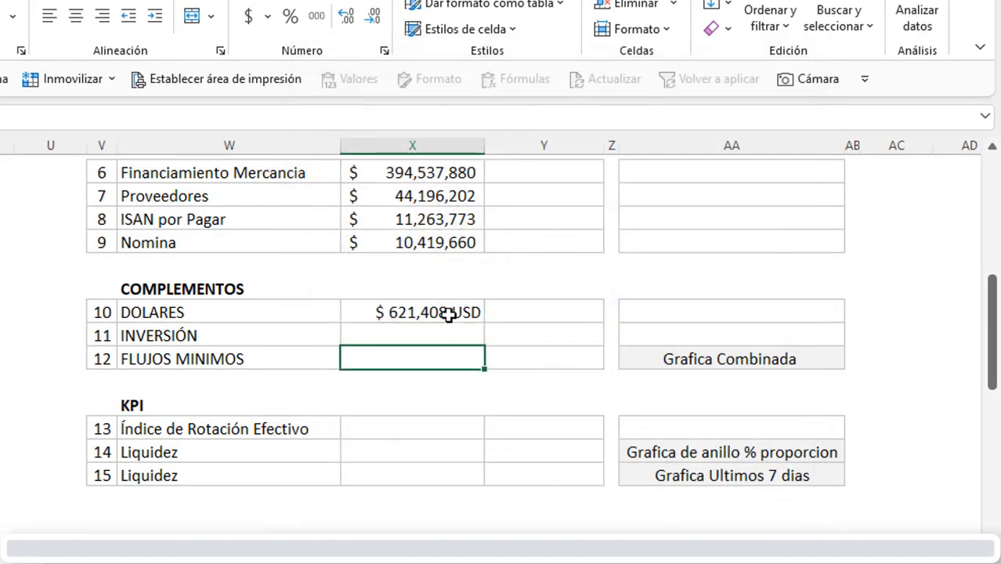
pyautogui.click(455, 311)
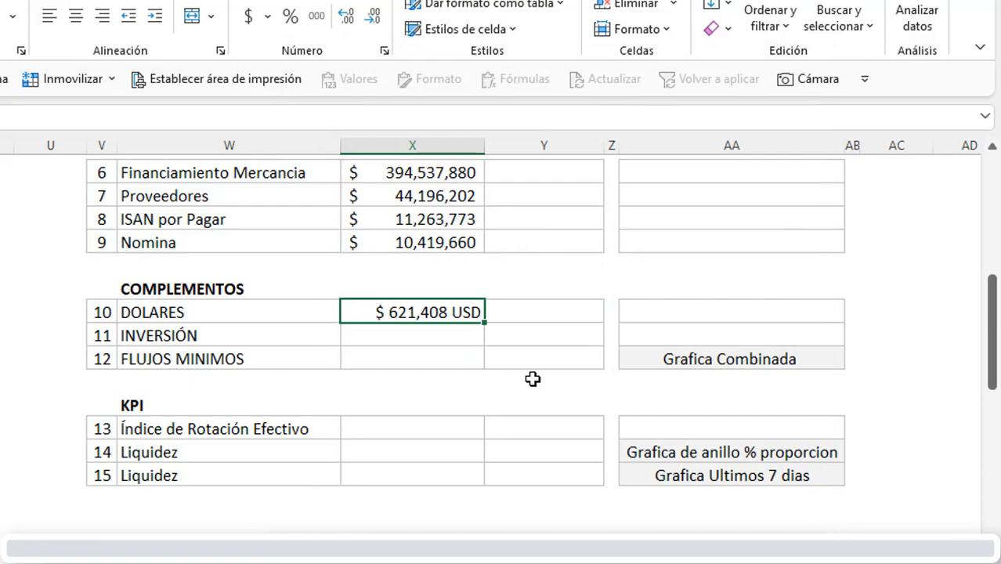
# Link the INVERSIÓN Valor 1 cell X26 to the Inversion reserve in Metricas!C55, divided by 1000.
pyautogui.press('Down')
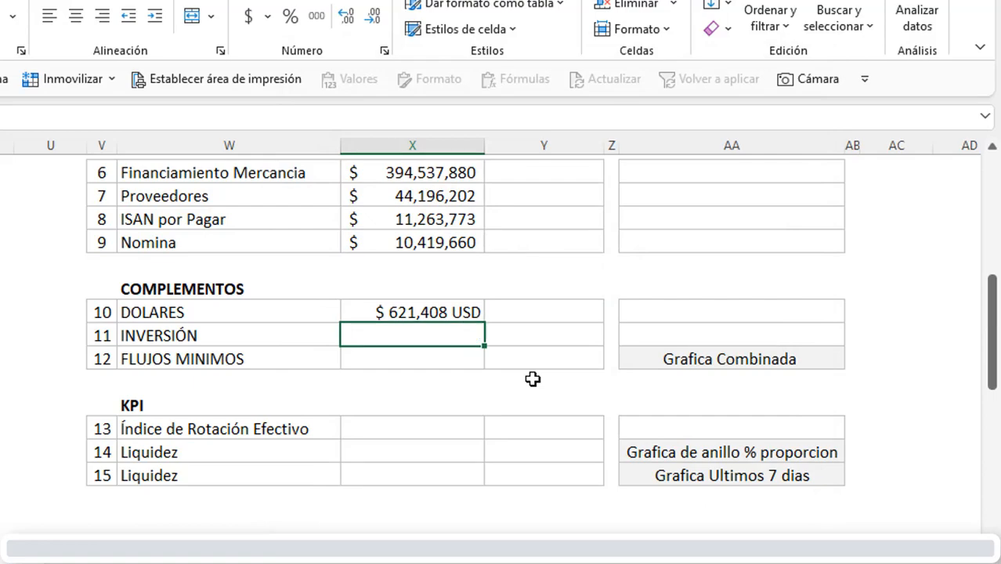
pyautogui.write('+')
pyautogui.click(110, 518)
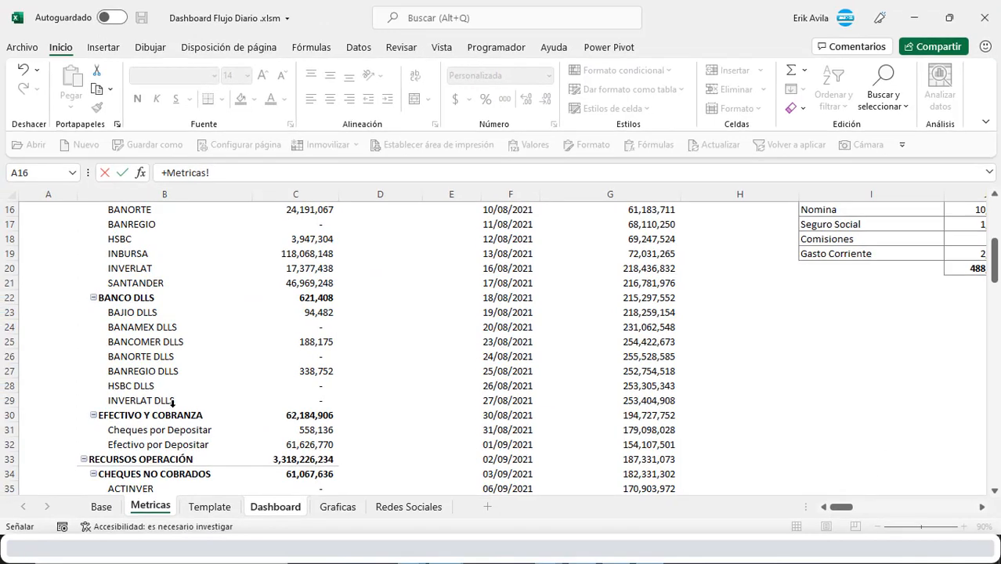
pyautogui.scroll(-9, 172, 402)
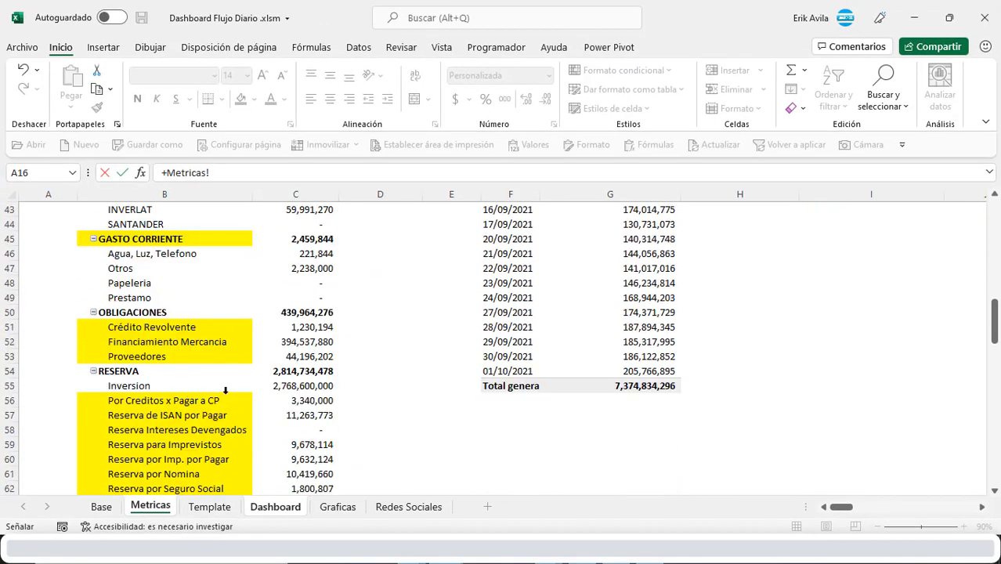
pyautogui.click(285, 388)
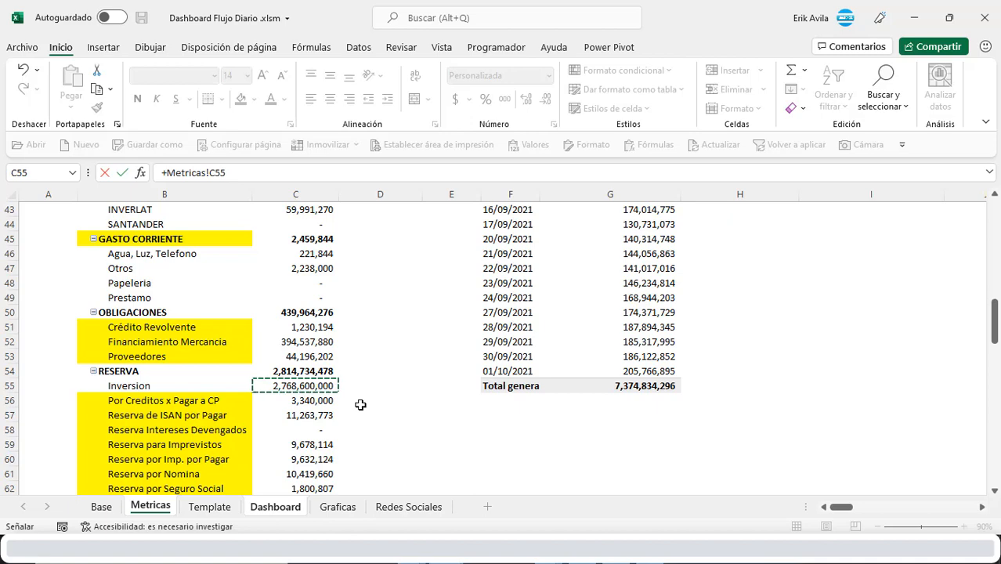
pyautogui.press('Return')
pyautogui.press('F2')
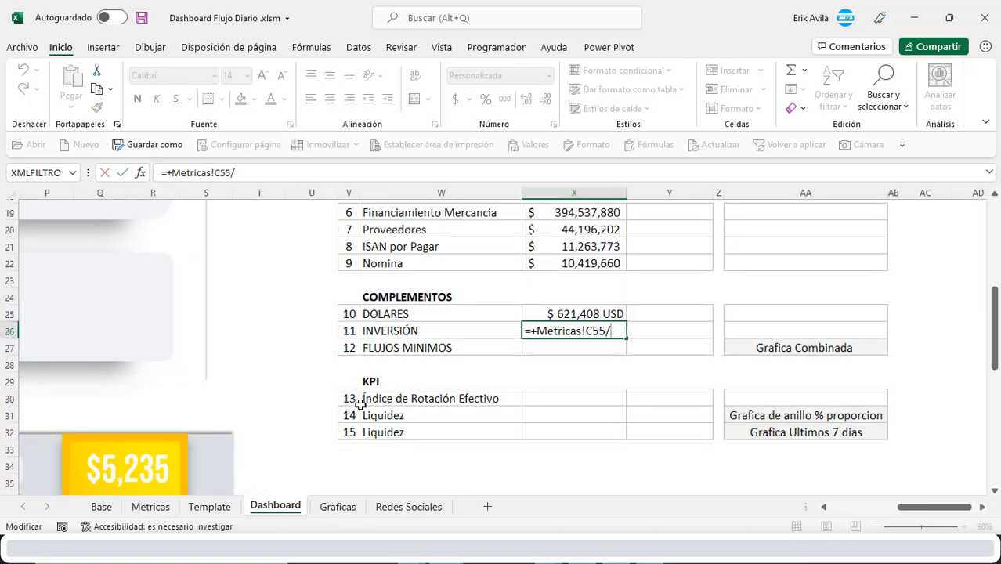
pyautogui.press('Return')
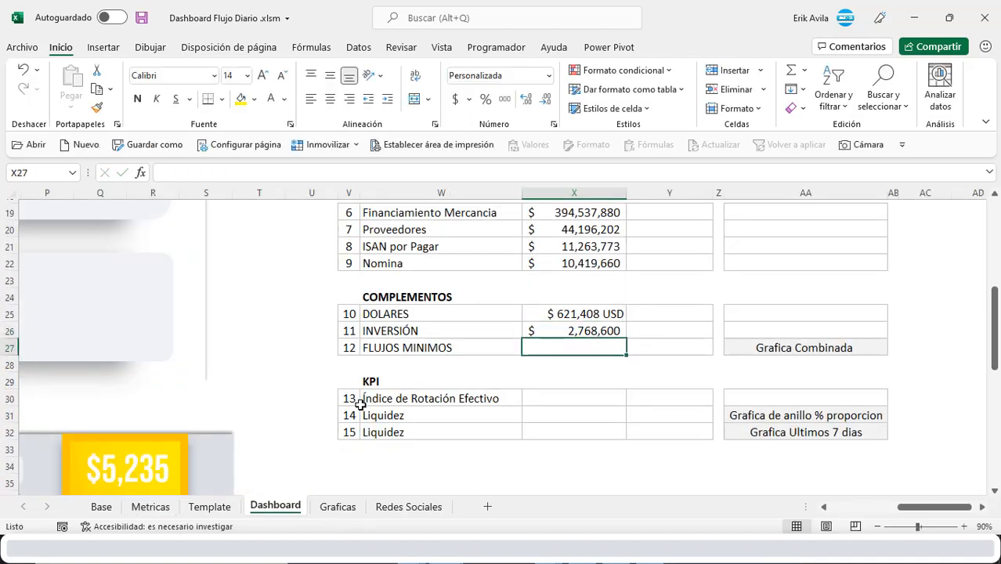
# Divide the linked DOLARES formula in X25 by 1000.
pyautogui.press('Up')
pyautogui.press('Down')
pyautogui.press('Up')
pyautogui.press('Up')
pyautogui.press('F2')
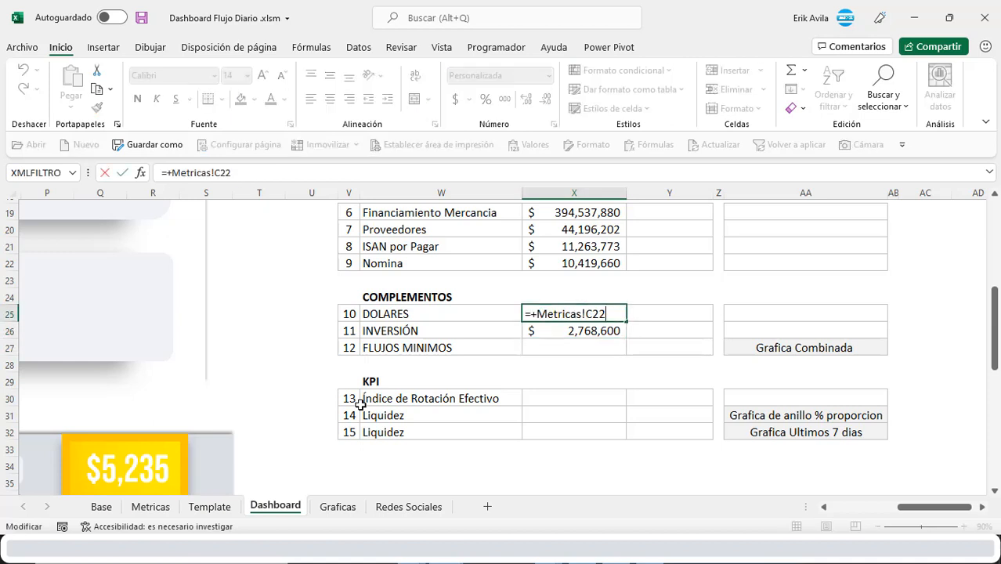
pyautogui.write('/1000')
pyautogui.press('Return')
pyautogui.press('Down')
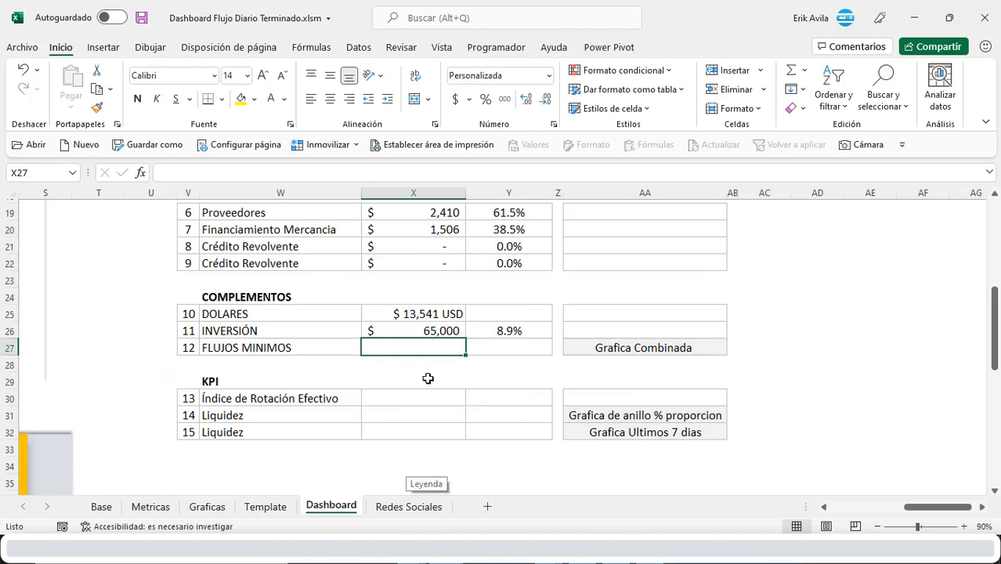
pyautogui.click(596, 350)
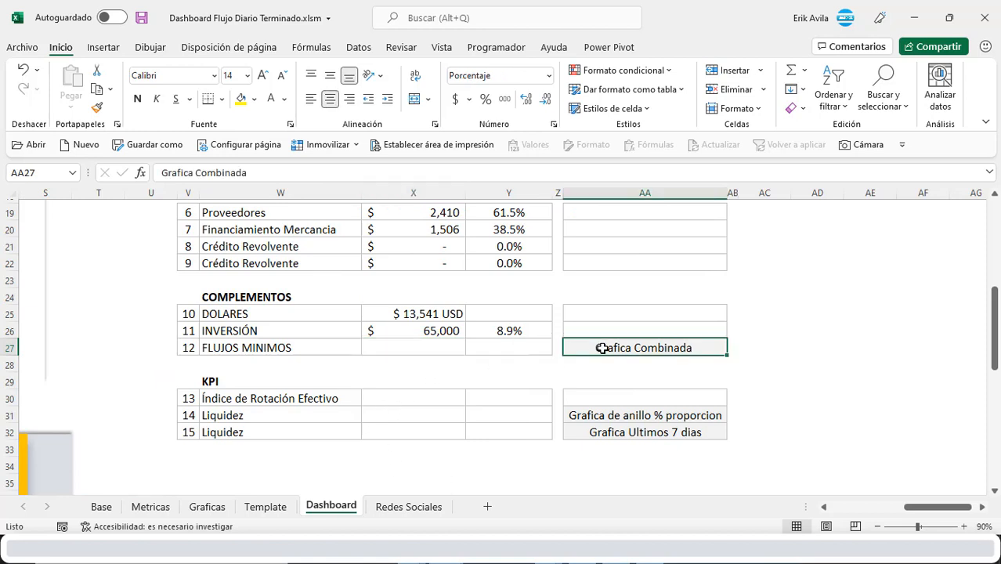
pyautogui.click(398, 364)
pyautogui.scroll(-1, 384, 377)
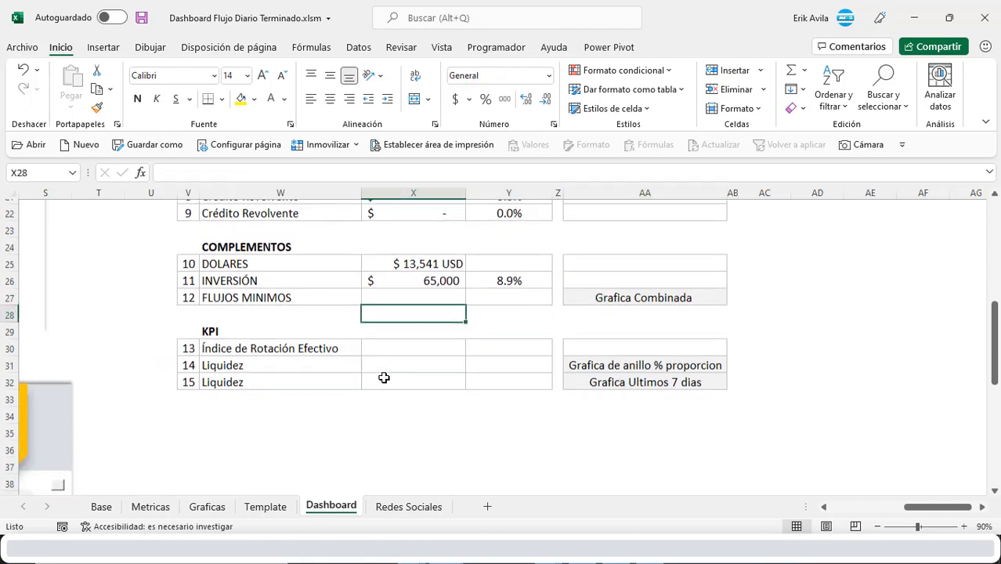
# Link the Índice de Rotación Efectivo cell X30 in the KPI section to the Rotacion Efectivo result in Metricas!T11.
pyautogui.click(335, 333)
pyautogui.click(387, 347)
pyautogui.scroll(-1, 388, 347)
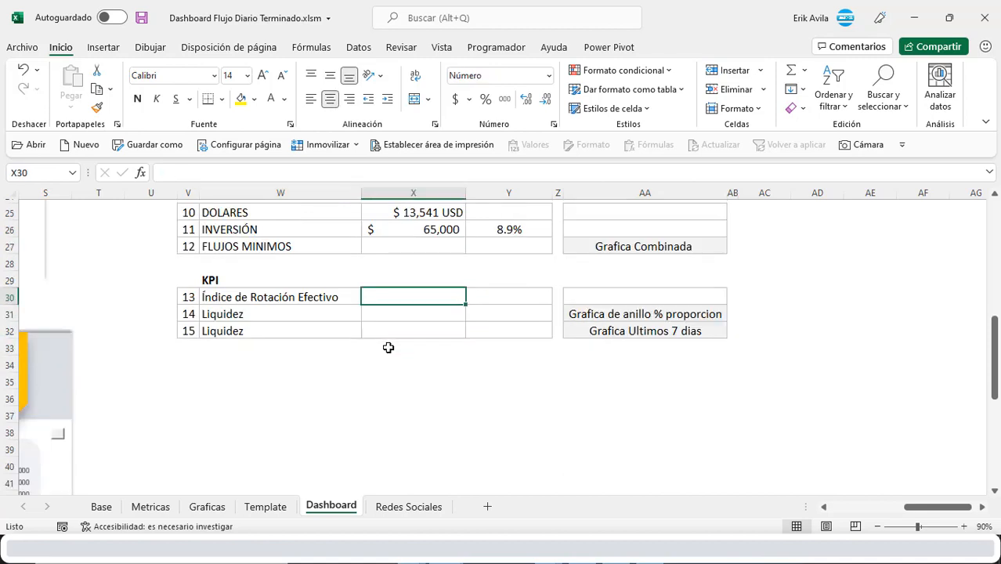
pyautogui.write('+')
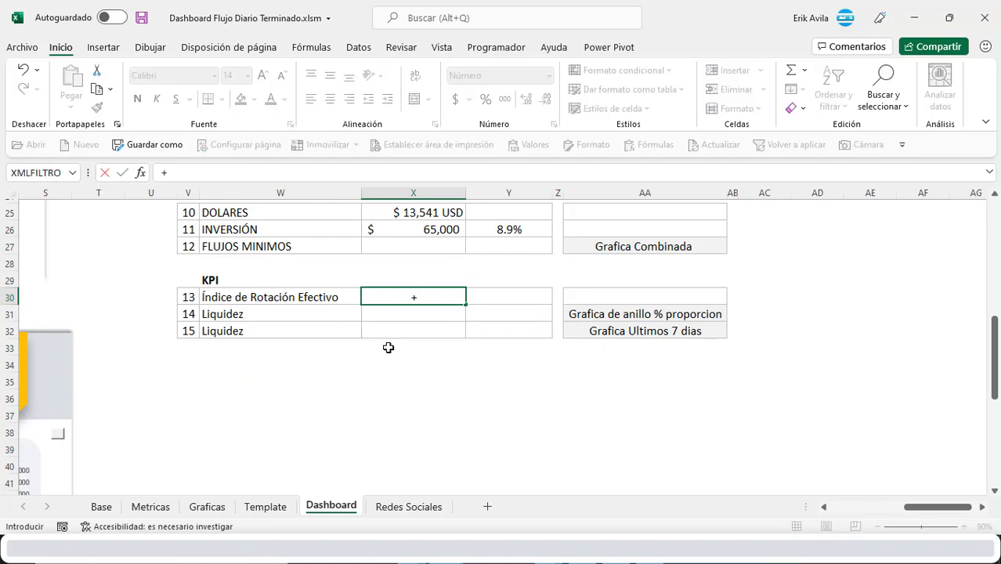
pyautogui.click(173, 505)
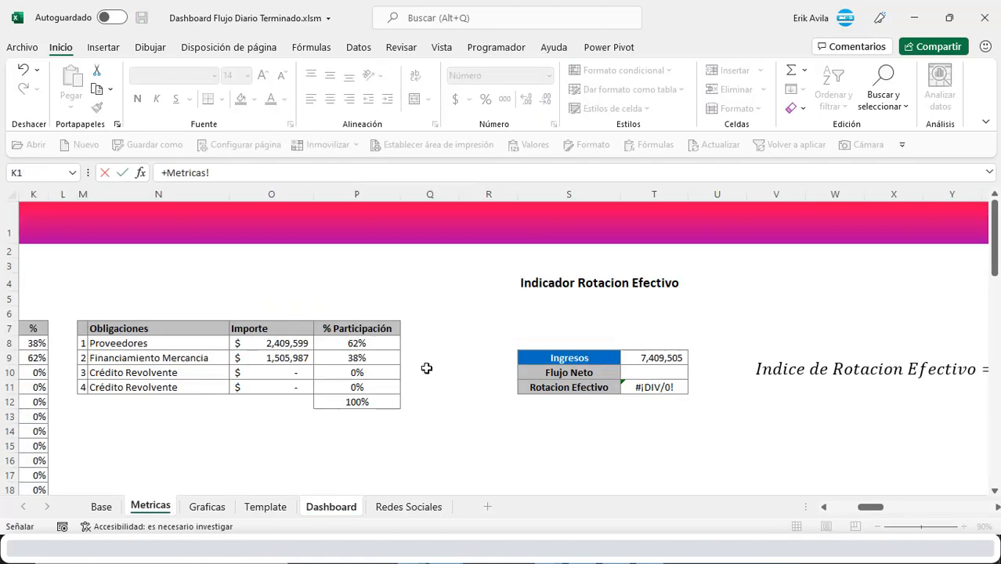
pyautogui.scroll(-1, 441, 369)
pyautogui.click(652, 343)
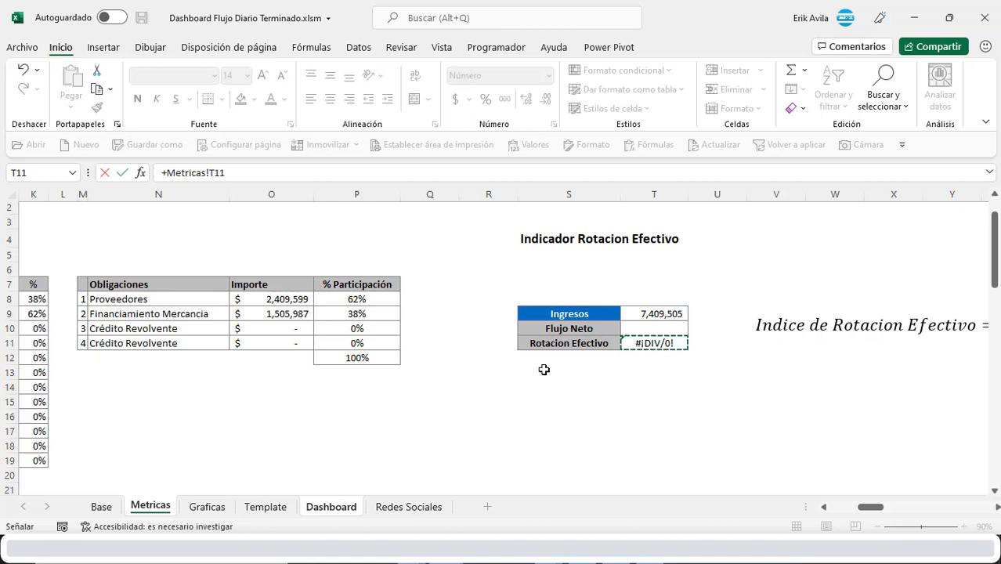
pyautogui.press('Return')
pyautogui.press('Up')
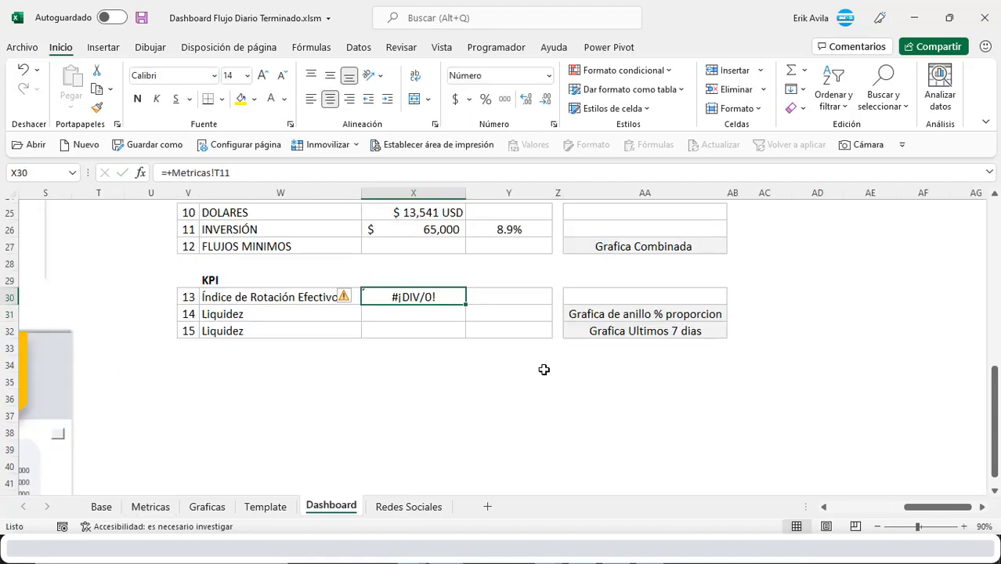
# Review the Llenado Automatico table from the KPI rows up to the FECHA and PRINCIPALES sections.
pyautogui.scroll(1, 543, 369)
pyautogui.click(432, 380)
pyautogui.click(409, 347)
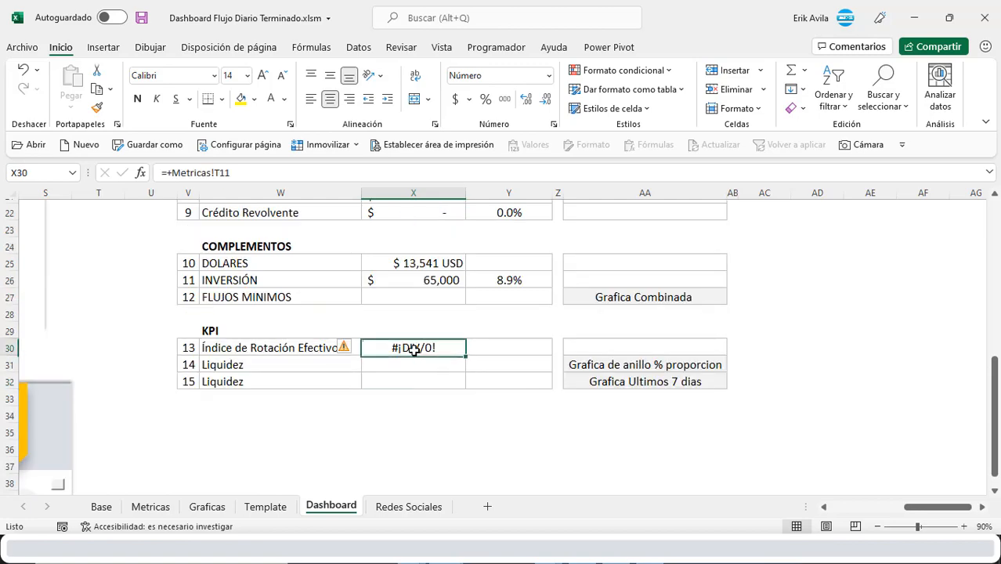
pyautogui.scroll(6, 409, 350)
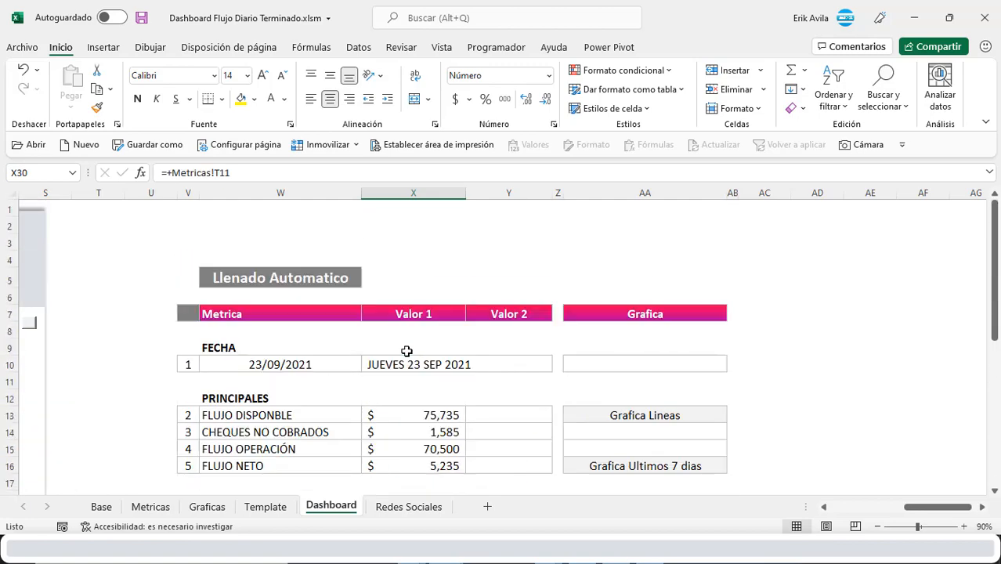
pyautogui.scroll(-7, 407, 351)
pyautogui.click(421, 347)
pyautogui.click(418, 329)
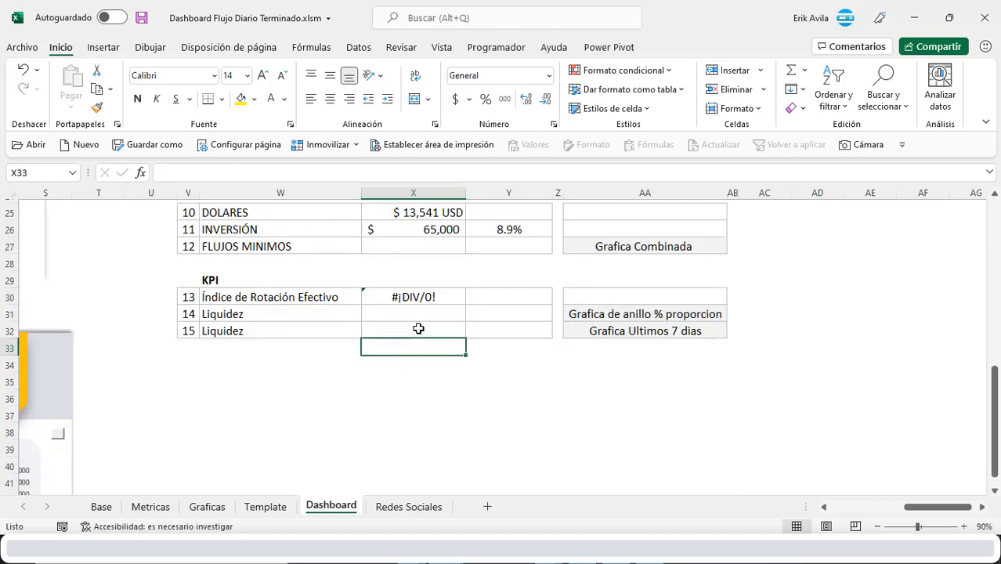
pyautogui.scroll(6, 549, 361)
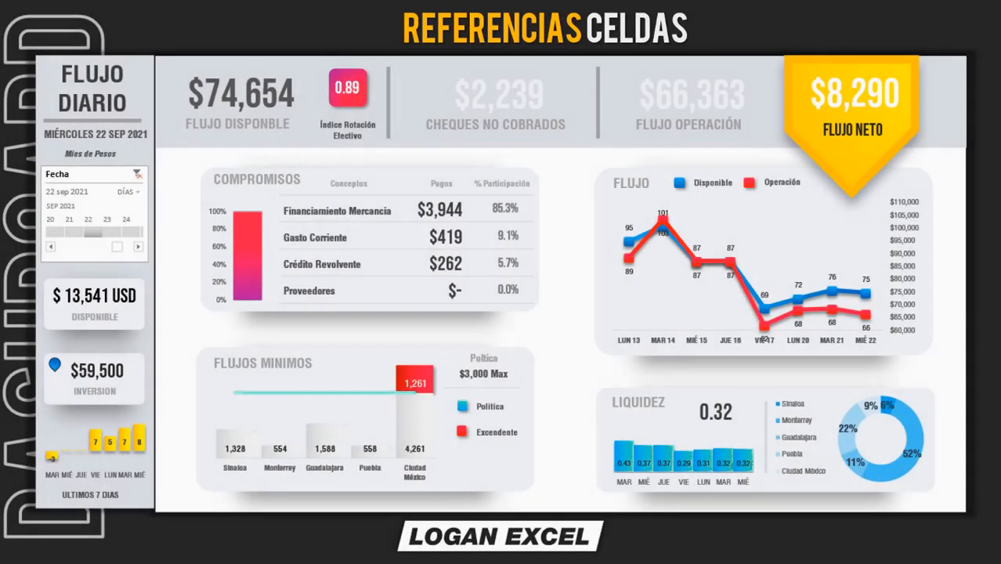
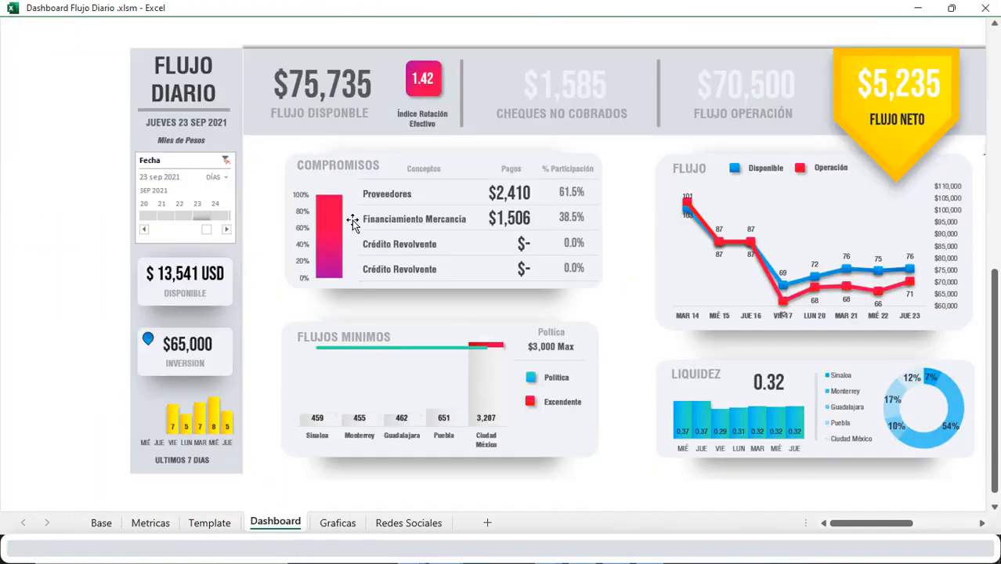
# Reposition the finished-dashboard reference picture and switch from the full-screen view of the Dashboard sheet to the normal view.
pyautogui.moveTo(404, 226); pyautogui.dragTo(337, 210)
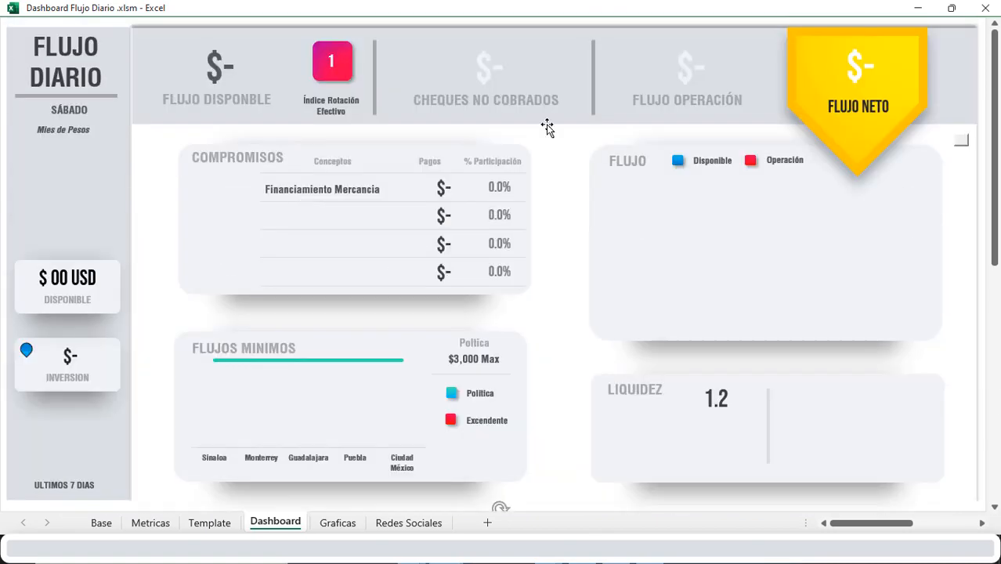
pyautogui.click(960, 142)
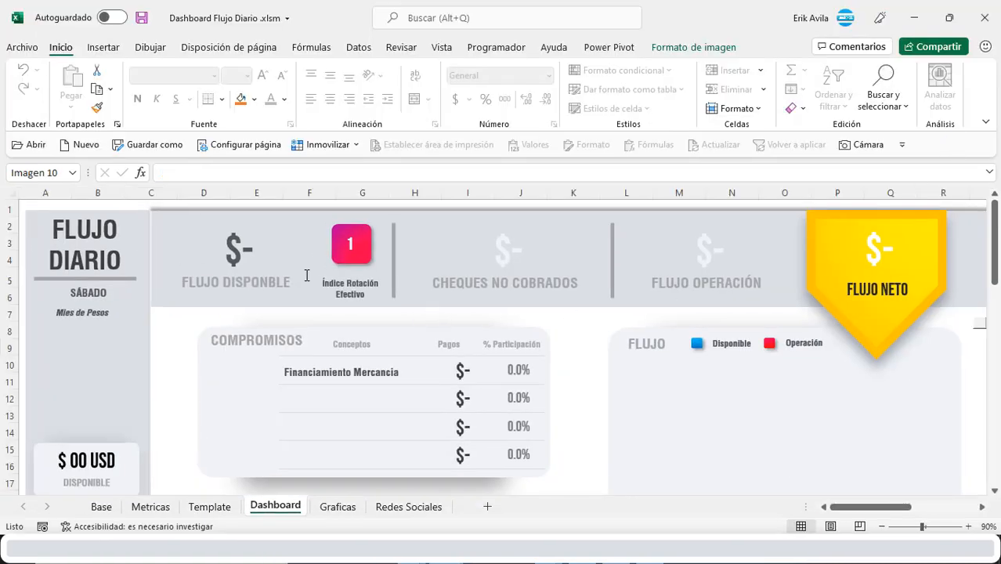
# Link the FLUJO DISPONBLE amount text box to cell X13, then restore its formatting from a temporary duplicate and remove the duplicate.
pyautogui.click(260, 259)
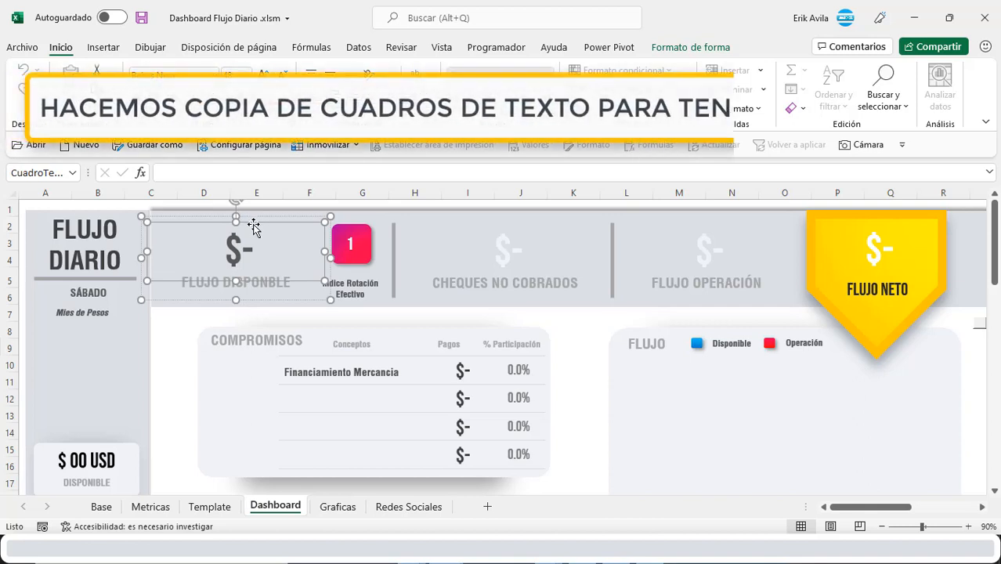
pyautogui.moveTo(253, 223); pyautogui.dragTo(261, 294)
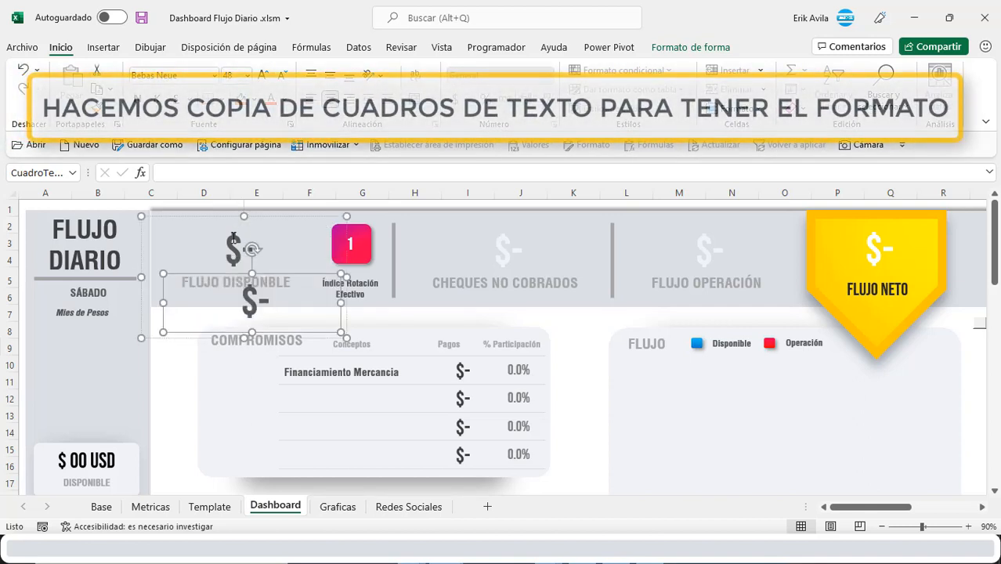
pyautogui.write('=')
pyautogui.hscroll(4, 796, 446)
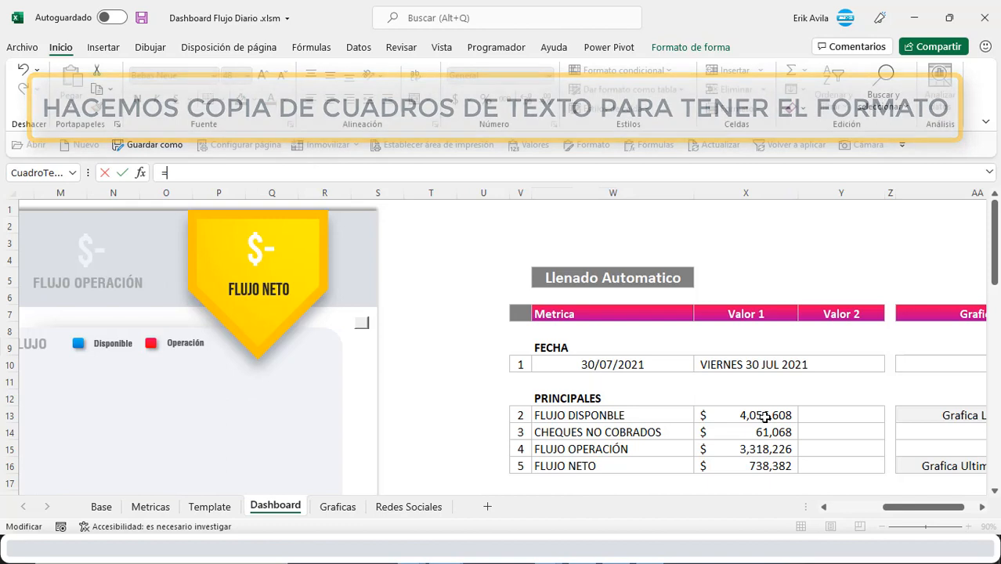
pyautogui.click(761, 415)
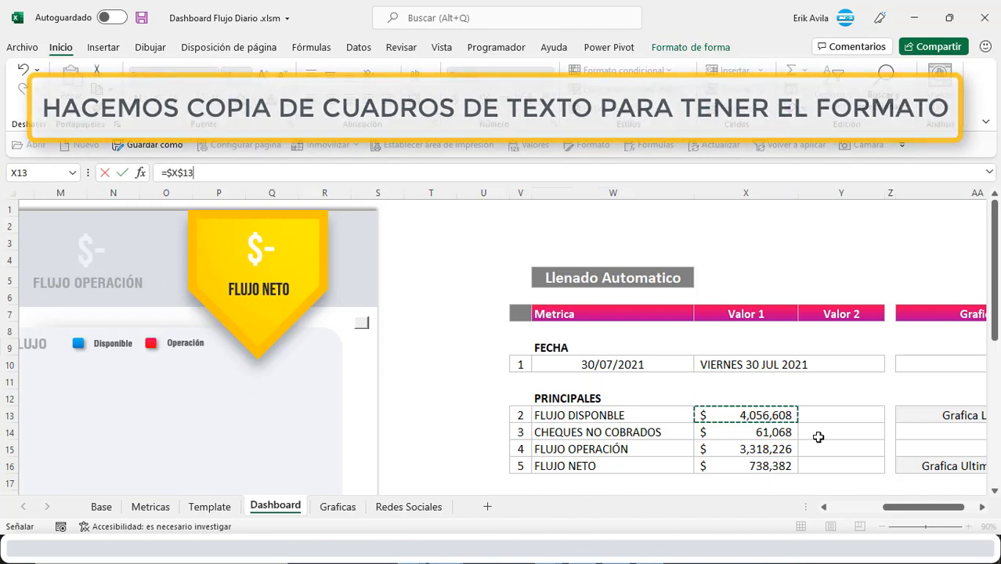
pyautogui.press('Return')
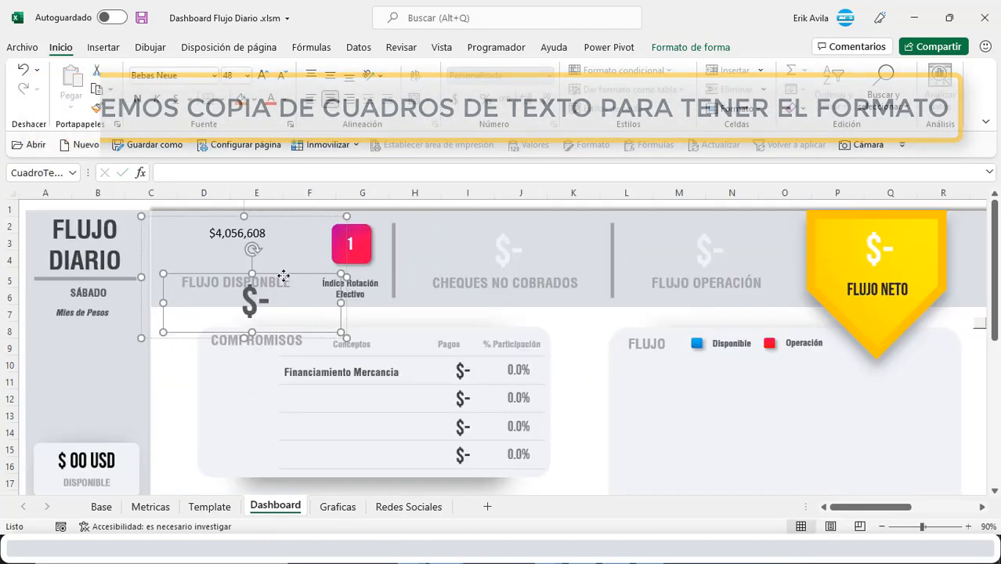
pyautogui.click(99, 105)
pyautogui.click(275, 277)
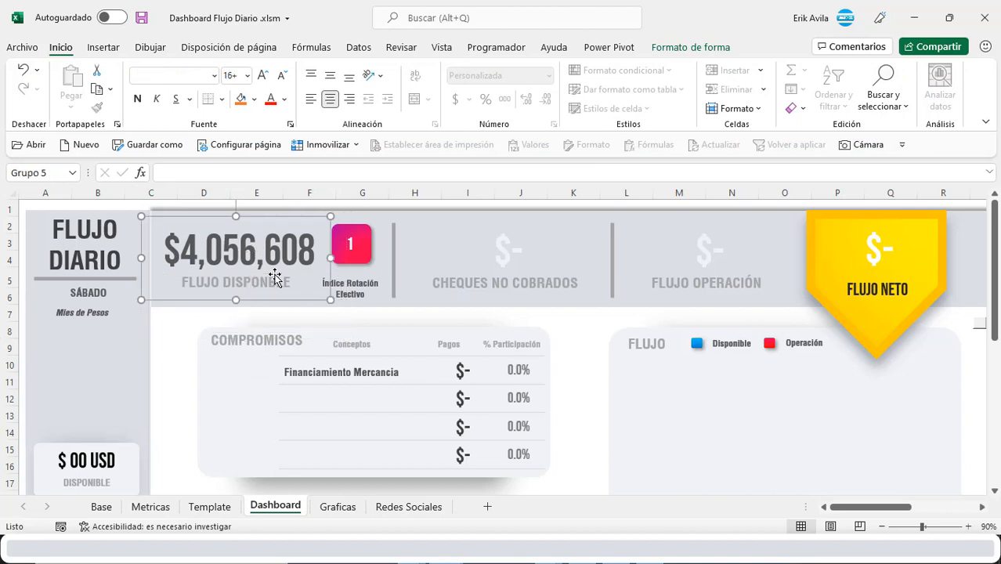
# Link the CHEQUES NO COBRADOS amount text box to cell X14, restore its formatting from a temporary duplicate and remove the duplicate.
pyautogui.click(488, 221)
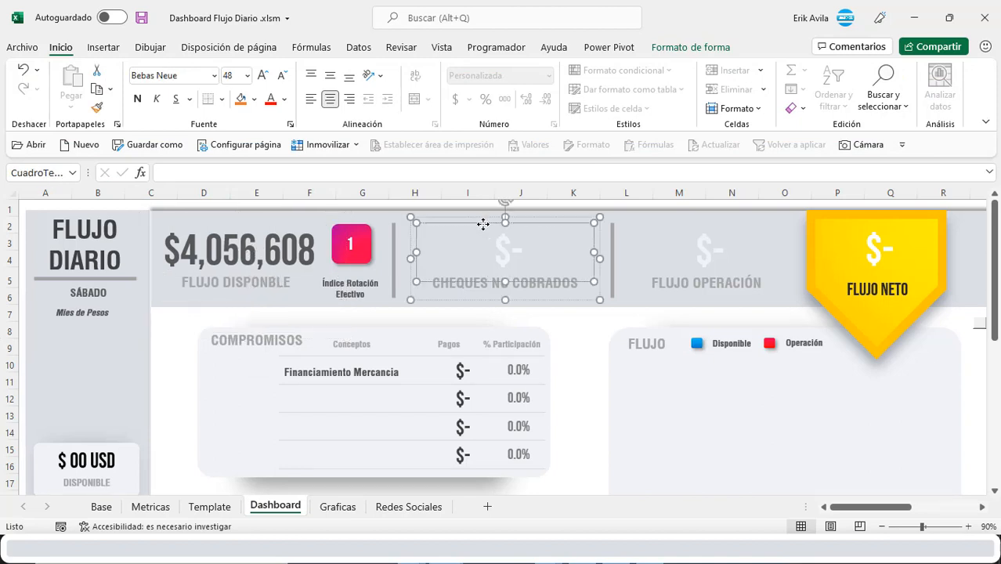
pyautogui.click(333, 178)
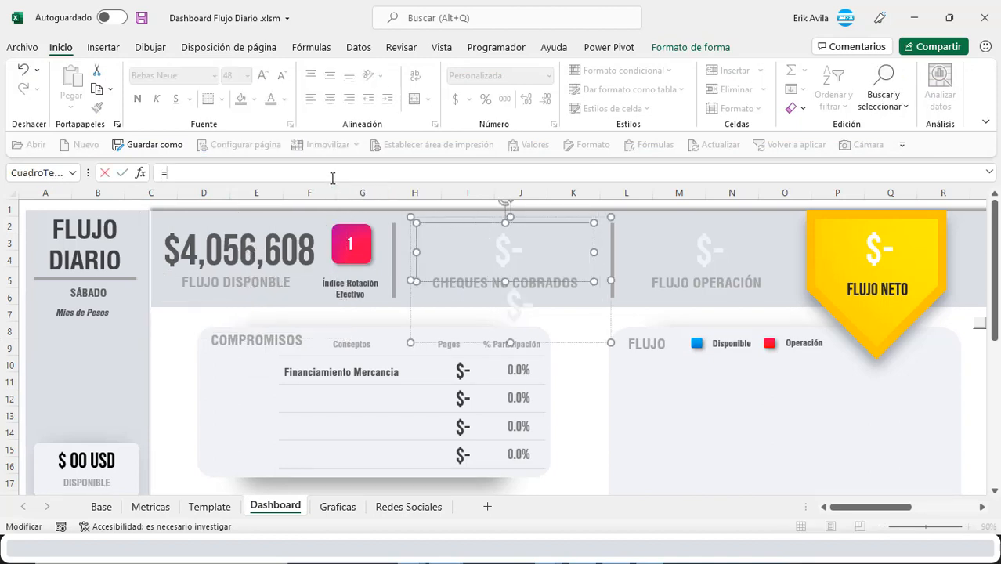
pyautogui.press('Return')
pyautogui.click(95, 106)
pyautogui.click(492, 241)
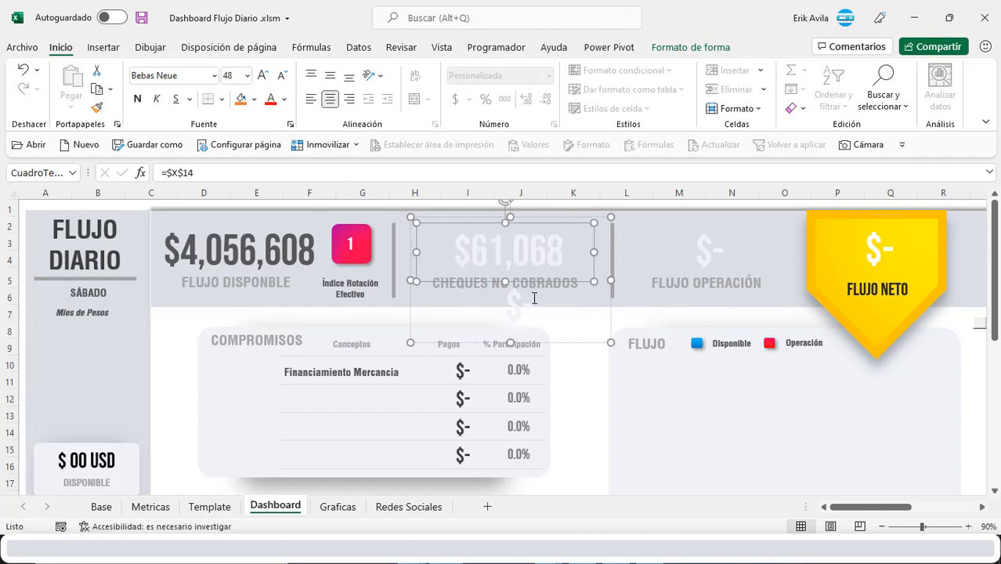
pyautogui.moveTo(558, 282); pyautogui.dragTo(739, 277)
# Link the FLUJO OPERACIÓN amount text box to cell X15 and reapply its original formatting from a temporary duplicate.
pyautogui.click(707, 235)
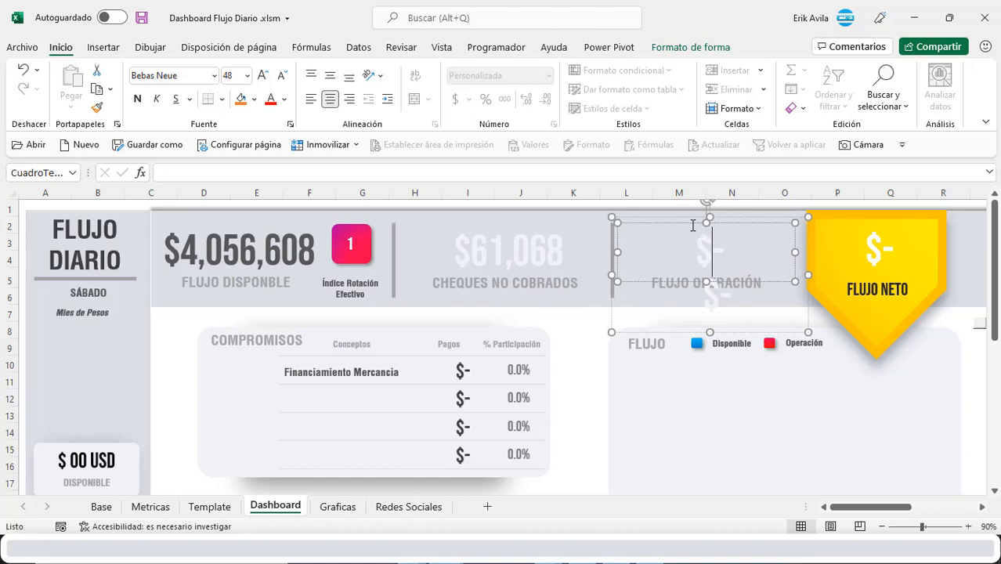
pyautogui.write('=')
pyautogui.hscroll(5, 804, 449)
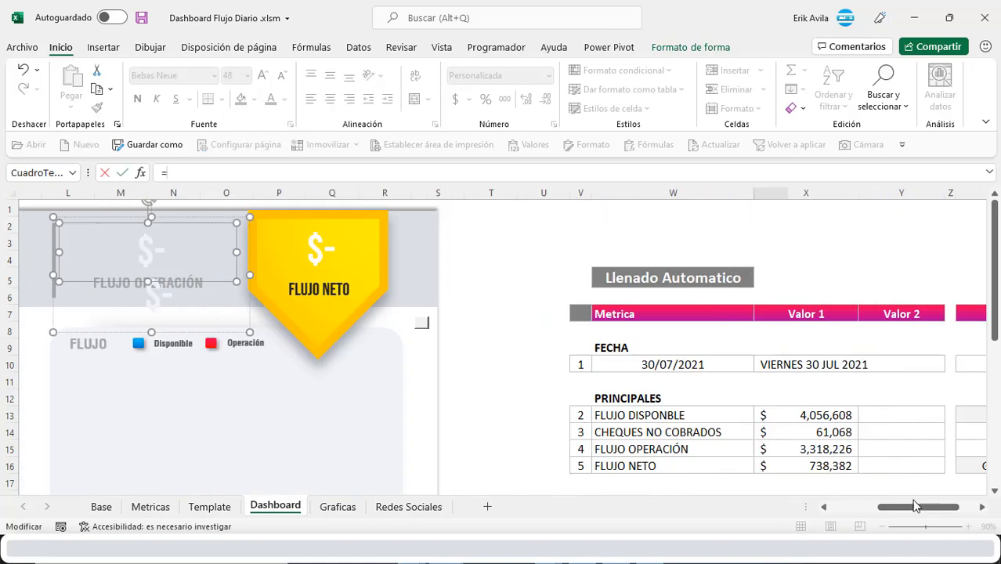
pyautogui.click(803, 449)
pyautogui.press('Return')
pyautogui.click(97, 107)
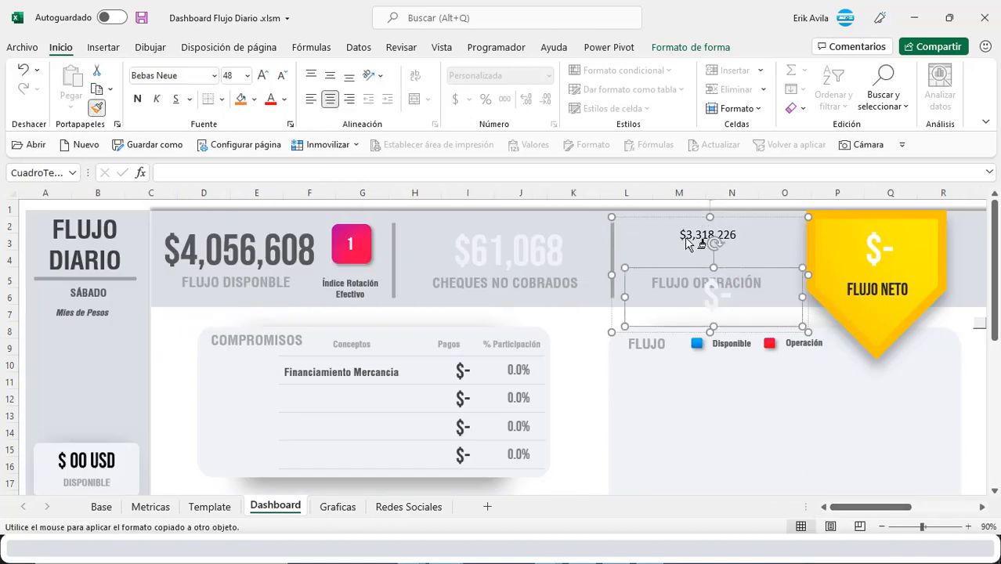
pyautogui.click(686, 244)
# Link the FLUJO NETO amount text box to cell X16, reapply its format from a duplicate placed below it and delete the duplicate.
pyautogui.click(884, 253)
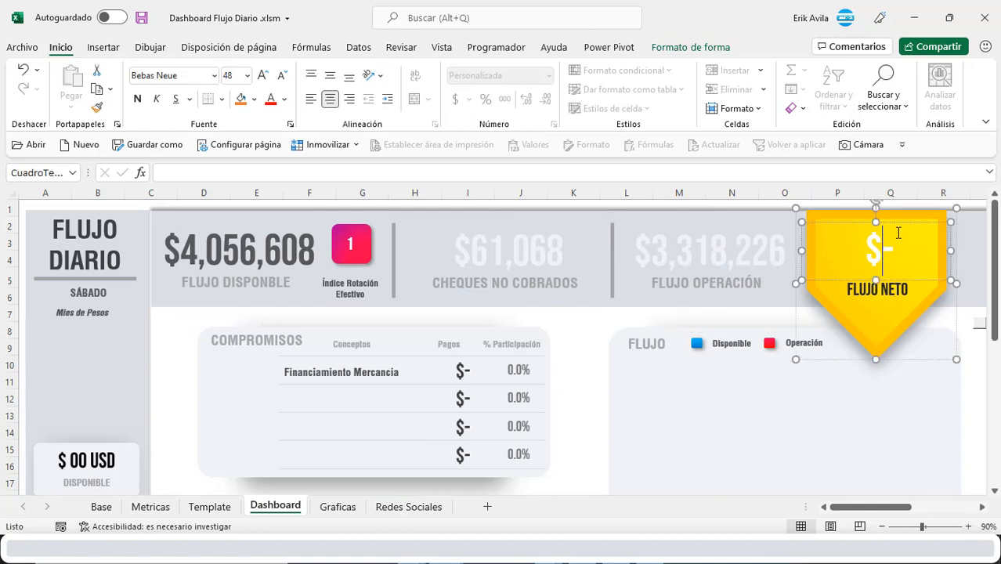
pyautogui.click(902, 220)
pyautogui.moveTo(901, 226); pyautogui.dragTo(893, 294)
pyautogui.click(262, 173)
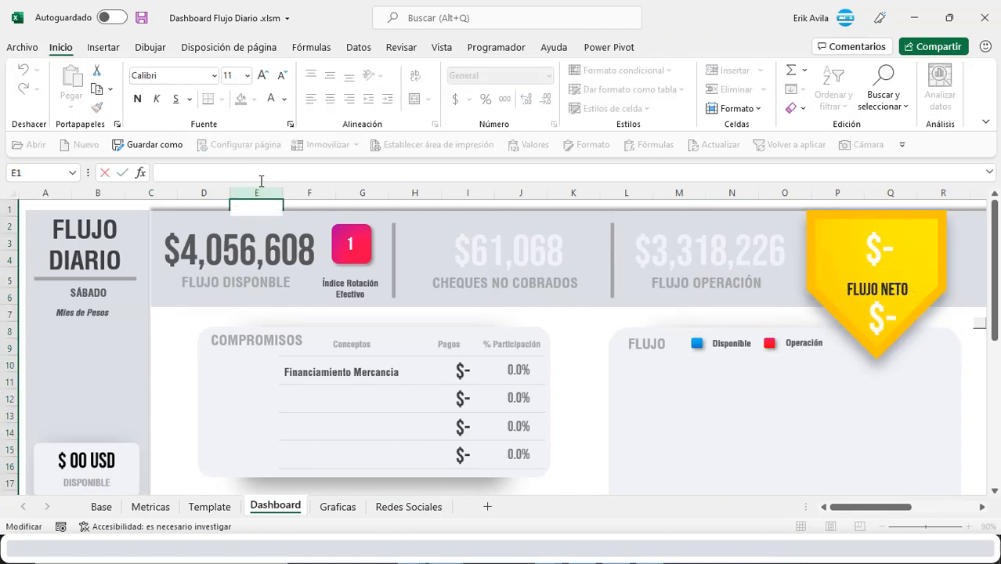
pyautogui.write('=')
pyautogui.hscroll(5, 781, 495)
pyautogui.click(807, 466)
pyautogui.press('Return')
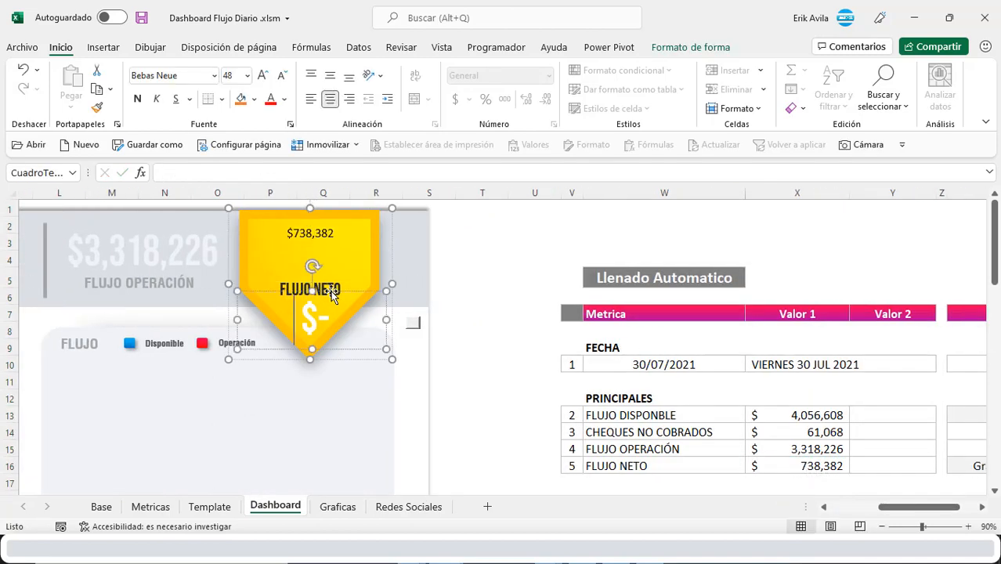
pyautogui.click(324, 291)
pyautogui.press('Delete')
# Review the COMPROMISOS rows in the Llenado Automatico table and the concept and payment text boxes in the COMPROMISOS card.
pyautogui.scroll(-2, 457, 339)
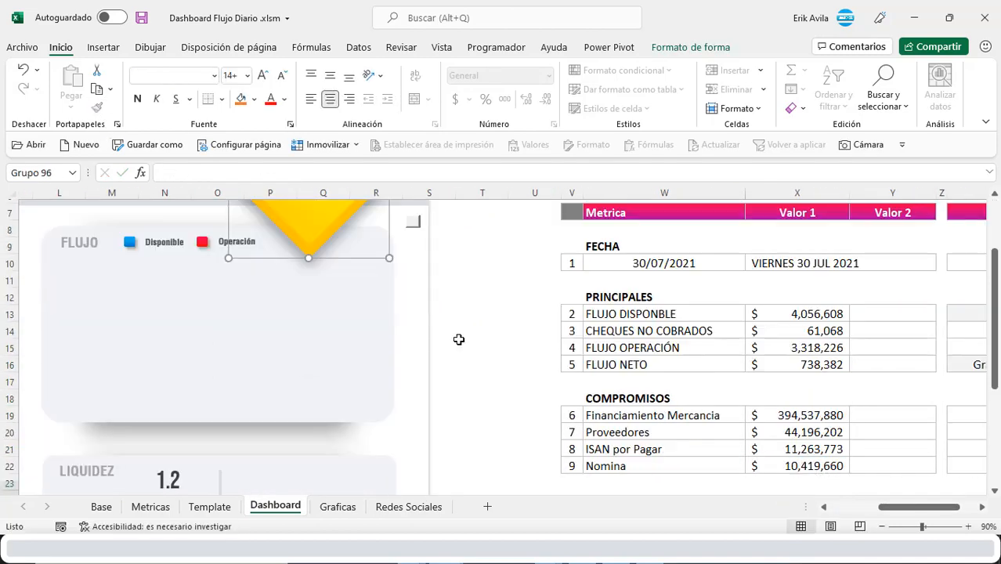
pyautogui.scroll(2, 457, 339)
pyautogui.moveTo(901, 507); pyautogui.dragTo(852, 507)
pyautogui.click(94, 370)
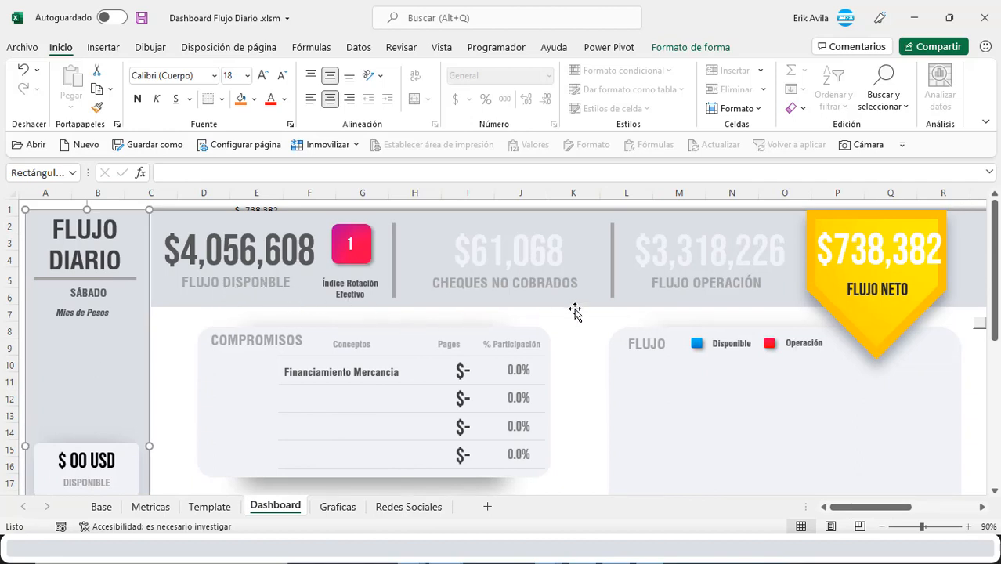
pyautogui.scroll(-1, 575, 312)
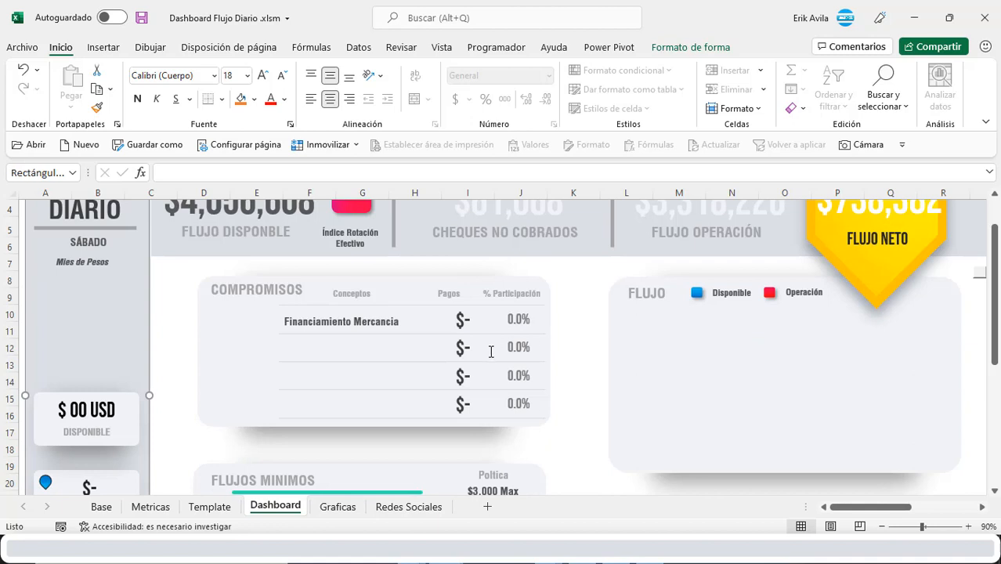
pyautogui.click(356, 323)
pyautogui.click(356, 354)
pyautogui.click(358, 380)
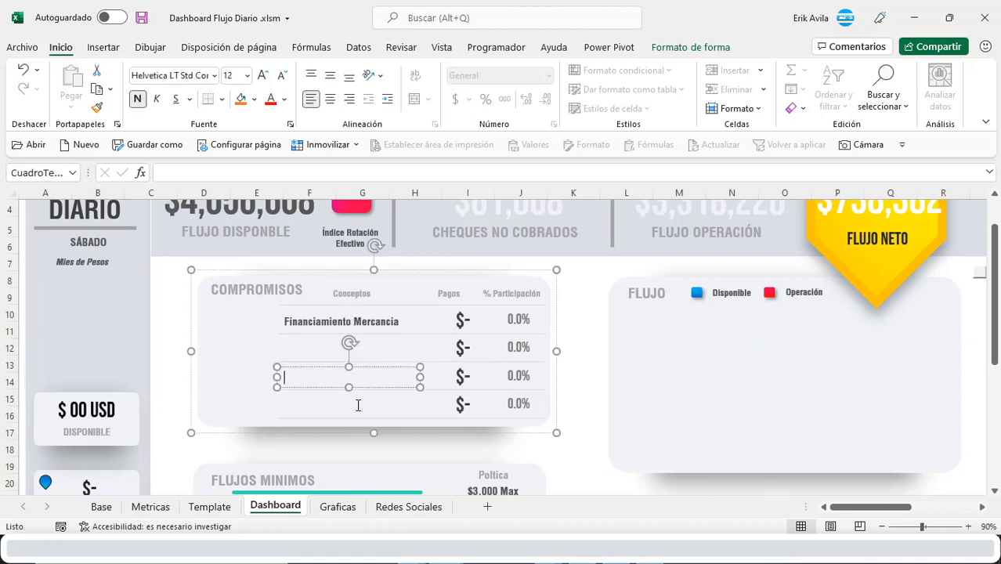
pyautogui.click(358, 405)
pyautogui.click(370, 322)
pyautogui.click(464, 320)
pyautogui.click(377, 315)
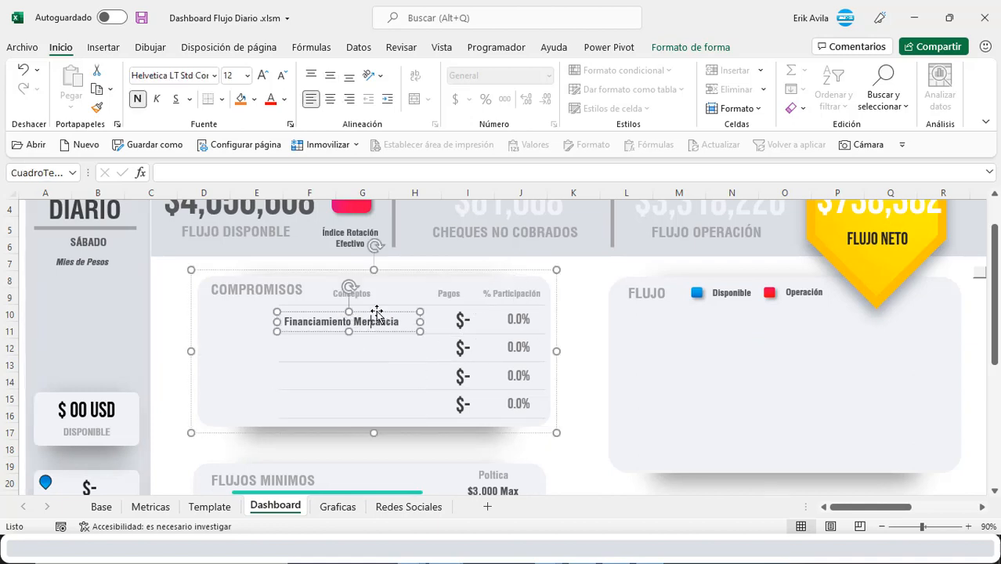
pyautogui.scroll(1, 377, 312)
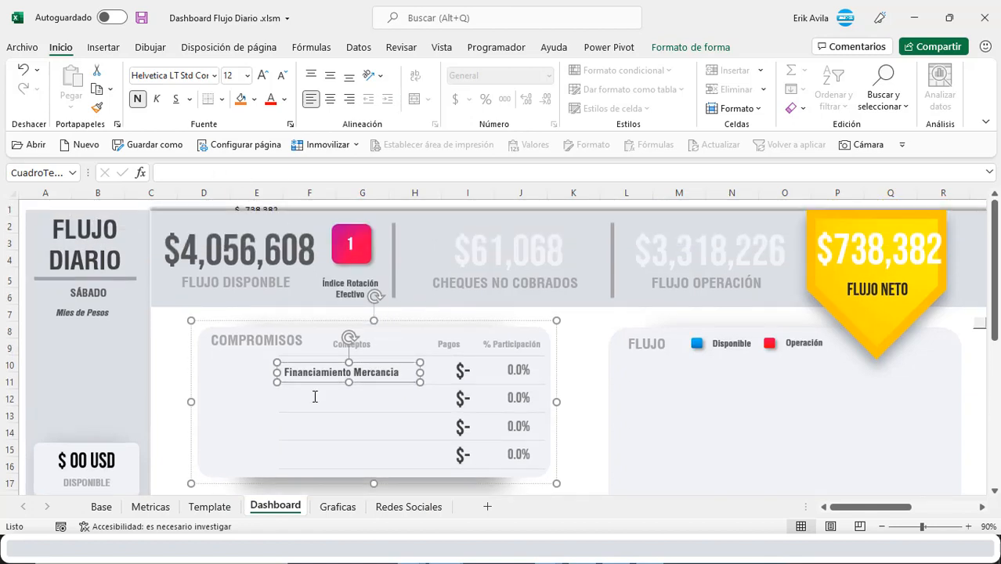
# Duplicate the Financiamiento Mercancia text box beside the COMPROMISOS card as a format reference and link the original to cell W19.
pyautogui.moveTo(325, 371); pyautogui.dragTo(184, 372)
pyautogui.click(334, 366)
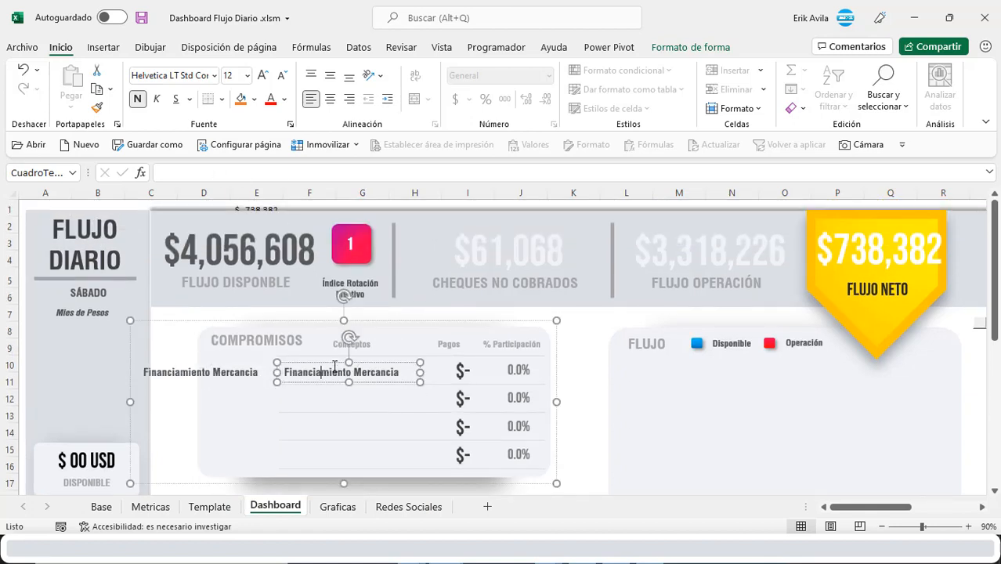
pyautogui.click(224, 174)
pyautogui.write('=')
pyautogui.scroll(-3, 711, 376)
pyautogui.click(709, 380)
pyautogui.press('Return')
pyautogui.moveTo(860, 508); pyautogui.dragTo(781, 510)
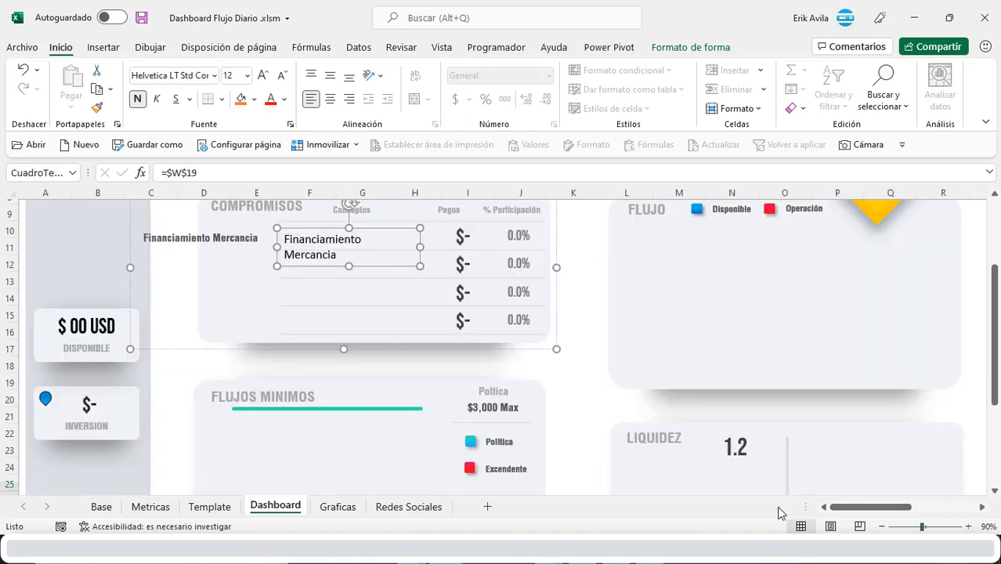
# Copy the bold label format onto the Financiamiento Mercancia text box in COMPROMISOS and delete the spare label beside it.
pyautogui.click(232, 234)
pyautogui.click(97, 107)
pyautogui.click(306, 242)
pyautogui.click(248, 237)
pyautogui.press('Delete')
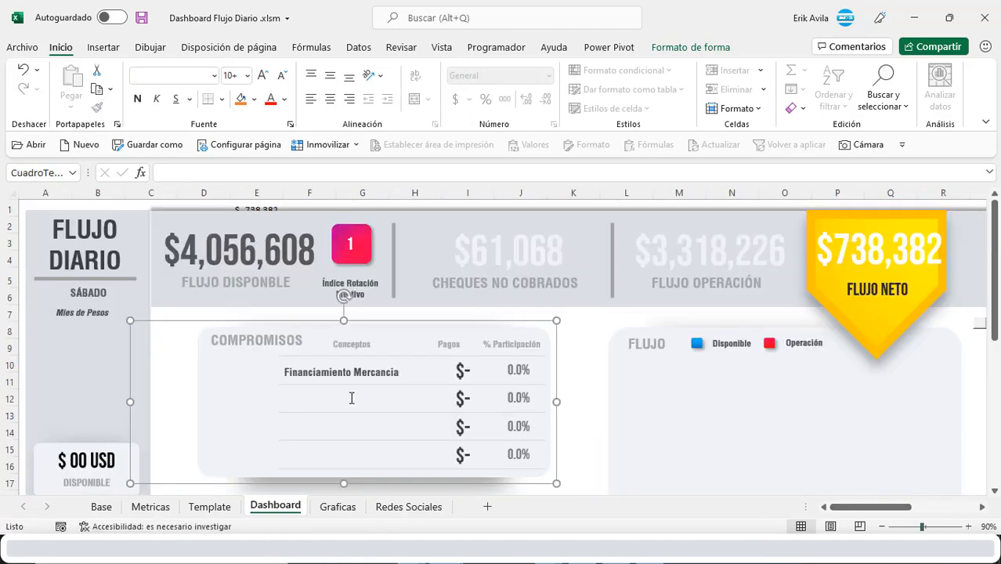
# Link the second Conceptos text box in COMPROMISOS to the Proveedores cell W20.
pyautogui.click(352, 398)
pyautogui.click(250, 174)
pyautogui.write('=')
pyautogui.moveTo(902, 507); pyautogui.dragTo(940, 507)
pyautogui.scroll(-3, 721, 382)
pyautogui.click(721, 381)
pyautogui.press('Return')
# Link the third Conceptos text box to the ISAN por Pagar cell W21.
pyautogui.click(346, 275)
pyautogui.click(257, 170)
pyautogui.write('=')
pyautogui.click(707, 399)
# Link the fourth Conceptos text box to the Nomina cell W22.
pyautogui.click(347, 303)
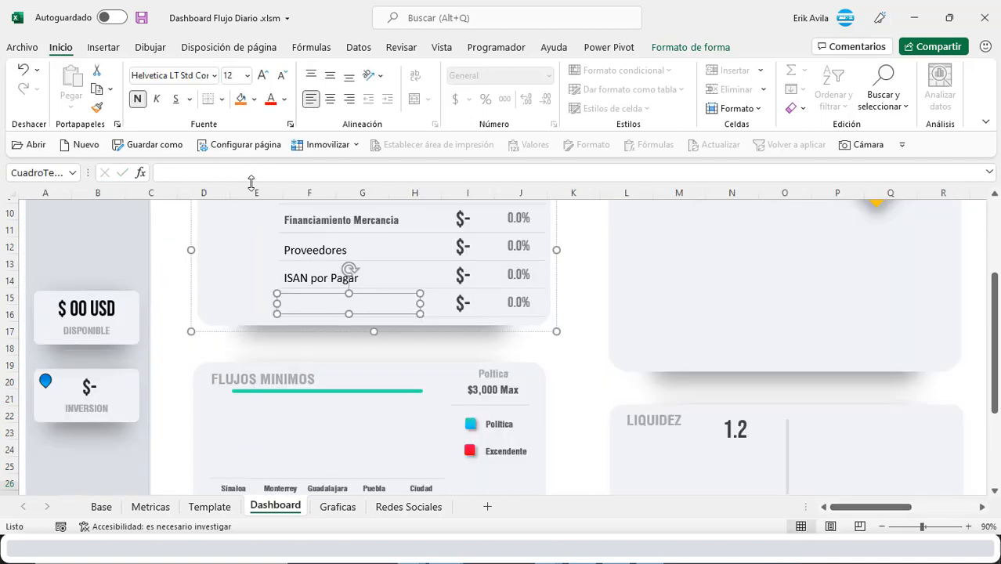
pyautogui.click(266, 170)
pyautogui.write('=')
pyautogui.moveTo(844, 507); pyautogui.dragTo(892, 508)
pyautogui.click(525, 415)
pyautogui.press('Return')
pyautogui.scroll(2, 376, 329)
# Copy the Financiamiento Mercancia label's format to the Proveedores, ISAN por Pagar and Nomina labels.
pyautogui.click(365, 321)
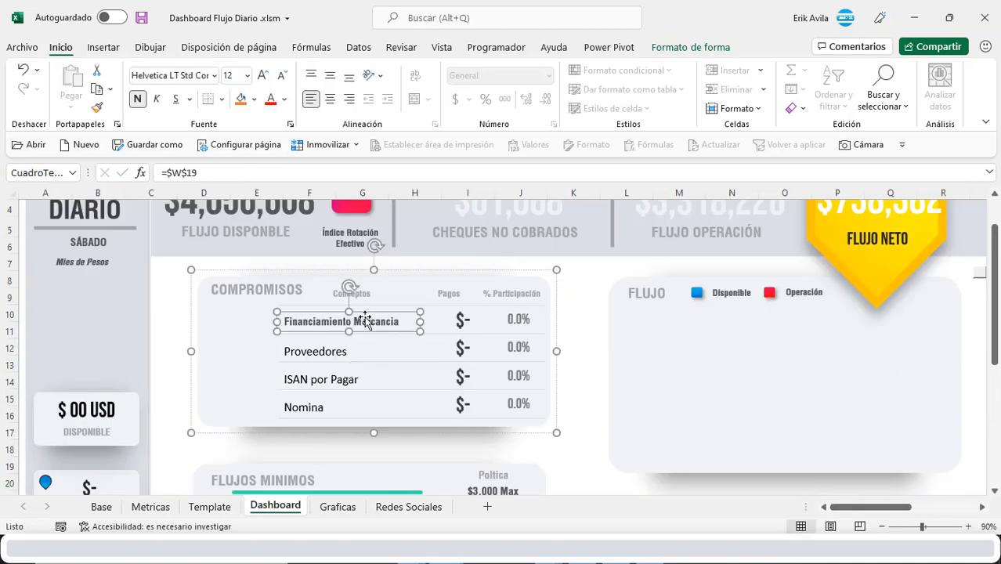
pyautogui.click(98, 108)
pyautogui.click(315, 352)
pyautogui.click(97, 108)
pyautogui.click(316, 382)
pyautogui.click(97, 108)
pyautogui.click(295, 409)
# Link the Pagos text box of Financiamiento Mercancia to cell X19.
pyautogui.click(455, 323)
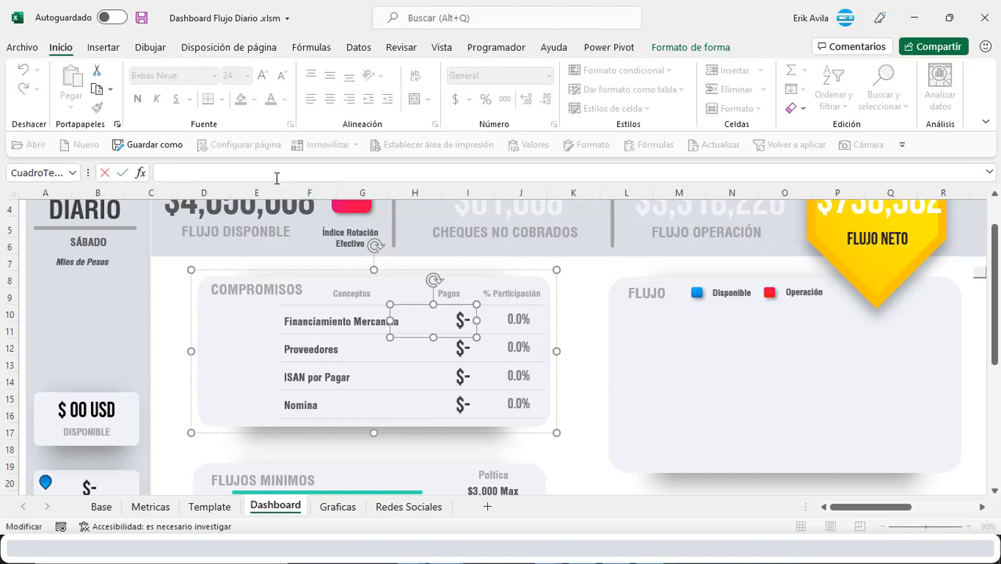
pyautogui.write('=')
pyautogui.moveTo(888, 507); pyautogui.dragTo(928, 508)
pyautogui.scroll(-1, 939, 493)
pyautogui.click(793, 418)
pyautogui.press('Return')
# Link the Pagos text box of Proveedores to cell X20.
pyautogui.click(439, 298)
pyautogui.write('=')
pyautogui.click(660, 432)
pyautogui.press('Return')
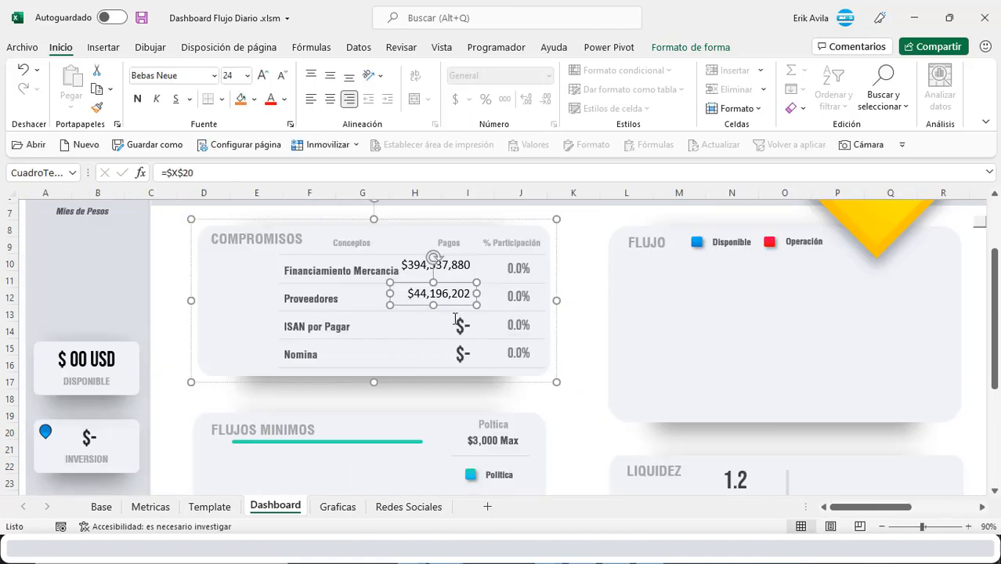
# Link the Pagos text box of ISAN por Pagar to its Valor 1 cell X21.
pyautogui.click(445, 267)
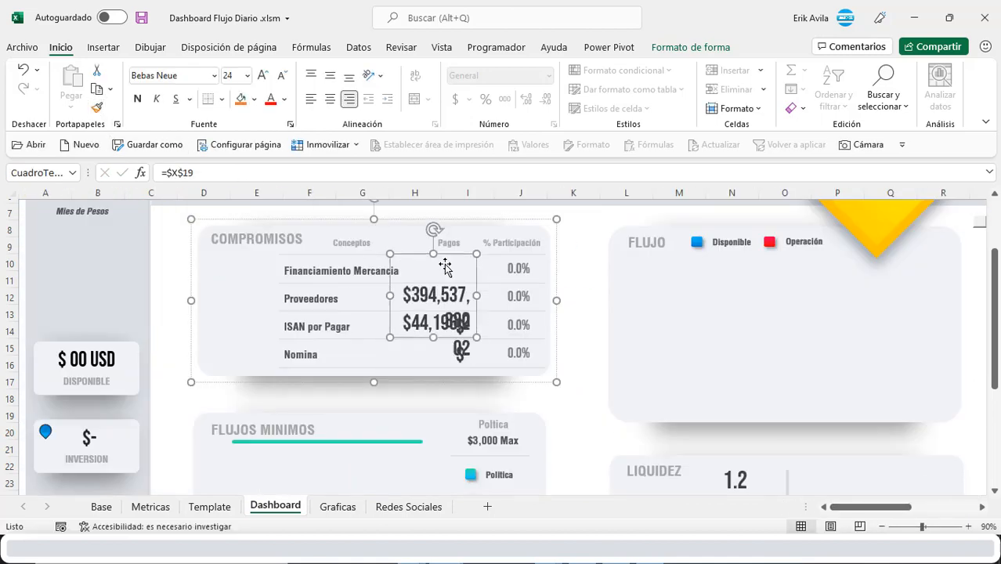
pyautogui.click(477, 323)
pyautogui.click(463, 315)
pyautogui.click(223, 173)
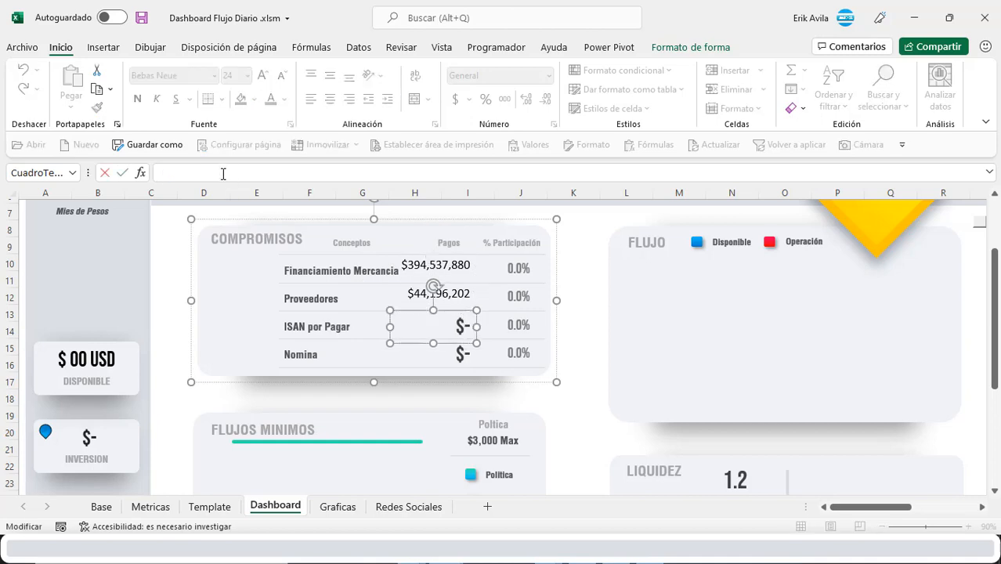
# Express Financiamiento Mercancia in thousands by changing the formula in X19 to =+Metricas!O8/1000.
pyautogui.click(448, 265)
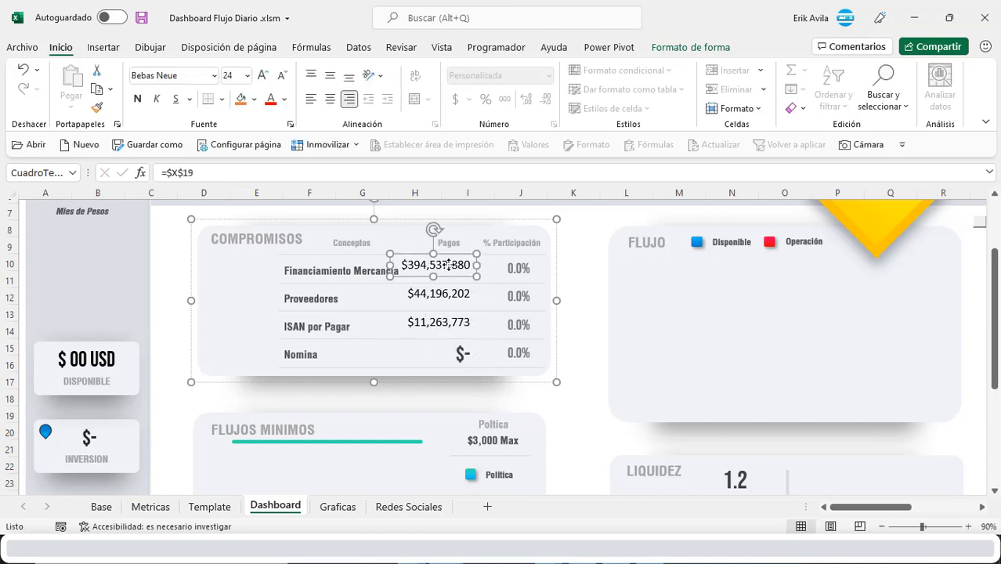
pyautogui.moveTo(859, 509); pyautogui.dragTo(916, 512)
pyautogui.click(703, 415)
pyautogui.click(304, 170)
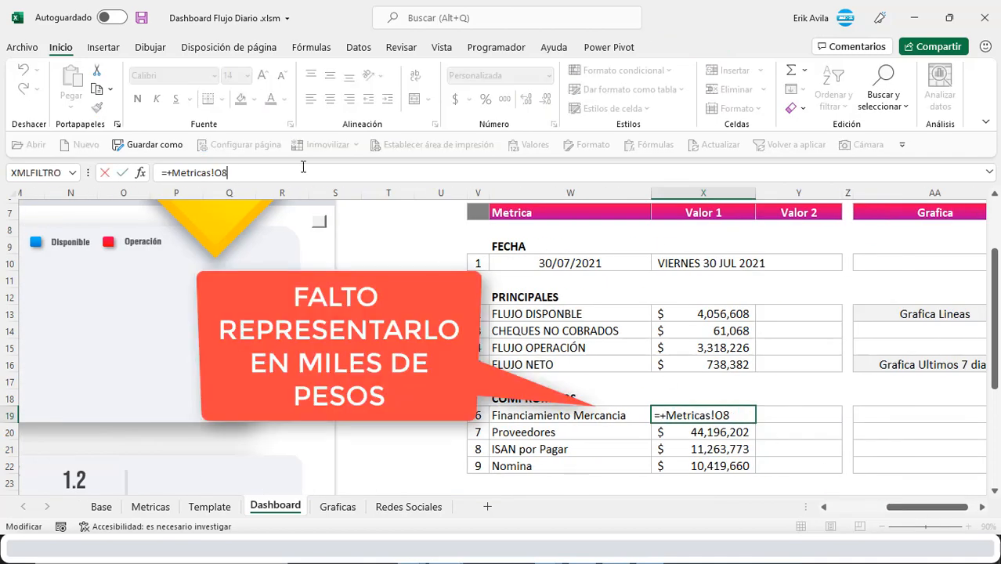
pyautogui.write('/1000')
pyautogui.press('Return')
pyautogui.press('Up')
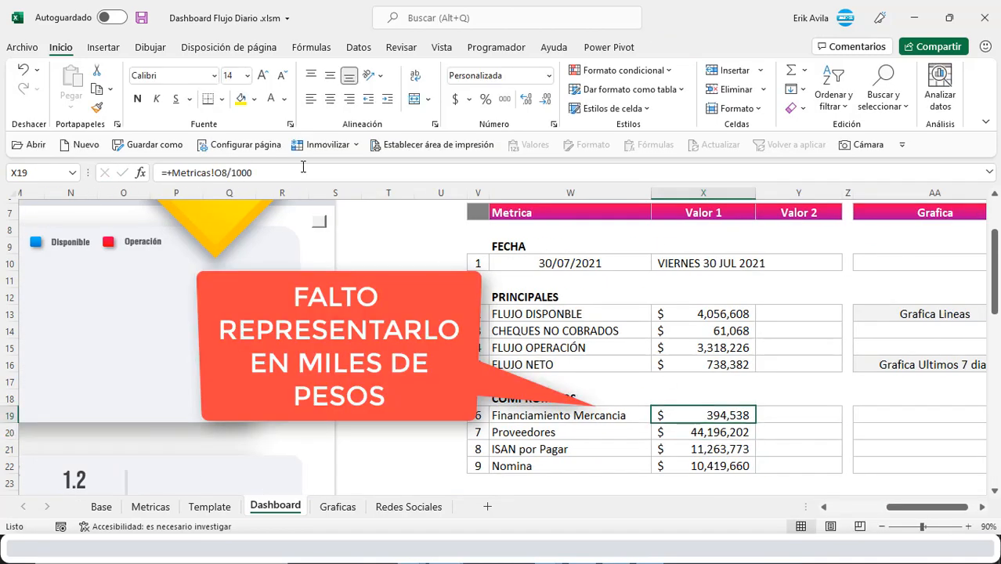
# Copy the X19 formula to the Proveedores, ISAN por Pagar and Nomina cells X20:X22.
pyautogui.hotkey('ctrl', 'c')
pyautogui.hotkey('shift', 'Down')
pyautogui.hotkey('shift', 'Down')
pyautogui.hotkey('shift', 'Down')
pyautogui.rightClick(730, 445)
pyautogui.click(766, 112)
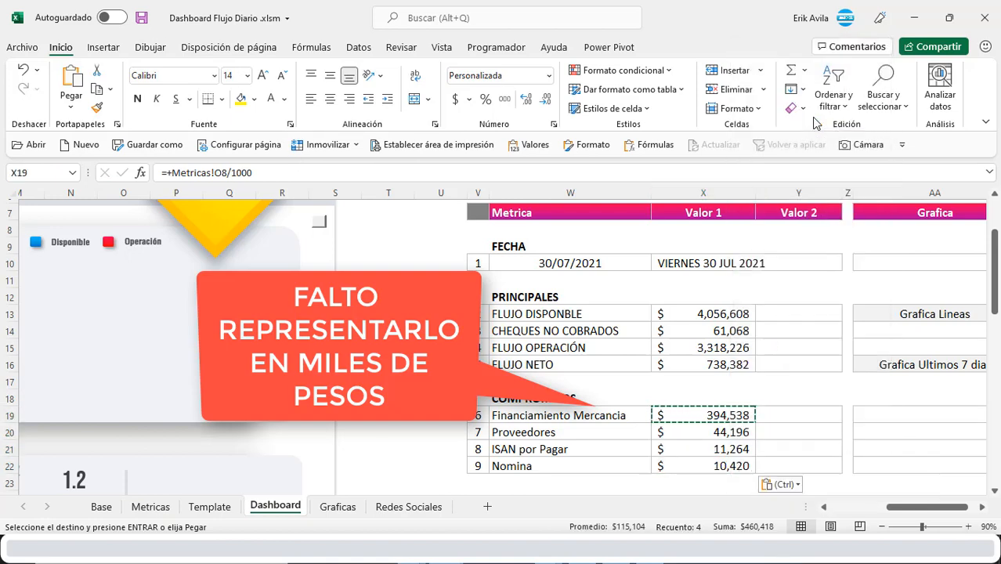
pyautogui.press('Escape')
# Copy the formula of W19 into Y19:Y22, pasting formulas only, to fill the participation percentages.
pyautogui.click(640, 417)
pyautogui.hotkey('ctrl', 'c')
pyautogui.moveTo(790, 415); pyautogui.dragTo(800, 461)
pyautogui.rightClick(799, 461)
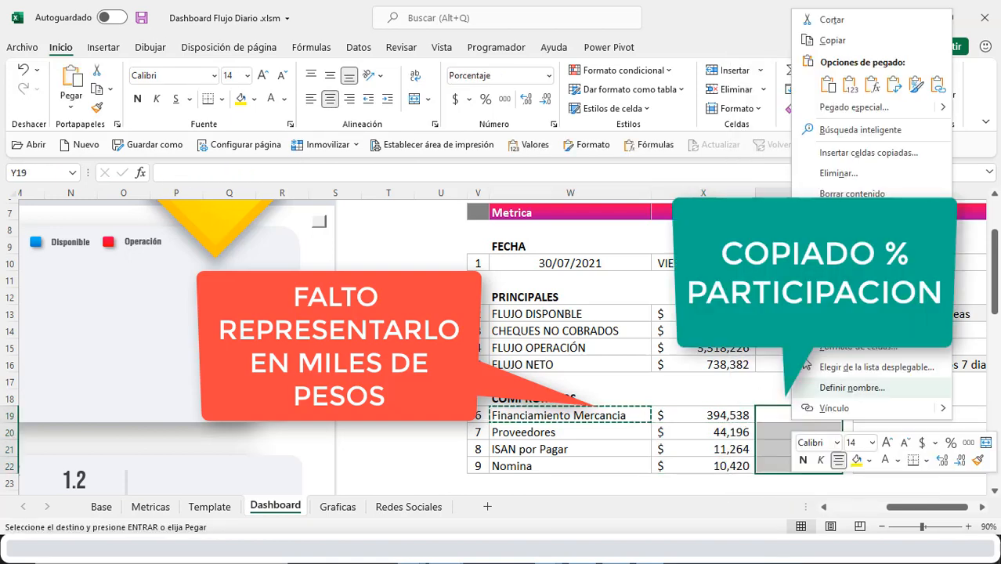
pyautogui.click(874, 85)
pyautogui.click(726, 413)
pyautogui.press('Escape')
# Copy the Nomina payment box's format to the Financiamiento Mercancia, Proveedores and ISAN por Pagar payment amounts.
pyautogui.moveTo(907, 507); pyautogui.dragTo(855, 496)
pyautogui.click(419, 353)
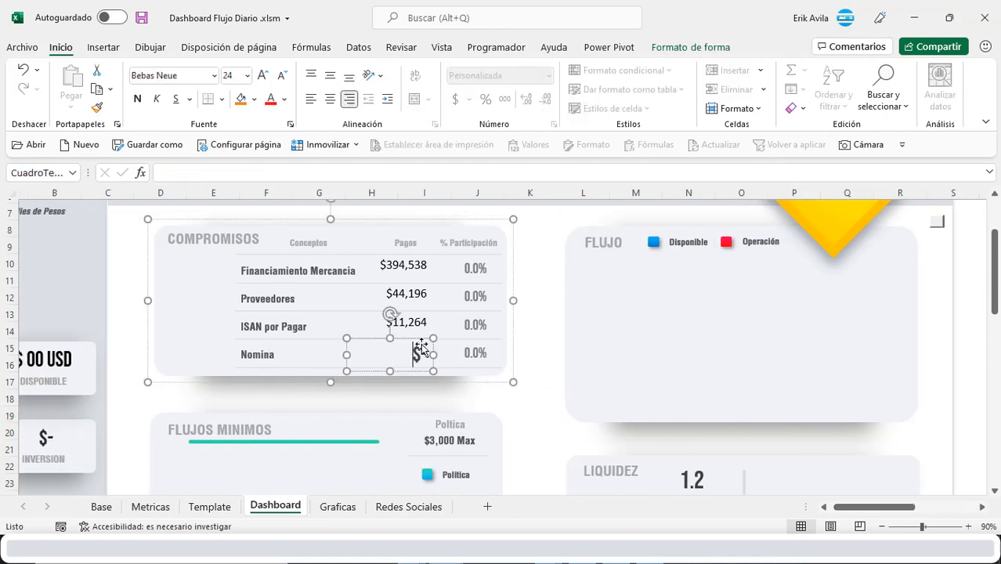
pyautogui.click(96, 108)
pyautogui.click(387, 268)
pyautogui.click(96, 108)
pyautogui.click(400, 296)
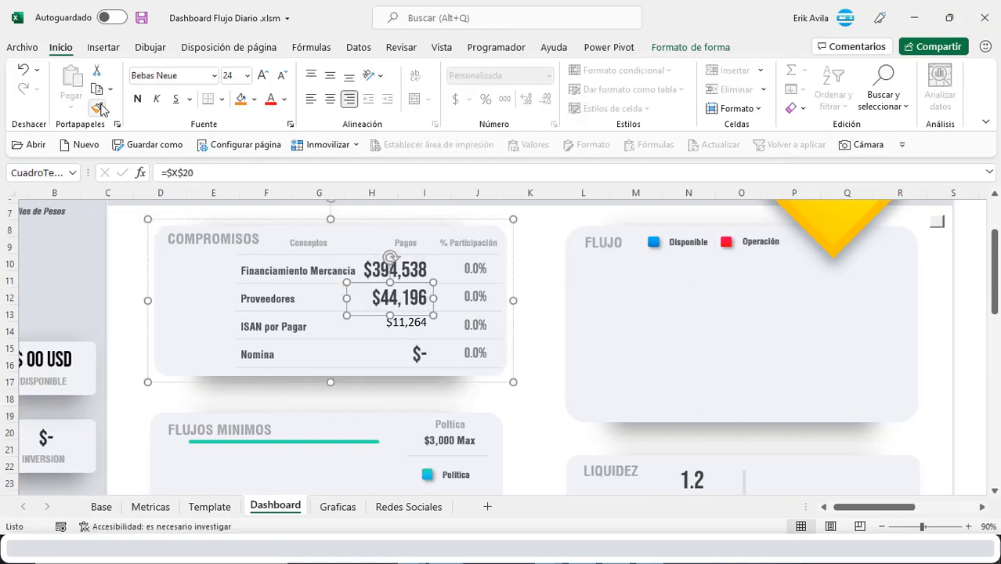
pyautogui.click(96, 107)
pyautogui.click(400, 325)
# Link the Pagos text box of Nomina to its Valor 1 cell X22.
pyautogui.click(423, 349)
pyautogui.click(212, 170)
pyautogui.write('=')
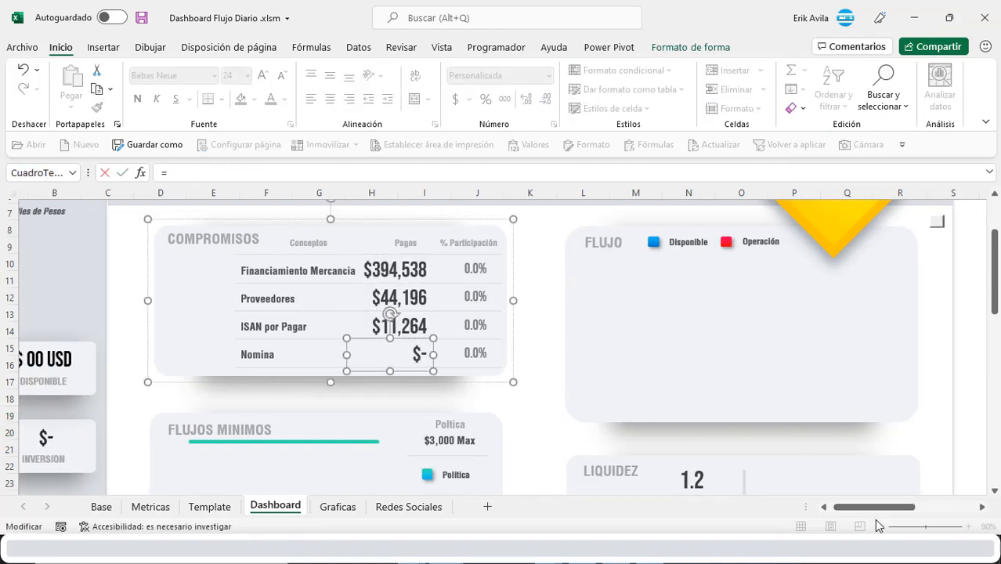
pyautogui.moveTo(876, 508); pyautogui.dragTo(927, 508)
pyautogui.click(760, 468)
pyautogui.press('Return')
# Copy the ISAN por Pagar payment's format to the Nomina payment.
pyautogui.click(443, 326)
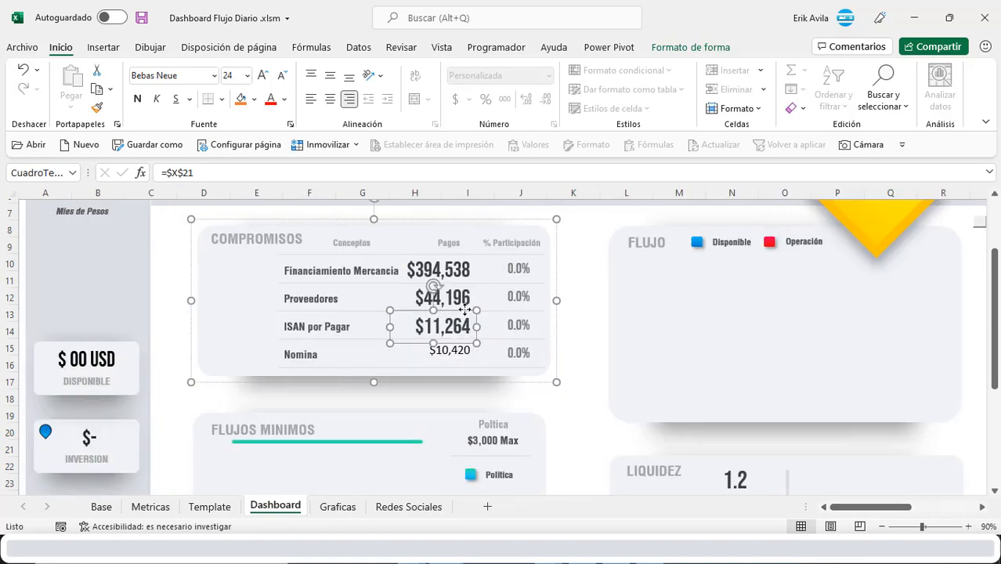
pyautogui.click(96, 108)
pyautogui.click(442, 354)
# Link the % Participación text box of Financiamiento Mercancia to cell Y19.
pyautogui.click(506, 269)
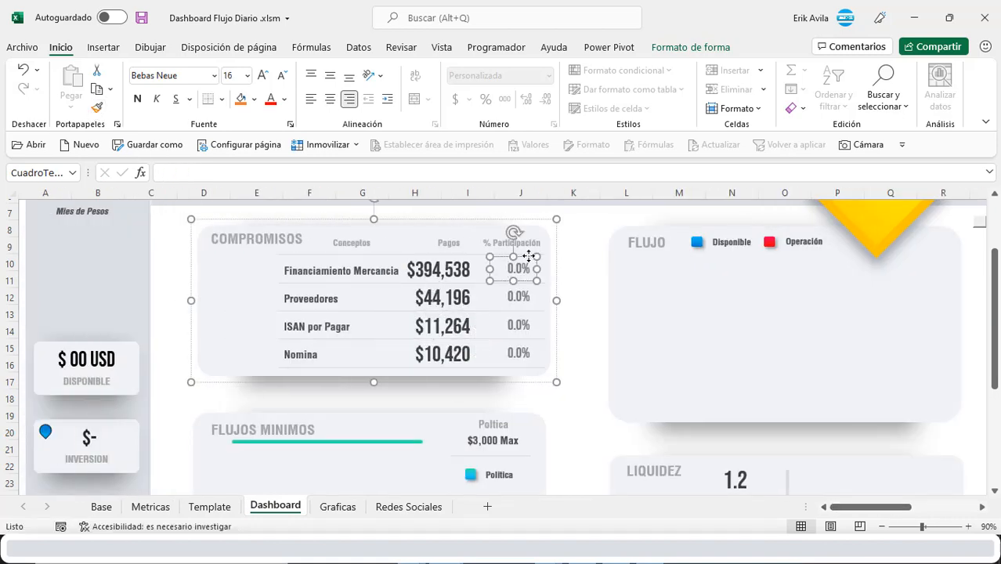
pyautogui.click(290, 173)
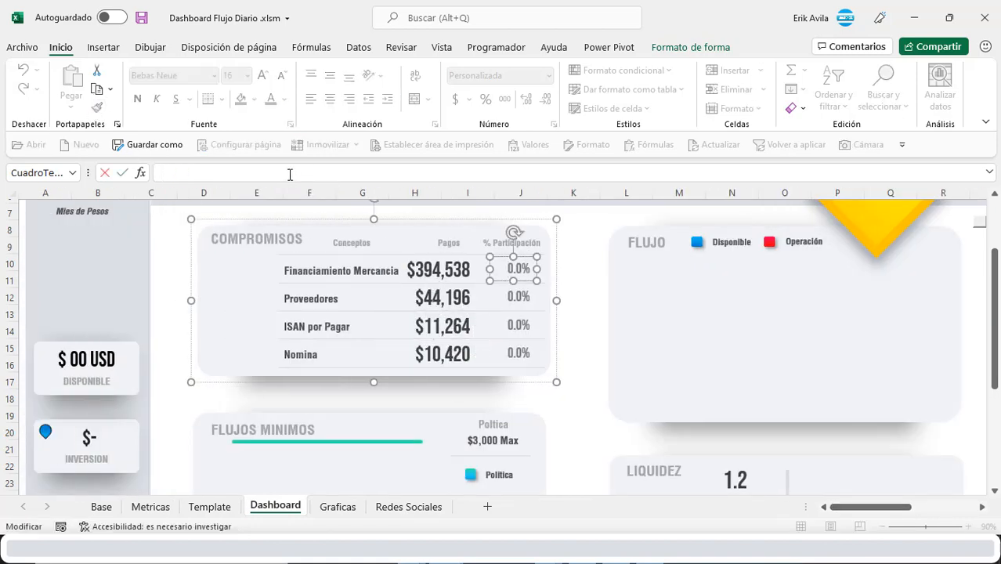
pyautogui.write('=')
pyautogui.moveTo(870, 507)
pyautogui.mouseDown()
pyautogui.moveTo(934, 507)
pyautogui.moveTo(862, 509)
pyautogui.moveTo(933, 508)
pyautogui.moveTo(870, 507)
pyautogui.mouseUp()
pyautogui.click(703, 416)
pyautogui.press('Return')
# Link the % Participación text box of Proveedores to its Valor 2 cell Y20.
pyautogui.click(514, 297)
pyautogui.click(290, 173)
pyautogui.write('=')
pyautogui.click(727, 369)
pyautogui.press('Return')
# Link the % Participación text box of ISAN por Pagar to cell Y21.
pyautogui.click(517, 325)
pyautogui.click(290, 174)
pyautogui.write('=')
pyautogui.click(708, 448)
pyautogui.press('Return')
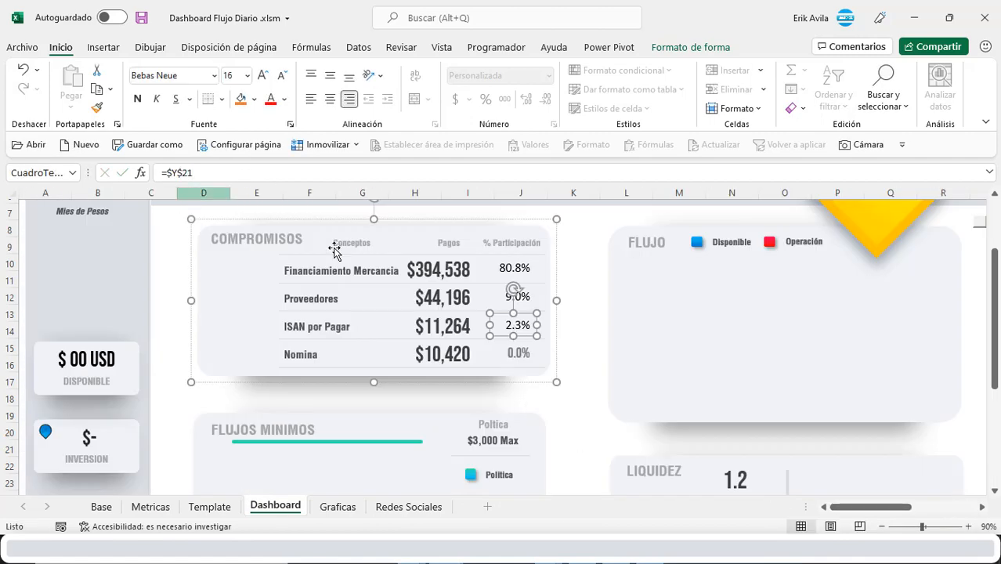
# Copy the Nomina percentage box's format to the three participation percentages above it.
pyautogui.click(509, 348)
pyautogui.click(97, 107)
pyautogui.click(510, 271)
pyautogui.click(97, 107)
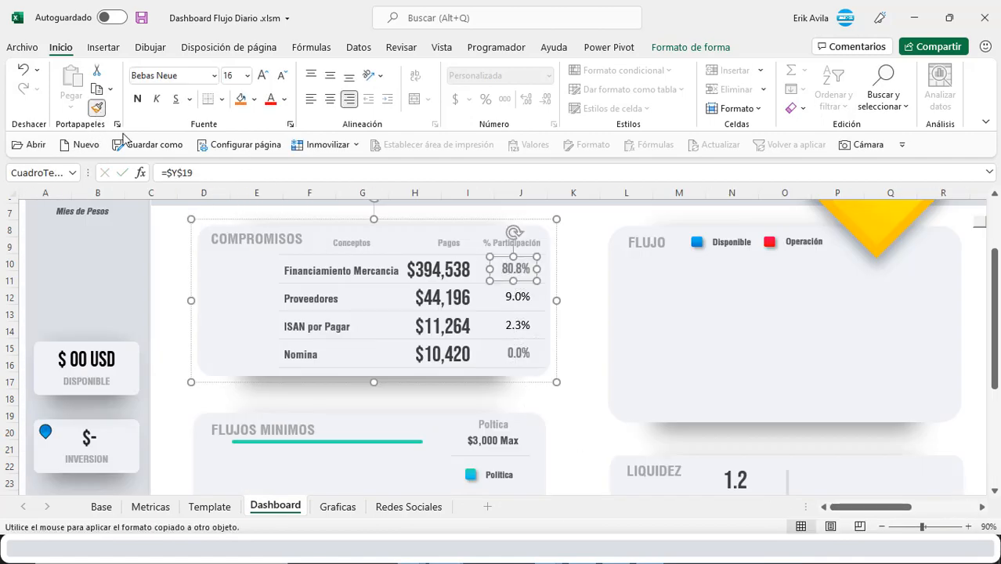
pyautogui.click(514, 297)
pyautogui.click(99, 108)
pyautogui.click(514, 325)
# Link the % Participación text box of Nomina to its Valor 2 cell Y22.
pyautogui.click(514, 355)
pyautogui.click(282, 173)
pyautogui.write('=')
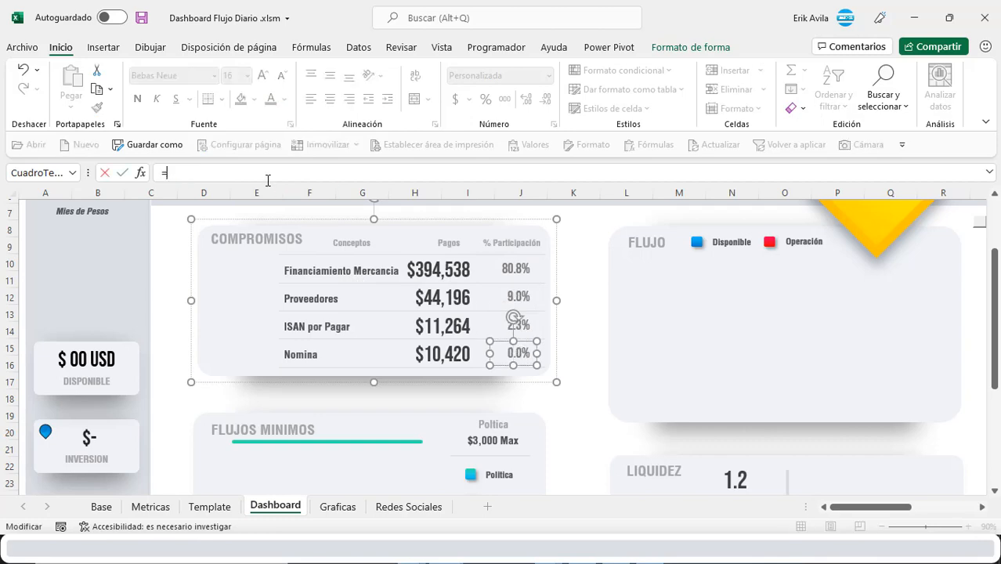
pyautogui.moveTo(870, 507)
pyautogui.mouseDown()
pyautogui.moveTo(938, 508)
pyautogui.moveTo(857, 510)
pyautogui.mouseUp()
pyautogui.click(738, 466)
pyautogui.press('Return')
# Copy the Financiamiento Mercancia percentage's format to the Nomina percentage and deselect the box.
pyautogui.click(512, 268)
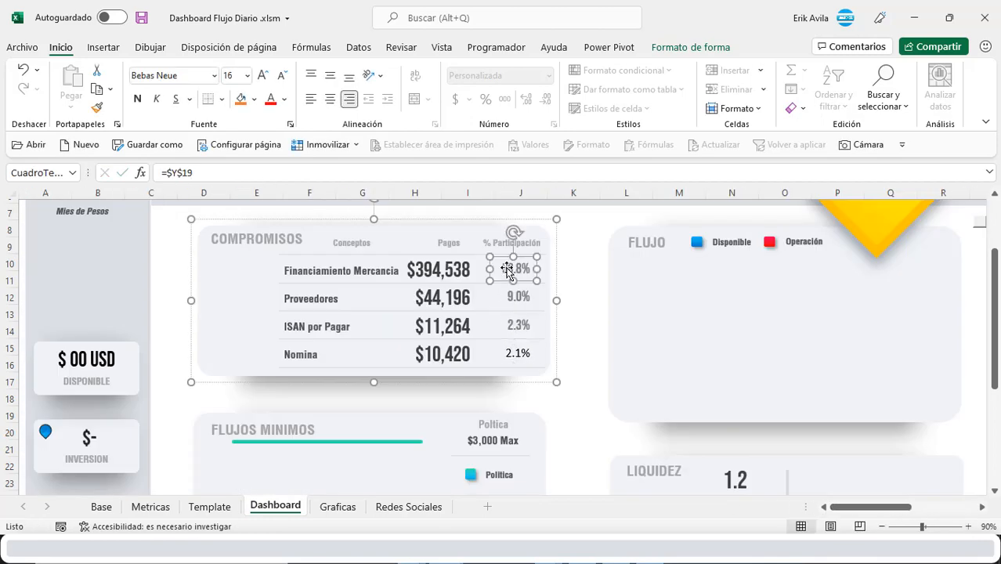
pyautogui.click(510, 360)
pyautogui.click(161, 284)
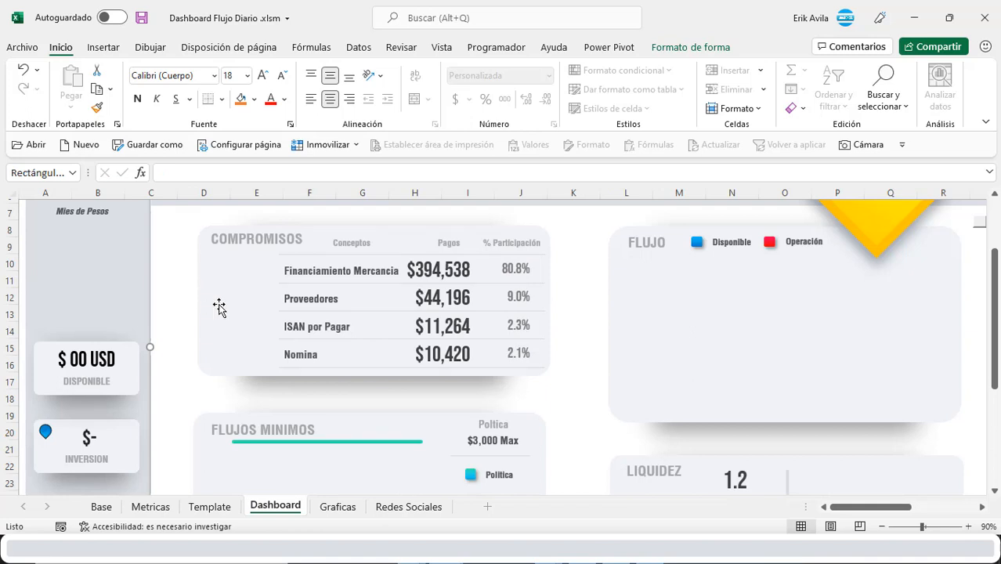
# Link the USD amount on the DISPONIBLE card to the DOLARES value under COMPLEMENTOS.
pyautogui.click(99, 367)
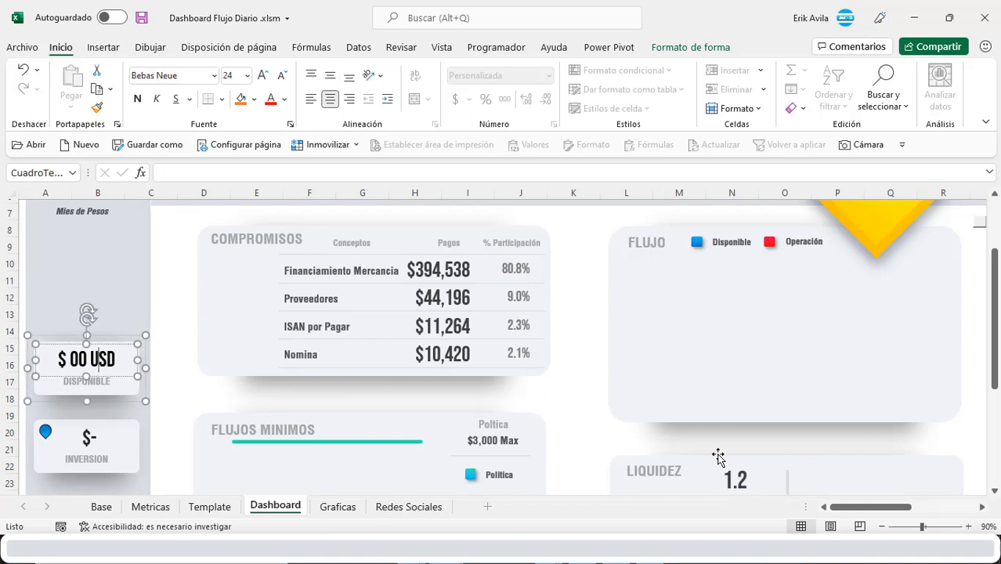
pyautogui.scroll(-3, 893, 508)
pyautogui.moveTo(894, 507); pyautogui.dragTo(826, 496)
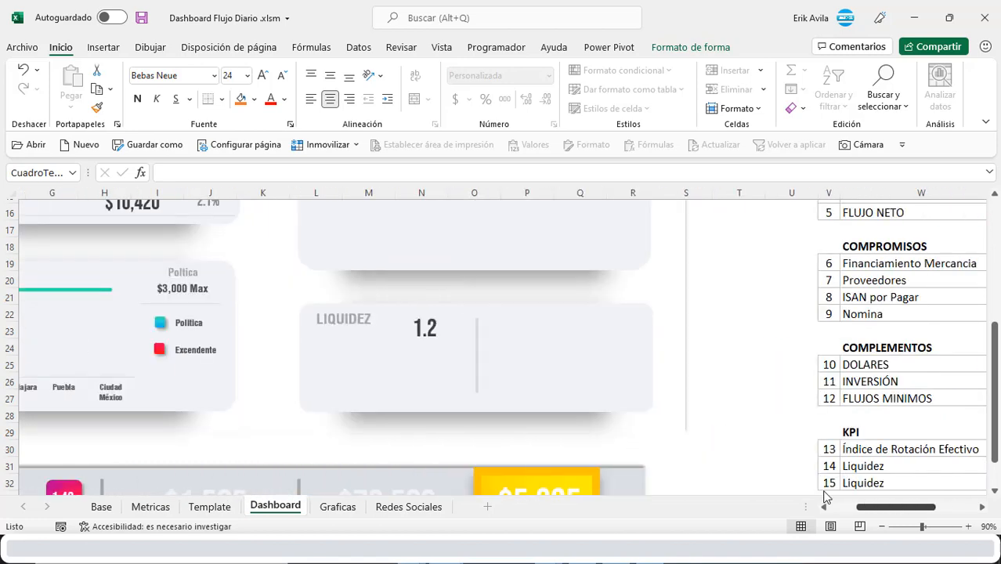
pyautogui.scroll(2, 142, 313)
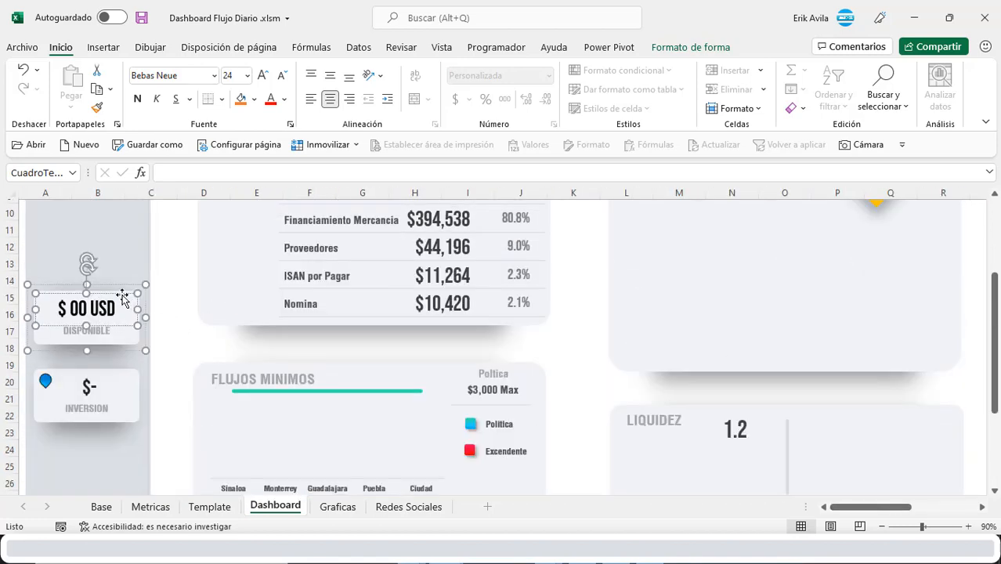
# Link the amount on the INVERSION card to the INVERSIÓN value in cell X26.
pyautogui.moveTo(121, 294); pyautogui.dragTo(116, 373)
pyautogui.click(196, 172)
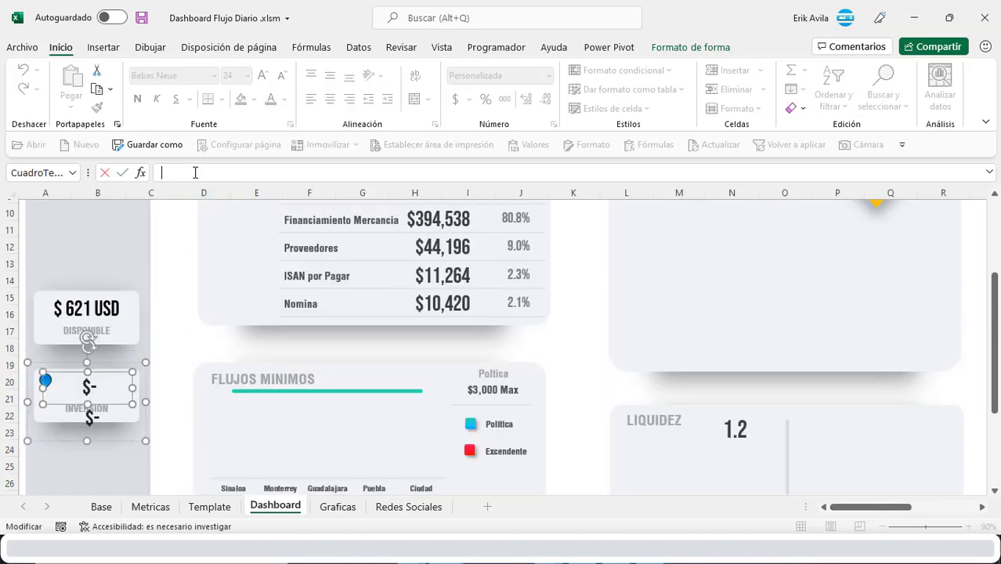
pyautogui.write('=')
pyautogui.moveTo(907, 508); pyautogui.dragTo(857, 507)
pyautogui.click(789, 480)
pyautogui.press('Return')
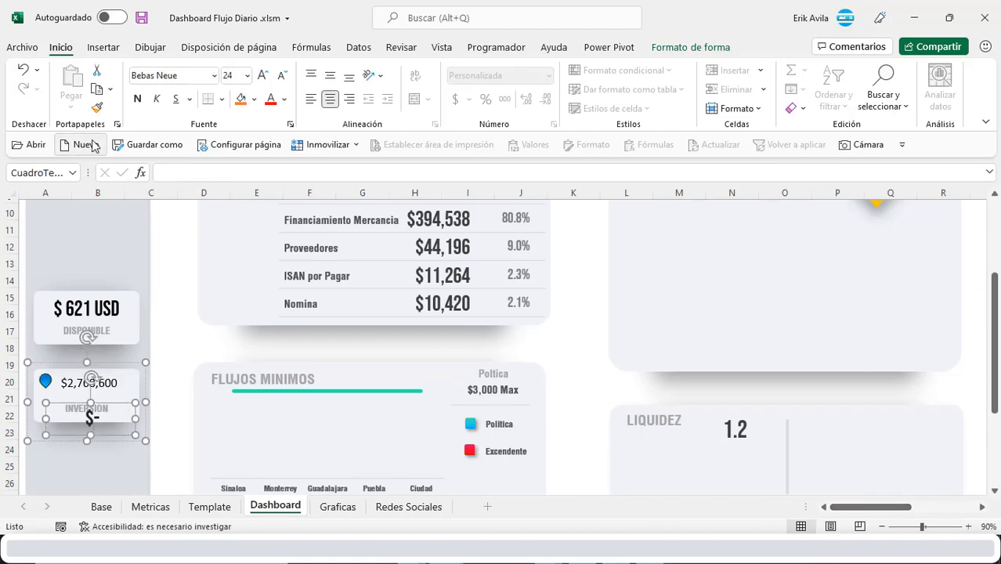
# Copy the spare $- box's format onto the INVERSION amount and remove the spare box.
pyautogui.moveTo(90, 415); pyautogui.dragTo(94, 389)
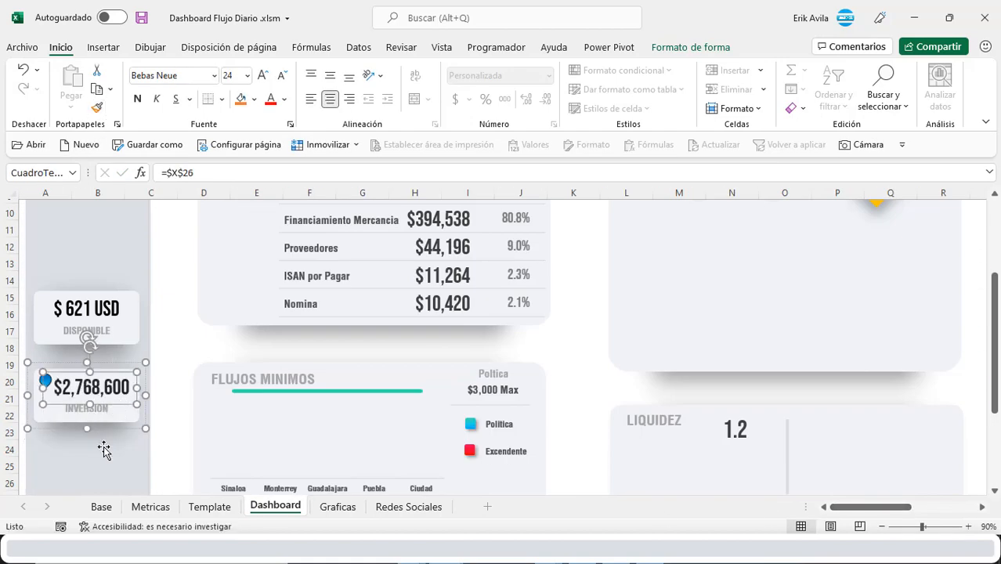
pyautogui.click(189, 311)
pyautogui.scroll(-2, 183, 390)
pyautogui.scroll(5, 183, 390)
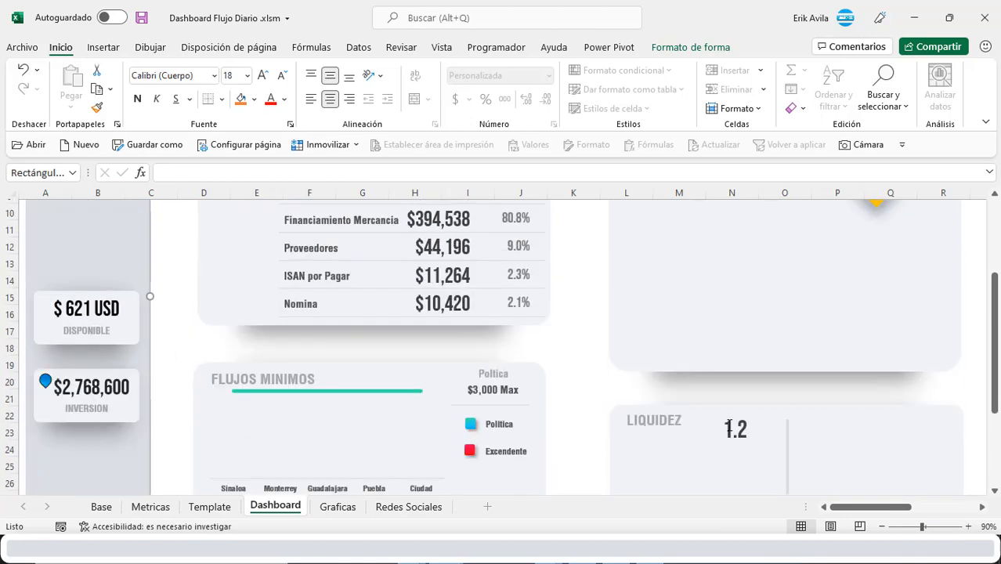
pyautogui.press('Escape')
# Link the Índice Rotación Efectivo text box to the KPI value in cell X30.
pyautogui.click(353, 242)
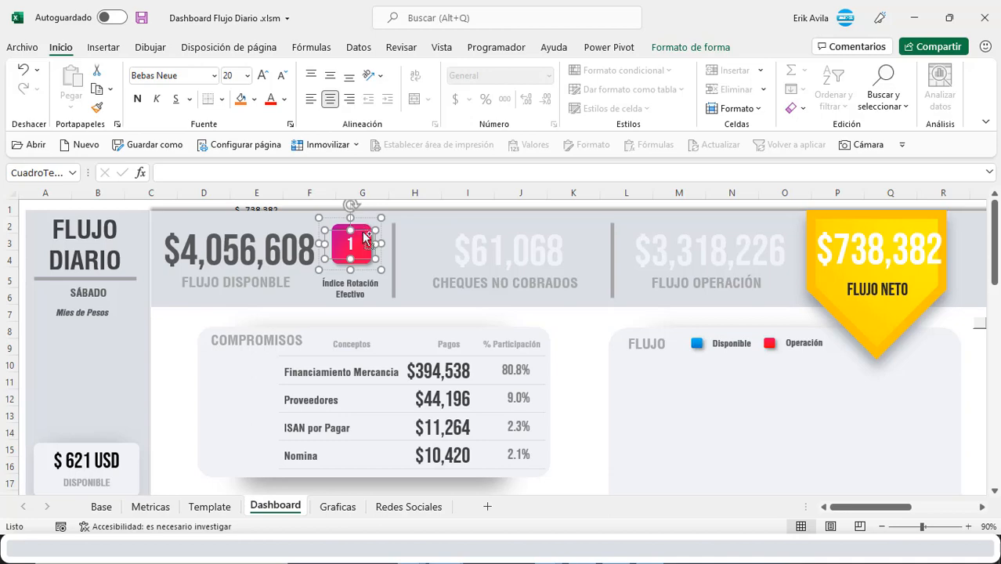
pyautogui.click(293, 174)
pyautogui.write('=')
pyautogui.hscroll(8, 866, 466)
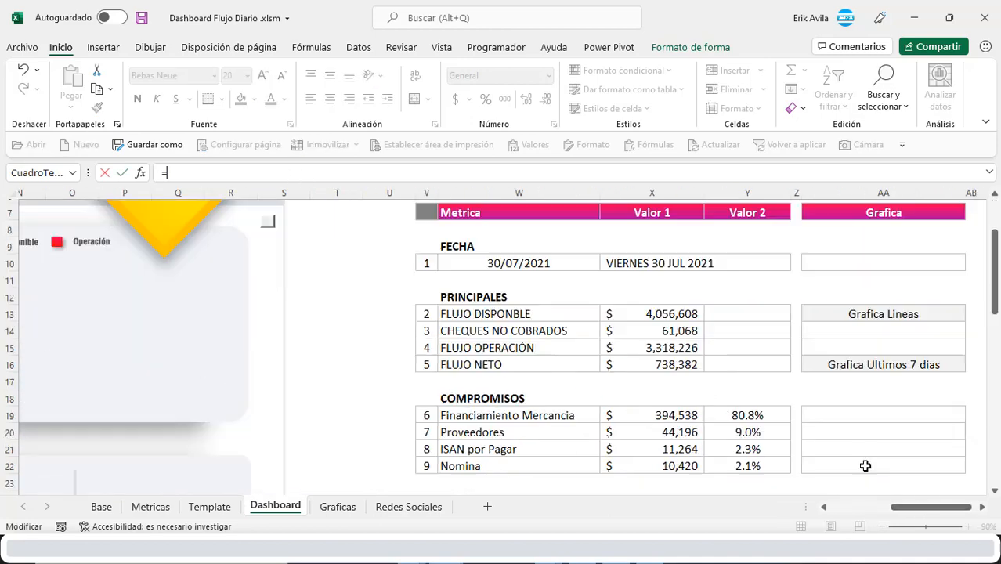
pyautogui.scroll(-5, 865, 466)
pyautogui.click(664, 349)
pyautogui.press('Return')
# Apply the copied white text format to the Índice Rotación Efectivo value and select its group.
pyautogui.moveTo(928, 506); pyautogui.dragTo(862, 506)
pyautogui.scroll(5, 433, 389)
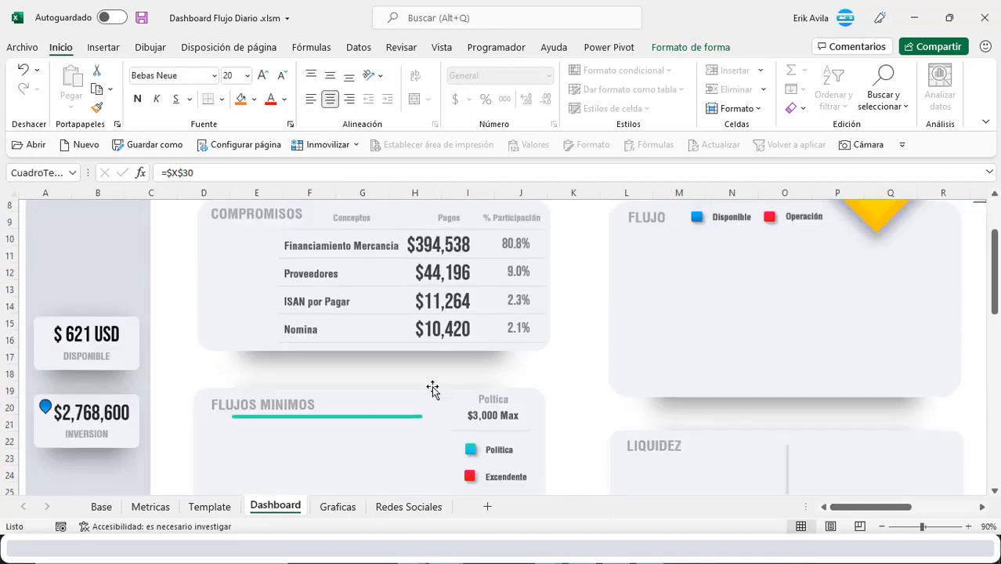
pyautogui.scroll(3, 433, 390)
pyautogui.click(352, 274)
pyautogui.click(97, 107)
pyautogui.click(334, 240)
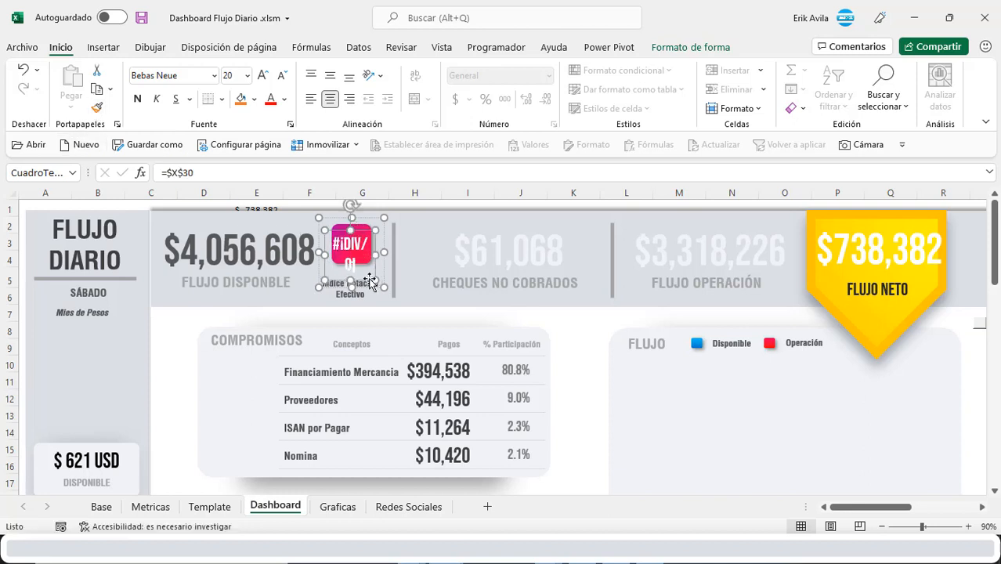
pyautogui.click(357, 267)
pyautogui.click(362, 254)
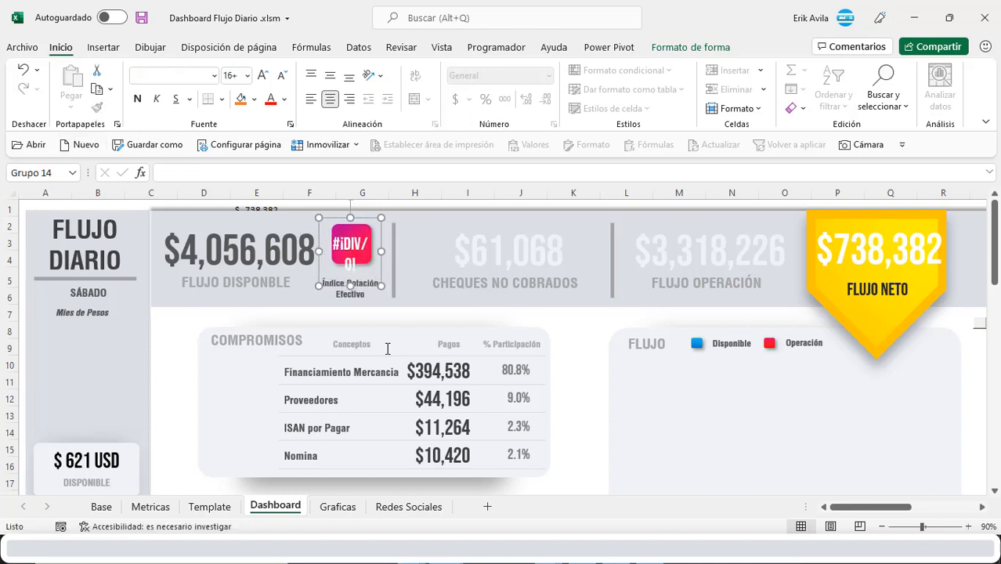
# View the dashboard with the ribbon hidden to examine the chart areas that are still empty.
pyautogui.hotkey('ctrl', 'shift', 'F1')
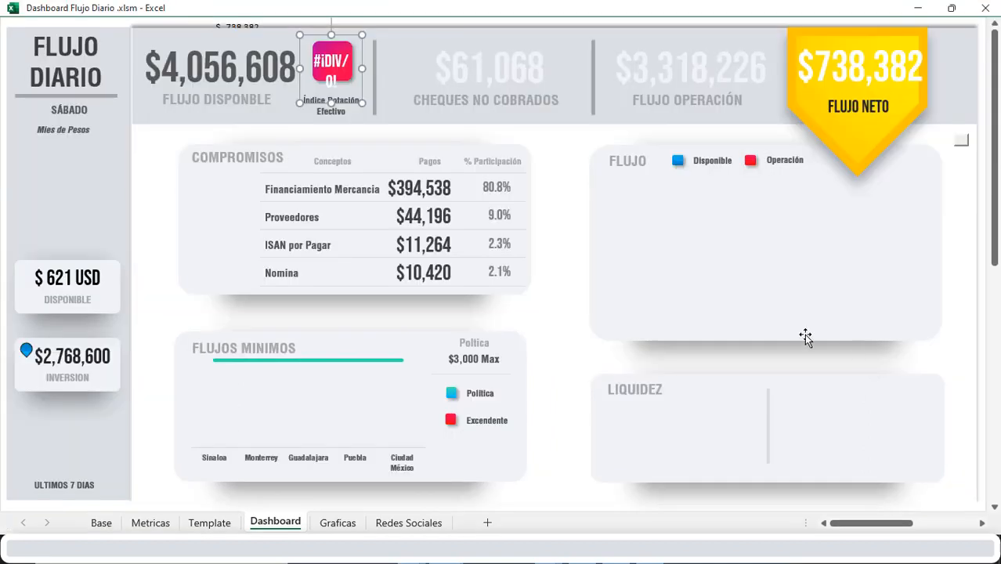
pyautogui.click(554, 360)
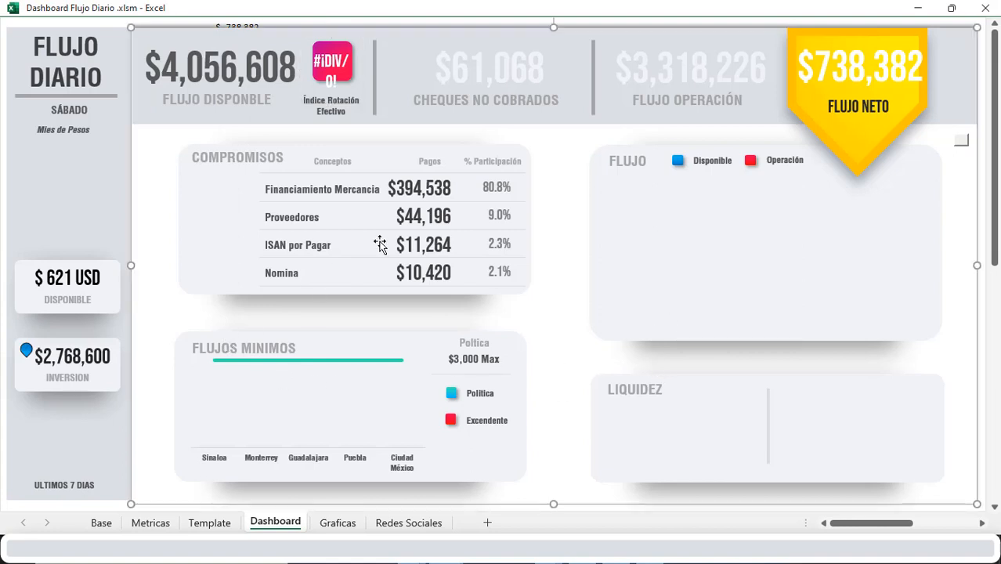
pyautogui.hotkey('ctrl', 'shift', 'F1')
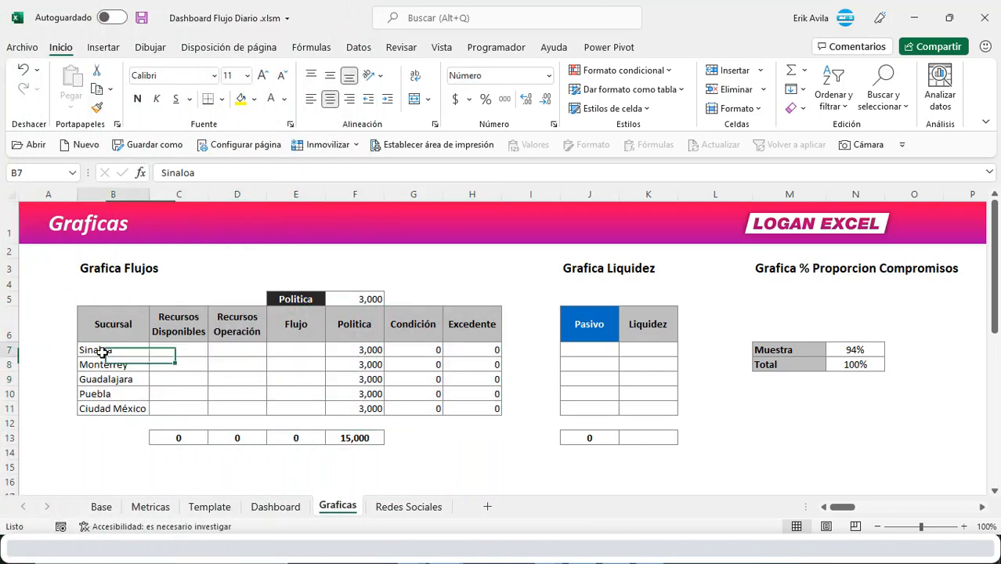
# Compare the branch list on the Graficas sheet with the Sucursal filter values in the Base table, and review the Grafica Flujos columns.
pyautogui.moveTo(100, 352); pyautogui.dragTo(117, 404)
pyautogui.click(115, 394)
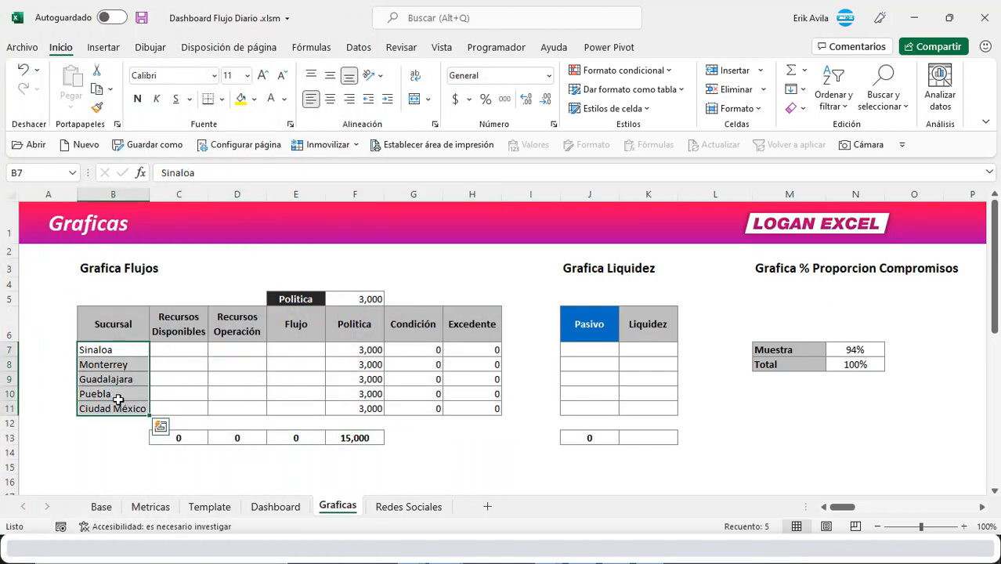
pyautogui.click(102, 508)
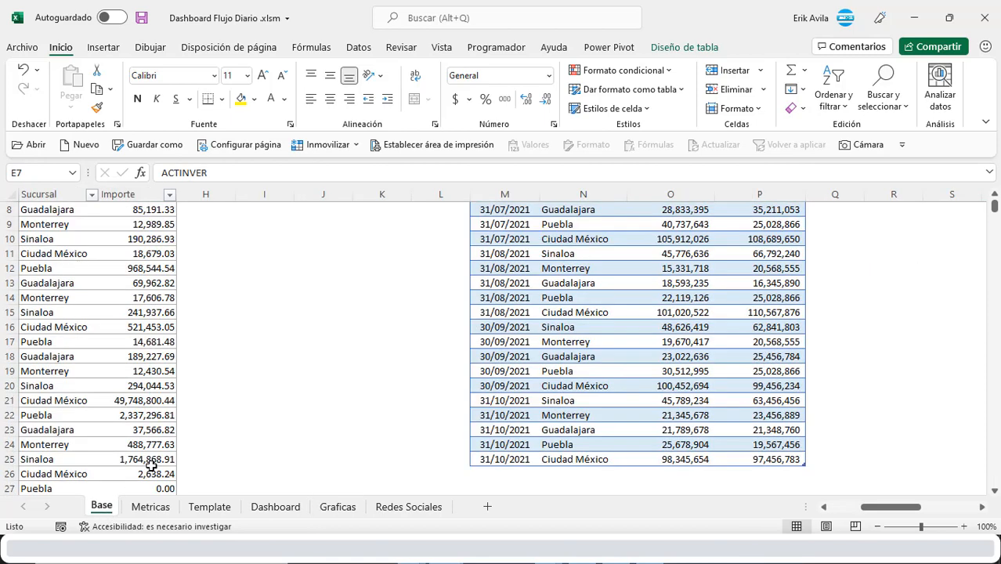
pyautogui.hotkey('alt', 'Down')
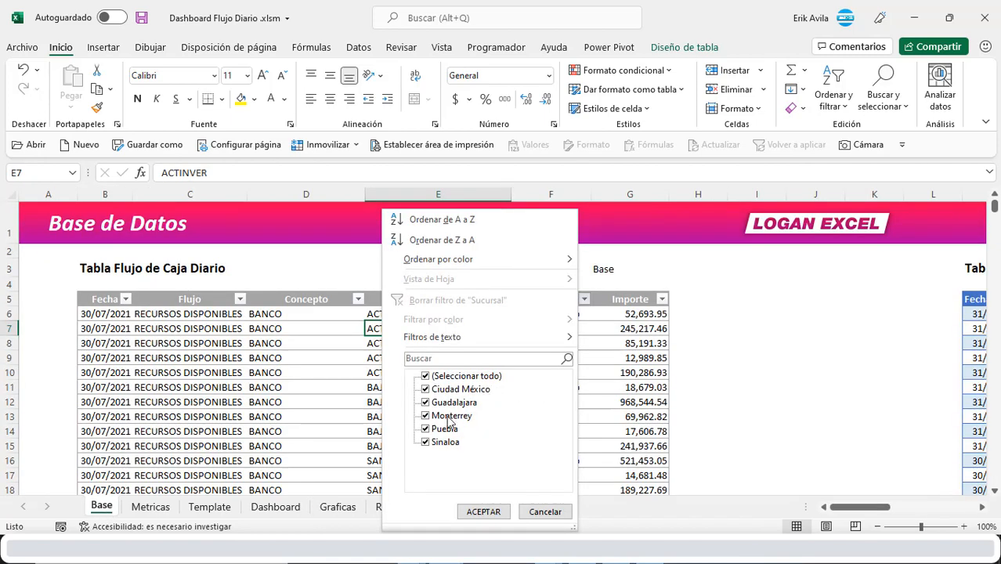
pyautogui.click(330, 510)
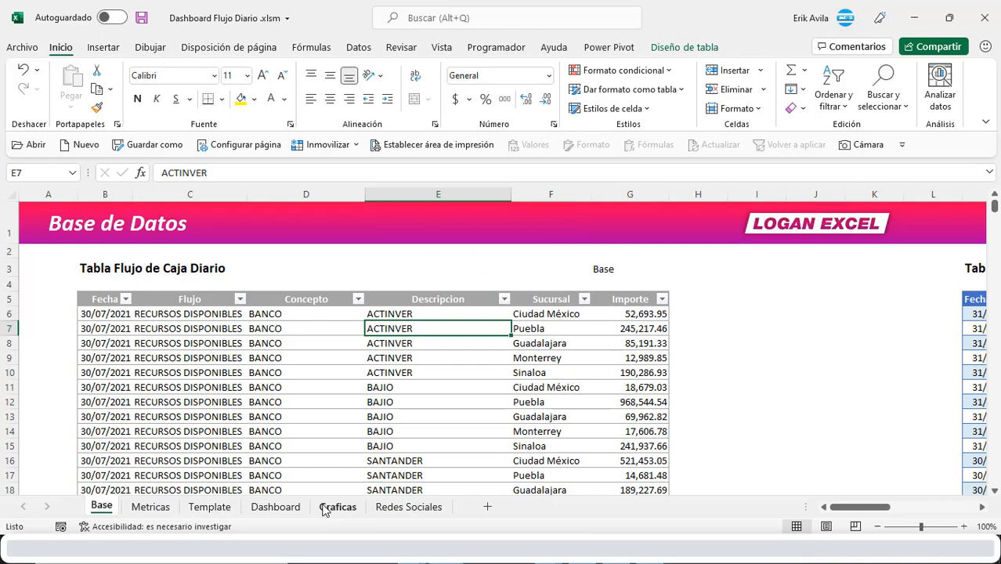
pyautogui.click(323, 506)
pyautogui.click(173, 382)
pyautogui.click(180, 328)
pyautogui.click(227, 326)
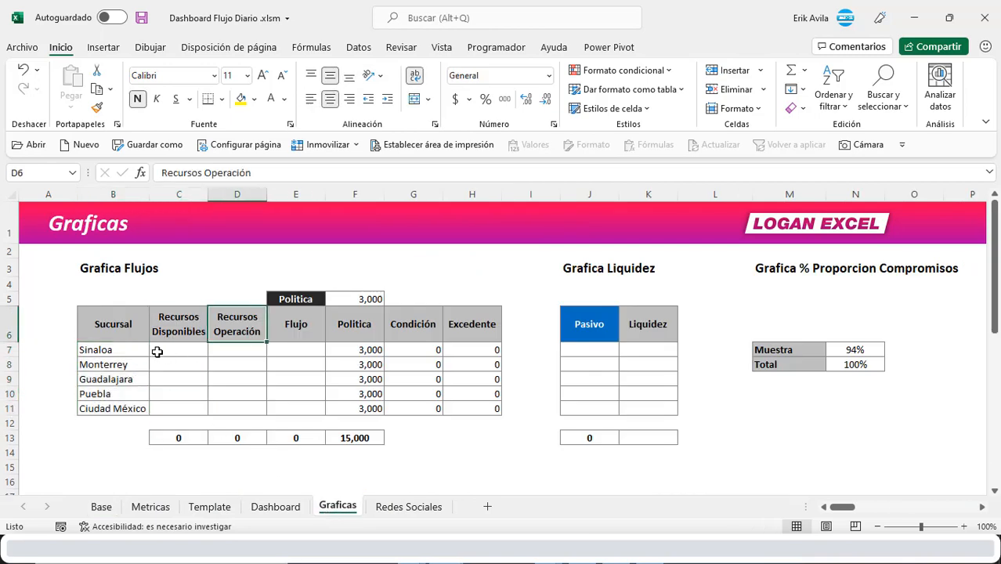
pyautogui.click(158, 352)
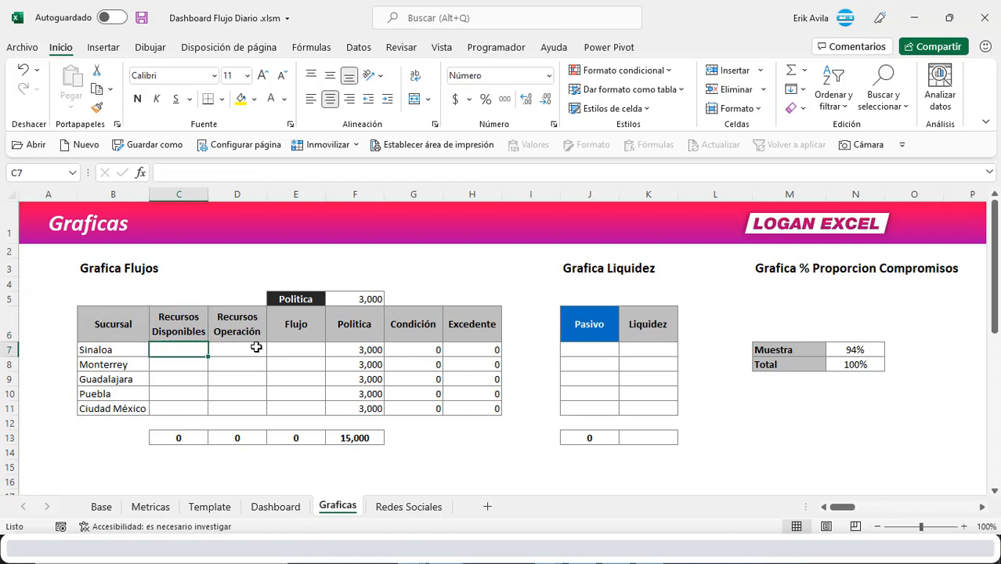
pyautogui.press('Left')
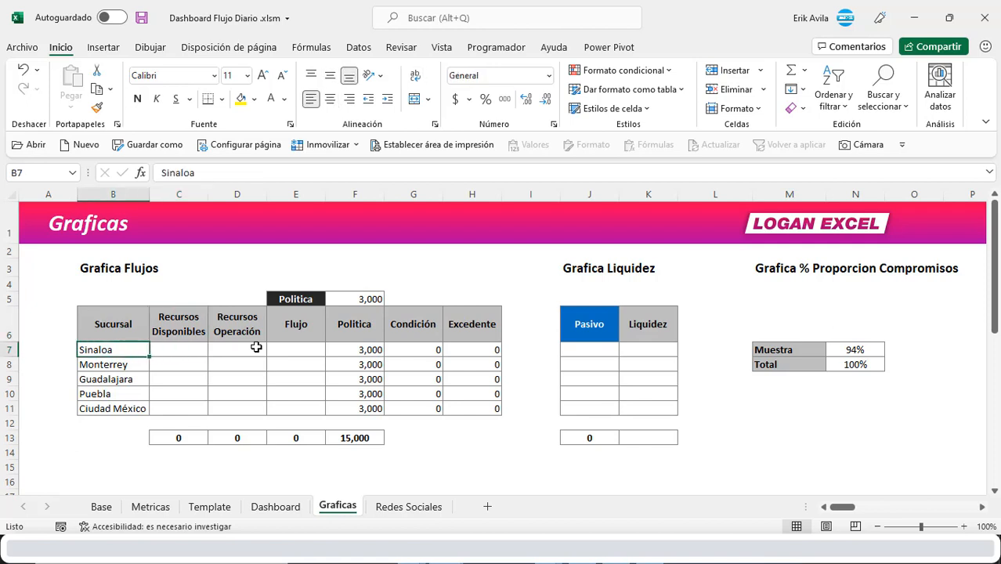
pyautogui.press('Right')
pyautogui.press('Right')
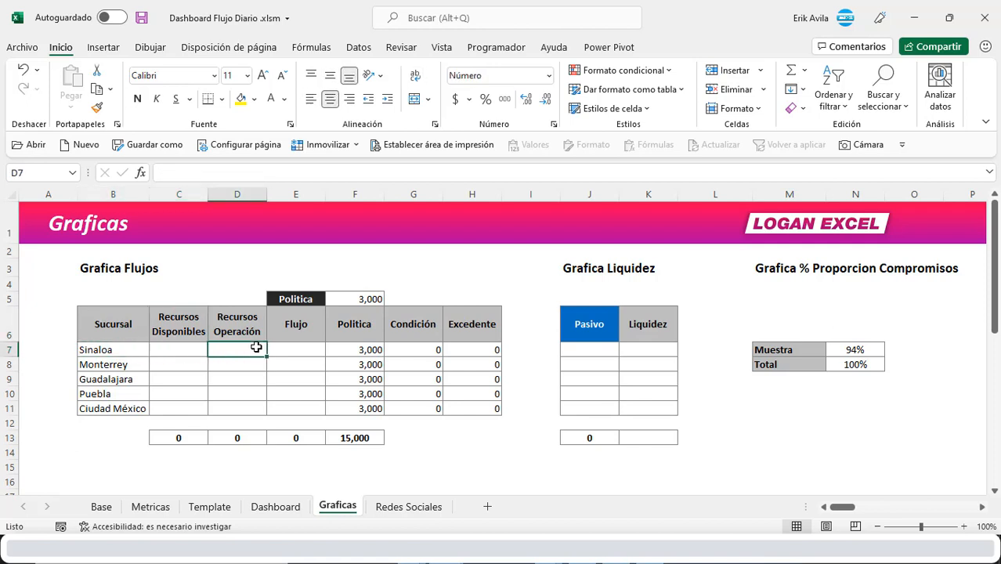
pyautogui.press('Right')
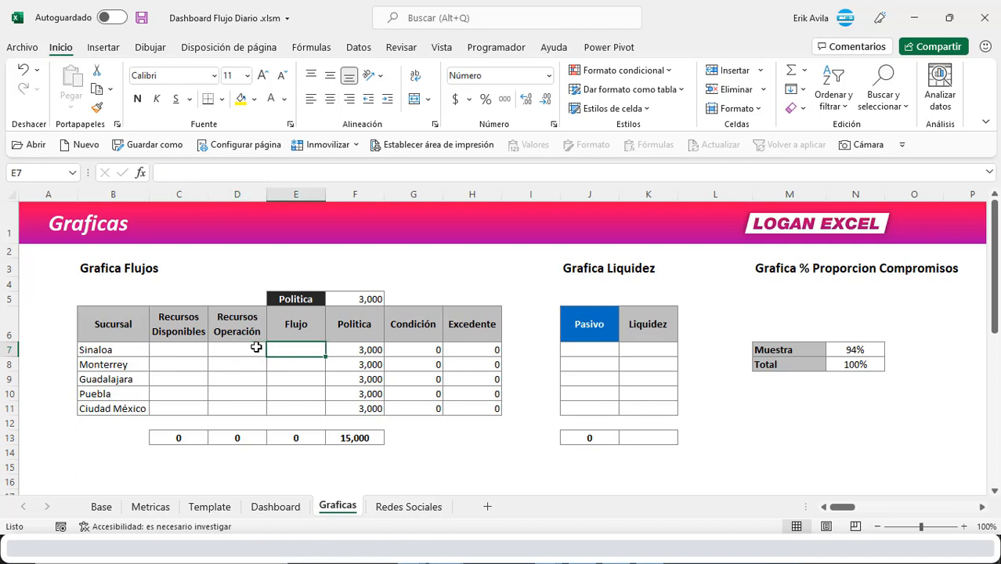
# Start a SUMAR.SI.CONJUNTO formula in Graficas cell C7 with the Base table's Importe column as the sum range.
pyautogui.press('Left')
pyautogui.press('Left')
pyautogui.write('=SUMA')
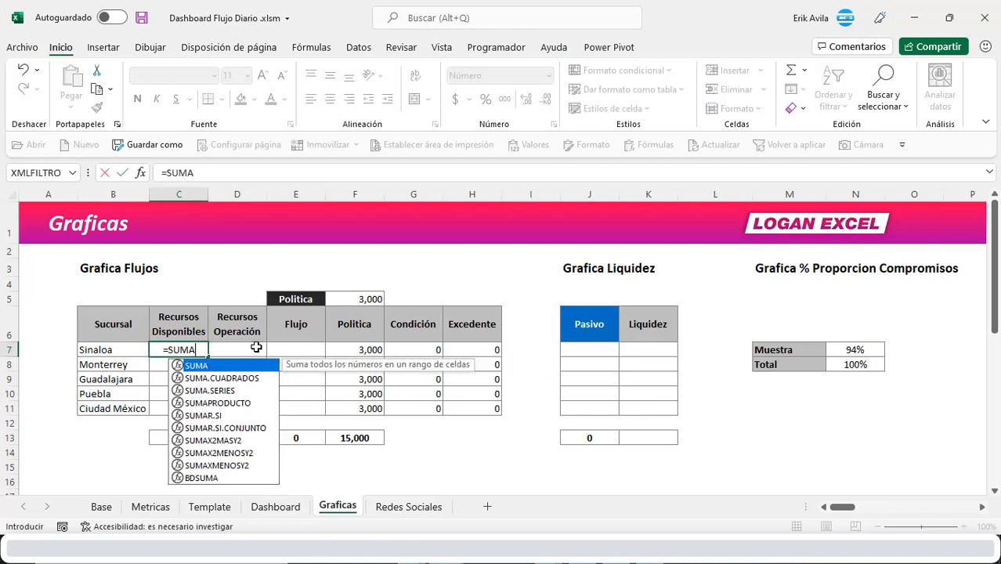
pyautogui.doubleClick(244, 428)
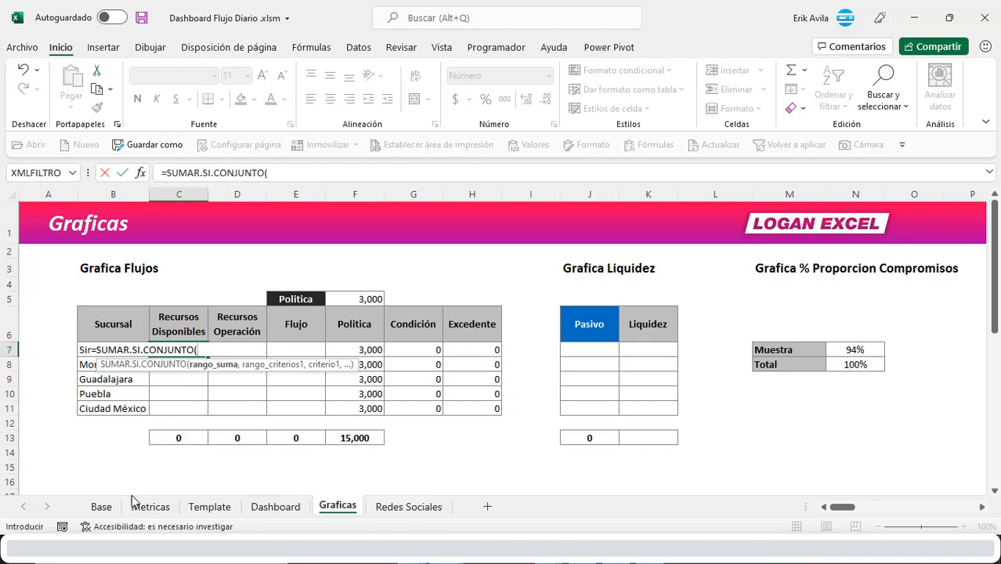
pyautogui.click(113, 511)
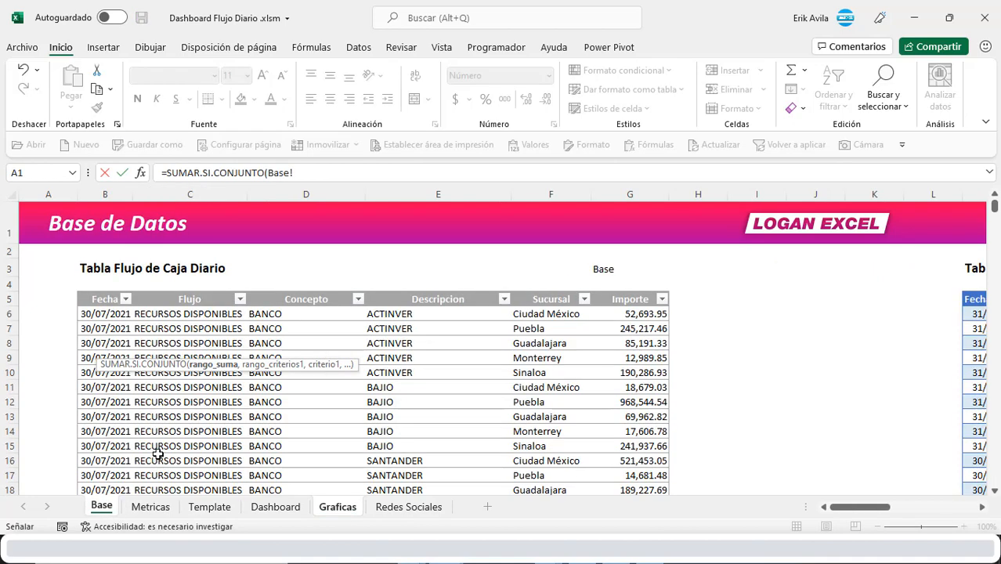
pyautogui.click(307, 413)
pyautogui.hotkey('ctrl', 'Up')
pyautogui.hotkey('ctrl', 'Right')
pyautogui.press('Down')
pyautogui.hotkey('ctrl', 'shift', 'Down')
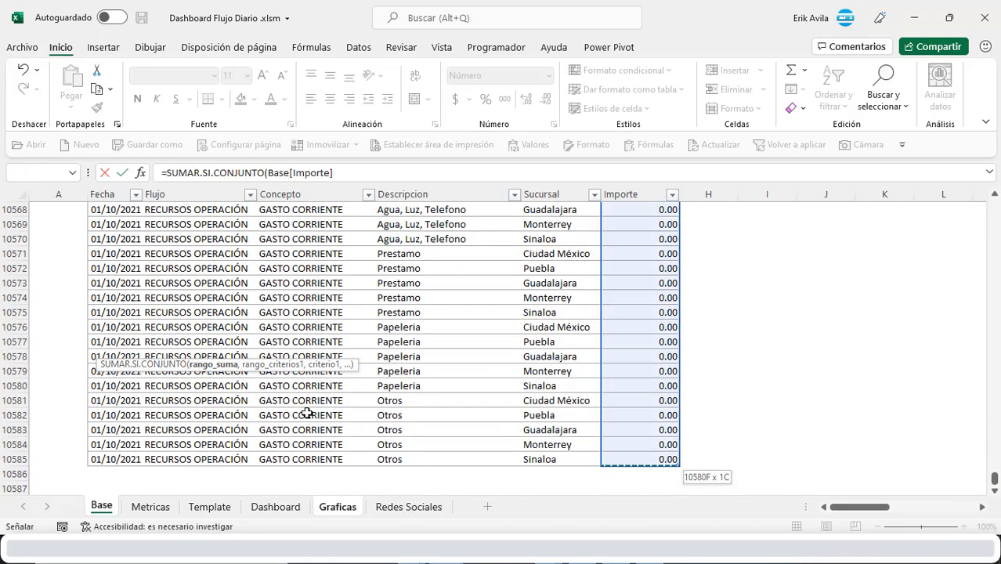
pyautogui.write(',')
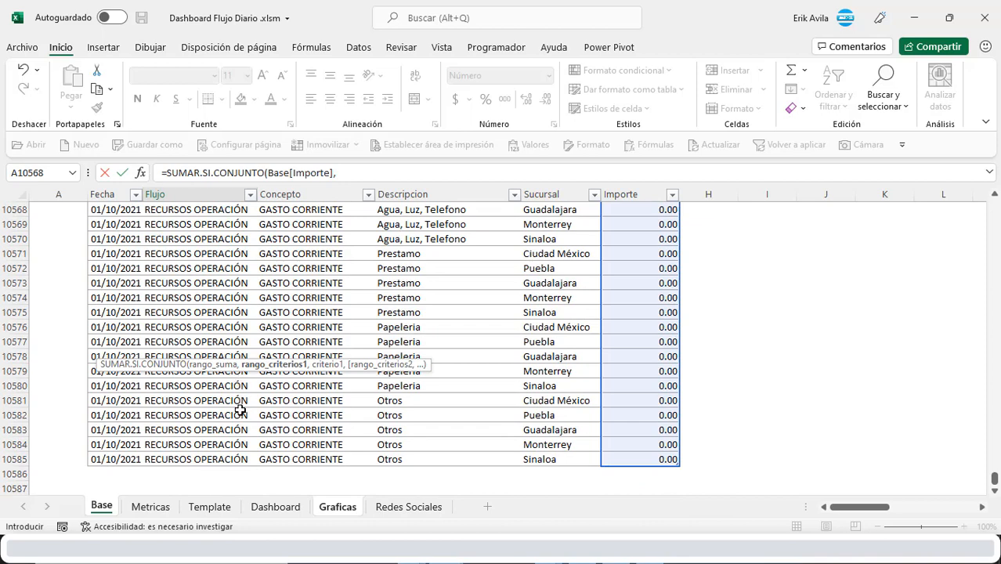
# Add the Base table's Sucursal column as the formula's first criteria range.
pyautogui.click(546, 353)
pyautogui.hotkey('ctrl', 'Up')
pyautogui.press('Down')
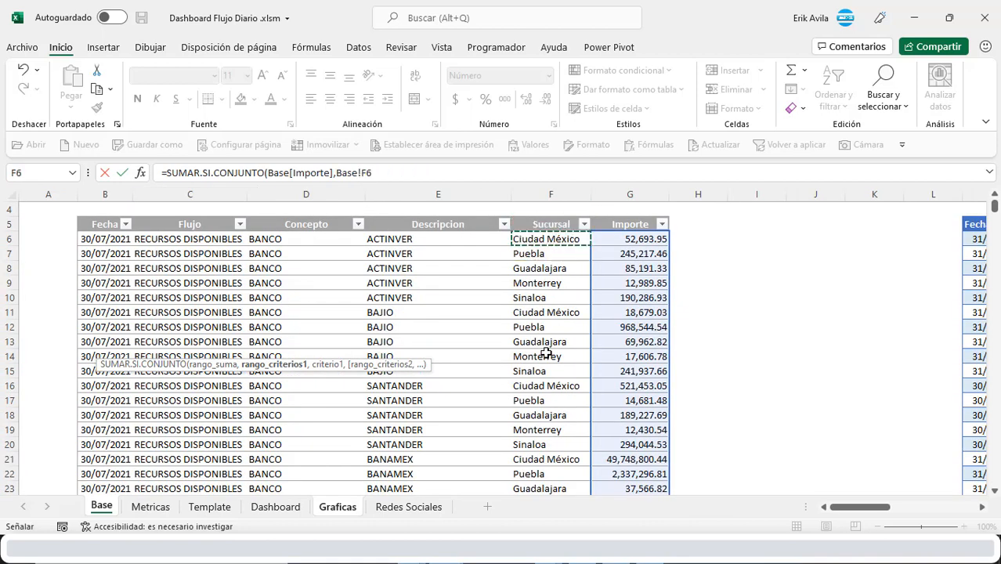
pyautogui.hotkey('ctrl', 'shift', 'Down')
pyautogui.write(',')
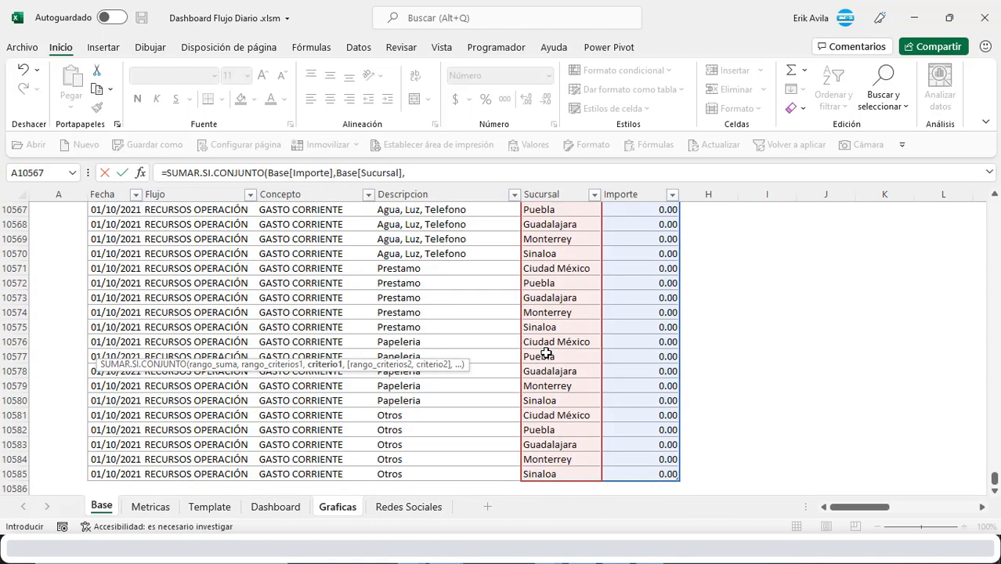
# Set the first criterion to the Sinaloa cell on Graficas with its column locked, as Graficas!$B7.
pyautogui.click(329, 509)
pyautogui.click(137, 396)
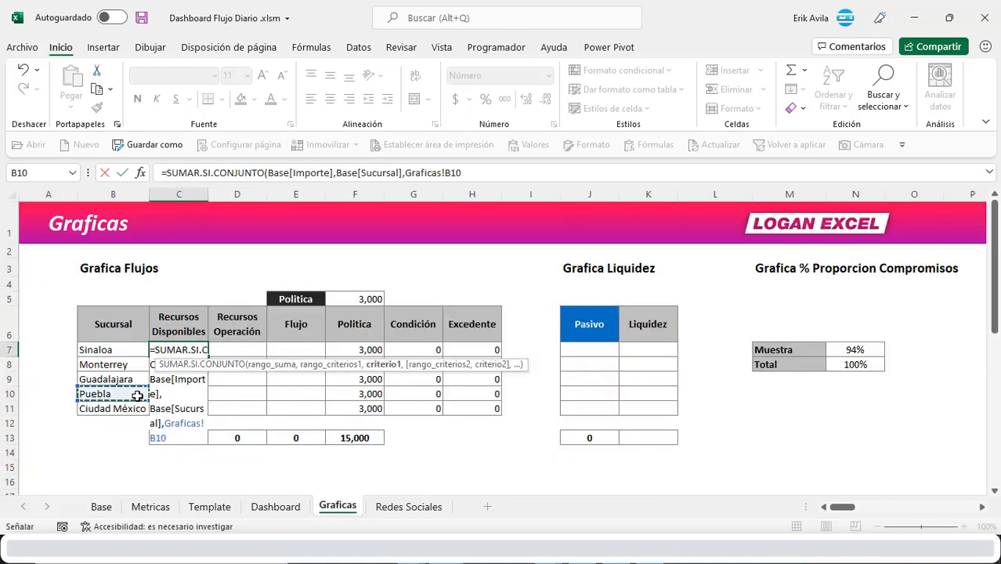
pyautogui.press('Up')
pyautogui.press('Up')
pyautogui.press('Up')
pyautogui.press('Up')
pyautogui.press('Down')
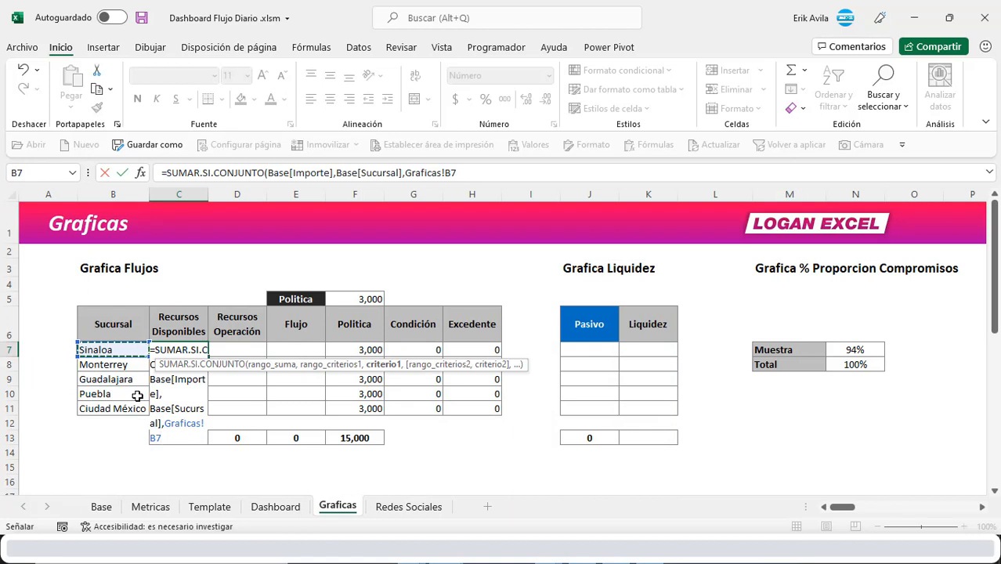
pyautogui.click(454, 174)
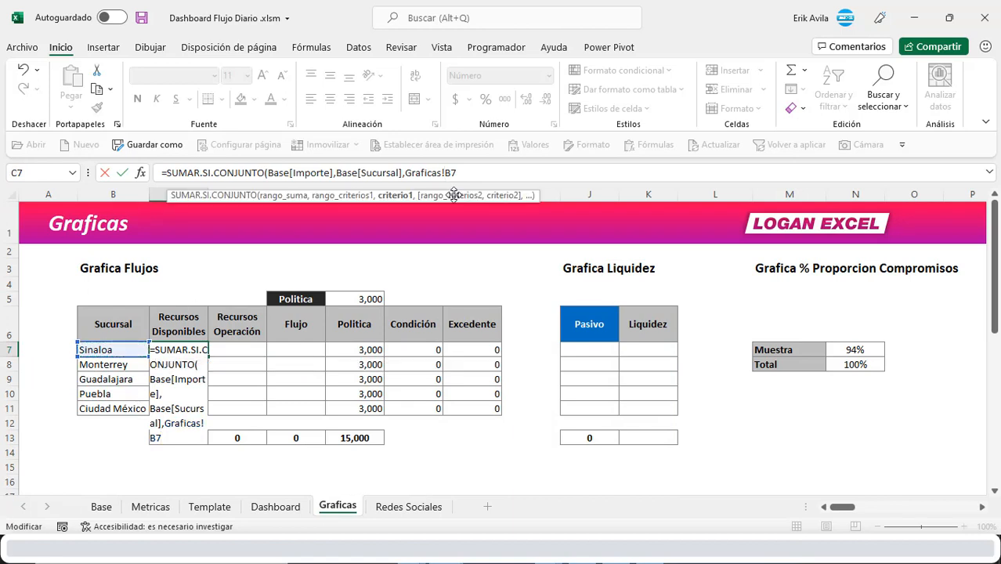
pyautogui.write('$')
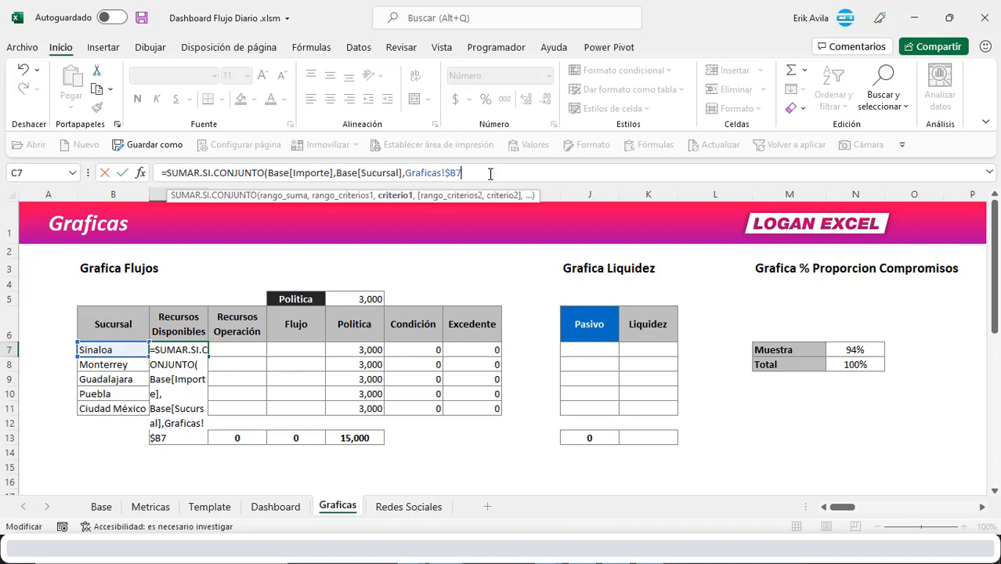
pyautogui.click(490, 173)
pyautogui.write(',')
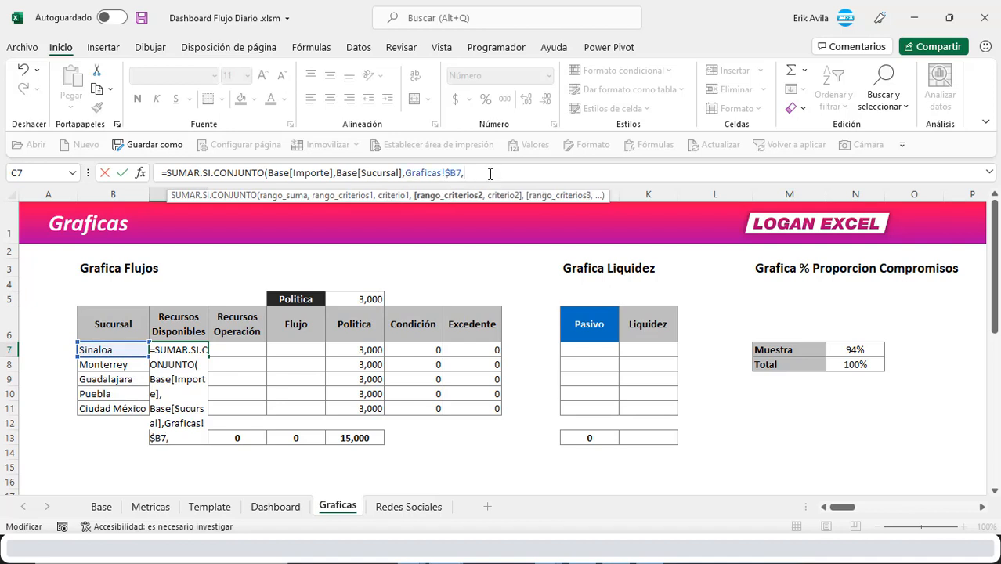
# Add the Base table's Flujo column as the formula's second criteria range.
pyautogui.click(114, 509)
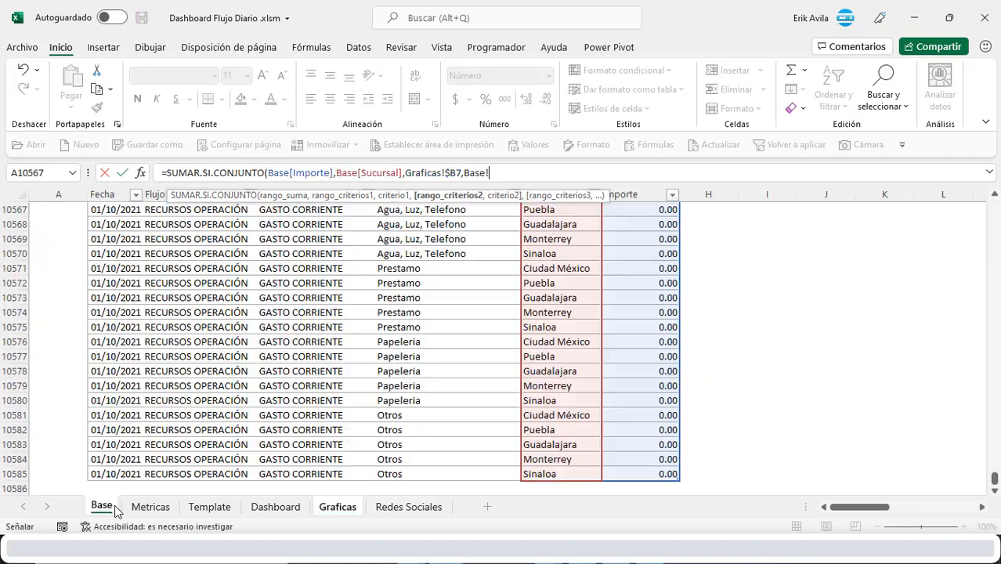
pyautogui.click(370, 306)
pyautogui.hotkey('ctrl', 'Up')
pyautogui.press('Left')
pyautogui.press('Down')
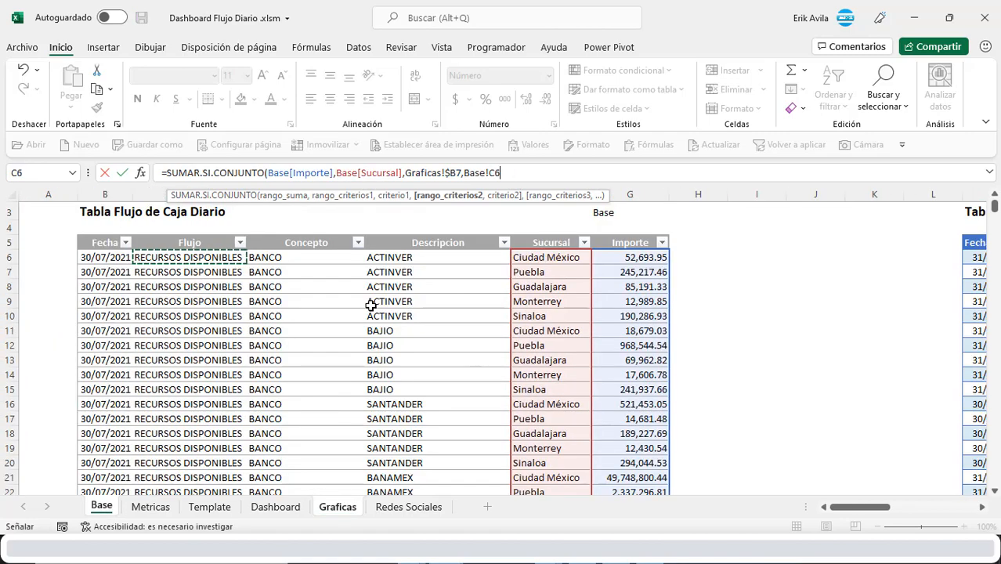
pyautogui.press('Up')
pyautogui.press('Down')
pyautogui.hotkey('ctrl', 'shift', 'Down')
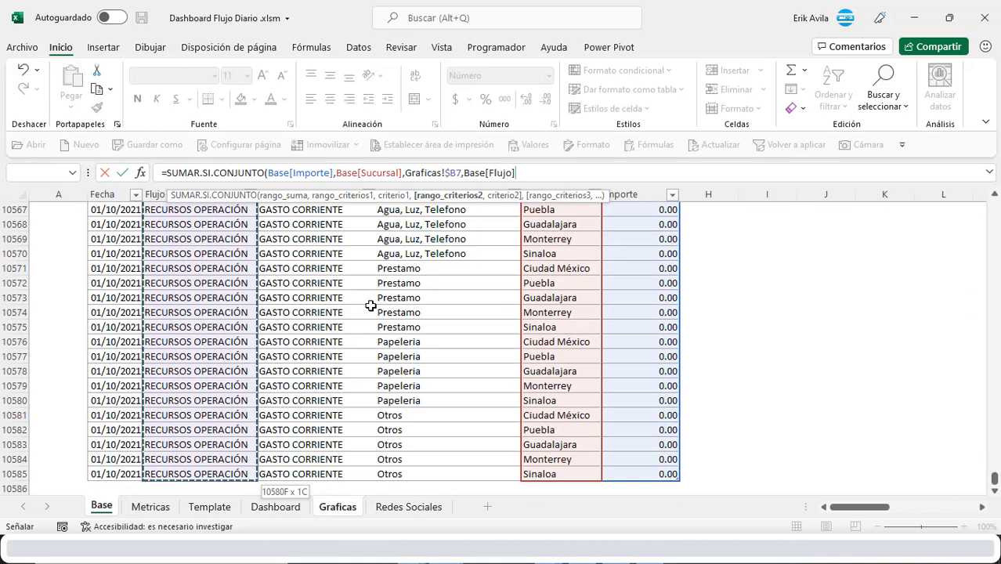
pyautogui.write(',')
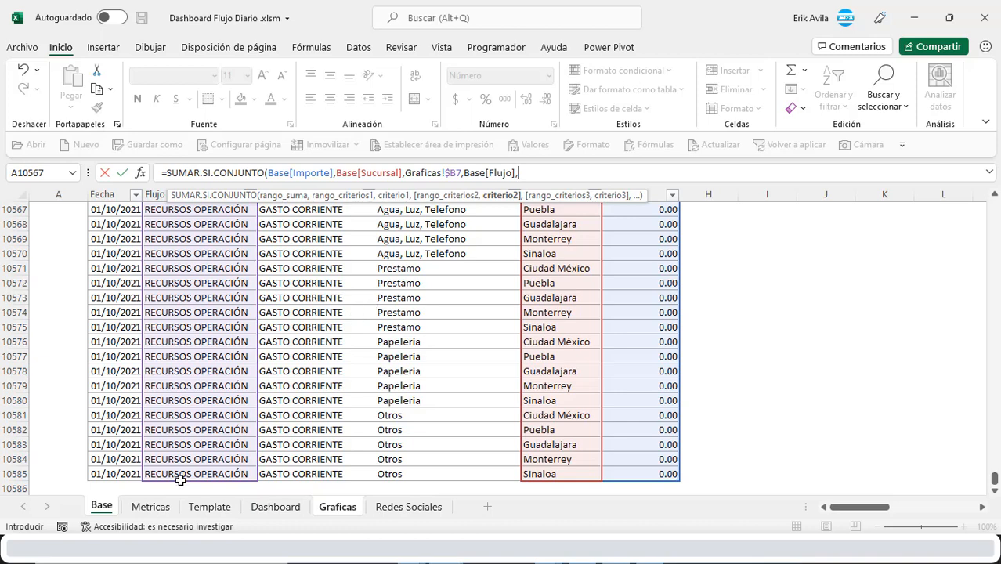
# Set the second criterion to the Recursos Disponibles header with its row locked, as Graficas!C$6.
pyautogui.click(332, 508)
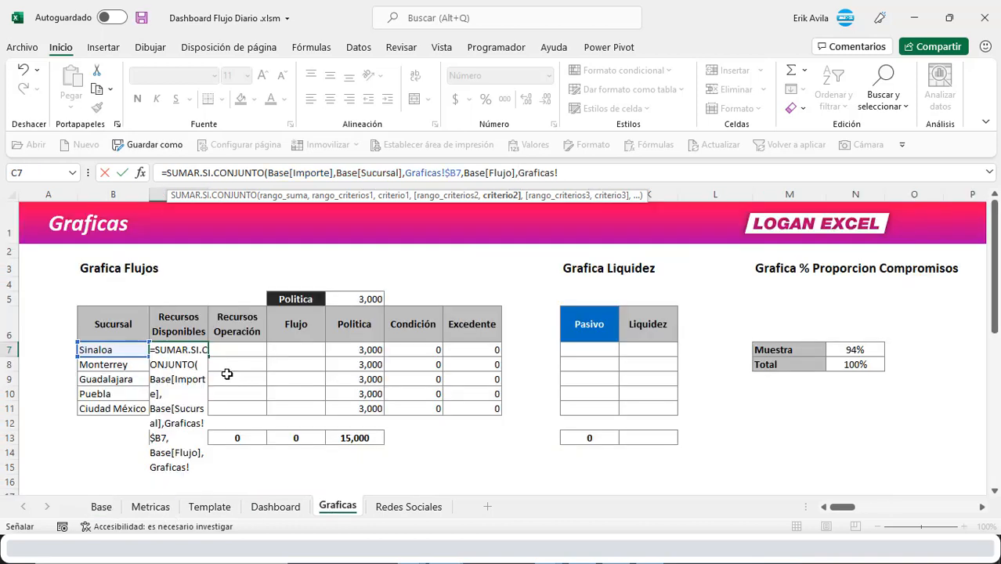
pyautogui.click(194, 333)
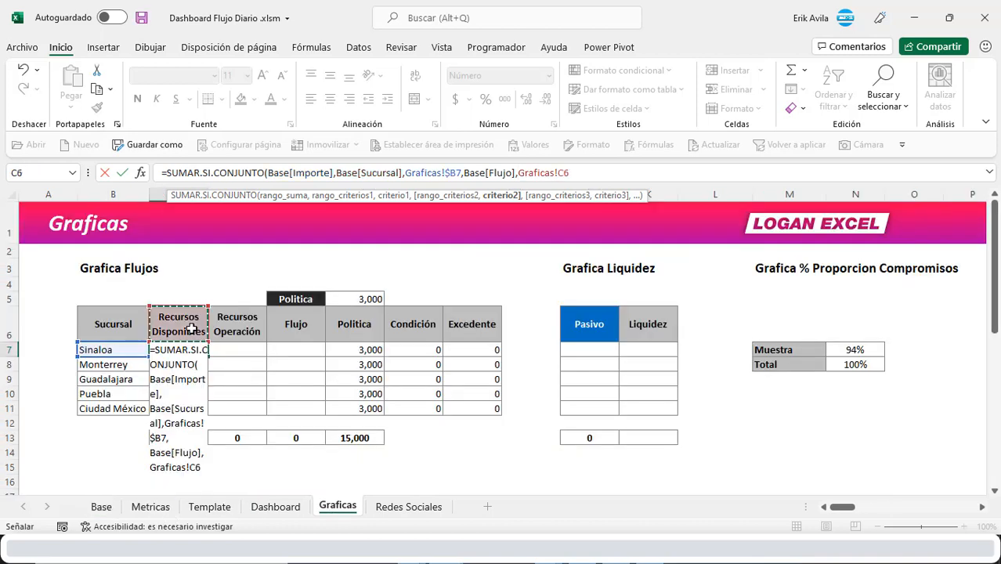
pyautogui.click(566, 173)
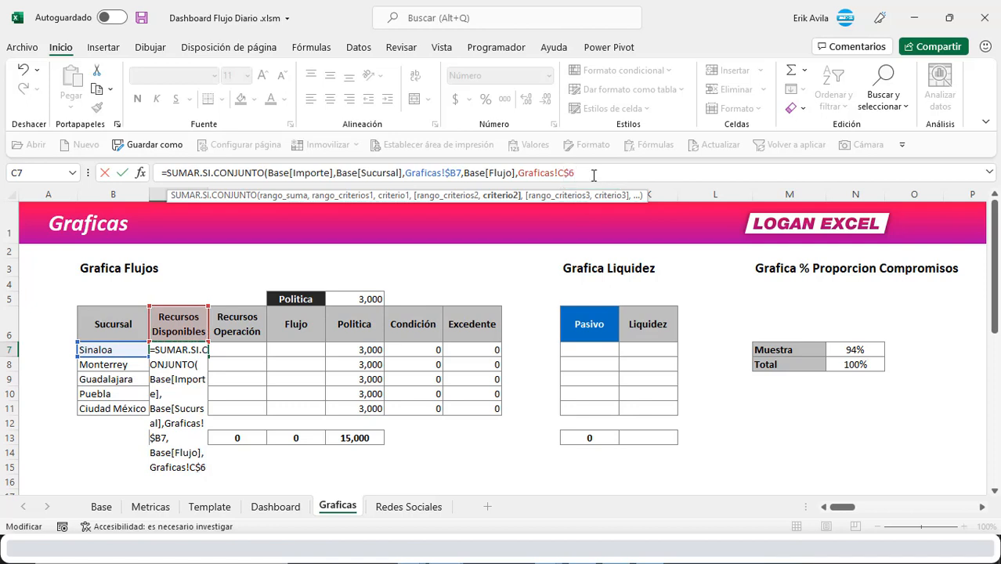
pyautogui.write(',')
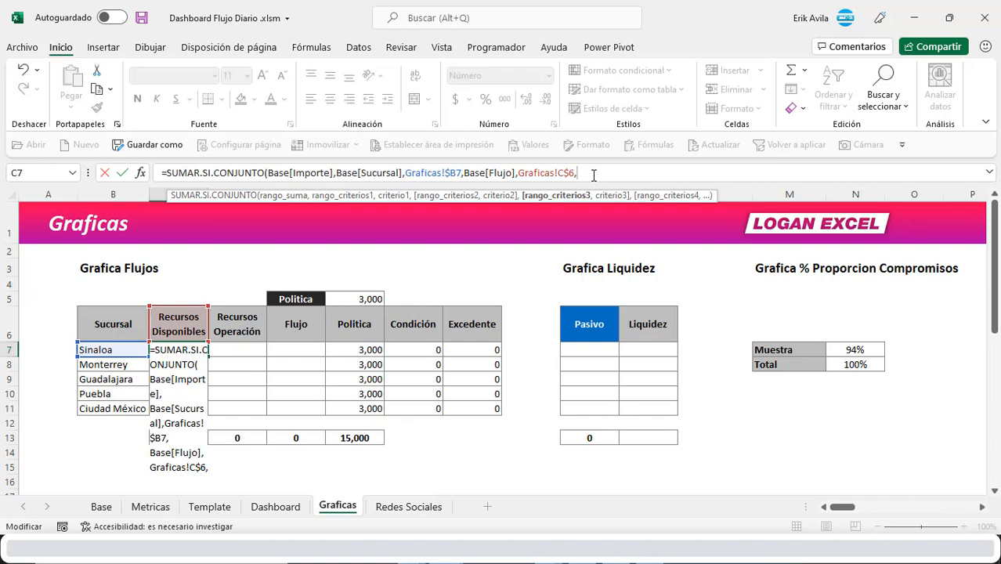
# Add the Base table's Fecha column as the formula's third criteria range.
pyautogui.click(107, 508)
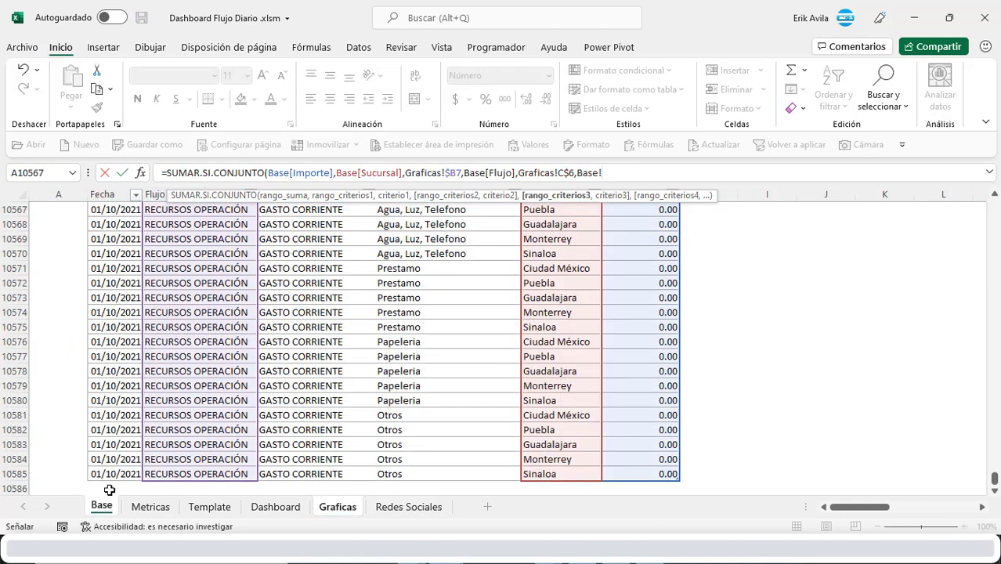
pyautogui.click(116, 312)
pyautogui.hotkey('ctrl', 'shift', 'Up')
pyautogui.hotkey('ctrl', 'shift', 'Down')
pyautogui.write(',')
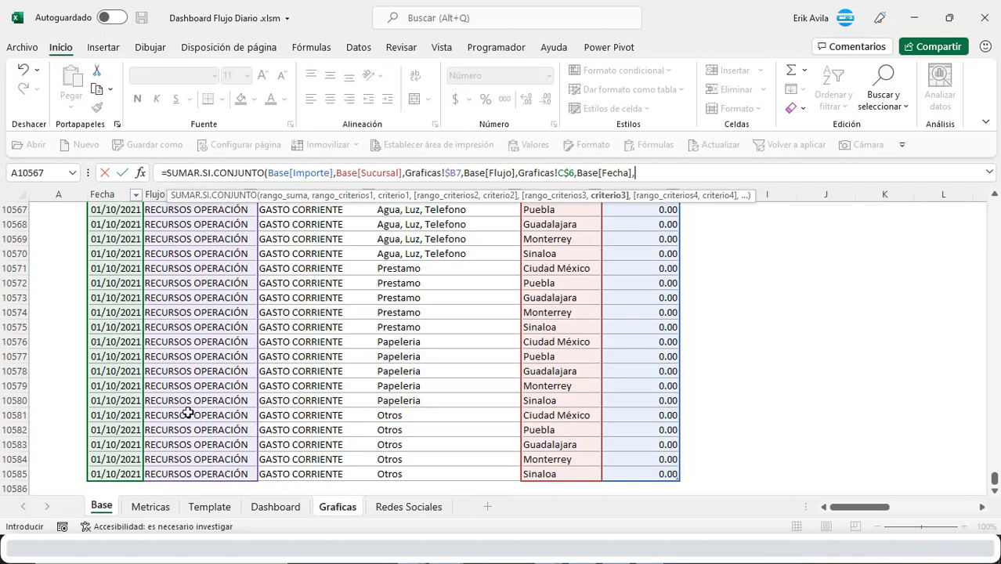
# Set the third criterion to the selected-day cell on Metricas as the absolute reference Metricas!$G$5, and complete the formula.
pyautogui.click(333, 509)
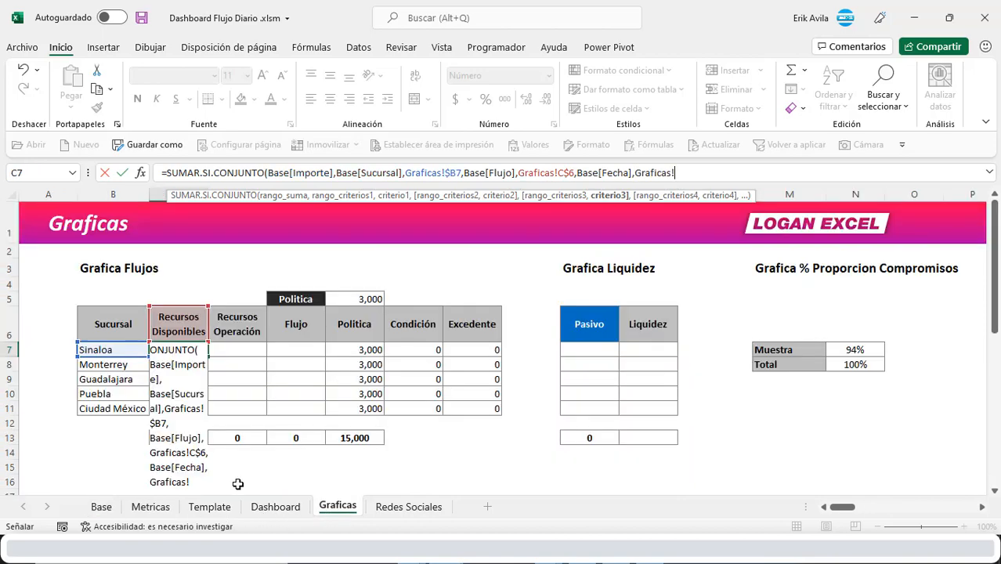
pyautogui.click(151, 507)
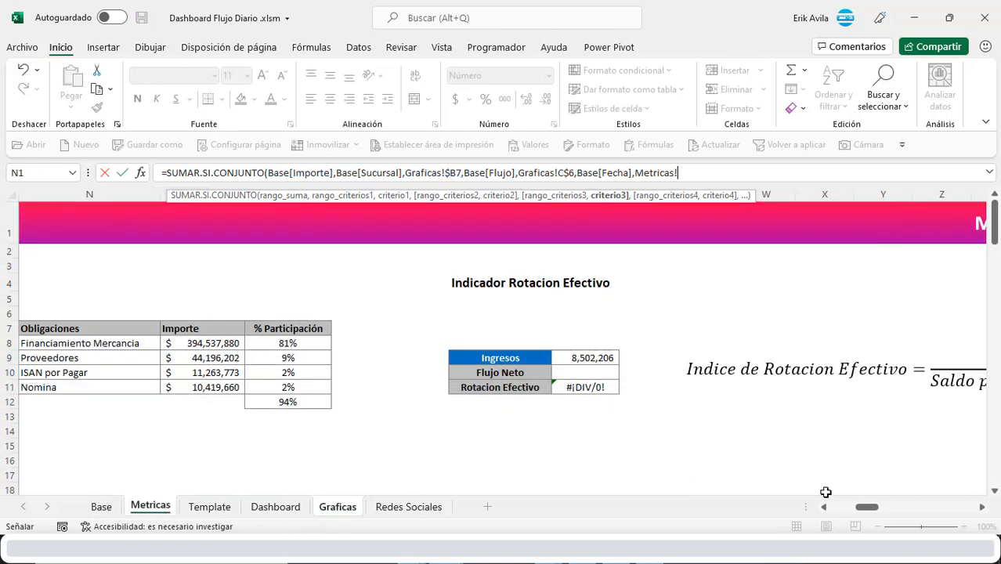
pyautogui.moveTo(866, 507); pyautogui.dragTo(840, 506)
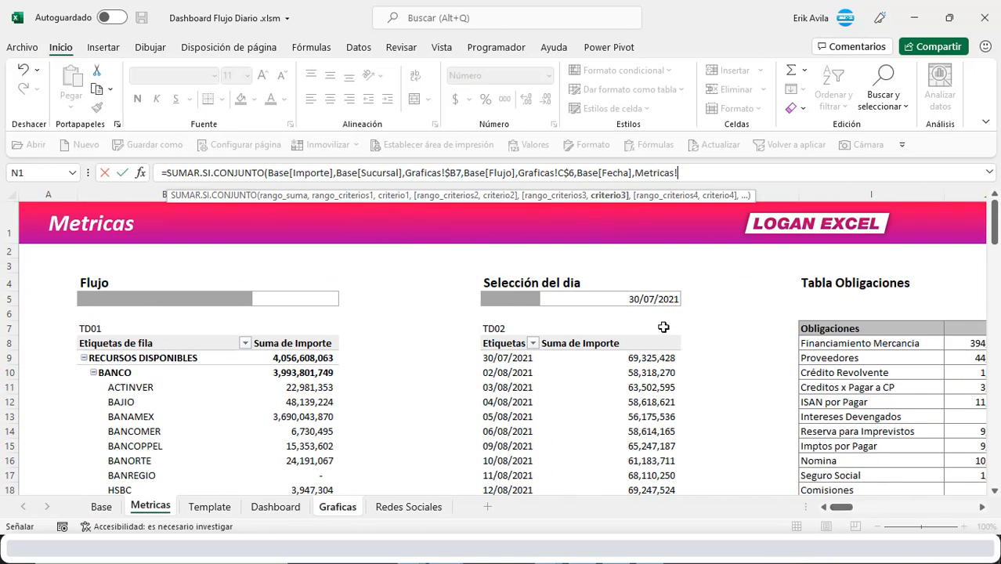
pyautogui.click(656, 303)
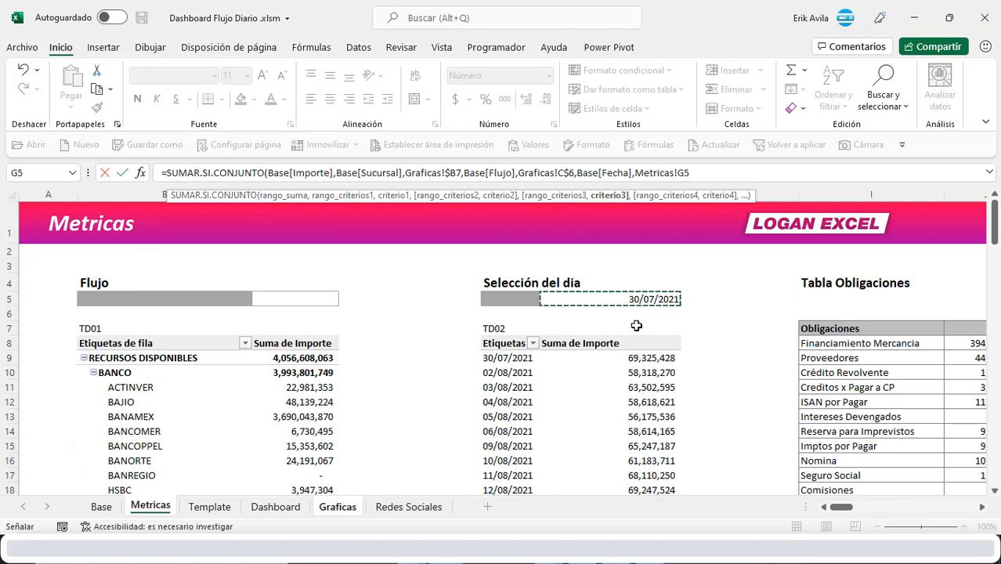
pyautogui.press('F4')
pyautogui.write(')')
pyautogui.press('Return')
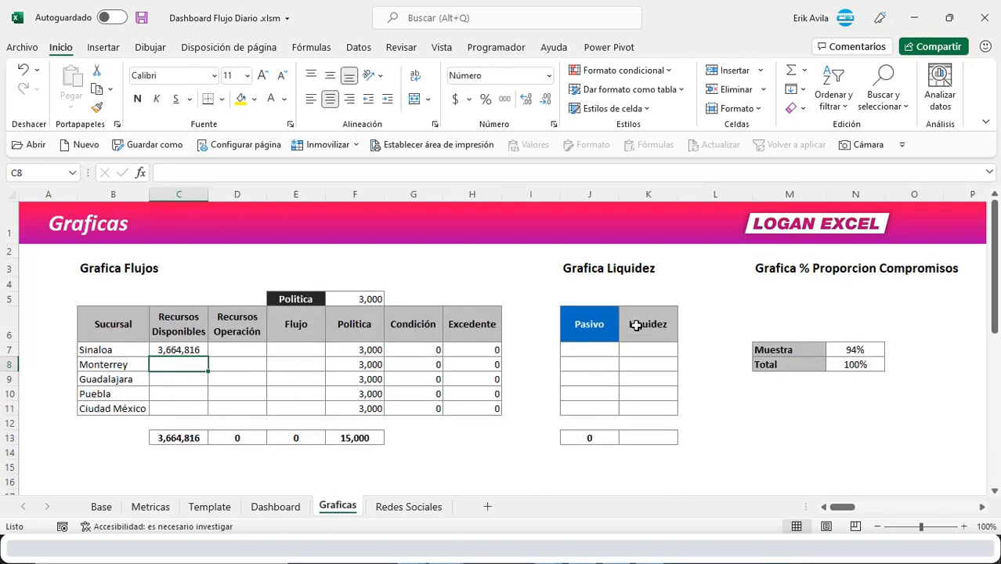
# Fill the Sinaloa Recursos Disponibles formula down through the Ciudad México row.
pyautogui.press('Up')
pyautogui.press('F2')
pyautogui.press('Escape')
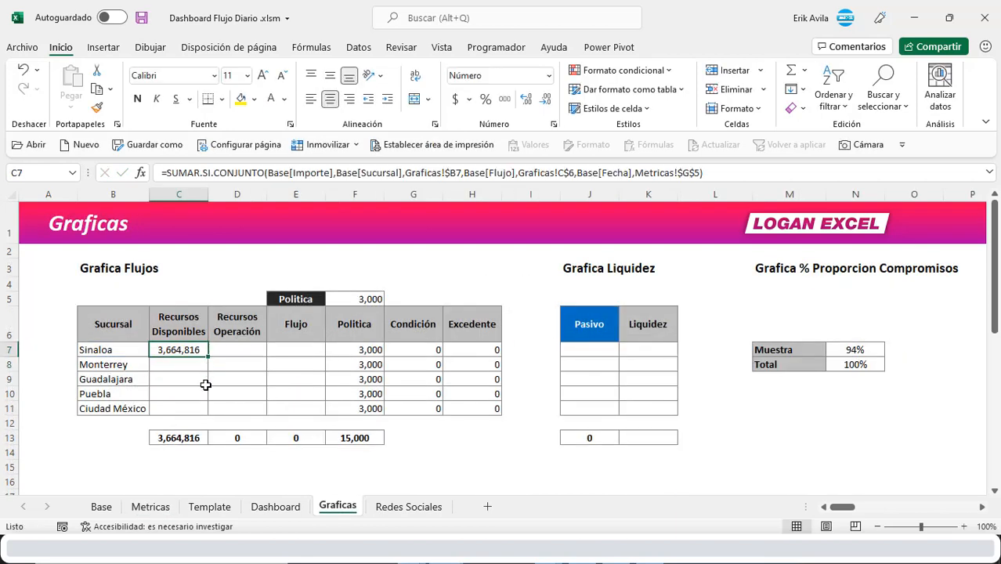
pyautogui.click(202, 382)
pyautogui.click(199, 352)
pyautogui.moveTo(207, 357); pyautogui.dragTo(202, 417)
pyautogui.click(190, 366)
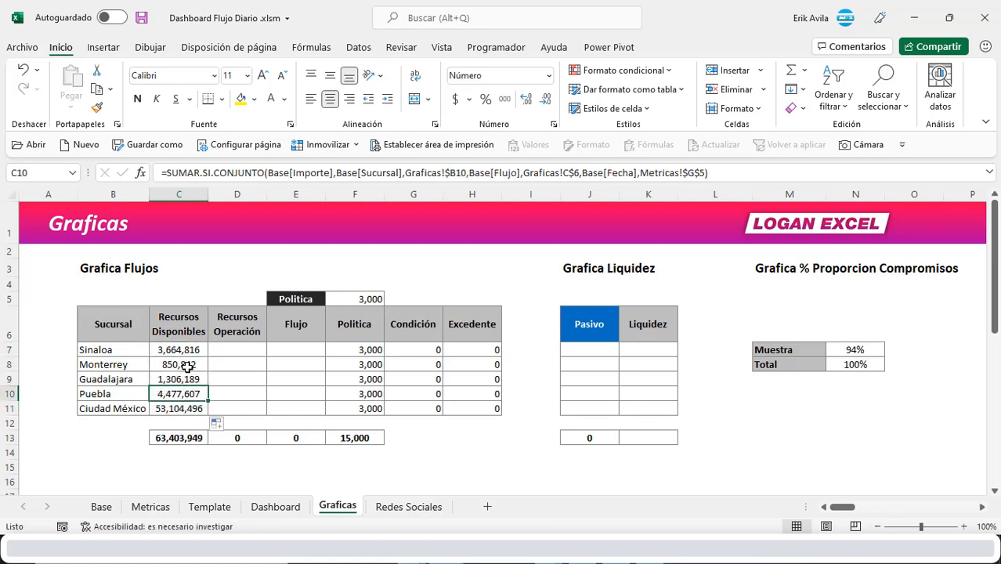
pyautogui.click(189, 351)
pyautogui.moveTo(190, 364); pyautogui.dragTo(197, 407)
# Copy the Sinaloa Recursos Disponibles formula into Recursos Operación and fill it down through Ciudad México.
pyautogui.click(192, 351)
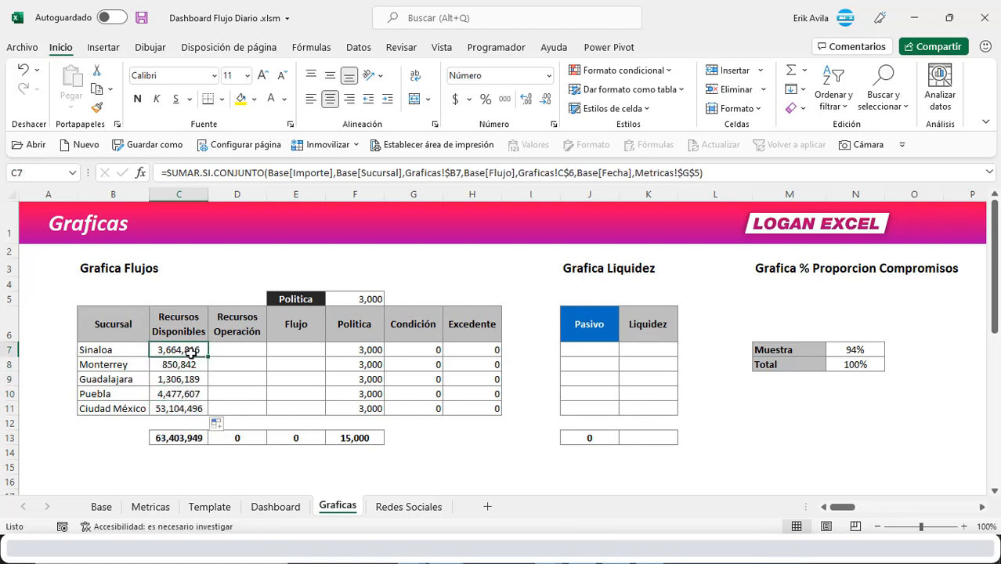
pyautogui.hotkey('ctrl', 'c')
pyautogui.press('Right')
pyautogui.press('Return')
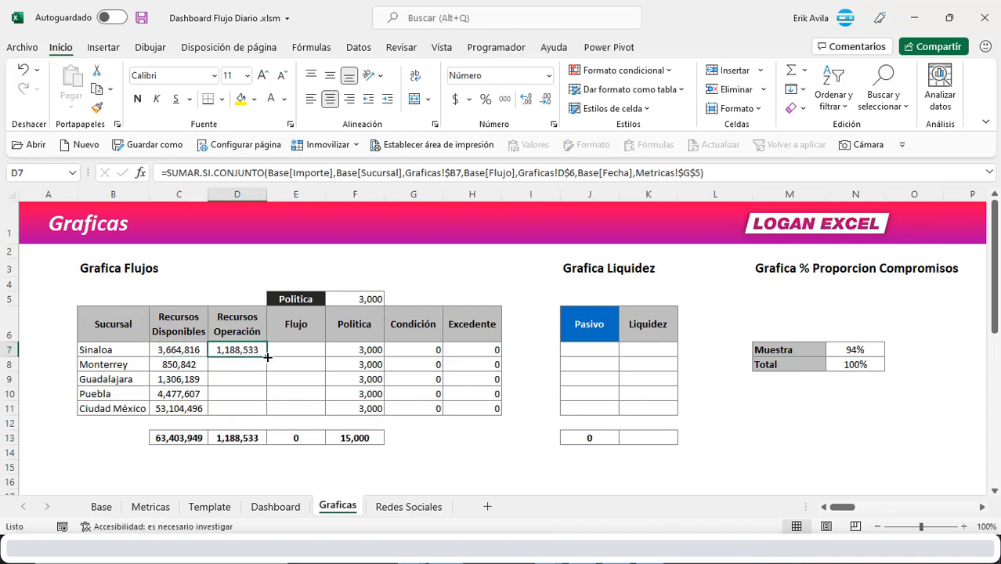
pyautogui.moveTo(266, 357); pyautogui.dragTo(263, 411)
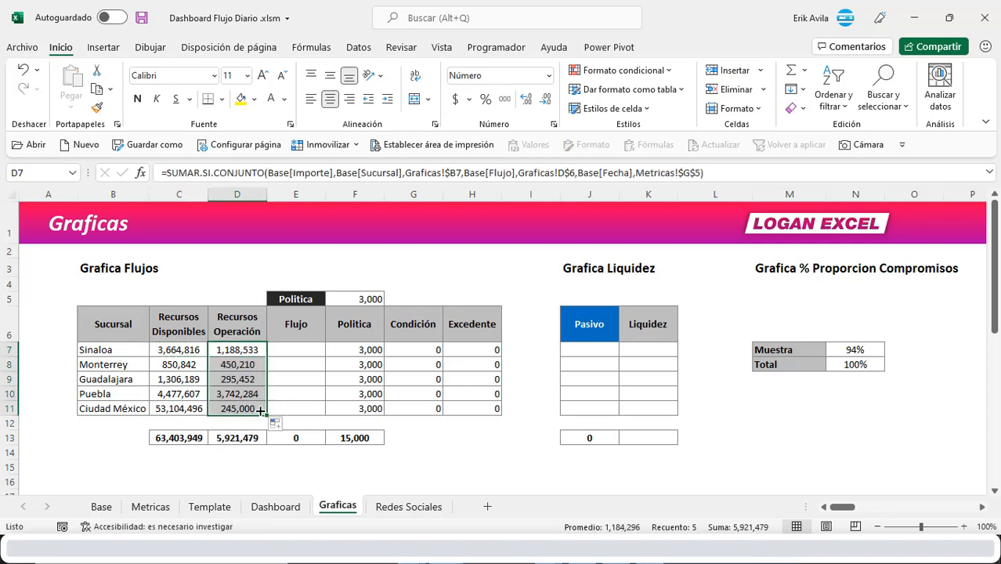
pyautogui.click(249, 389)
pyautogui.doubleClick(249, 389)
# Calculate Flujo for Sinaloa as +C7-D7 and fill the formula down through Ciudad México.
pyautogui.click(311, 354)
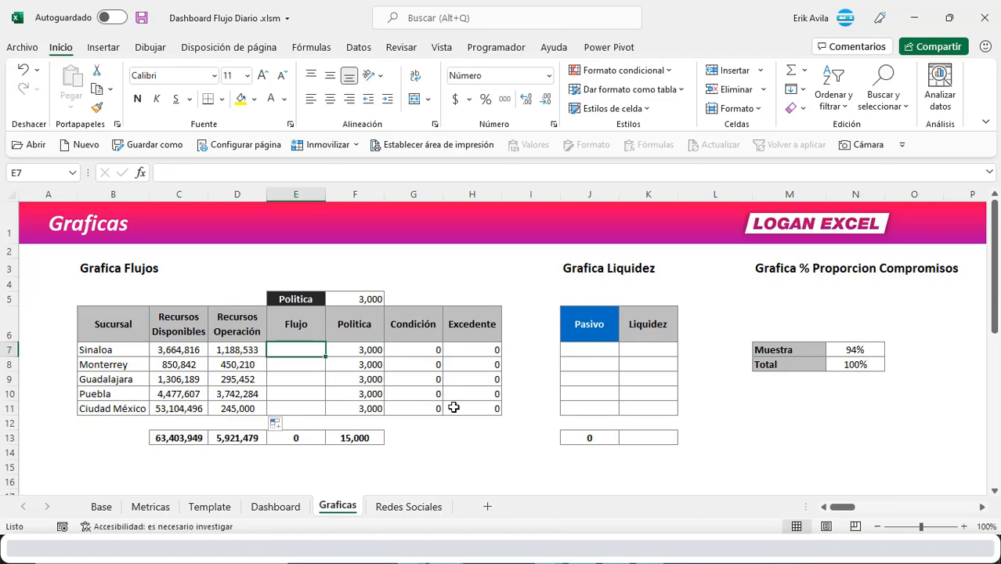
pyautogui.write('+')
pyautogui.press('Left')
pyautogui.press('Left')
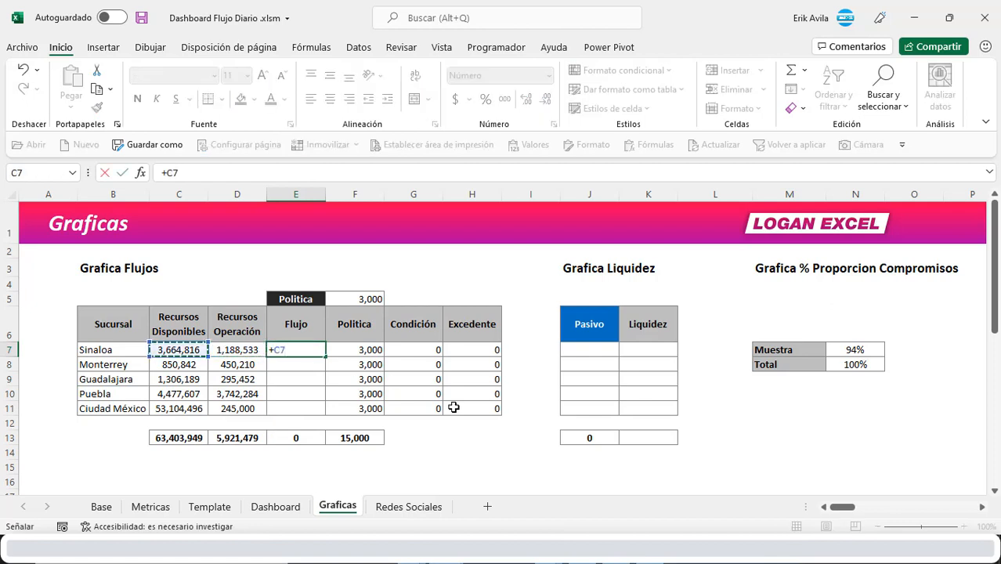
pyautogui.write('-')
pyautogui.press('Left')
pyautogui.press('Return')
pyautogui.press('Up')
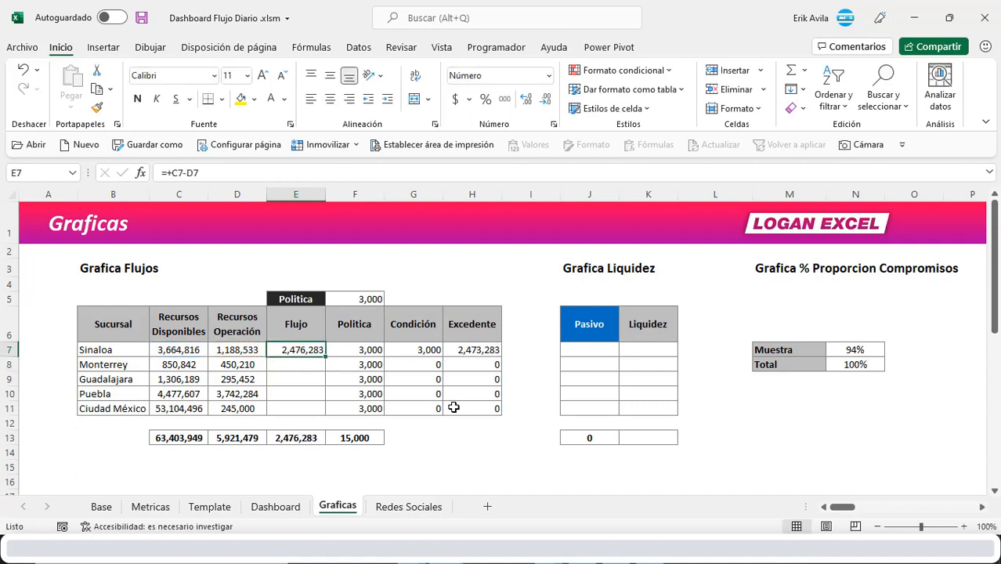
pyautogui.moveTo(324, 357); pyautogui.dragTo(325, 410)
# Examine the Politica input cell and how each branch's Politica formula links back to it.
pyautogui.click(363, 351)
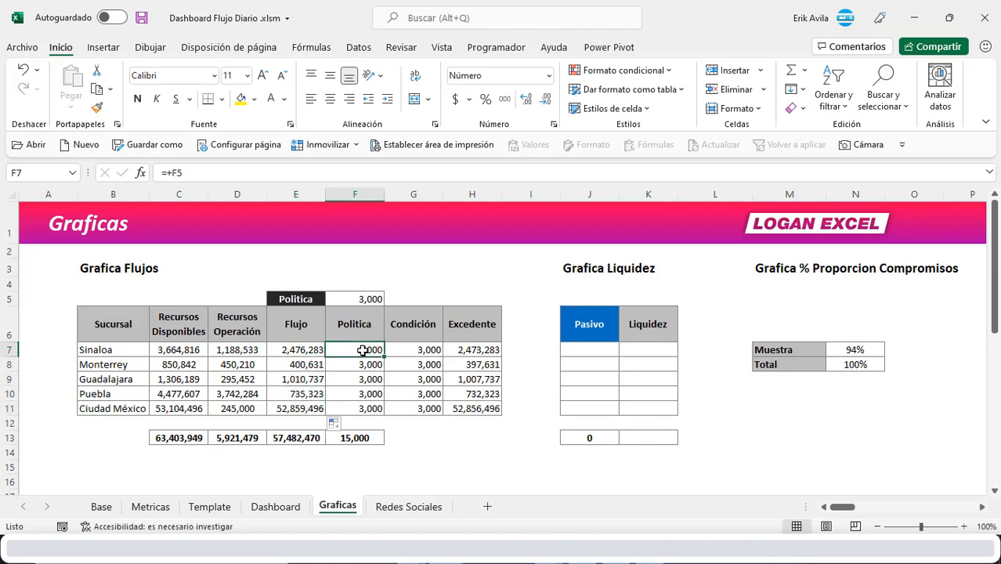
pyautogui.click(368, 299)
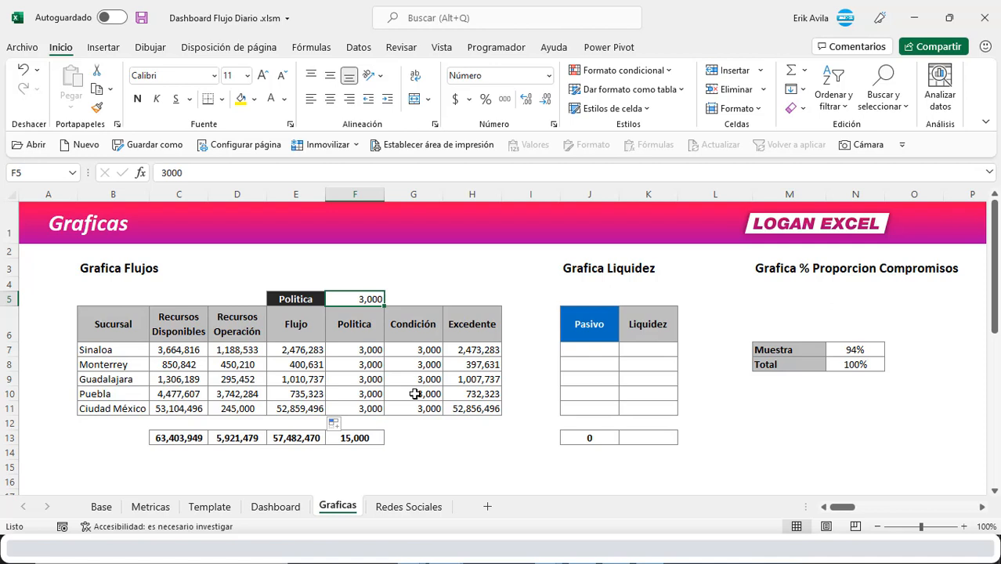
pyautogui.press('Down')
pyautogui.press('Up')
pyautogui.press('Down')
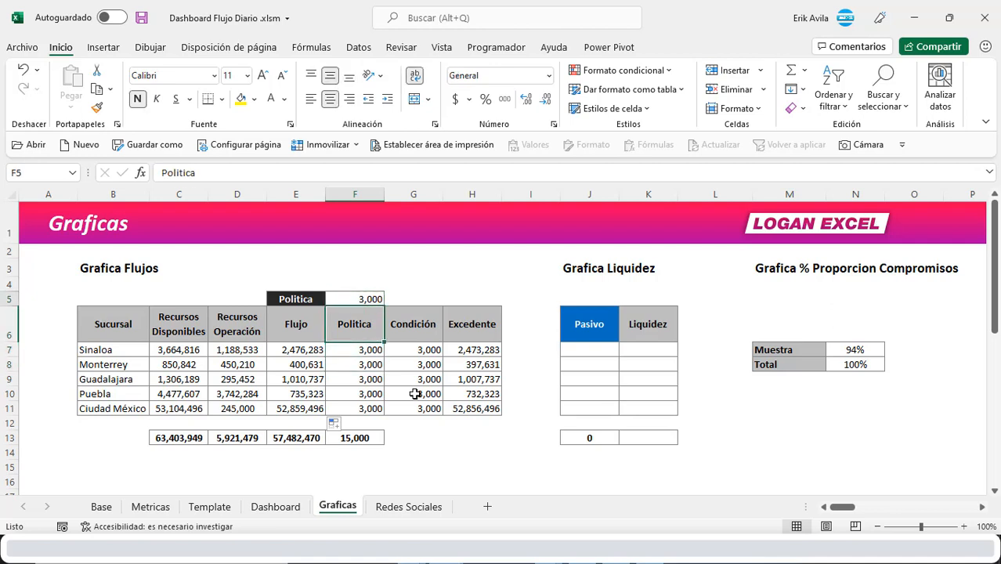
pyautogui.press('Up')
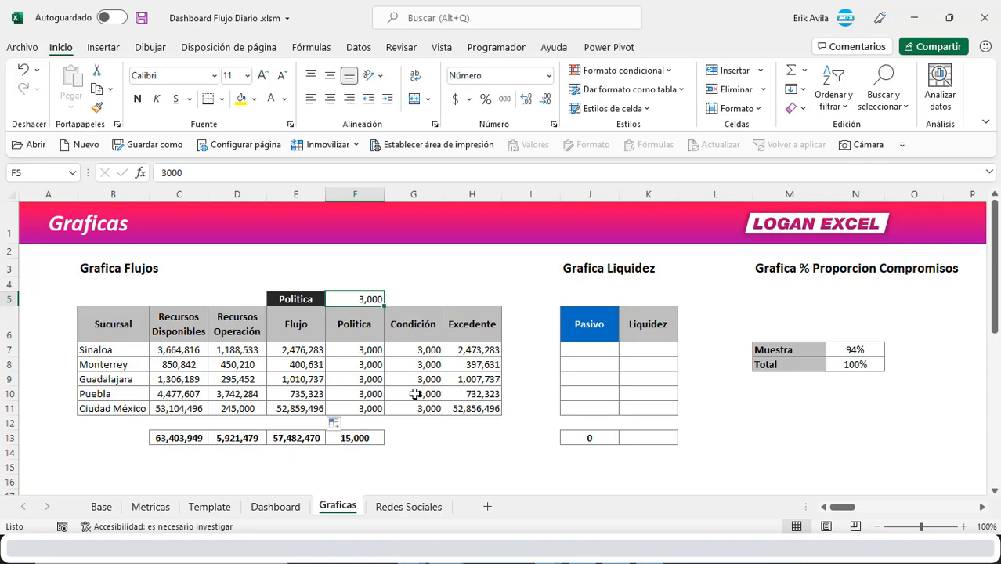
pyautogui.press('Down')
pyautogui.press('Down')
pyautogui.press('F2')
pyautogui.press('Escape')
pyautogui.press('Down')
pyautogui.press('F2')
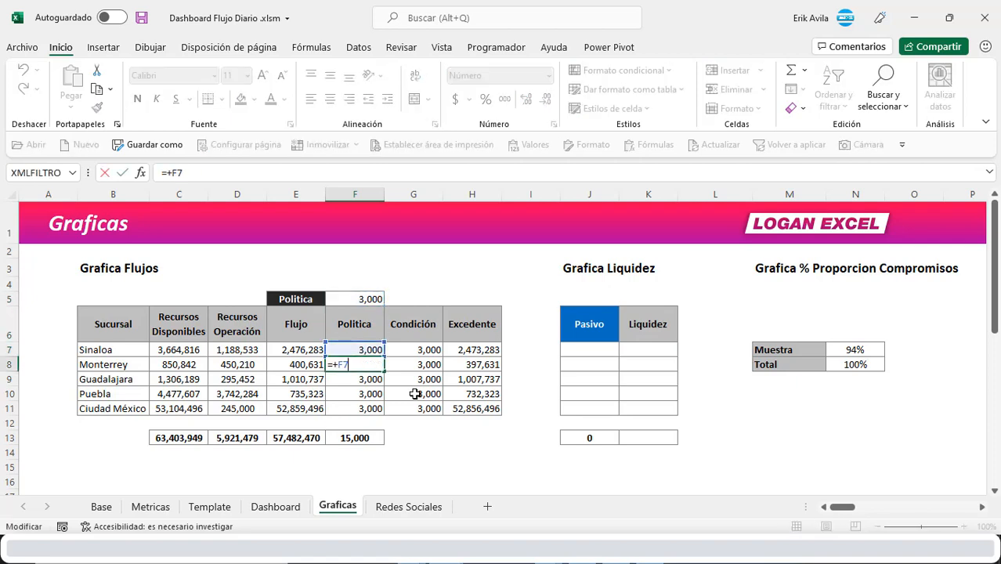
pyautogui.press('Escape')
pyautogui.press('Down')
pyautogui.press('F2')
pyautogui.press('Escape')
pyautogui.press('Down')
pyautogui.press('F2')
pyautogui.press('Escape')
pyautogui.press('Down')
pyautogui.press('F2')
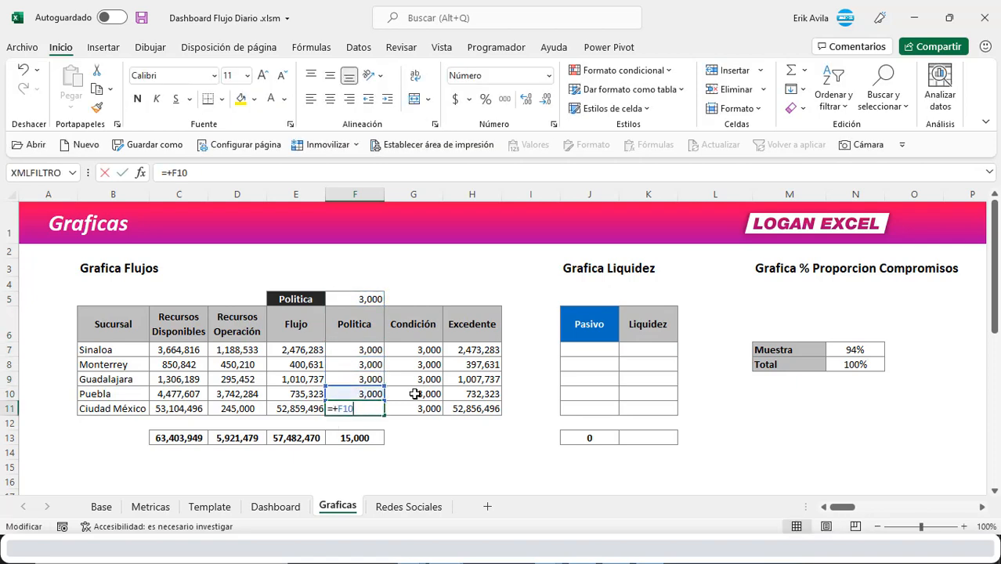
pyautogui.press('Escape')
# Divide the Sinaloa Recursos Disponibles formula by 1000 and copy it down through Ciudad México.
pyautogui.press('Up')
pyautogui.press('Up')
pyautogui.press('Up')
pyautogui.press('Up')
pyautogui.press('Left')
pyautogui.press('Left')
pyautogui.press('Left')
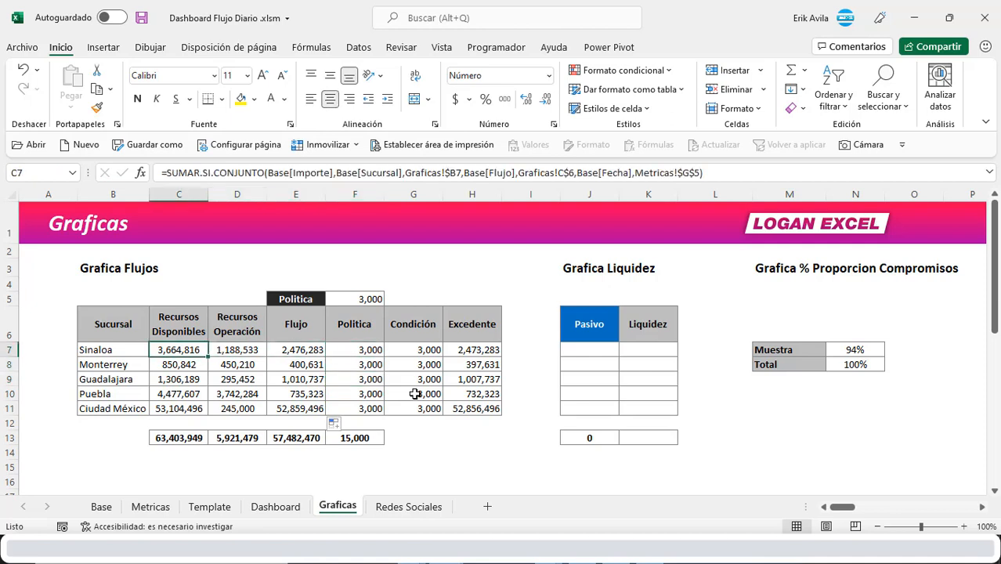
pyautogui.click(725, 170)
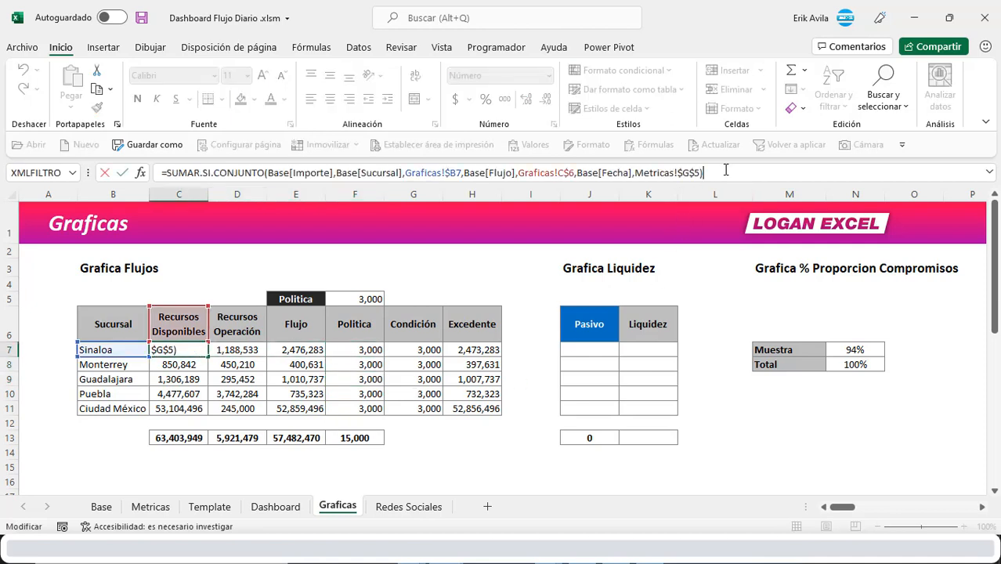
pyautogui.write('/1000')
pyautogui.press('Return')
pyautogui.press('Up')
pyautogui.hotkey('ctrl', 'c')
pyautogui.hotkey('ctrl', 'shift', 'Down')
pyautogui.press('Return')
# Replace the Recursos Operación formulas from Sinaloa through Ciudad México with the version divided by 1000.
pyautogui.press('Right')
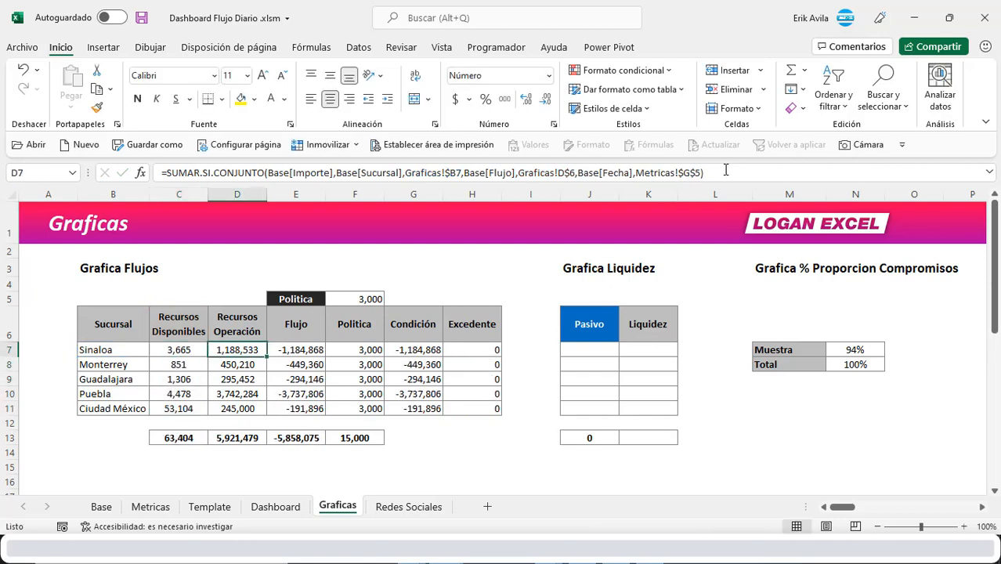
pyautogui.hotkey('ctrl', 'd')
pyautogui.hotkey('ctrl', 'c')
pyautogui.hotkey('ctrl', 'shift', 'Down')
pyautogui.press('Return')
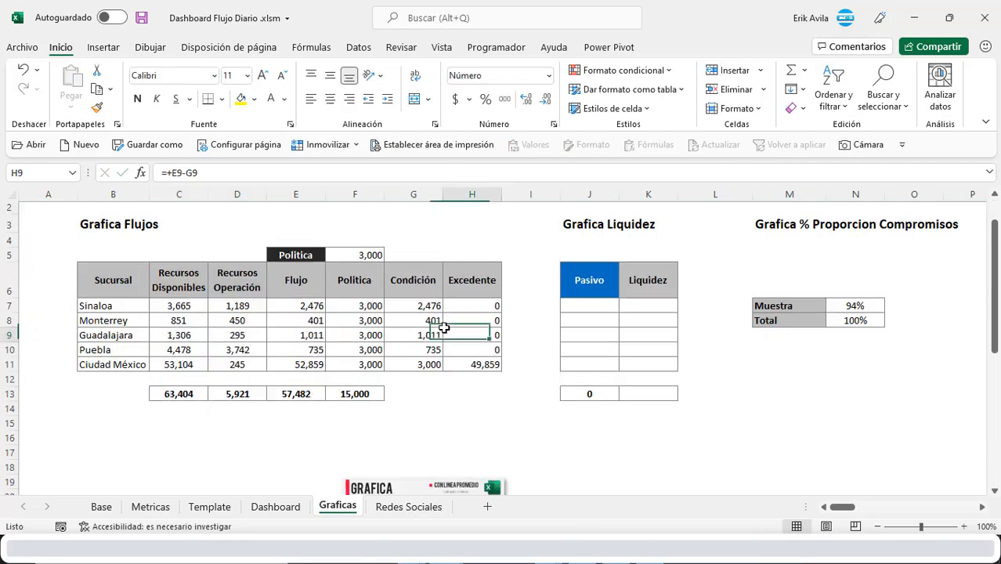
# Examine the arguments of the SI formula in the Sinaloa Condición cell.
pyautogui.click(429, 304)
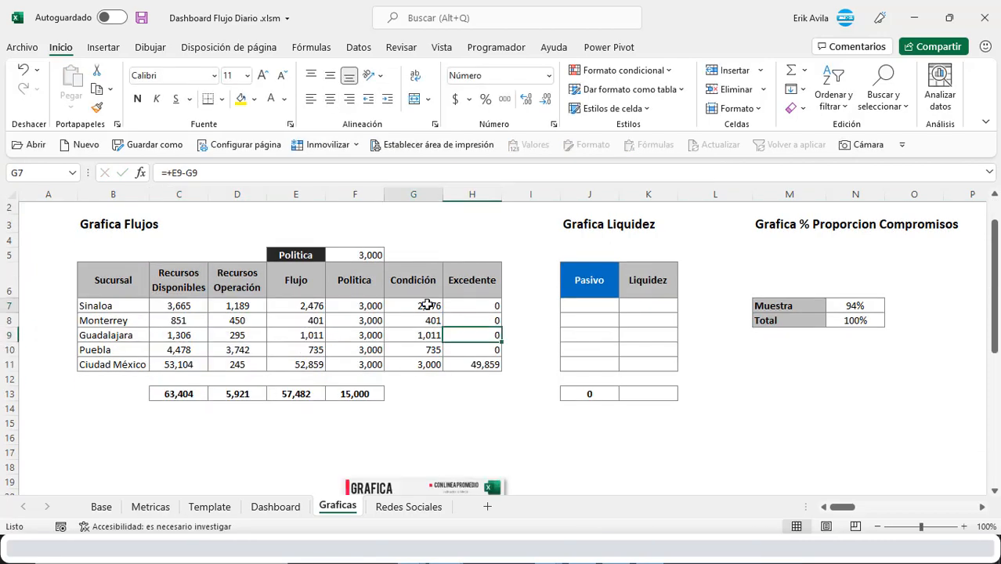
pyautogui.scroll(1, 452, 338)
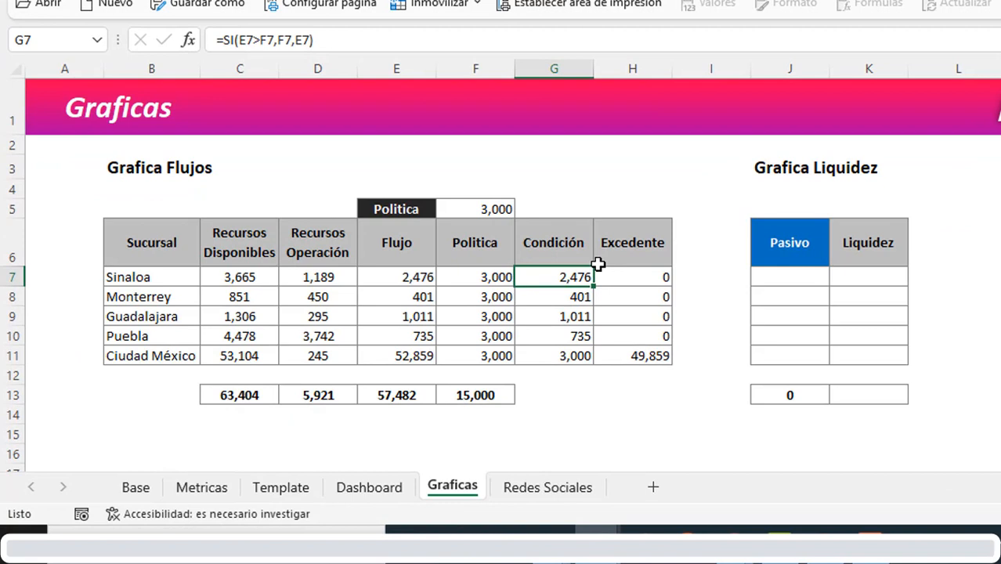
pyautogui.press('F2')
pyautogui.click(422, 45)
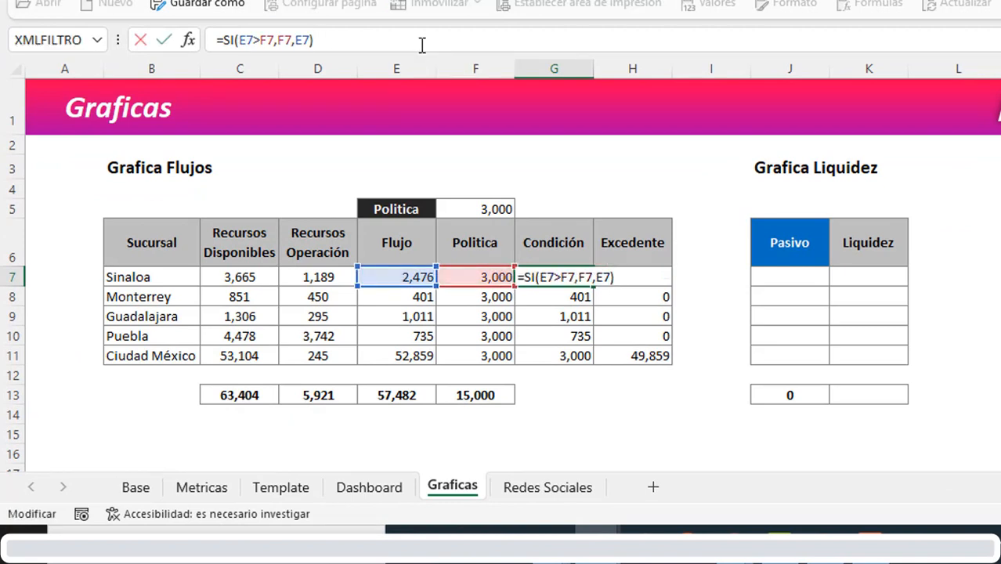
pyautogui.doubleClick(245, 40)
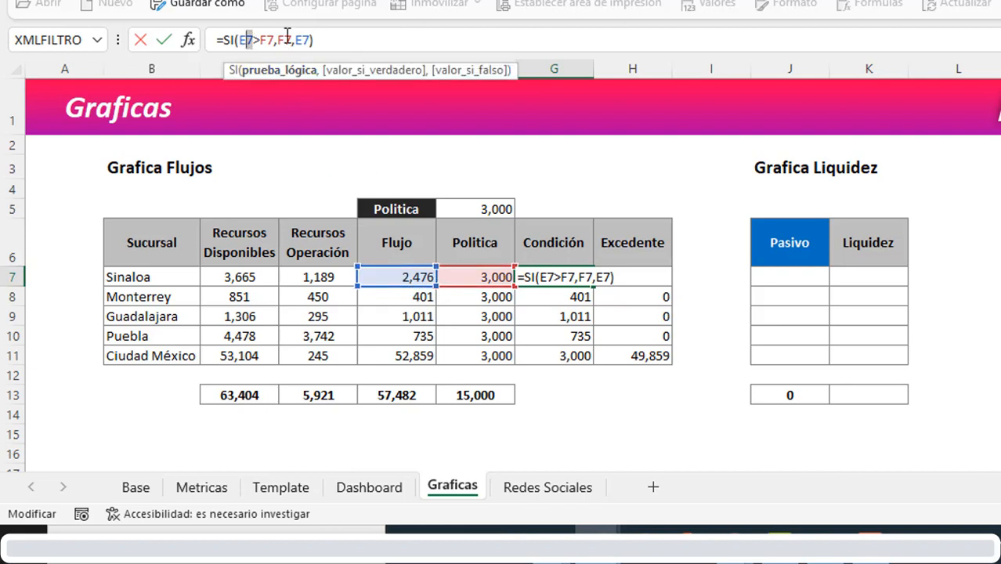
pyautogui.moveTo(279, 39); pyautogui.dragTo(292, 40)
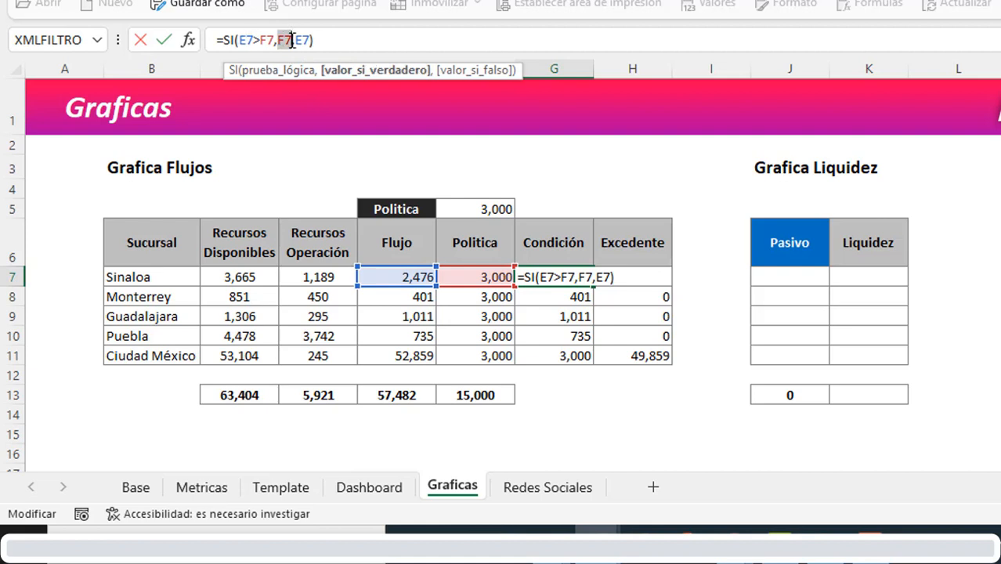
pyautogui.moveTo(295, 40); pyautogui.dragTo(313, 41)
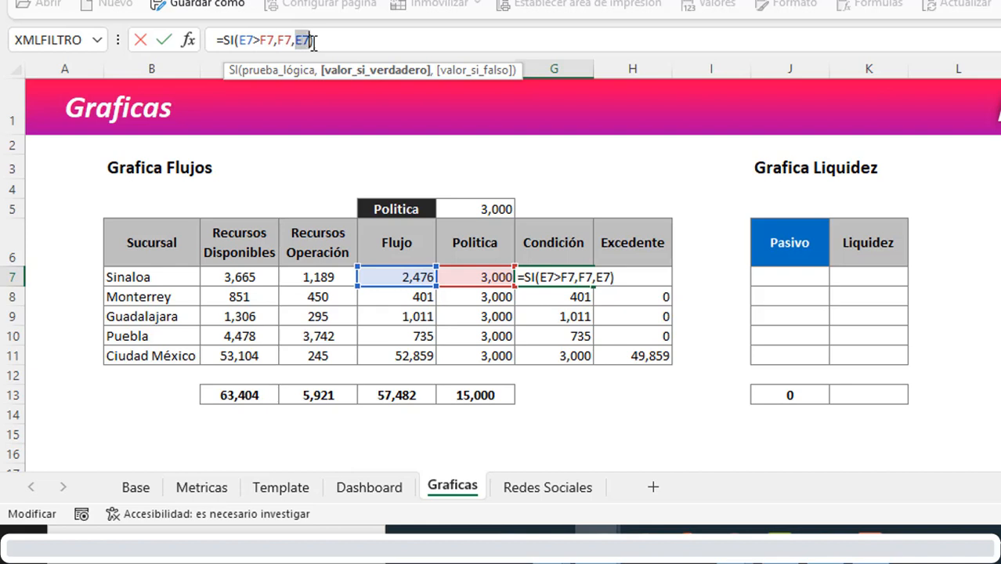
pyautogui.press('Return')
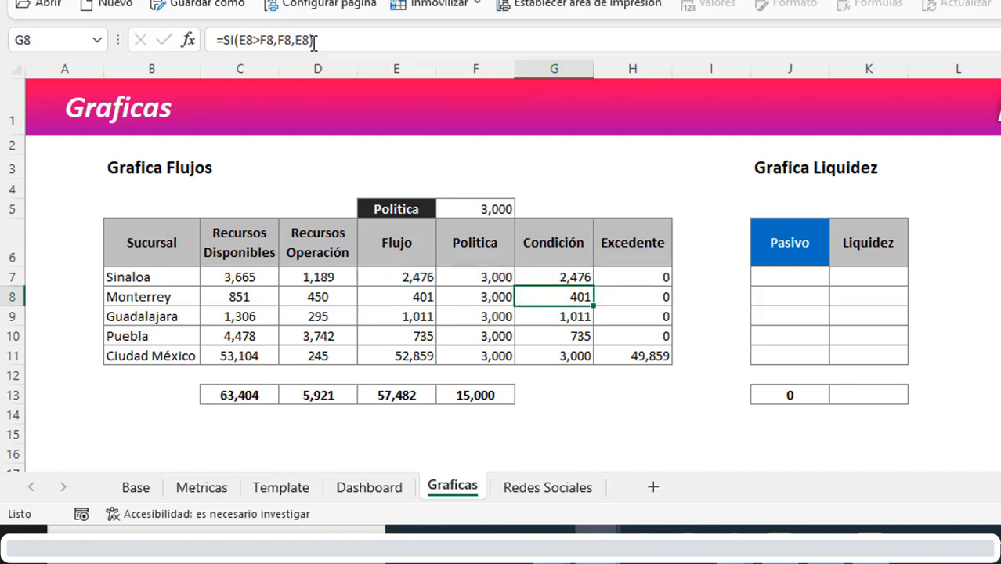
# Fill the Sinaloa Condición formula down through Ciudad México and select the Sinaloa Excedente cell.
pyautogui.press('Up')
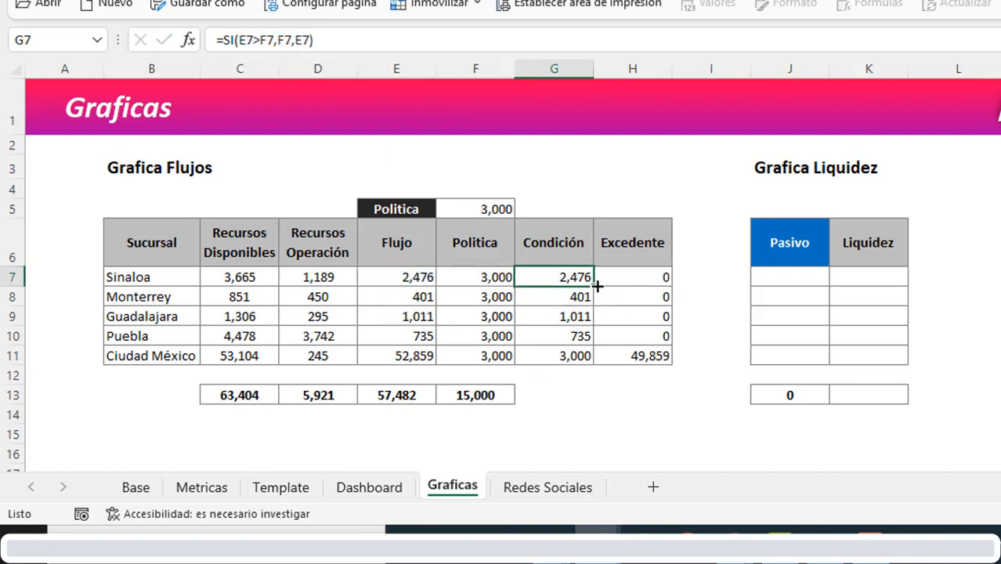
pyautogui.moveTo(596, 285); pyautogui.dragTo(583, 361)
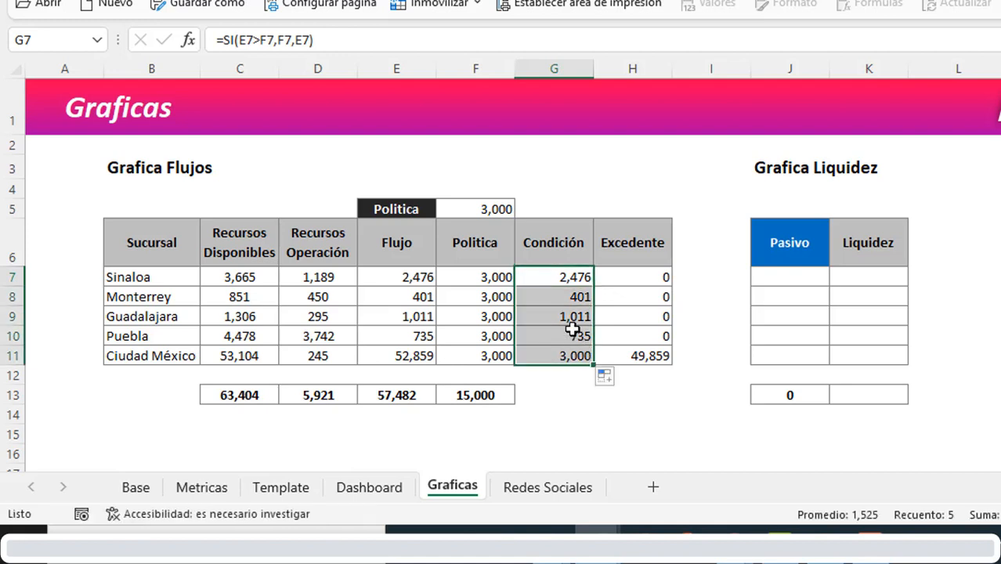
pyautogui.click(629, 284)
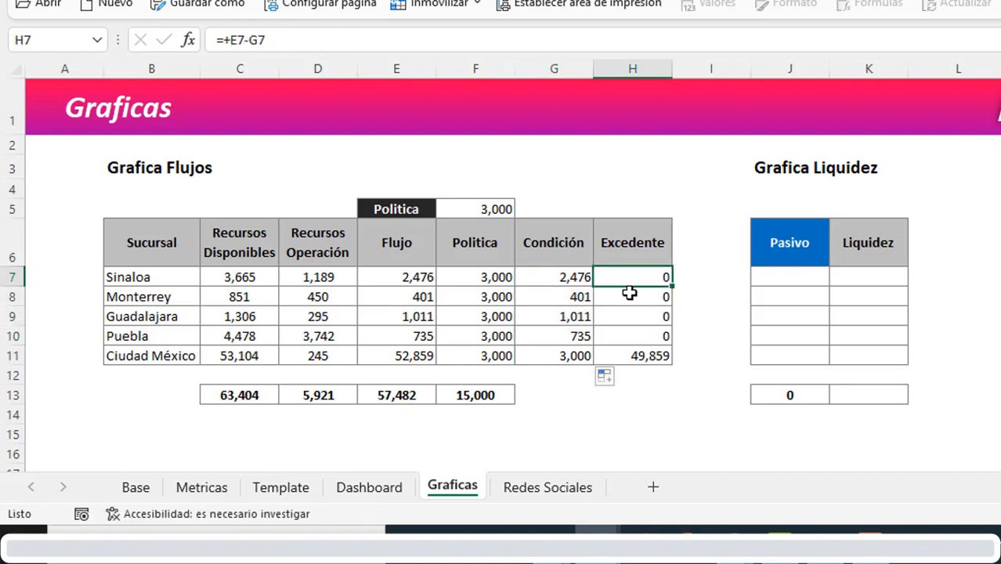
# Examine the Excedente formulas for Sinaloa and Ciudad México and the chart video reference below the Grafica Flujos table.
pyautogui.click(420, 44)
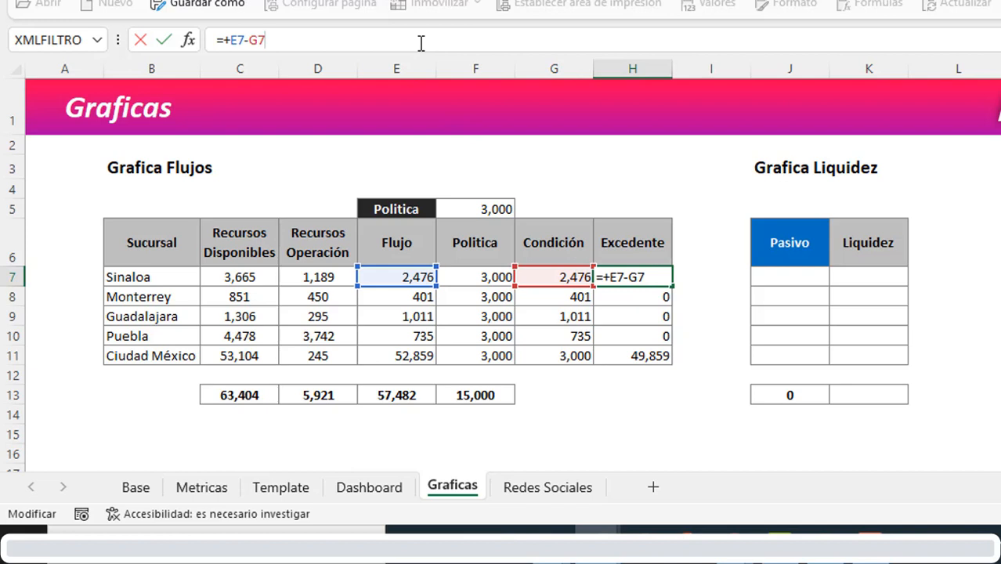
pyautogui.hotkey('ctrl', 'Return')
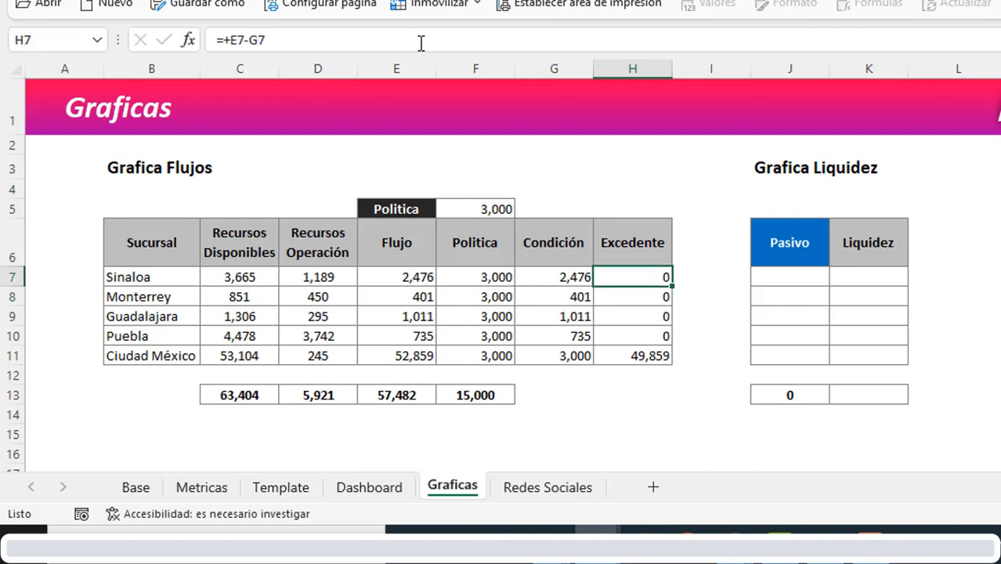
pyautogui.scroll(-1, 520, 311)
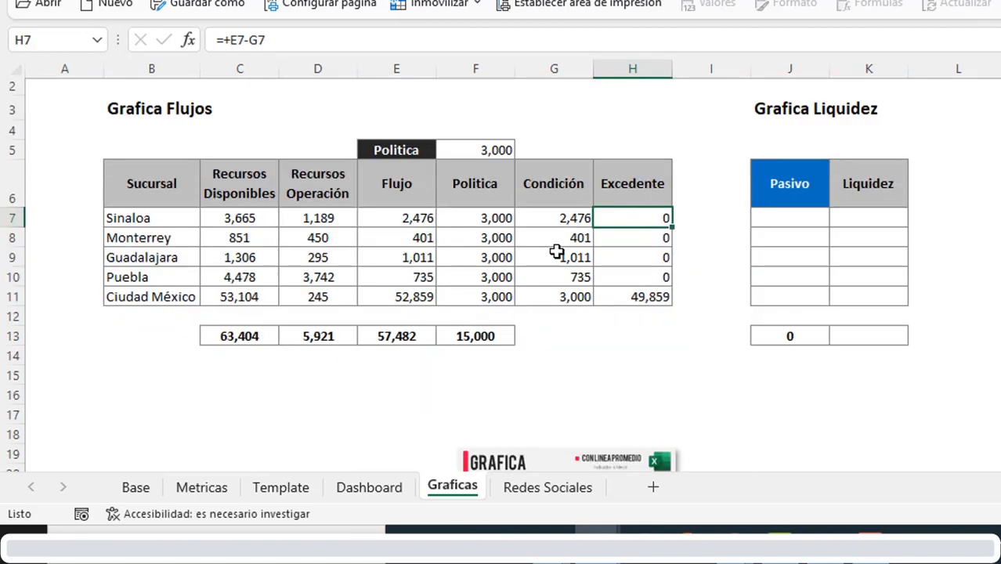
pyautogui.hotkey('ctrl', 'Down')
pyautogui.scroll(-1, 603, 302)
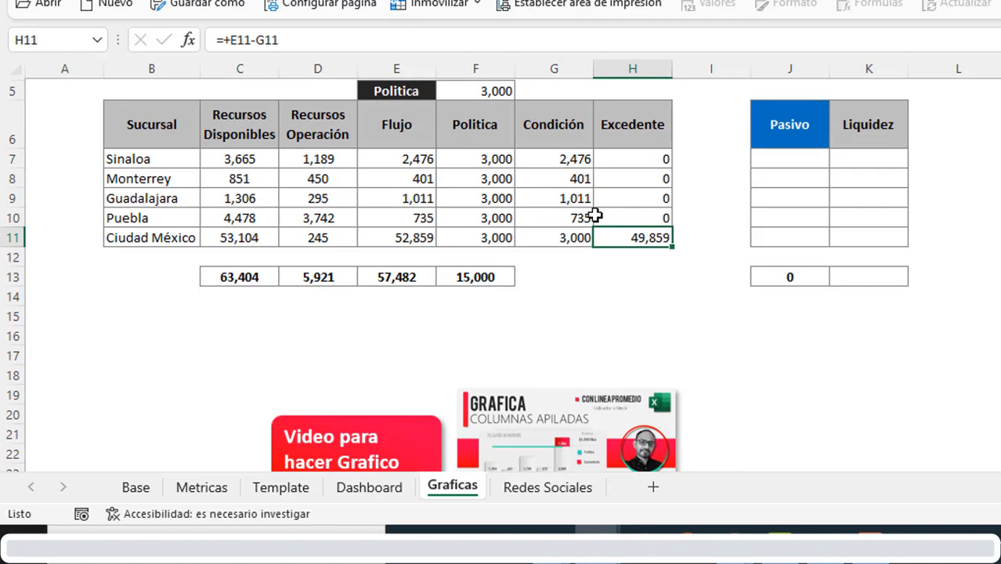
pyautogui.scroll(2, 595, 215)
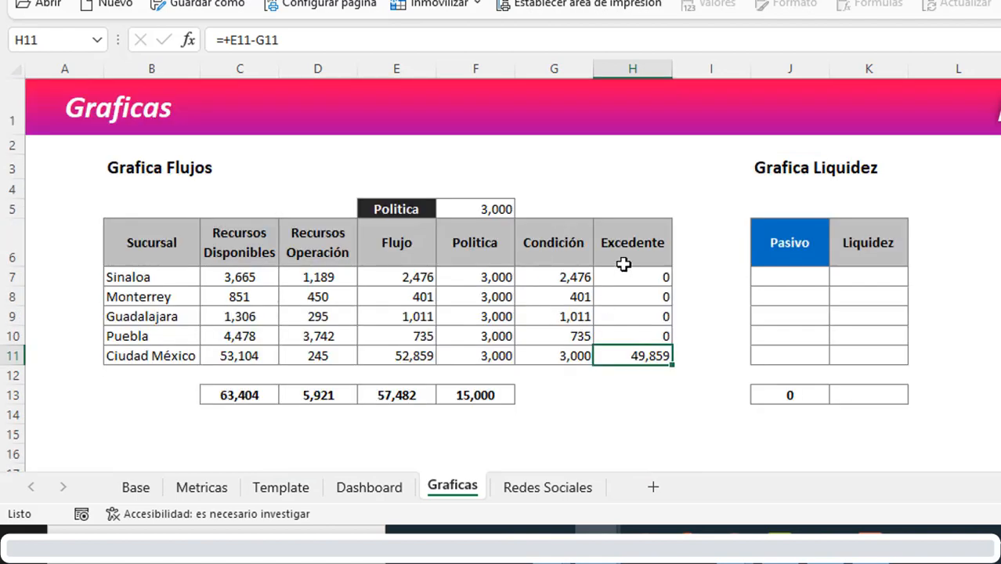
pyautogui.scroll(-1, 623, 264)
pyautogui.scroll(-3, 623, 264)
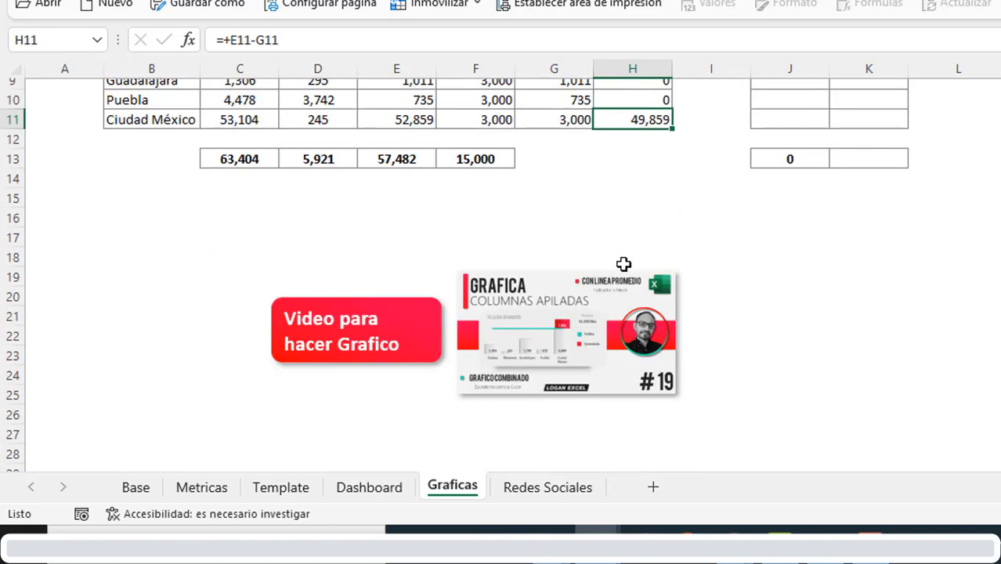
pyautogui.scroll(3, 193, 329)
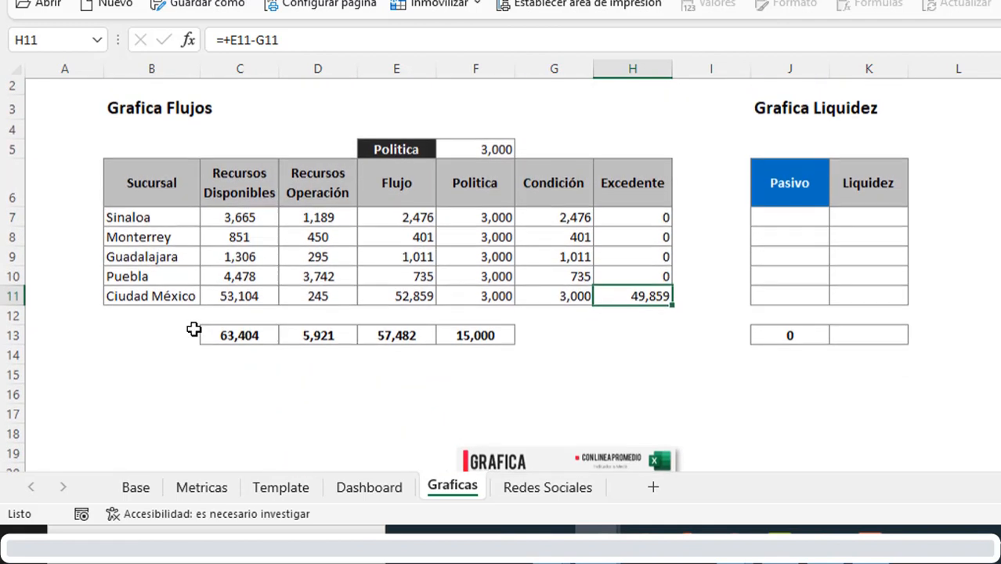
# Start a SUMAR.SI.CONJUNTO formula in the first Pasivo cell of Grafica Liquidez with TablaVentas[Pasivo Corriente] as the sum range.
pyautogui.click(799, 274)
pyautogui.press('Left')
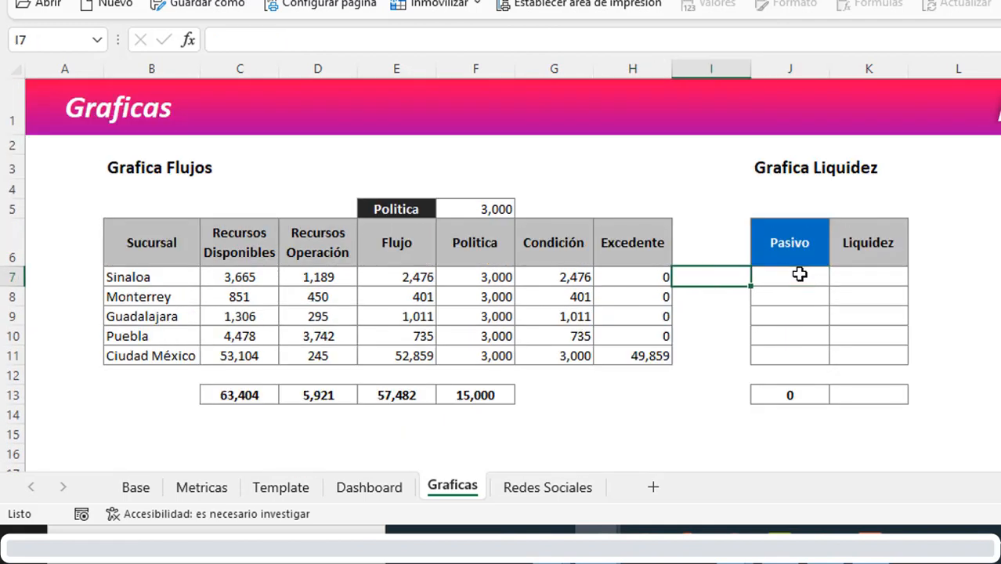
pyautogui.press('Right')
pyautogui.press('Right')
pyautogui.press('Left')
pyautogui.press('Left')
pyautogui.press('Right')
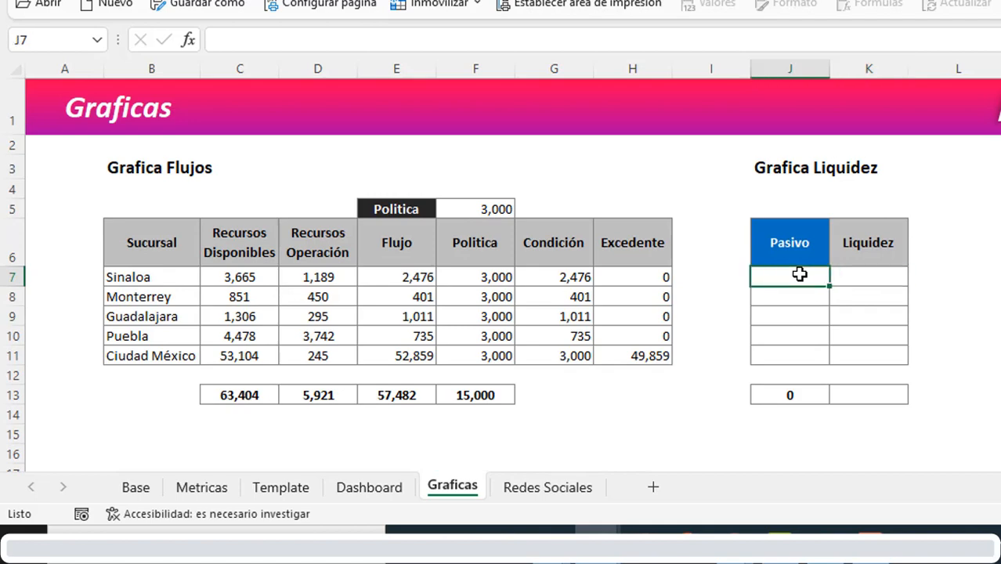
pyautogui.write('=SUMAR.SI.CONJUNTO(')
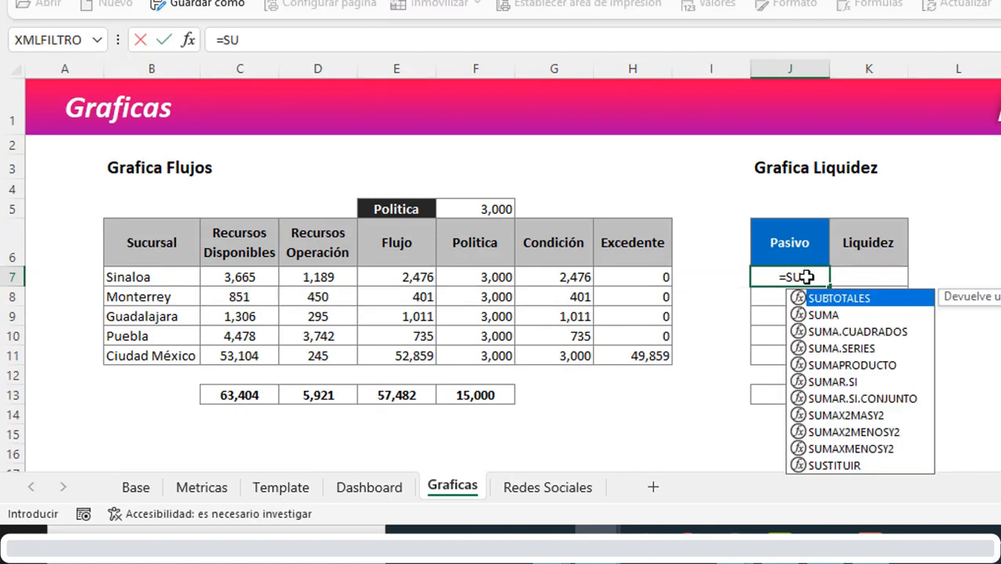
pyautogui.doubleClick(786, 310)
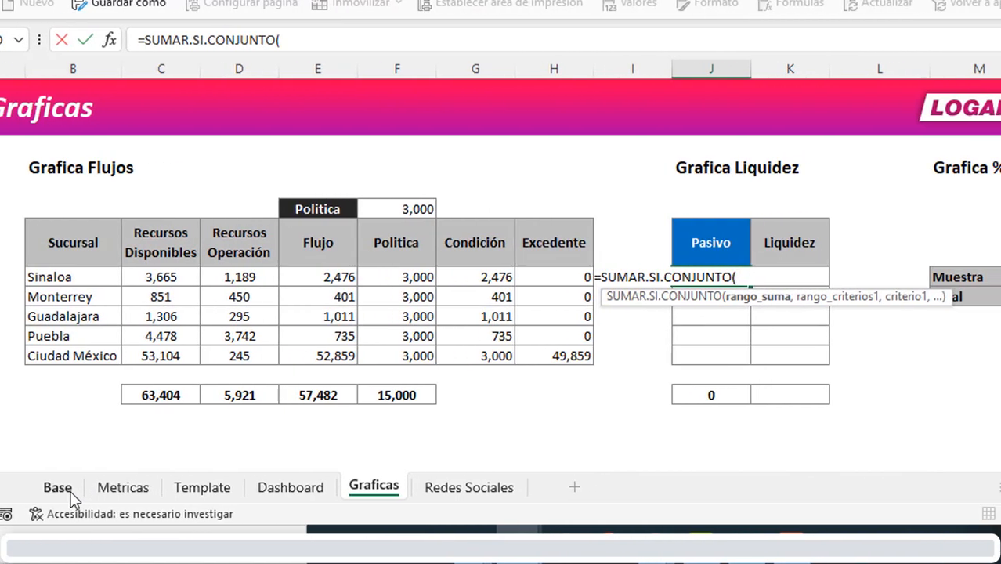
pyautogui.click(135, 487)
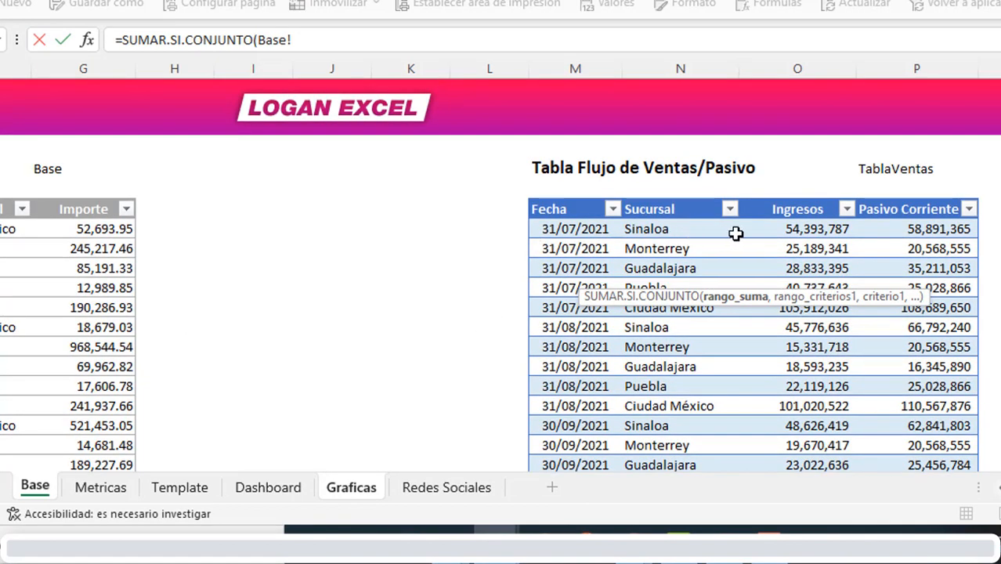
pyautogui.click(940, 231)
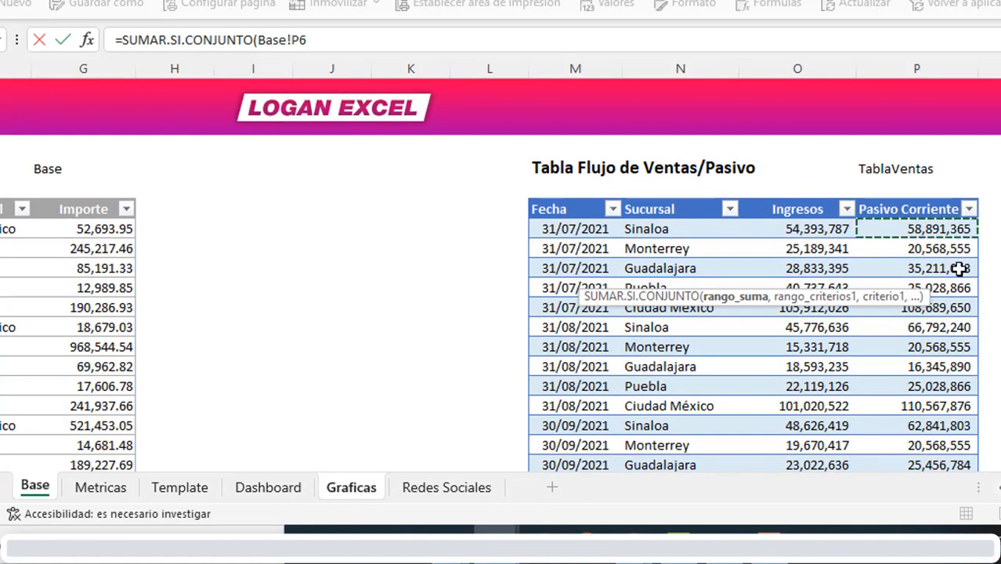
pyautogui.hotkey('ctrl', 'shift', 'Down')
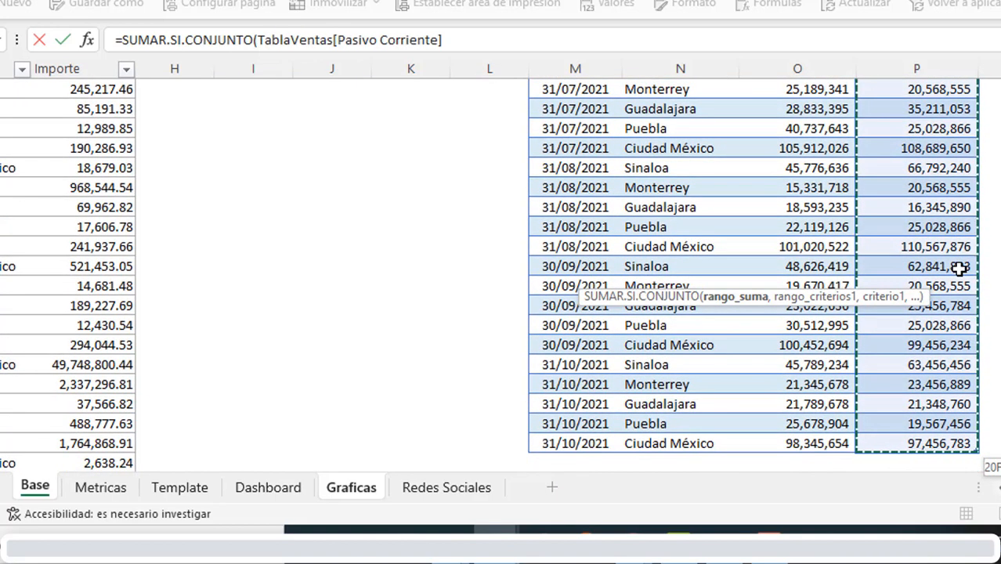
pyautogui.write(',')
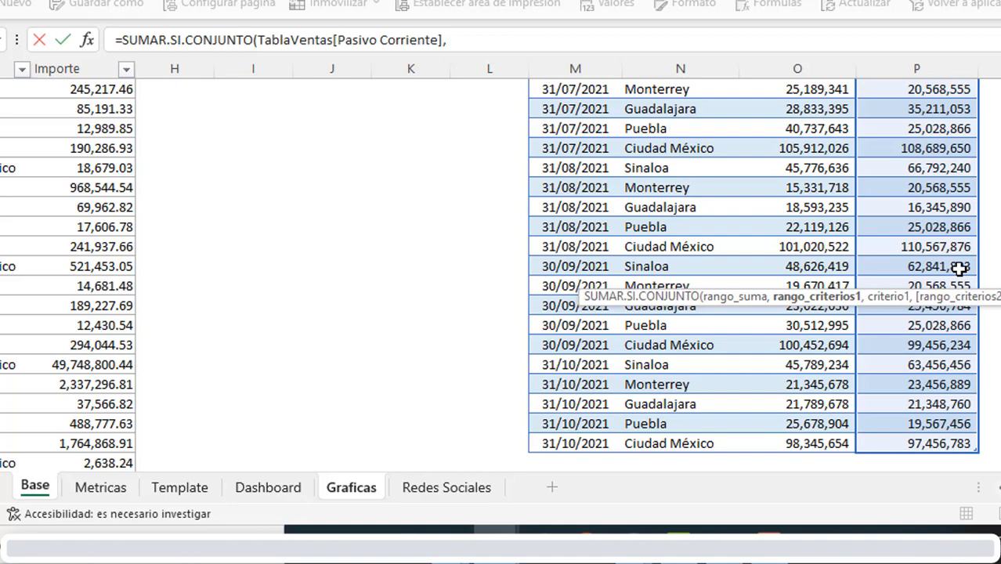
# Add TablaVentas[Sucursal] as the first criteria range, with the Sinaloa cell B7 on Graficas as its criterion.
pyautogui.scroll(2, 672, 190)
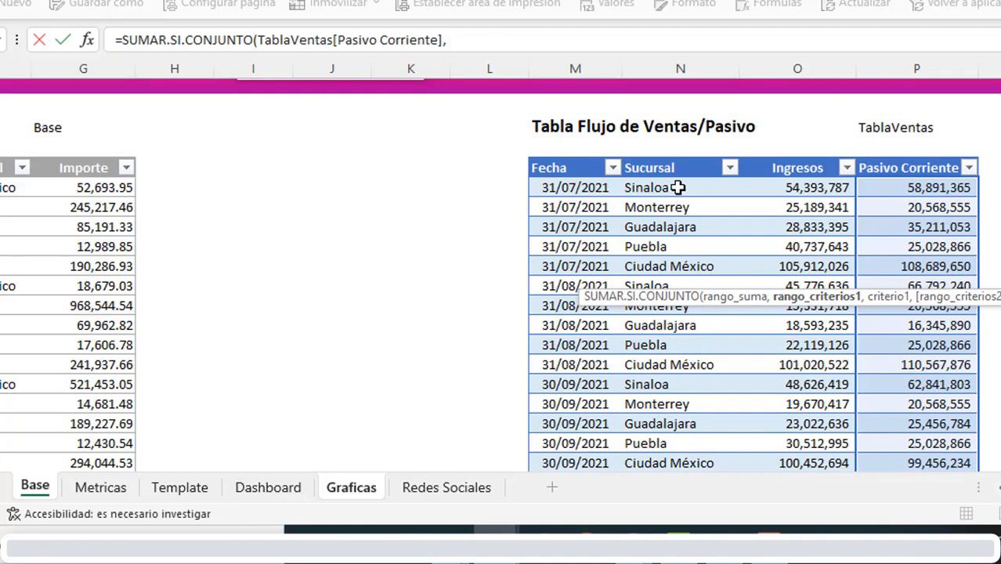
pyautogui.click(678, 187)
pyautogui.hotkey('ctrl', 'shift', 'Down')
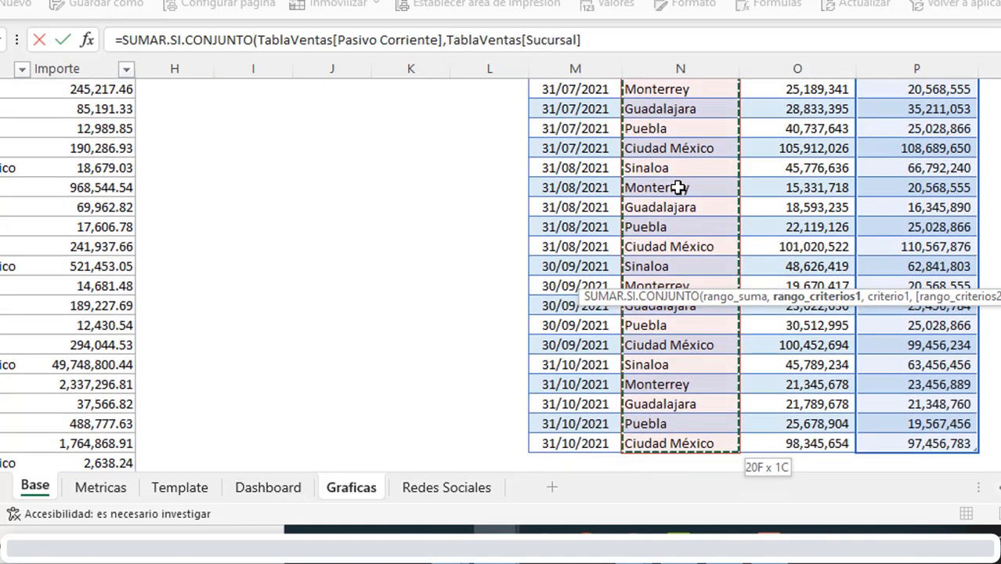
pyautogui.write(',')
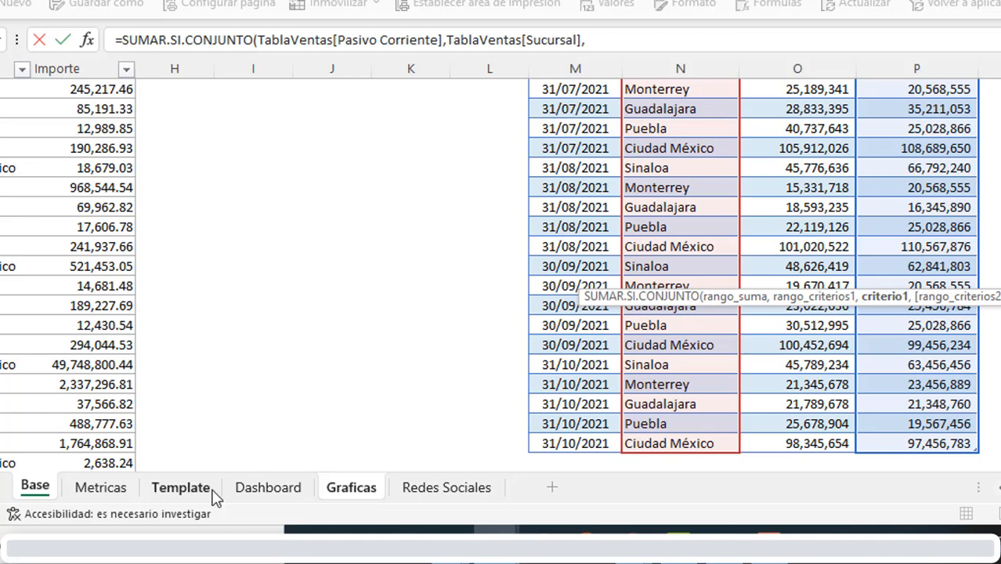
pyautogui.click(351, 489)
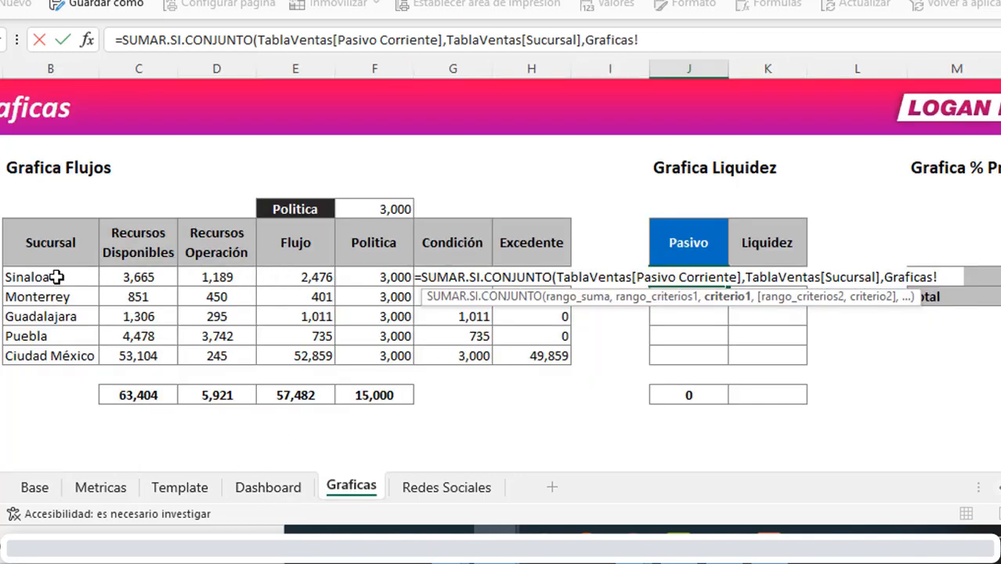
pyautogui.click(58, 277)
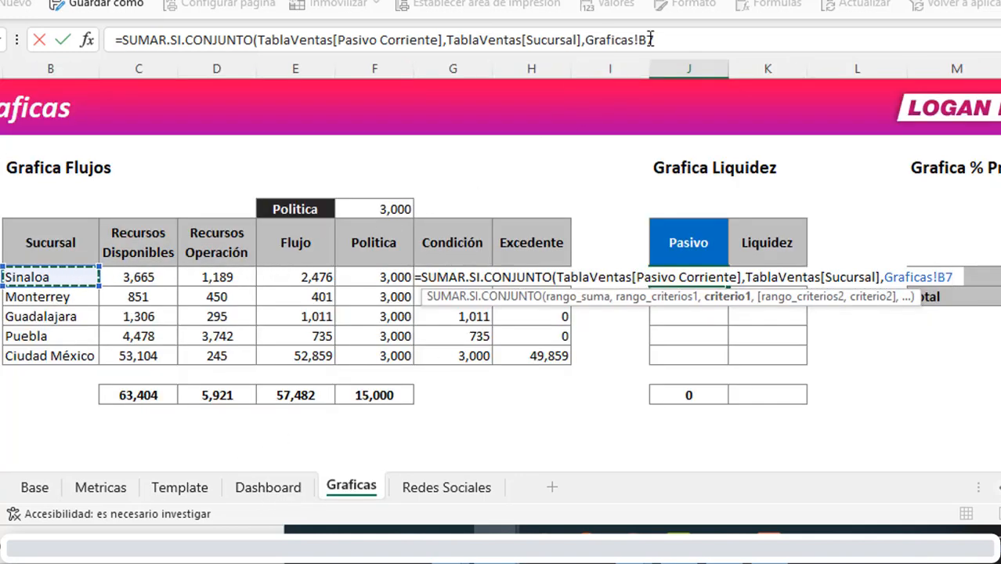
# Make the column of the Sinaloa criterion reference absolute, as $B7, and continue to the second criteria range.
pyautogui.click(647, 40)
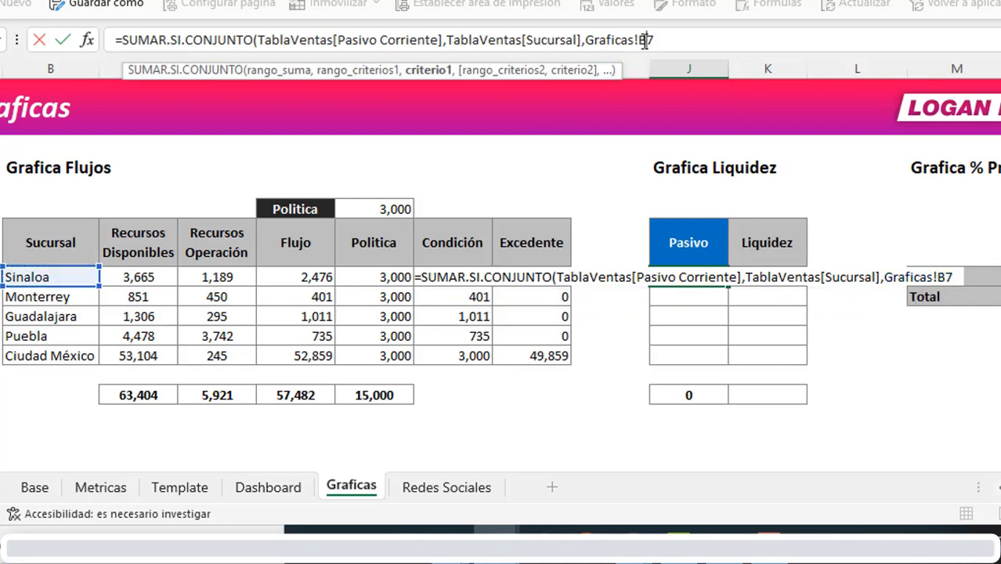
pyautogui.press('Left')
pyautogui.write('$')
pyautogui.click(687, 40)
pyautogui.write(',')
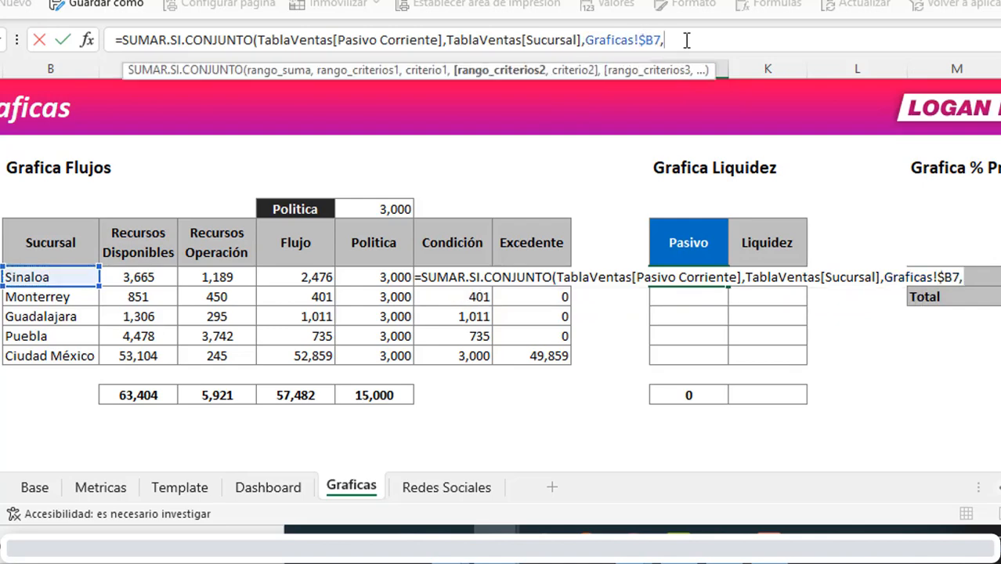
# Add TablaVentas[Fecha] from the Base sheet as the second criteria range.
pyautogui.click(45, 494)
pyautogui.click(569, 202)
pyautogui.hotkey('ctrl', 'Up')
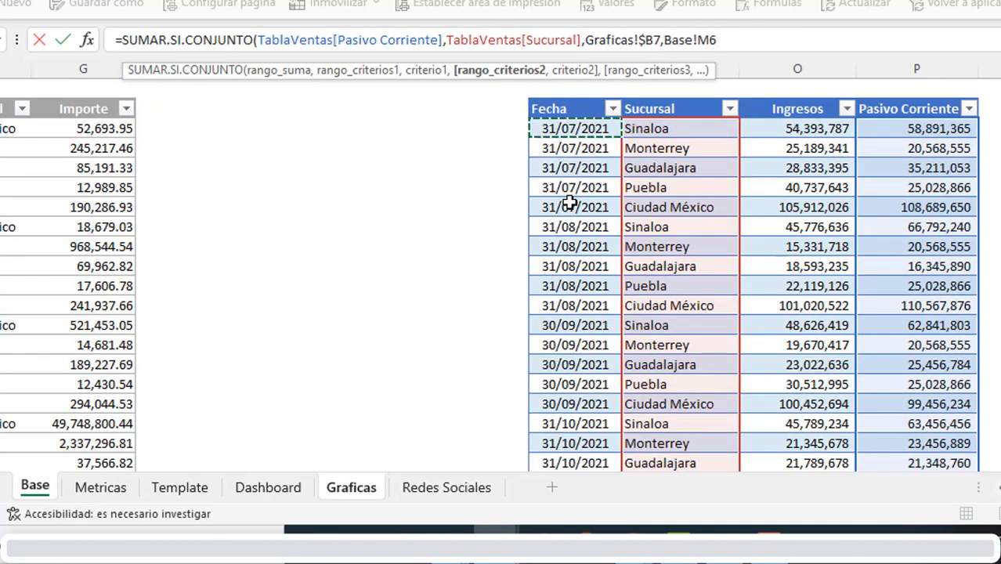
pyautogui.hotkey('ctrl', 'shift', 'Down')
pyautogui.hotkey('shift', 'Up')
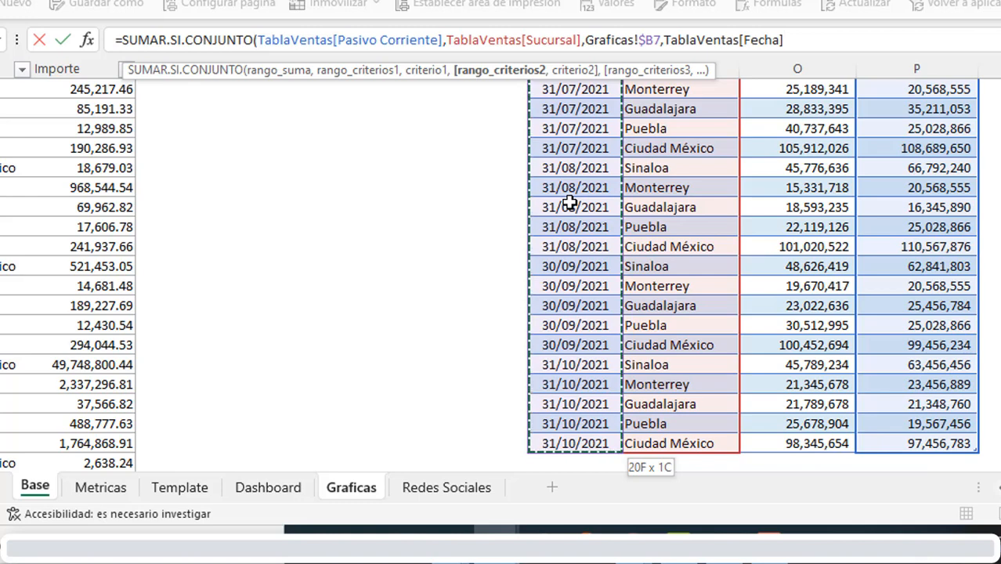
pyautogui.write(',')
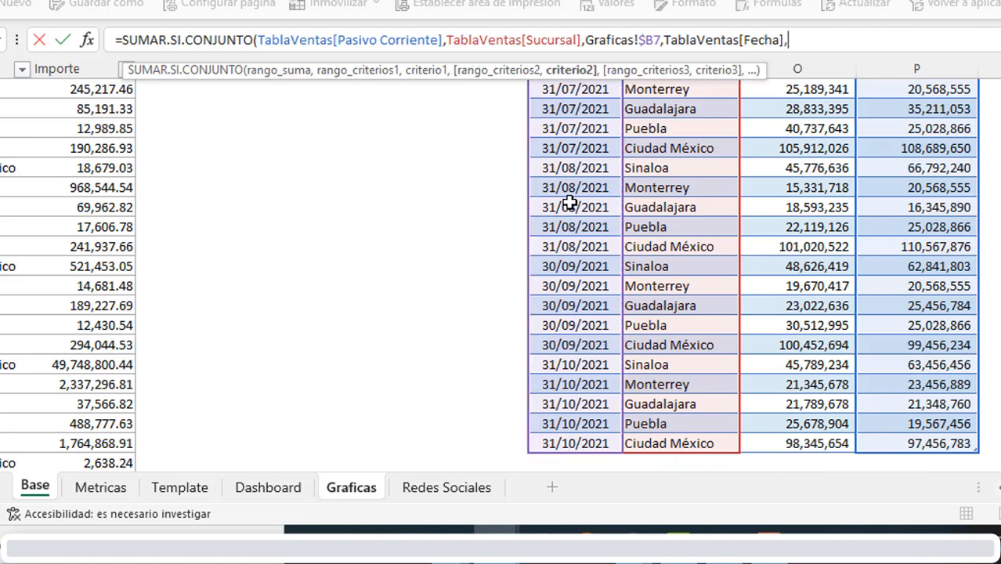
# Compare the Fecha dates in TablaVentas with the Selección del dia date on Metricas, and clear the unfinished sheet reference from the formula.
pyautogui.scroll(2, 569, 203)
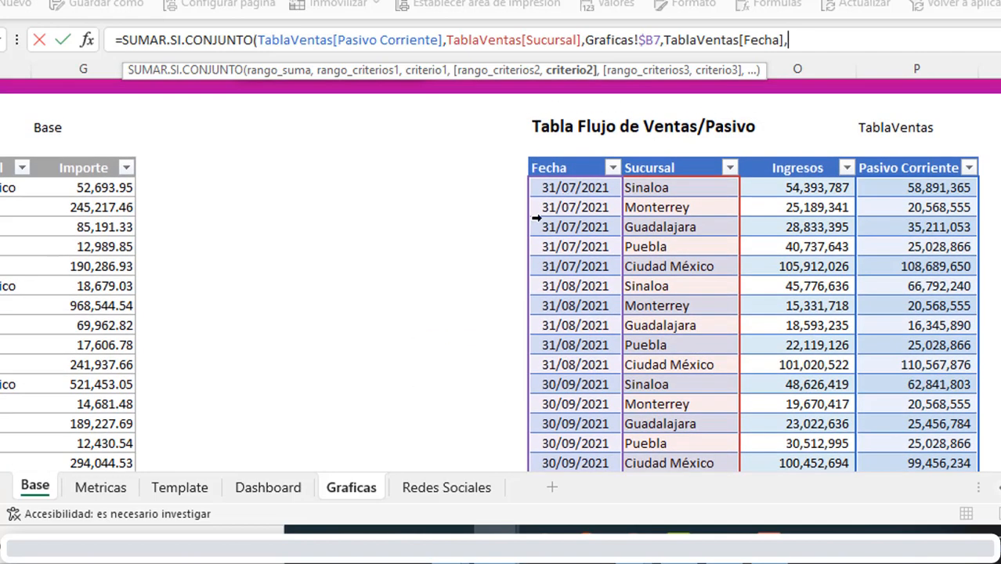
pyautogui.hotkey('ctrl', 'pagedown')
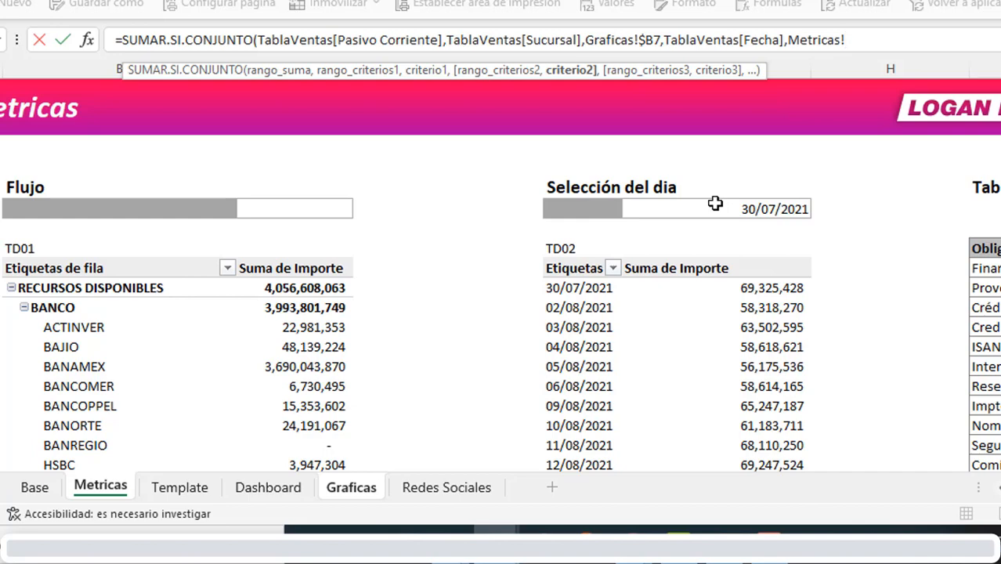
pyautogui.click(34, 486)
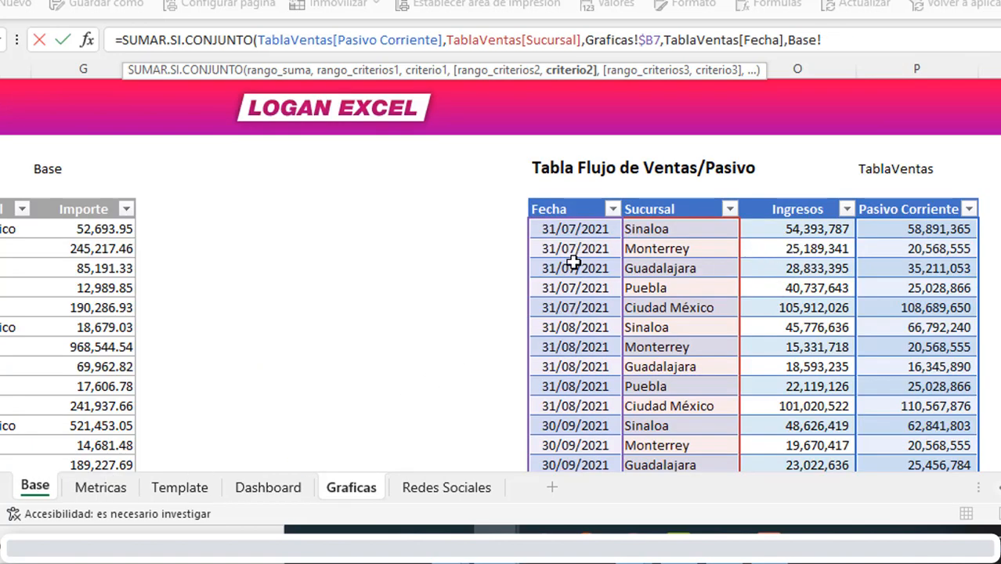
pyautogui.click(101, 487)
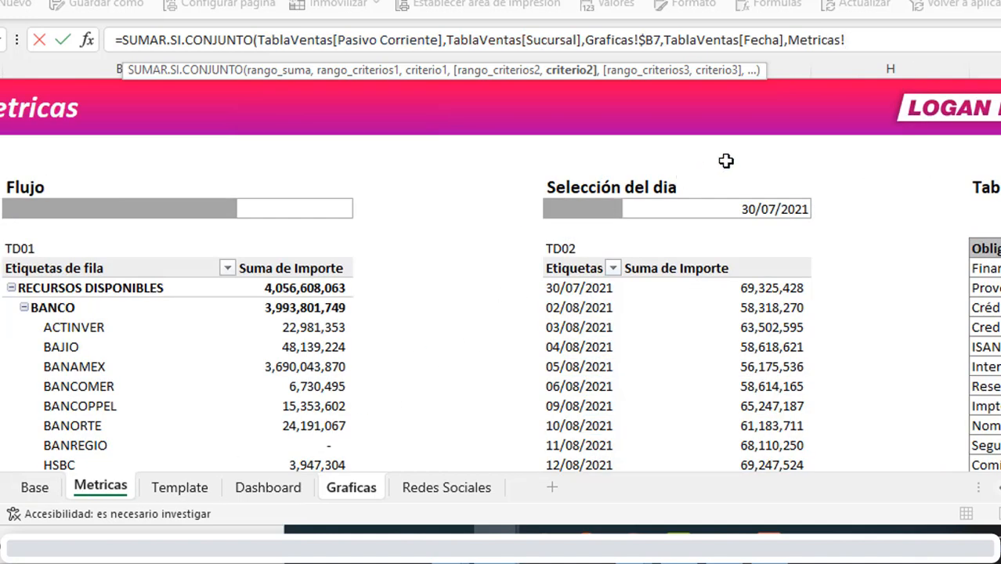
pyautogui.press('BackSpace')
pyautogui.press('BackSpace')
pyautogui.press('BackSpace')
pyautogui.press('BackSpace')
pyautogui.press('BackSpace')
pyautogui.press('BackSpace')
pyautogui.press('BackSpace')
pyautogui.press('BackSpace')
pyautogui.press('BackSpace')
# Complete the Sinaloa Pasivo formula with FIN.MES(Metricas!$G$5,0) as the date criterion and review the entered formula.
pyautogui.write('FIN')
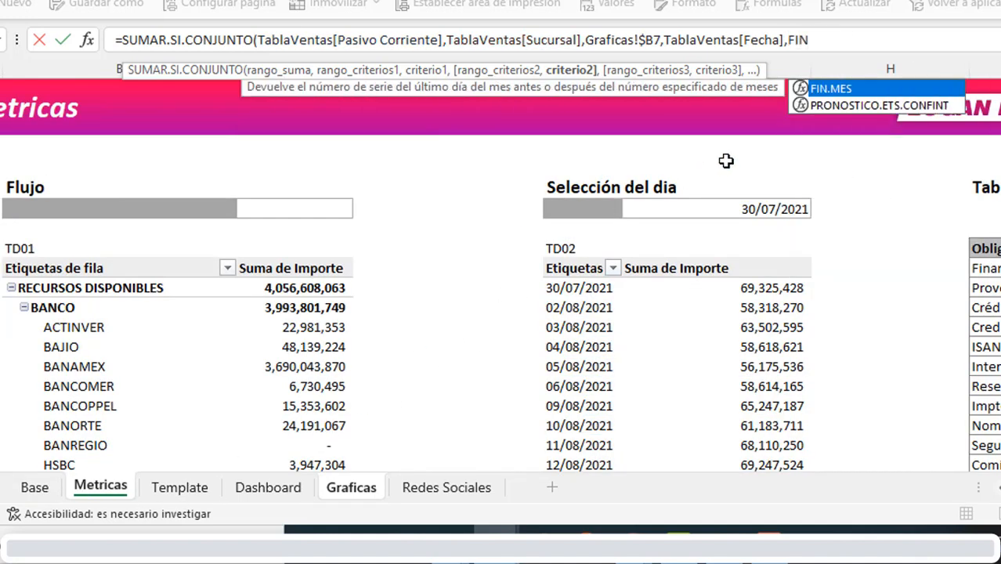
pyautogui.doubleClick(839, 88)
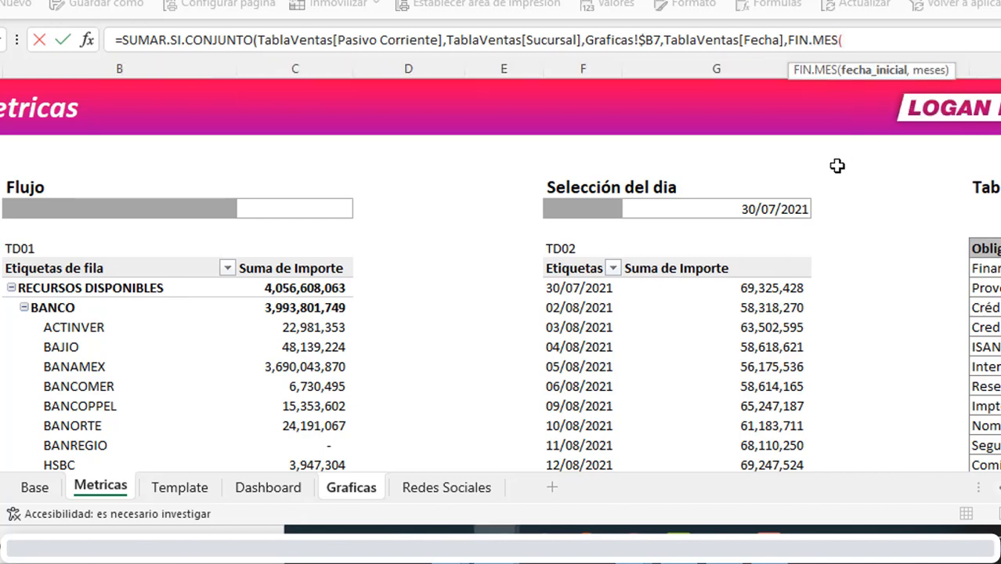
pyautogui.click(784, 212)
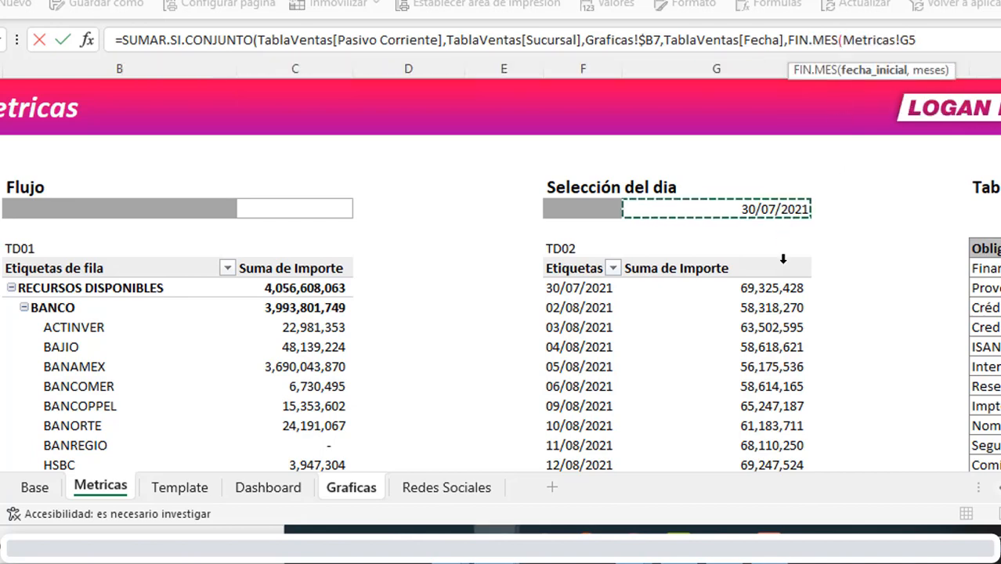
pyautogui.press('F4')
pyautogui.write(',0')
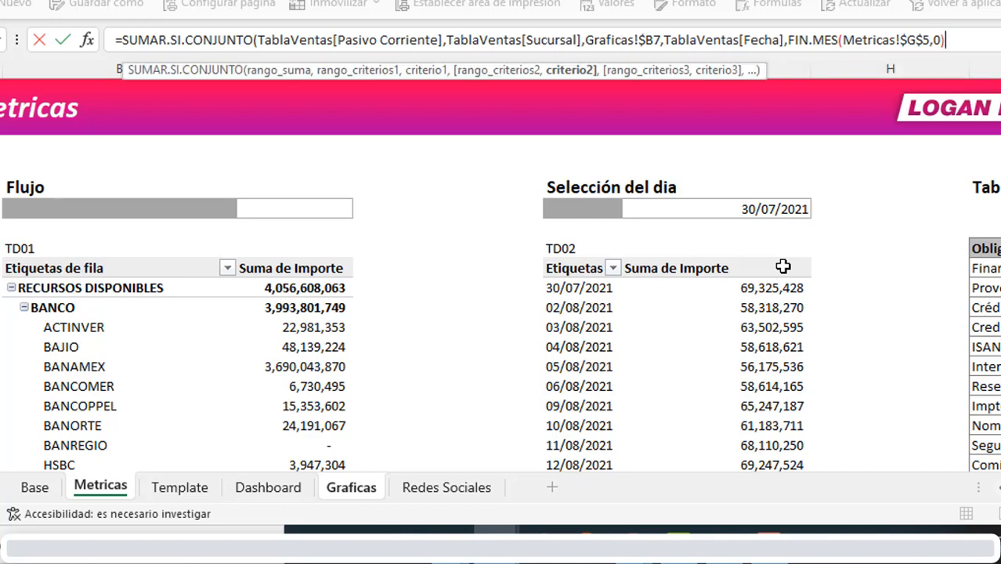
pyautogui.write(')')
pyautogui.press('Return')
pyautogui.press('Up')
pyautogui.press('F2')
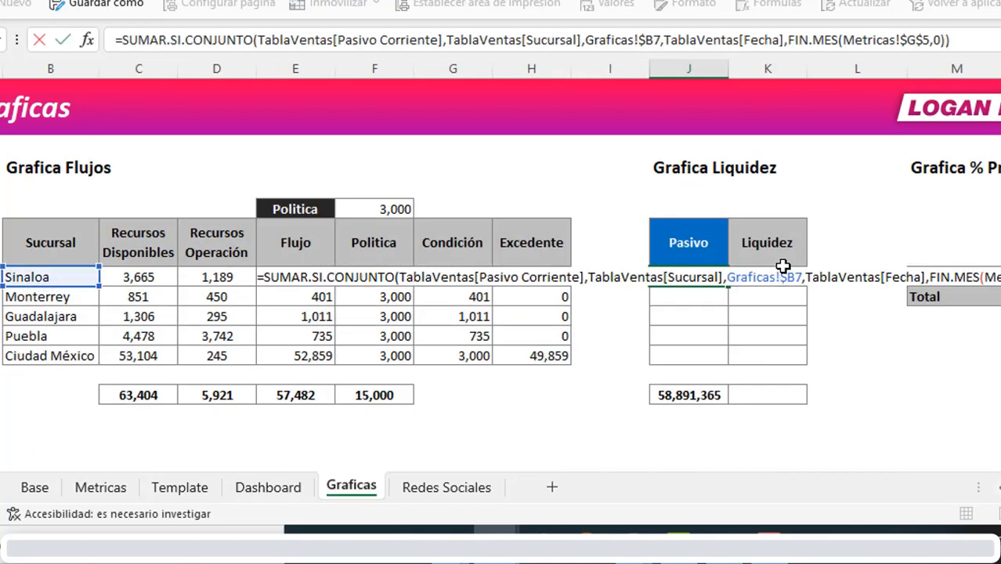
pyautogui.press('Escape')
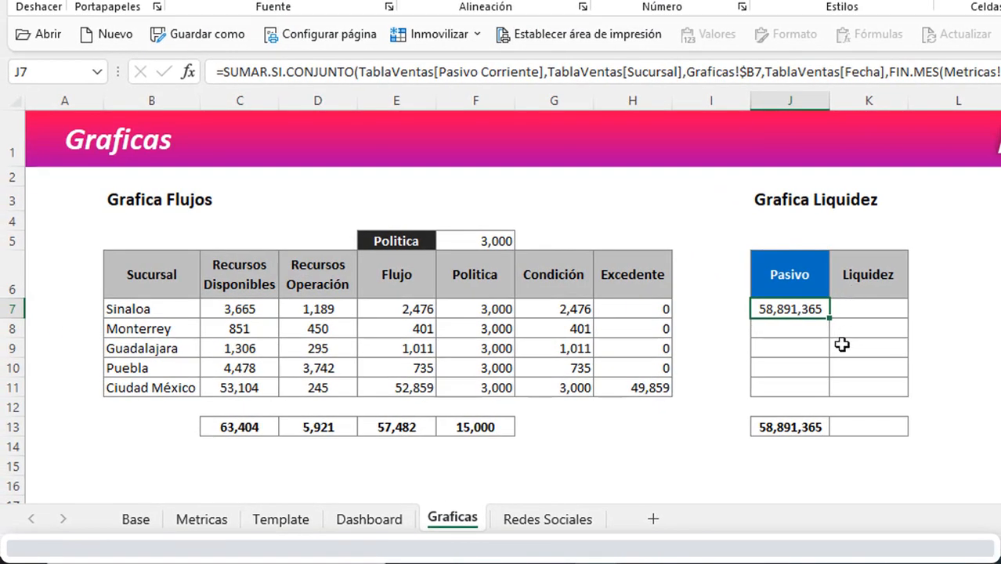
# Fill the Sinaloa Pasivo formula down through Ciudad México and check the Pasivo total cell.
pyautogui.moveTo(834, 321); pyautogui.dragTo(834, 398)
pyautogui.click(788, 426)
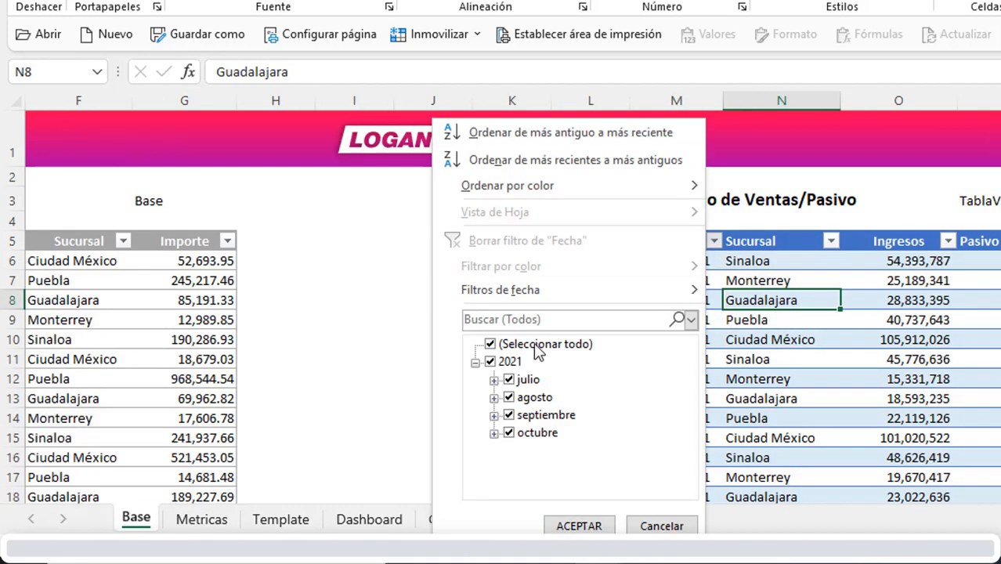
# Filter TablaVentas on the Base sheet to julio 2021 and add a sum total under the Pasivo Corriente column.
pyautogui.click(490, 343)
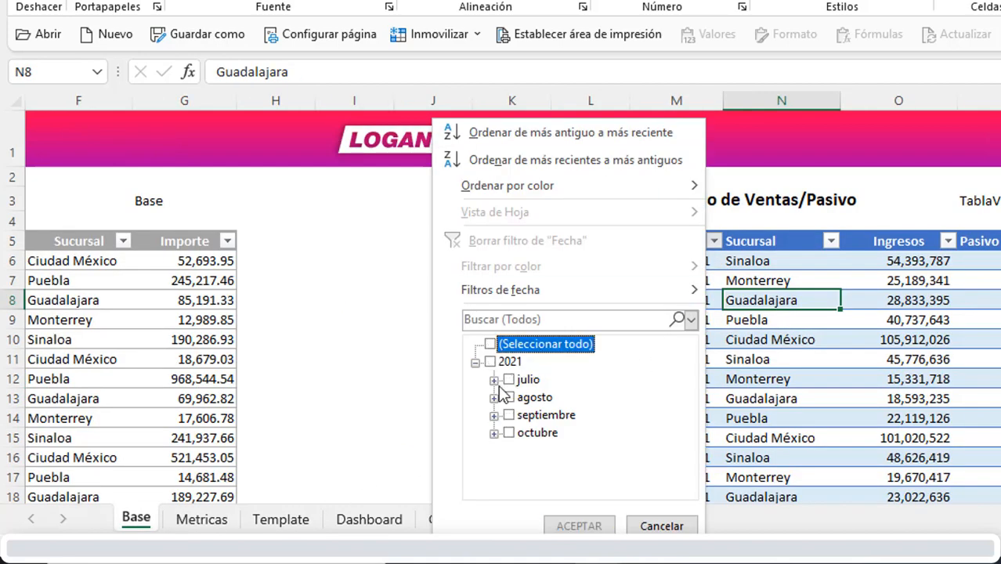
pyautogui.click(507, 380)
pyautogui.click(579, 526)
pyautogui.click(921, 360)
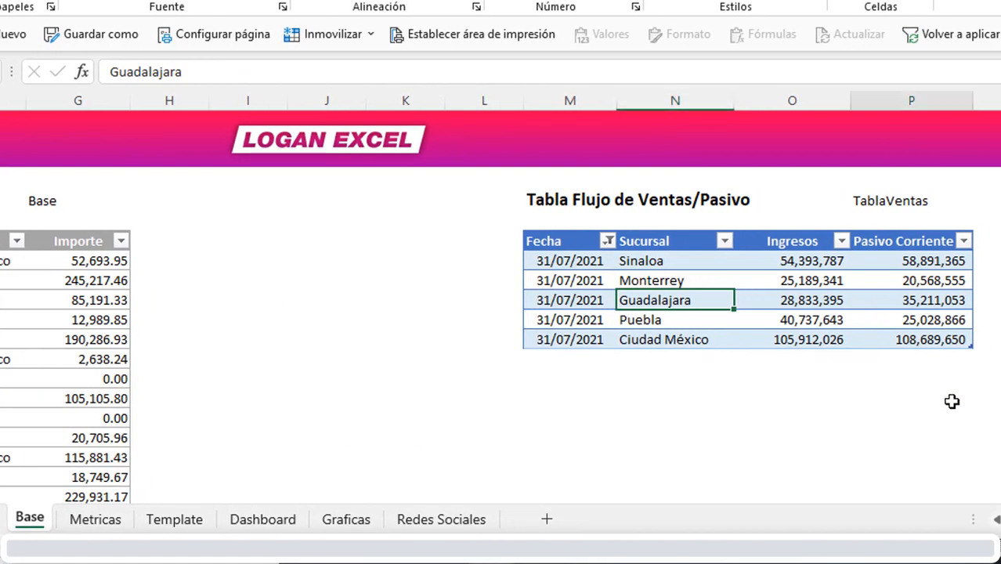
pyautogui.hotkey('alt', '=')
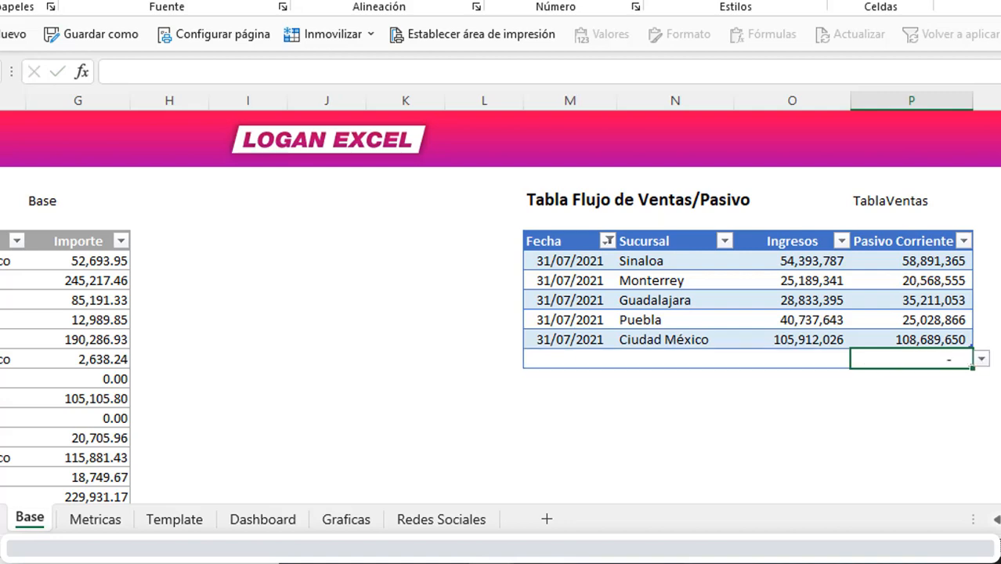
pyautogui.click(875, 412)
pyautogui.click(897, 361)
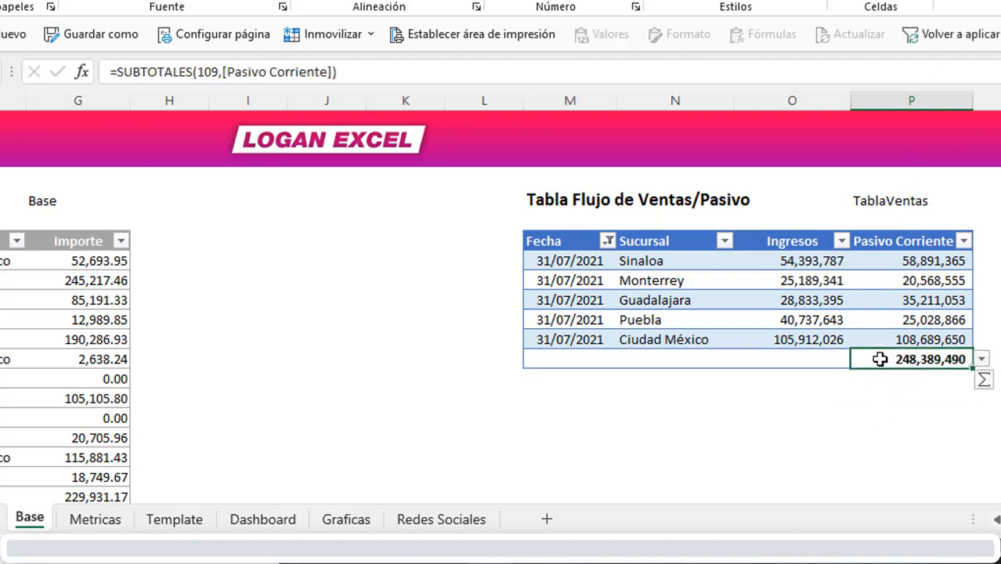
# Compare the filtered Pasivo Corriente total with the Pasivo total and branch values on the Graficas sheet.
pyautogui.click(245, 525)
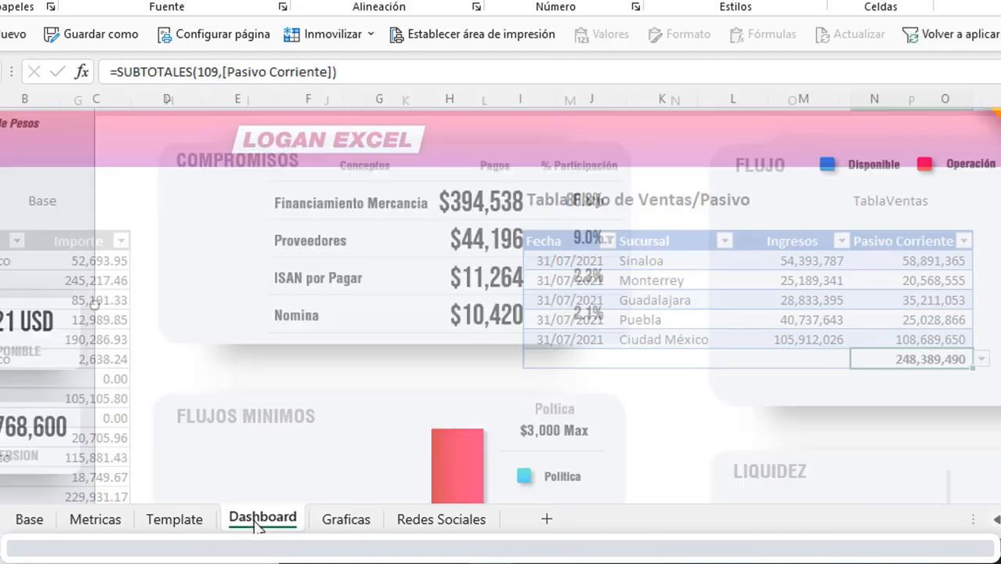
pyautogui.click(342, 522)
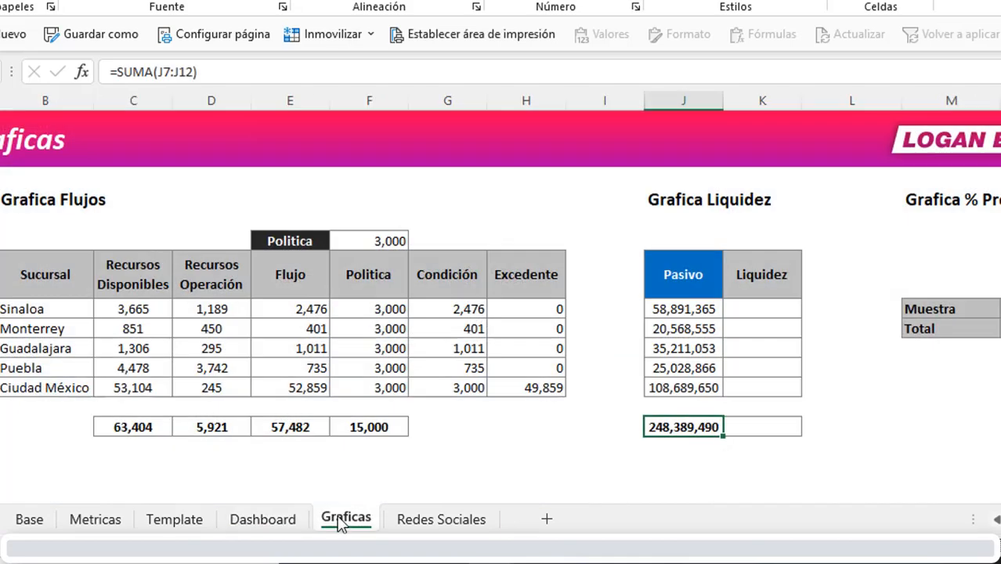
pyautogui.click(671, 458)
pyautogui.click(675, 419)
pyautogui.click(687, 326)
pyautogui.click(691, 307)
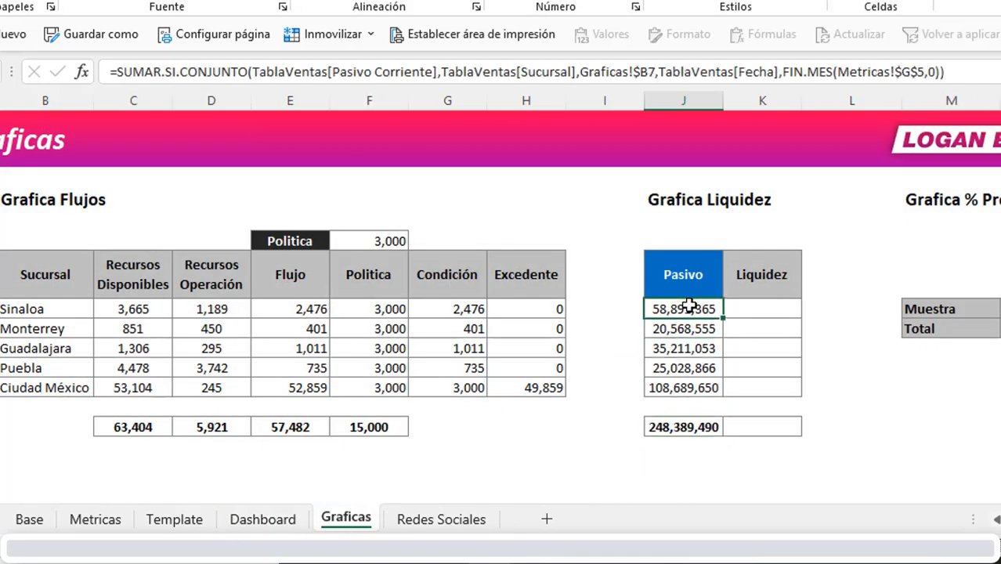
# Calculate the Sinaloa Liquidez by dividing its Recursos Disponibles by its Pasivo, as +C7/J7.
pyautogui.click(751, 310)
pyautogui.click(710, 347)
pyautogui.click(758, 313)
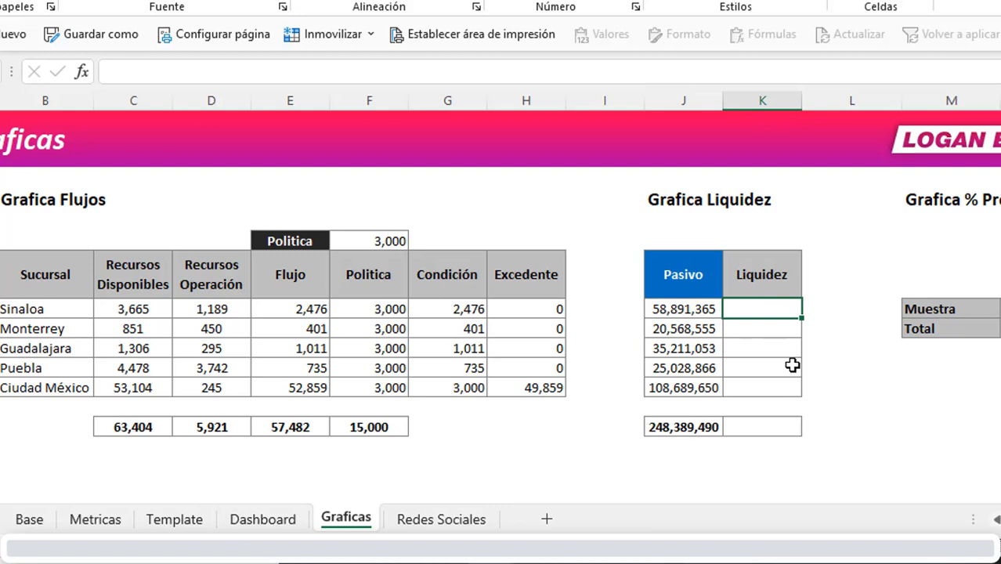
pyautogui.write('+')
pyautogui.press('Left')
pyautogui.press('Left')
pyautogui.press('Left')
pyautogui.press('Left')
pyautogui.press('Left')
pyautogui.press('Left')
pyautogui.press('Left')
pyautogui.press('Left')
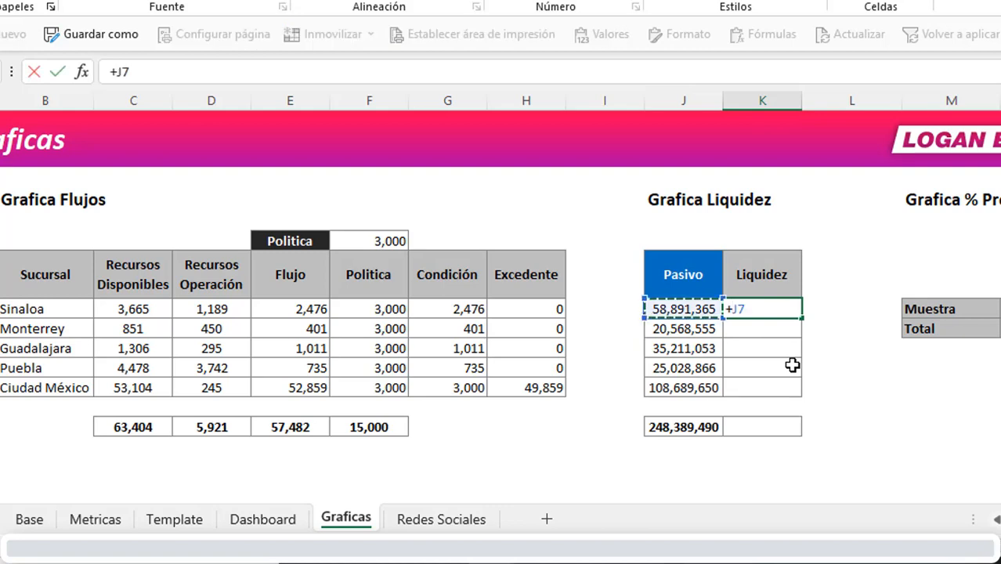
pyautogui.write('/')
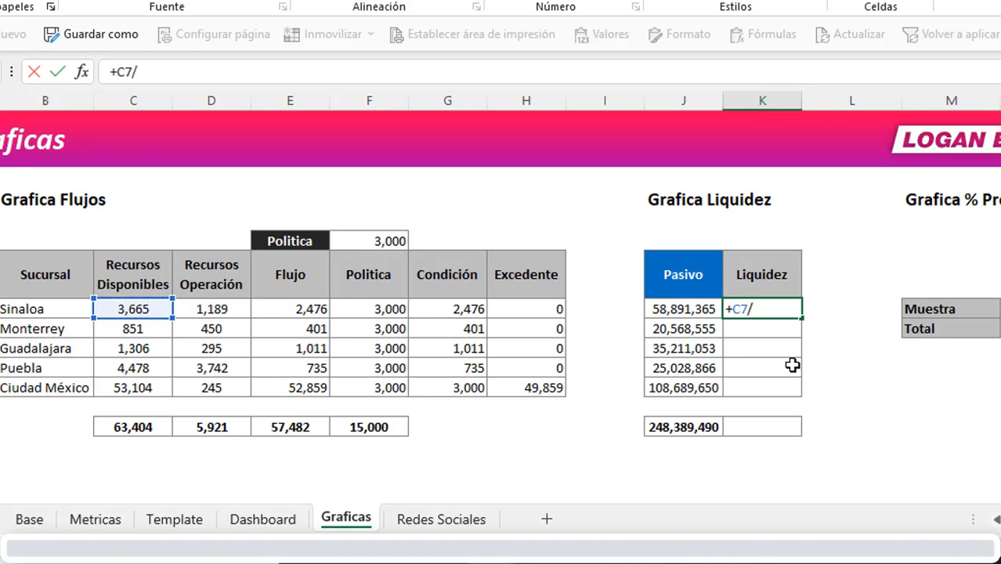
pyautogui.press('Left')
pyautogui.press('Return')
pyautogui.press('Up')
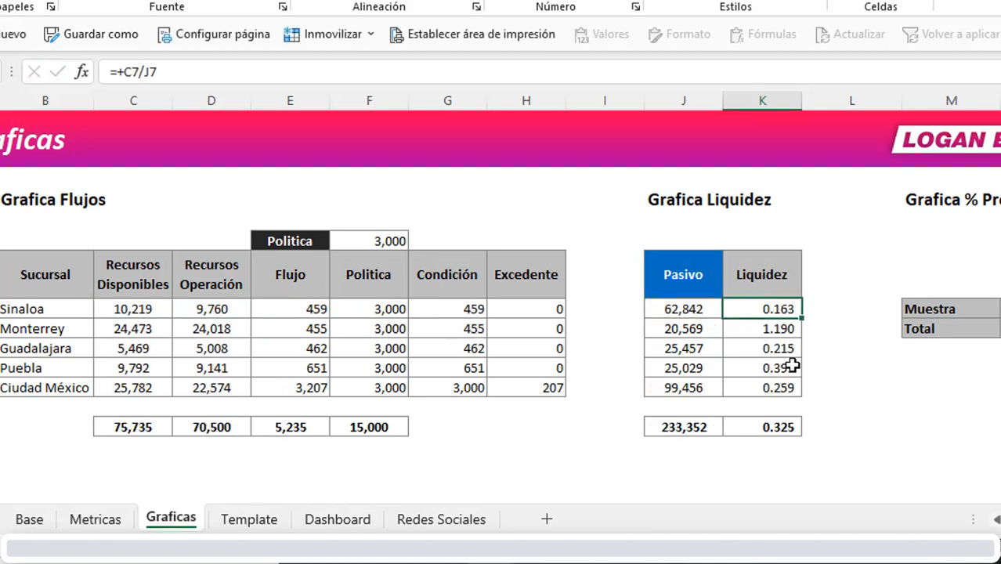
# Divide the Sinaloa Pasivo formula by 1000 to express it in thousands.
pyautogui.press('F2')
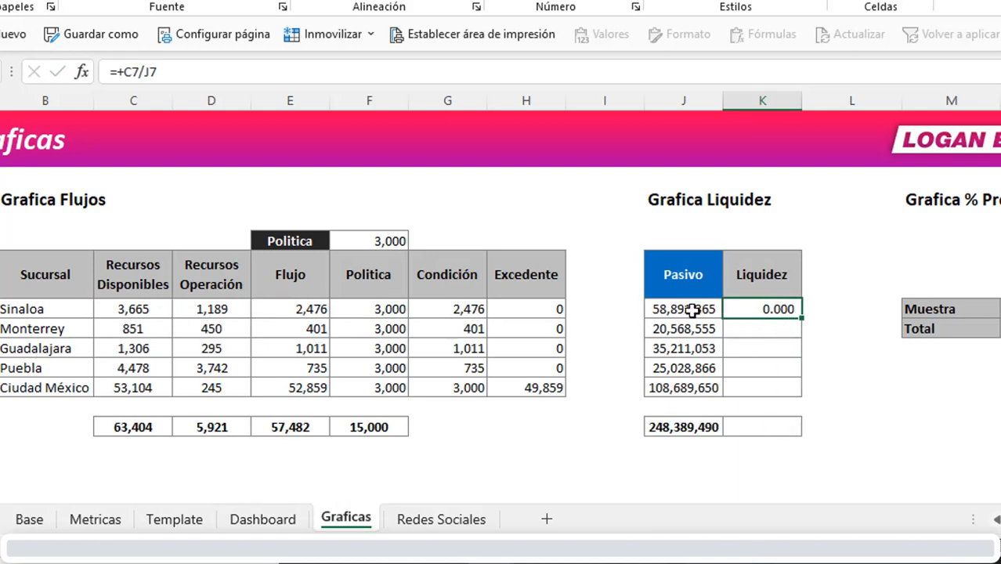
pyautogui.click(689, 308)
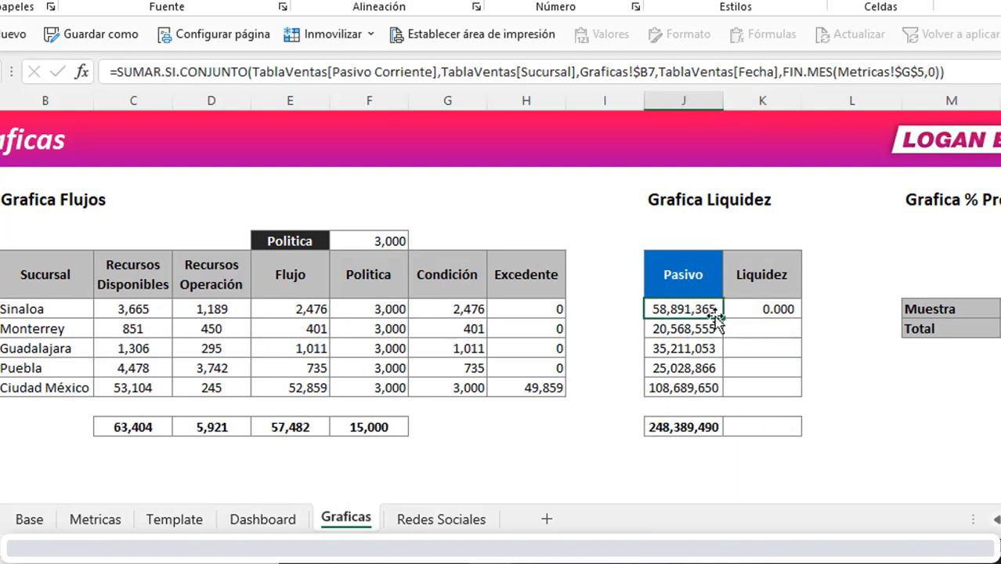
pyautogui.click(760, 314)
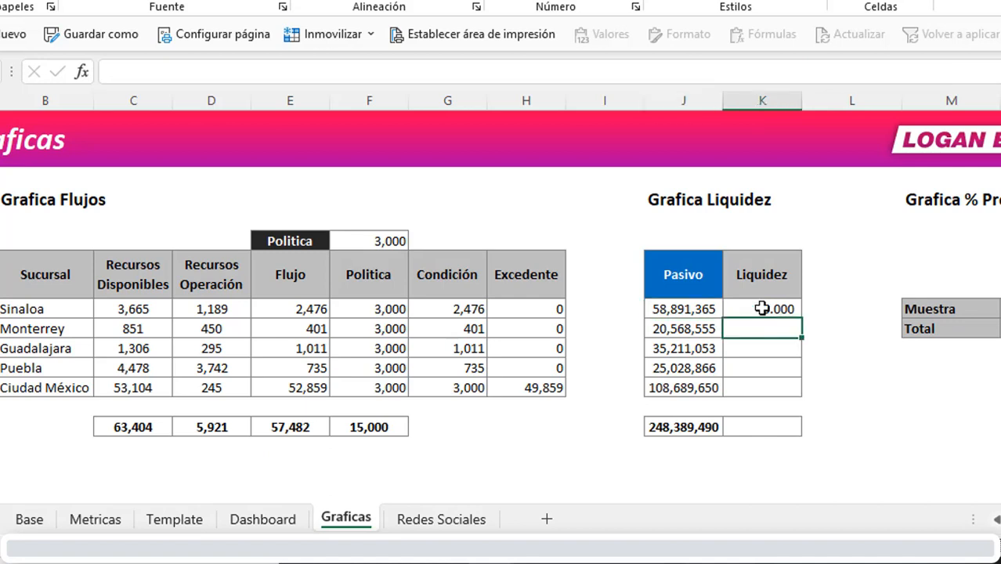
pyautogui.click(692, 309)
pyautogui.click(984, 70)
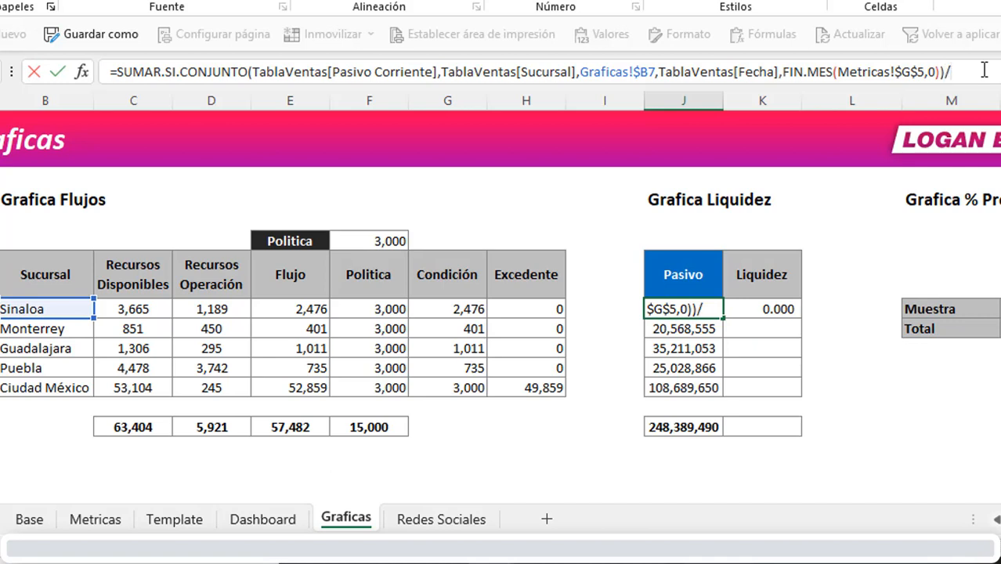
pyautogui.write('/1000')
pyautogui.press('Return')
pyautogui.press('Up')
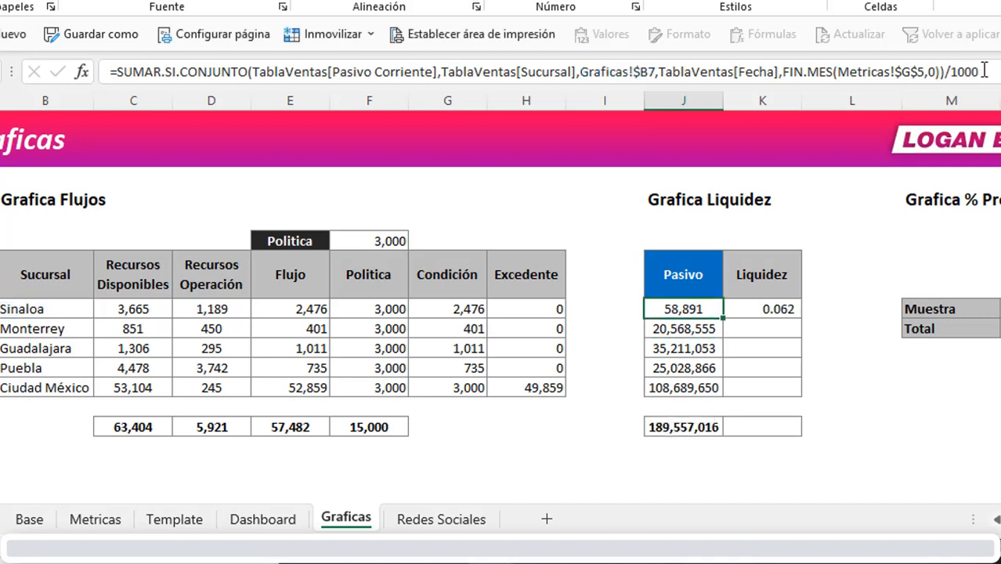
# Copy the Sinaloa Pasivo formula in thousands to the remaining branches through Ciudad México.
pyautogui.hotkey('ctrl', 'c')
pyautogui.hotkey('ctrl', 'shift', 'Down')
pyautogui.hotkey('ctrl', 'v')
pyautogui.press('Escape')
pyautogui.press('Right')
pyautogui.press('Left')
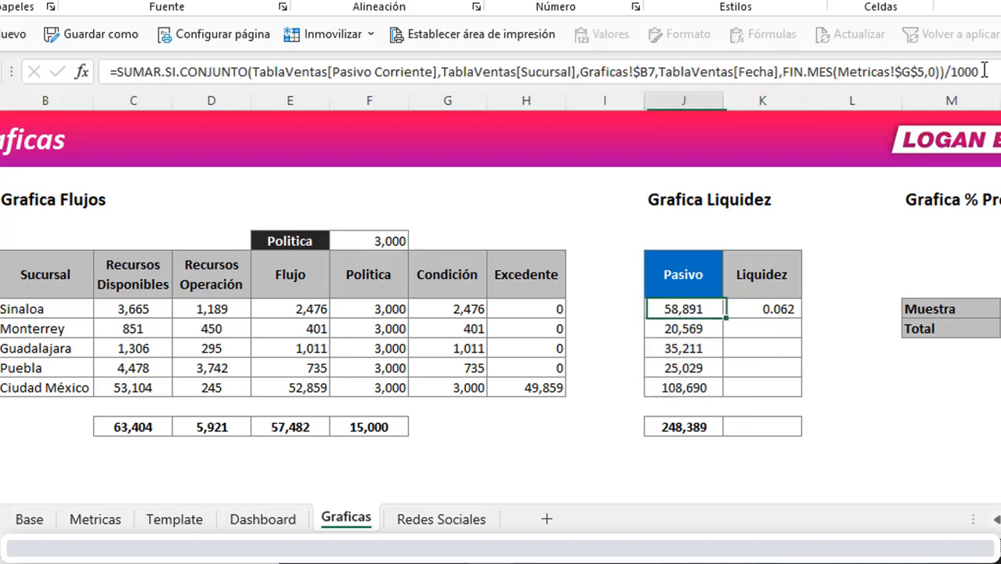
# Review the Sinaloa Liquidez formula and fill it down through Ciudad México.
pyautogui.press('Right')
pyautogui.press('F2')
pyautogui.press('Escape')
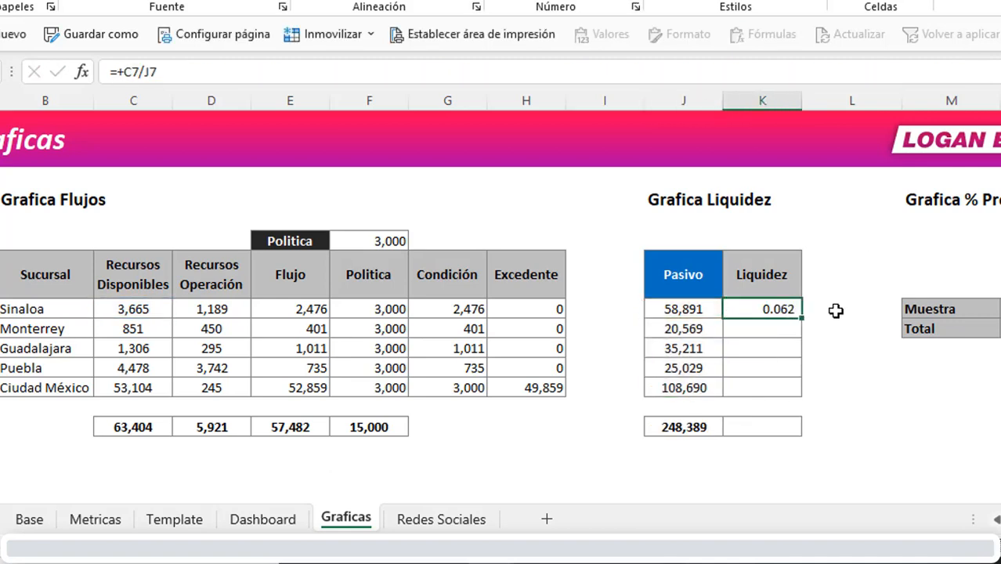
pyautogui.doubleClick(735, 310)
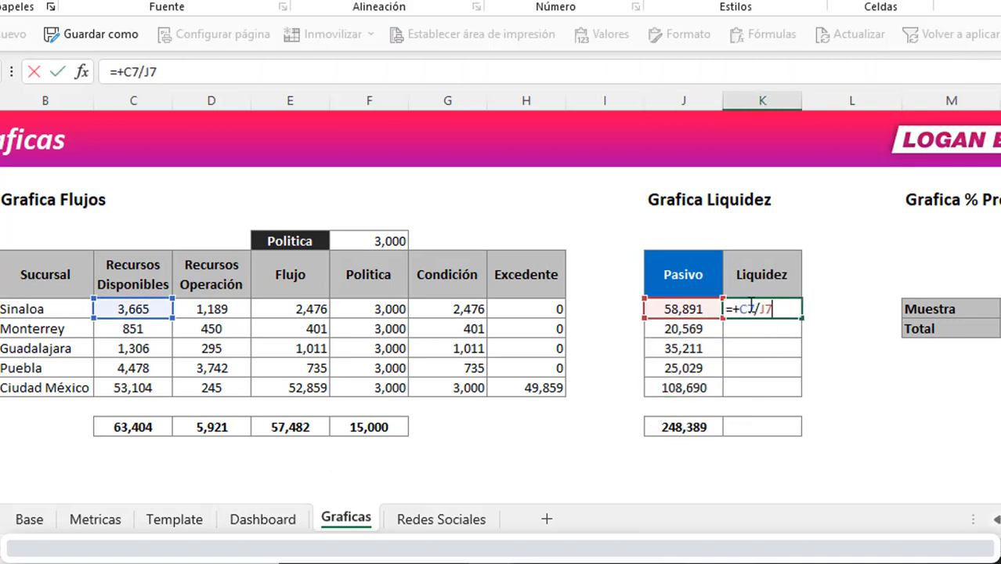
pyautogui.press('Escape')
pyautogui.moveTo(802, 316); pyautogui.dragTo(793, 392)
# Copy the Ciudad México Liquidez formula into the total row of Grafica Liquidez.
pyautogui.click(781, 387)
pyautogui.hotkey('ctrl', 'c')
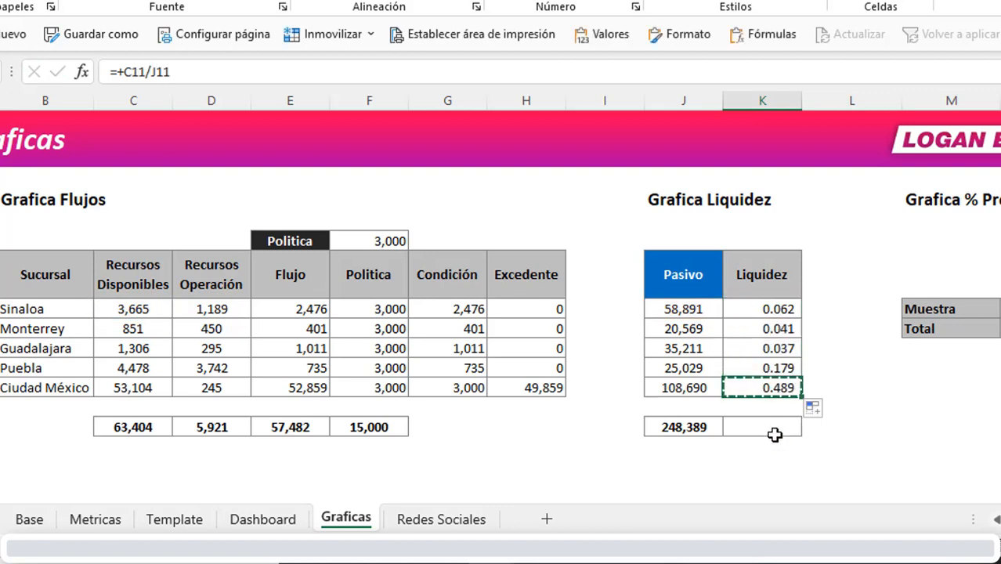
pyautogui.click(771, 430)
pyautogui.press('Return')
pyautogui.click(764, 362)
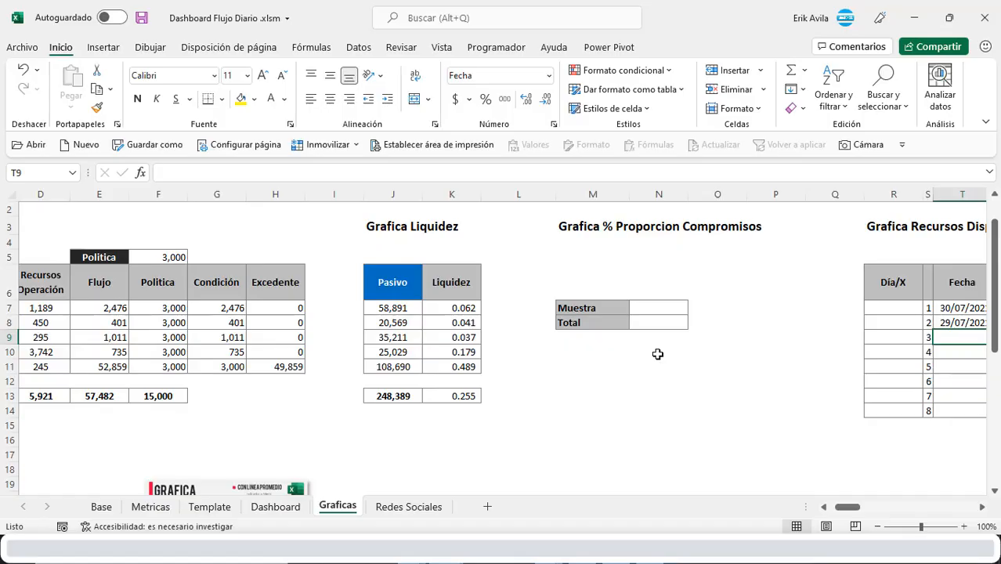
# Link Muestra in Grafica % Proporcion Compromisos to the % Participación total in Metricas!P12.
pyautogui.click(645, 305)
pyautogui.hotkey('ctrl', 'Right')
pyautogui.press('Right')
pyautogui.press('Right')
pyautogui.press('Right')
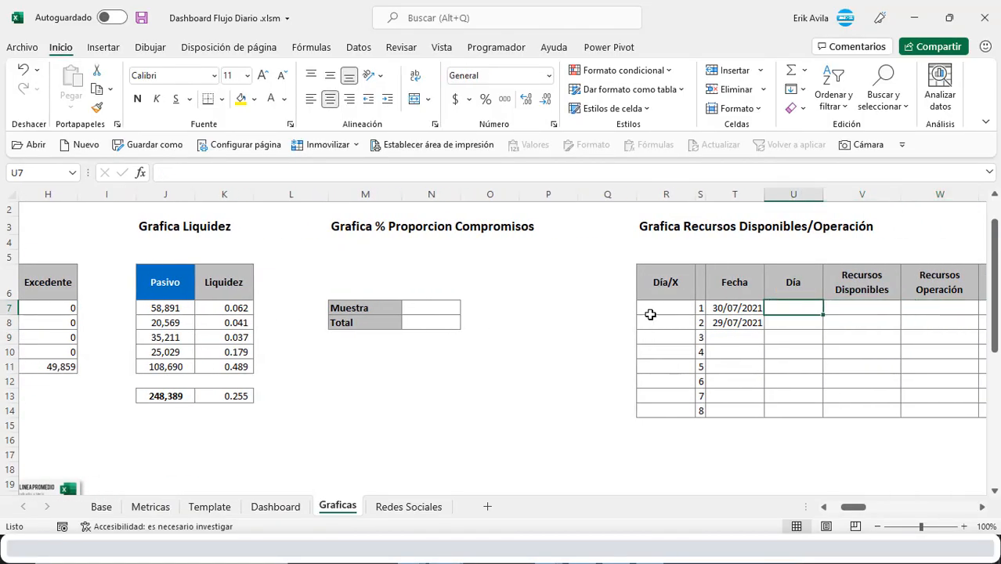
pyautogui.click(458, 324)
pyautogui.click(444, 307)
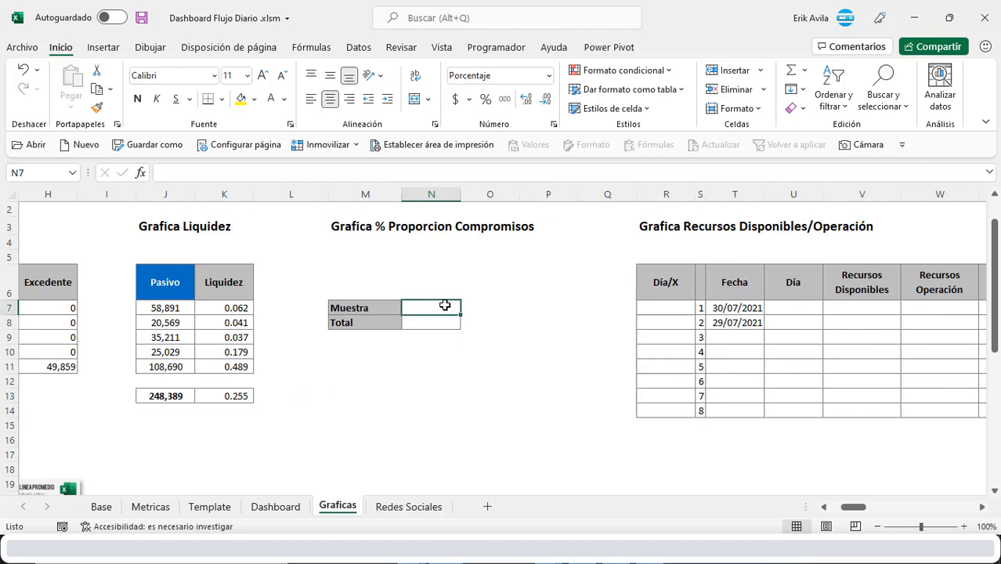
pyautogui.write('+')
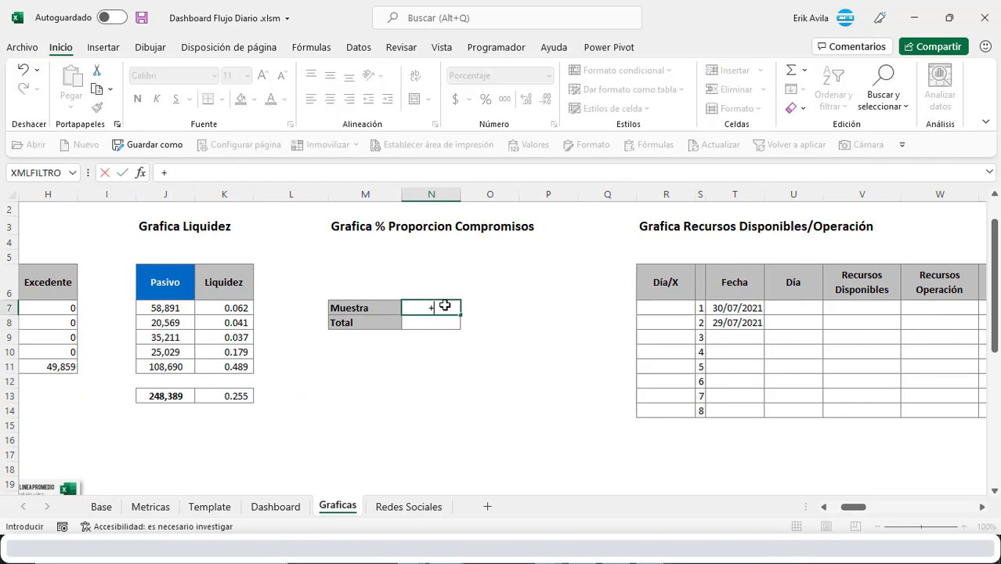
pyautogui.click(148, 507)
pyautogui.click(440, 357)
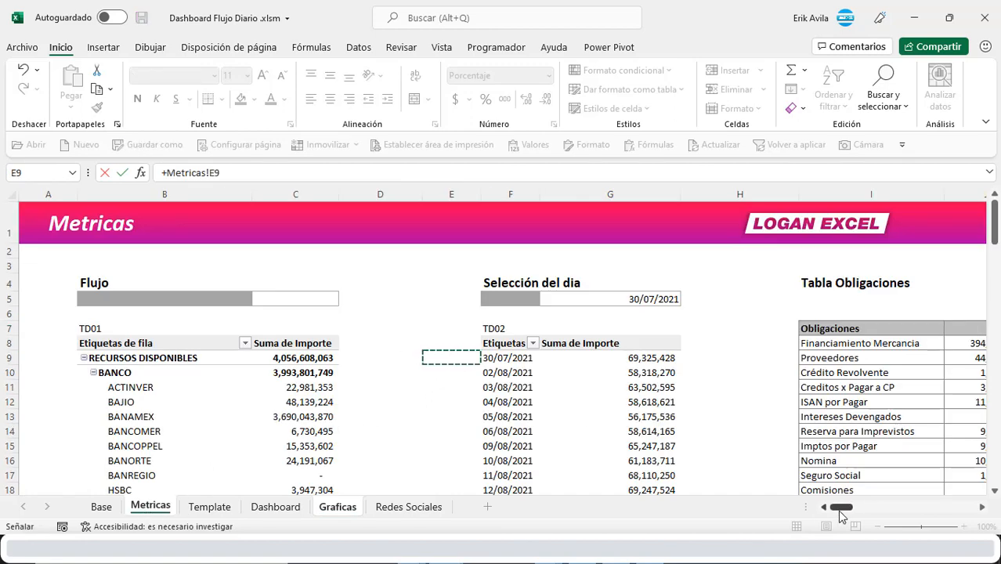
pyautogui.moveTo(843, 508); pyautogui.dragTo(858, 509)
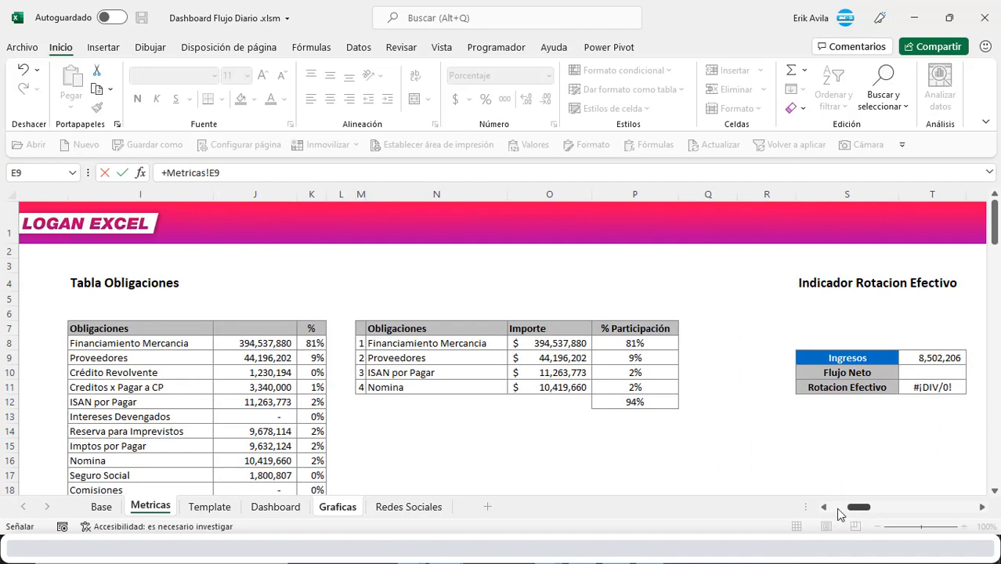
pyautogui.click(638, 403)
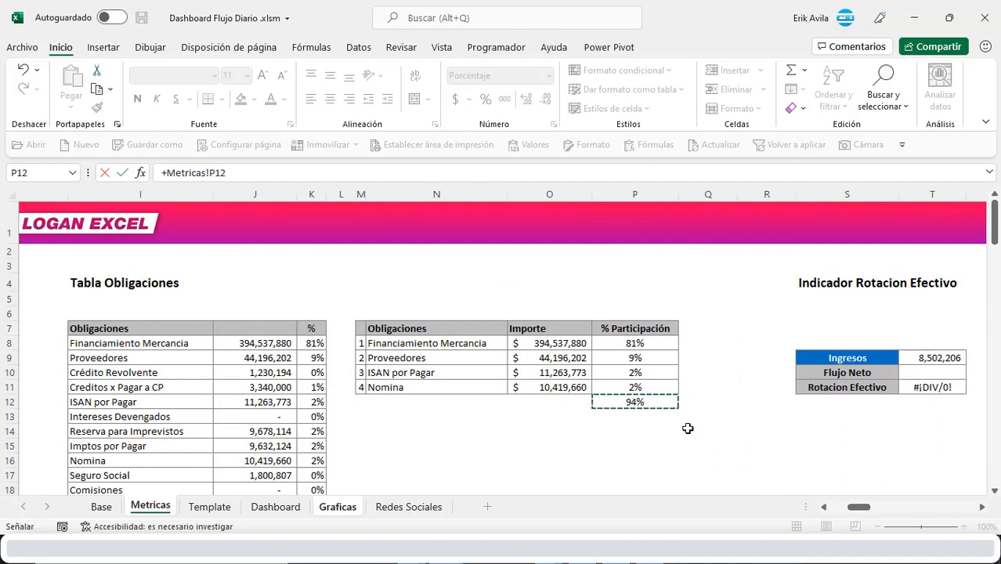
pyautogui.press('Return')
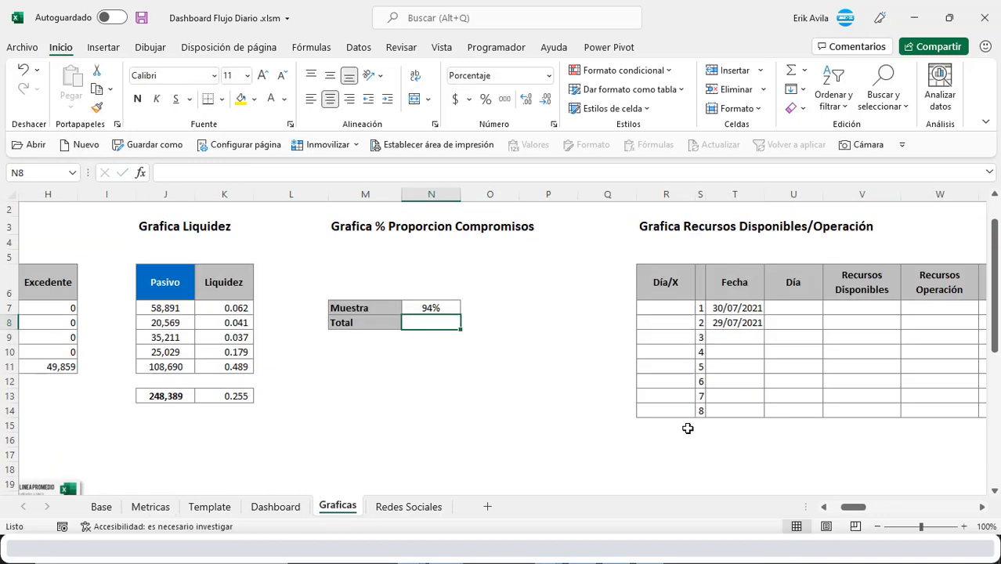
# Set the Total value of Grafica % Proporcion Compromisos to 100% and review it together with Muestra.
pyautogui.press('Up')
pyautogui.write('100')
pyautogui.press('Return')
pyautogui.press('Up')
pyautogui.press('Up')
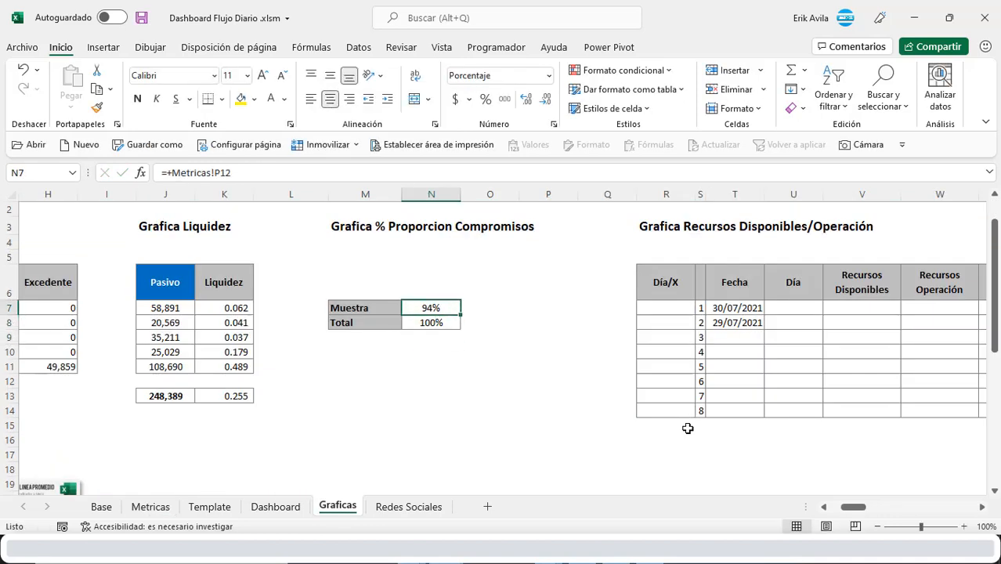
pyautogui.hotkey('shift', 'Down')
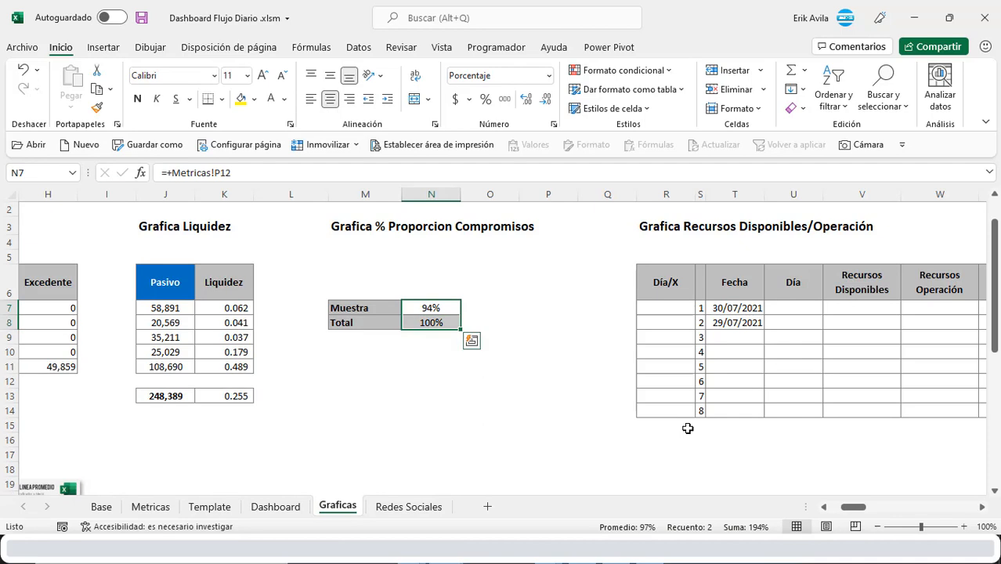
# Examine the columns of the Grafica Recursos Disponibles/Operación table and its row numbering from 1 to 8.
pyautogui.press('Right')
pyautogui.press('Right')
pyautogui.press('Right')
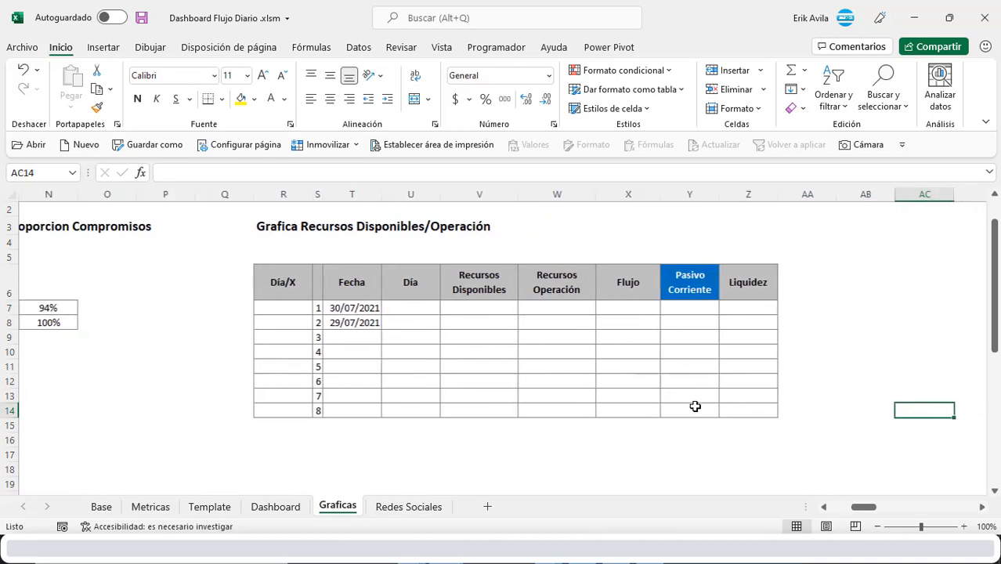
pyautogui.press('Right')
pyautogui.press('Left')
pyautogui.press('Left')
pyautogui.press('Left')
pyautogui.press('Left')
pyautogui.press('Left')
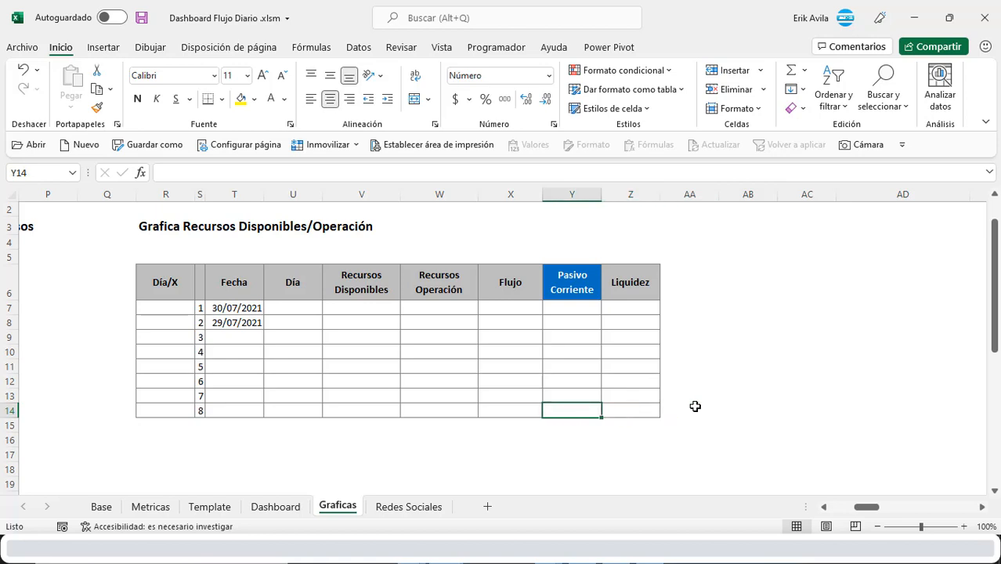
pyautogui.press('Left')
pyautogui.press('Left')
pyautogui.press('Left')
pyautogui.press('Left')
pyautogui.press('Left')
pyautogui.press('Left')
pyautogui.hotkey('ctrl', 'Up')
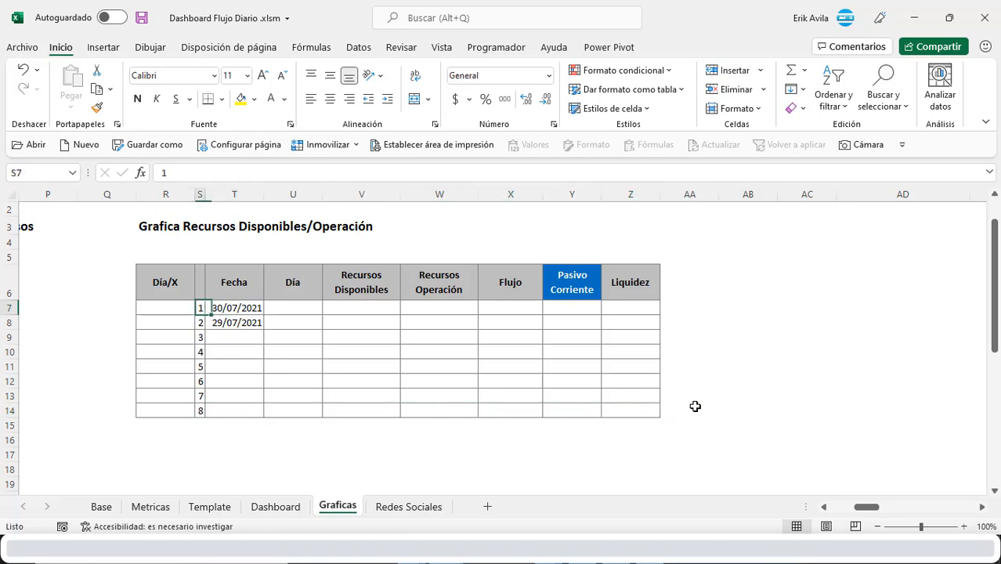
pyautogui.hotkey('ctrl', 'shift', 'Down')
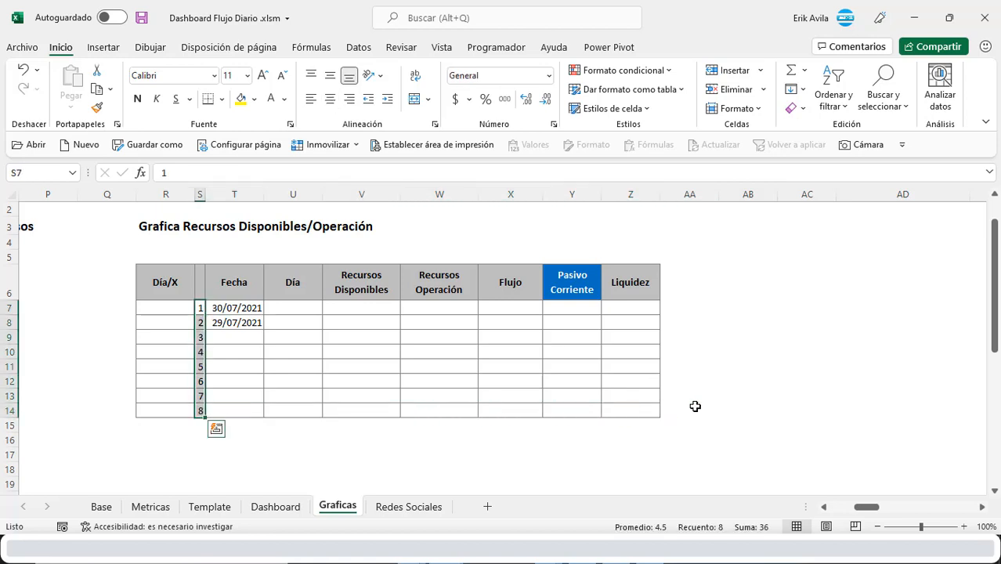
pyautogui.press('Right')
pyautogui.press('Right')
pyautogui.press('Left')
pyautogui.press('Left')
pyautogui.press('Right')
pyautogui.press('Right')
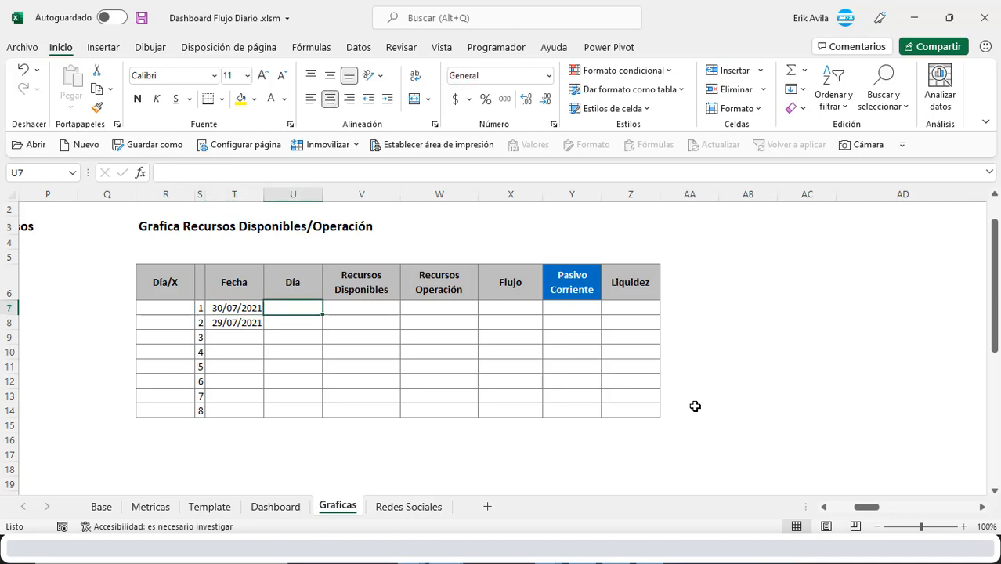
pyautogui.press('Left')
pyautogui.press('Left')
pyautogui.press('Right')
pyautogui.press('Right')
# Link the first Fecha row of Grafica Recursos Disponibles/Operación to the selected day in Metricas!G5.
pyautogui.press('Left')
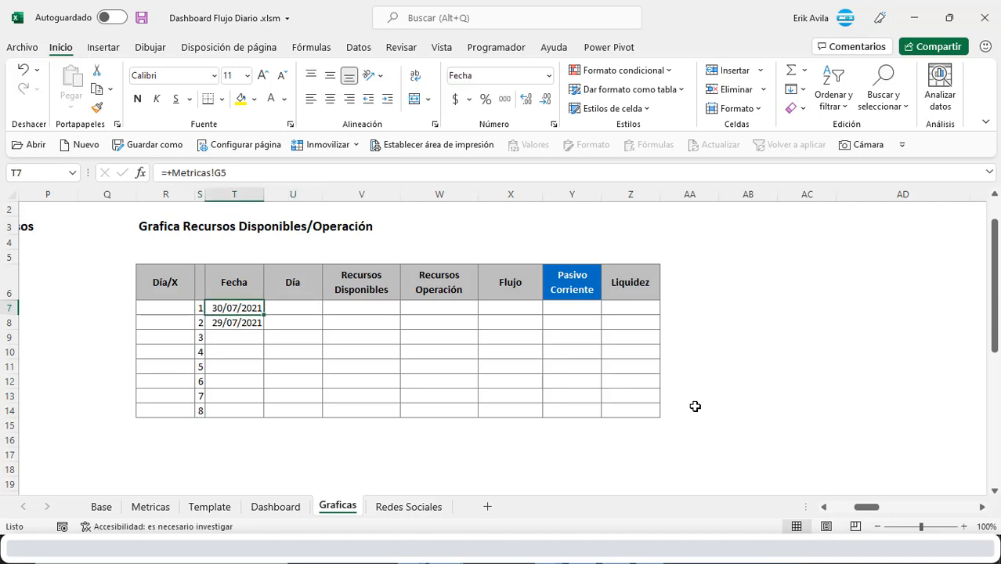
pyautogui.write('+')
pyautogui.click(152, 507)
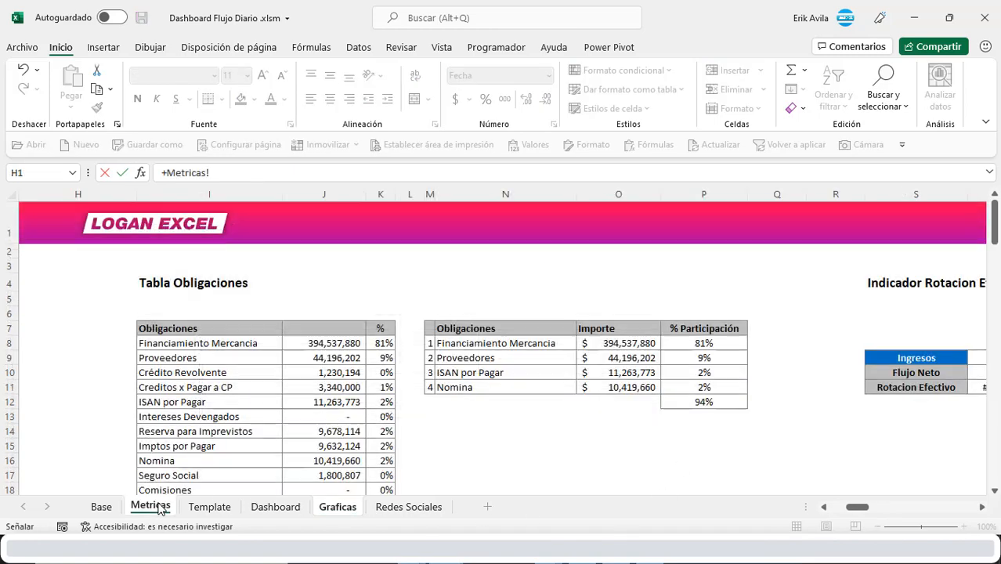
pyautogui.hscroll(-6, 859, 509)
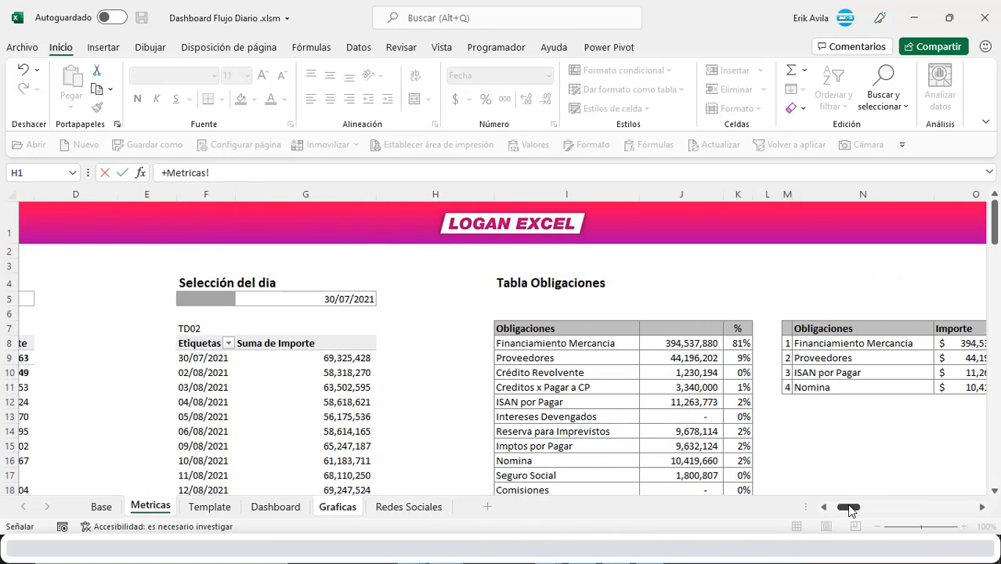
pyautogui.click(564, 302)
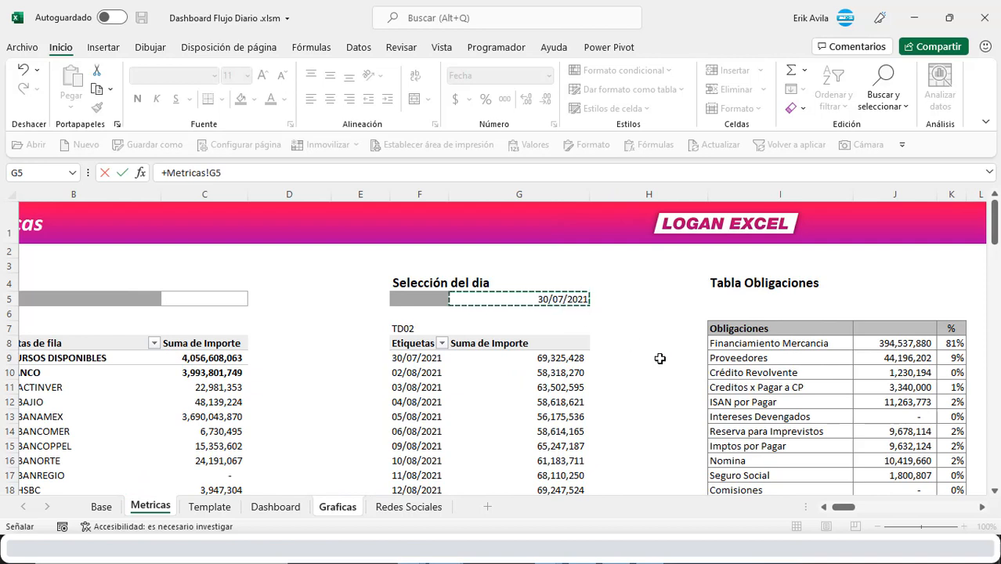
pyautogui.press('Return')
pyautogui.press('Return')
# Examine the start date and days arguments of the DIA.LAB.INTL formula in the second Fecha row.
pyautogui.press('Up')
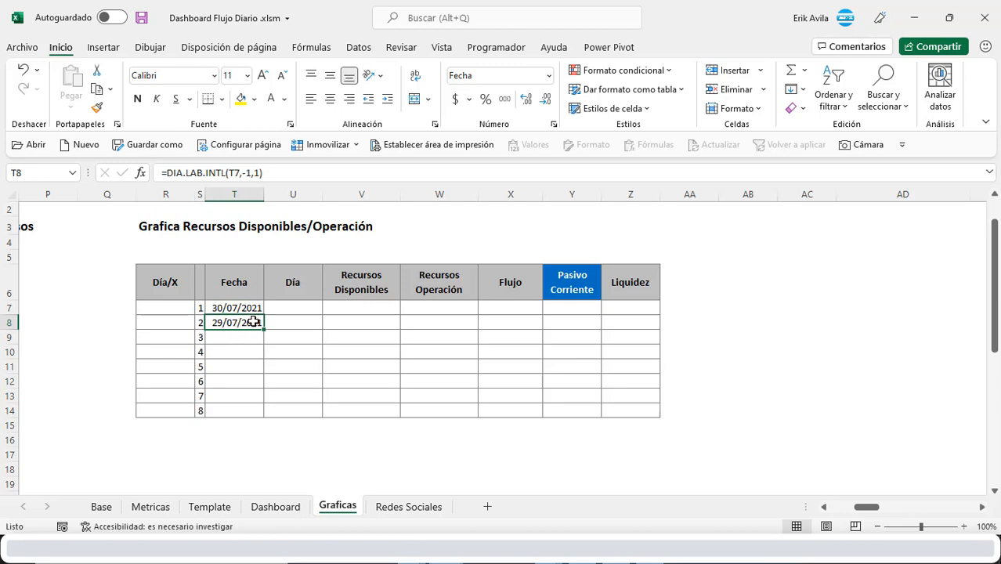
pyautogui.click(277, 172)
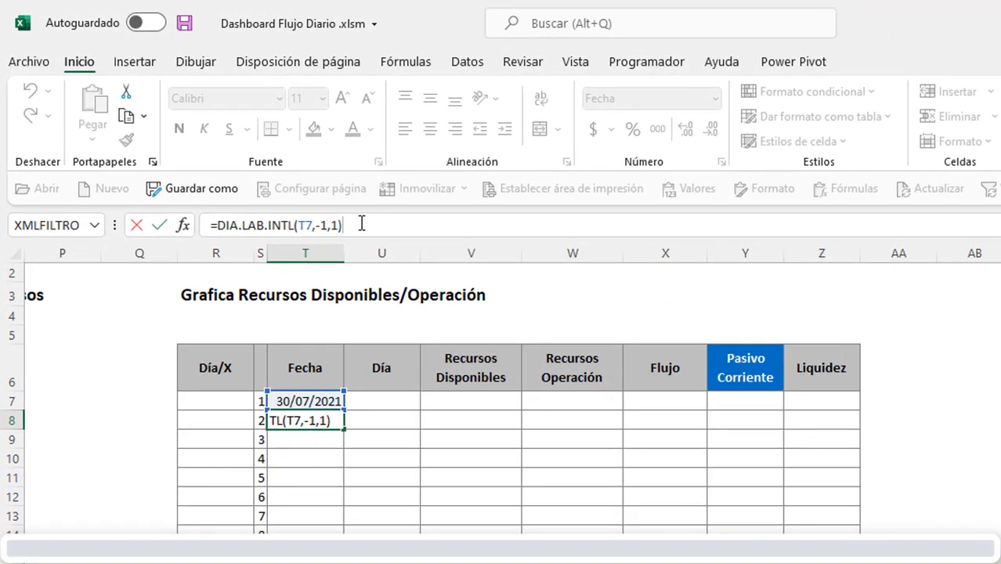
pyautogui.press('Left')
pyautogui.press('Left')
pyautogui.press('Left')
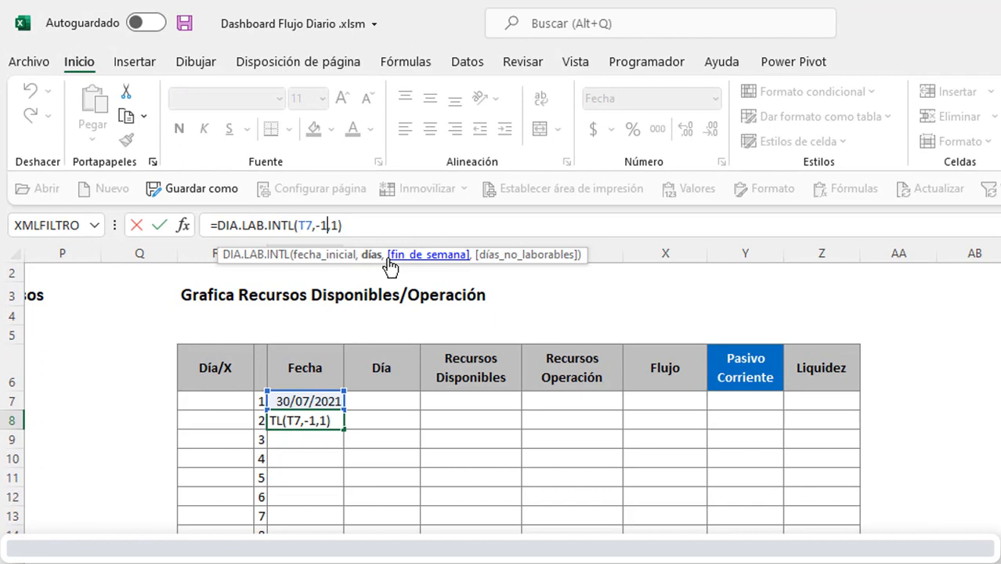
pyautogui.press('Left')
pyautogui.press('Left')
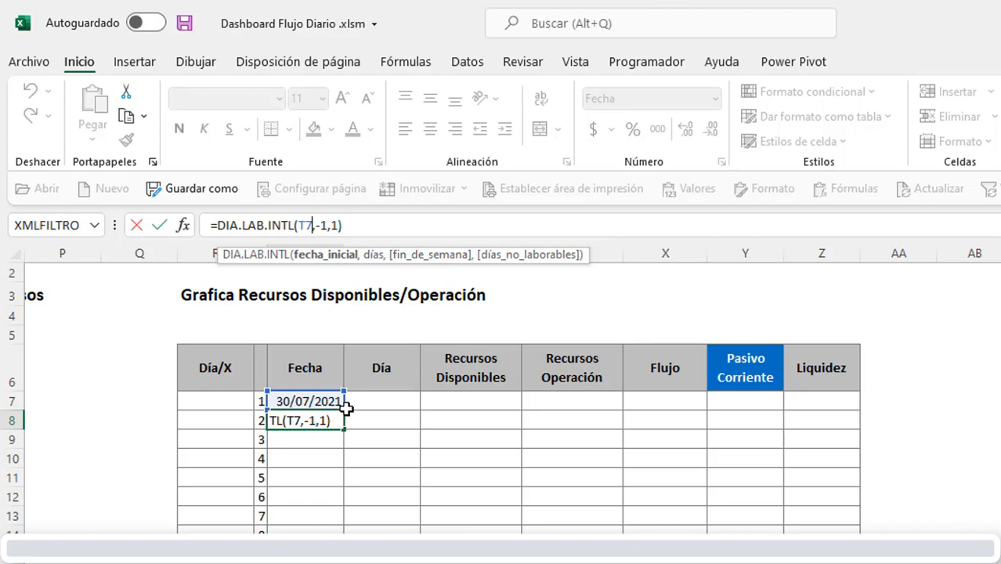
pyautogui.press('Right')
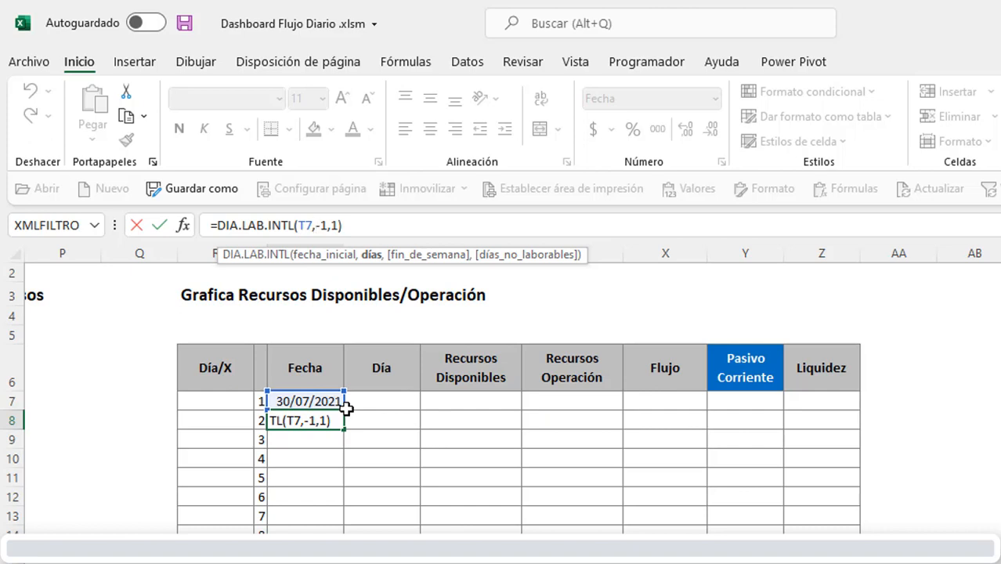
# Re-enter the weekend argument of the T8 date formula as 1 (Sábado, domingo) and fill the formula down the Fecha column through row 14.
pyautogui.click(332, 224)
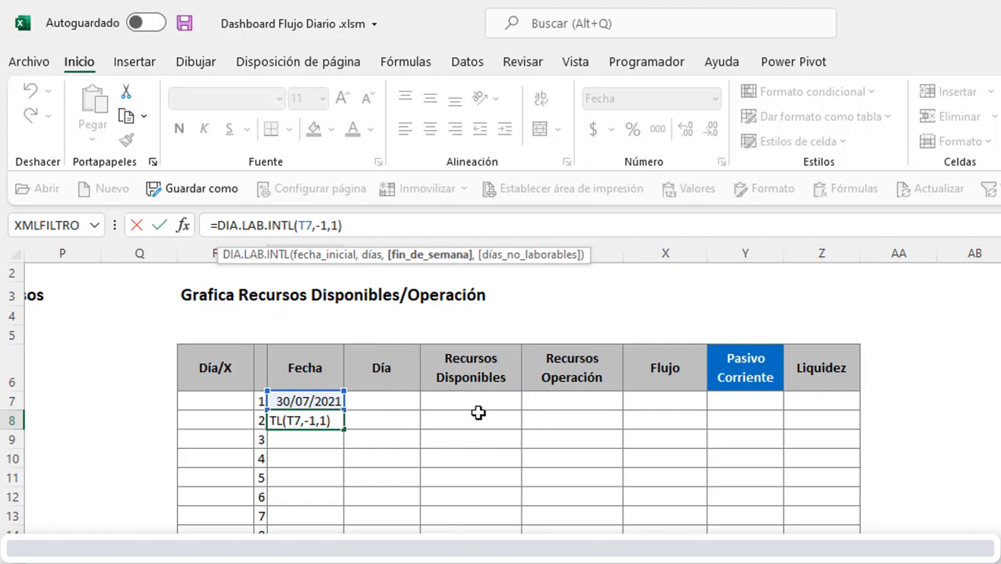
pyautogui.press('BackSpace')
pyautogui.write('1')
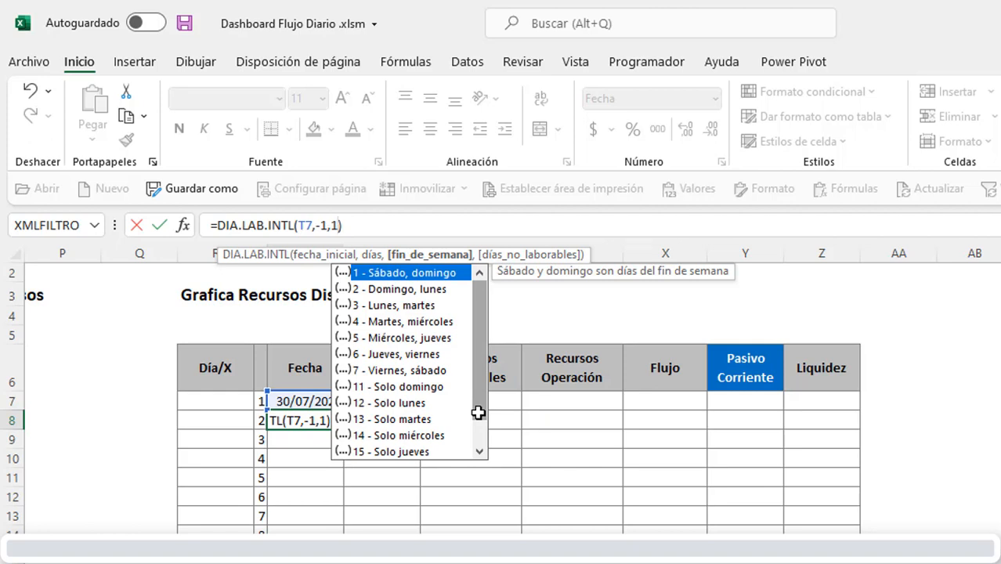
pyautogui.hotkey('ctrl', 'Return')
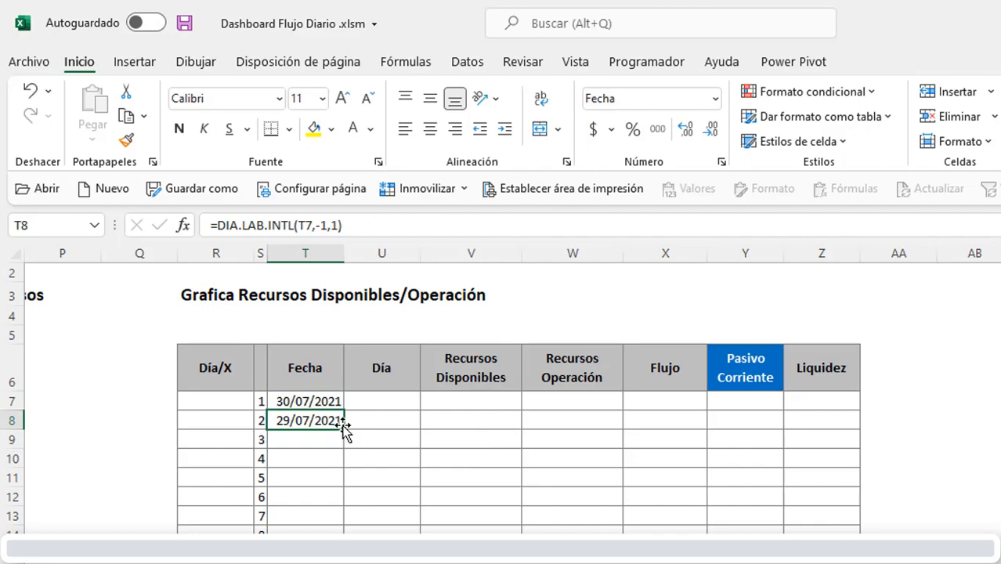
pyautogui.moveTo(345, 428); pyautogui.dragTo(346, 549)
pyautogui.click(317, 401)
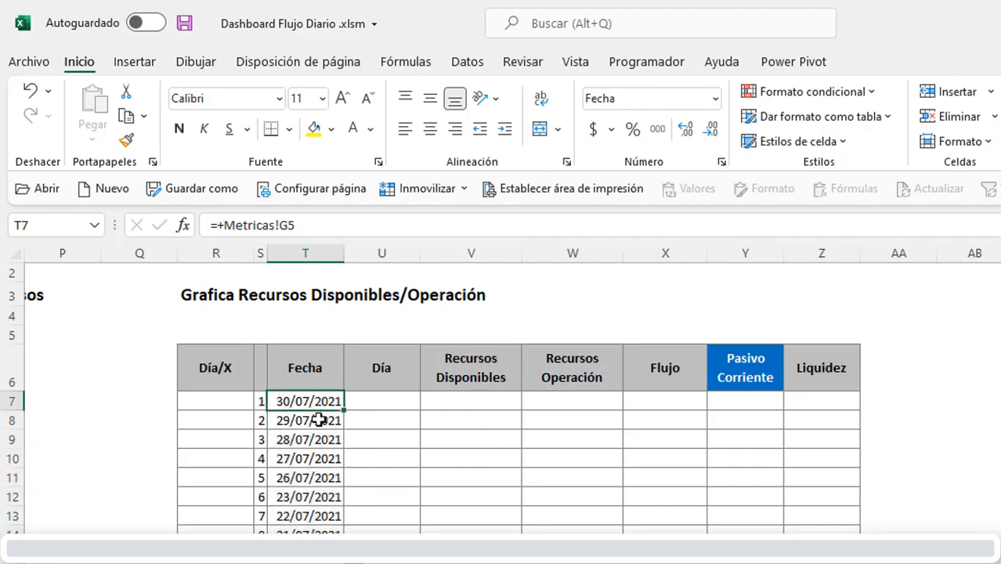
pyautogui.click(320, 419)
pyautogui.click(320, 400)
pyautogui.click(324, 439)
# Enter =TEXTO(T7,"DDD") in the first Día row to get the abbreviated weekday of its date.
pyautogui.click(381, 400)
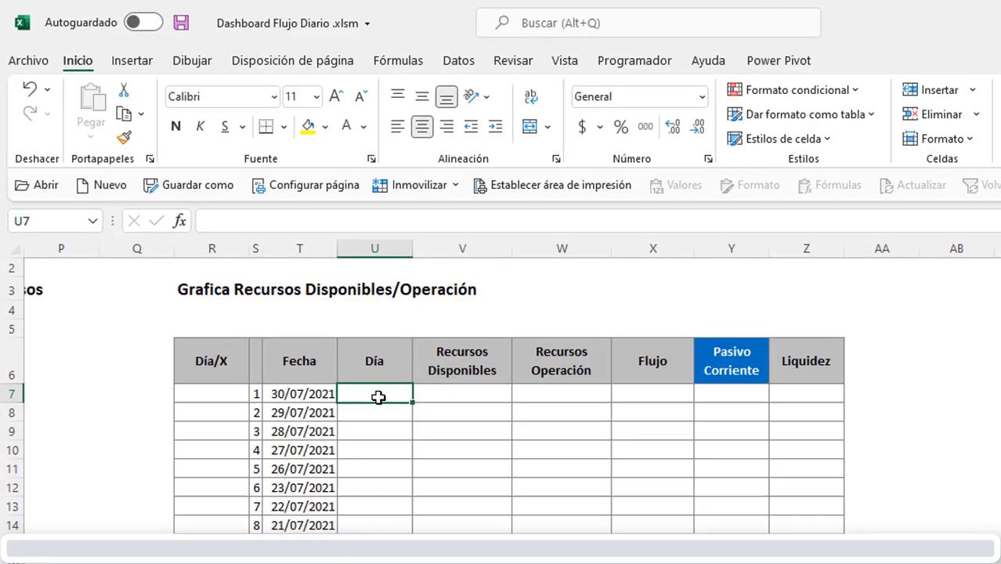
pyautogui.write('=TEX')
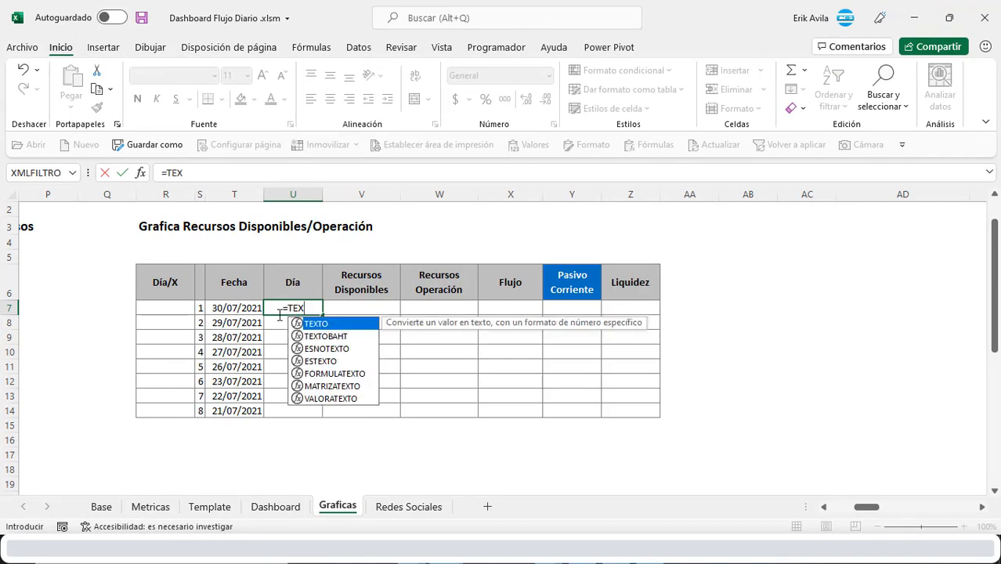
pyautogui.doubleClick(317, 324)
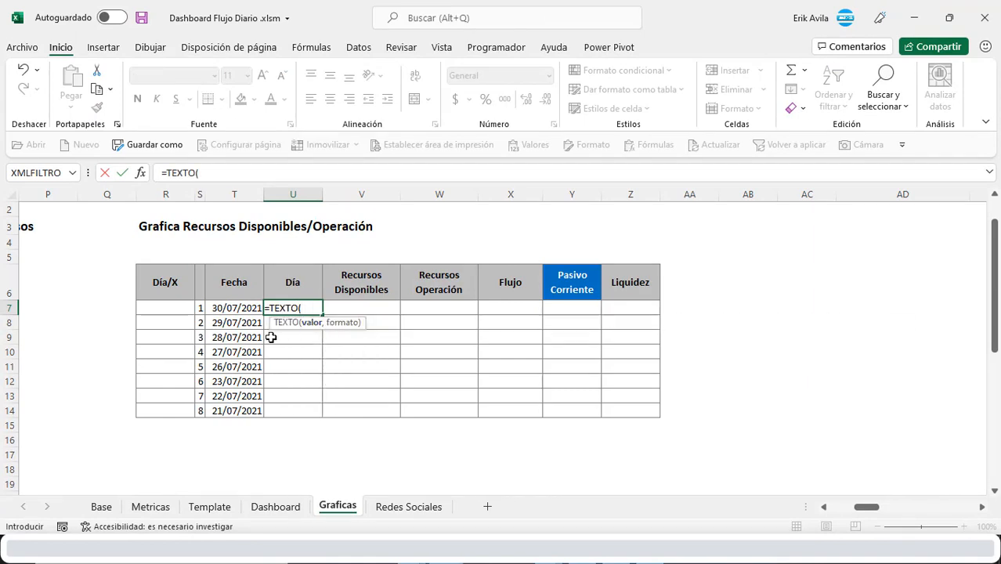
pyautogui.click(243, 309)
pyautogui.write(',')
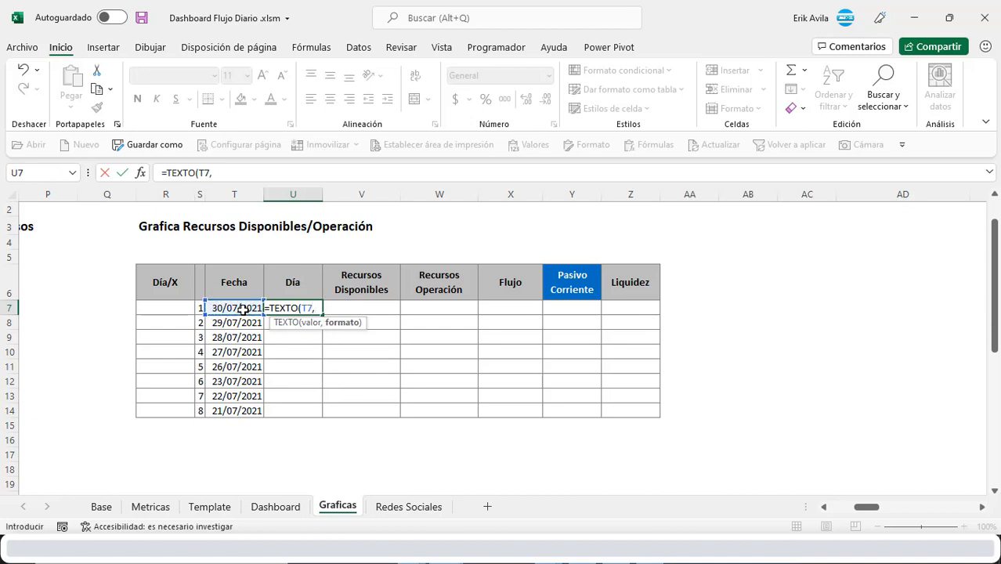
pyautogui.write('"DD')
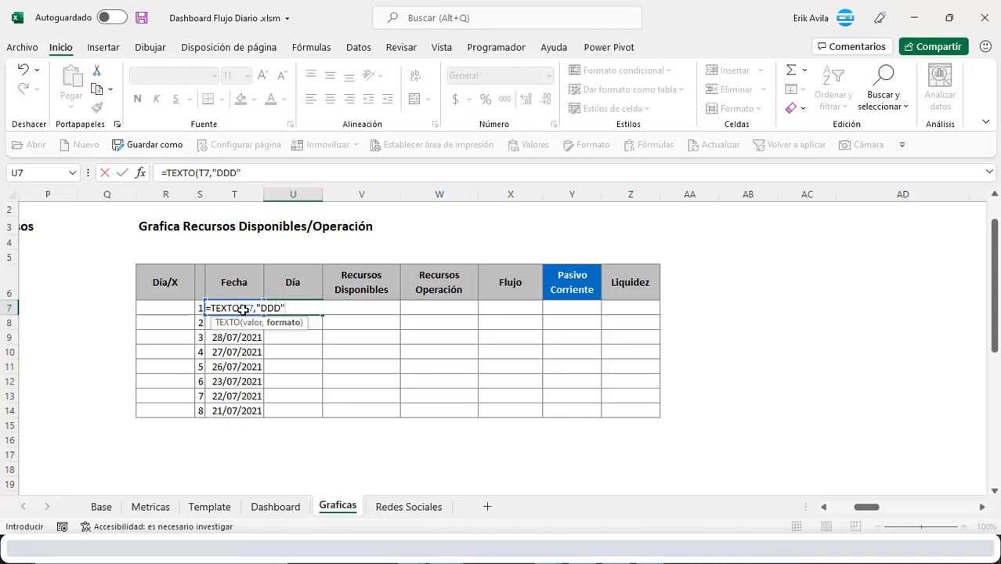
pyautogui.write('D"')
pyautogui.press('Return')
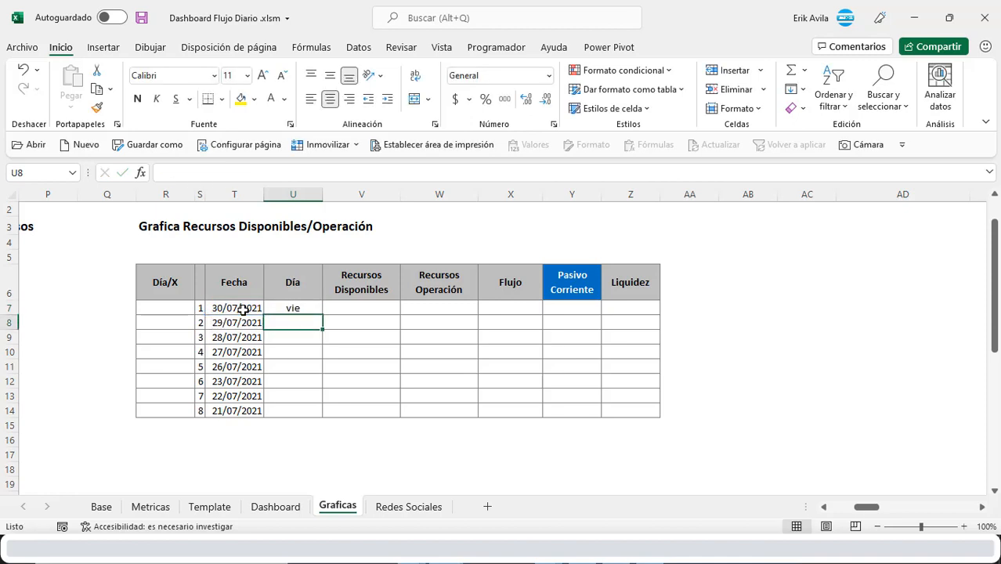
pyautogui.press('Up')
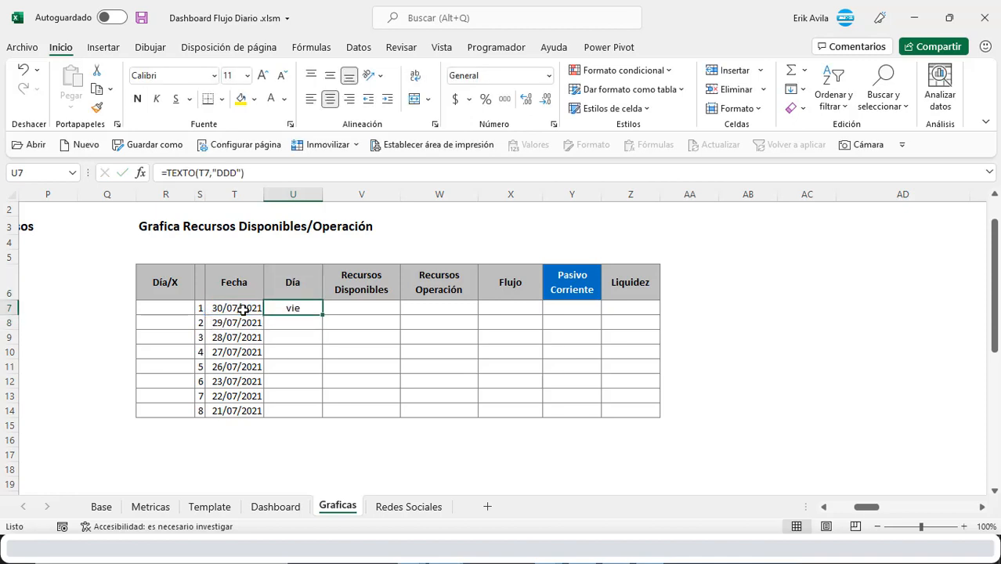
# Wrap the first Día formula in MAYUSC for uppercase weekdays and fill it down the column through row 14.
pyautogui.click(175, 172)
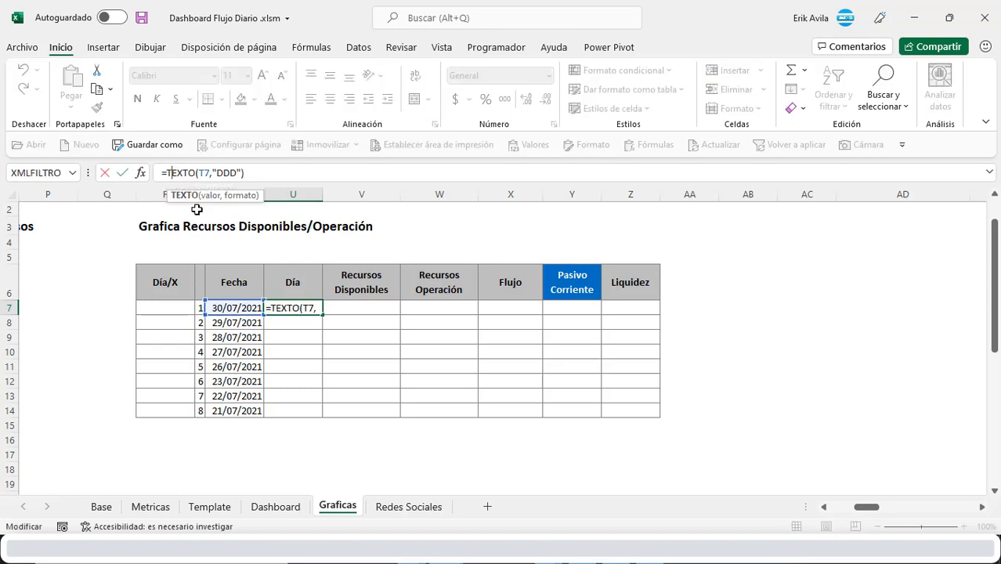
pyautogui.write('MA')
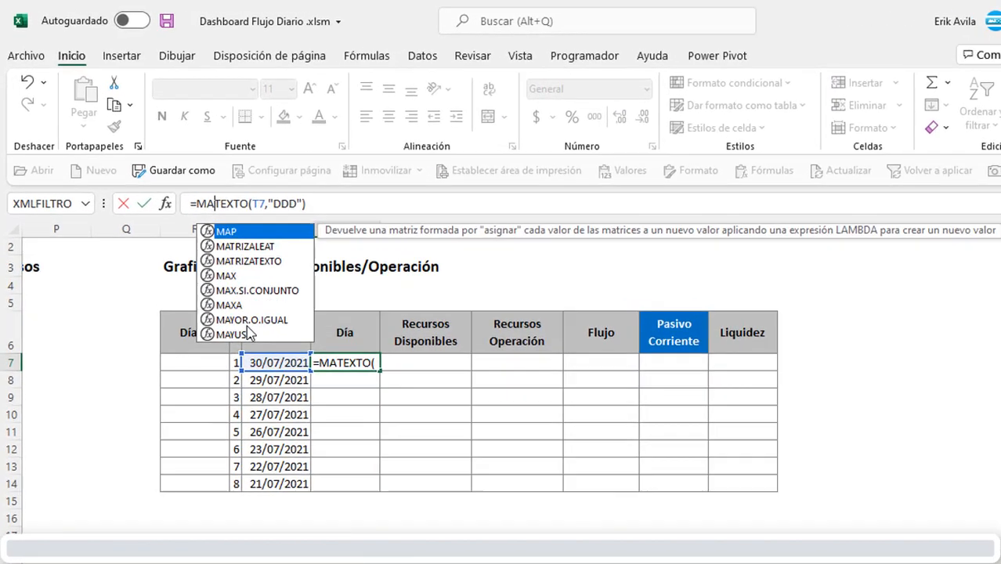
pyautogui.click(235, 334)
pyautogui.doubleClick(235, 334)
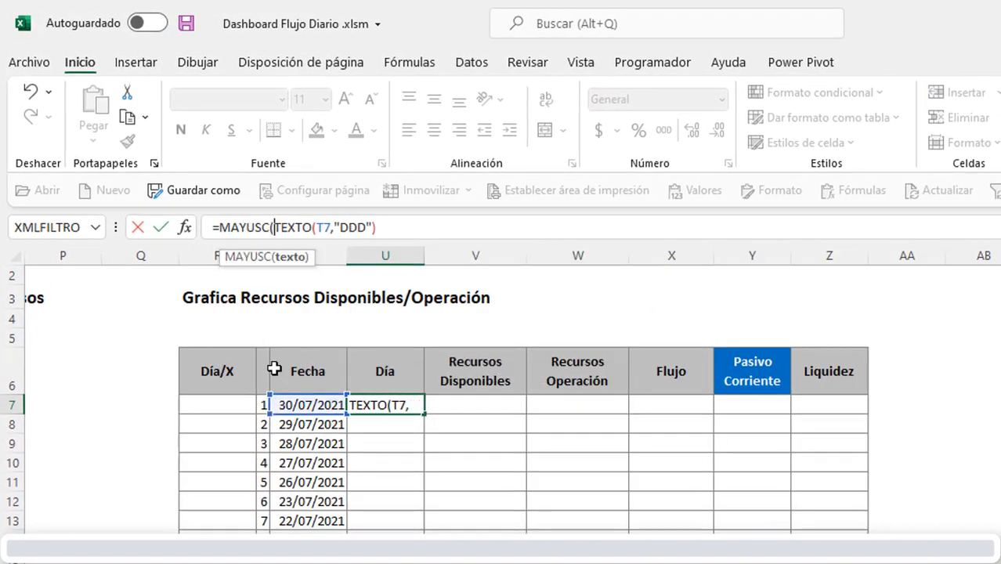
pyautogui.press('End')
pyautogui.write(')')
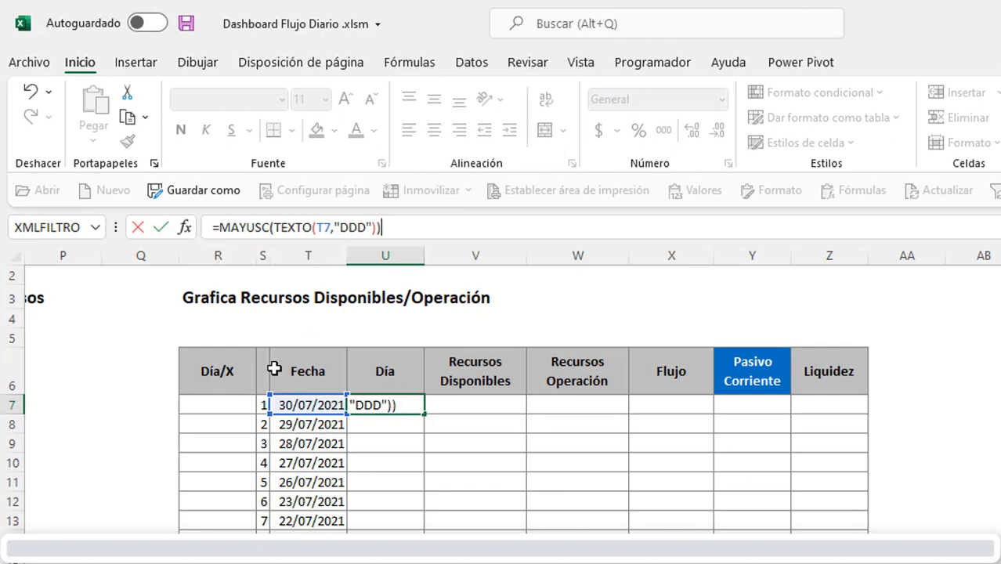
pyautogui.hotkey('ctrl', 'Return')
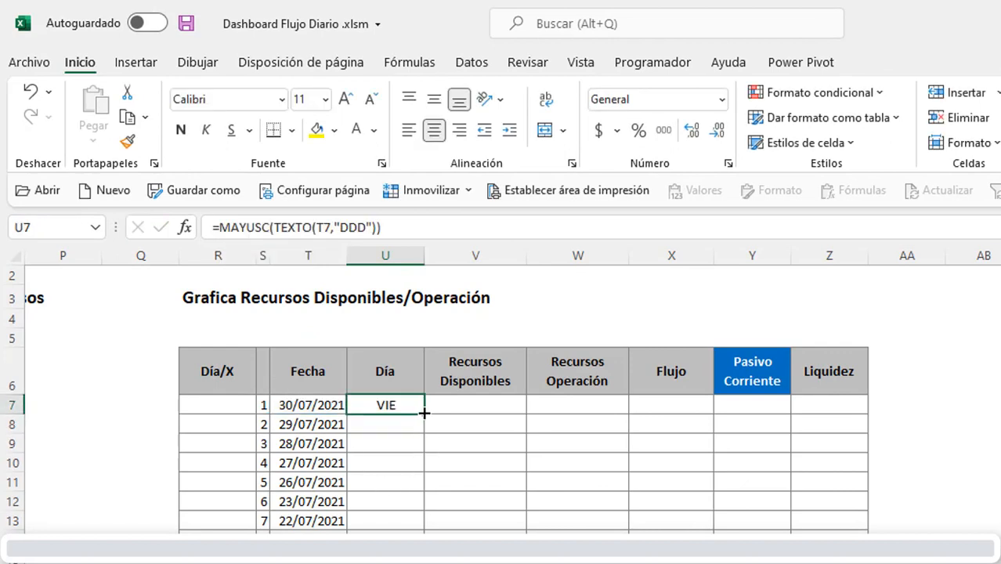
pyautogui.moveTo(424, 413); pyautogui.dragTo(424, 542)
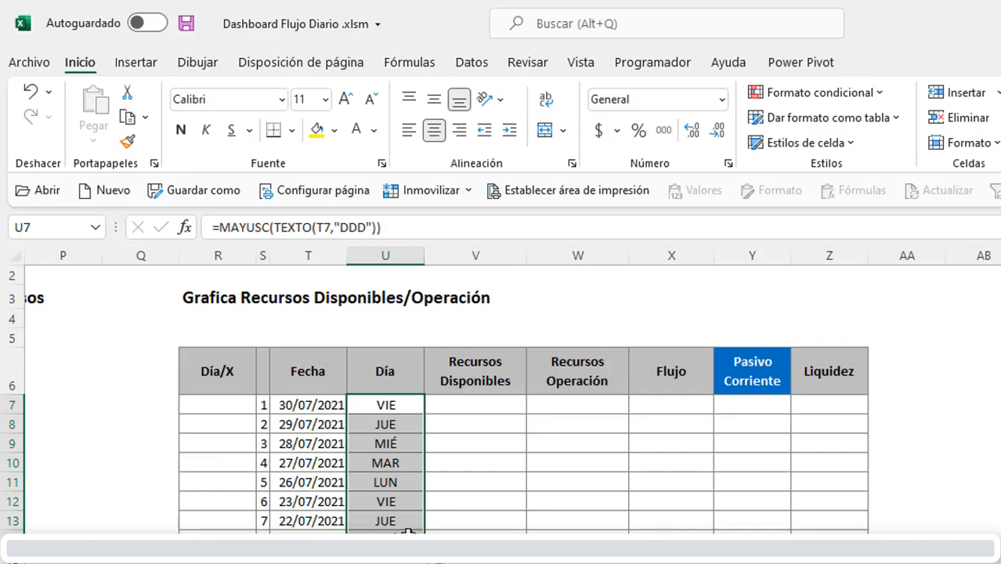
pyautogui.click(398, 408)
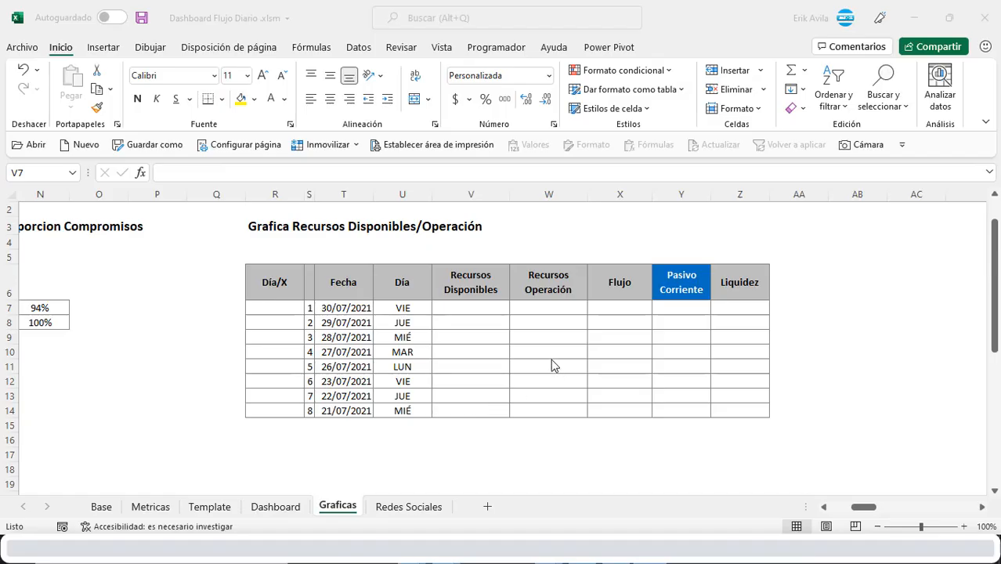
# Start a SUMAR.SI.CONJUNTO formula in the first Recursos Disponibles row (V7) with Base[Importe] as the sum range.
pyautogui.click(513, 440)
pyautogui.click(463, 309)
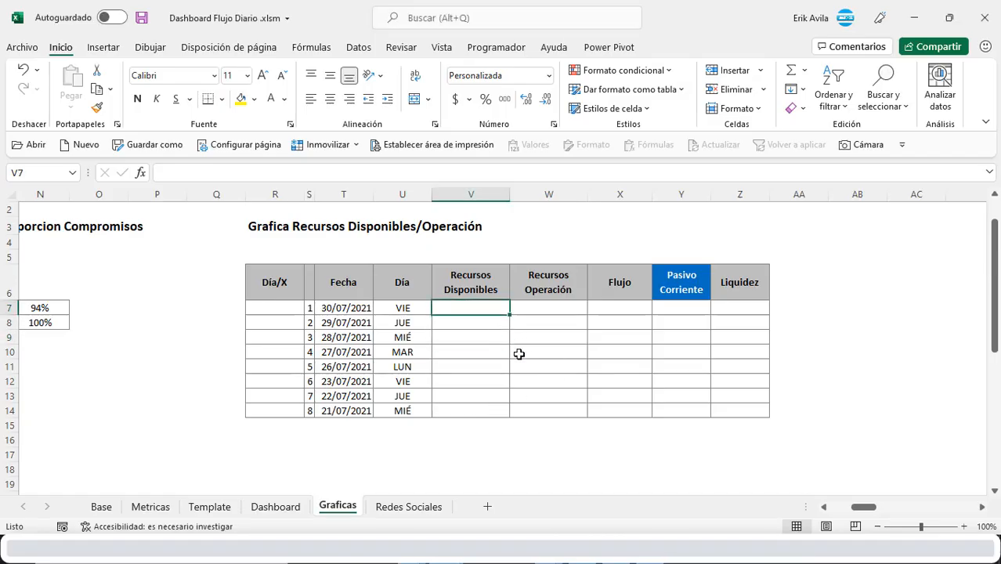
pyautogui.write('=sum')
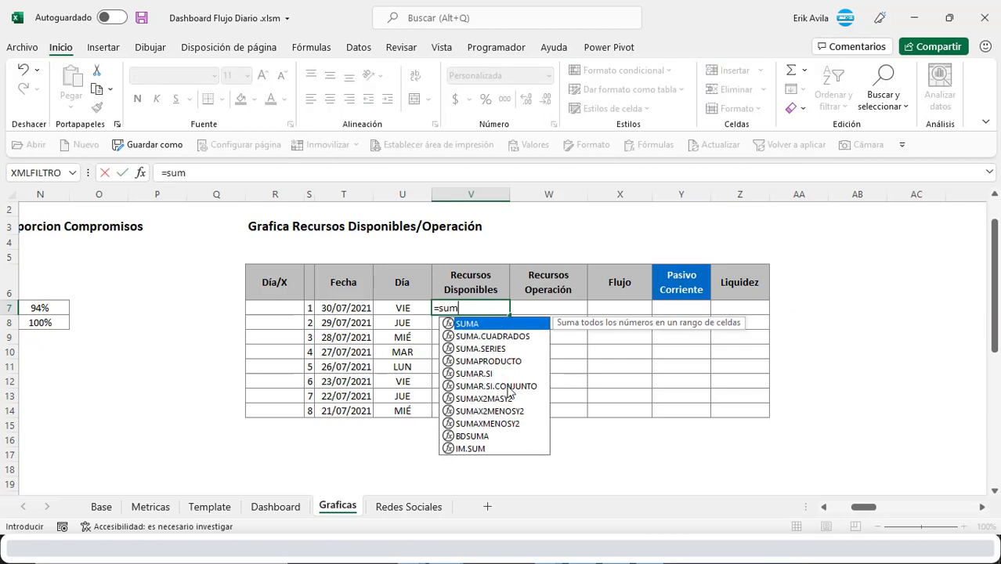
pyautogui.doubleClick(508, 385)
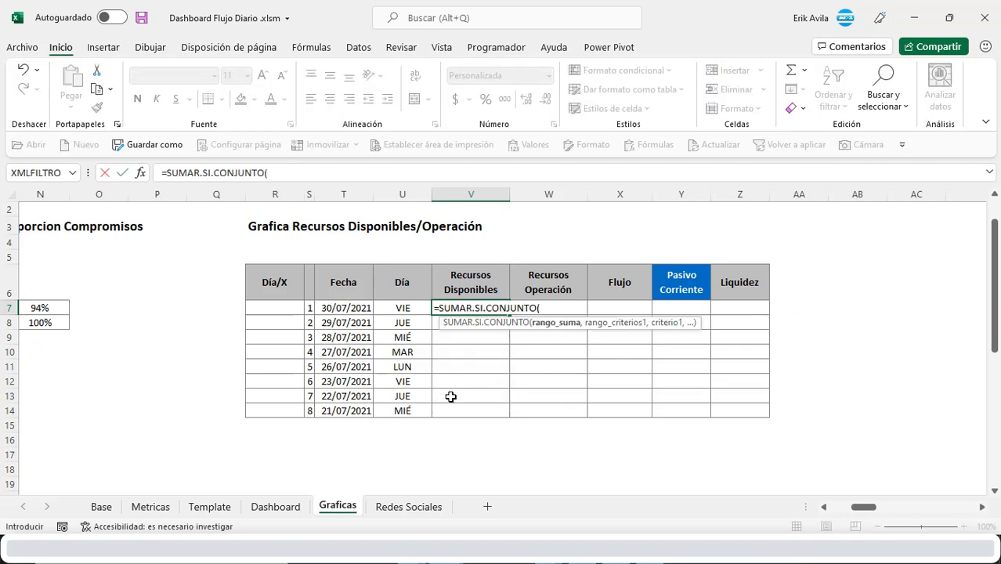
pyautogui.click(101, 507)
pyautogui.click(134, 387)
pyautogui.hotkey('ctrl', 'shift', 'Down')
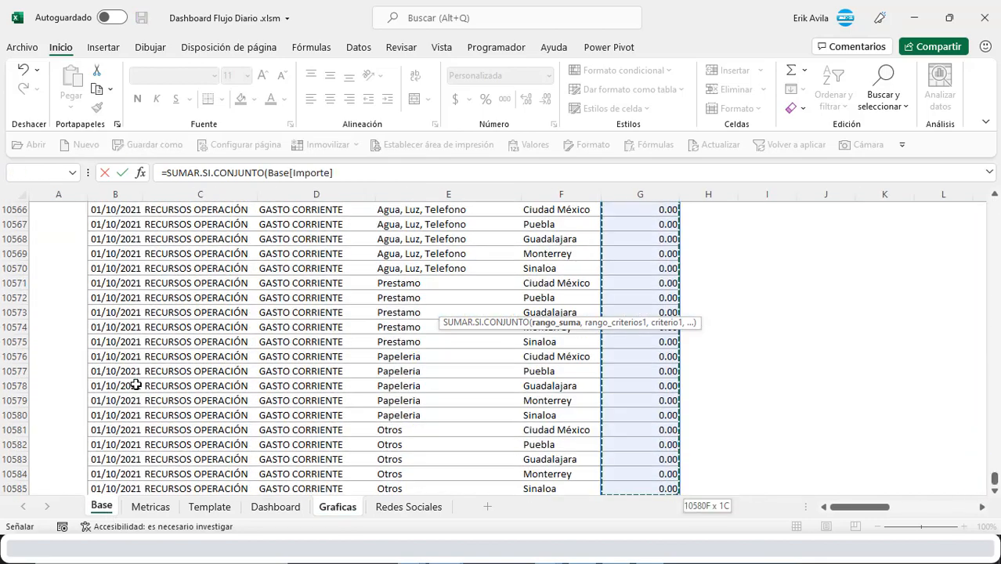
# Add Base[Flujo] as the first criteria range, matched to the Recursos Disponibles header with its row locked as V$6.
pyautogui.write(',Base!C6')
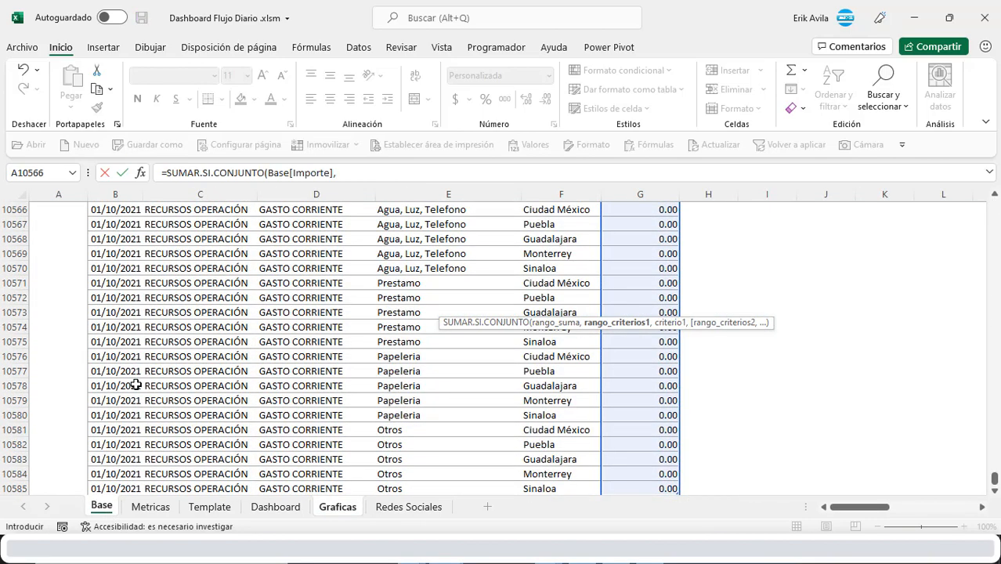
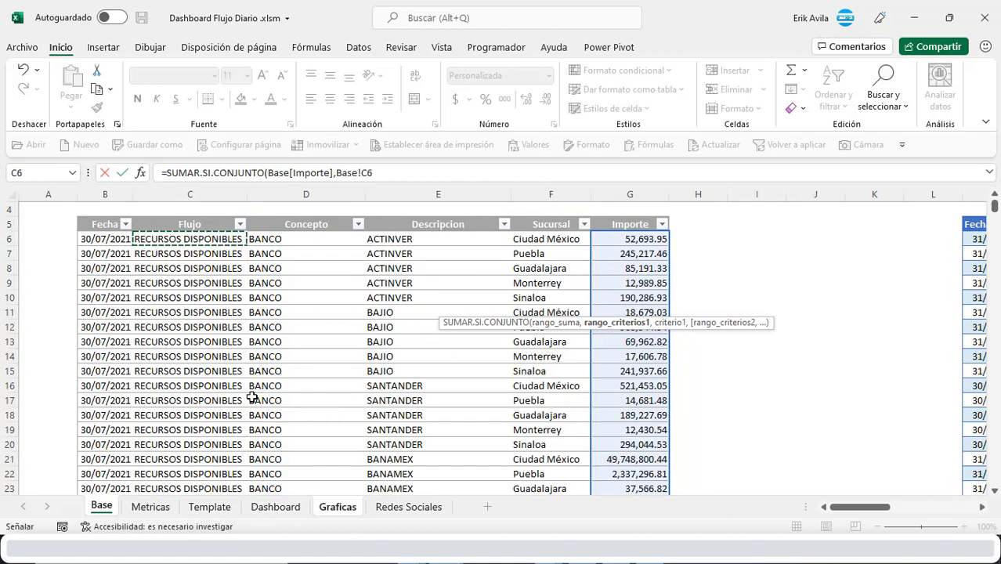
pyautogui.hotkey('ctrl', 'shift', 'Down')
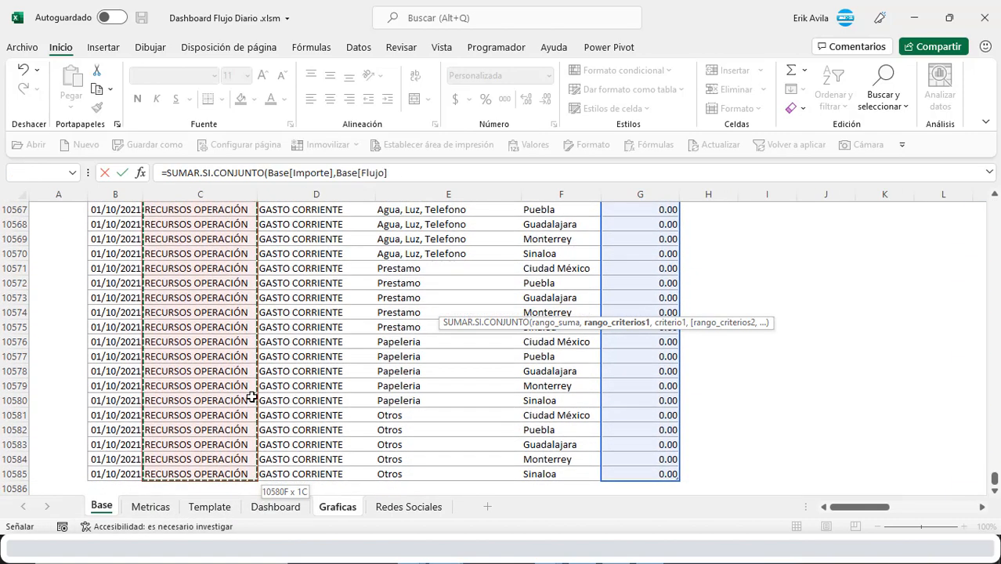
pyautogui.write(',')
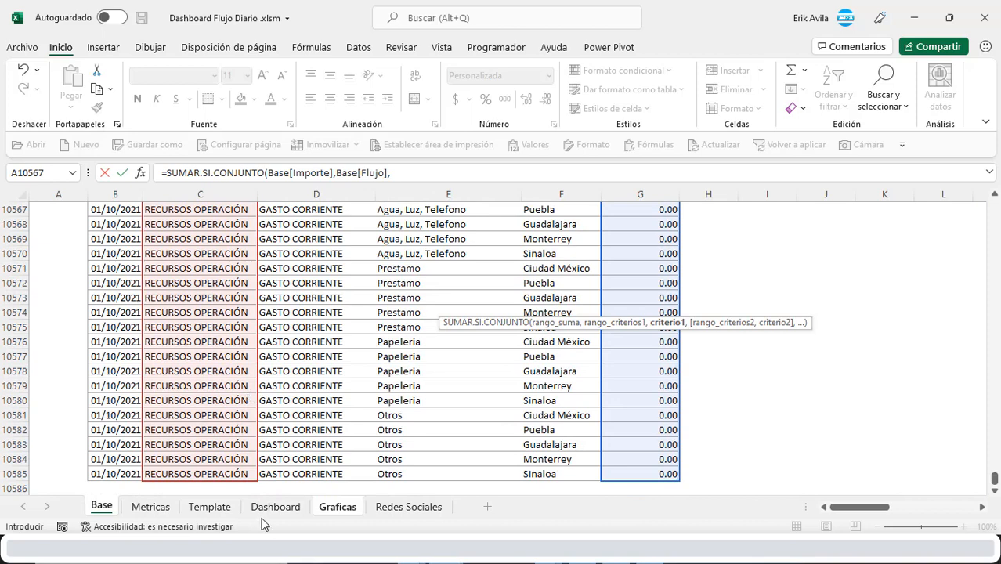
pyautogui.click(338, 507)
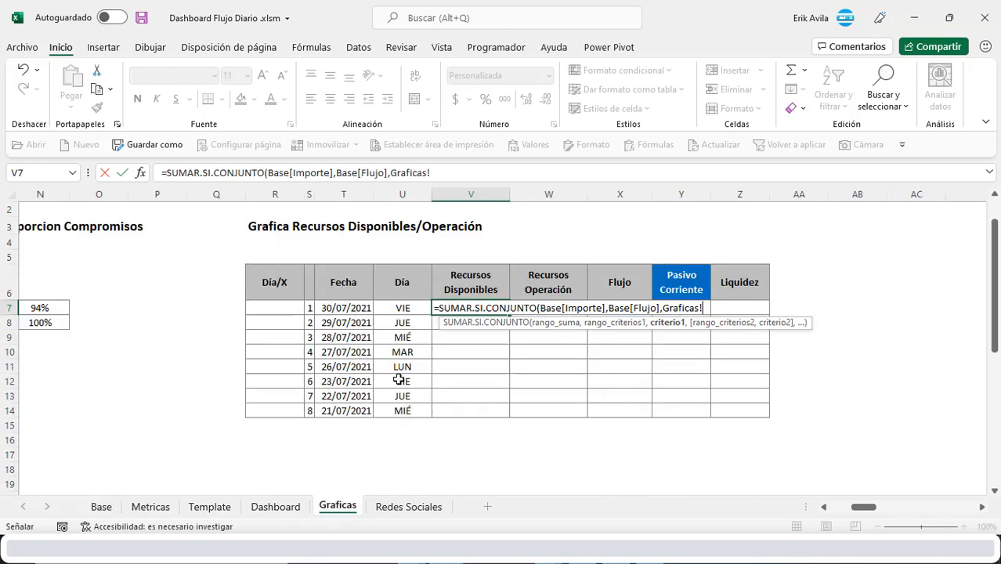
pyautogui.click(466, 282)
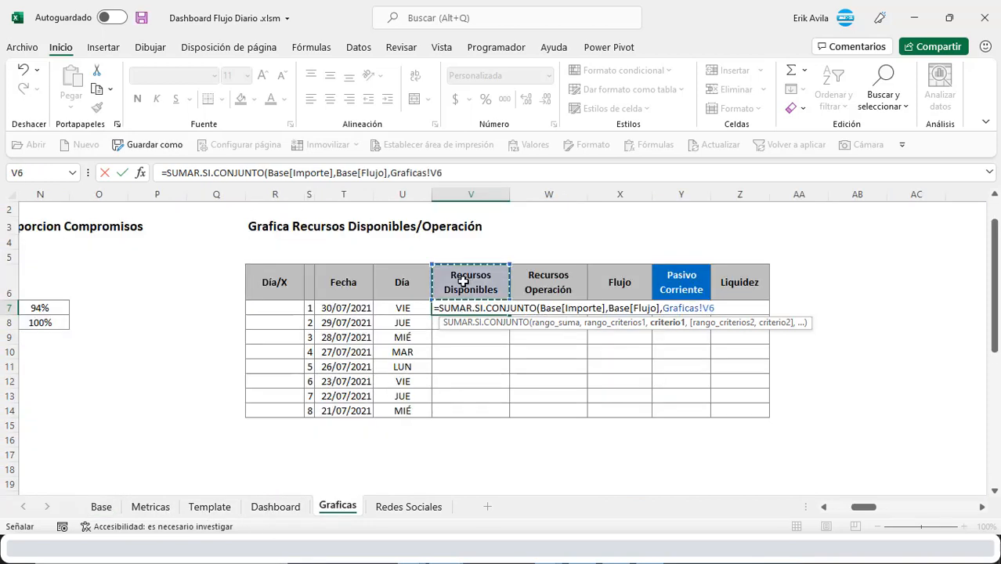
pyautogui.click(443, 181)
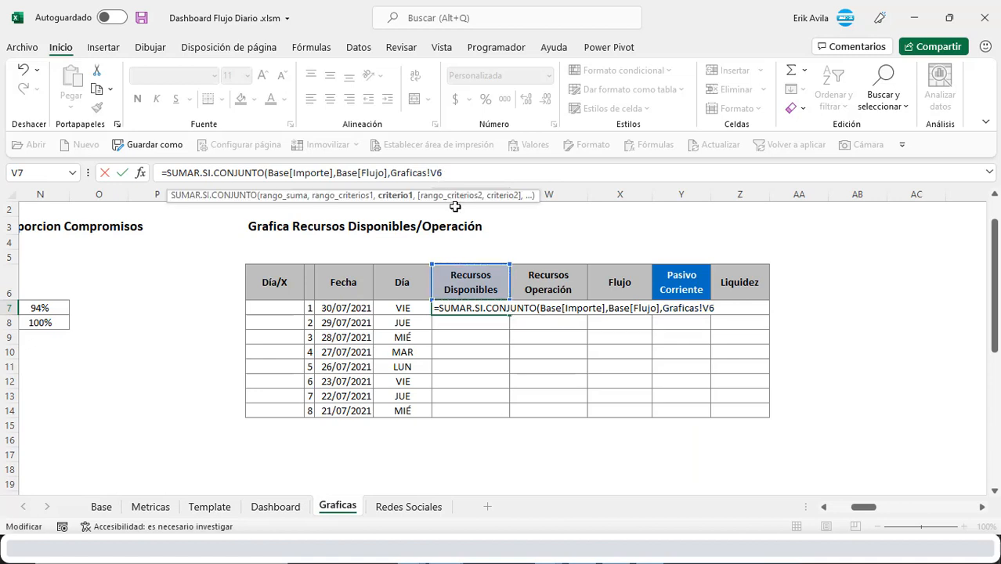
pyautogui.write('$,')
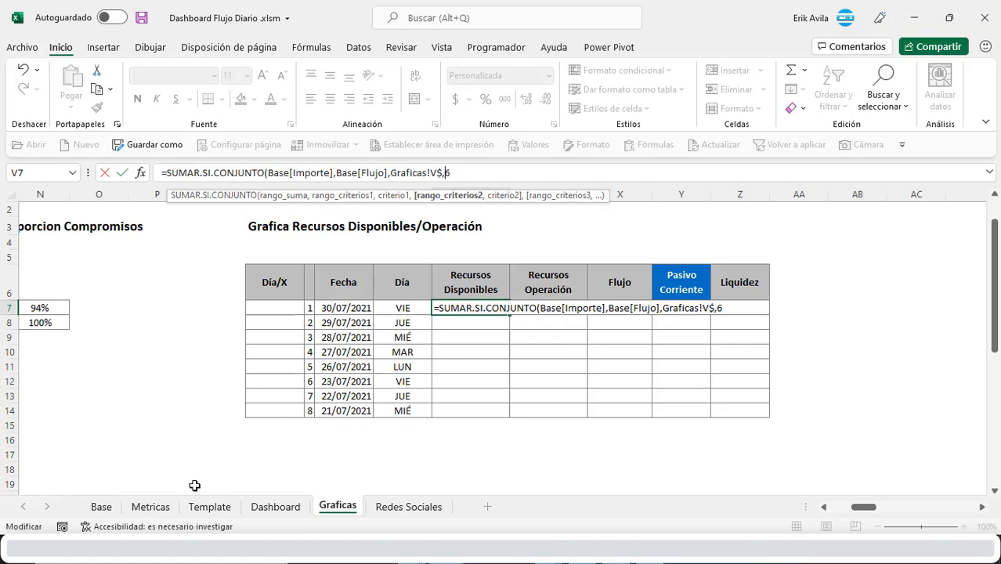
# Add Base[Fecha] matched to the row's date as $T7, complete the formula and fill it down Recursos Disponibles through row 14.
pyautogui.click(101, 507)
pyautogui.click(115, 263)
pyautogui.hotkey('ctrl', 'shift', 'Down')
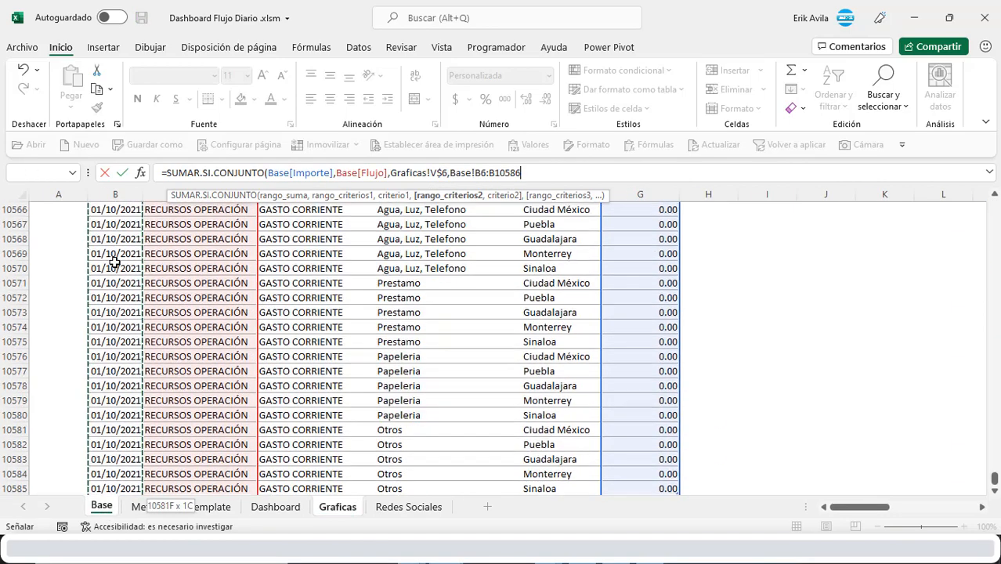
pyautogui.write(',')
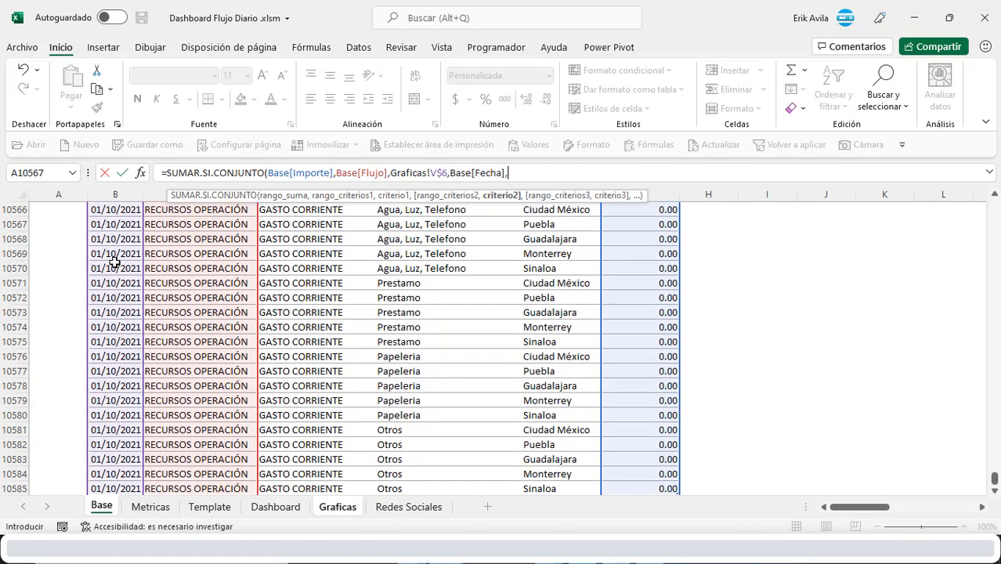
pyautogui.click(326, 509)
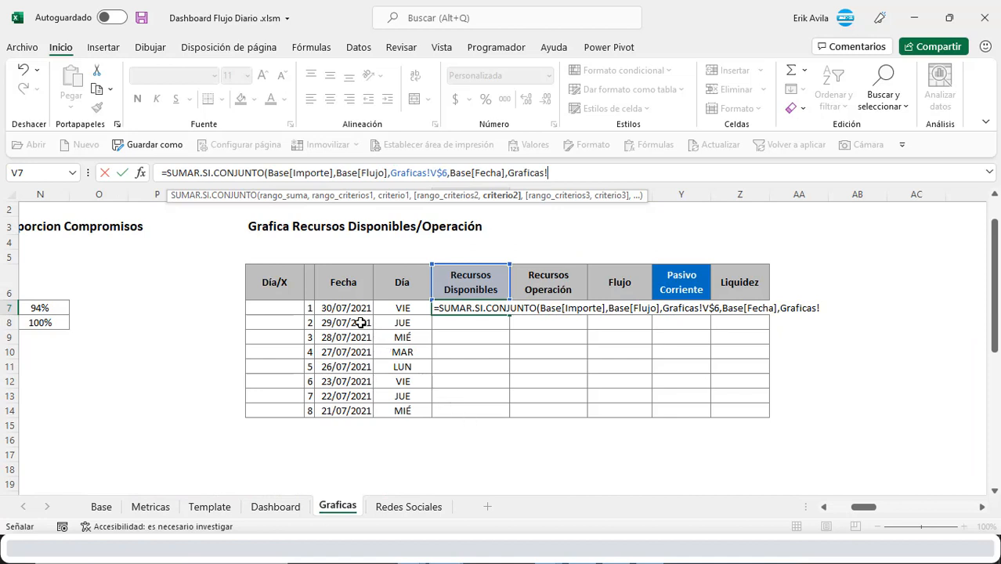
pyautogui.click(353, 309)
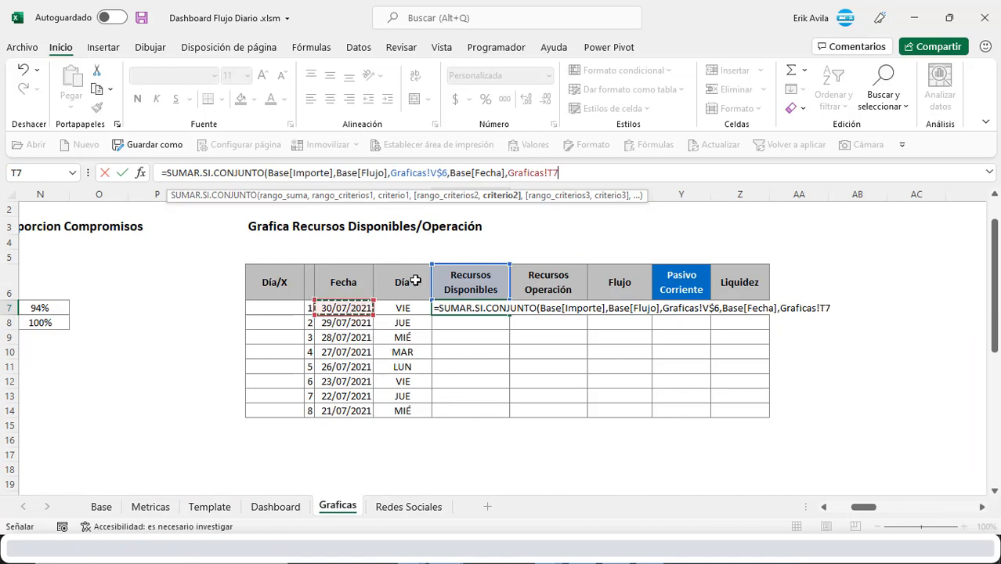
pyautogui.click(550, 176)
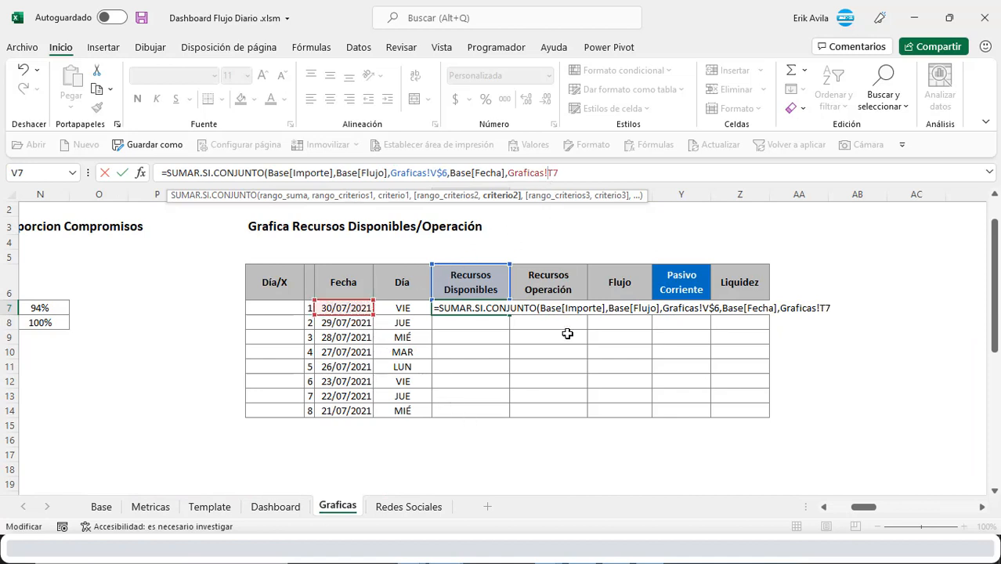
pyautogui.write('$T7')
pyautogui.hotkey('ctrl', 'Return')
pyautogui.press('F2')
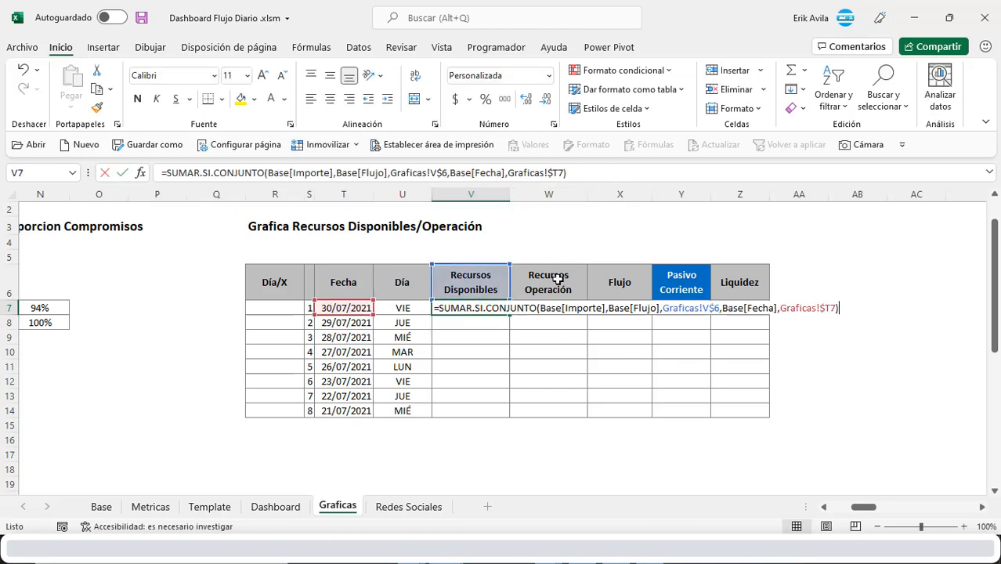
pyautogui.press('Escape')
pyautogui.doubleClick(509, 316)
# Examine the header and date references in the filled Recursos Disponibles formulas.
pyautogui.click(480, 322)
pyautogui.press('F2')
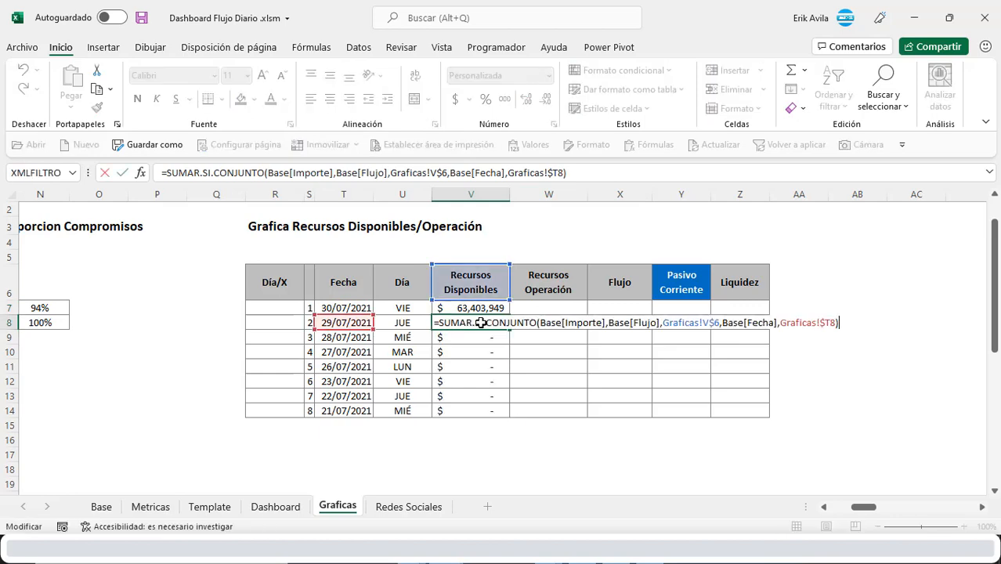
pyautogui.press('Escape')
pyautogui.click(487, 340)
pyautogui.press('F2')
pyautogui.press('Escape')
pyautogui.click(483, 368)
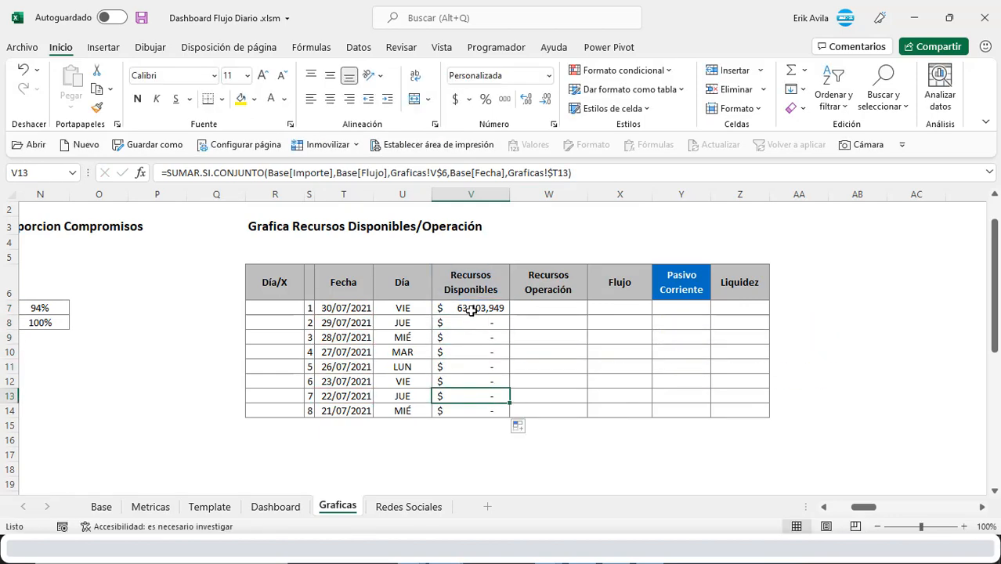
pyautogui.click(471, 309)
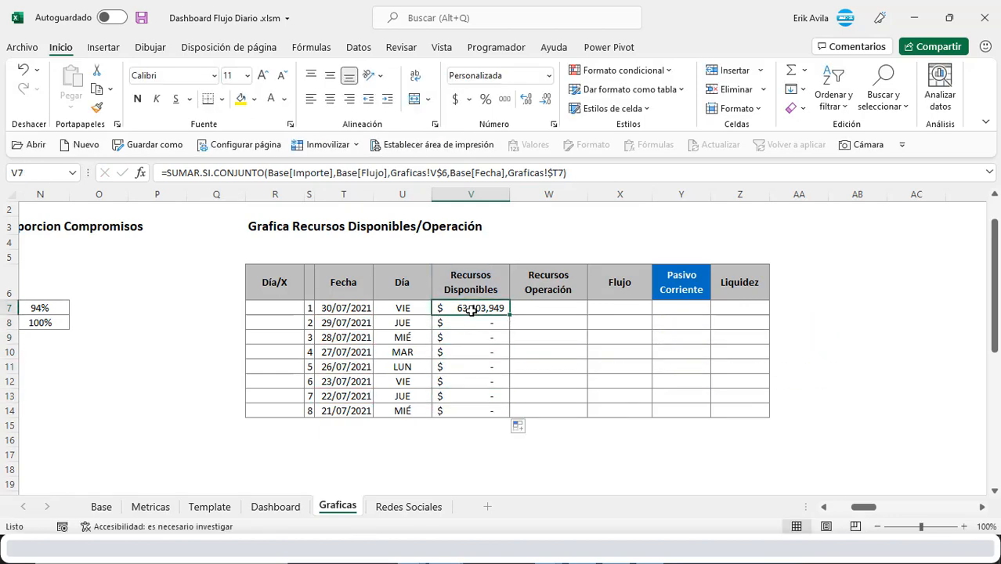
pyautogui.moveTo(477, 323); pyautogui.dragTo(477, 411)
pyautogui.click(475, 348)
# Copy the first Recursos Disponibles formula into Recursos Operación (W7) and fill it down through row 14.
pyautogui.click(479, 307)
pyautogui.hotkey('ctrl', 'c')
pyautogui.press('Right')
pyautogui.press('Return')
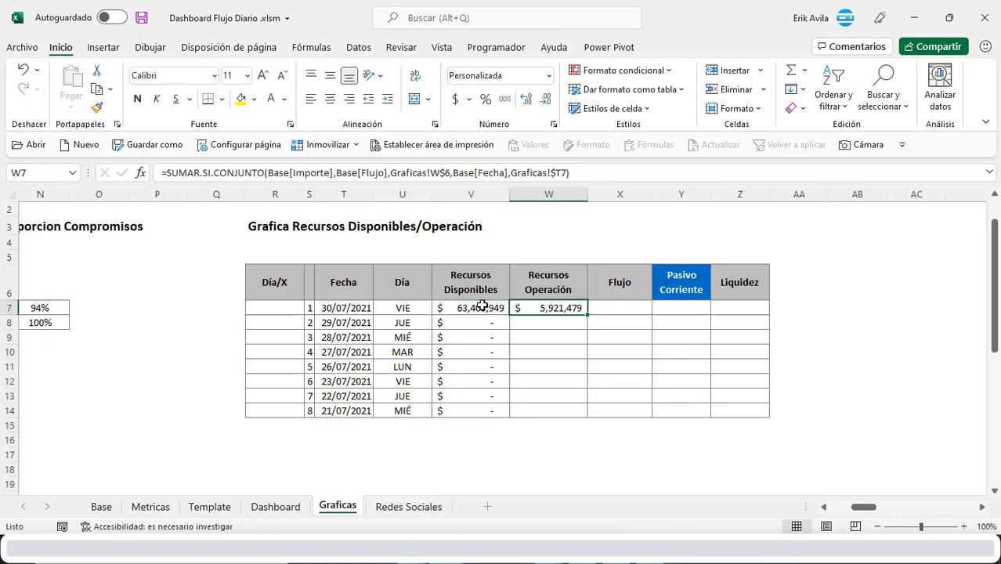
pyautogui.press('F2')
pyautogui.press('Escape')
pyautogui.moveTo(588, 315); pyautogui.dragTo(591, 420)
pyautogui.press('Right')
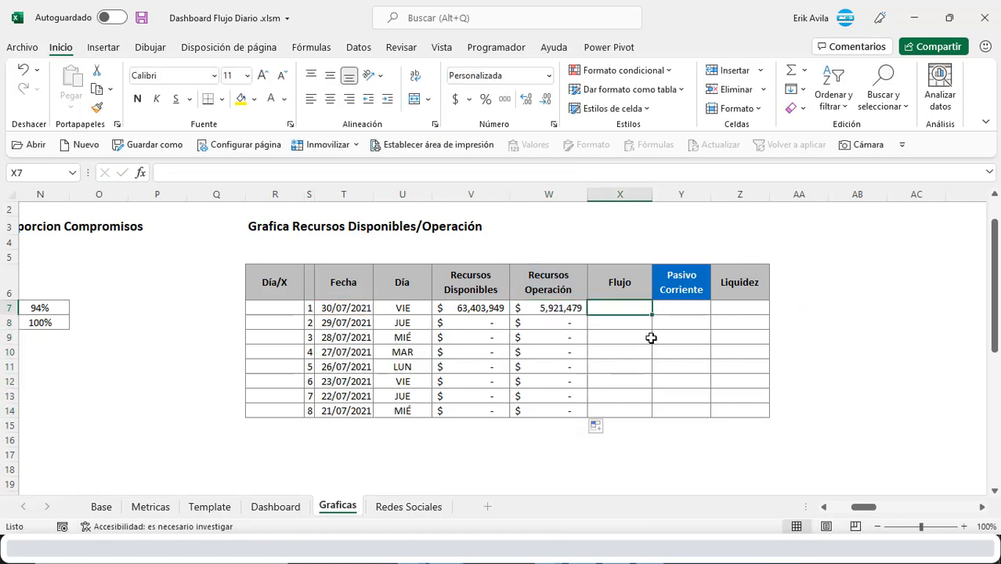
# Enter +V7-W7 in the first Flujo row and fill it down the column through row 14.
pyautogui.write('+')
pyautogui.press('Left')
pyautogui.press('Left')
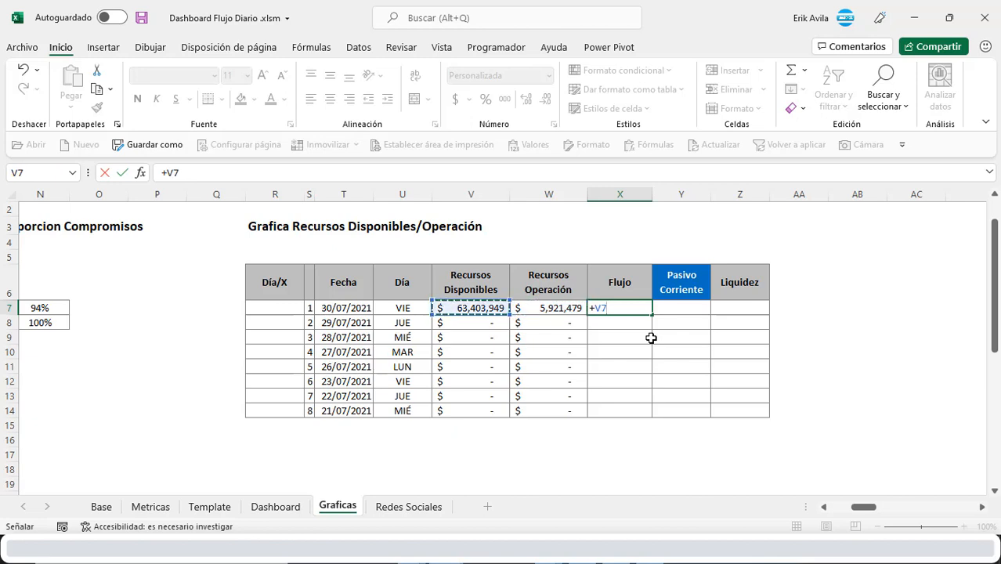
pyautogui.write('-')
pyautogui.press('Left')
pyautogui.press('Return')
pyautogui.press('Up')
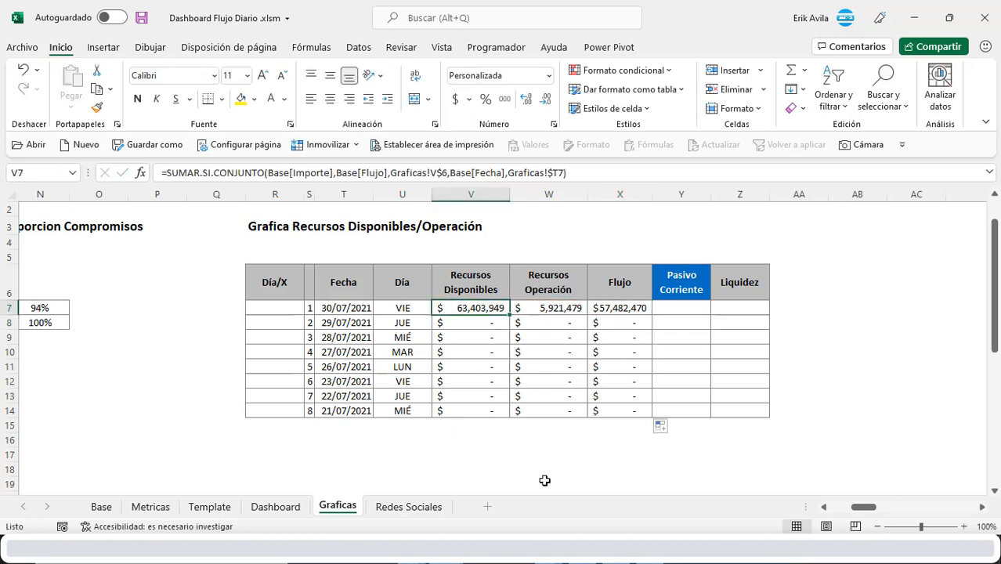
# Divide the first Recursos Disponibles formula by 1000 and copy it down the column.
pyautogui.press('F2')
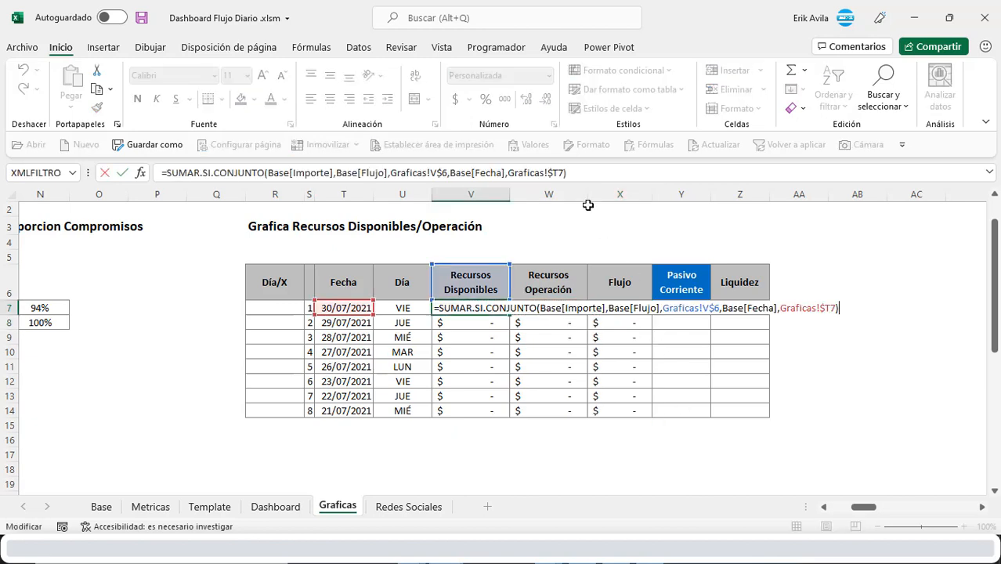
pyautogui.click(582, 179)
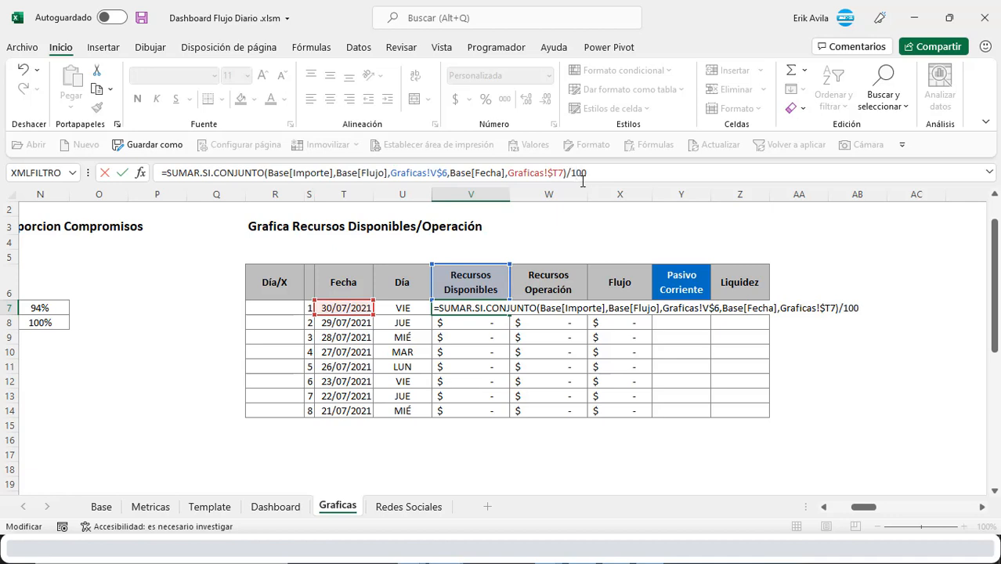
pyautogui.press('Return')
pyautogui.press('Up')
pyautogui.hotkey('ctrl', 'c')
pyautogui.hotkey('ctrl', 'shift', 'Down')
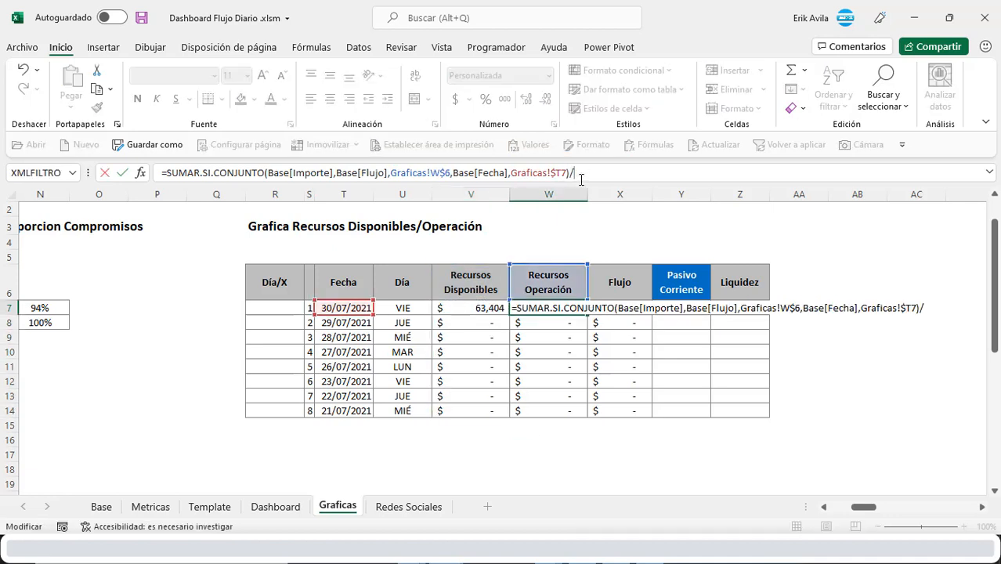
# Divide the first Recursos Operación formula by 1000, copy it down the column and check the references of the Flujo formula.
pyautogui.press('Return')
pyautogui.press('Up')
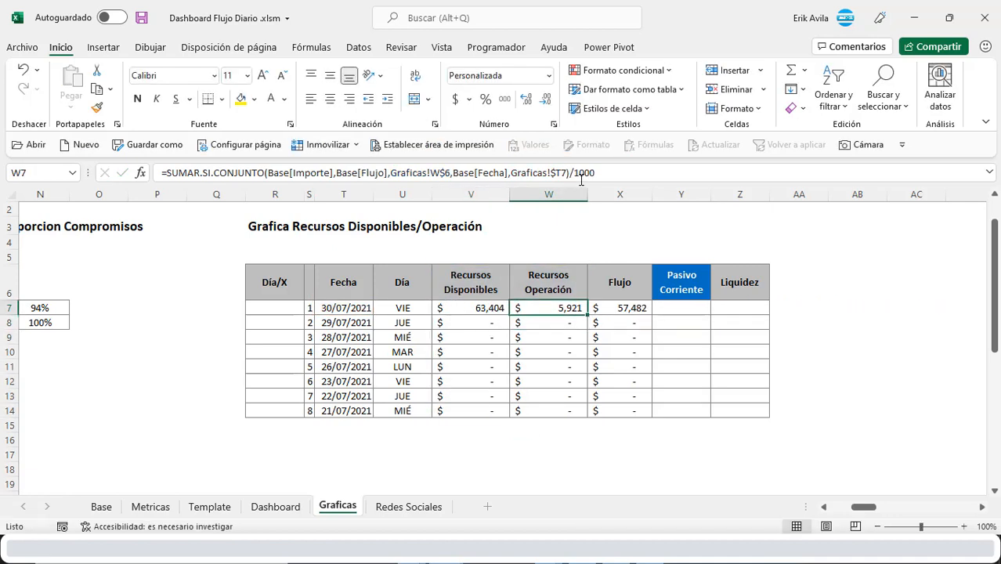
pyautogui.hotkey('ctrl', 'c')
pyautogui.hotkey('ctrl', 'shift', 'Down')
pyautogui.hotkey('ctrl', 'v')
pyautogui.press('Right')
pyautogui.press('F2')
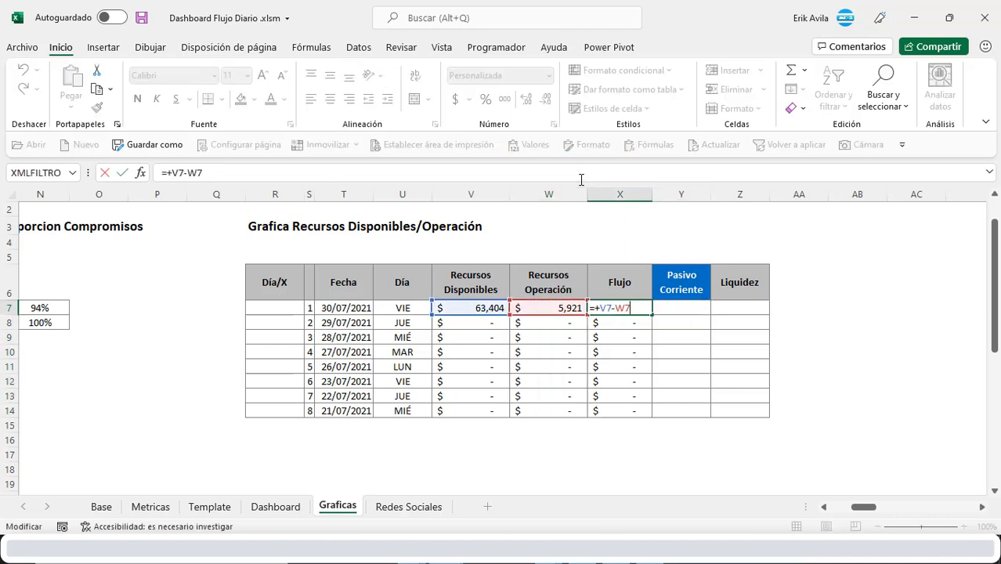
pyautogui.press('Escape')
# Copy the formula text of the first Pasivo row (J7) in Grafica Liquidez for the Pasivo Corriente column.
pyautogui.press('Up')
pyautogui.press('Right')
pyautogui.press('Down')
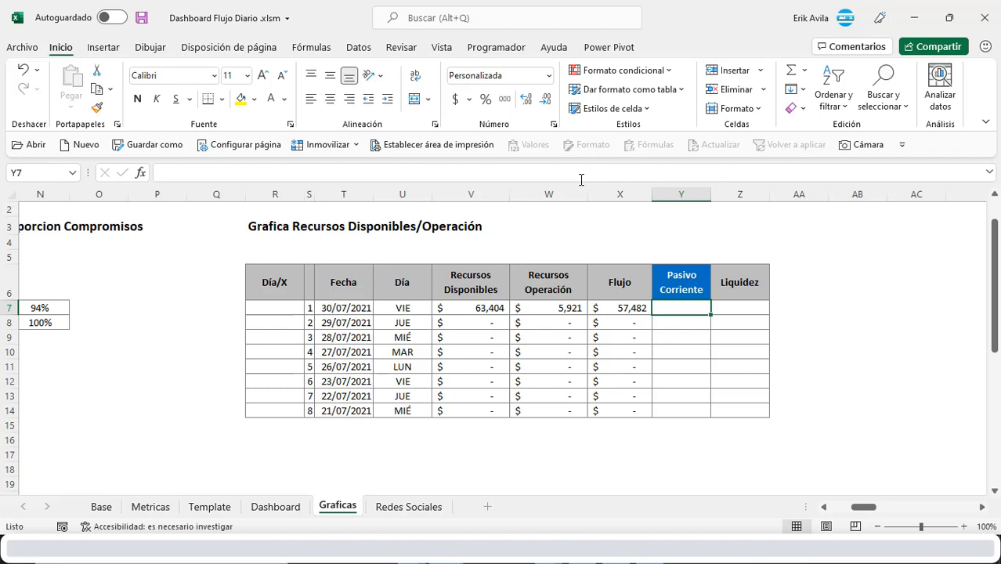
pyautogui.hscroll(-6, 722, 461)
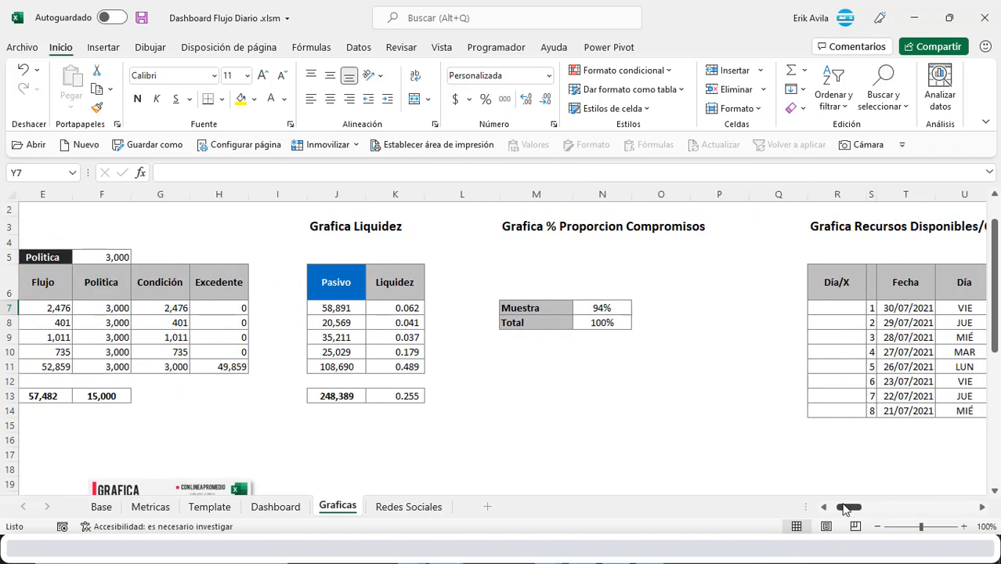
pyautogui.click(611, 311)
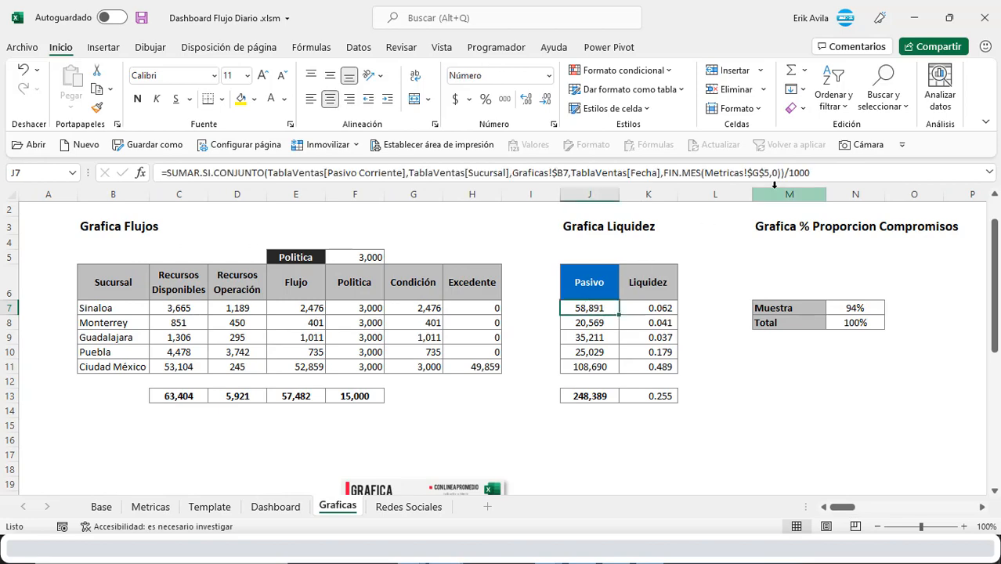
pyautogui.moveTo(812, 172); pyautogui.dragTo(137, 173)
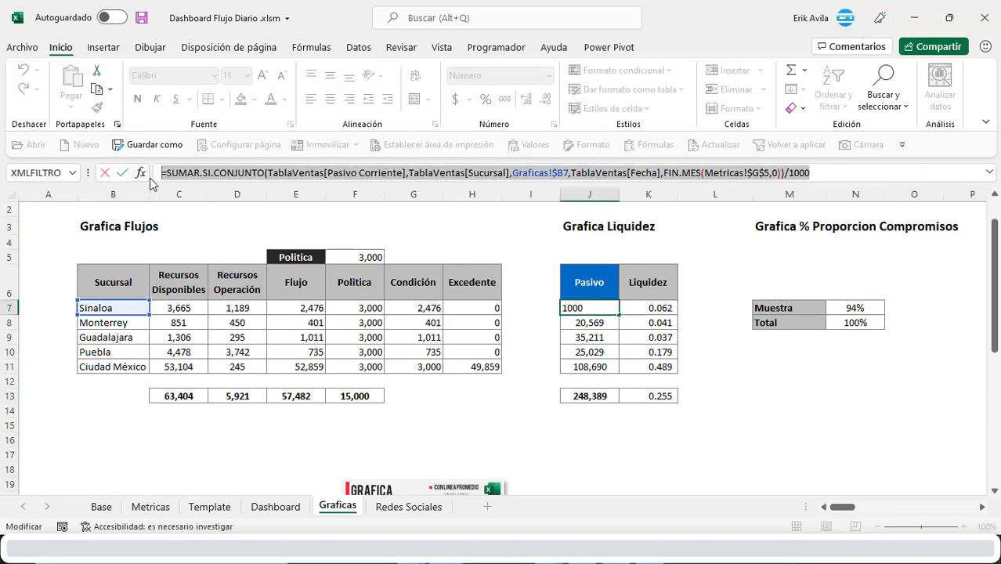
pyautogui.press('Escape')
pyautogui.moveTo(842, 509); pyautogui.dragTo(880, 509)
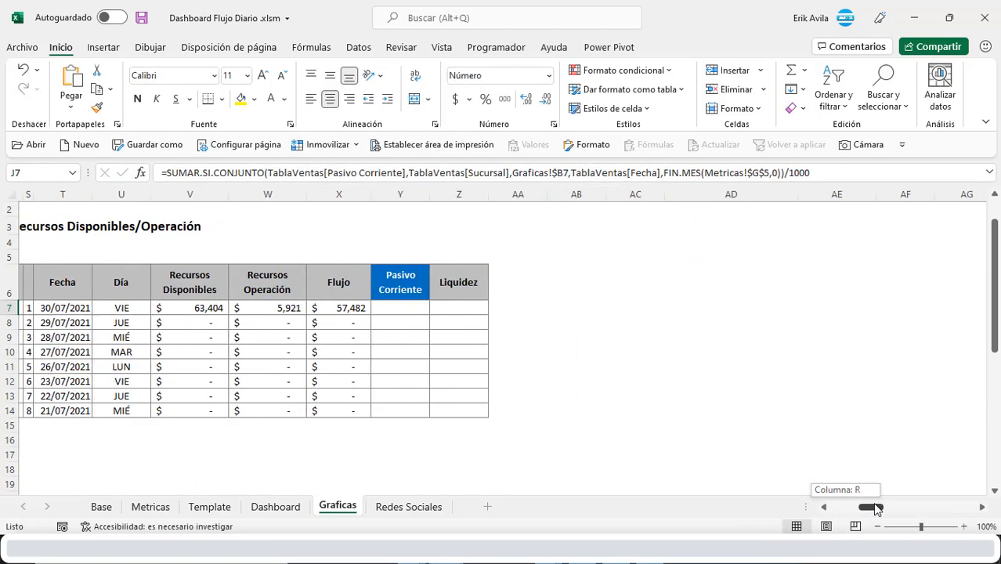
# Paste the copied formula into the first Pasivo Corriente row (Y7) and remove its Sucursal range and Graficas!$B7 criterion.
pyautogui.click(400, 307)
pyautogui.click(246, 172)
pyautogui.hotkey('ctrl', 'v')
pyautogui.click(286, 173)
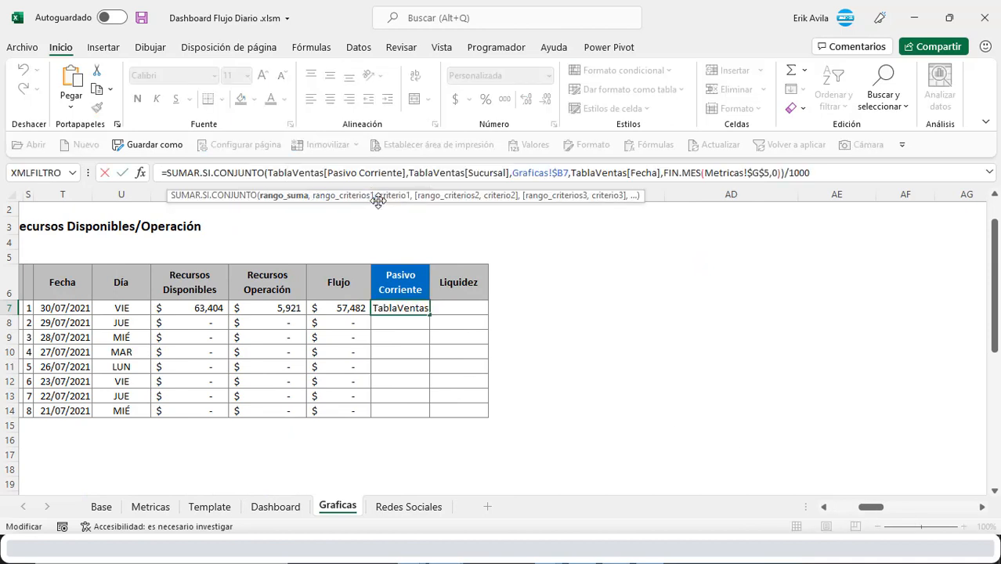
pyautogui.click(418, 174)
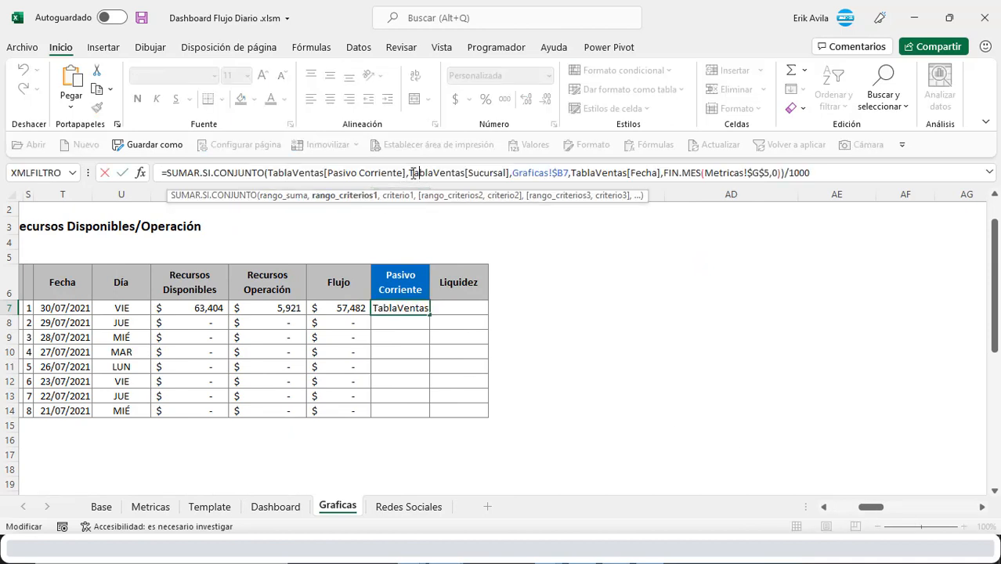
pyautogui.moveTo(427, 174); pyautogui.dragTo(513, 174)
pyautogui.click(420, 173)
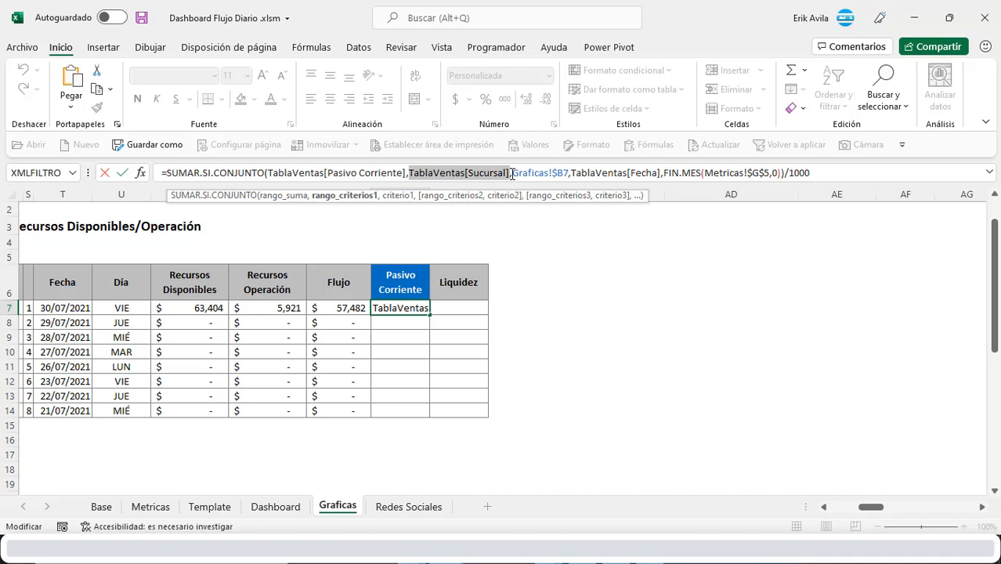
pyautogui.moveTo(518, 173); pyautogui.dragTo(571, 172)
pyautogui.press('Delete')
pyautogui.hotkey('ctrl', 'Return')
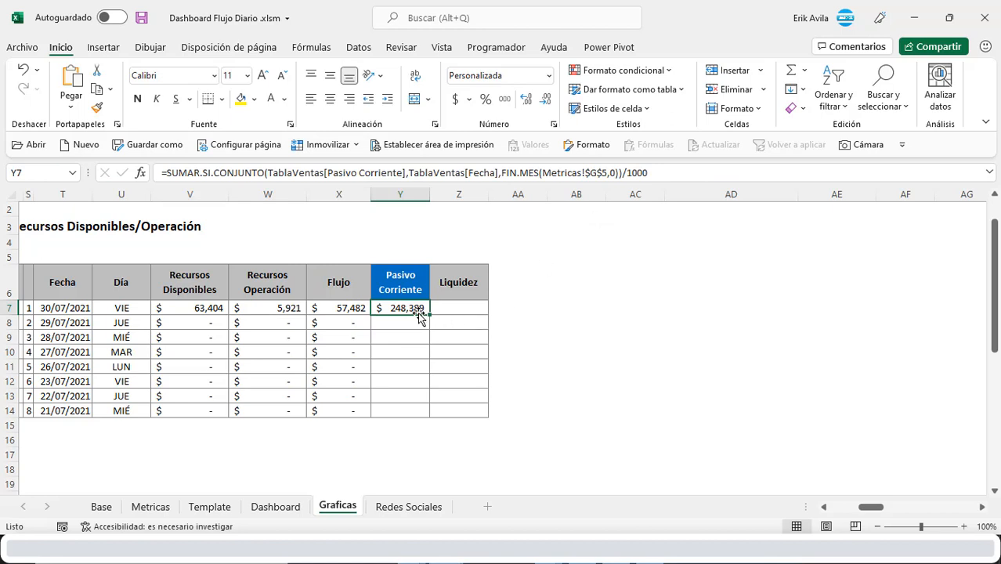
# Review the date criterion of the first Pasivo Corriente formula and fill it down the column through row 14.
pyautogui.click(396, 173)
pyautogui.click(479, 173)
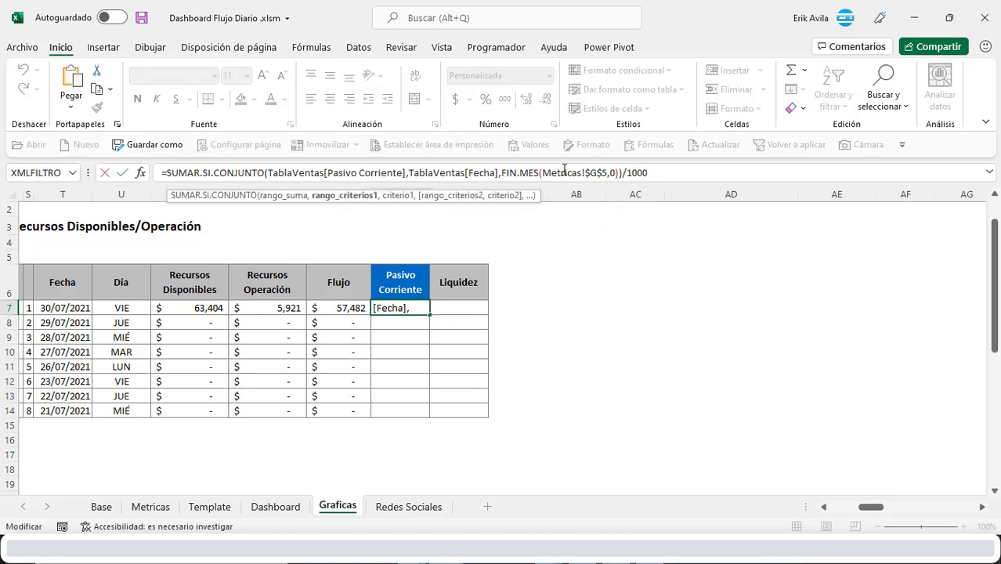
pyautogui.moveTo(529, 174); pyautogui.dragTo(567, 175)
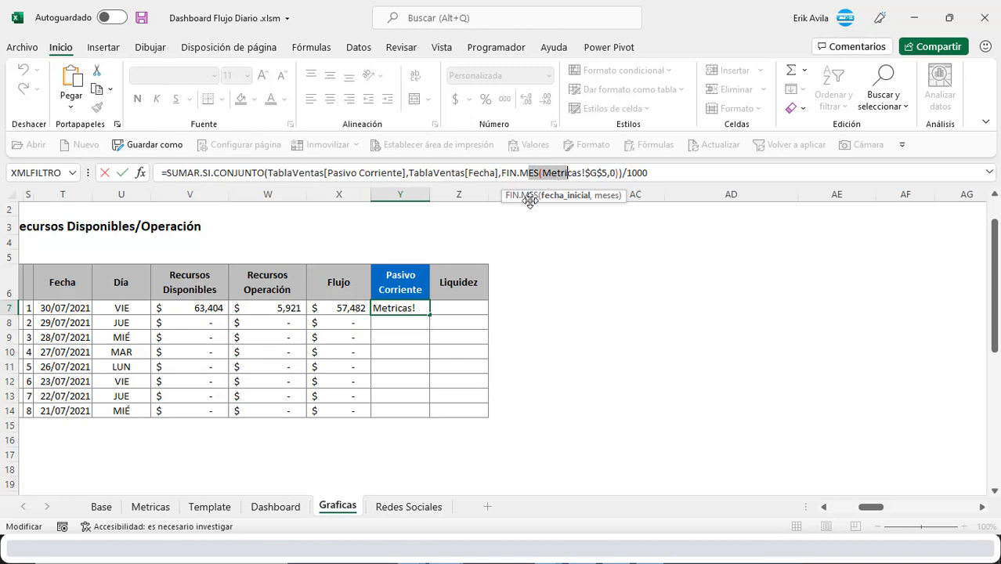
pyautogui.click(679, 170)
pyautogui.press('Return')
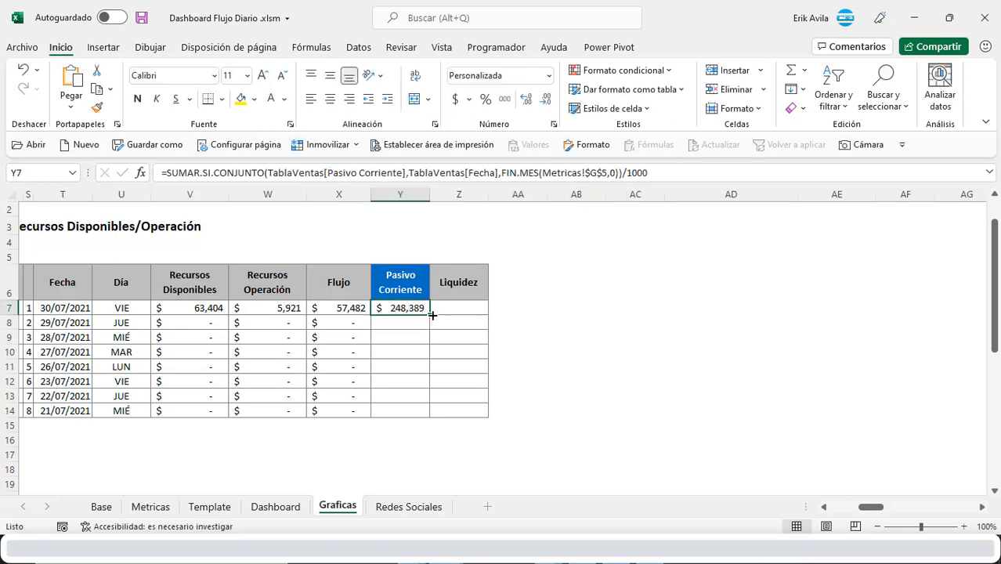
pyautogui.moveTo(432, 315); pyautogui.dragTo(427, 411)
pyautogui.click(415, 337)
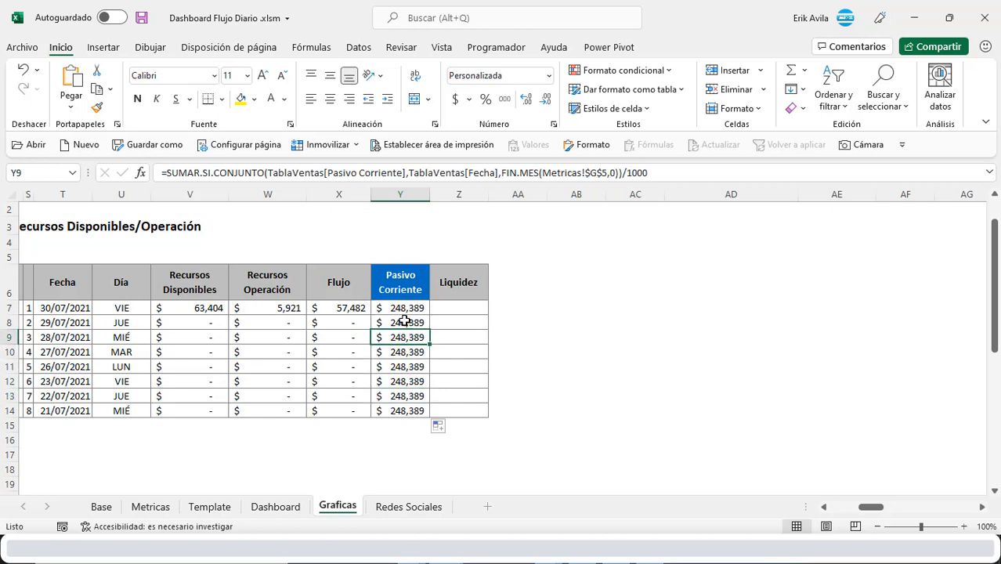
pyautogui.moveTo(56, 309); pyautogui.dragTo(83, 399)
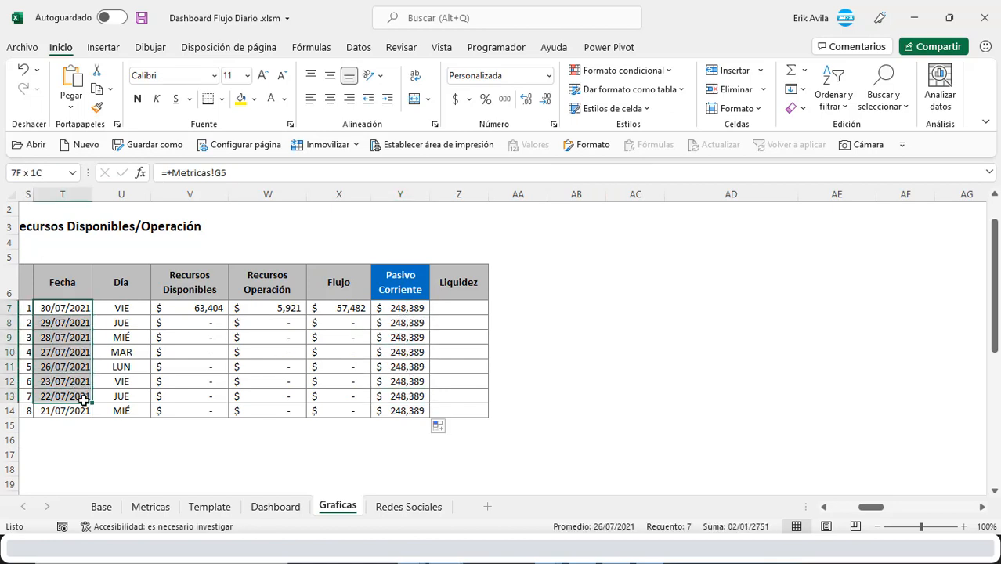
pyautogui.click(377, 314)
pyautogui.click(415, 371)
pyautogui.click(406, 322)
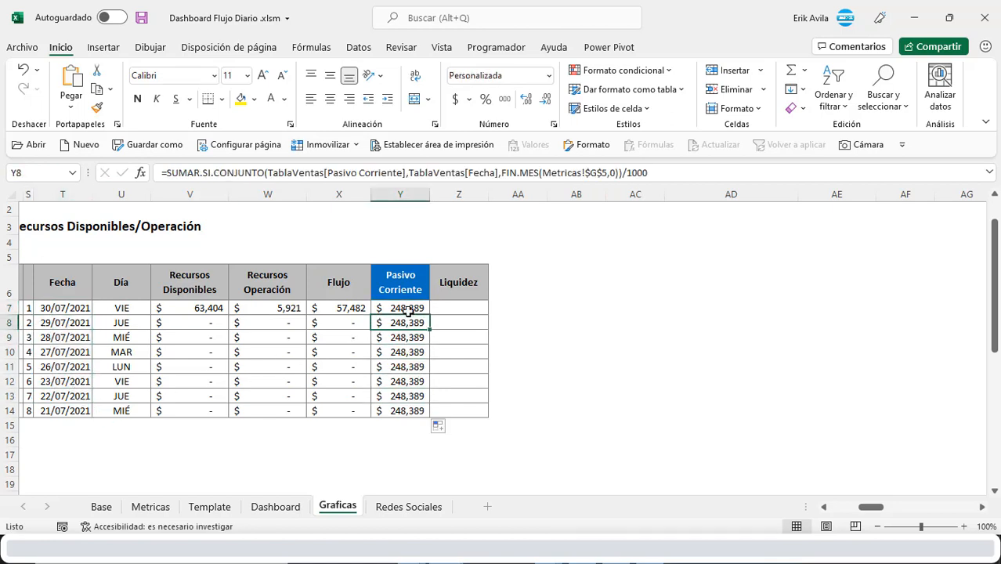
pyautogui.click(407, 311)
# Enter +V7/Y7 in the first Liquidez row and fill it down the column through row 14.
pyautogui.click(462, 258)
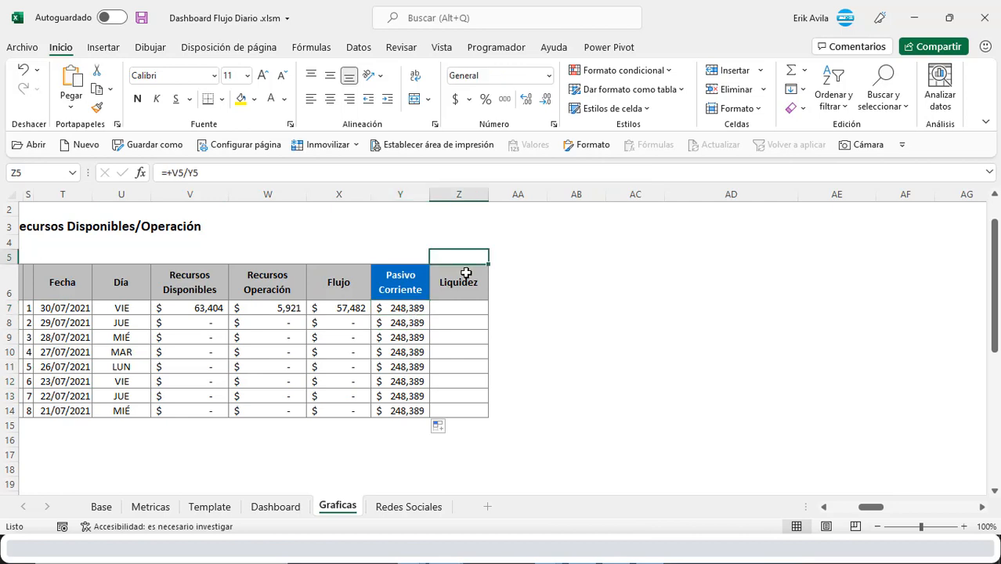
pyautogui.click(452, 312)
pyautogui.click(454, 259)
pyautogui.click(456, 308)
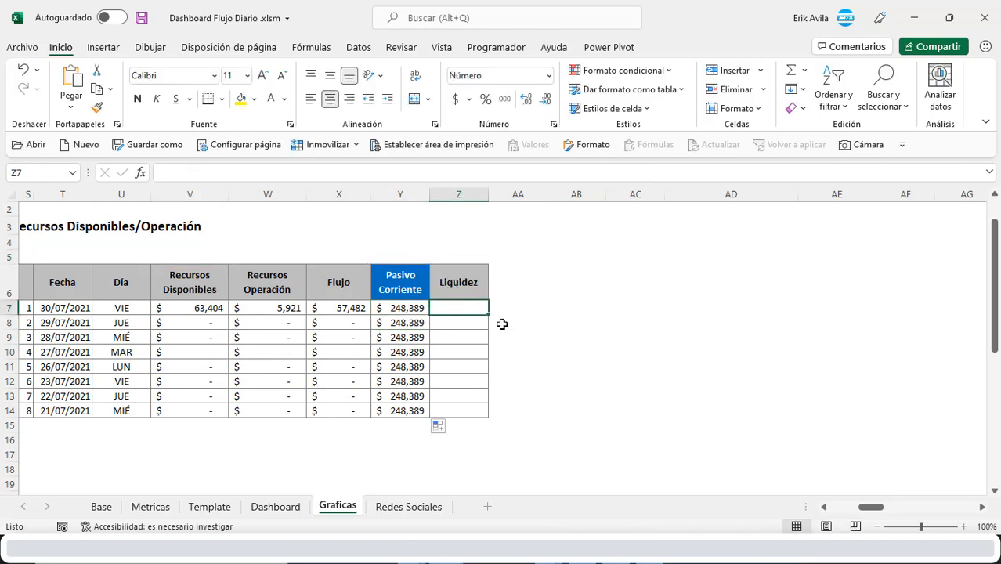
pyautogui.write('+')
pyautogui.press('Left')
pyautogui.press('Left')
pyautogui.press('Left')
pyautogui.press('Left')
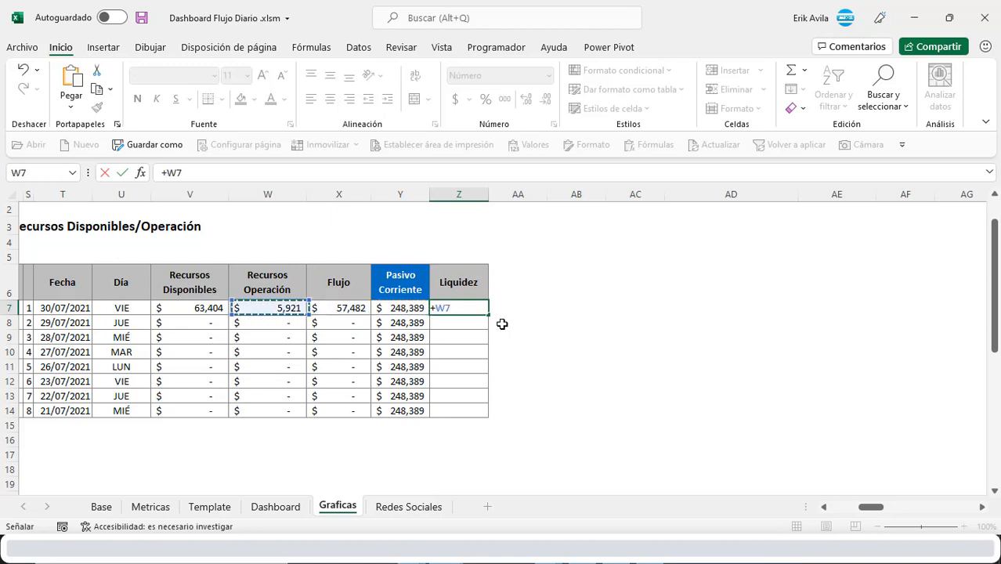
pyautogui.write('/')
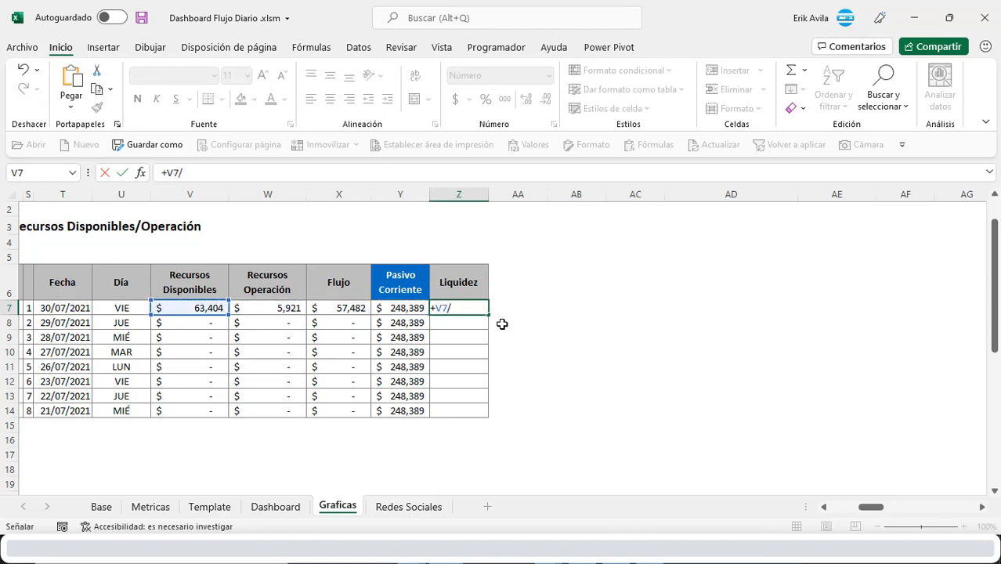
pyautogui.press('Left')
pyautogui.hotkey('ctrl', 'Return')
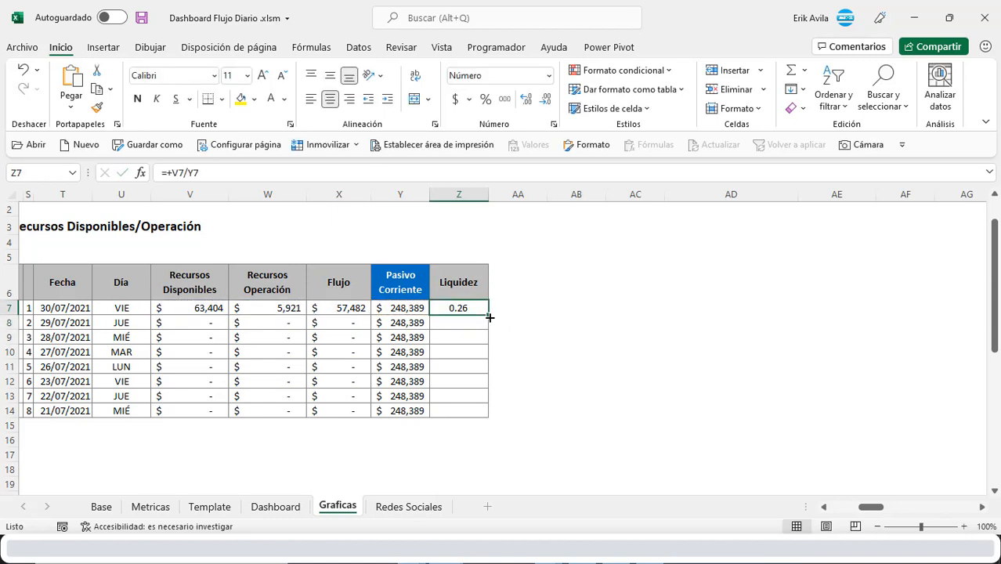
pyautogui.moveTo(490, 317); pyautogui.dragTo(485, 415)
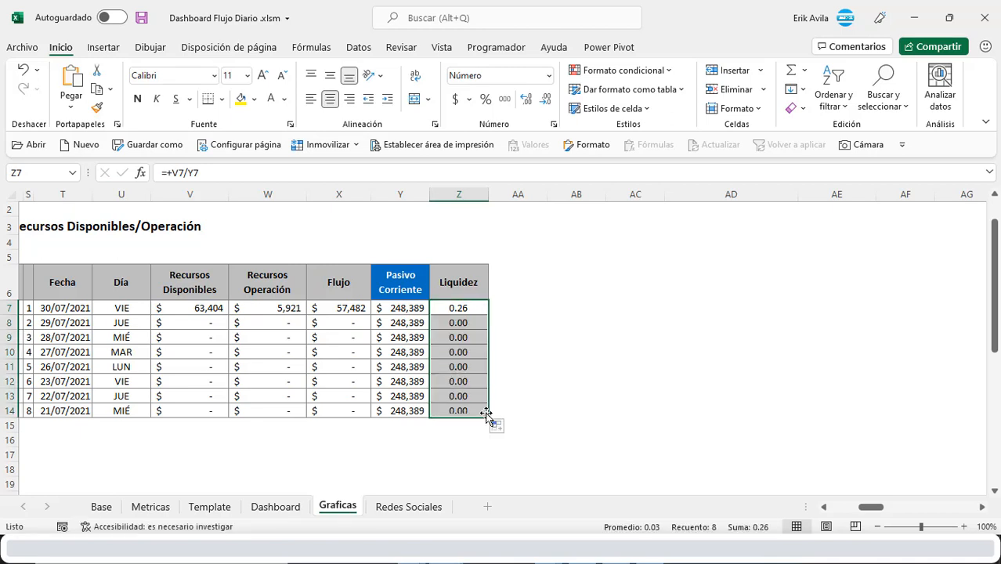
pyautogui.click(460, 351)
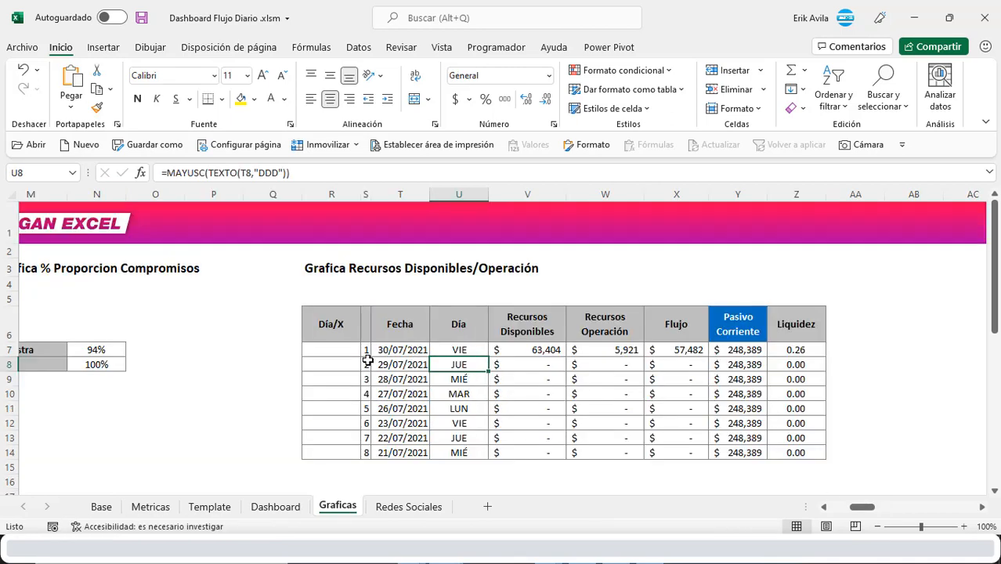
# Copy the formula above the Día/X header (R5) into Día/X rows 7 to 14, giving =U7&" "&DIA(T7) in the first row.
pyautogui.click(355, 344)
pyautogui.click(333, 320)
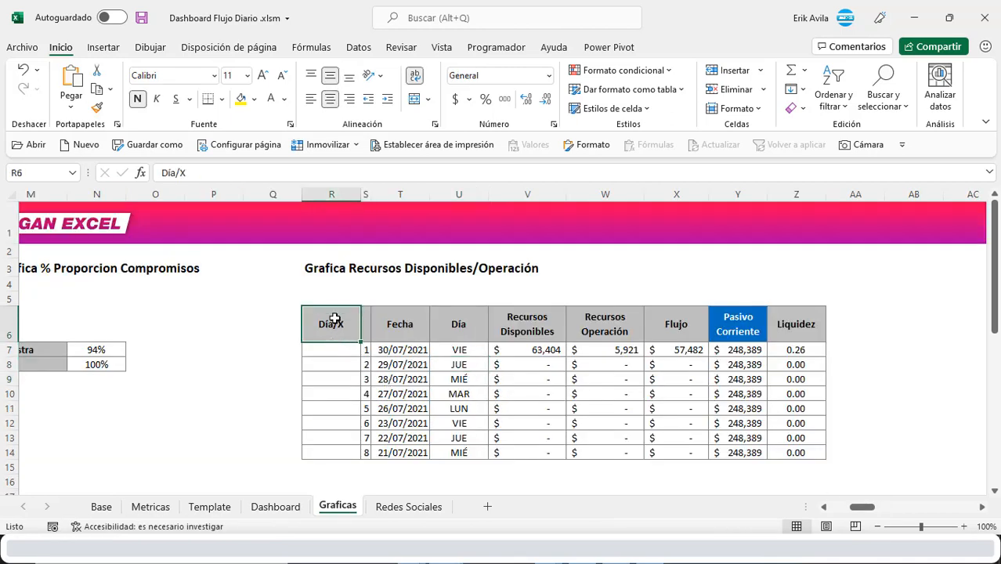
pyautogui.click(327, 352)
pyautogui.press('Up')
pyautogui.press('Up')
pyautogui.hotkey('ctrl', 'c')
pyautogui.moveTo(335, 350); pyautogui.dragTo(336, 448)
pyautogui.rightClick(337, 448)
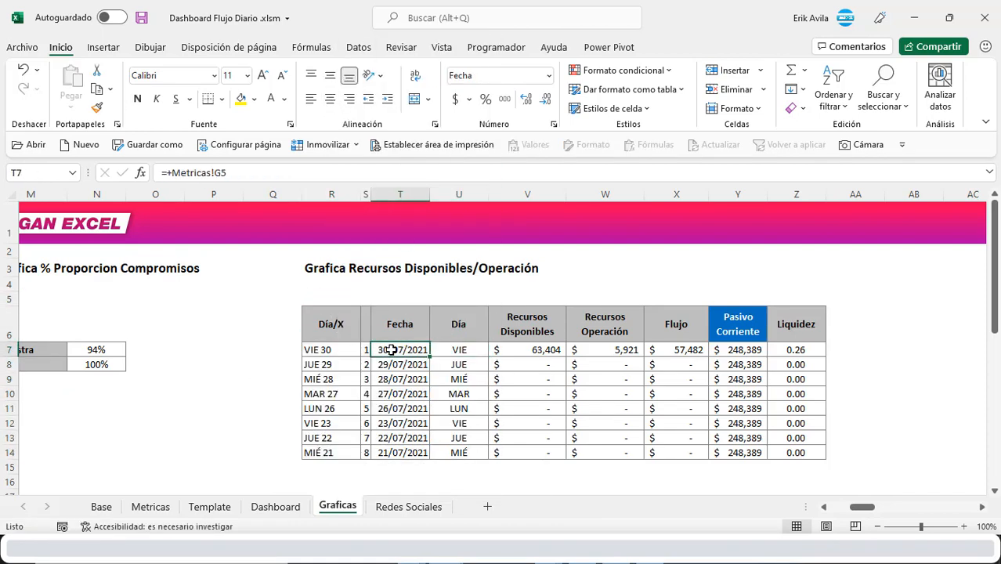
# Examine the Día/X formula in R7 and the Fecha and Día cells it references.
pyautogui.click(322, 350)
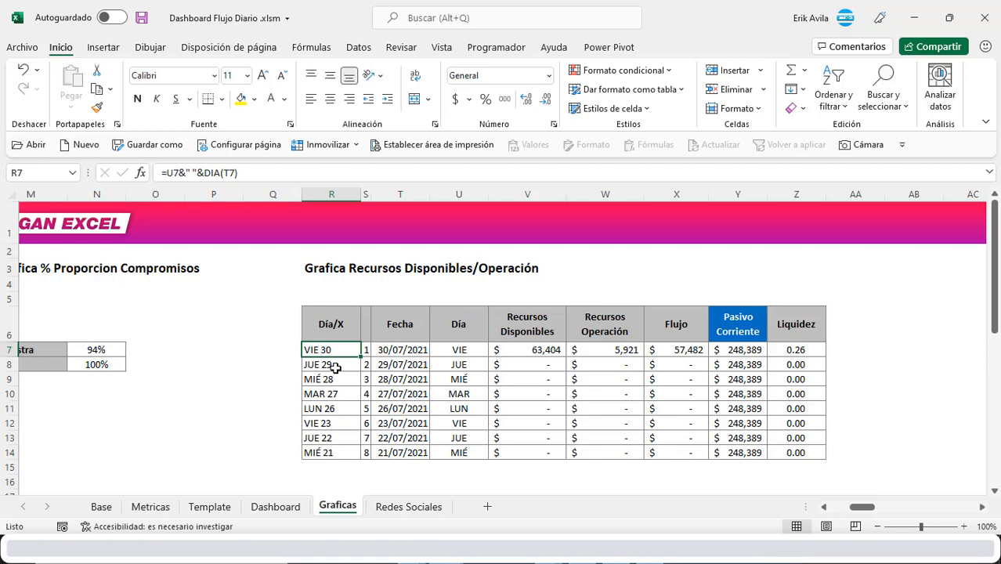
pyautogui.press('Down')
pyautogui.press('Up')
pyautogui.press('Right')
pyautogui.press('Right')
pyautogui.press('Right')
pyautogui.press('Left')
pyautogui.press('Left')
pyautogui.press('Left')
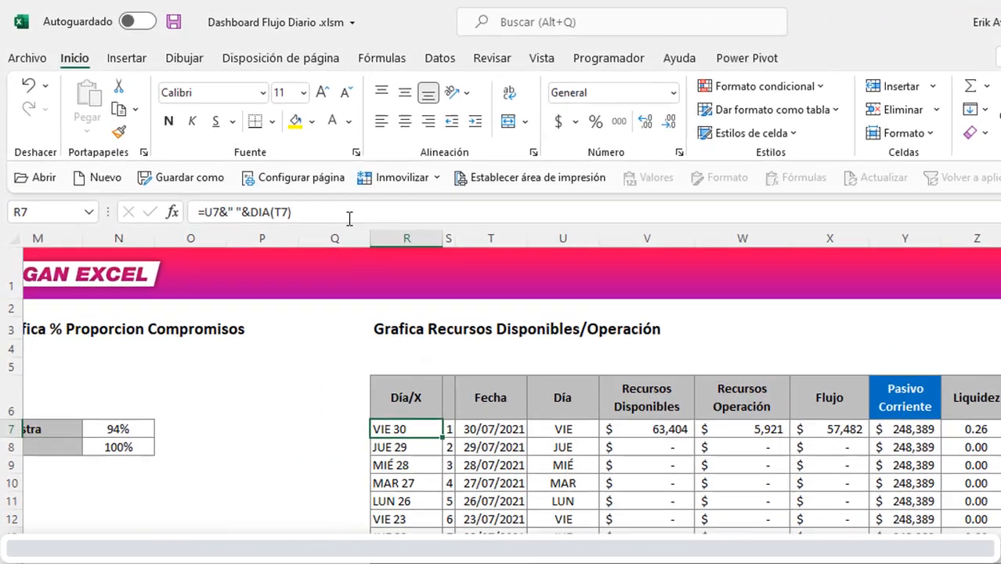
pyautogui.press('F2')
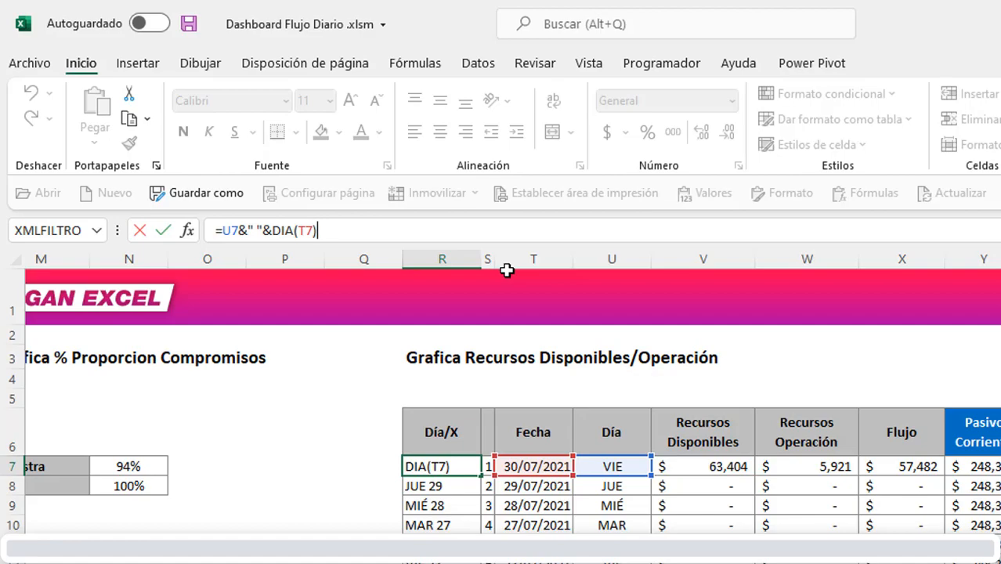
pyautogui.press('Escape')
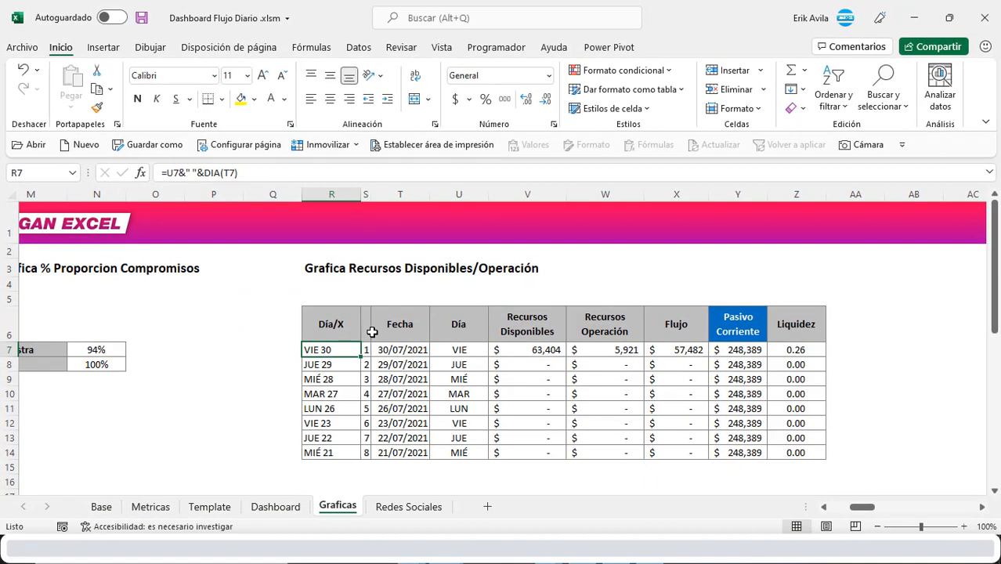
pyautogui.click(459, 379)
# Link Flujo Neto in the Indicador Rotacion Efectivo table of the Metricas sheet to the Flujo total in Graficas!E13.
pyautogui.moveTo(861, 507); pyautogui.dragTo(840, 507)
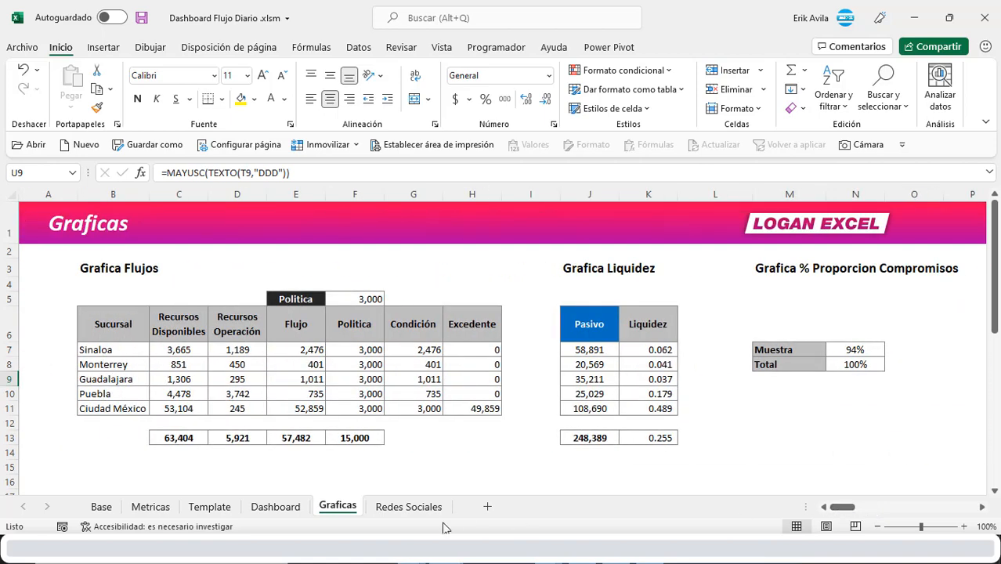
pyautogui.click(149, 507)
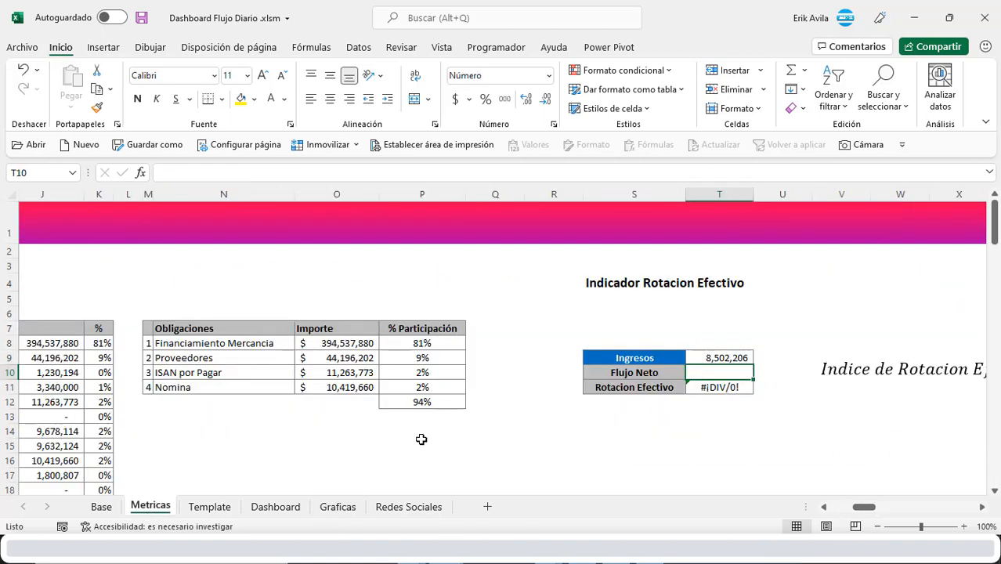
pyautogui.click(481, 429)
pyautogui.click(607, 443)
pyautogui.click(656, 374)
pyautogui.click(715, 375)
pyautogui.write('+')
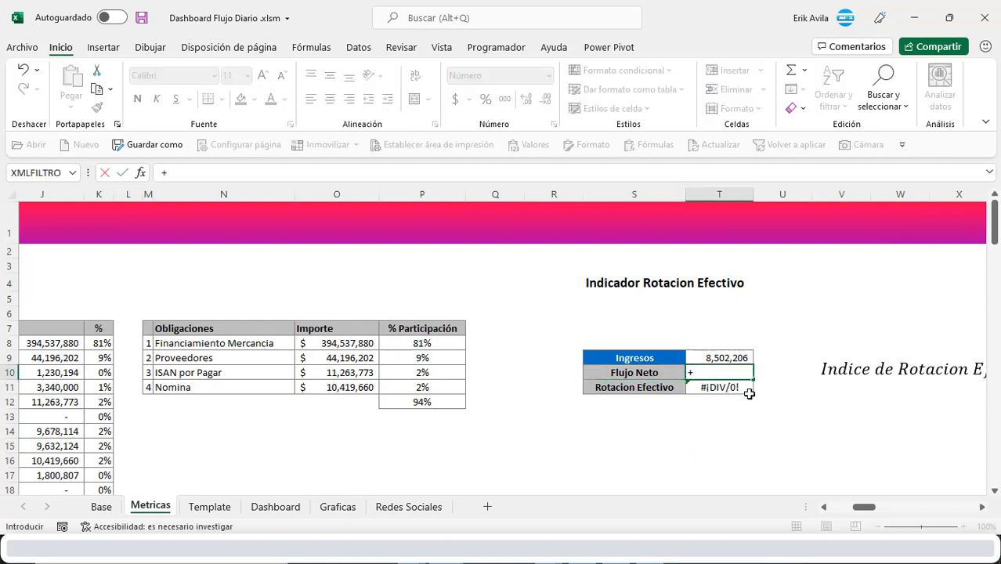
pyautogui.click(336, 506)
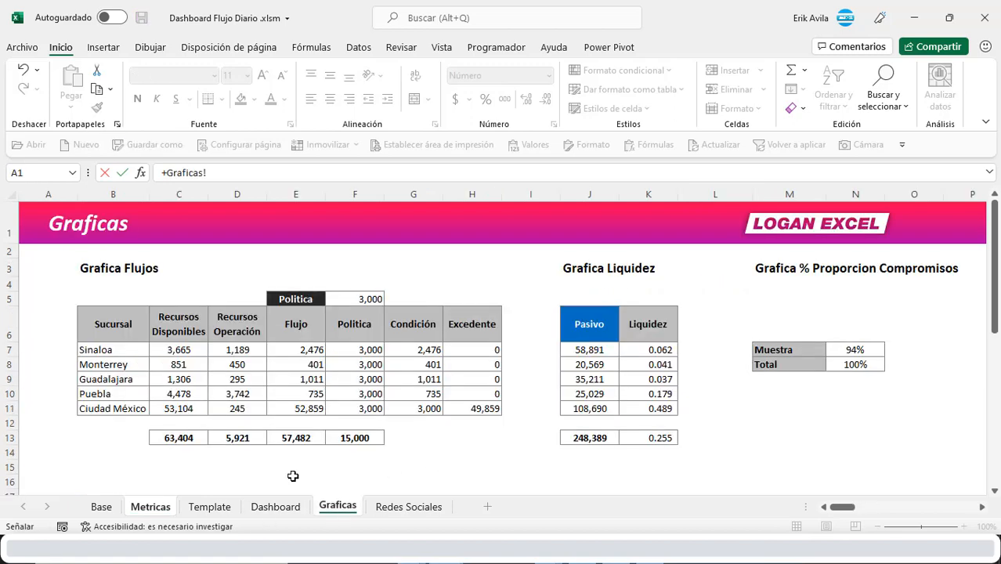
pyautogui.click(291, 435)
pyautogui.click(293, 439)
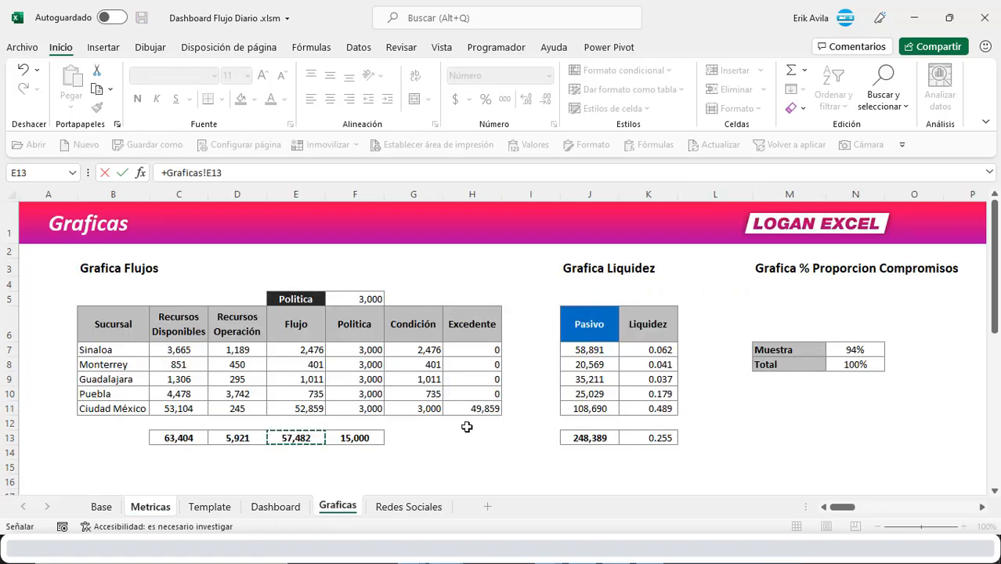
pyautogui.press('Return')
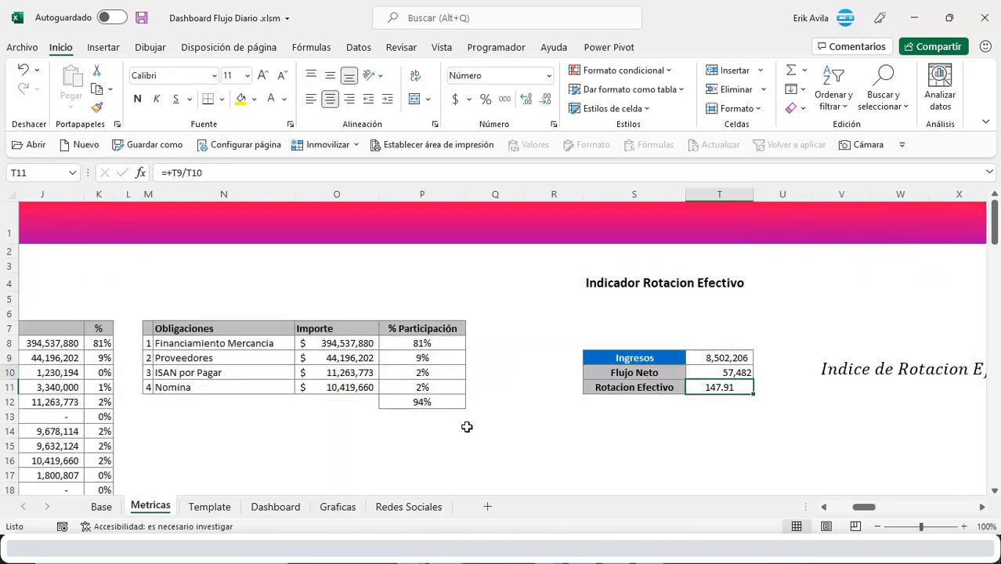
# Compare the formulas and units of Ingresos, Flujo Neto and Rotacion Efectivo in the Indicador Rotacion Efectivo table.
pyautogui.press('Up')
pyautogui.press('Down')
pyautogui.press('Up')
pyautogui.press('Down')
pyautogui.press('Up')
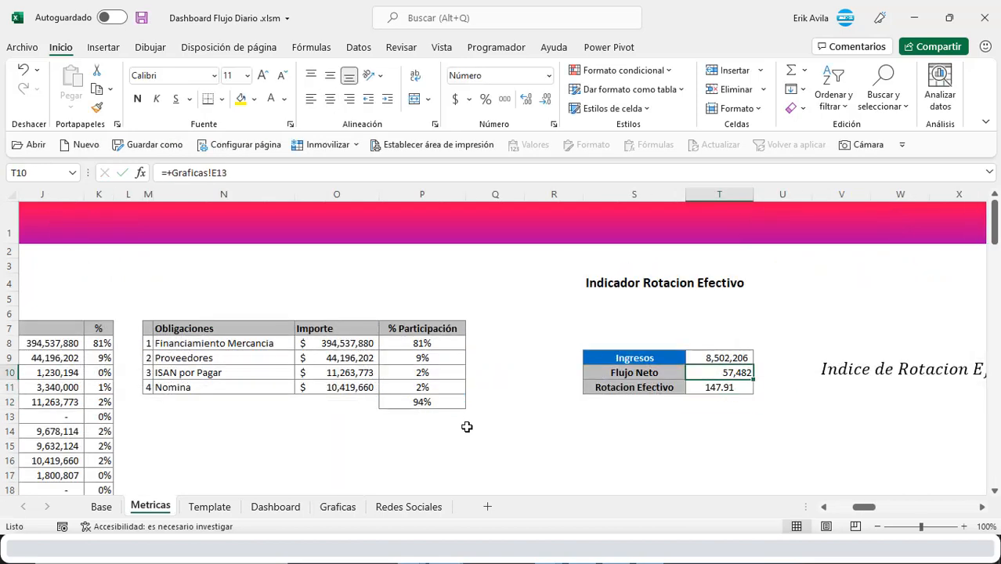
pyautogui.press('Down')
pyautogui.press('Up')
pyautogui.press('Down')
pyautogui.press('Up')
pyautogui.press('Down')
pyautogui.press('Up')
pyautogui.press('Up')
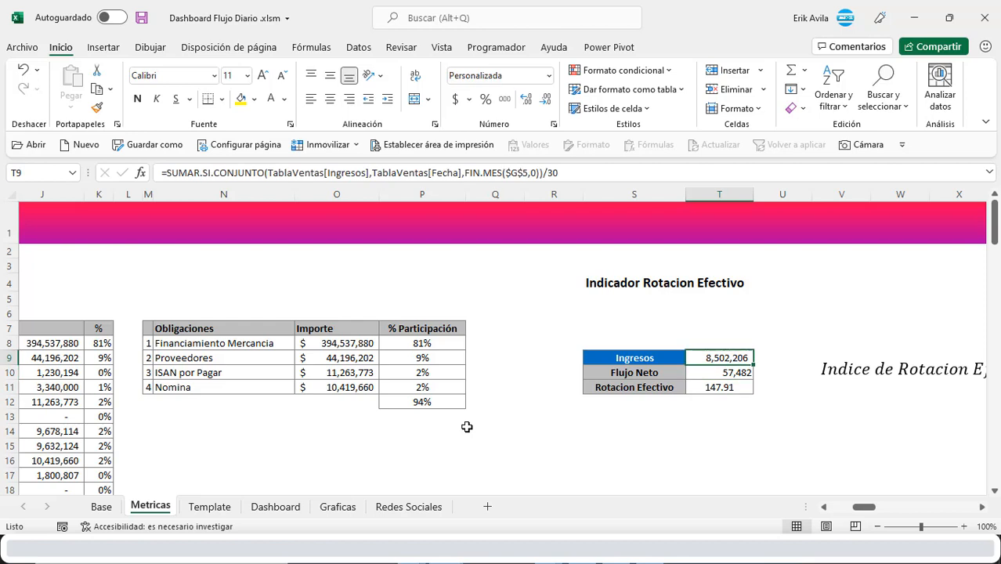
pyautogui.press('Down')
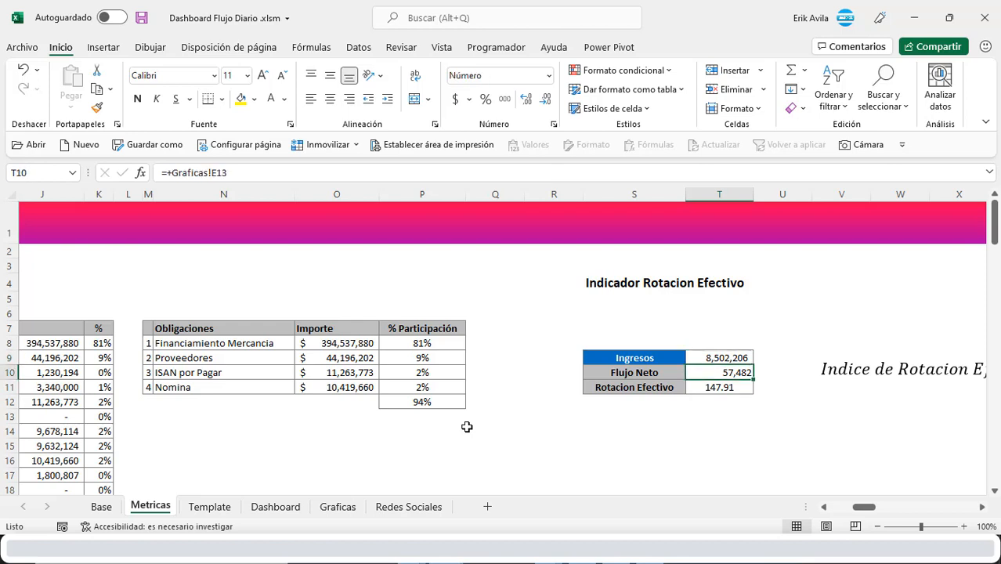
pyautogui.press('F2')
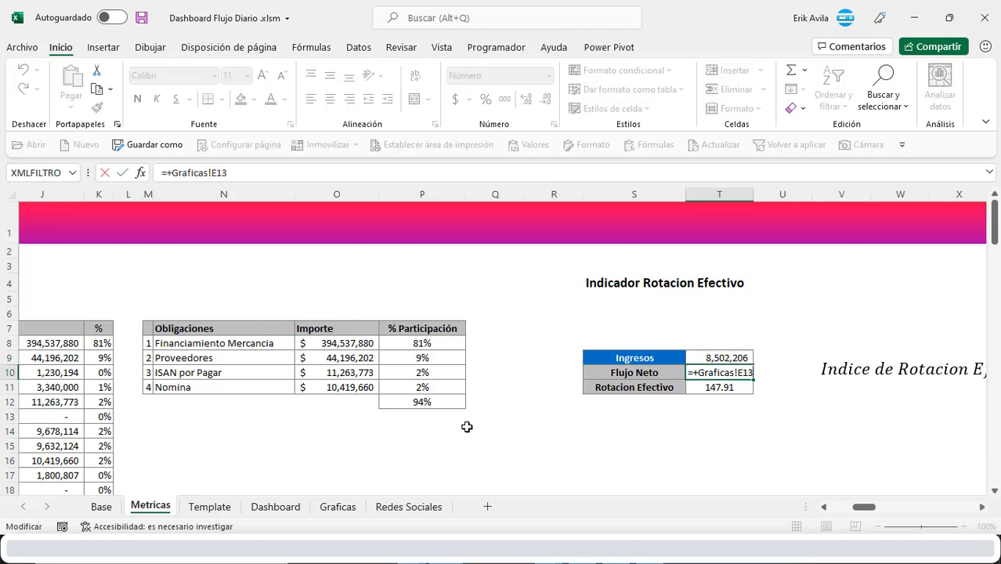
pyautogui.press('Escape')
pyautogui.press('Up')
pyautogui.press('Down')
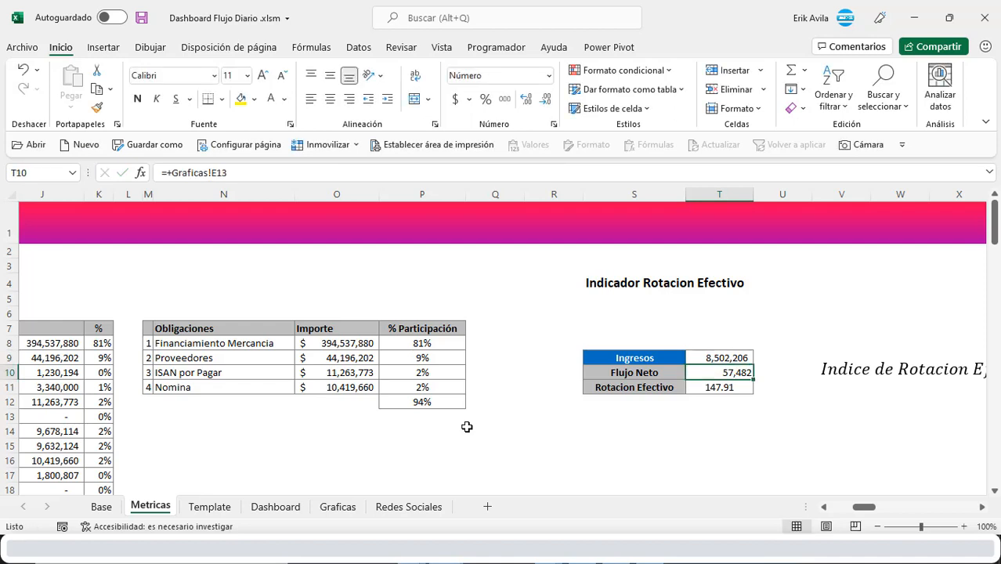
# Divide the Ingresos formula in T9 of the Indicador Rotacion Efectivo table by 1000 by appending /1000.
pyautogui.press('Up')
pyautogui.click(633, 172)
pyautogui.write('/1000')
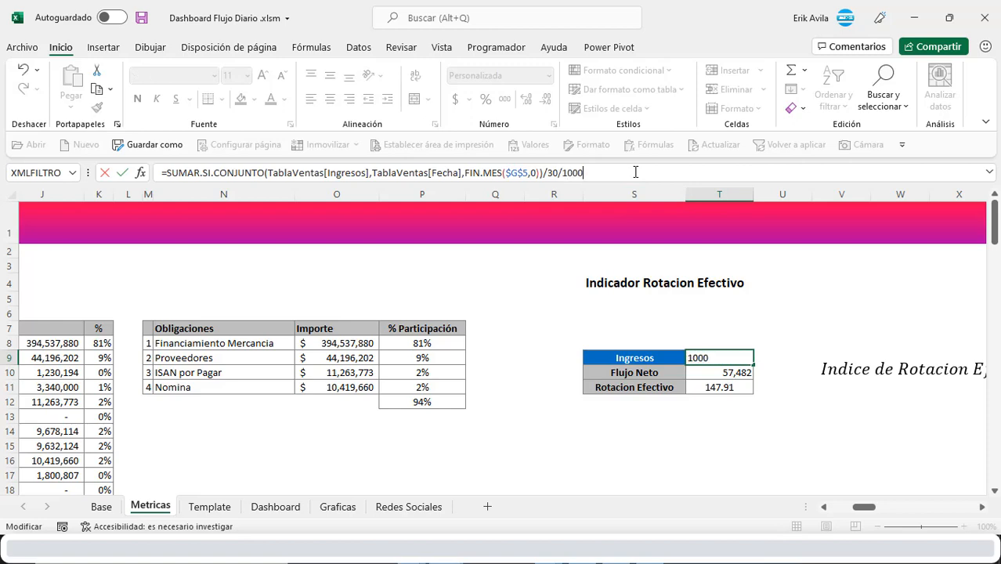
pyautogui.press('Return')
pyautogui.press('Up')
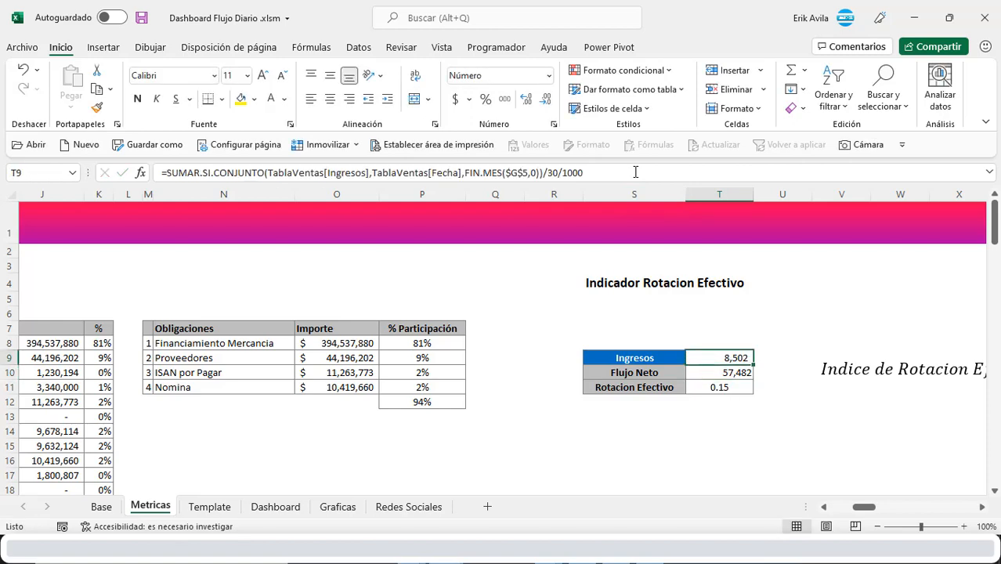
# Review the Dashboard sheet's Índice Rotación Efectivo figure, Compromisos panel and empty Flujo panel.
pyautogui.hotkey('ctrl', 'pagedown')
pyautogui.hotkey('ctrl', 'pagedown')
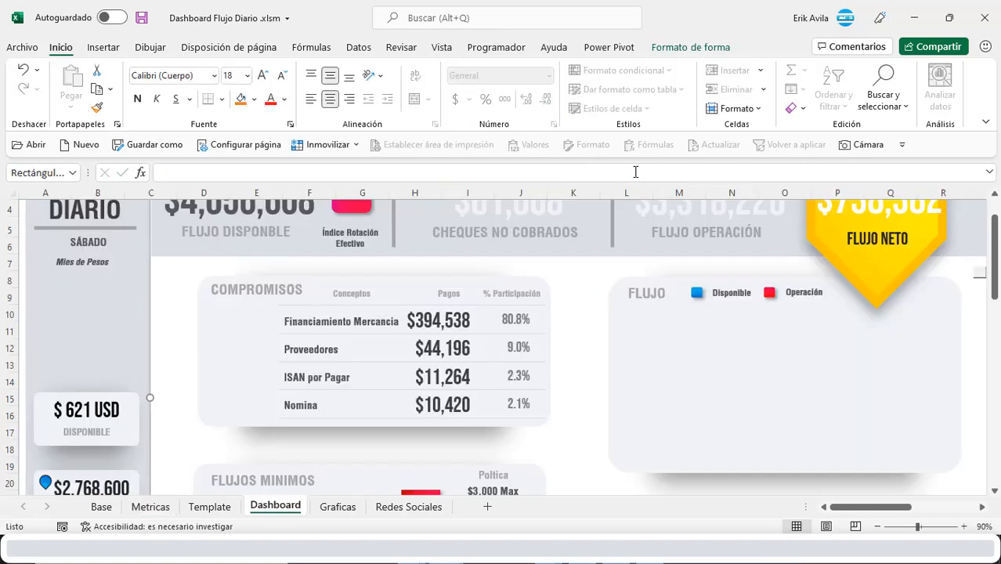
pyautogui.hotkey('ctrl', 'pagedown')
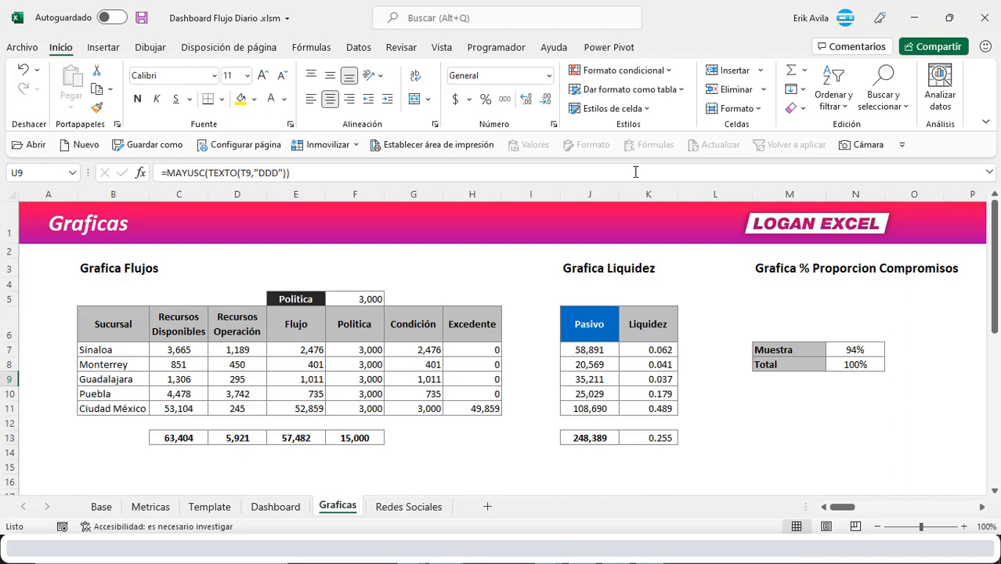
pyautogui.click(279, 509)
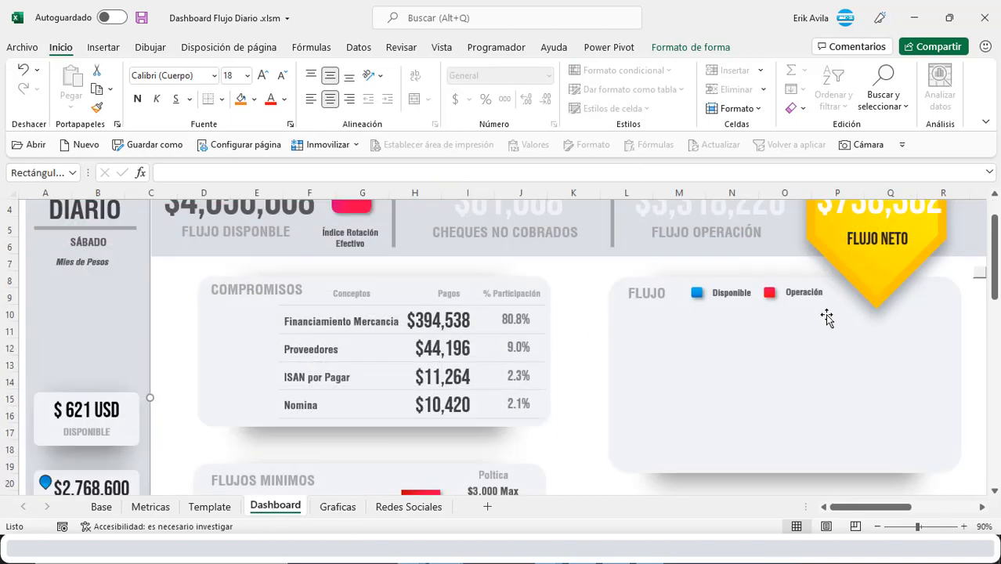
pyautogui.scroll(-1, 776, 323)
pyautogui.scroll(2, 511, 324)
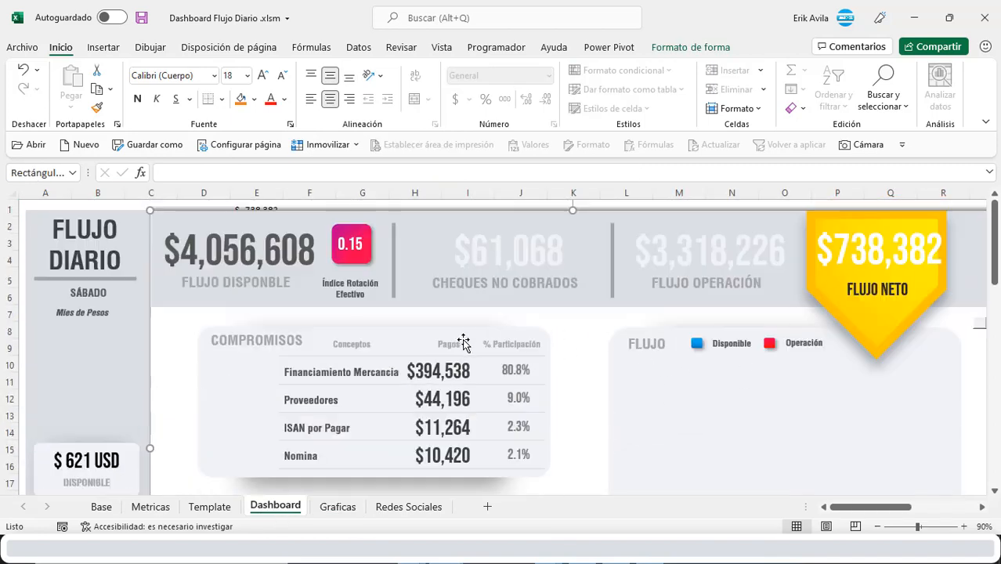
pyautogui.scroll(-1, 658, 392)
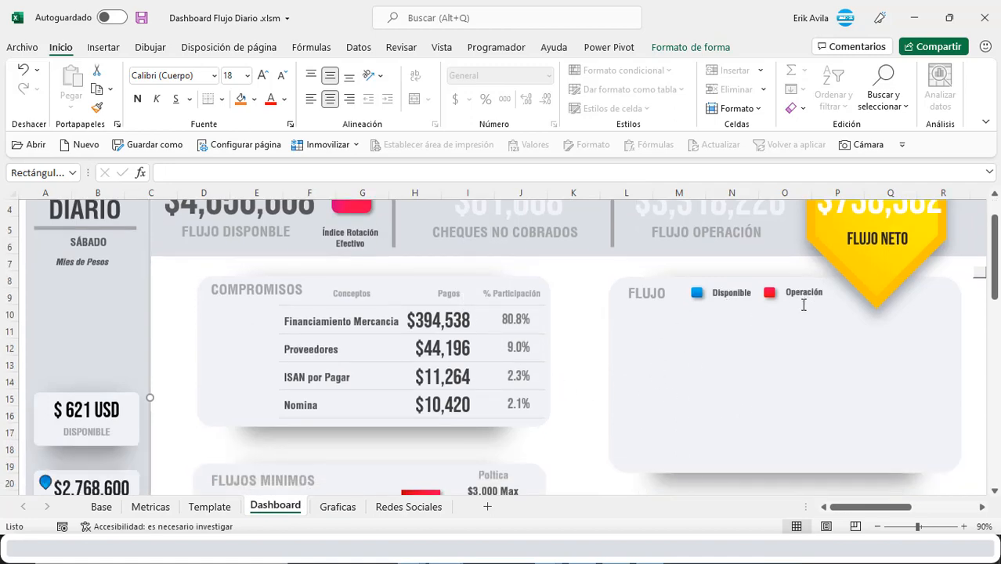
# Return to the Grafica Recursos Disponibles/Operación table in the Graficas sheet and save the workbook.
pyautogui.hotkey('ctrl', 'pagedown')
pyautogui.click(356, 393)
pyautogui.click(339, 379)
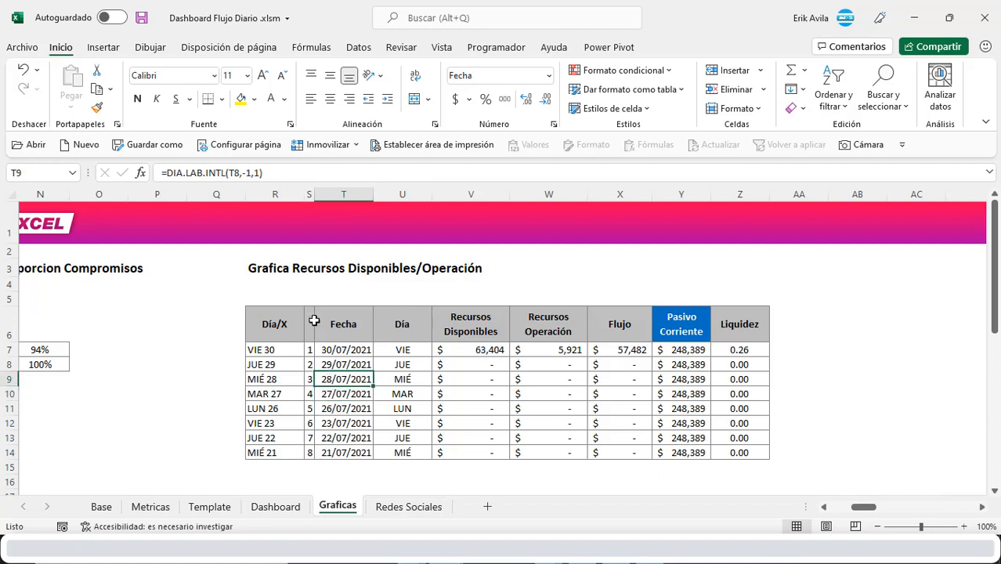
pyautogui.click(309, 284)
pyautogui.click(440, 272)
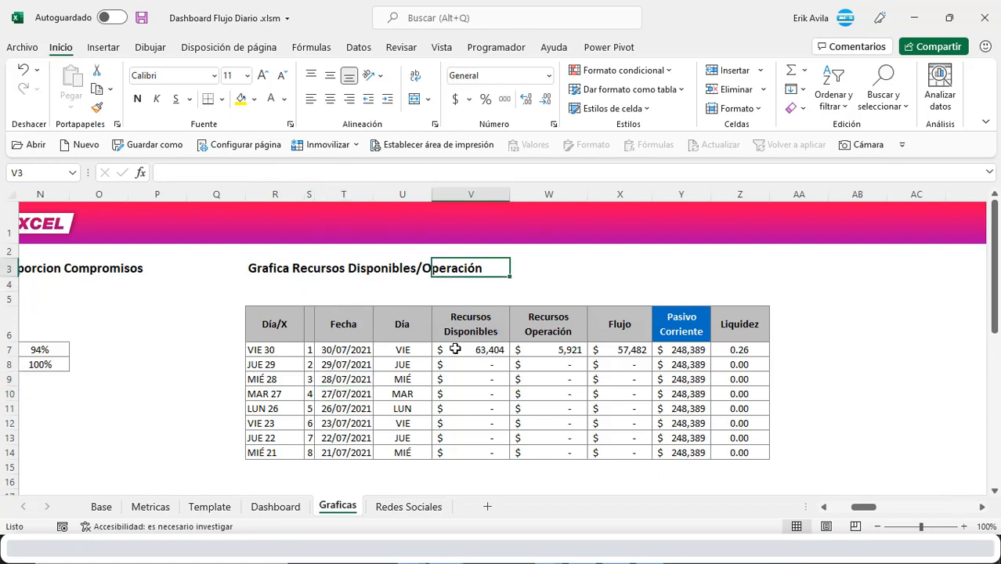
pyautogui.click(458, 381)
pyautogui.hotkey('ctrl', 's')
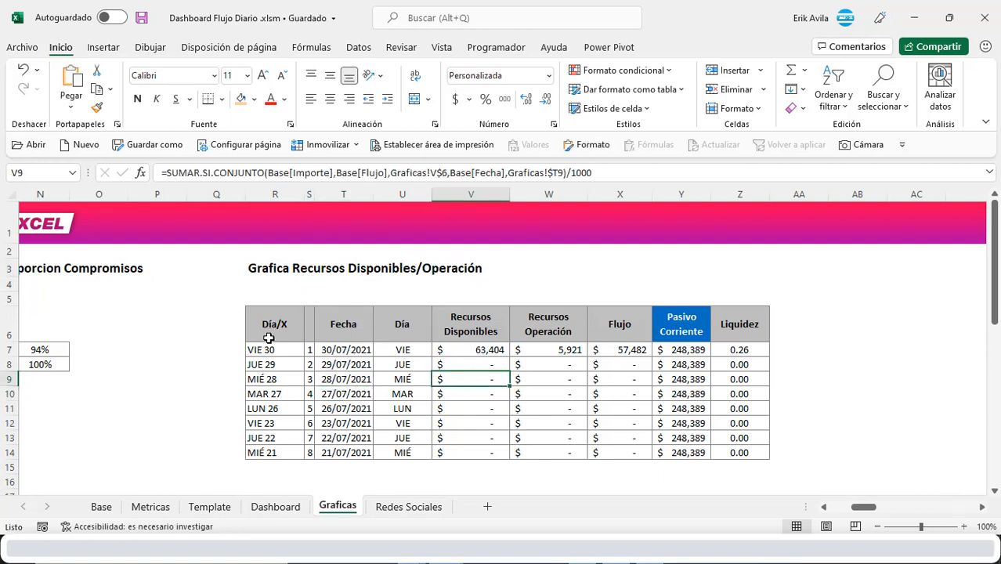
# Insert a Línea con marcadores chart from the Día/X, Recursos Disponibles and Recursos Operación columns, rows 6 to 14 including headers.
pyautogui.moveTo(273, 330); pyautogui.dragTo(278, 452)
pyautogui.moveTo(463, 330); pyautogui.dragTo(472, 467)
pyautogui.moveTo(488, 424); pyautogui.dragTo(487, 448)
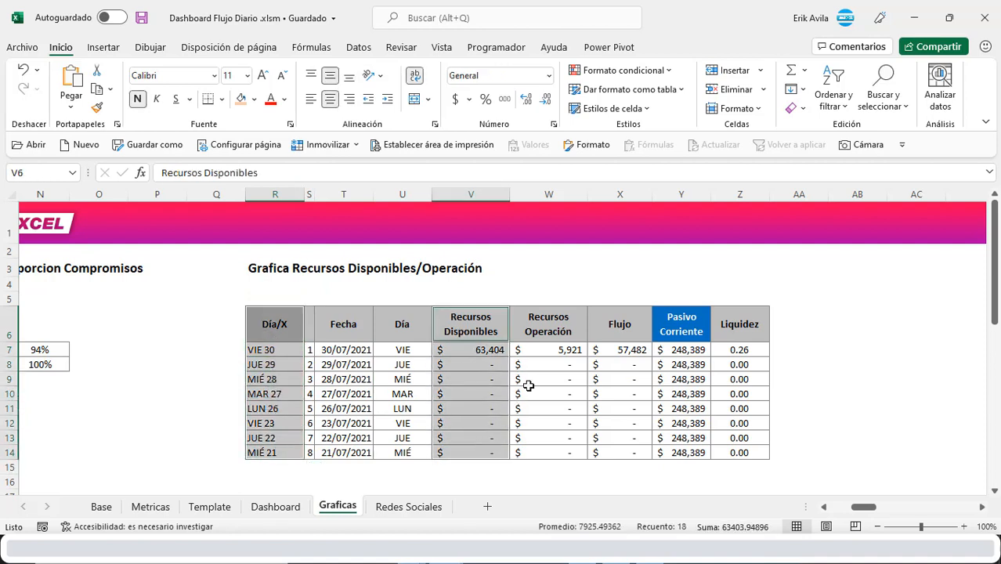
pyautogui.moveTo(561, 329); pyautogui.dragTo(564, 449)
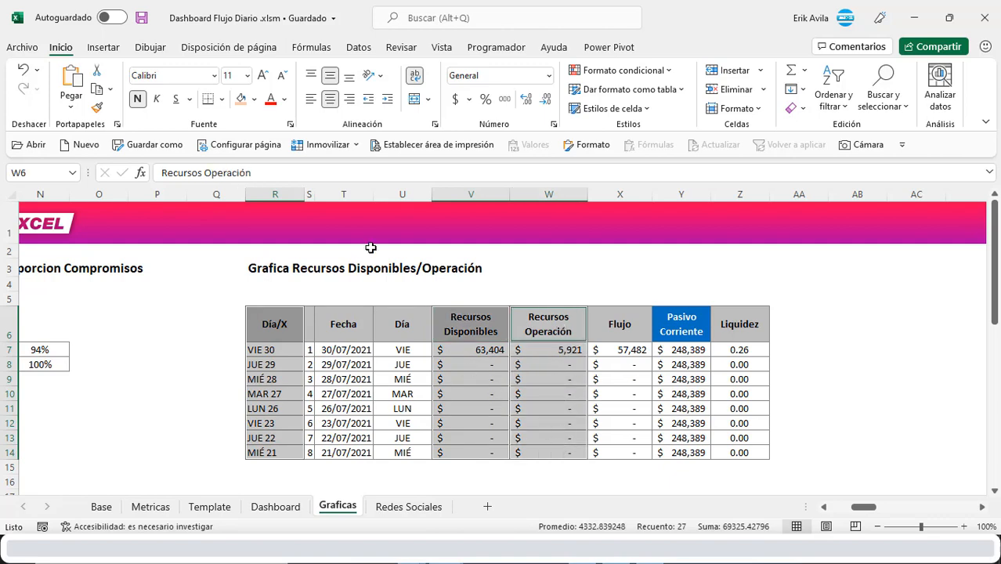
pyautogui.click(104, 47)
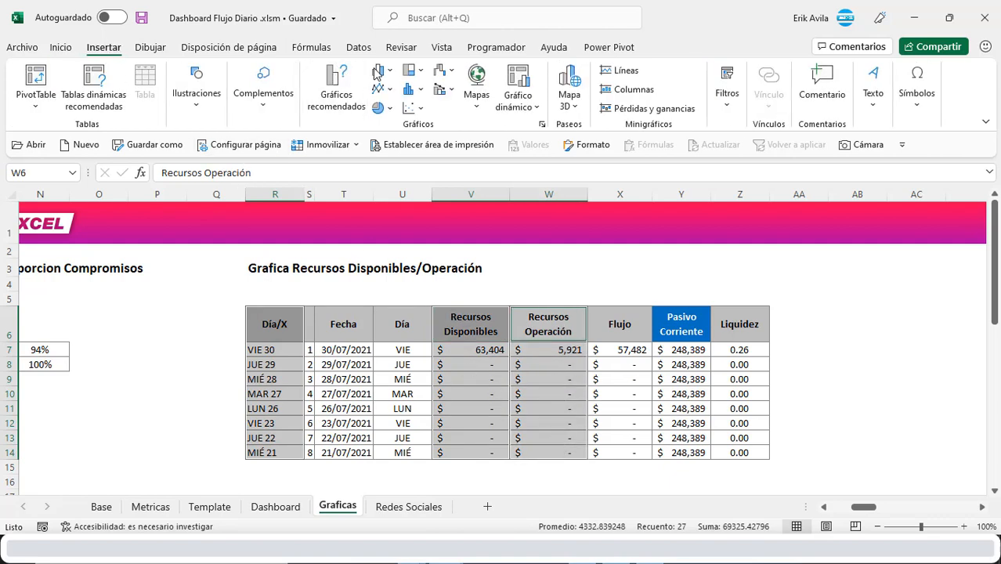
pyautogui.click(376, 73)
pyautogui.click(442, 367)
pyautogui.click(337, 166)
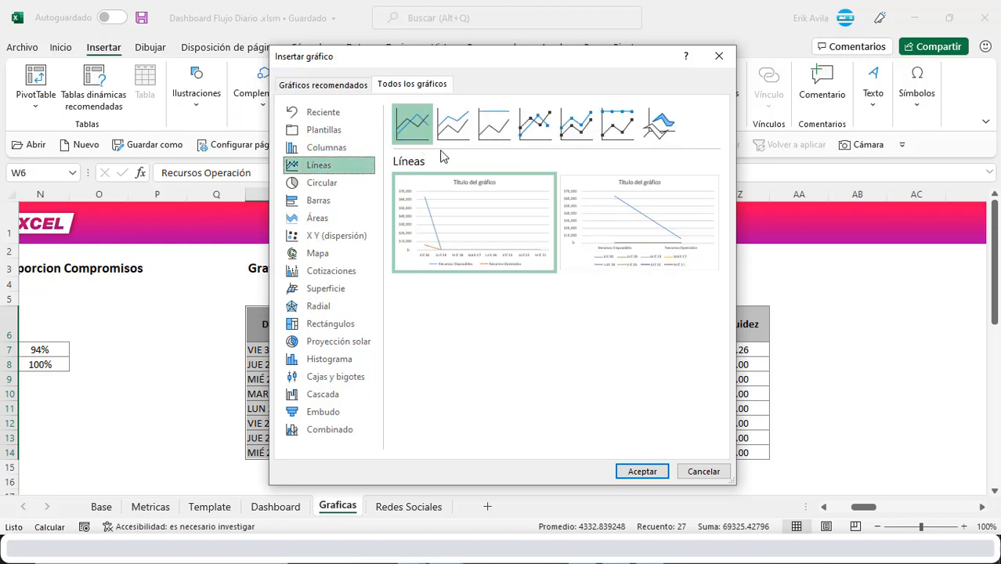
pyautogui.click(535, 123)
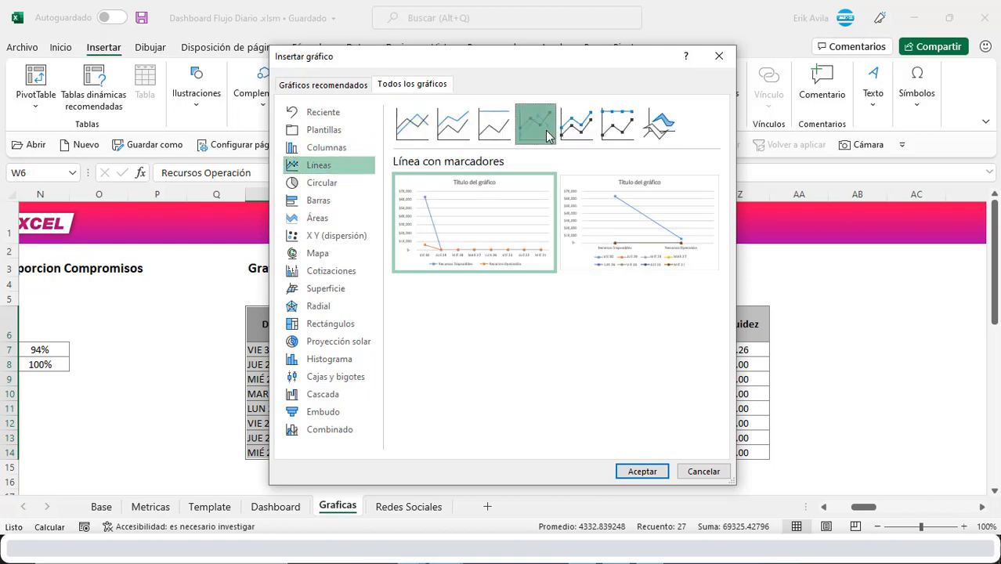
pyautogui.click(642, 472)
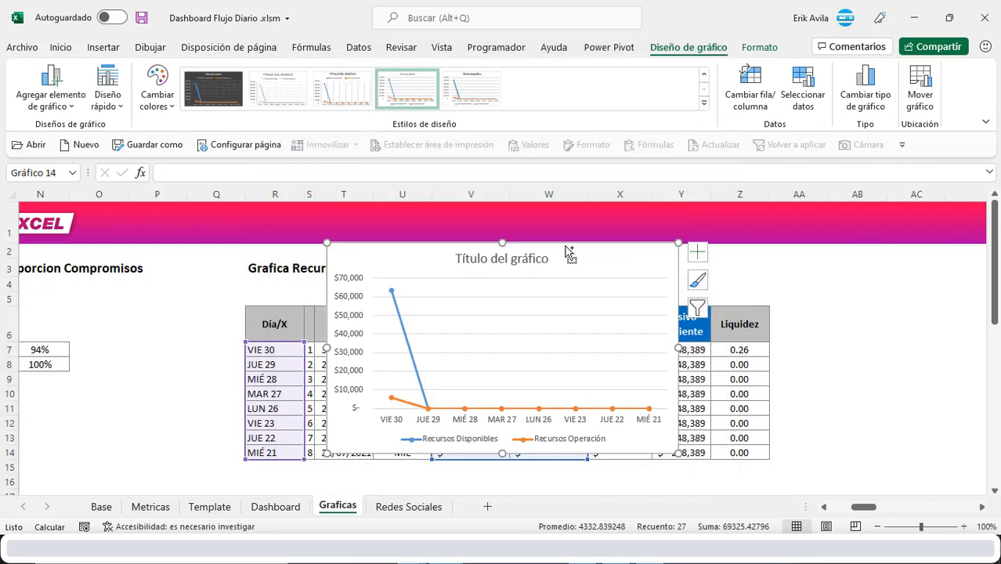
# Move the new line chart to the Dashboard sheet and place it inside the Flujo panel below its legend.
pyautogui.hotkey('ctrl', 'x')
pyautogui.click(275, 506)
pyautogui.hotkey('ctrl', 'v')
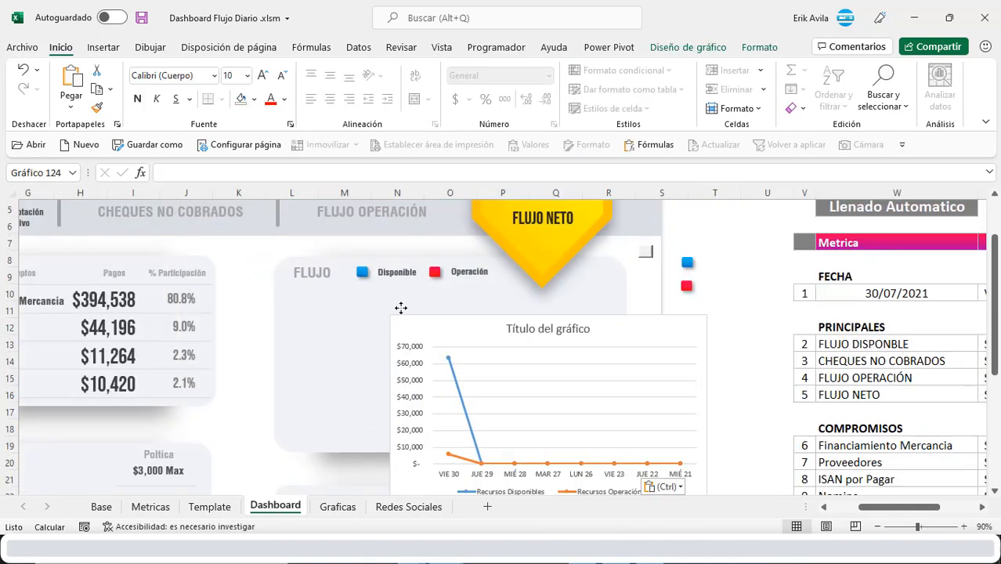
pyautogui.moveTo(400, 307); pyautogui.dragTo(325, 299)
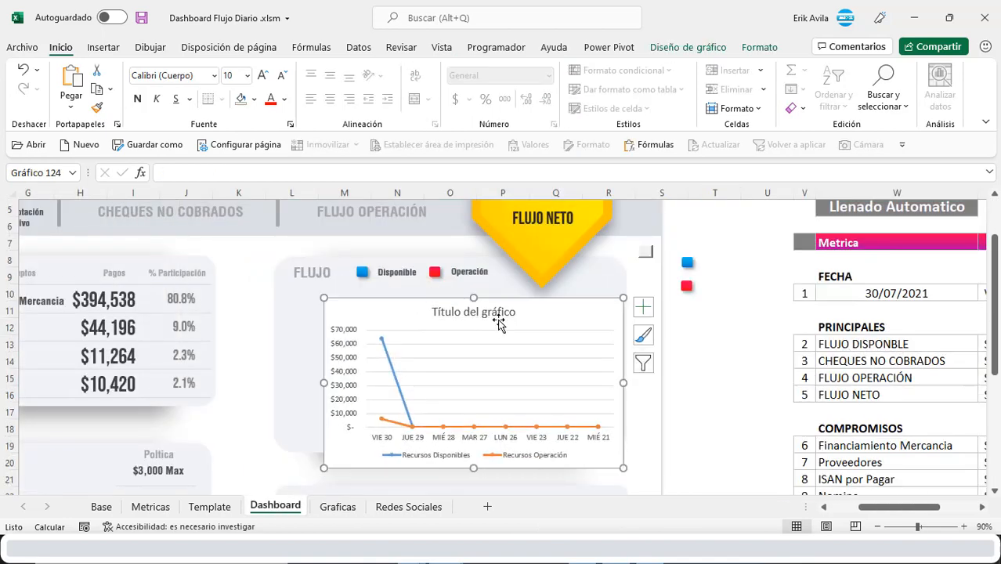
pyautogui.moveTo(510, 301); pyautogui.dragTo(491, 282)
# Remove the fill and the outline from the line chart's area in the Flujo panel.
pyautogui.click(757, 47)
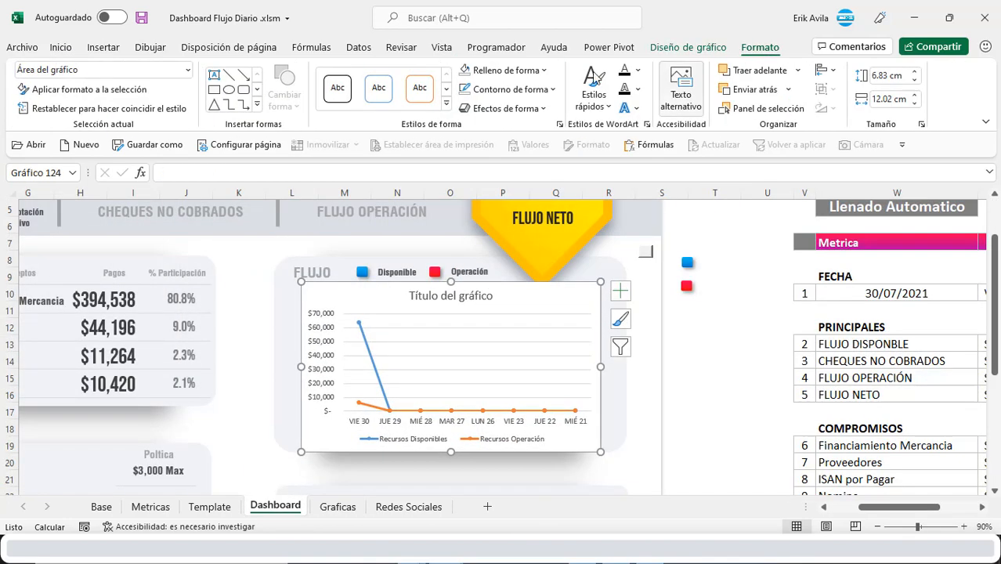
pyautogui.click(510, 72)
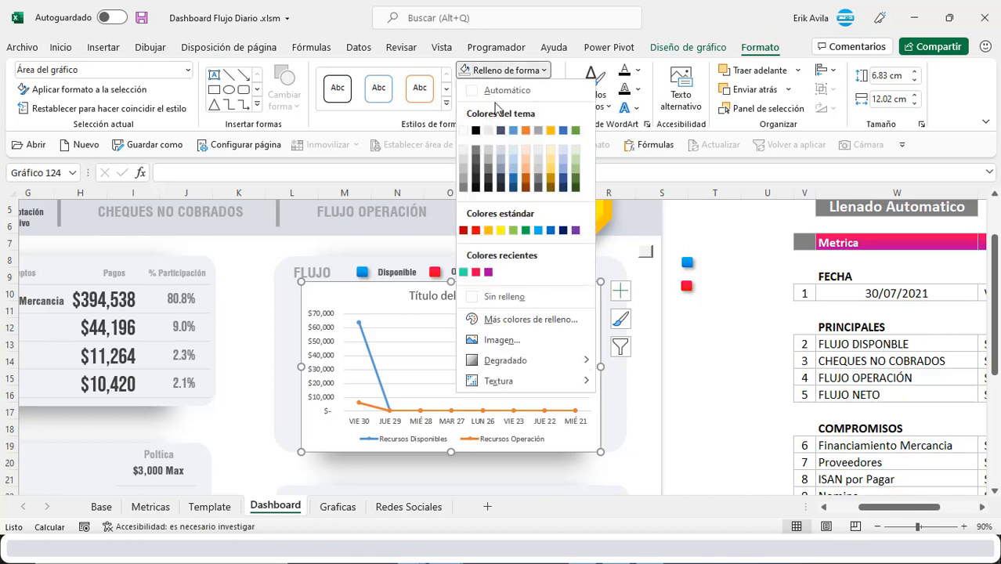
pyautogui.click(482, 303)
pyautogui.click(508, 90)
pyautogui.click(491, 317)
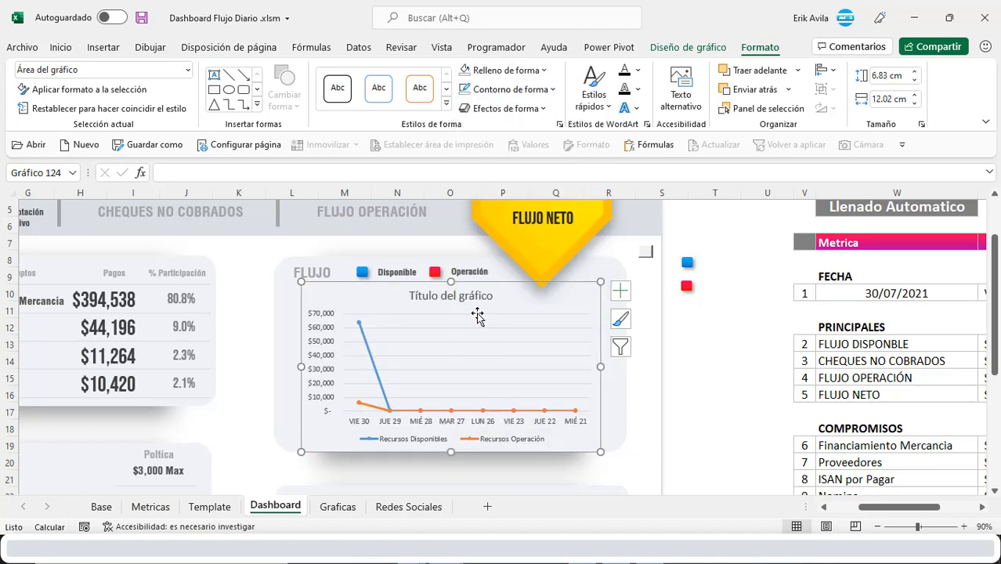
# Delete the title and the vertical axis's major gridlines from the Flujo line chart.
pyautogui.click(445, 298)
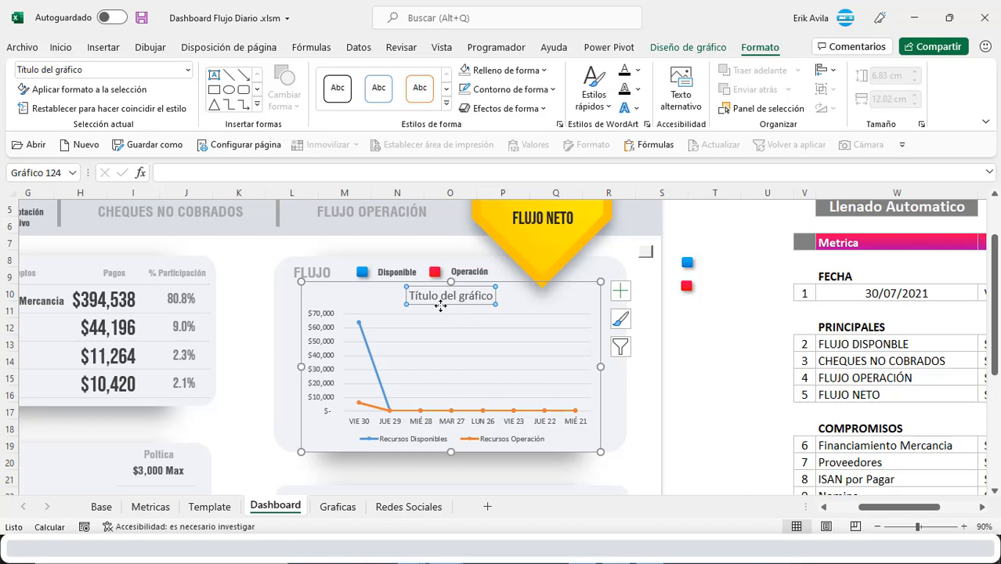
pyautogui.press('Delete')
pyautogui.click(431, 324)
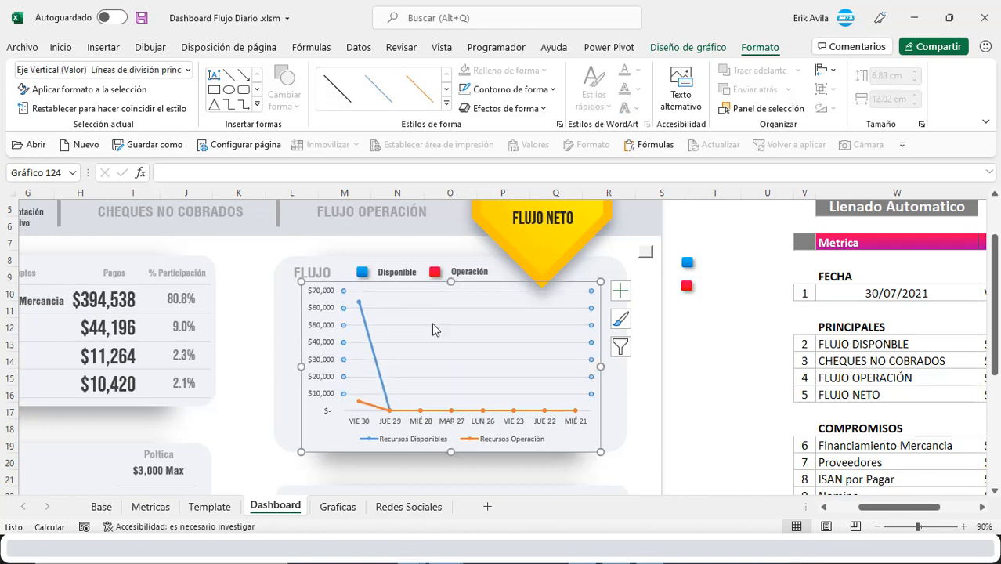
# Open the formatting options for the horizontal axis of the Flujo line chart.
pyautogui.doubleClick(391, 427)
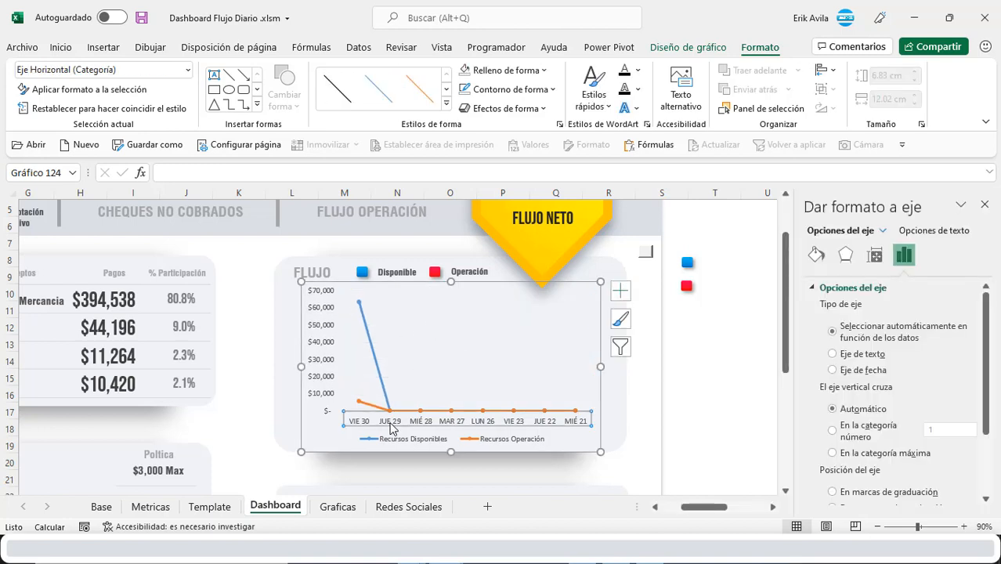
# Reverse the category order of the horizontal axis in the FLUJO chart.
pyautogui.scroll(-3, 832, 454)
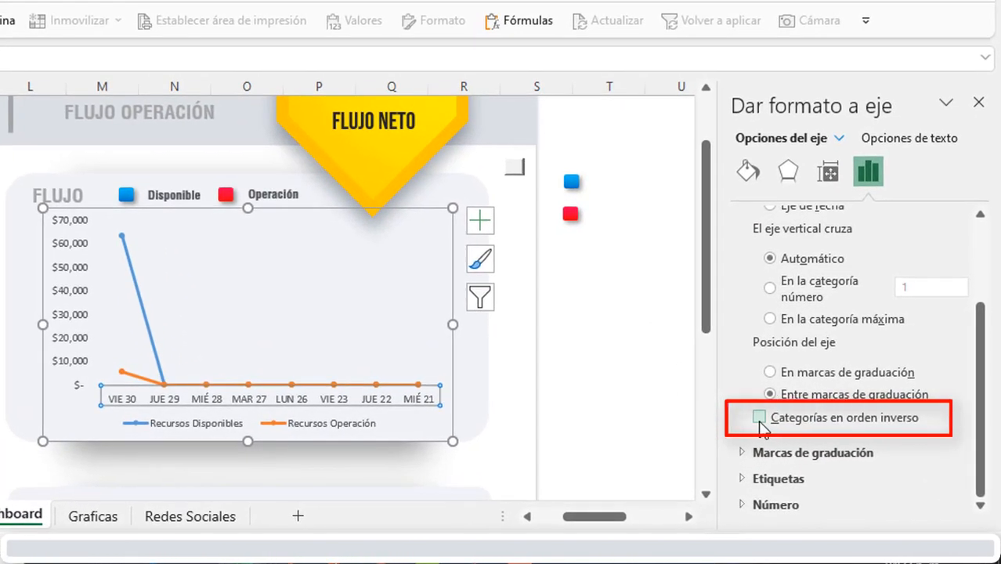
pyautogui.click(759, 419)
pyautogui.click(574, 269)
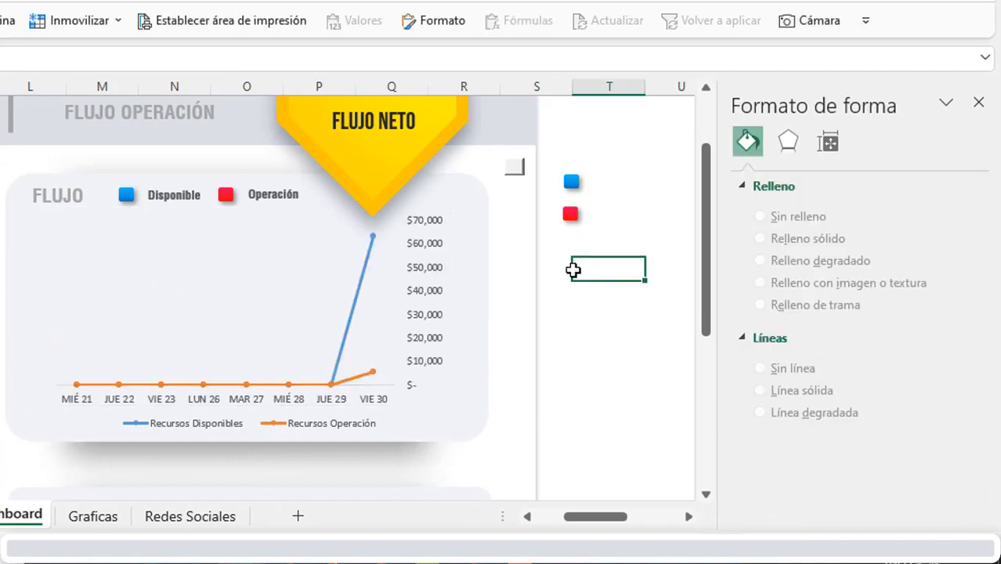
# Give the Recursos Disponibles series a gradient line running from light blue to darker blue.
pyautogui.click(358, 291)
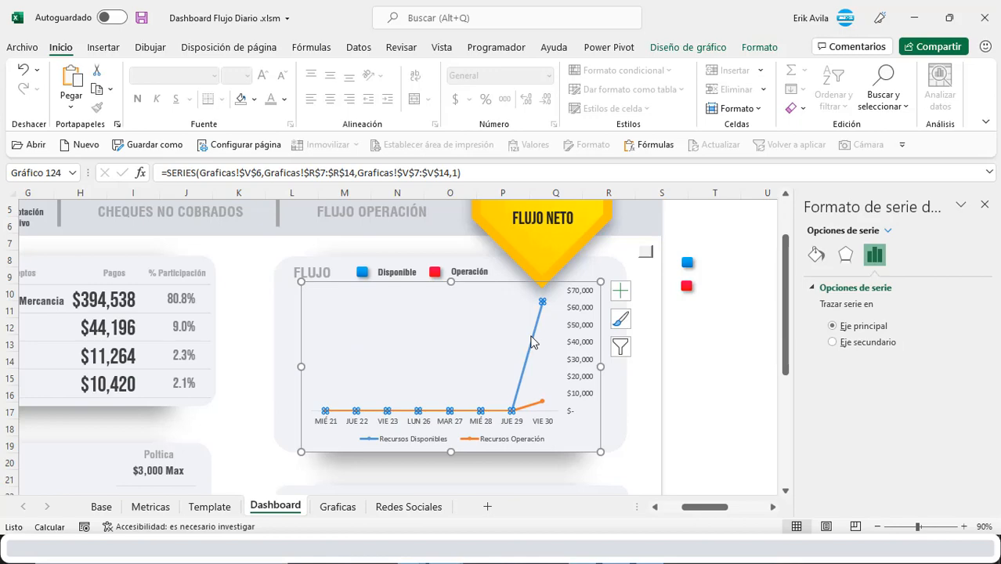
pyautogui.click(816, 254)
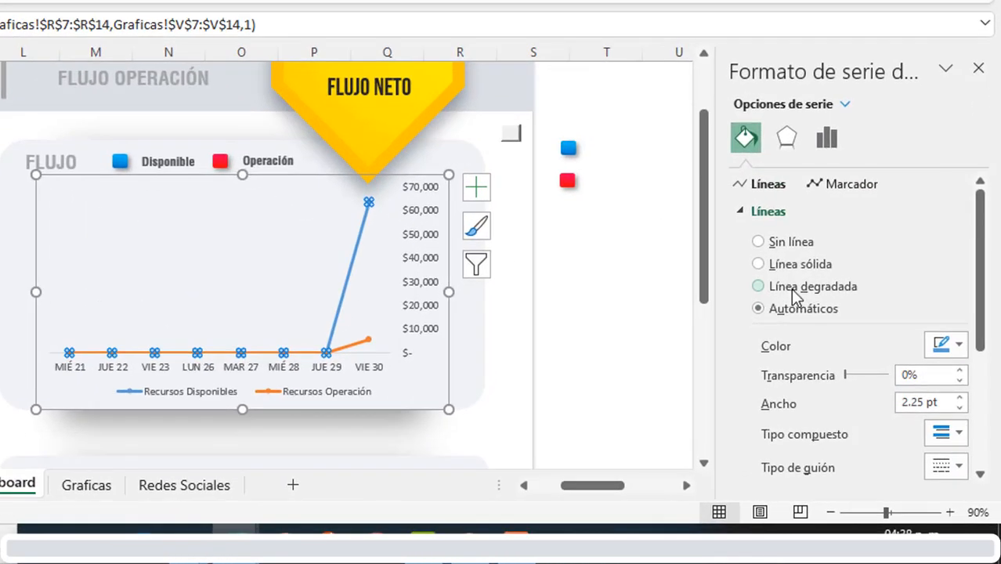
pyautogui.click(793, 289)
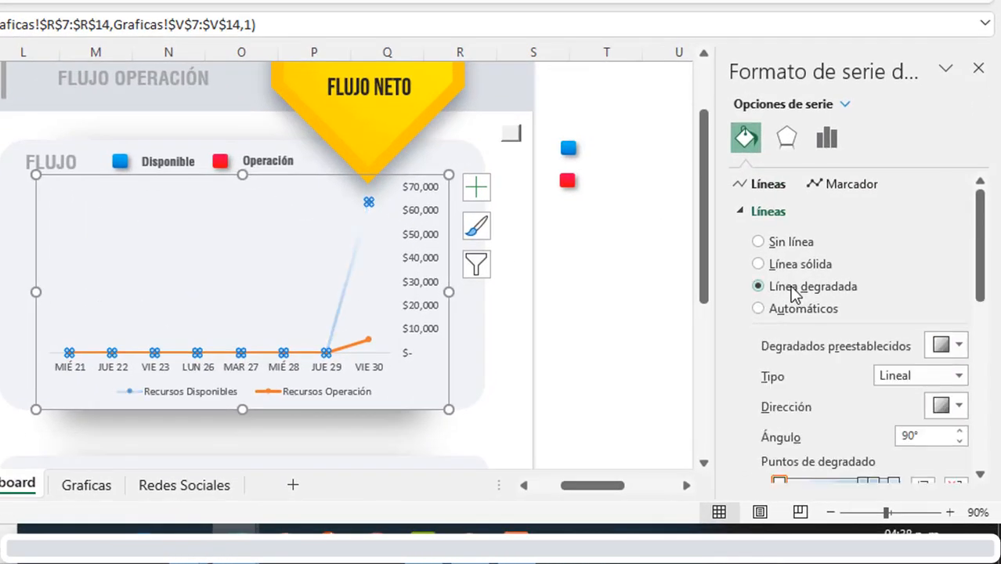
pyautogui.scroll(-3, 779, 321)
pyautogui.click(944, 347)
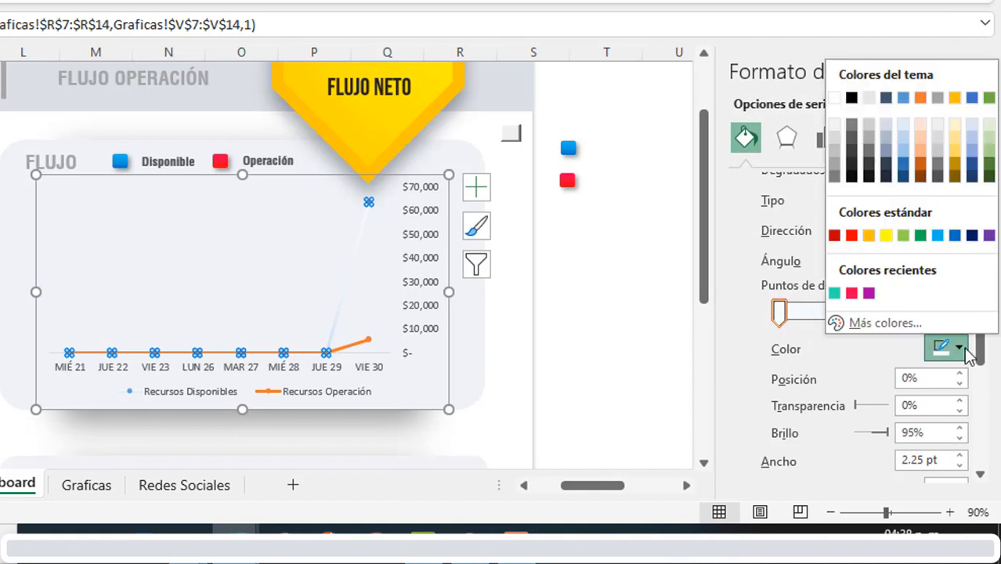
pyautogui.click(938, 236)
# Set the line width of the Recursos Disponibles series to 5 pt.
pyautogui.scroll(-3, 962, 314)
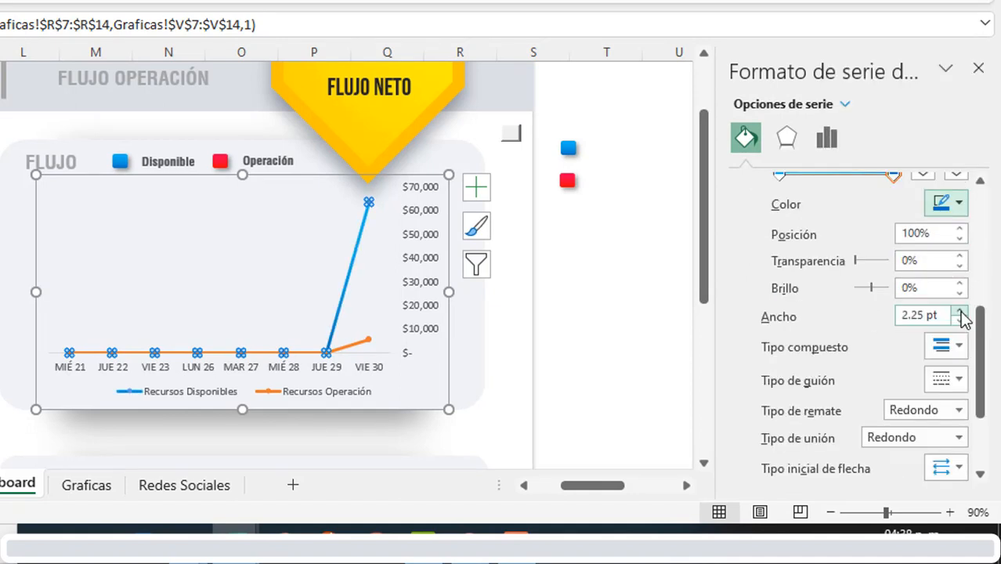
pyautogui.click(962, 316)
pyautogui.write('5')
pyautogui.press('Return')
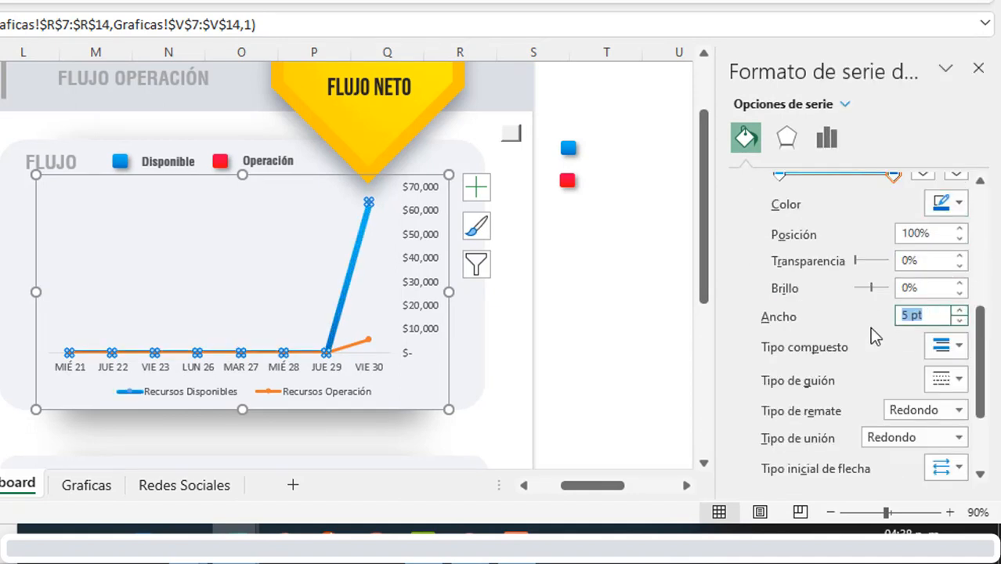
pyautogui.click(627, 300)
# Give the Recursos Operación series a gradient line running from the recent pinkish red to standard red.
pyautogui.click(353, 345)
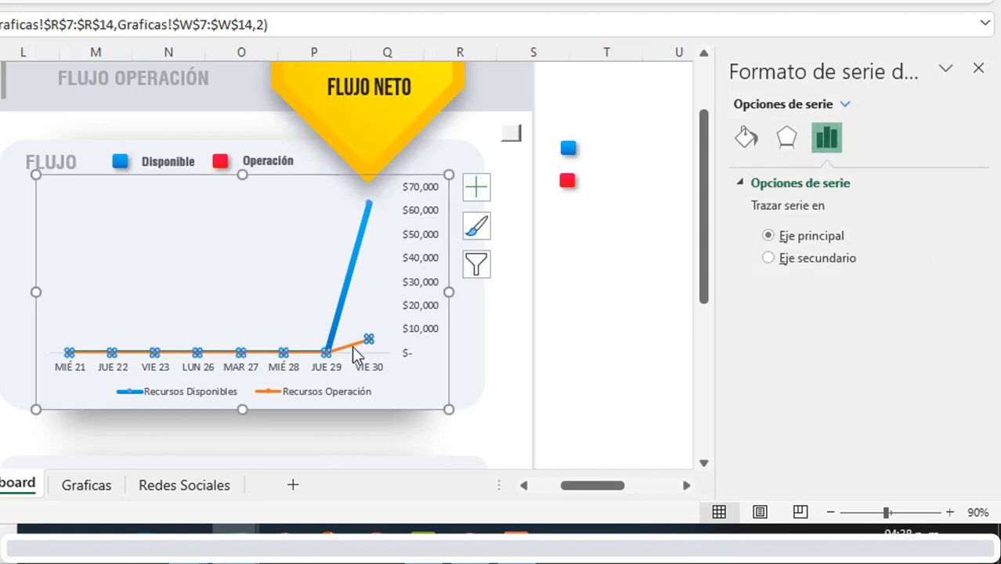
pyautogui.click(745, 138)
pyautogui.click(768, 286)
pyautogui.scroll(-3, 986, 287)
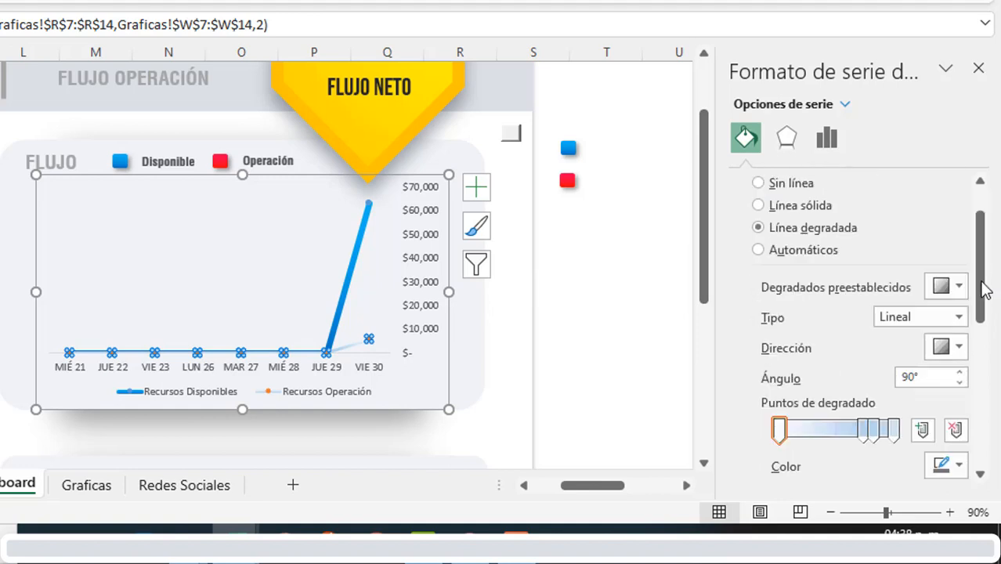
pyautogui.click(959, 308)
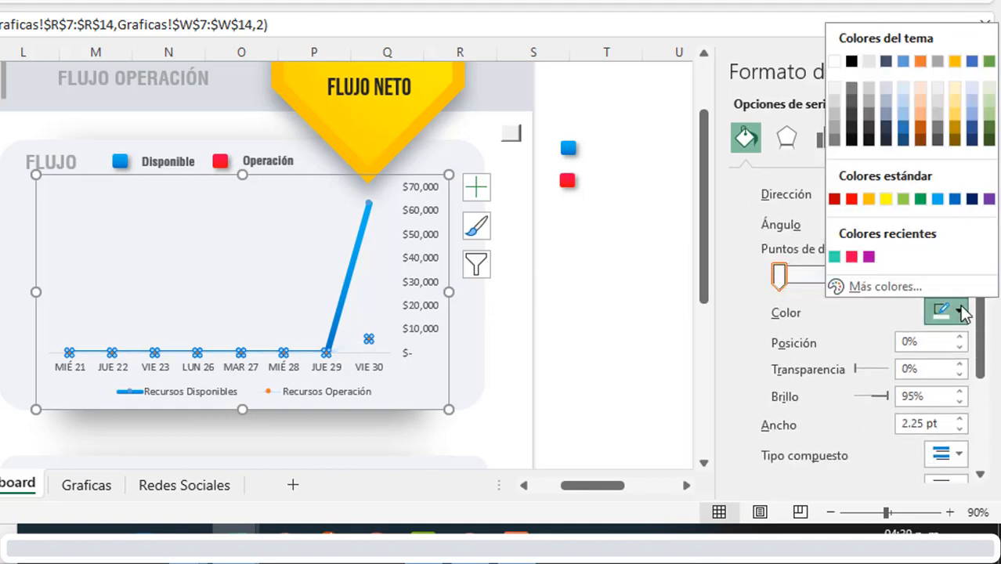
pyautogui.click(855, 258)
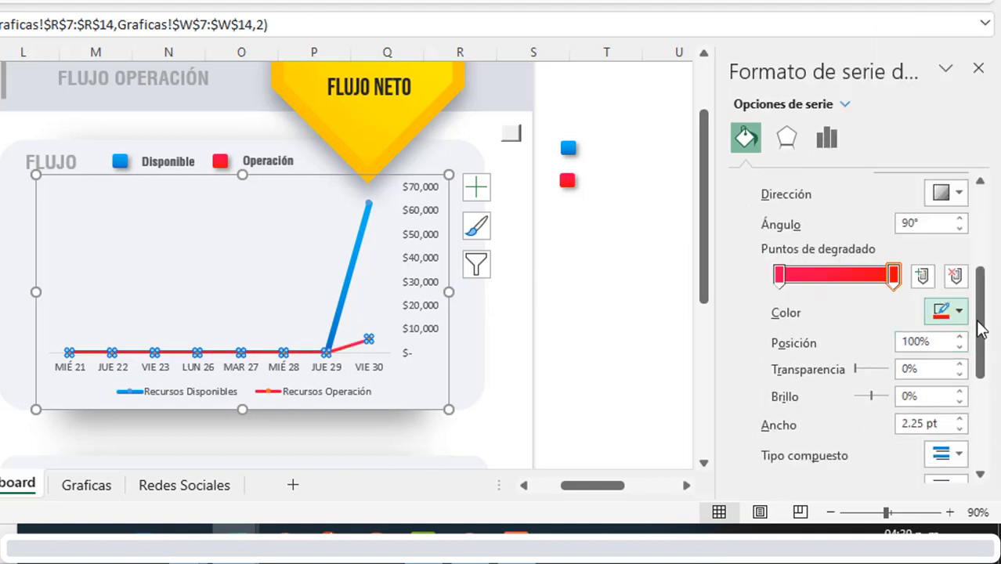
# Set the line width of the Recursos Operación series to 5 pt.
pyautogui.scroll(-3, 981, 329)
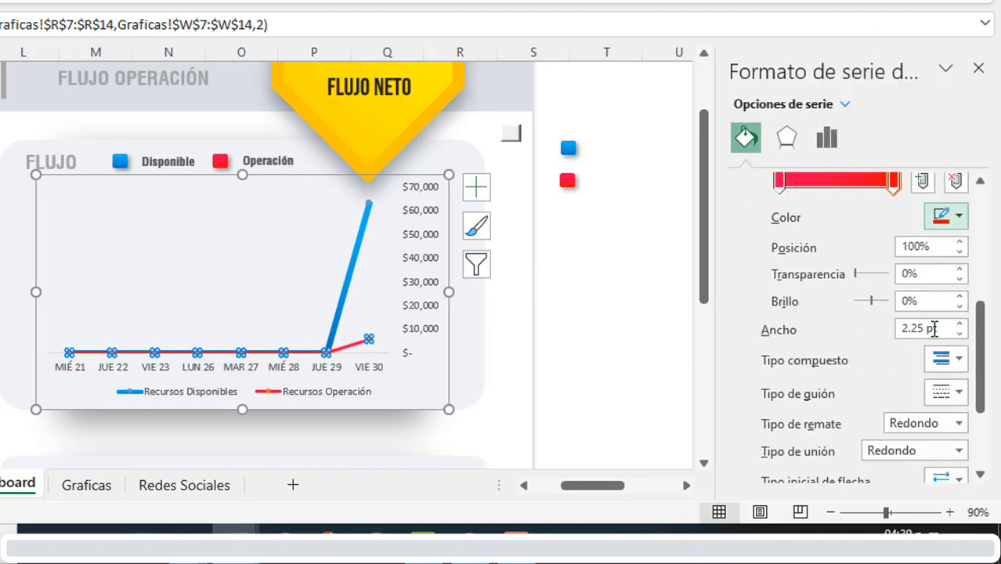
pyautogui.moveTo(937, 328); pyautogui.dragTo(873, 336)
pyautogui.write('5')
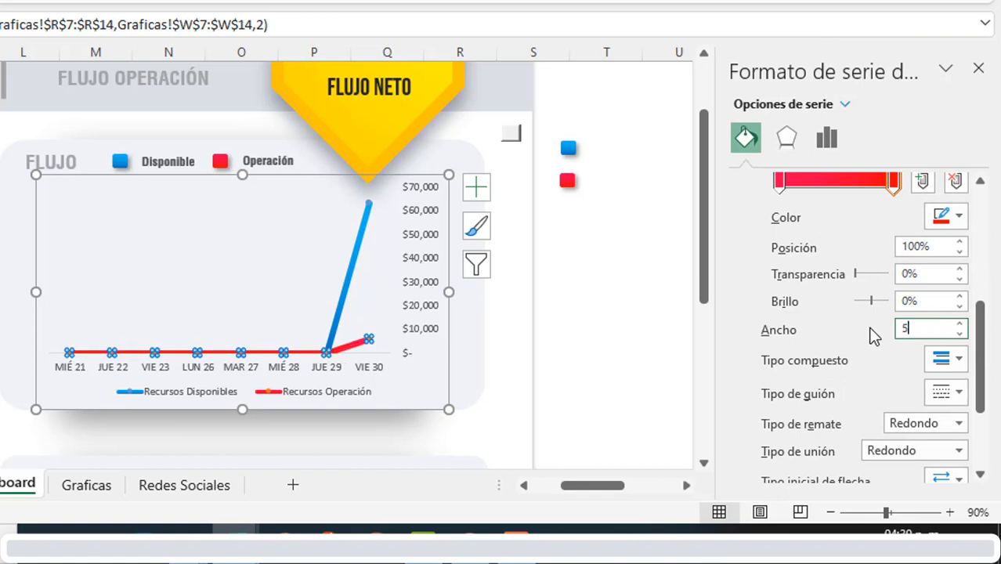
# Copy the loose blue square beside the dashboard and paste it as the markers of the Recursos Disponibles series.
pyautogui.click(568, 148)
pyautogui.scroll(2, 611, 288)
pyautogui.click(611, 288)
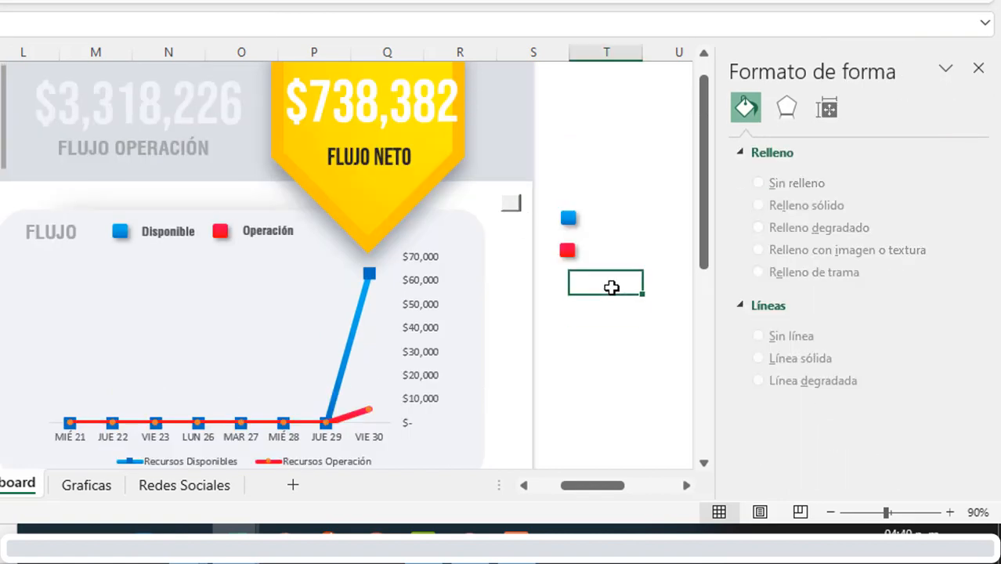
pyautogui.click(568, 221)
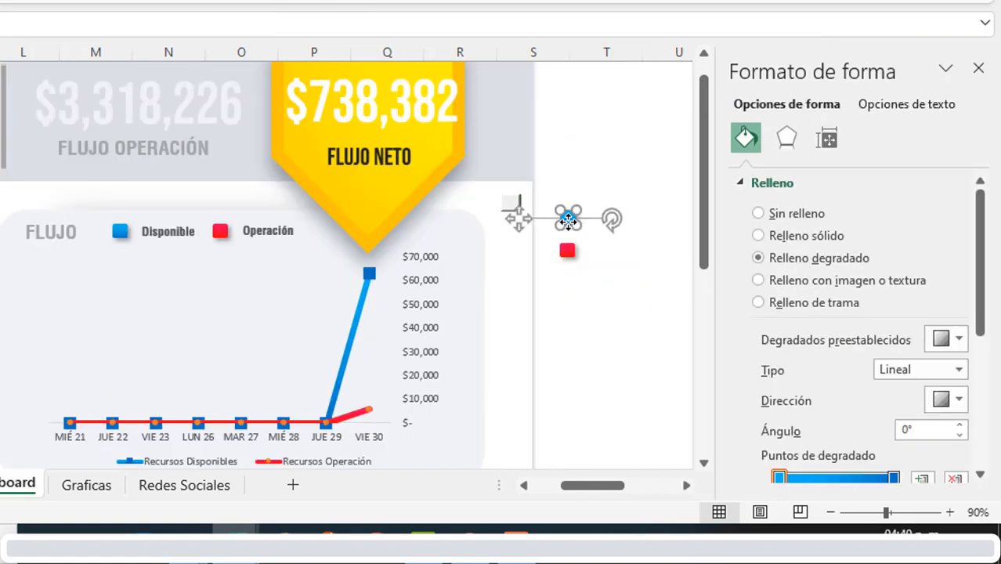
pyautogui.click(603, 301)
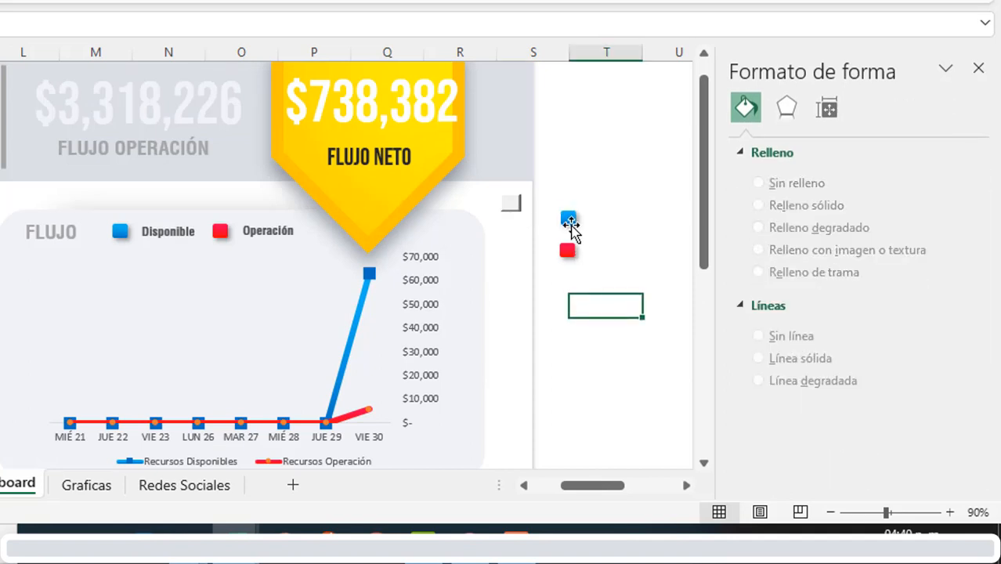
pyautogui.click(573, 227)
pyautogui.hotkey('ctrl', 'c')
pyautogui.click(371, 280)
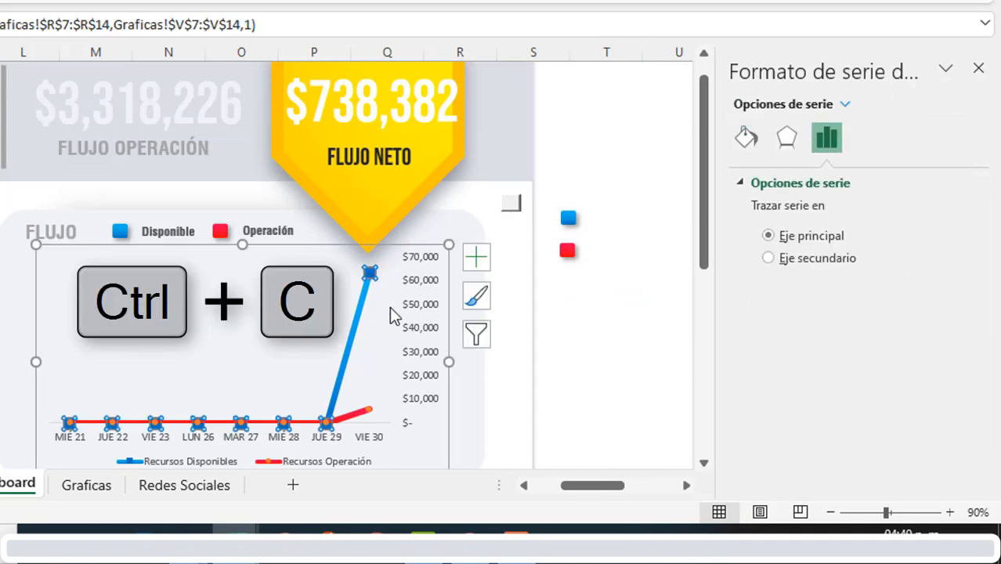
pyautogui.hotkey('ctrl', 'v')
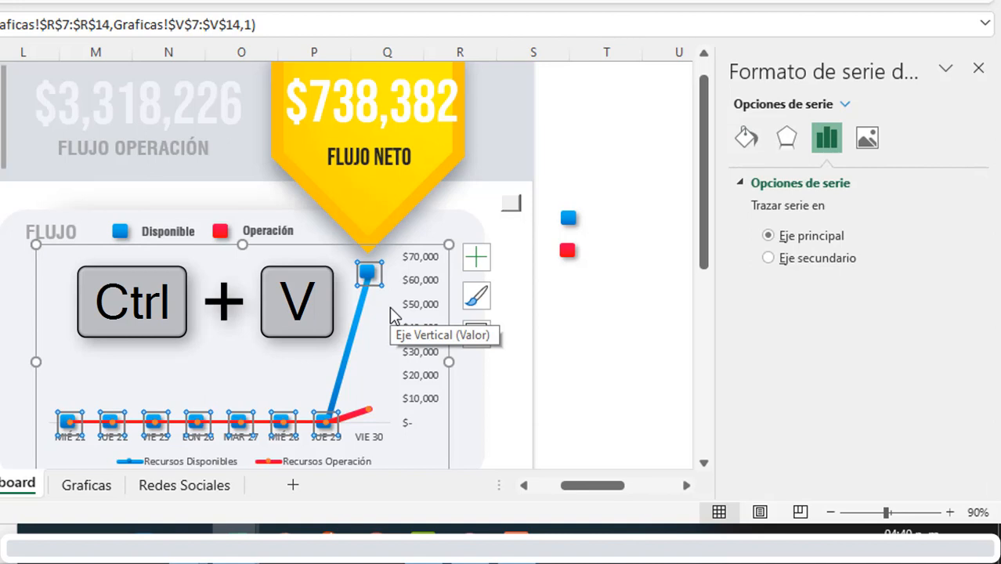
# Copy the loose red square and paste it as the markers of the Recursos Operación series.
pyautogui.click(577, 297)
pyautogui.click(569, 252)
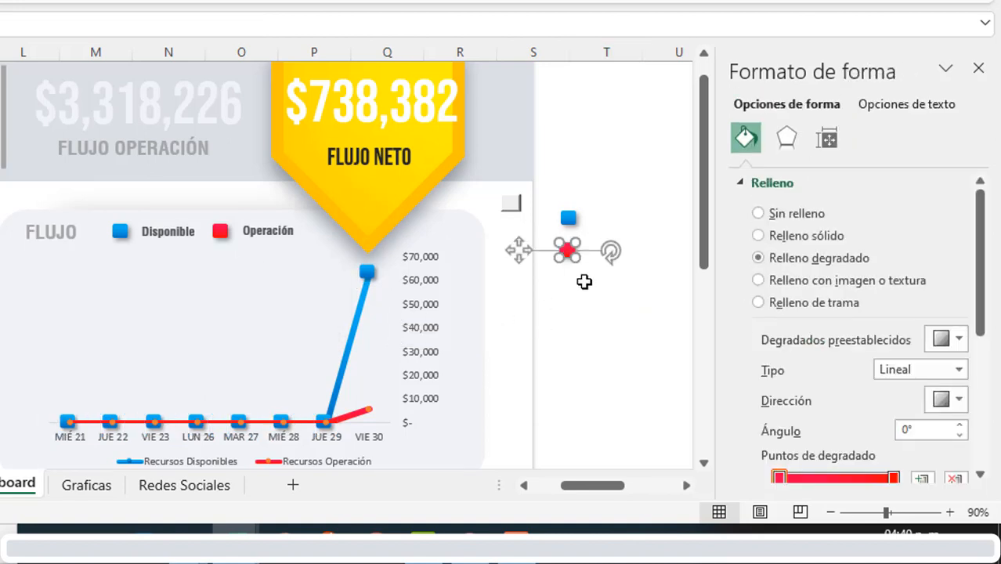
pyautogui.click(370, 410)
pyautogui.scroll(-2, 380, 409)
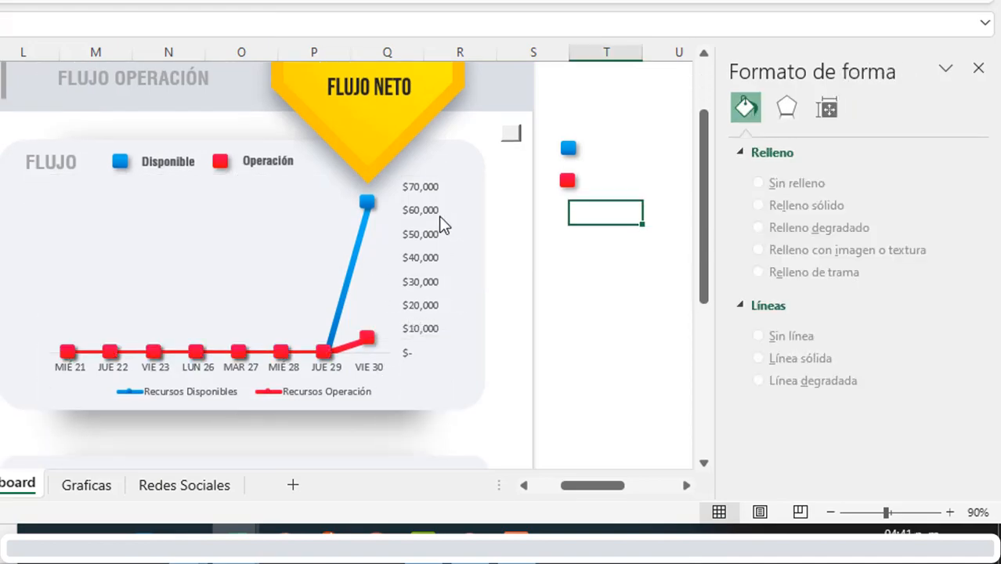
# Copy the font name from the Disponible text box and apply Helvetica LT Std Cond to the chart's vertical axis labels.
pyautogui.click(438, 216)
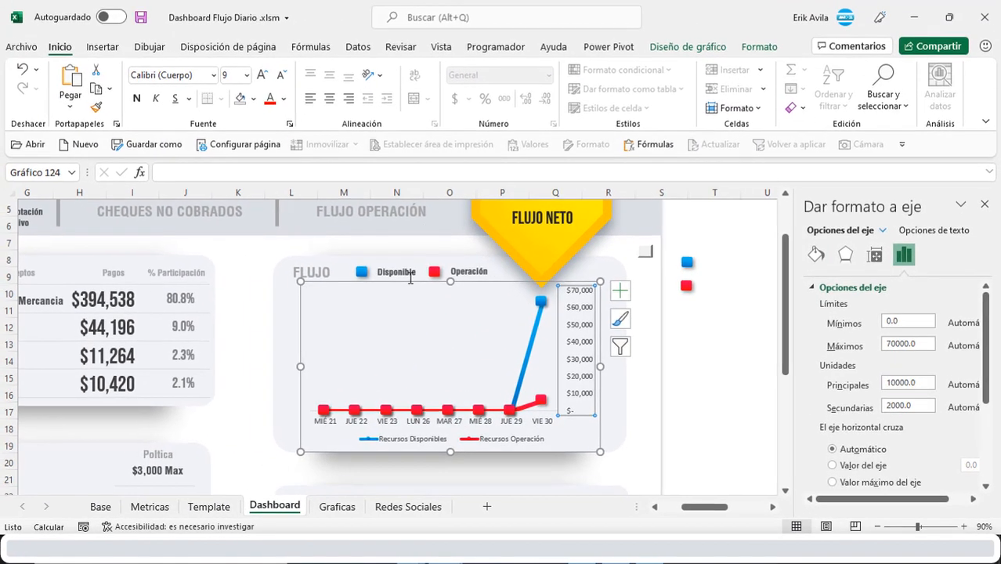
pyautogui.click(123, 161)
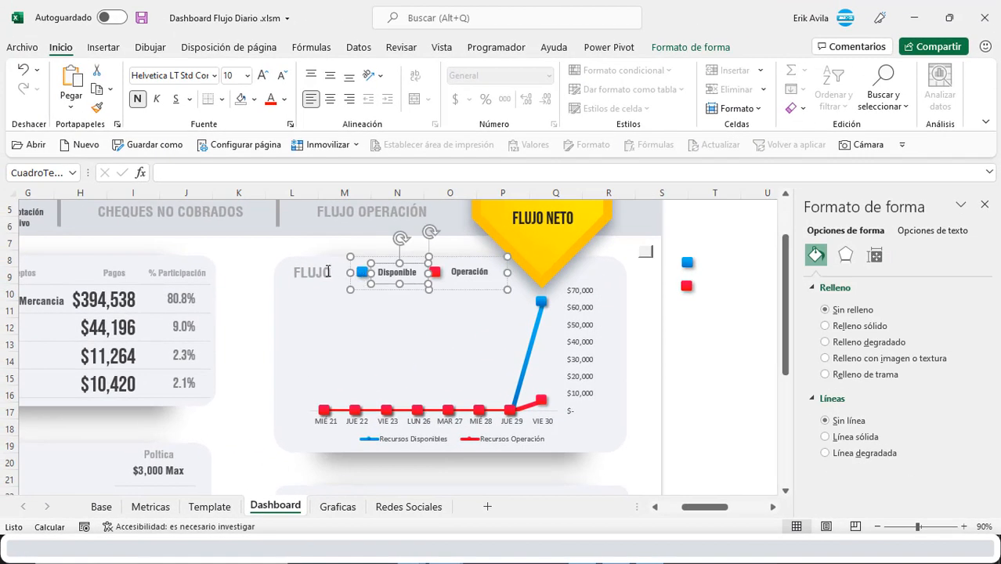
pyautogui.click(183, 79)
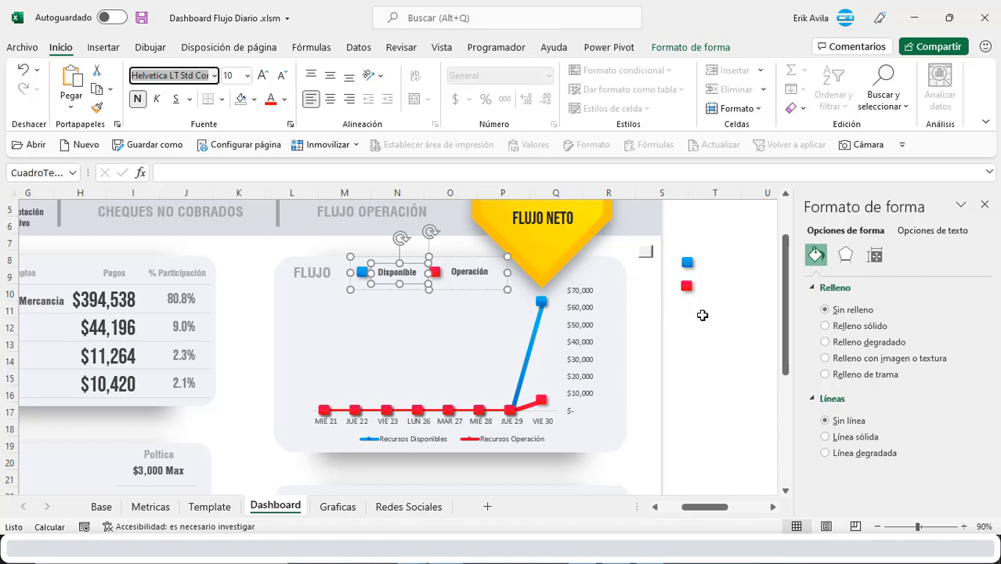
pyautogui.click(581, 327)
pyautogui.click(199, 79)
pyautogui.hotkey('ctrl', 'v')
pyautogui.press('Return')
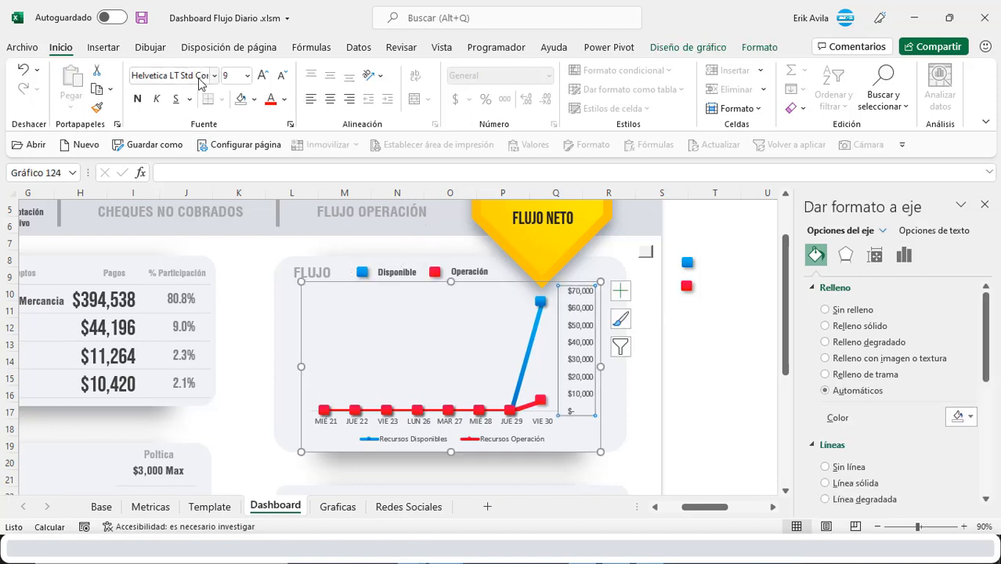
# Format the horizontal axis labels in Helvetica LT Std Cond, bold, size 10.
pyautogui.click(341, 426)
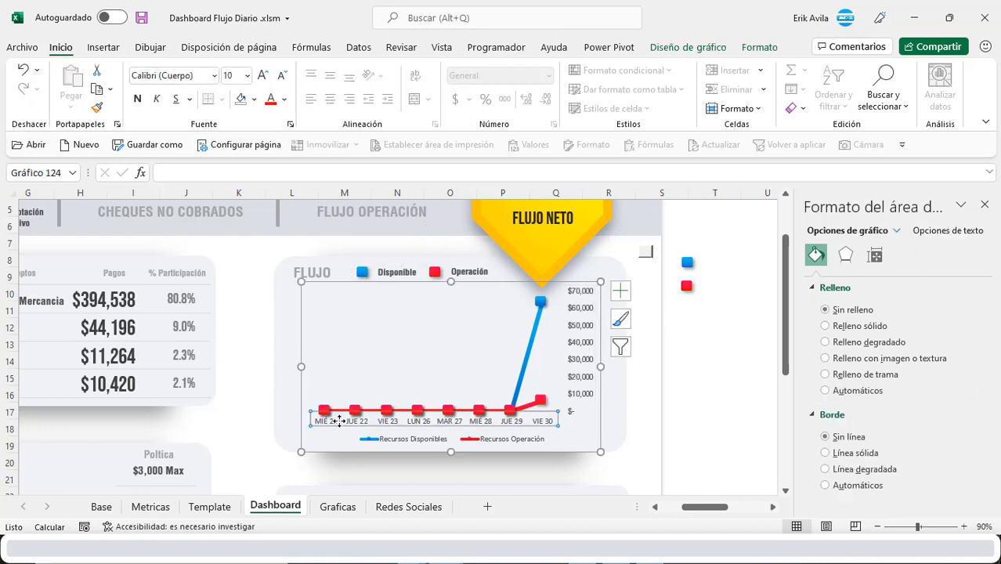
pyautogui.click(197, 75)
pyautogui.hotkey('ctrl', 'v')
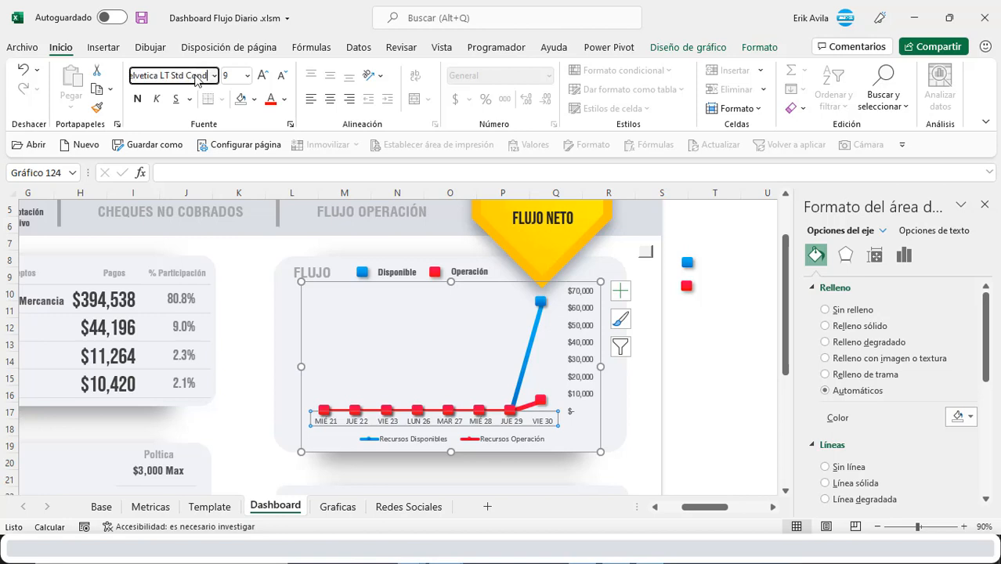
pyautogui.press('Return')
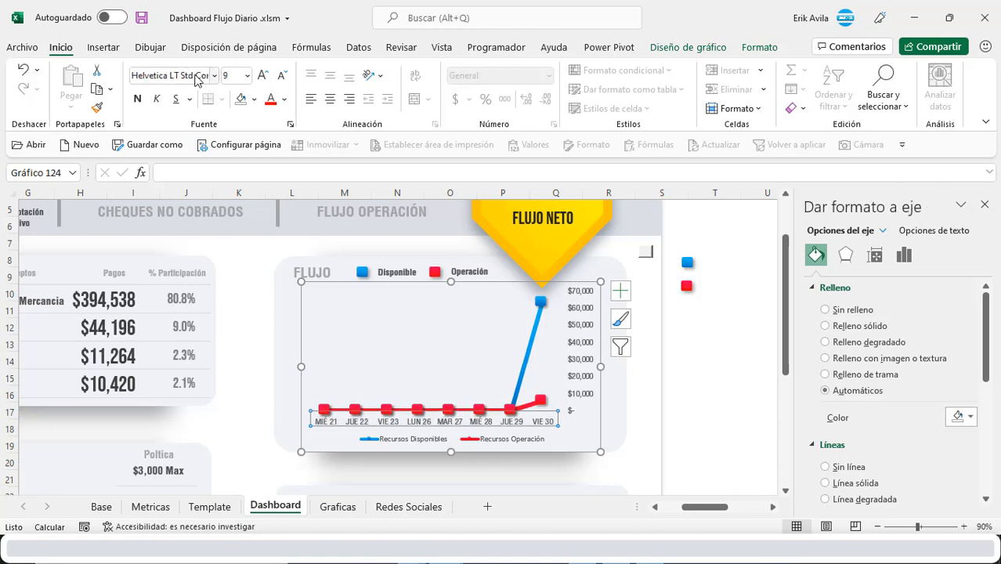
pyautogui.click(138, 98)
pyautogui.click(263, 74)
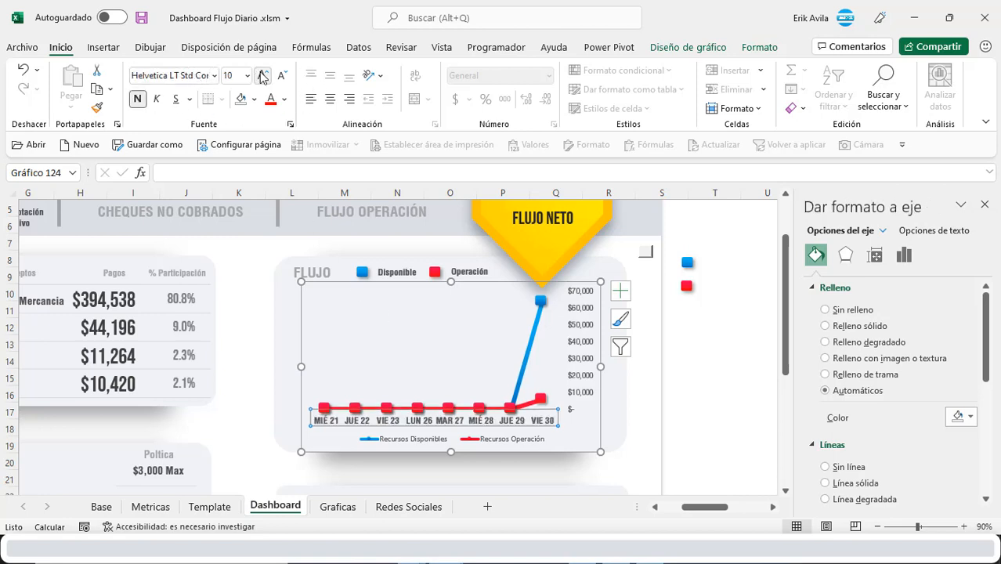
pyautogui.press('Escape')
pyautogui.press('Escape')
# Delete the built-in legend below the FLUJO chart.
pyautogui.click(518, 443)
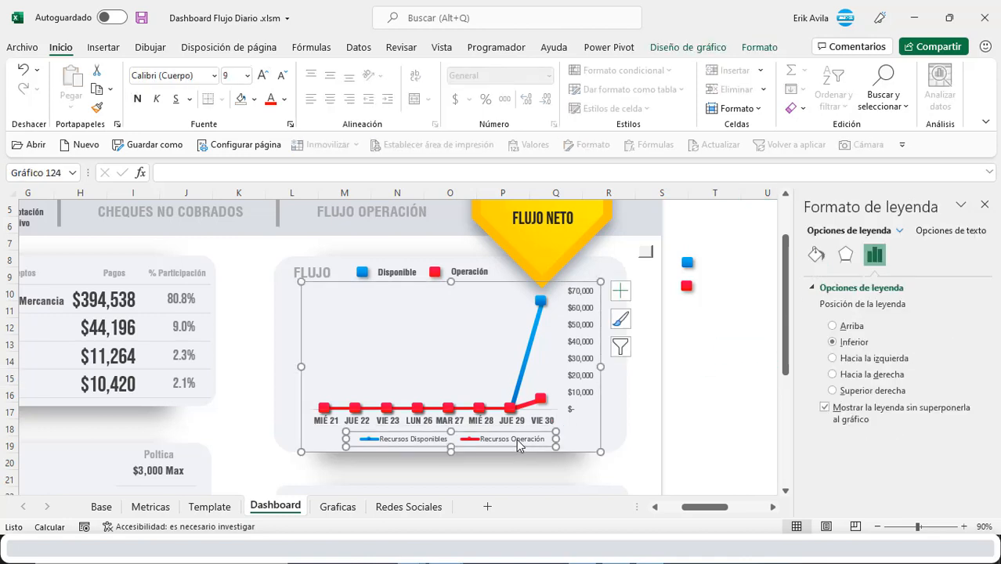
pyautogui.press('Delete')
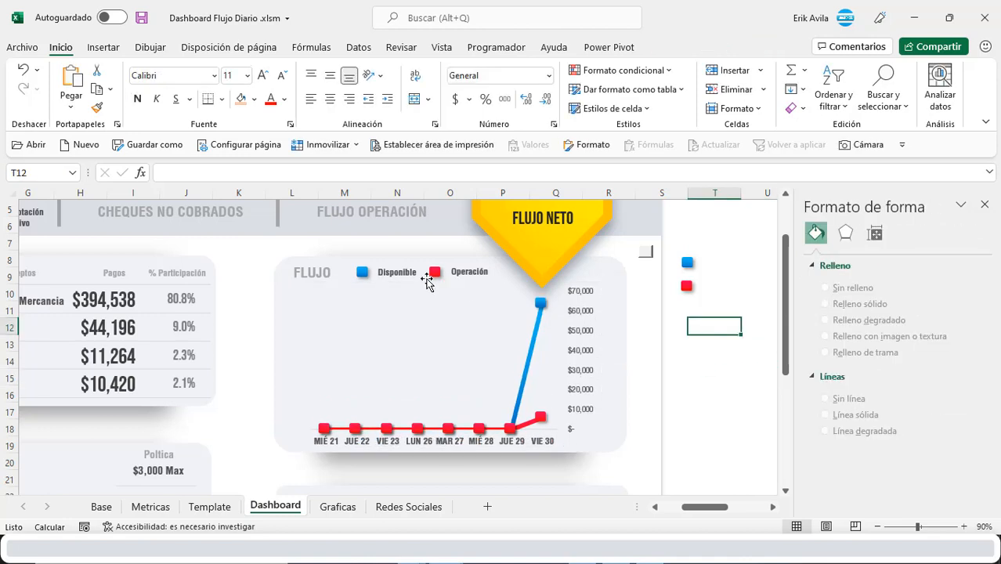
pyautogui.click(399, 274)
pyautogui.click(694, 313)
# Examine the finished FLUJO chart in the sample dashboard further down the sheet, including its data labels.
pyautogui.scroll(-13, 673, 329)
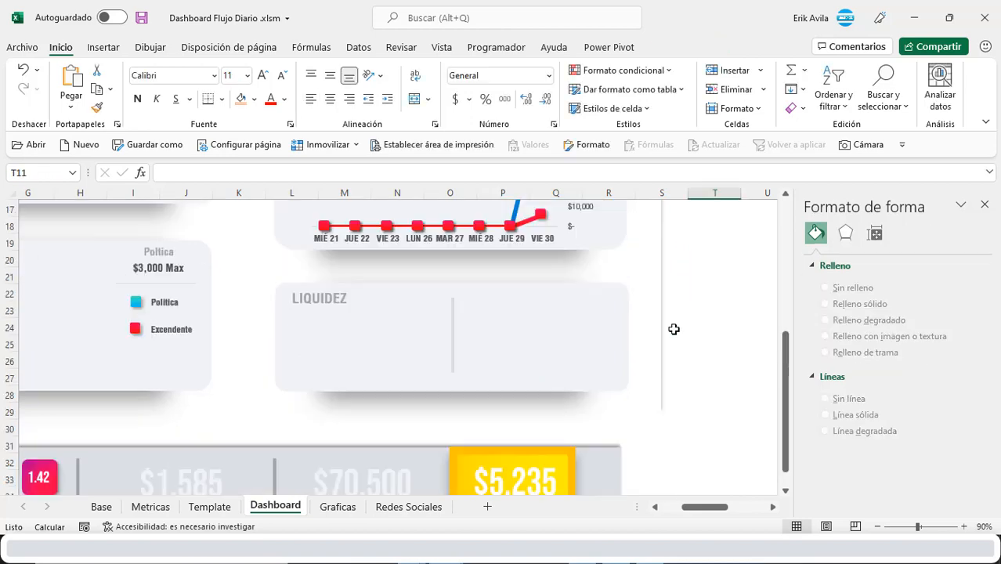
pyautogui.scroll(2, 641, 337)
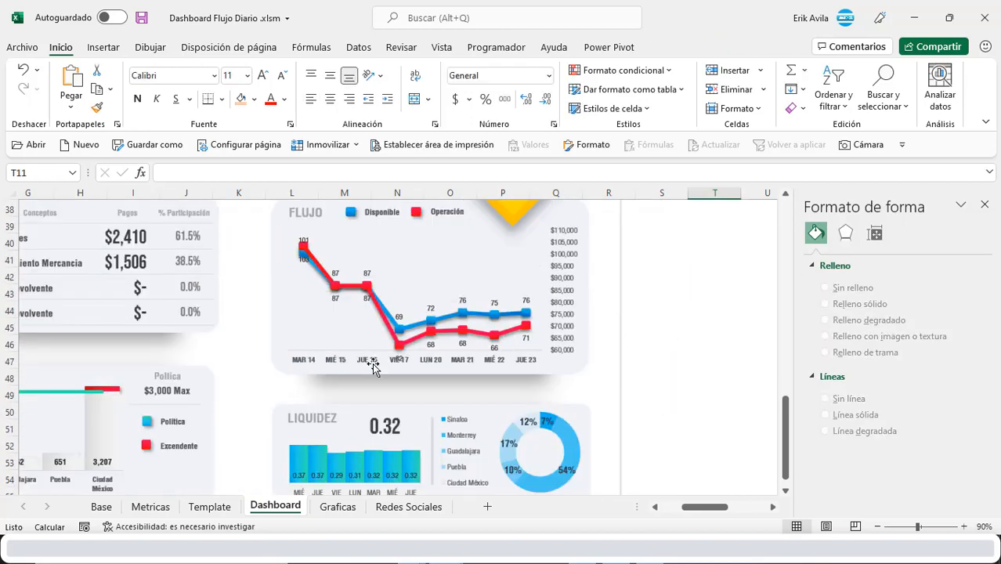
pyautogui.scroll(3, 426, 352)
pyautogui.scroll(4, 426, 353)
pyautogui.scroll(-4, 480, 353)
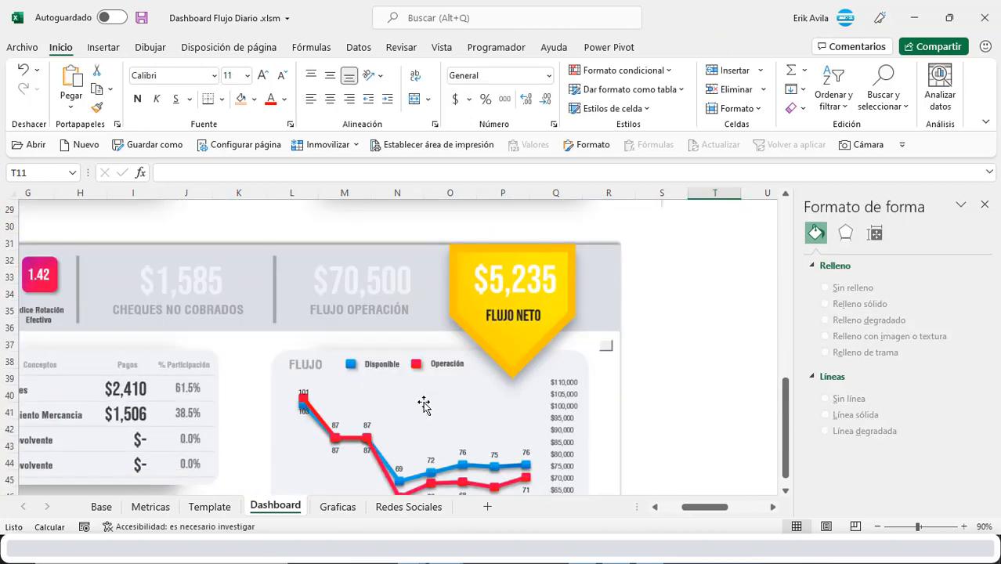
pyautogui.scroll(-3, 422, 404)
pyautogui.scroll(7, 422, 406)
pyautogui.scroll(2, 460, 351)
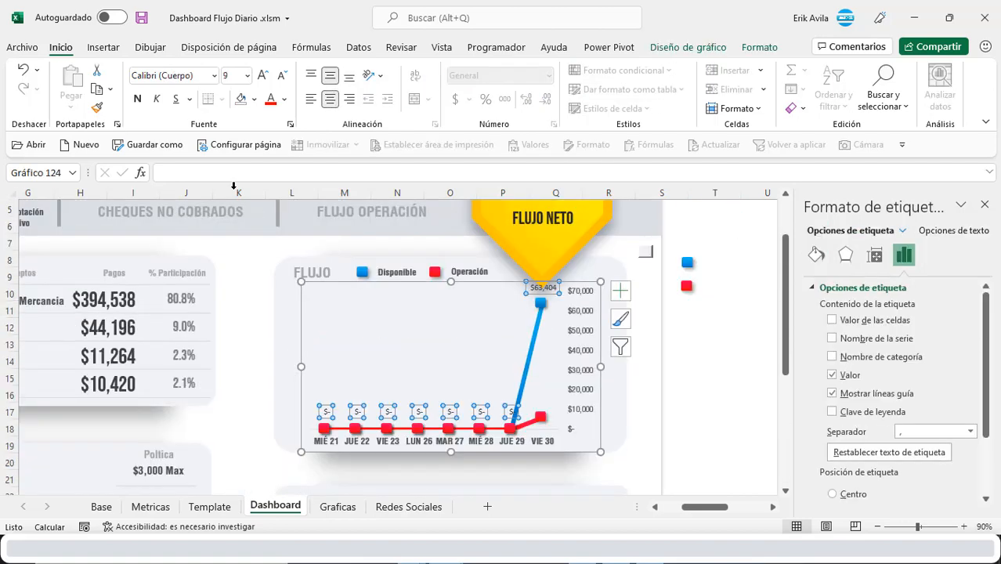
# Apply the copied Helvetica LT Std Cond font to the Disponible series' data labels in the FLUJO chart.
pyautogui.click(201, 79)
pyautogui.hotkey('ctrl', 'v')
pyautogui.press('Return')
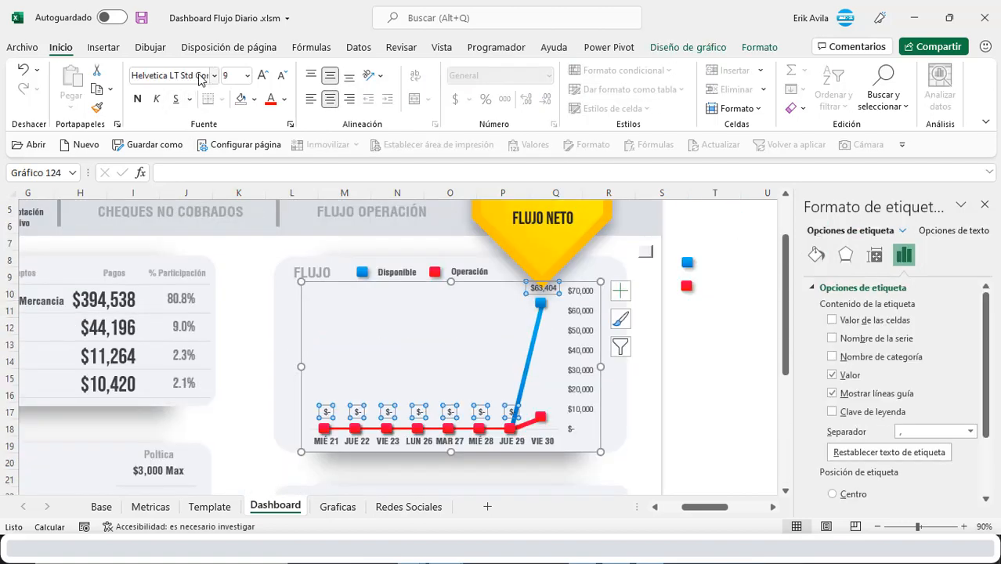
# Give the Disponible data labels the custom number format "###," so they show thousands, and deselect the chart.
pyautogui.scroll(-3, 986, 342)
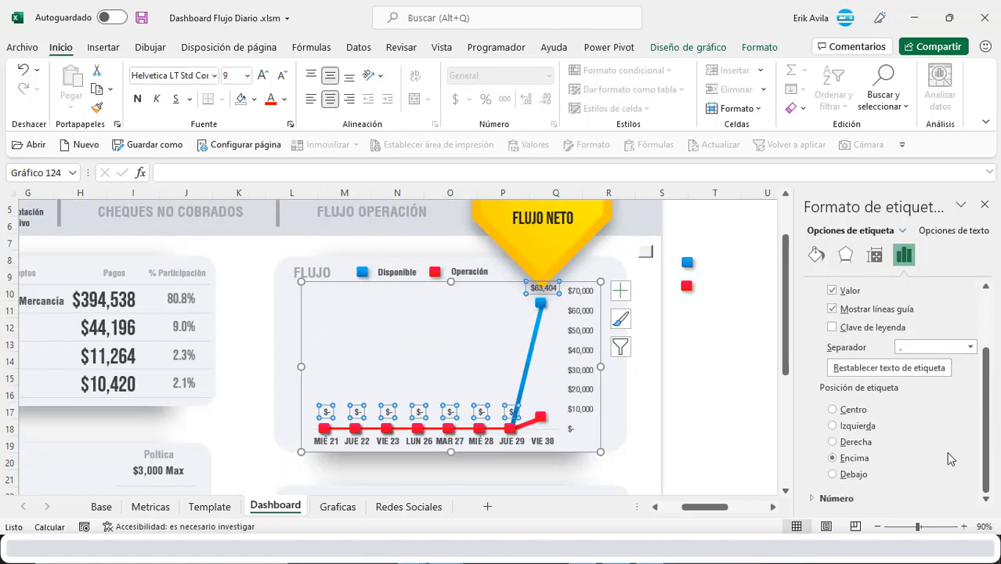
pyautogui.scroll(-1, 830, 461)
pyautogui.scroll(-2, 830, 461)
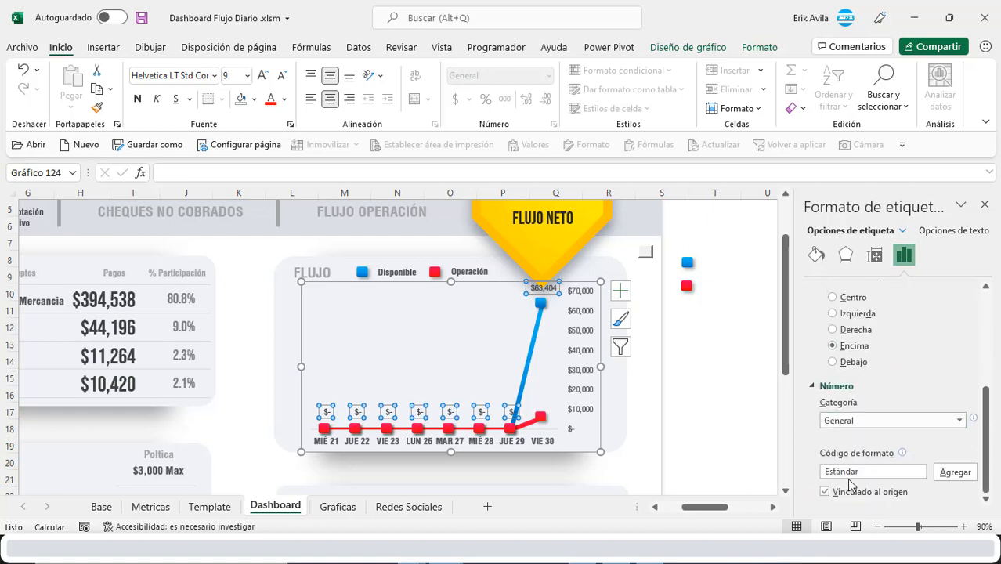
pyautogui.moveTo(887, 471); pyautogui.dragTo(767, 472)
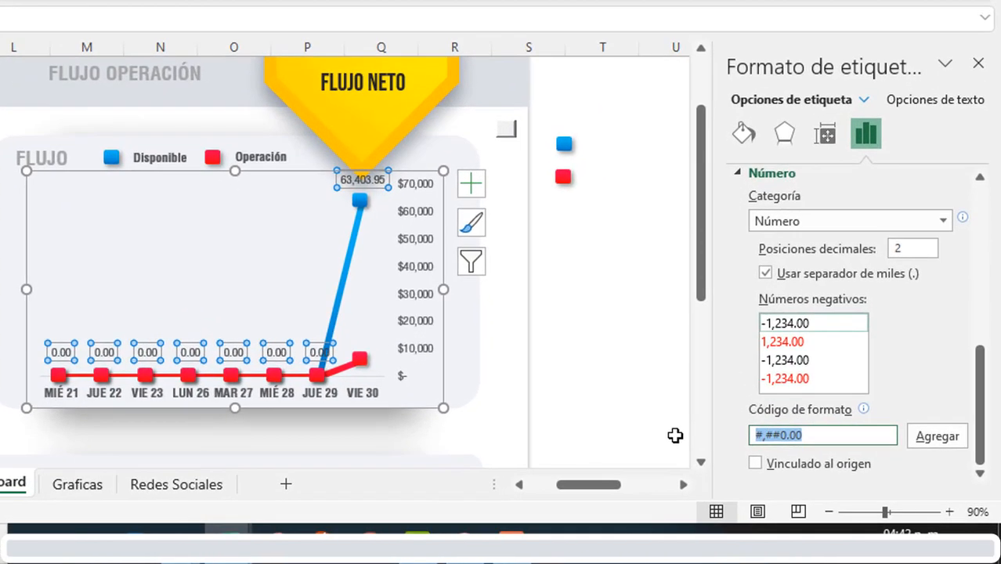
pyautogui.press('BackSpace')
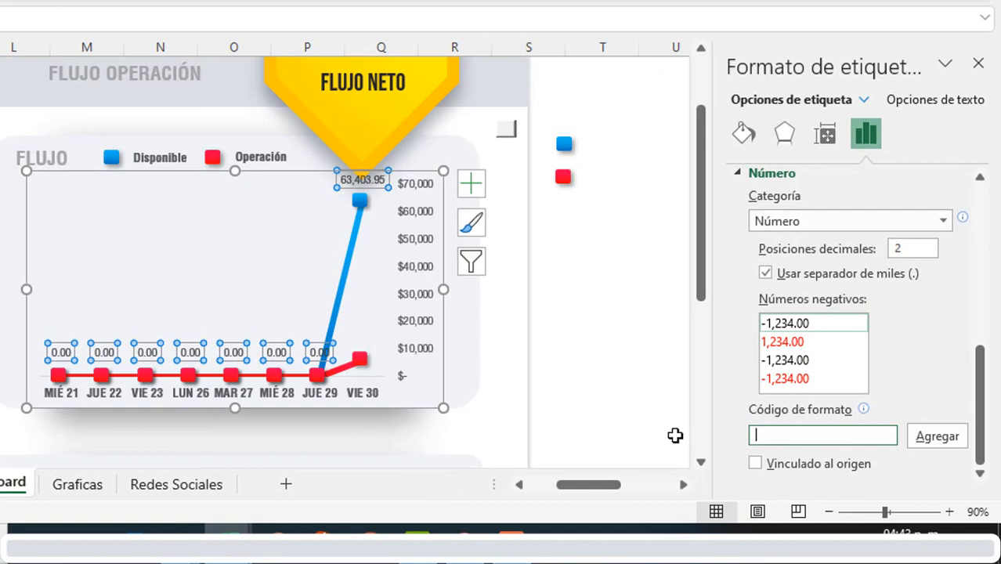
pyautogui.write('###,')
pyautogui.click(938, 437)
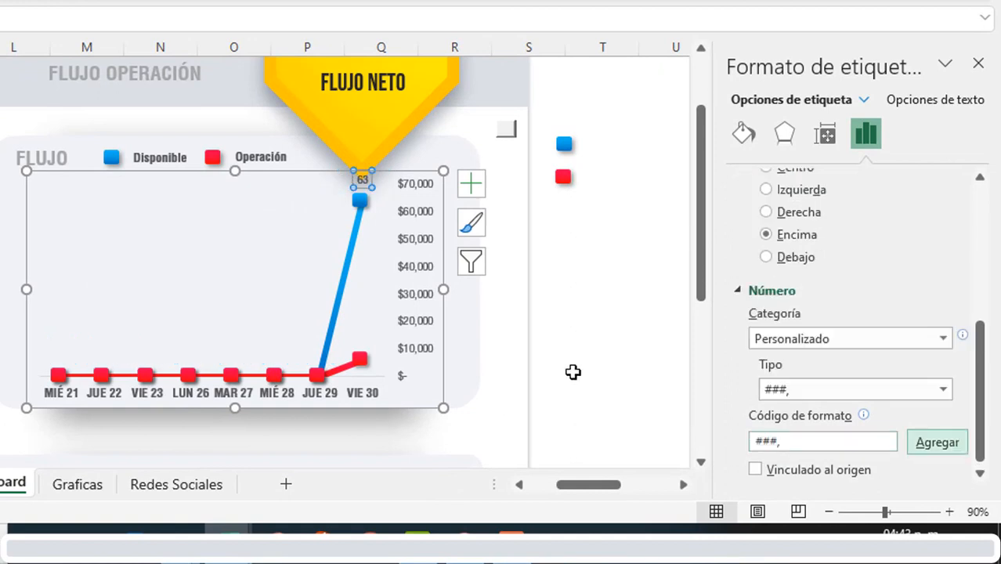
pyautogui.click(592, 306)
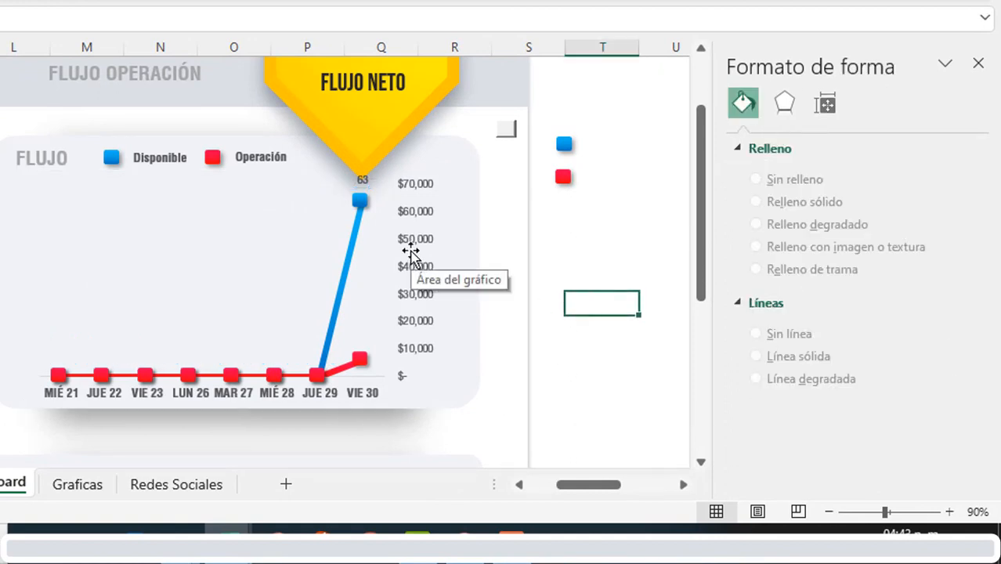
pyautogui.scroll(1, 410, 252)
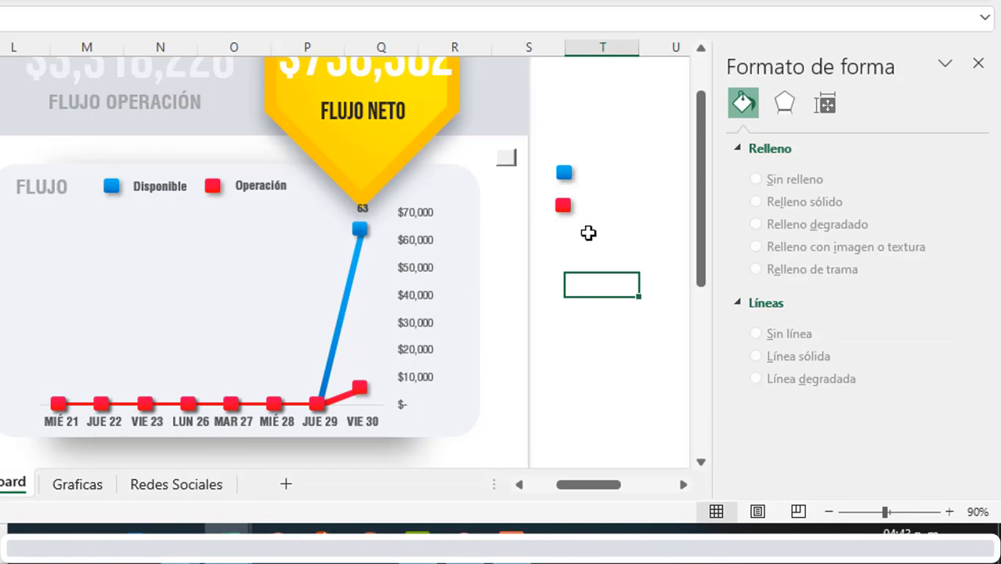
pyautogui.click(588, 235)
pyautogui.click(594, 278)
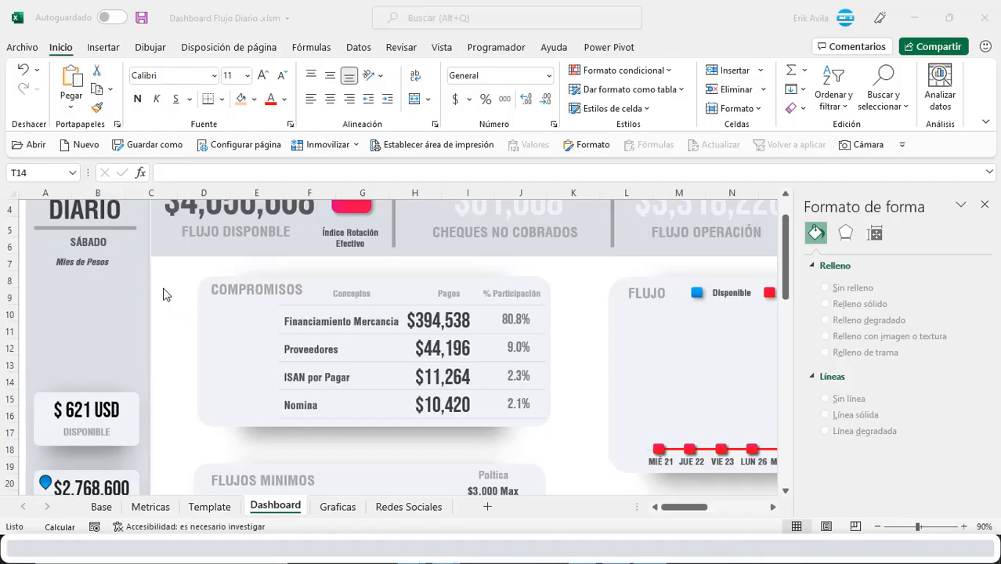
pyautogui.scroll(-1, 220, 344)
pyautogui.scroll(1, 220, 344)
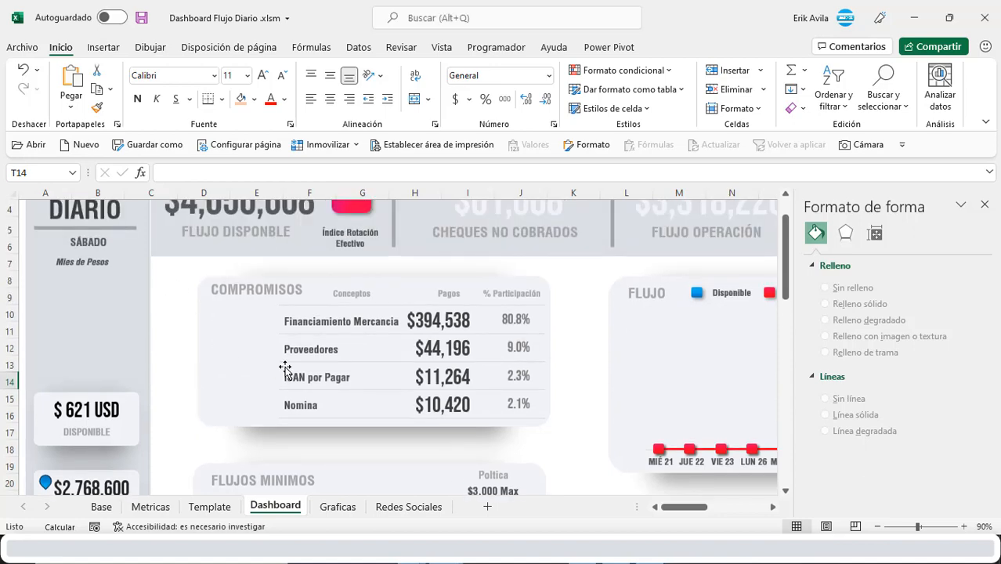
# On the Graficas sheet, insert a clustered column chart from the Muestra and Total rows (M7:N8), with each row as its own series.
pyautogui.click(346, 509)
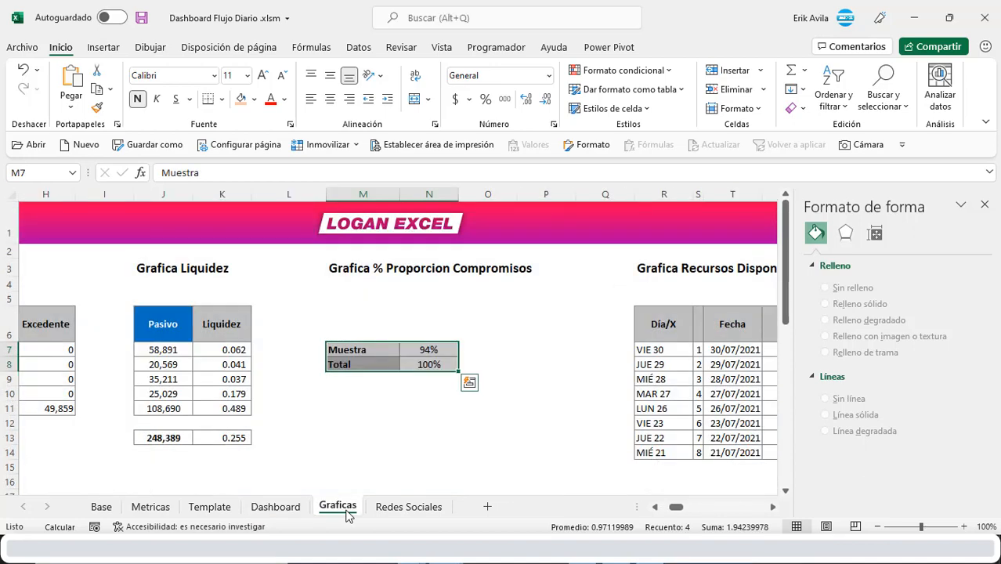
pyautogui.click(368, 433)
pyautogui.click(371, 354)
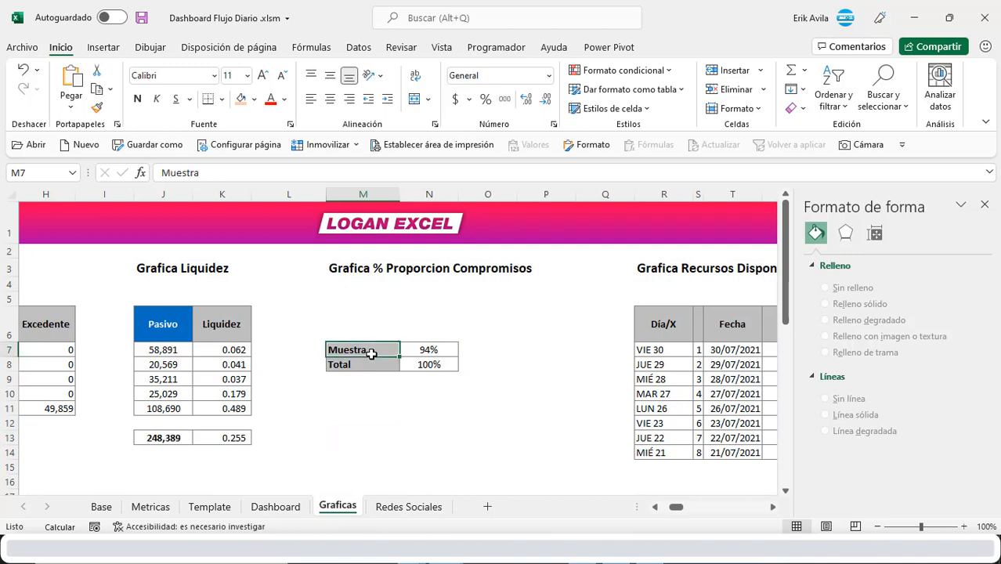
pyautogui.moveTo(378, 357); pyautogui.dragTo(407, 365)
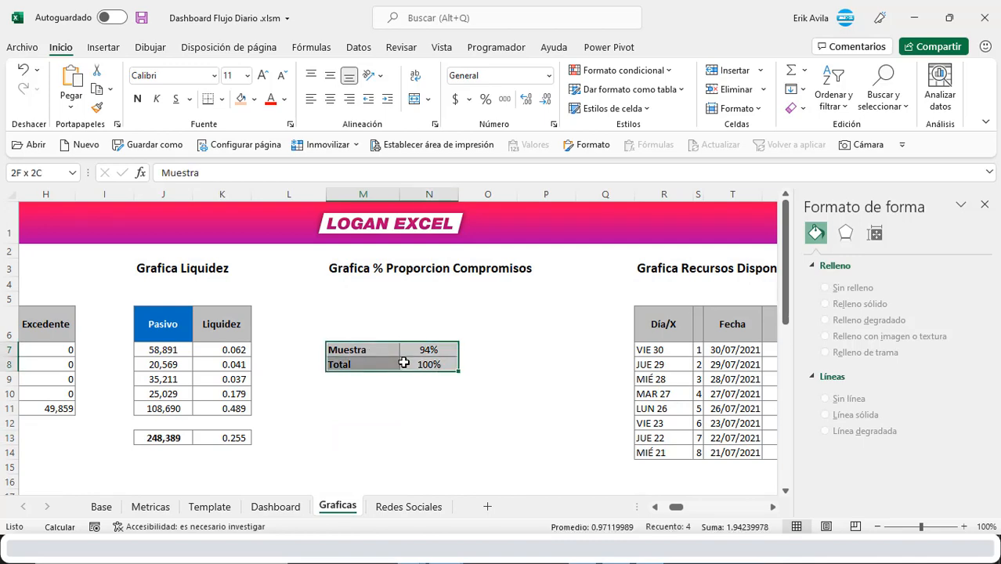
pyautogui.click(103, 47)
pyautogui.click(336, 91)
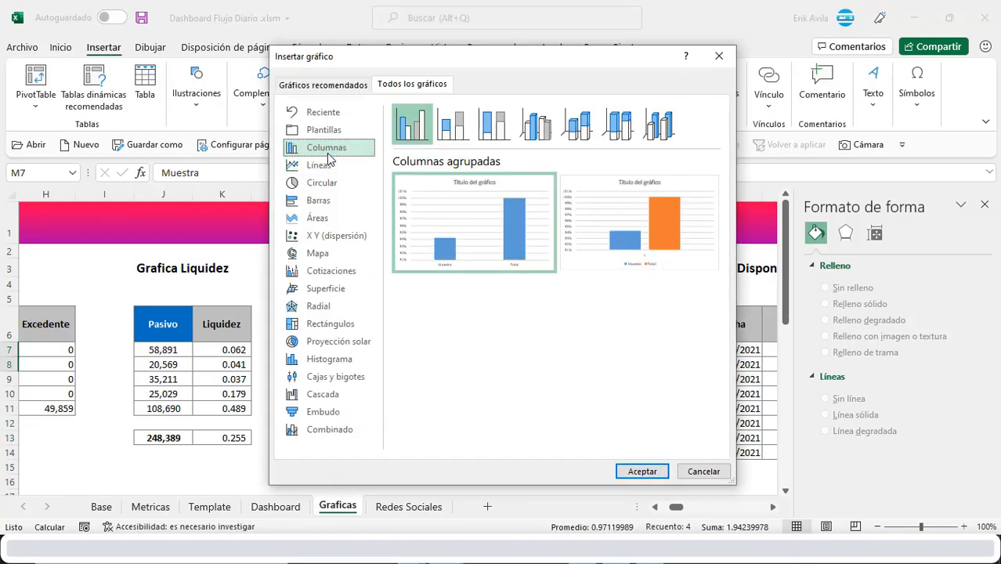
pyautogui.doubleClick(655, 231)
# Remove the title and the horizontal gridlines from the new column chart.
pyautogui.click(374, 262)
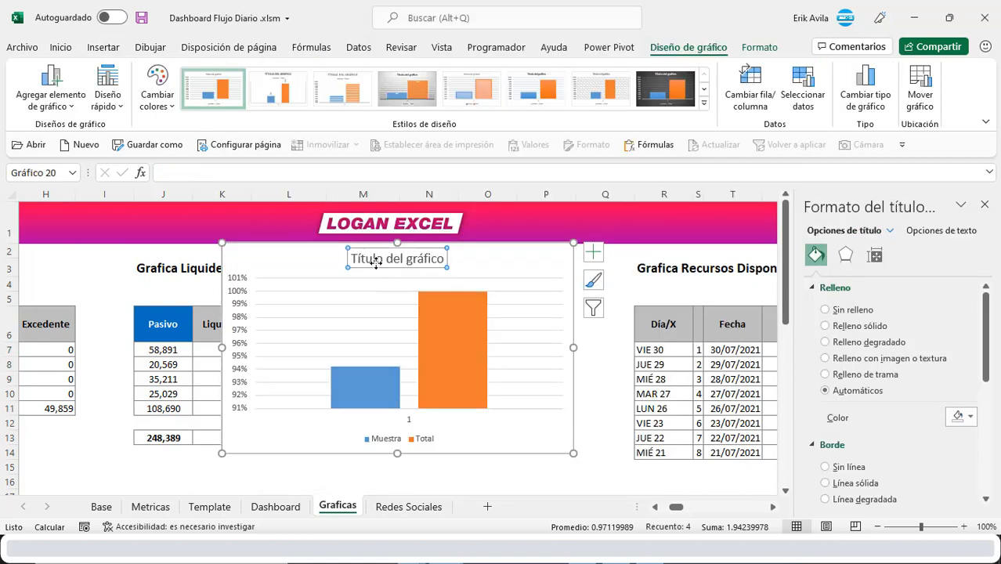
pyautogui.press('Delete')
pyautogui.click(382, 346)
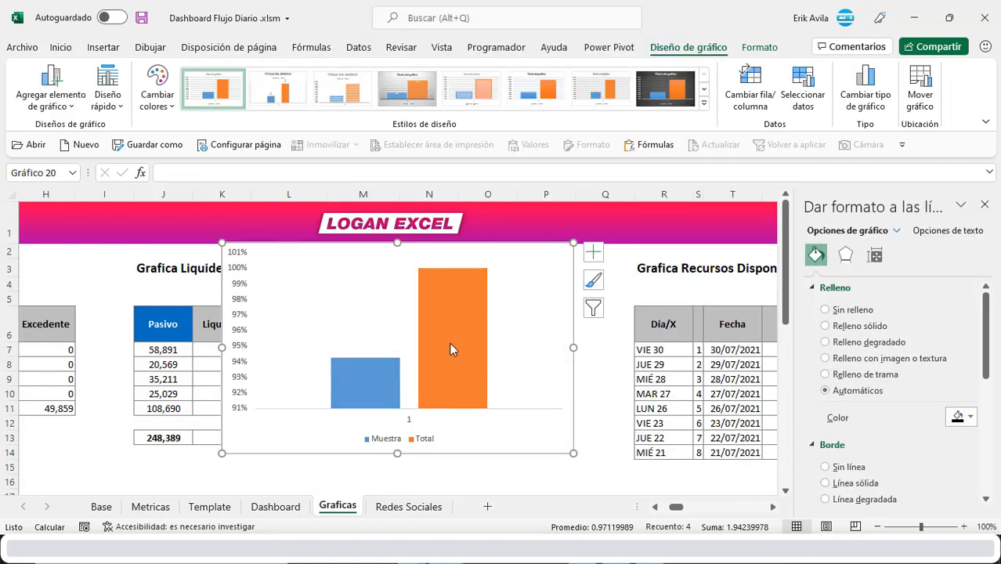
pyautogui.click(454, 444)
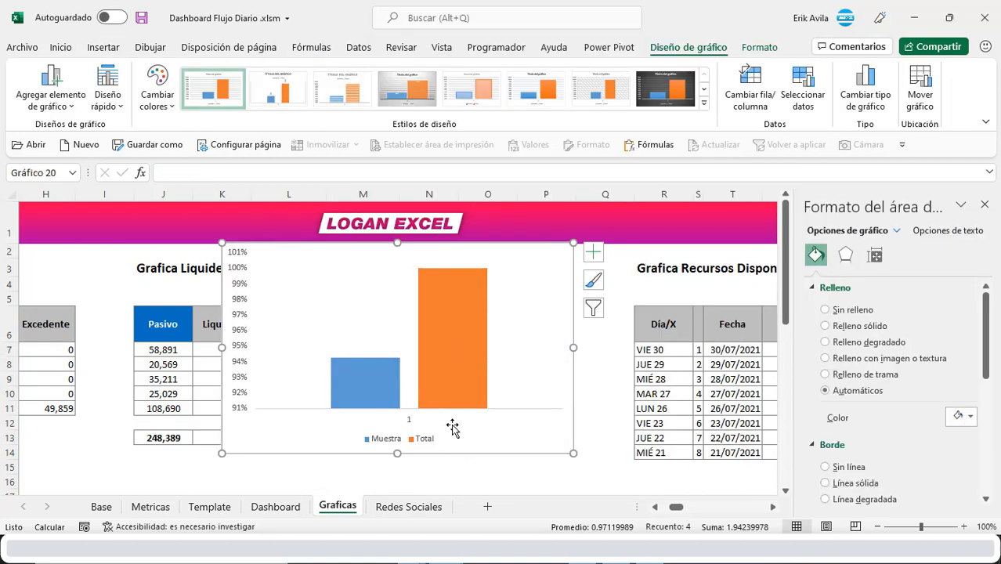
# Change the chart to a custom combination with the Total series plotted on the secondary axis.
pyautogui.rightClick(455, 377)
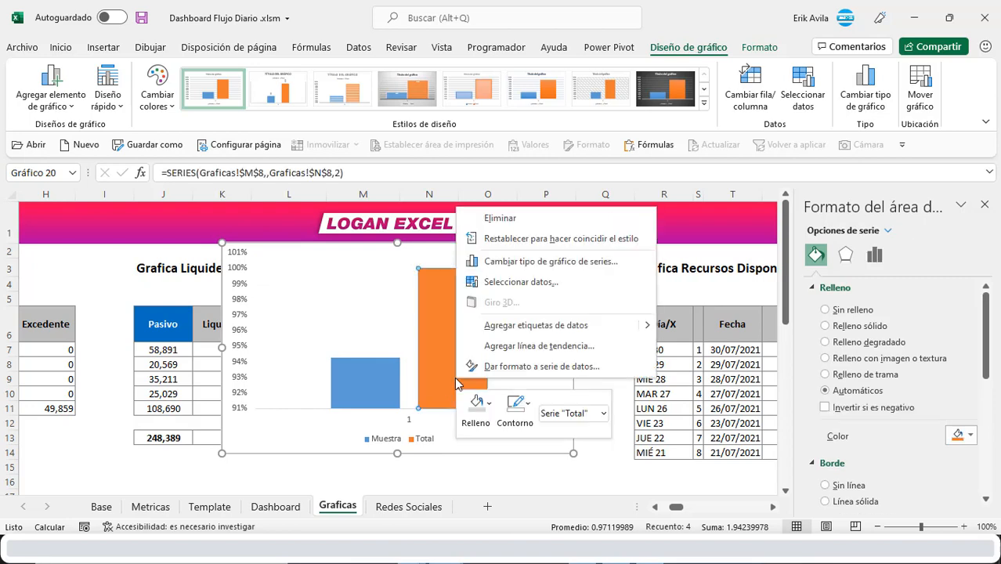
pyautogui.click(527, 261)
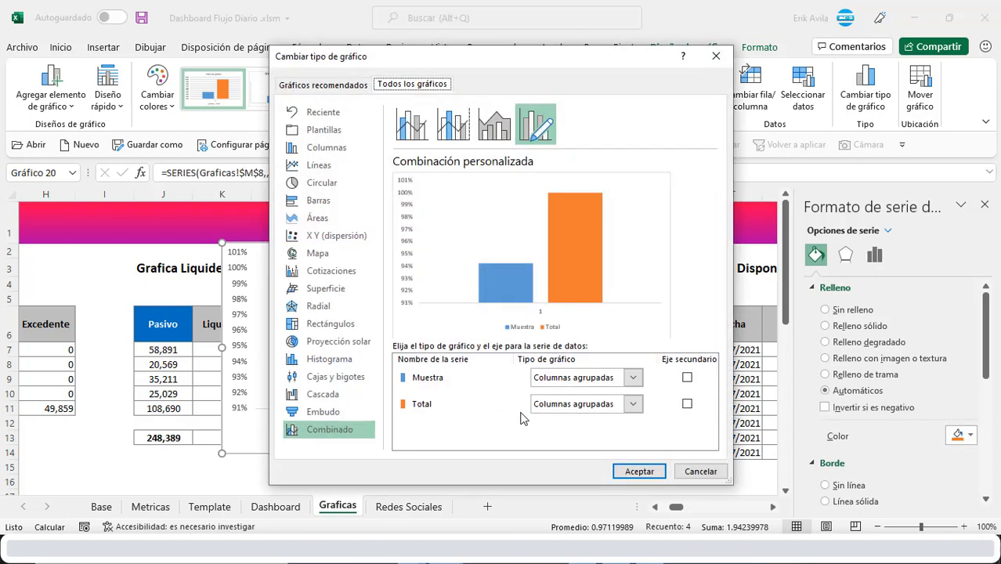
pyautogui.click(687, 404)
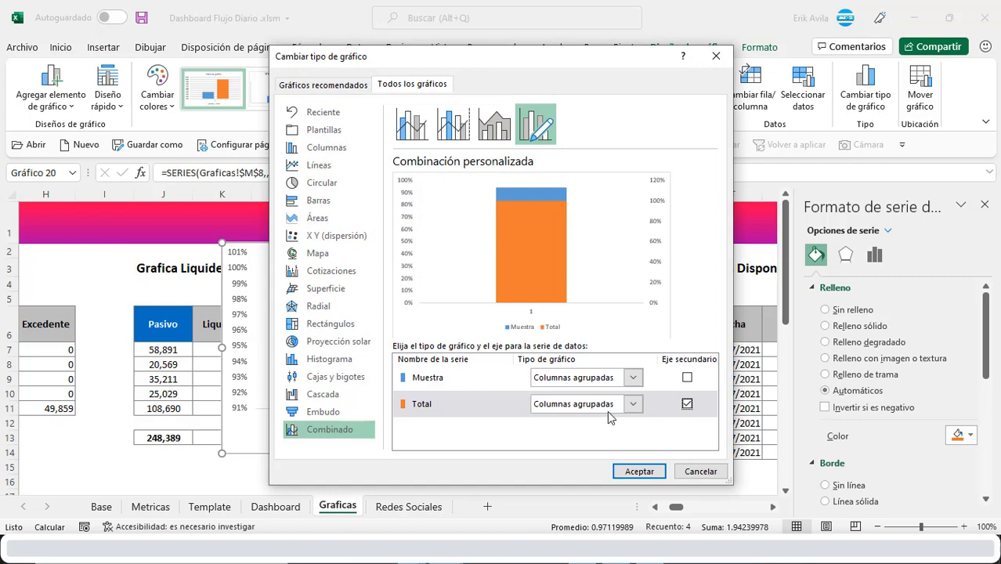
pyautogui.click(640, 471)
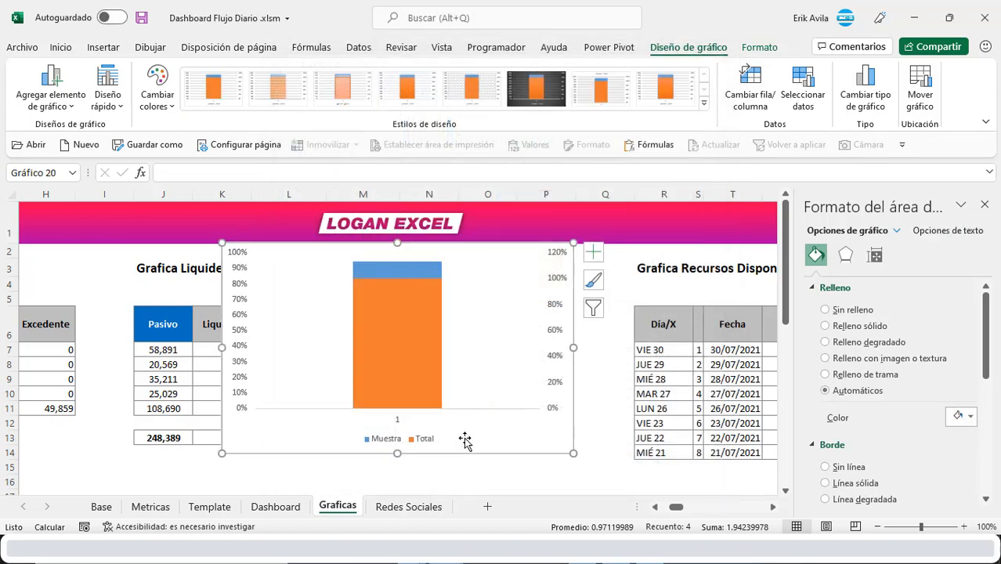
# Fix the primary axis minimum at 0, and set the secondary axis limits to minimum 0 and maximum 1.
pyautogui.click(239, 282)
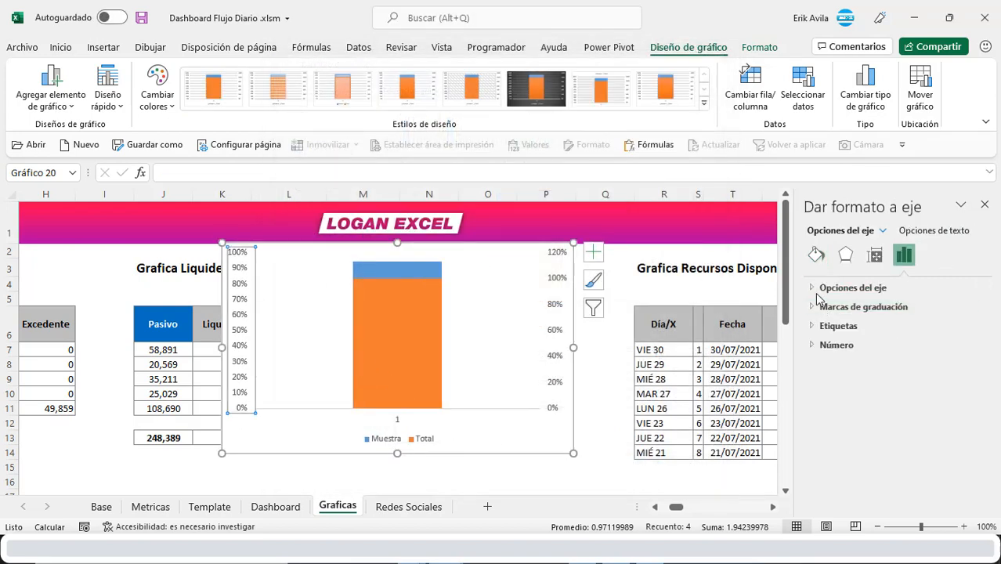
pyautogui.click(814, 290)
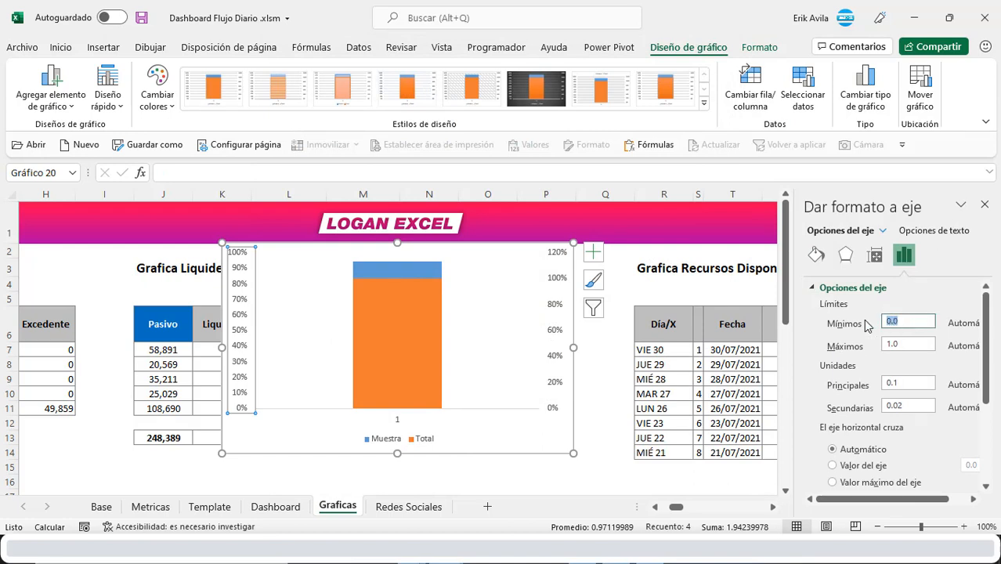
pyautogui.press('Return')
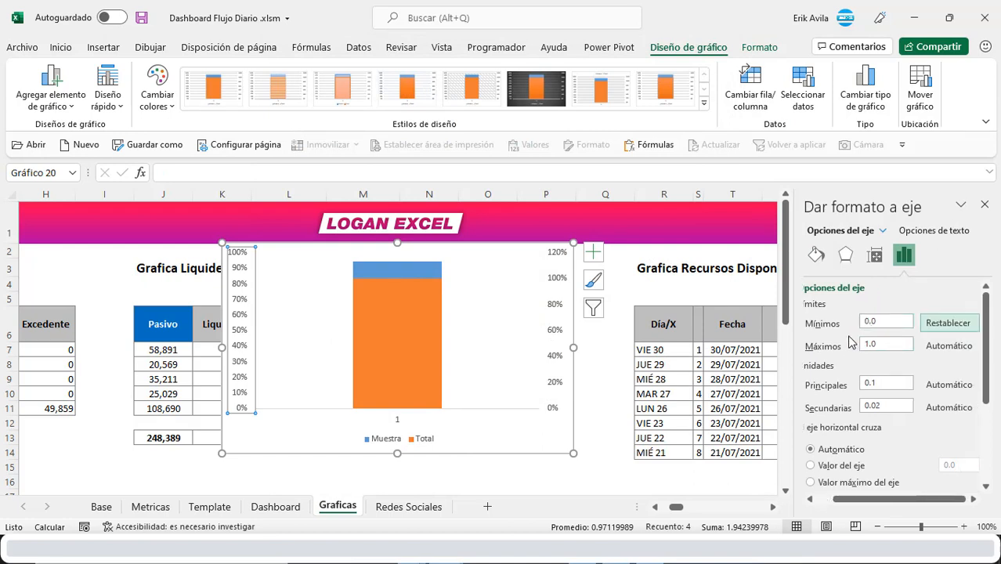
pyautogui.click(557, 310)
pyautogui.moveTo(893, 323); pyautogui.dragTo(855, 328)
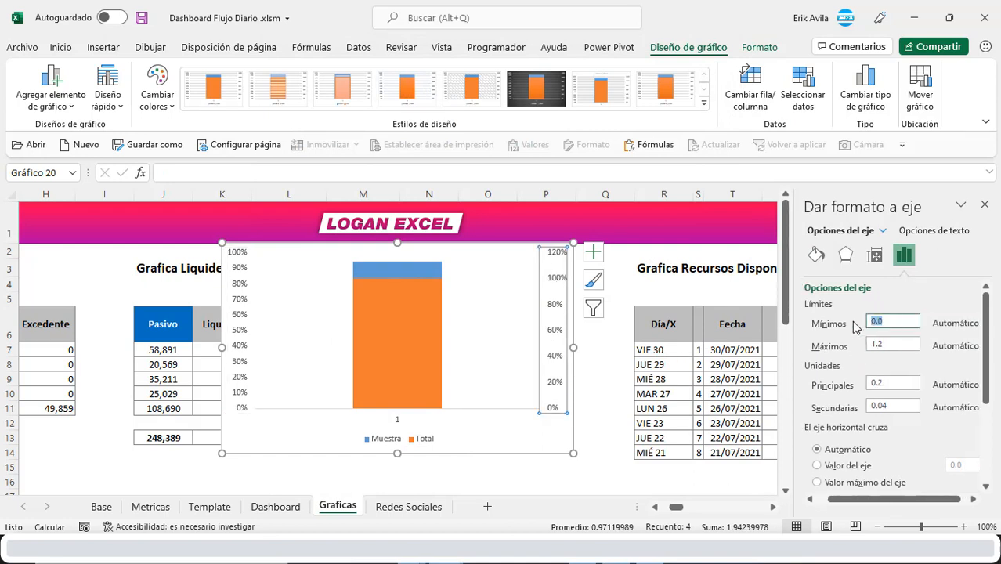
pyautogui.write('0')
pyautogui.press('Tab')
pyautogui.write('1')
pyautogui.press('Return')
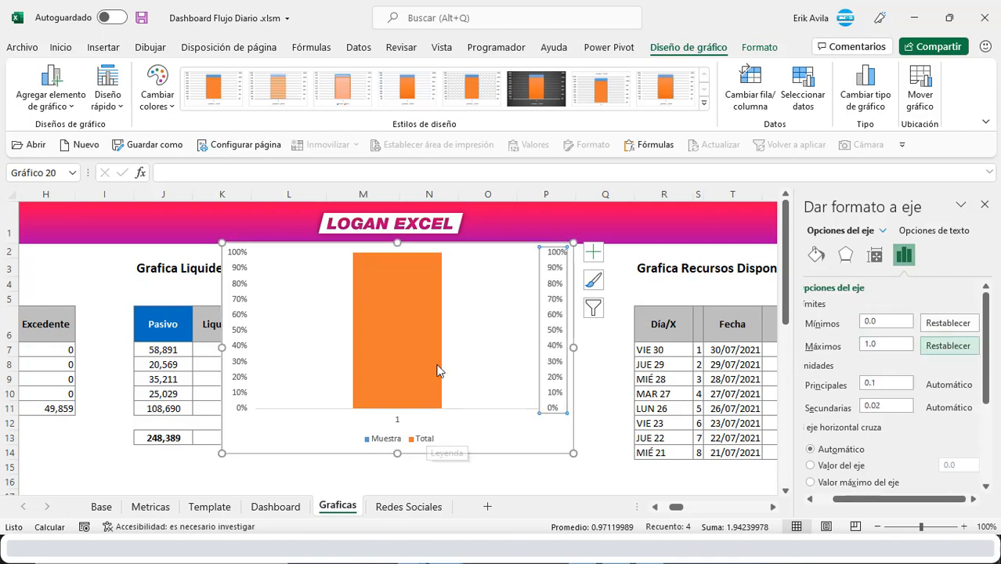
# Swap the series' axes so that Muestra uses the secondary axis and Total the primary one.
pyautogui.click(511, 336)
pyautogui.rightClick(512, 333)
pyautogui.click(579, 387)
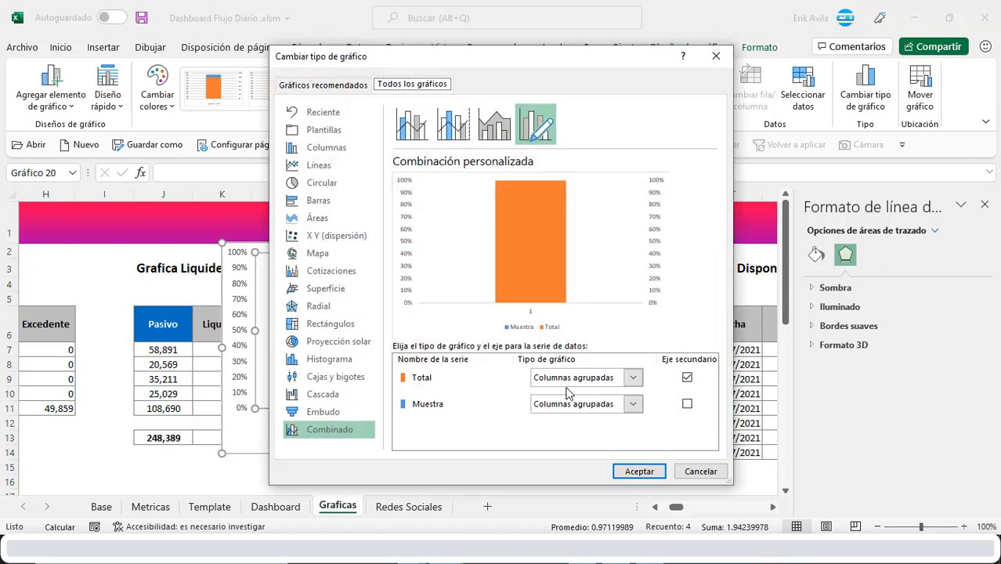
pyautogui.click(687, 404)
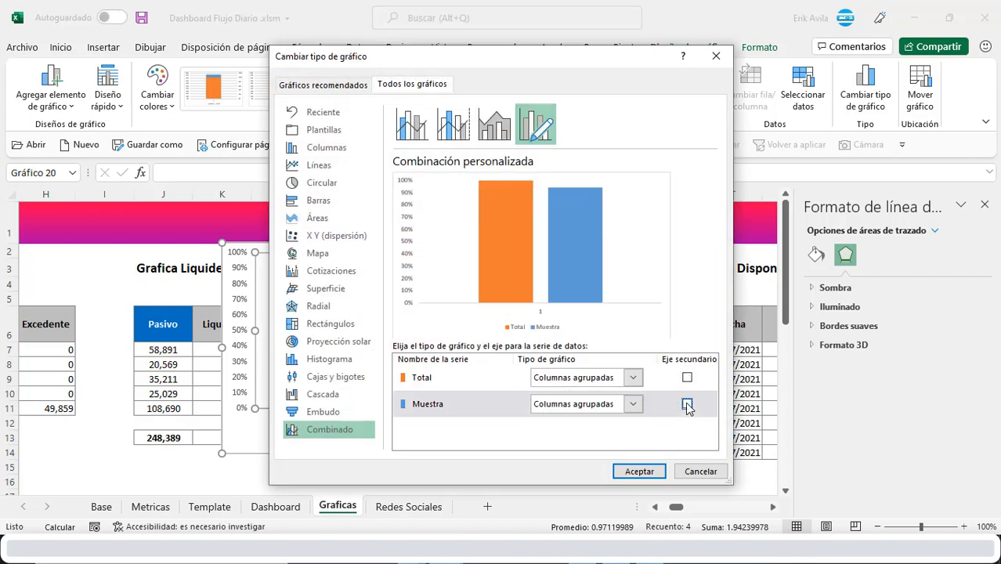
pyautogui.click(688, 406)
pyautogui.click(638, 472)
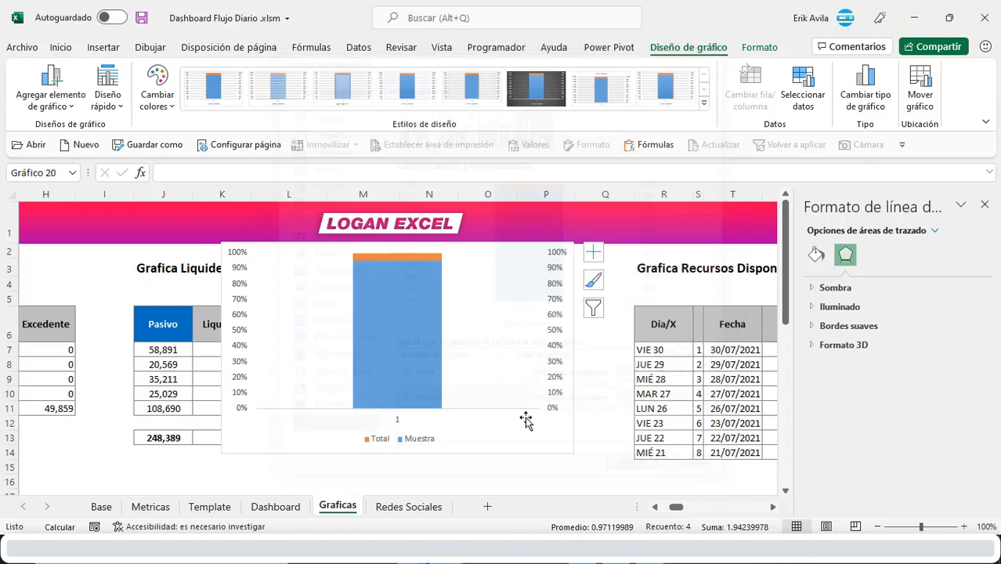
# Fill the Total column behind Muestra with light gray.
pyautogui.click(410, 255)
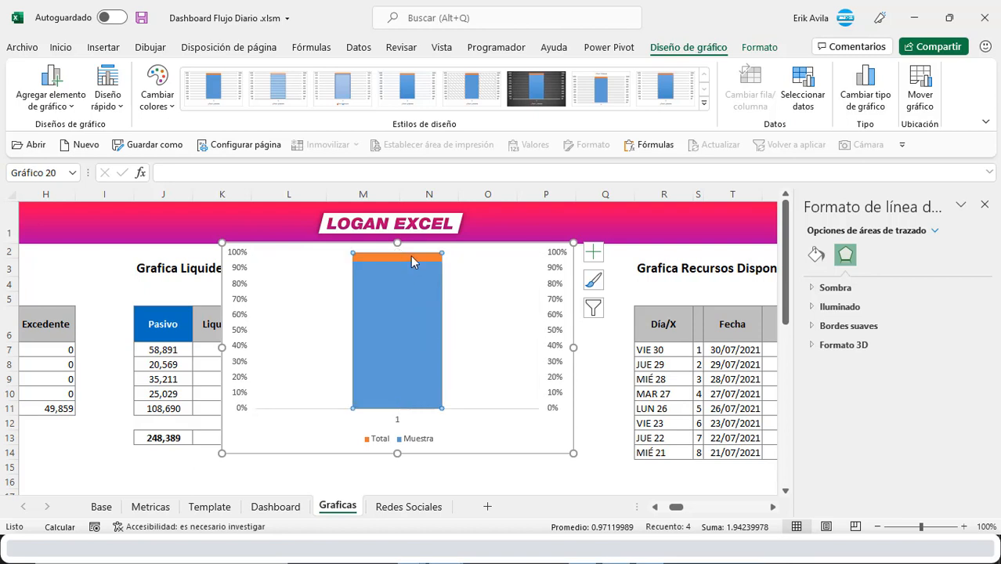
pyautogui.click(407, 329)
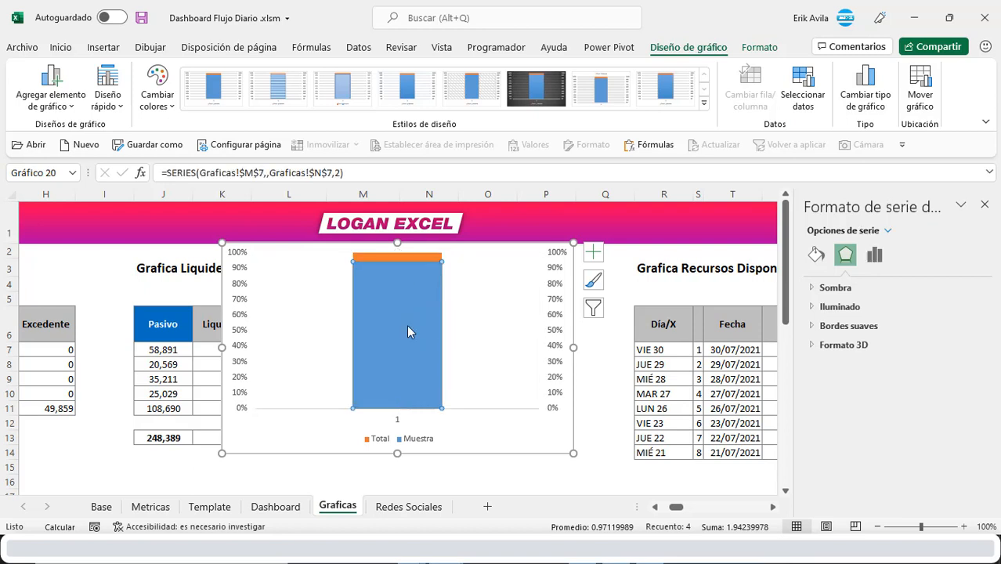
pyautogui.click(408, 257)
pyautogui.click(408, 255)
pyautogui.click(60, 47)
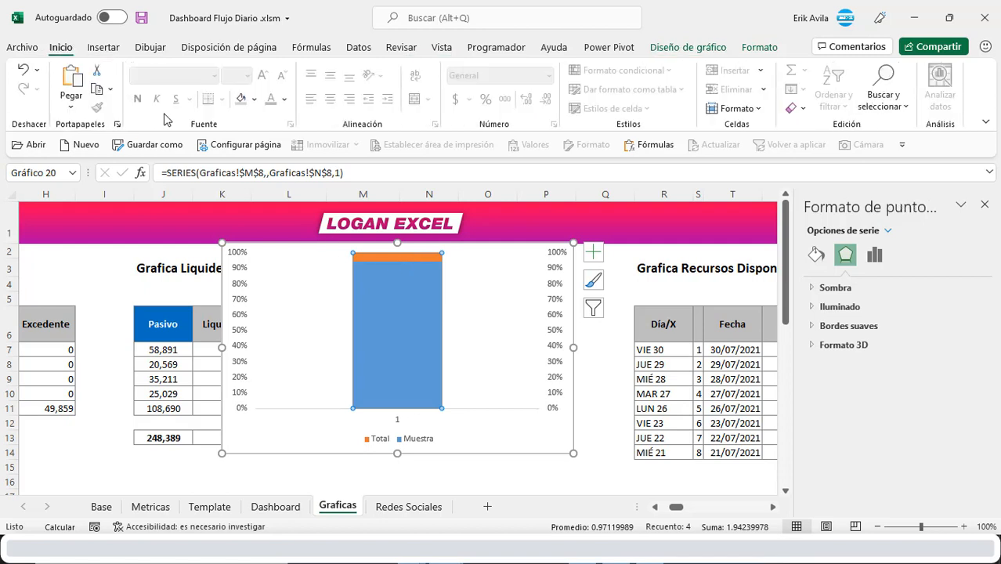
pyautogui.click(257, 99)
pyautogui.click(243, 181)
# Give the Muestra column a gradient fill running from red-pink to purple.
pyautogui.click(403, 334)
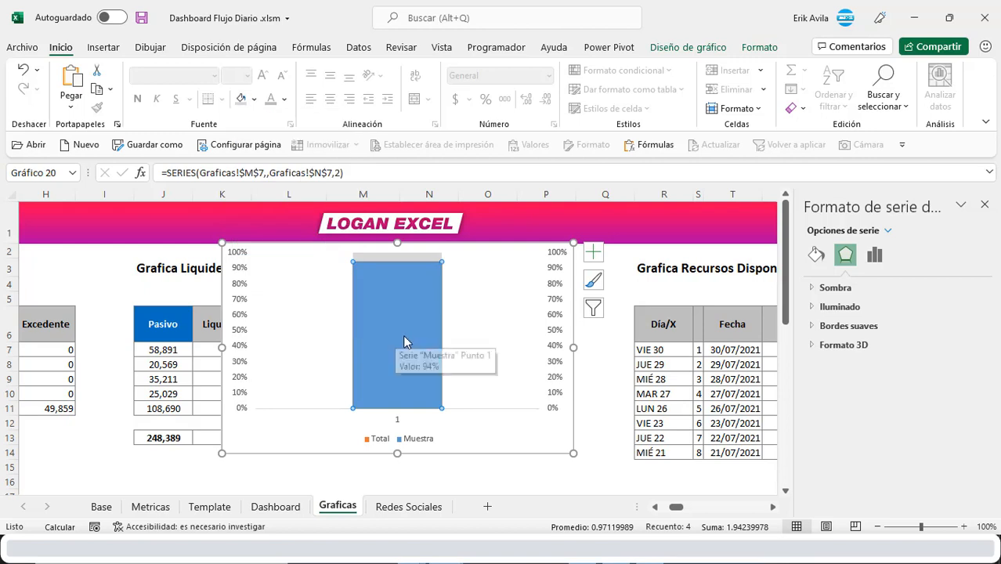
pyautogui.click(815, 254)
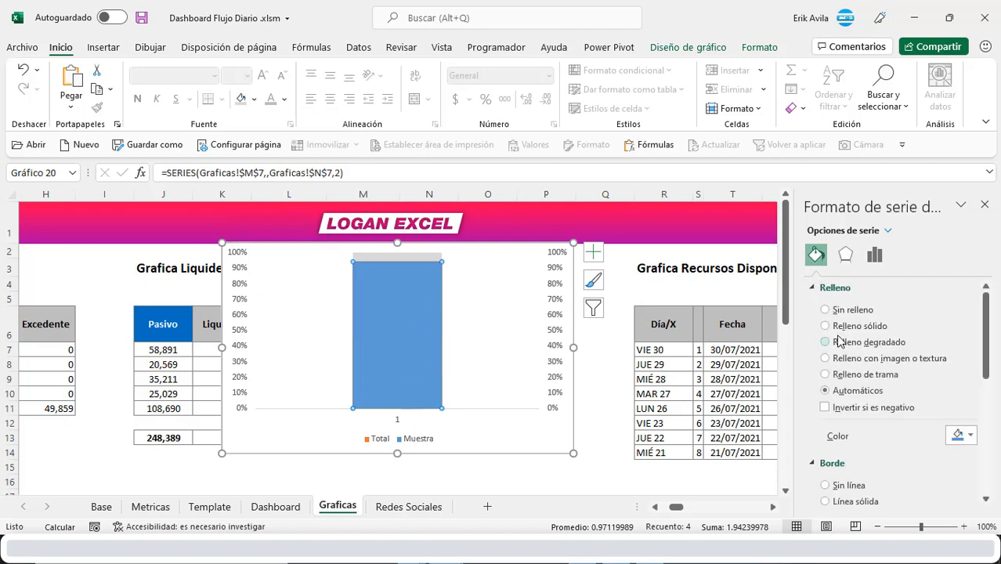
pyautogui.click(825, 343)
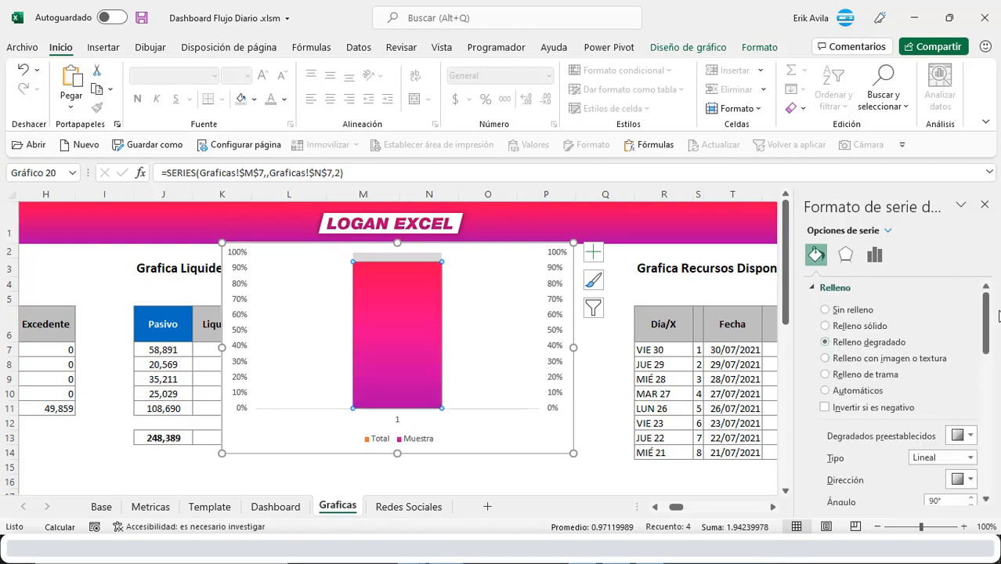
# Delete the proportion chart's legend, move the chart to the Dashboard sheet and make it smaller.
pyautogui.scroll(-3, 901, 352)
pyautogui.click(421, 441)
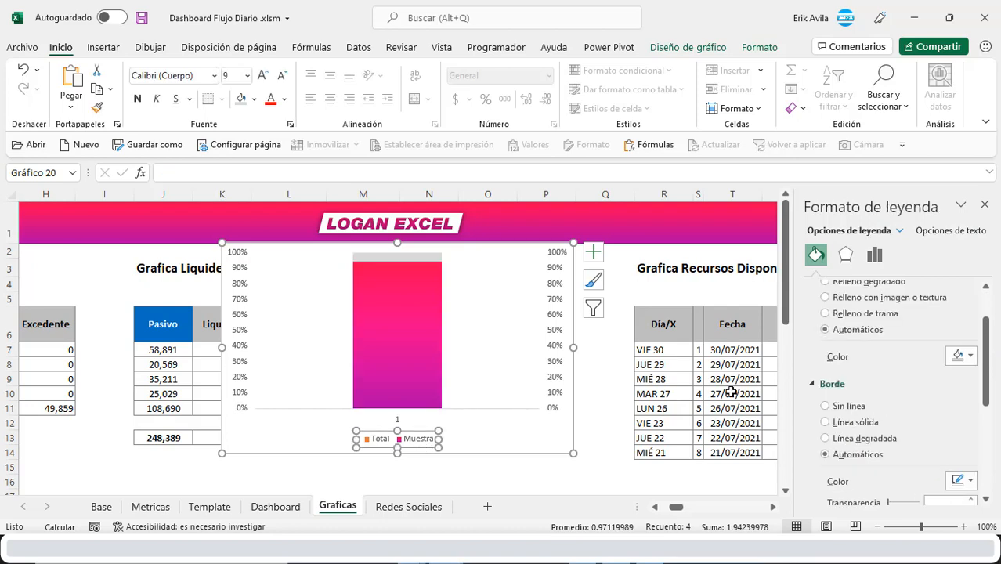
pyautogui.moveTo(561, 328); pyautogui.dragTo(313, 404)
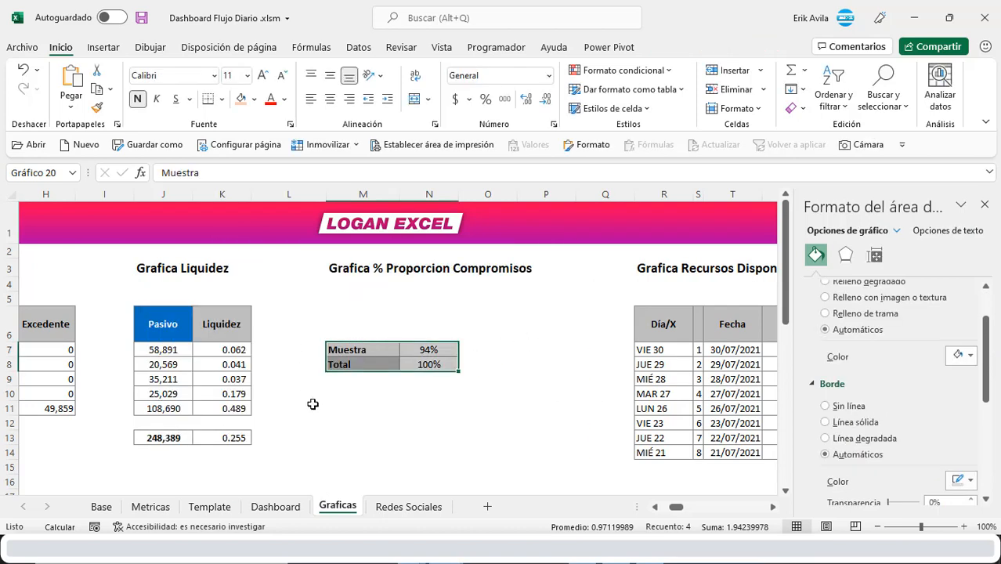
pyautogui.hotkey('ctrl', 'pageup')
pyautogui.hotkey('ctrl', 'v')
pyautogui.moveTo(179, 318); pyautogui.dragTo(186, 412)
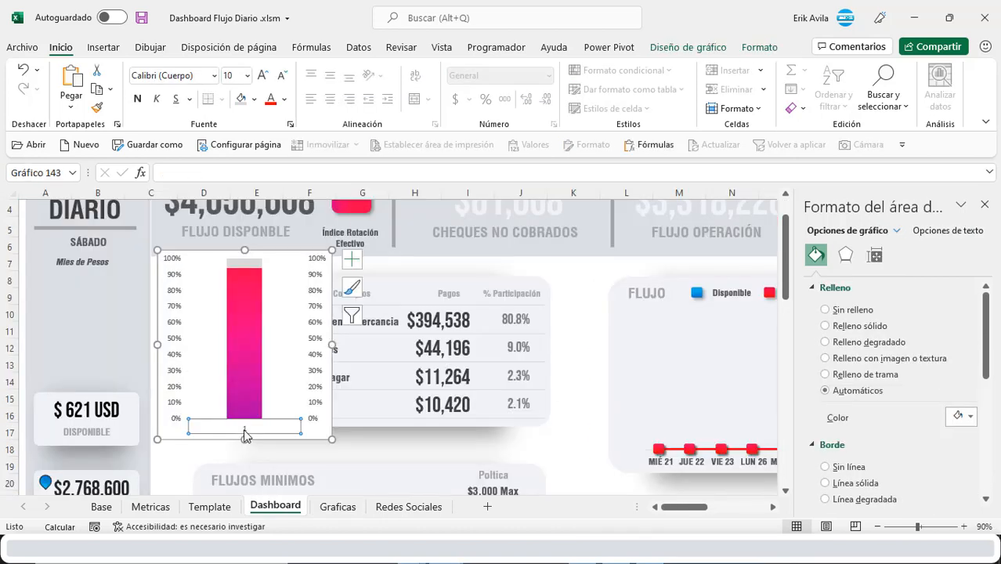
# Remove the category axis and the secondary percentage axis from the column chart, and narrow the chart.
pyautogui.click(311, 431)
pyautogui.click(279, 272)
pyautogui.scroll(1, 286, 279)
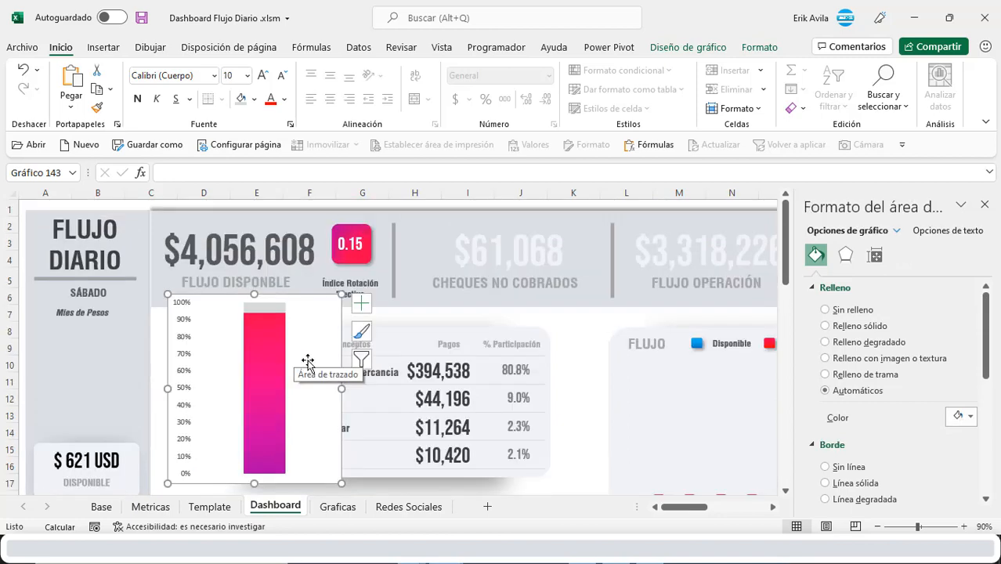
pyautogui.moveTo(342, 386); pyautogui.dragTo(319, 366)
# Remove the chart's fill and outline and fit it beside the concepts in the COMPROMISOS card, about 4.7 cm high and 3 cm wide.
pyautogui.click(759, 47)
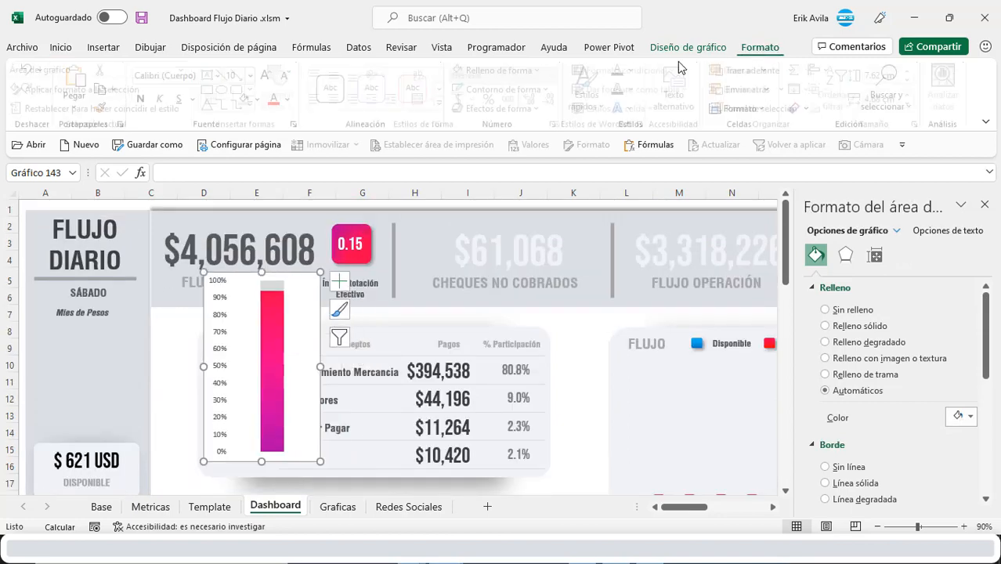
pyautogui.click(506, 70)
pyautogui.click(499, 295)
pyautogui.click(523, 89)
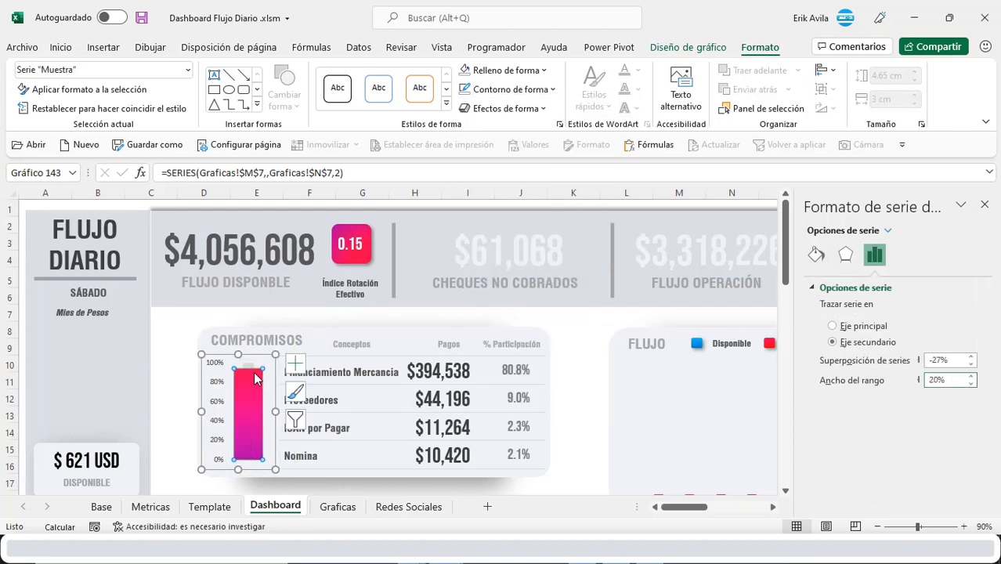
# Set the gap width of the Muestra and Total columns to 20%.
pyautogui.click(252, 364)
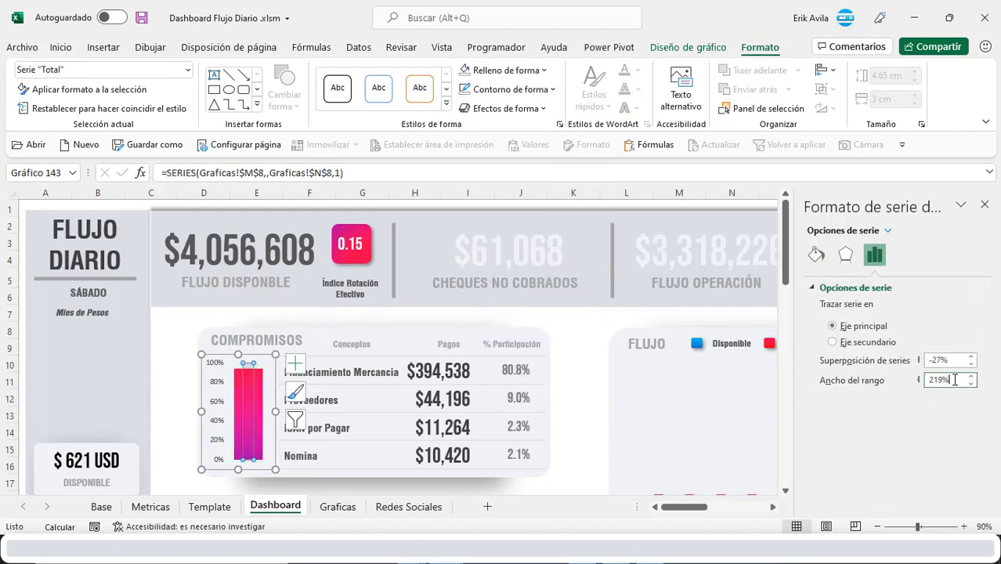
pyautogui.moveTo(955, 380); pyautogui.dragTo(878, 380)
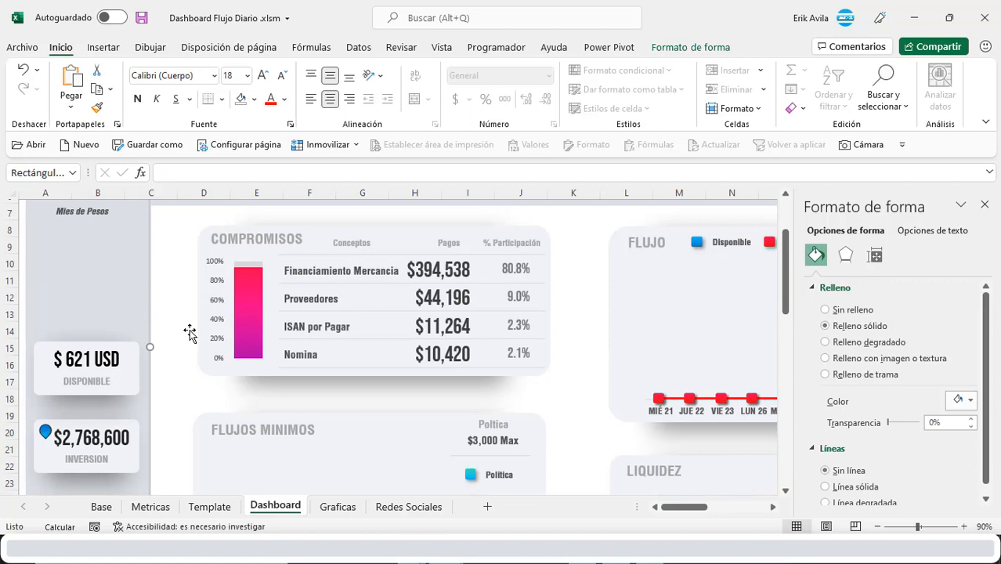
pyautogui.scroll(-6, 190, 333)
pyautogui.scroll(4, 189, 333)
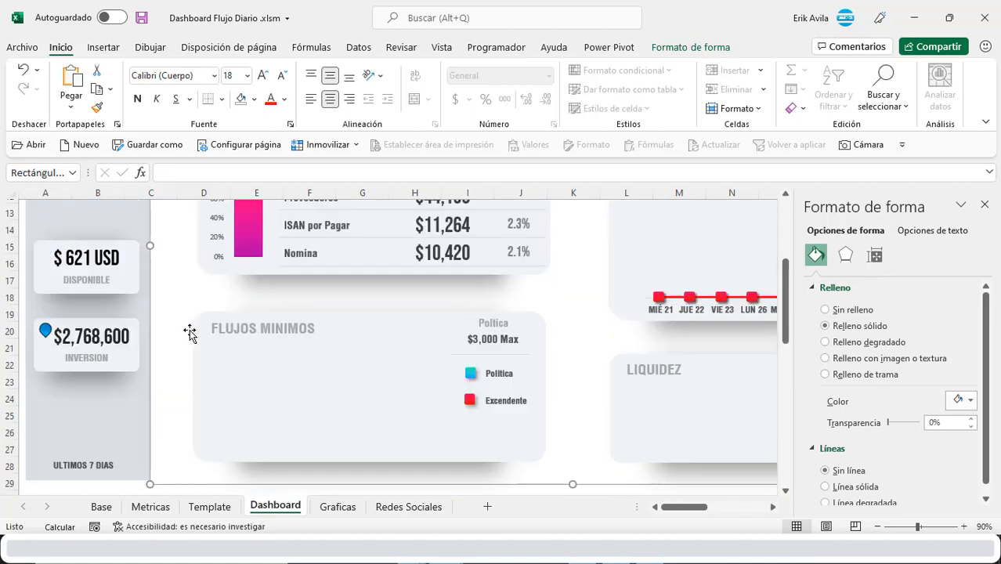
pyautogui.scroll(4, 189, 333)
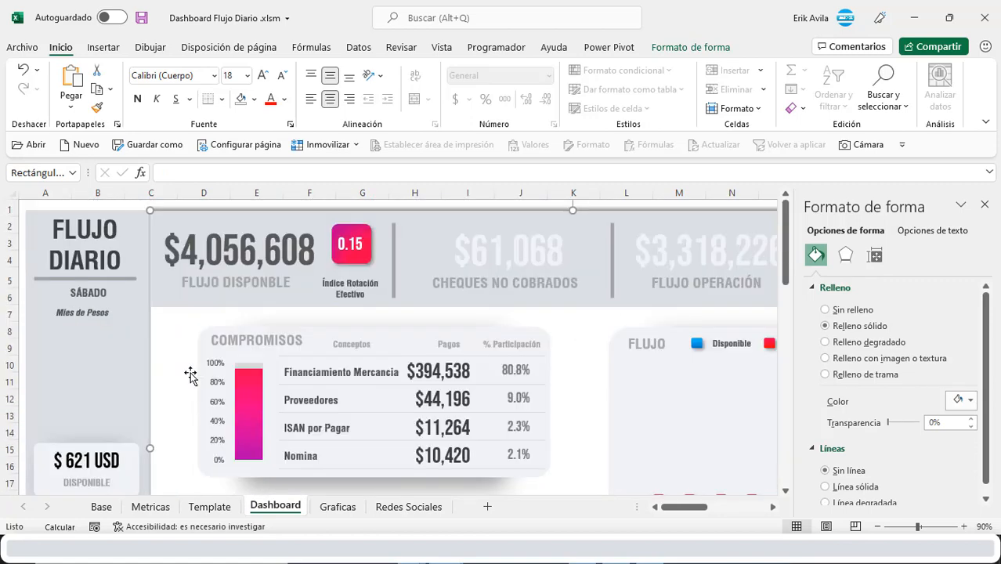
pyautogui.scroll(-5, 635, 273)
pyautogui.scroll(1, 640, 281)
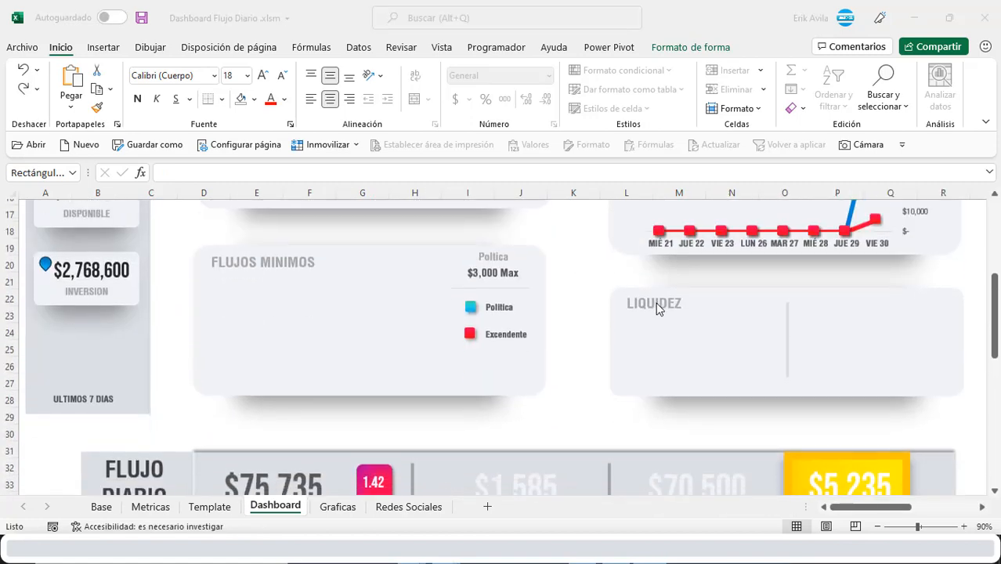
pyautogui.scroll(1, 658, 309)
# Insert a clustered column chart from the Día (U6:U13) and Liquidez (Z6:Z13) columns on the Graficas sheet.
pyautogui.click(342, 510)
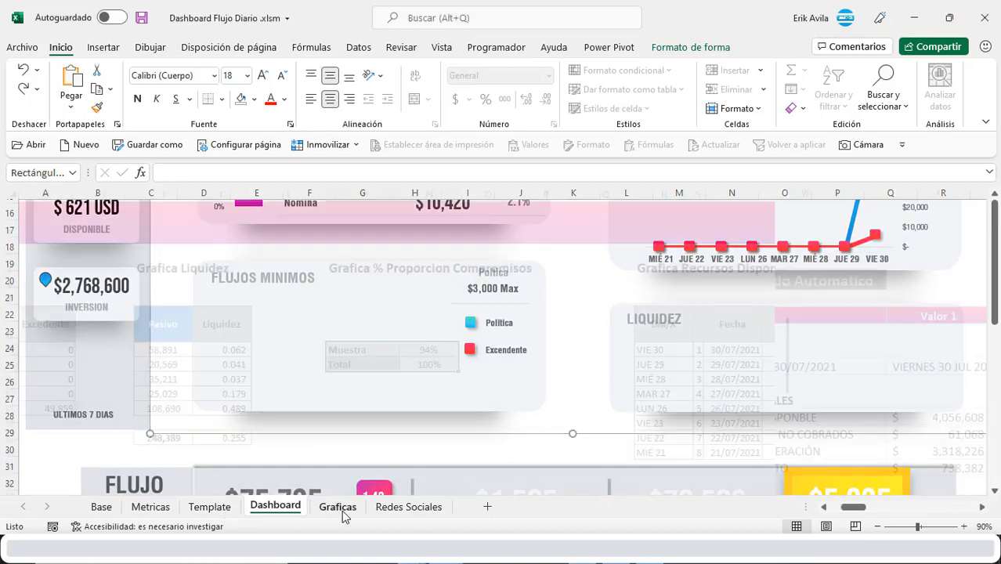
pyautogui.hscroll(3, 567, 336)
pyautogui.click(412, 349)
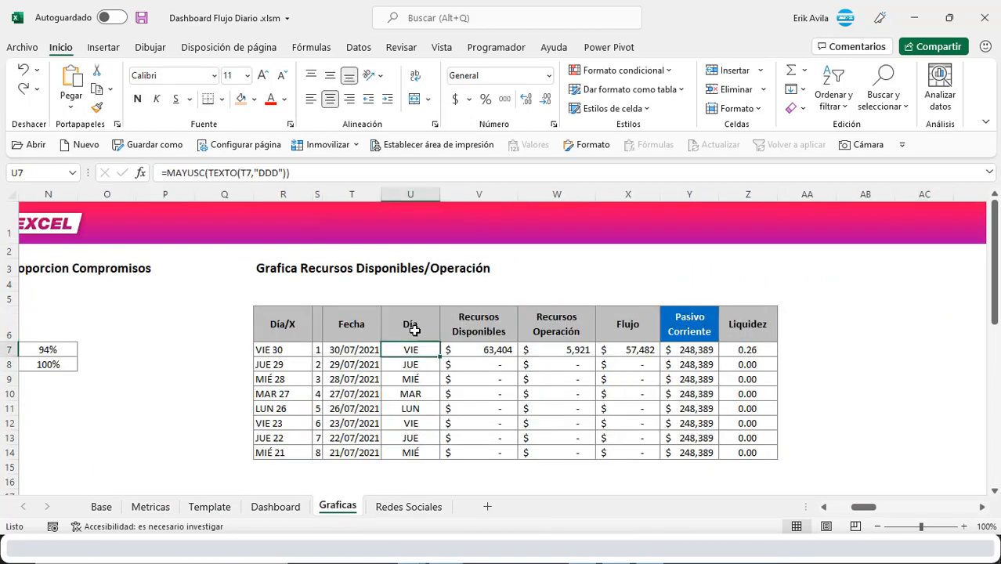
pyautogui.click(414, 329)
pyautogui.moveTo(414, 329); pyautogui.dragTo(421, 437)
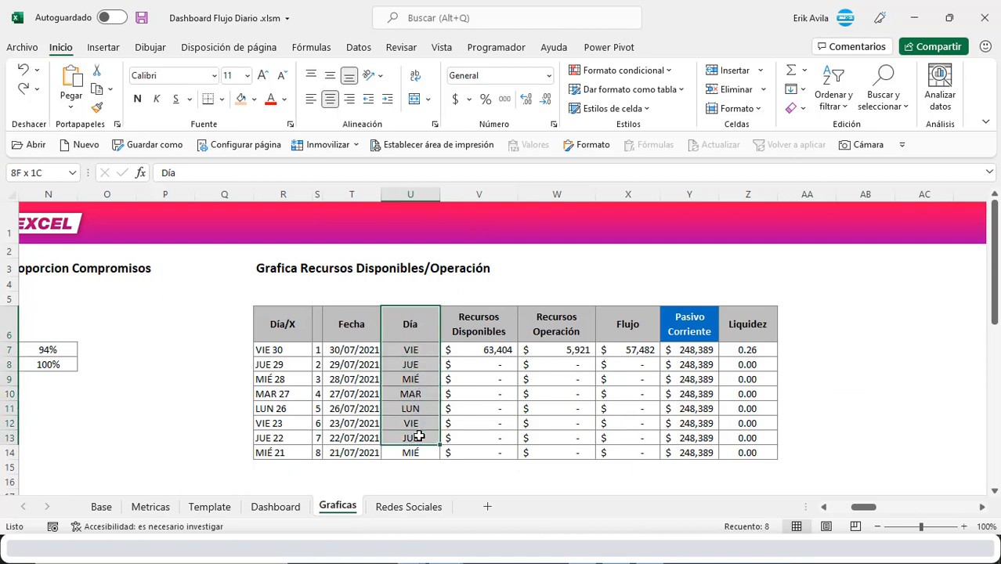
pyautogui.moveTo(729, 322); pyautogui.dragTo(743, 435)
pyautogui.click(103, 47)
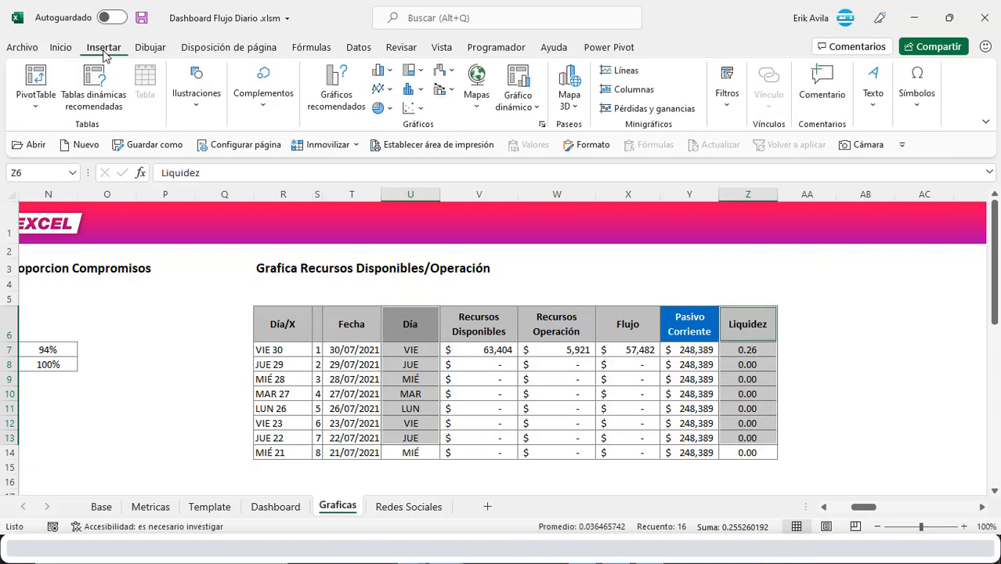
pyautogui.click(355, 79)
pyautogui.press('Return')
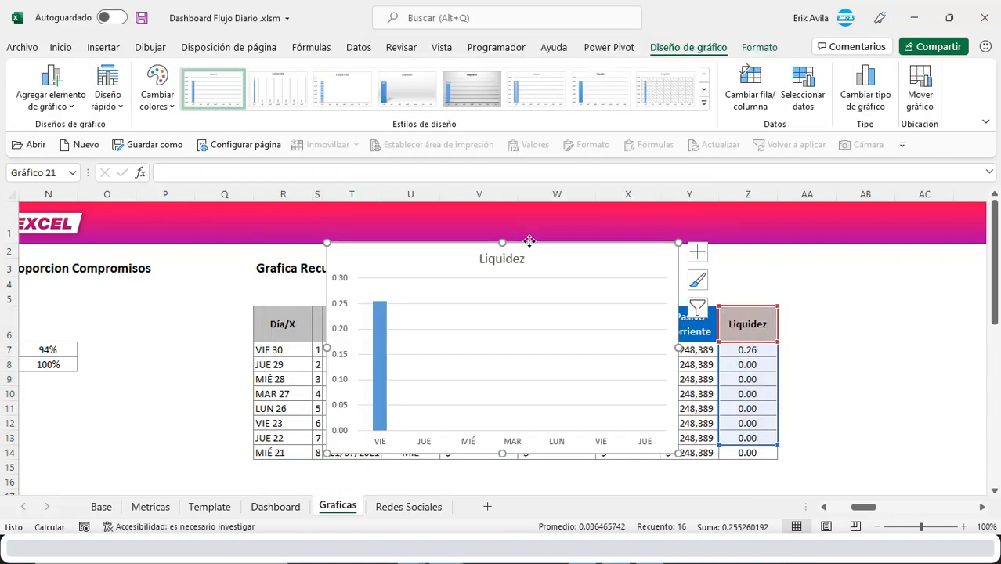
# Move the Liquidez column chart from the Graficas sheet to the Dashboard sheet.
pyautogui.hotkey('ctrl', 'x')
pyautogui.click(276, 507)
pyautogui.click(586, 444)
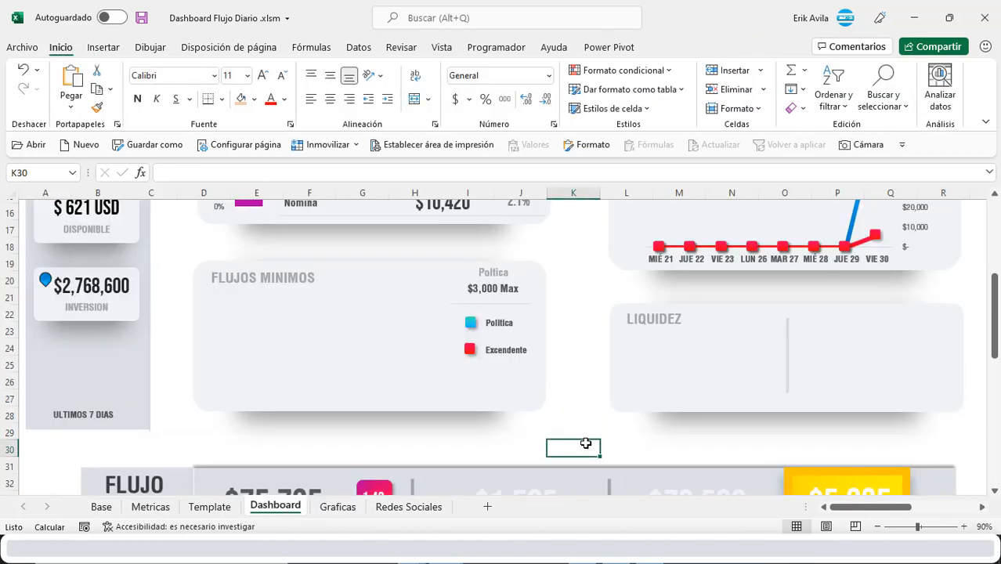
pyautogui.hotkey('ctrl', 'v')
# Delete the Liquidez chart's title, vertical axis and gridlines.
pyautogui.click(642, 308)
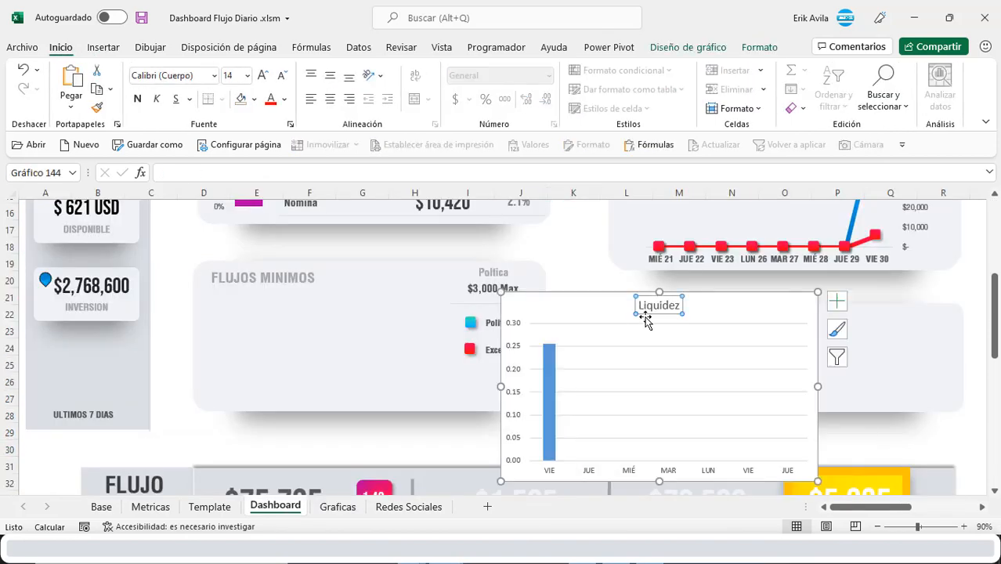
pyautogui.press('Delete')
pyautogui.click(517, 333)
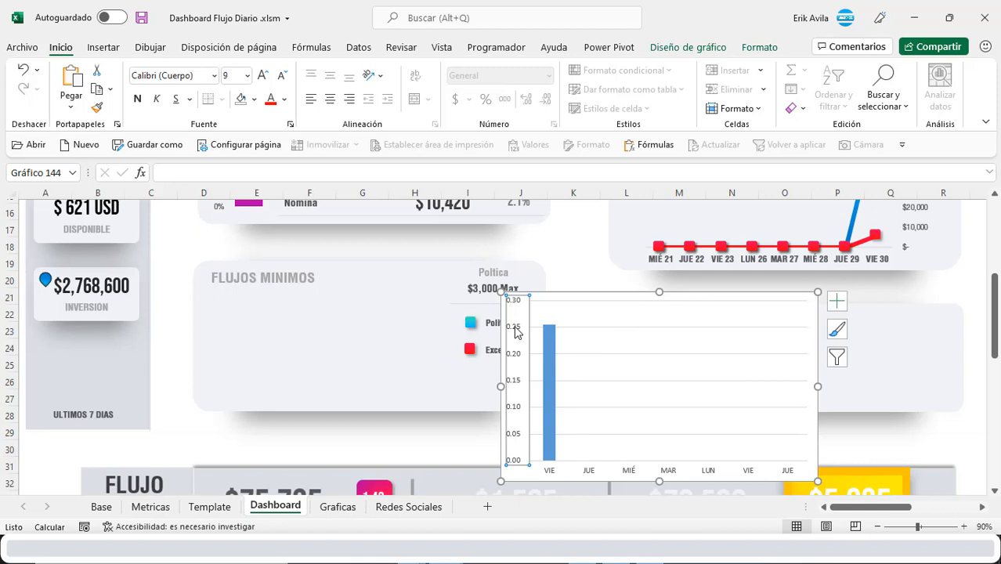
pyautogui.press('Delete')
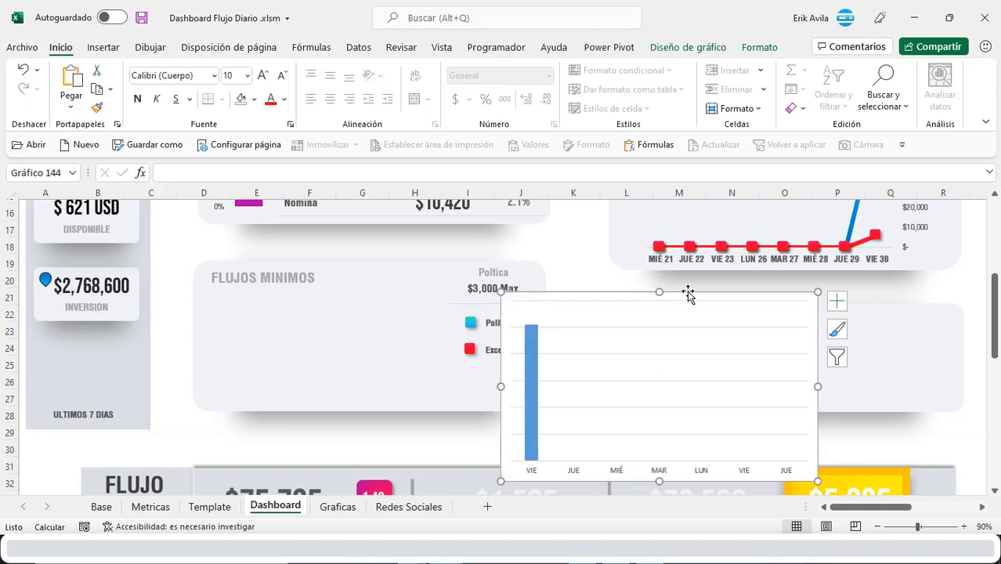
pyautogui.moveTo(688, 293); pyautogui.dragTo(518, 287)
pyautogui.click(445, 353)
pyautogui.press('Delete')
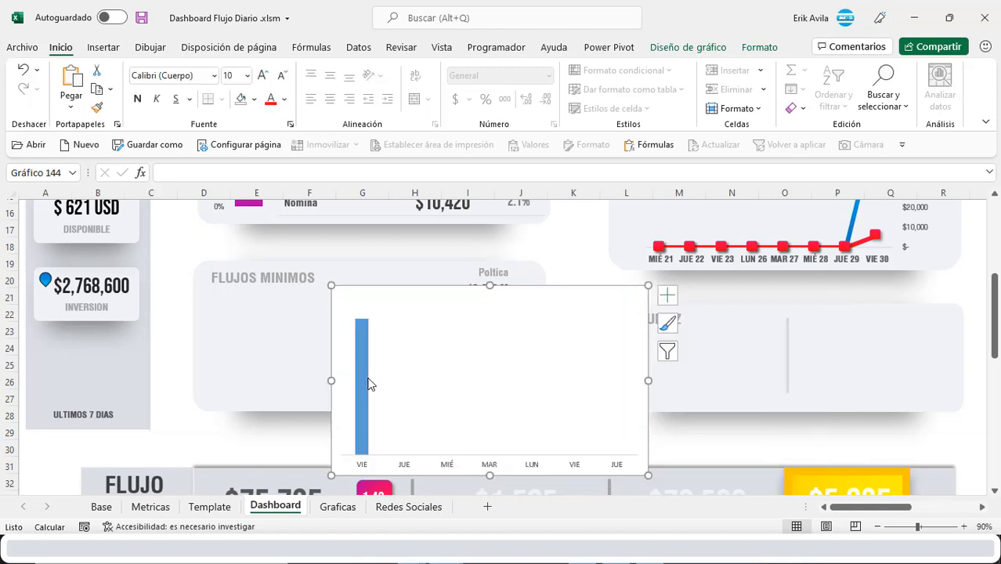
# Remove the Liquidez chart's fill and outline and fit it in the LIQUIDEZ card, about 3.4 cm high and 6.7 cm wide.
pyautogui.click(370, 384)
pyautogui.click(435, 316)
pyautogui.click(760, 47)
pyautogui.click(519, 70)
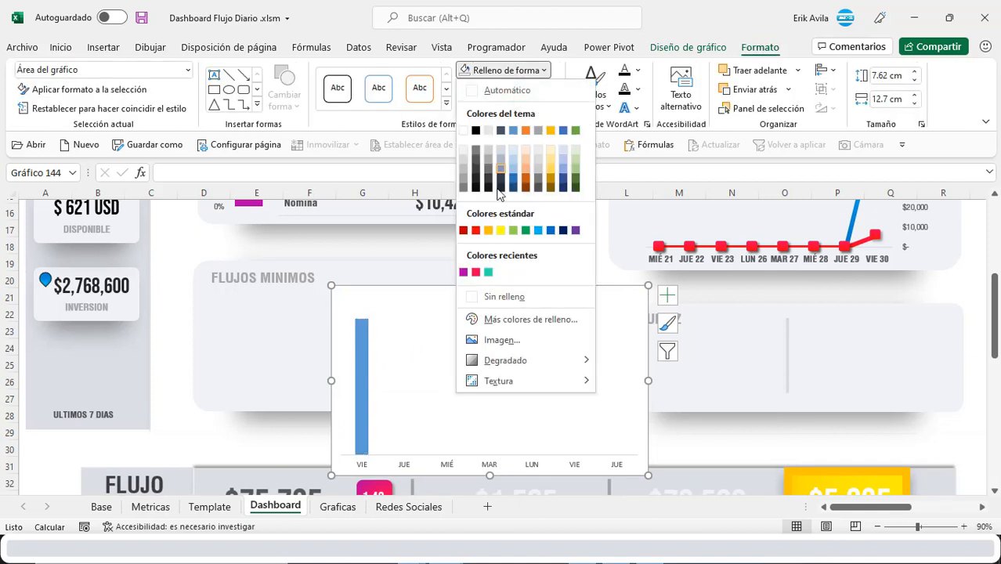
pyautogui.click(507, 297)
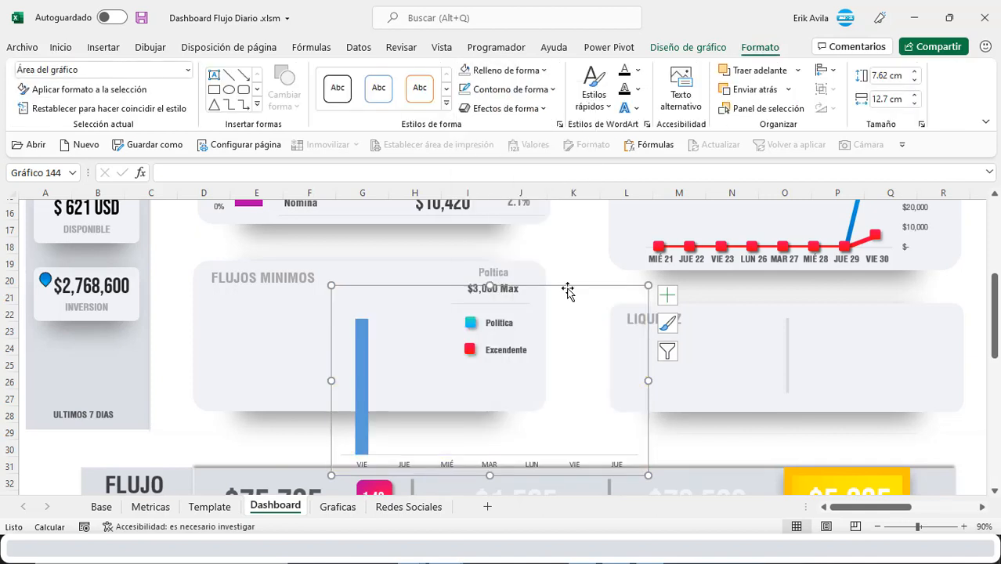
pyautogui.click(509, 88)
pyautogui.click(496, 313)
pyautogui.moveTo(607, 298); pyautogui.dragTo(675, 351)
pyautogui.moveTo(603, 354); pyautogui.dragTo(729, 327)
# Set the Liquidez series' gap width to 20%.
pyautogui.doubleClick(637, 364)
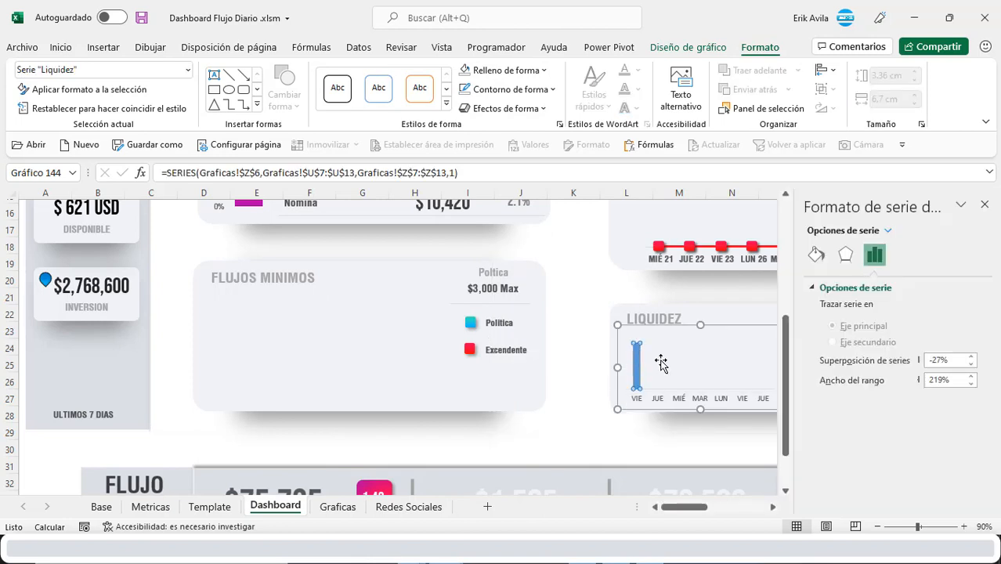
pyautogui.moveTo(944, 379); pyautogui.dragTo(921, 381)
pyautogui.write('20')
pyautogui.press('Return')
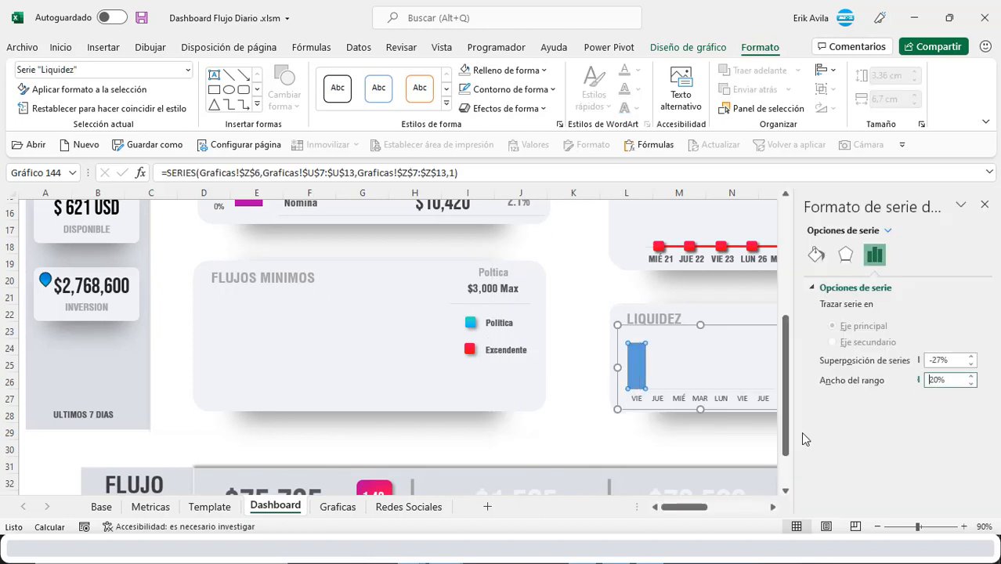
pyautogui.hscroll(3, 776, 439)
# Give the Liquidez columns a gradient fill running from turquoise to light blue.
pyautogui.click(816, 255)
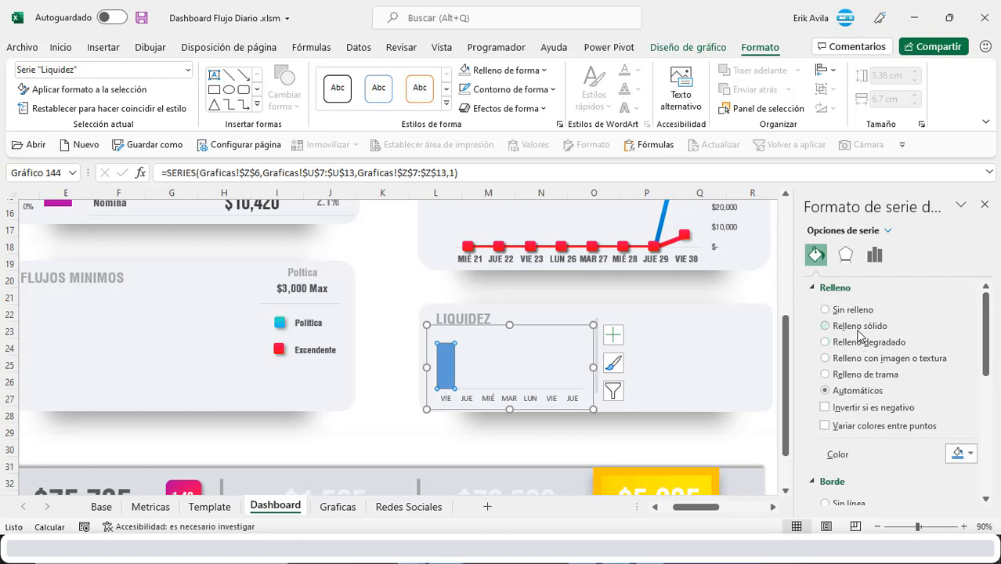
pyautogui.click(859, 340)
pyautogui.scroll(-5, 862, 345)
pyautogui.click(970, 387)
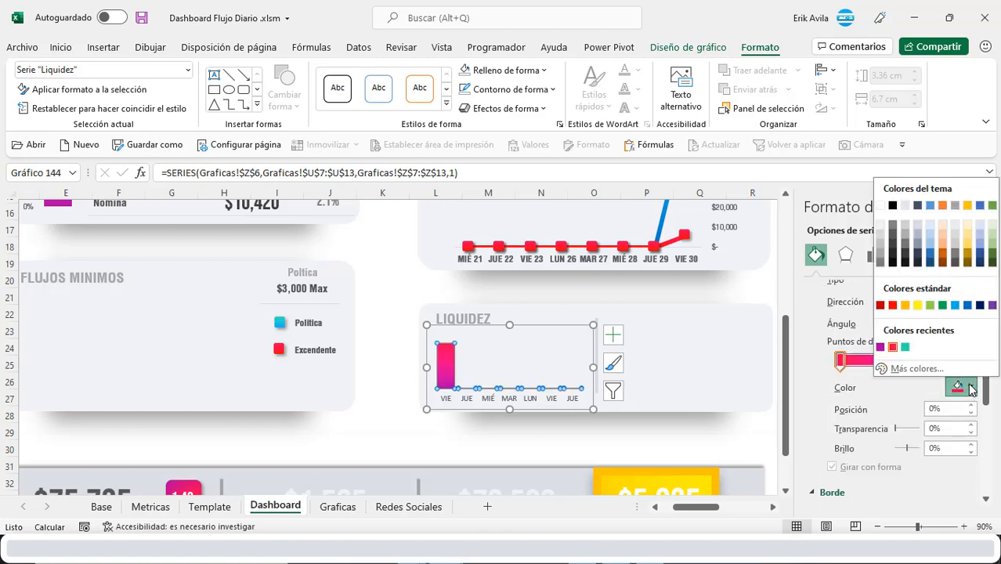
pyautogui.click(959, 306)
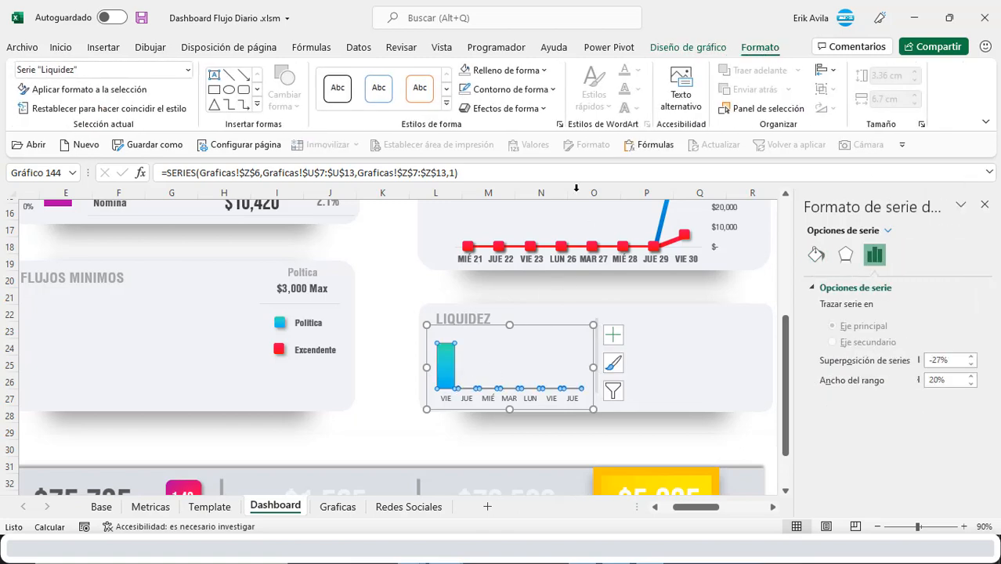
pyautogui.click(502, 108)
pyautogui.moveTo(519, 174)
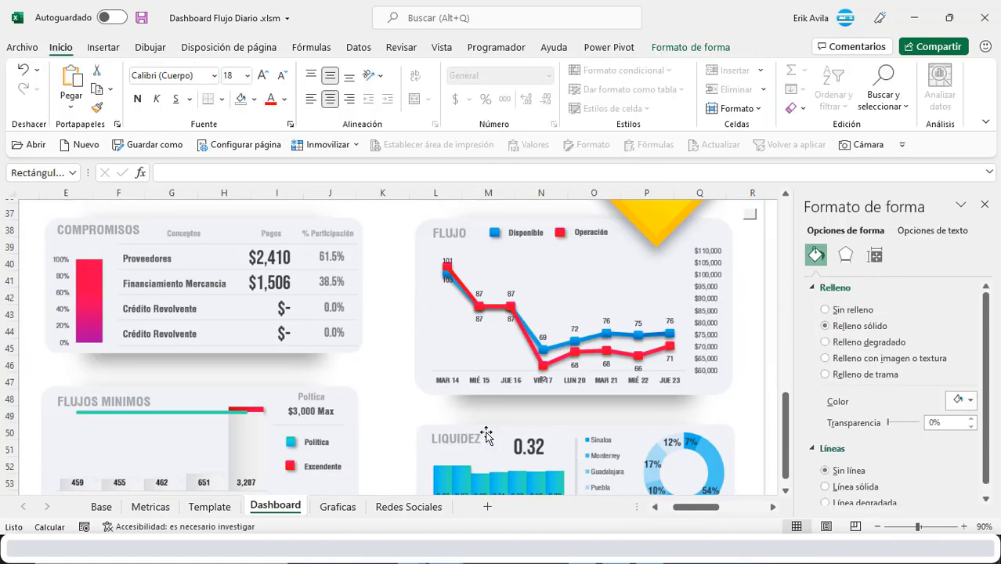
# Add data labels to the Liquidez columns and position them at the inside base.
pyautogui.scroll(-3, 486, 435)
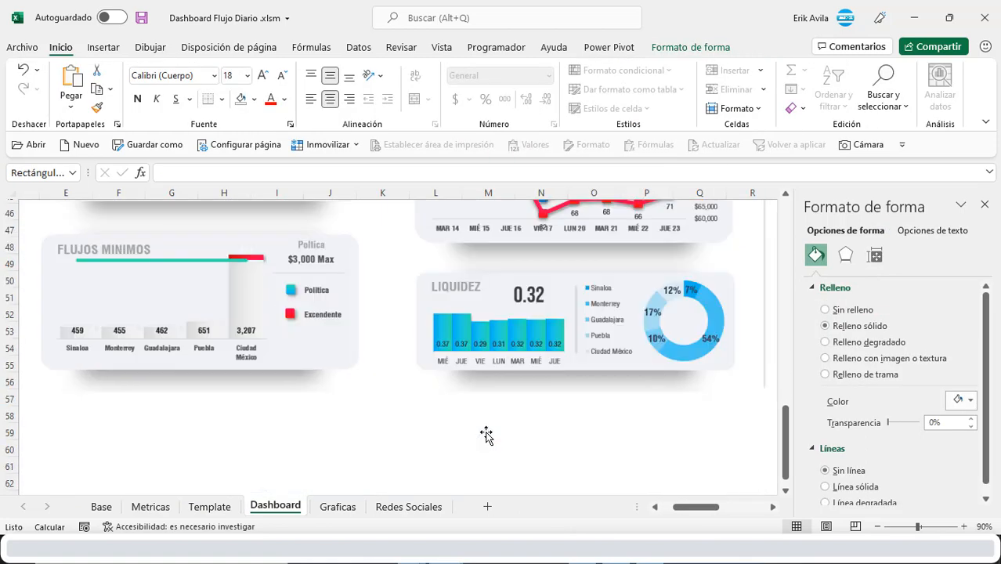
pyautogui.scroll(1, 486, 436)
pyautogui.scroll(13, 487, 408)
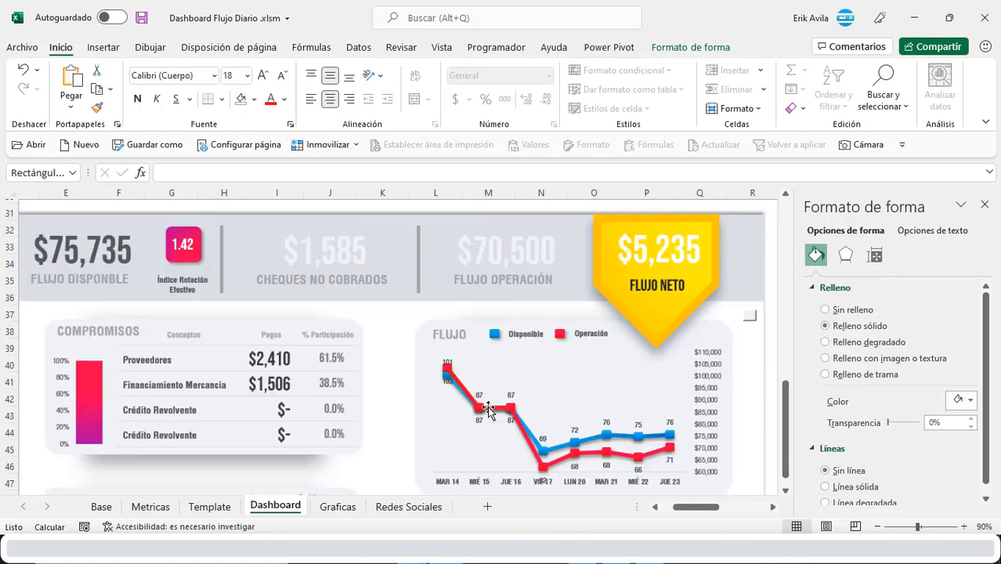
pyautogui.scroll(-4, 487, 408)
pyautogui.click(458, 416)
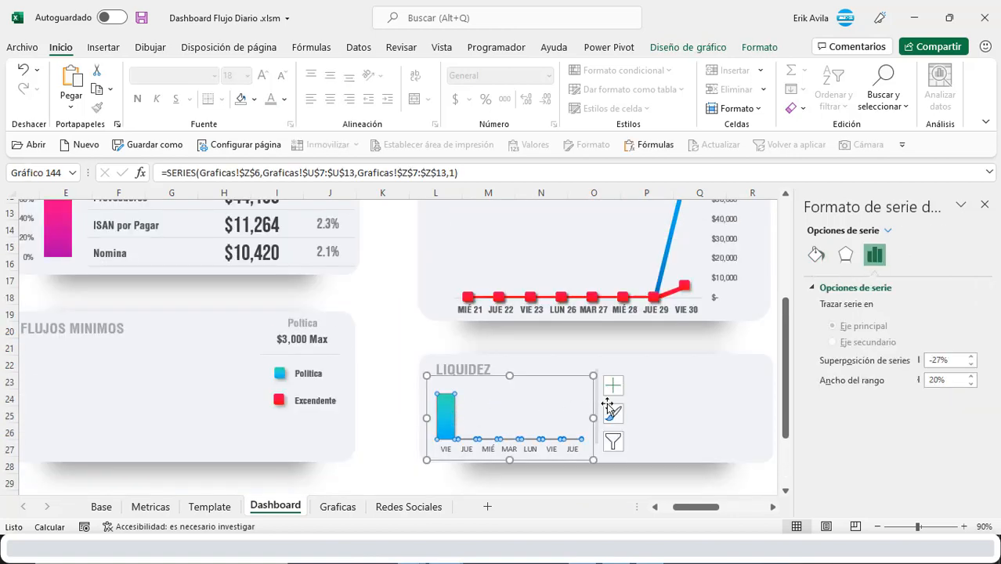
pyautogui.click(613, 413)
pyautogui.click(721, 376)
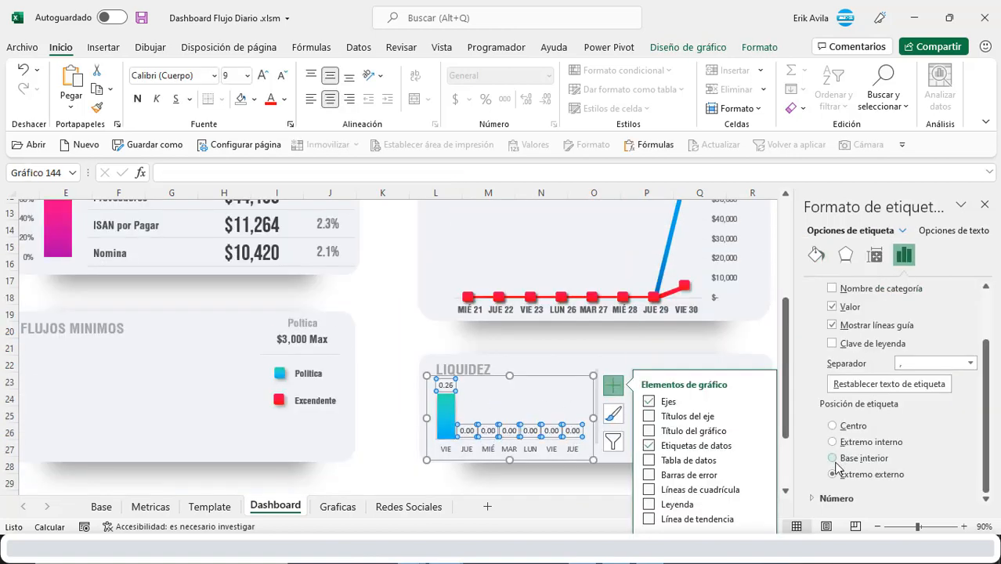
pyautogui.click(834, 459)
# Apply the Helvetica LT Std Cond font to the Liquidez column chart's data labels and category axis, and make the data labels bold.
pyautogui.click(580, 310)
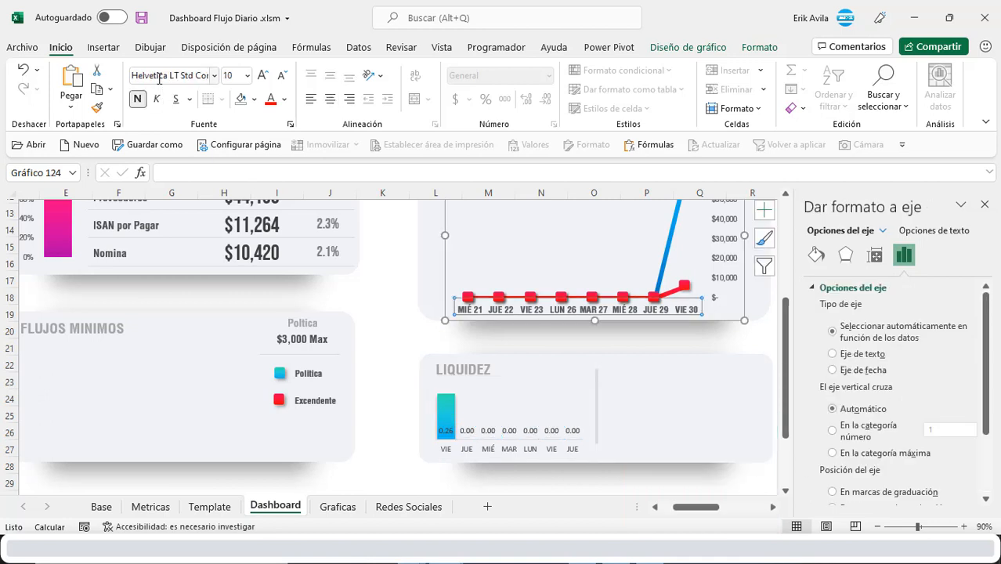
pyautogui.click(159, 76)
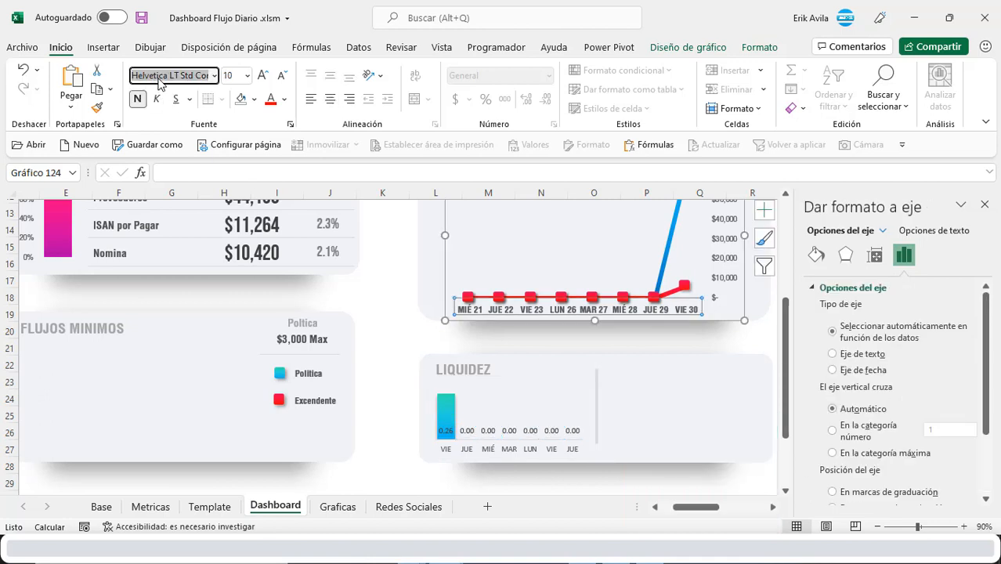
pyautogui.click(478, 432)
pyautogui.click(386, 421)
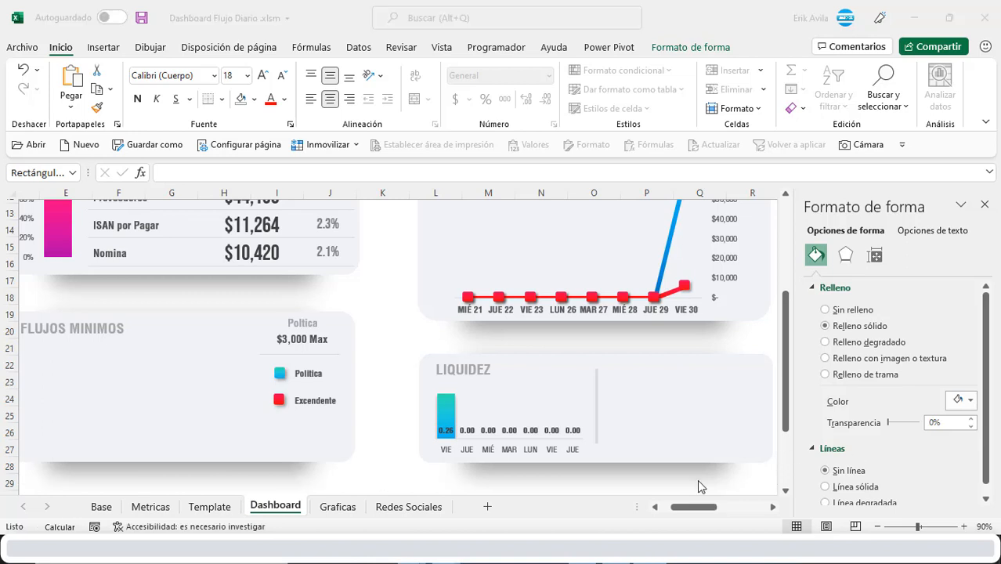
pyautogui.scroll(-1, 625, 423)
pyautogui.scroll(1, 606, 390)
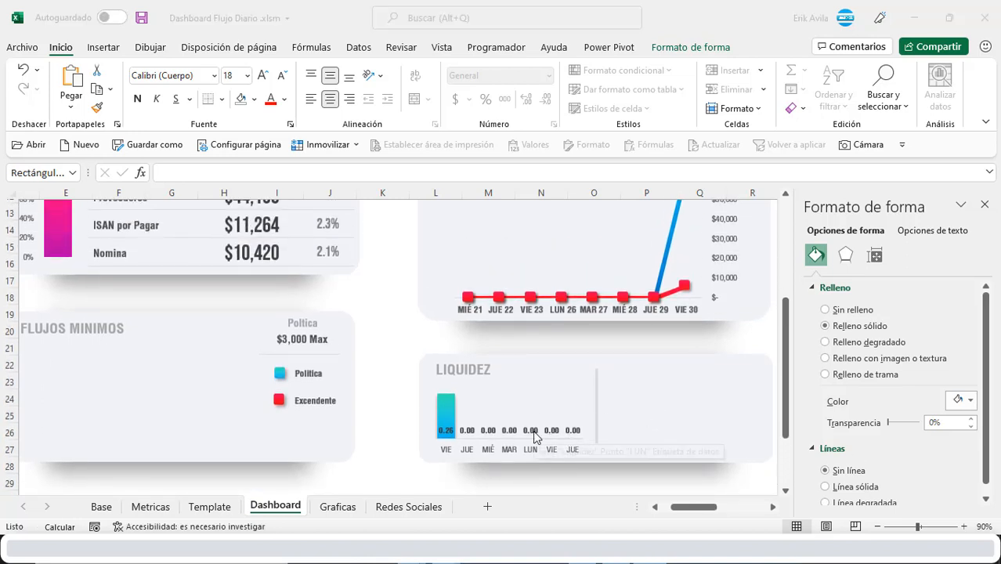
# Insert a doughnut chart on the Graficas sheet from the Sucursal (B6:B11) and Liquidez (K6:K11) columns.
pyautogui.click(337, 507)
pyautogui.click(180, 380)
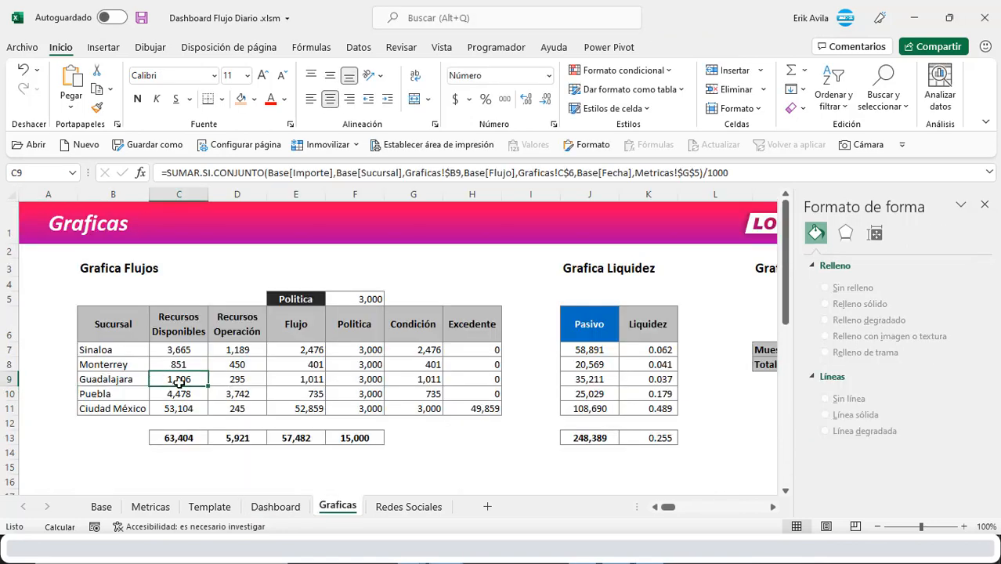
pyautogui.click(366, 367)
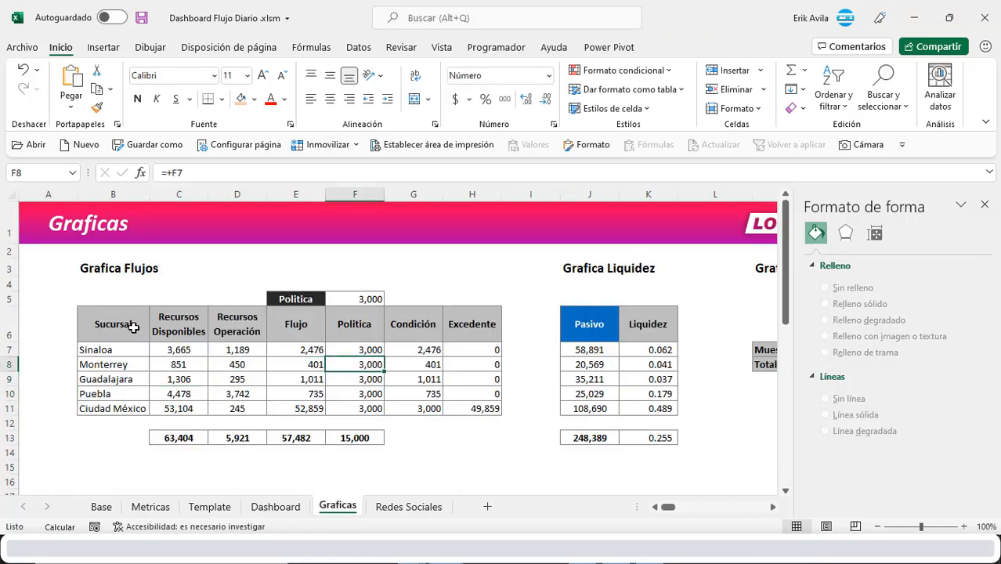
pyautogui.moveTo(133, 328); pyautogui.dragTo(122, 409)
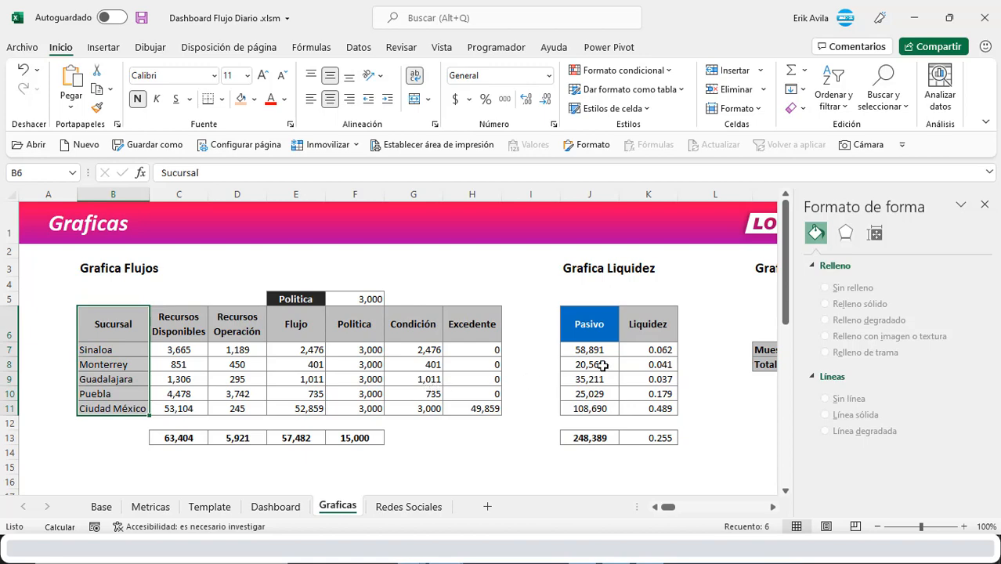
pyautogui.moveTo(646, 332); pyautogui.dragTo(651, 407)
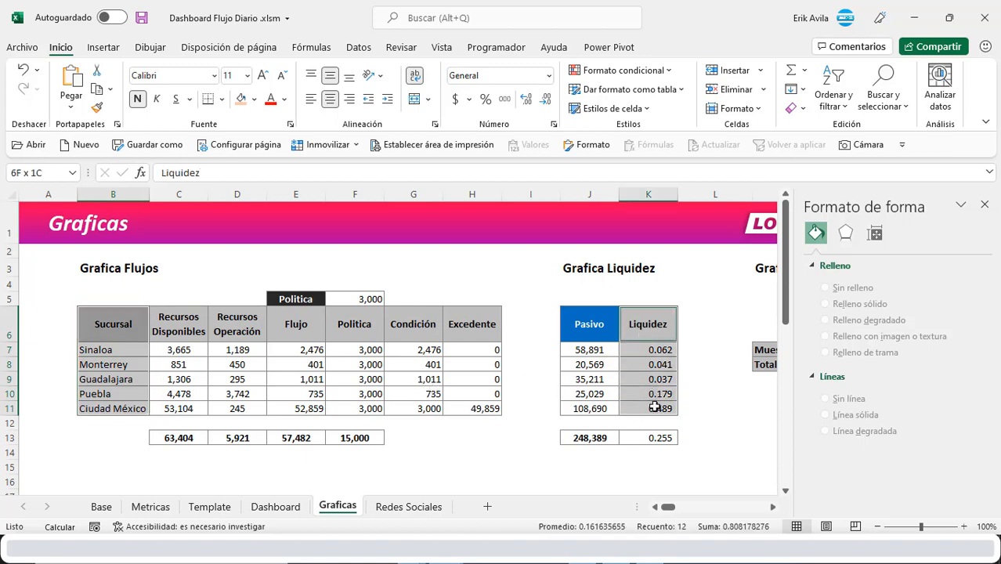
pyautogui.click(103, 47)
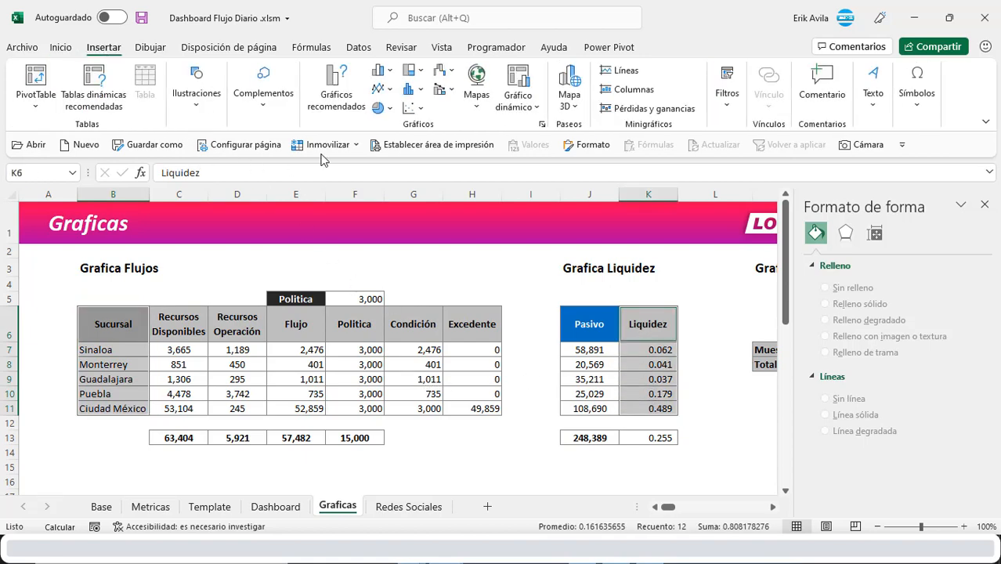
pyautogui.click(389, 104)
pyautogui.click(390, 278)
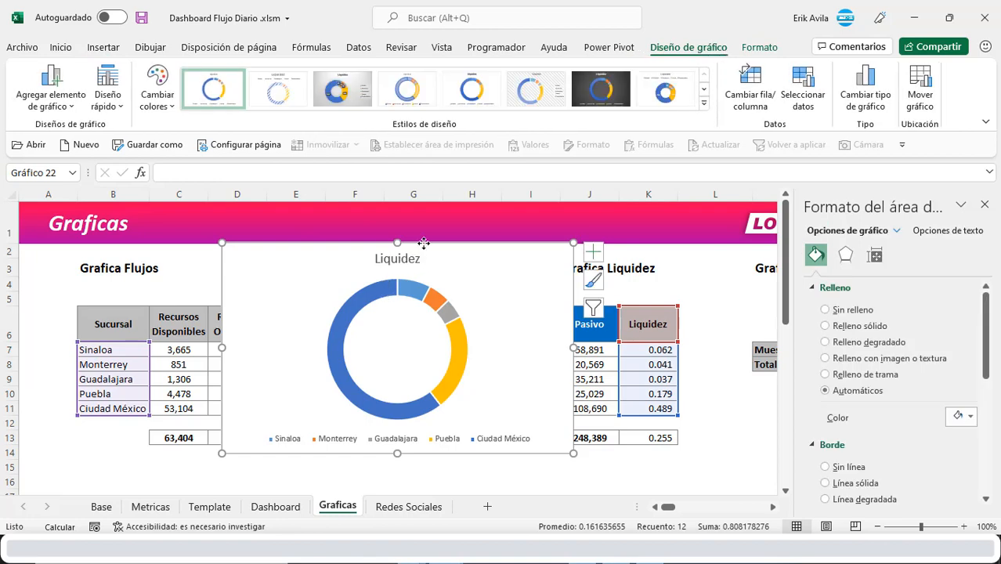
# Move the Liquidez doughnut chart from the Graficas sheet to the Dashboard sheet, placing it over the LIQUIDEZ card.
pyautogui.hotkey('ctrl', 'x')
pyautogui.click(288, 509)
pyautogui.hotkey('ctrl', 'v')
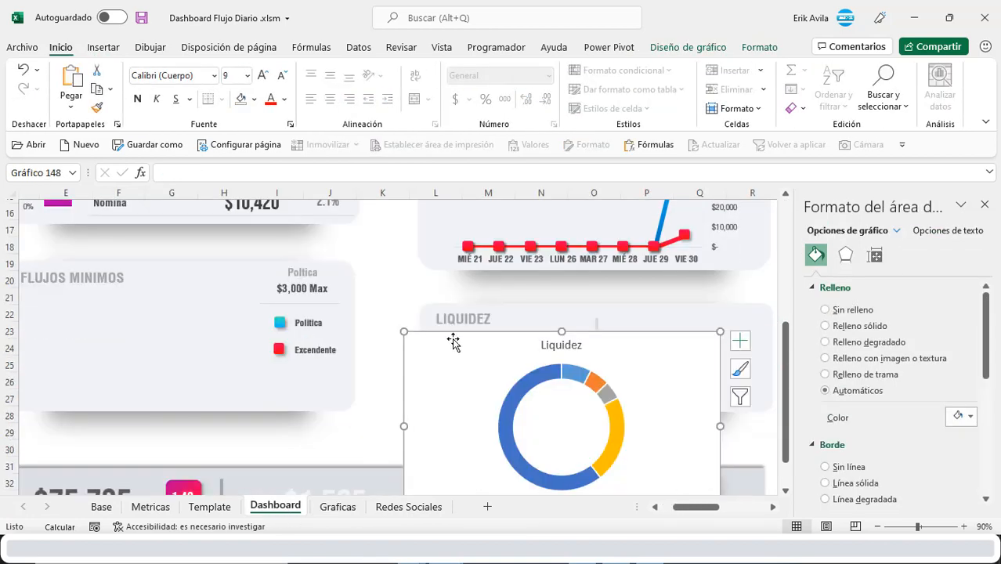
pyautogui.moveTo(446, 339); pyautogui.dragTo(469, 311)
# Remove the doughnut chart's background fill and outline.
pyautogui.click(760, 47)
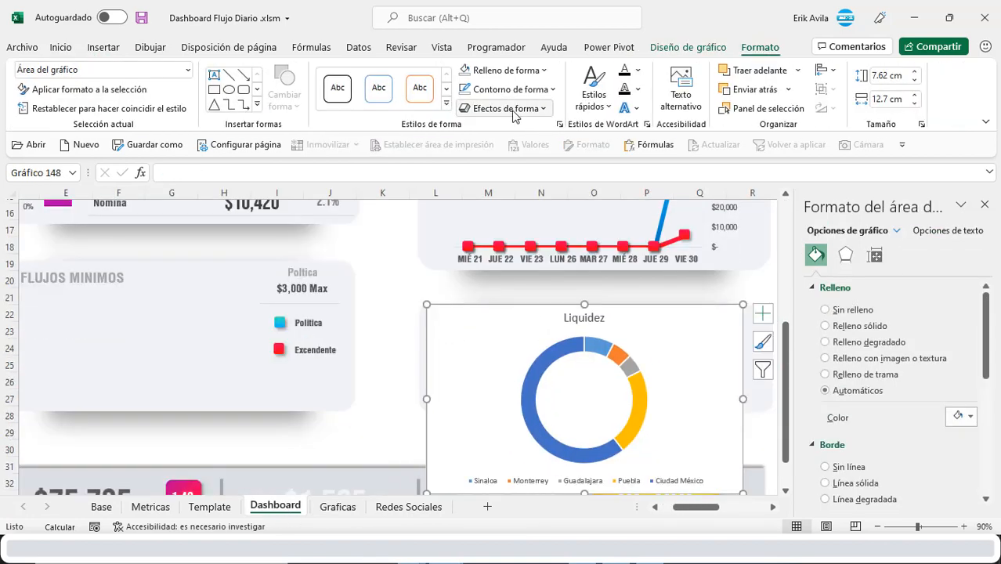
pyautogui.click(501, 70)
pyautogui.click(503, 293)
pyautogui.click(507, 88)
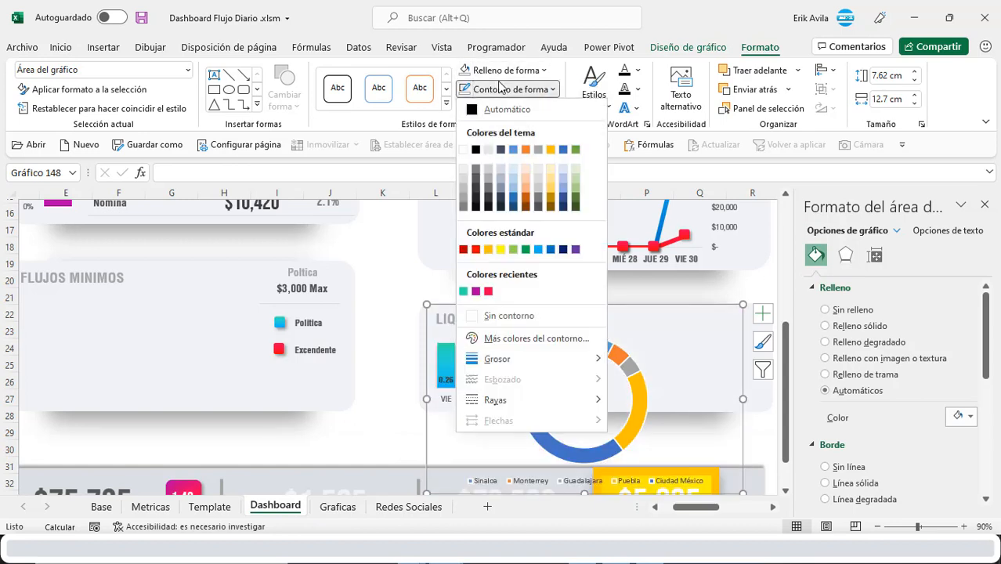
pyautogui.click(503, 316)
# Delete the doughnut chart's title and shrink it to about 5.6 cm by 8.1 cm beside the card's column chart.
pyautogui.click(571, 321)
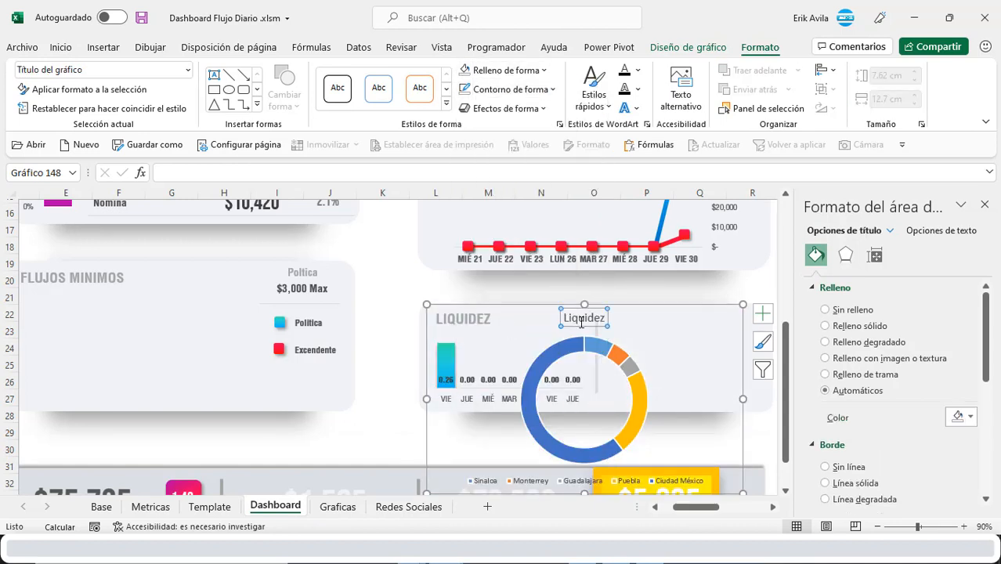
pyautogui.press('Delete')
pyautogui.moveTo(427, 304); pyautogui.dragTo(519, 352)
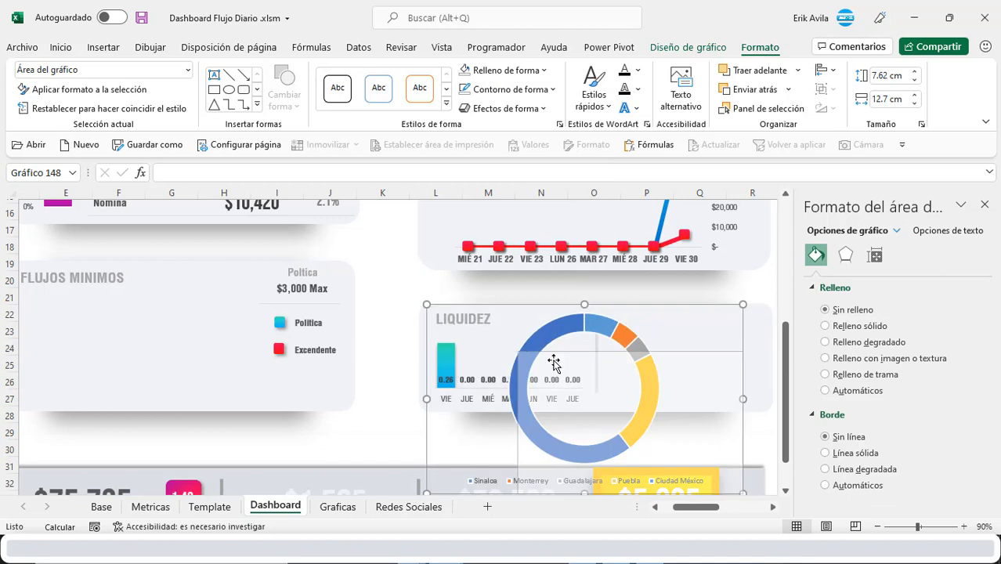
pyautogui.moveTo(675, 351); pyautogui.dragTo(757, 302)
# Place the doughnut chart's legend to the left of the ring.
pyautogui.click(652, 425)
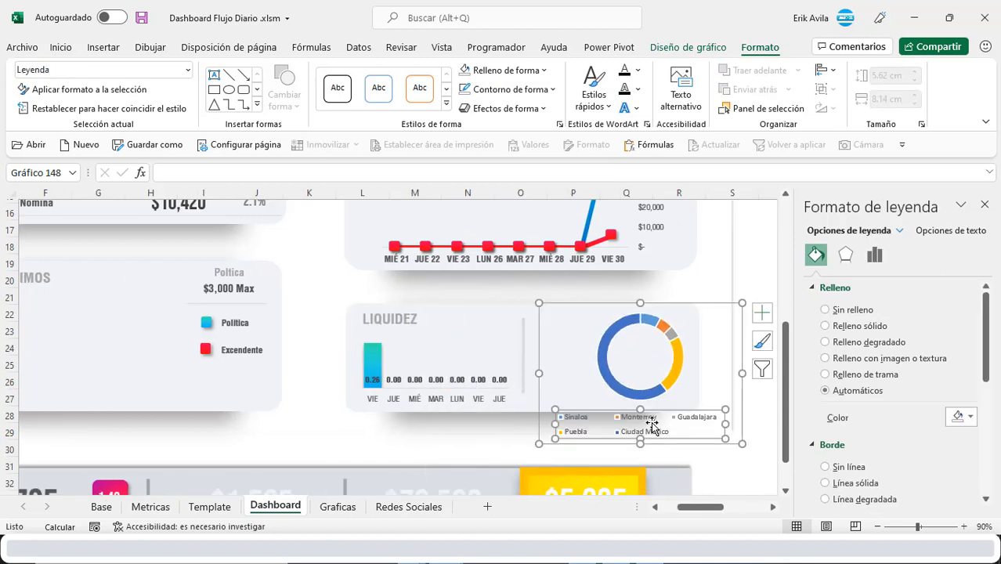
pyautogui.click(688, 47)
pyautogui.click(51, 86)
pyautogui.moveTo(60, 190)
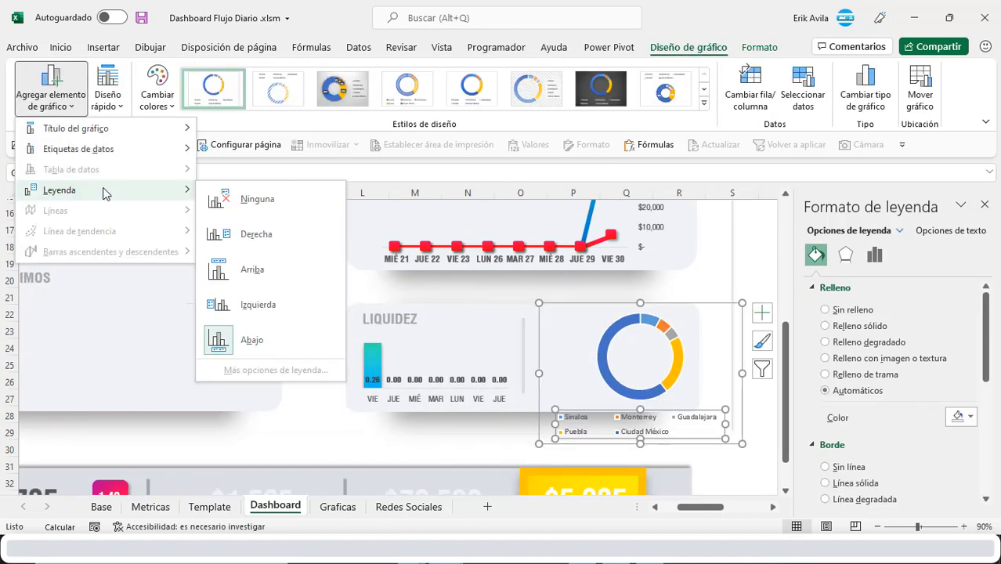
pyautogui.click(261, 313)
pyautogui.click(627, 309)
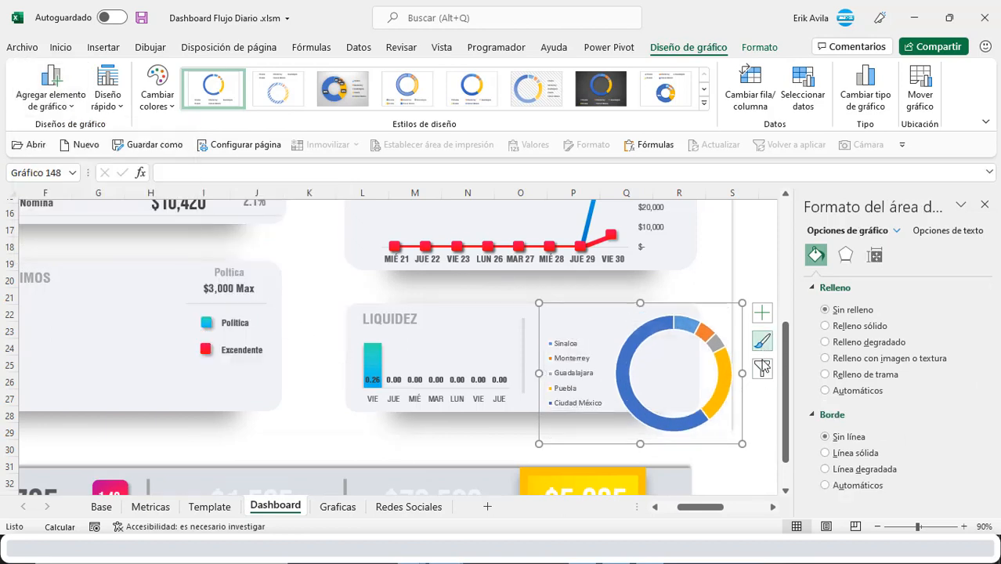
# Add data labels to the doughnut chart and have them show percentages instead of values.
pyautogui.click(763, 368)
pyautogui.click(762, 313)
pyautogui.click(798, 345)
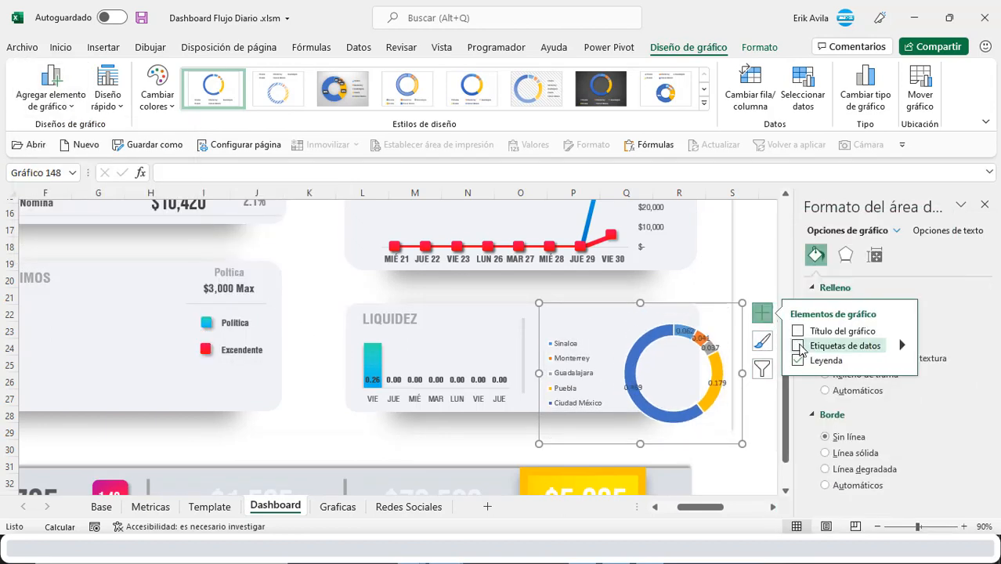
pyautogui.click(748, 246)
pyautogui.click(686, 330)
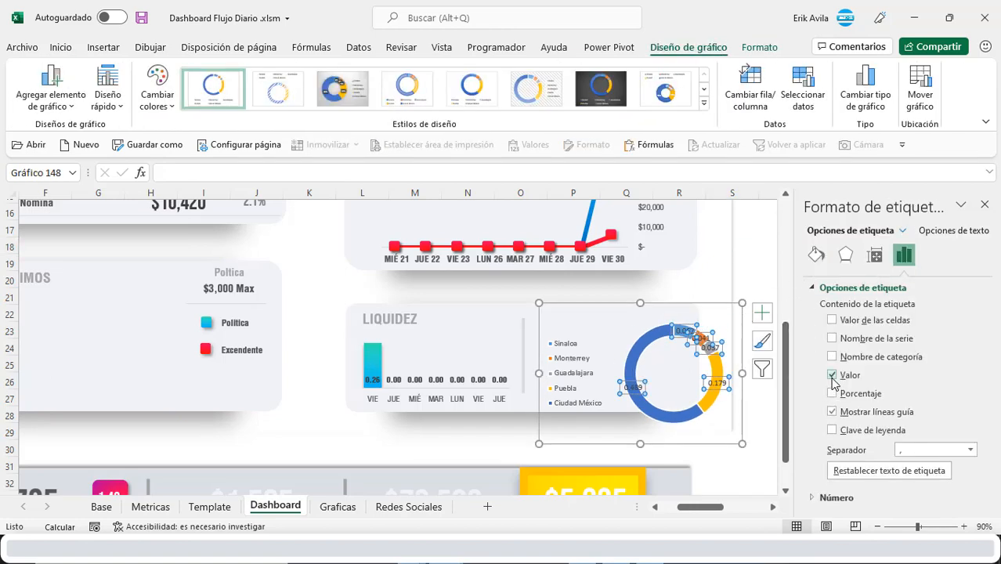
pyautogui.click(833, 376)
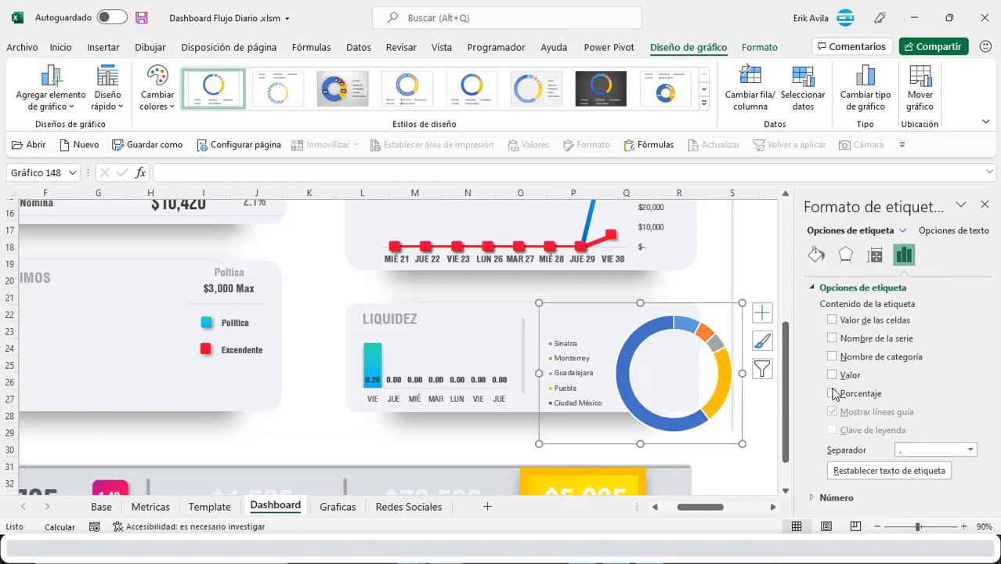
pyautogui.click(832, 394)
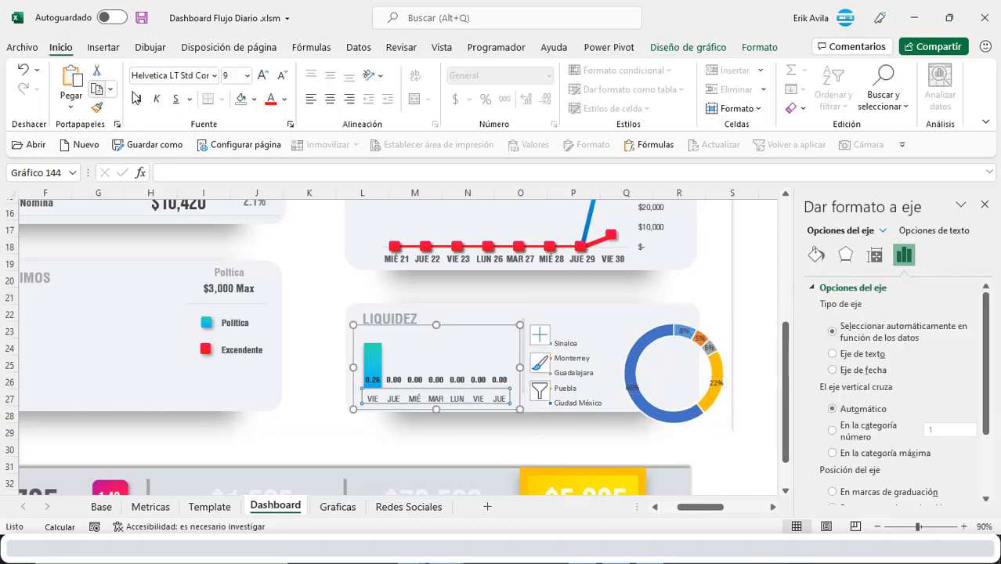
# Set the font of the doughnut chart's data labels and legend to Helvetica LT Std Cond.
pyautogui.click(159, 76)
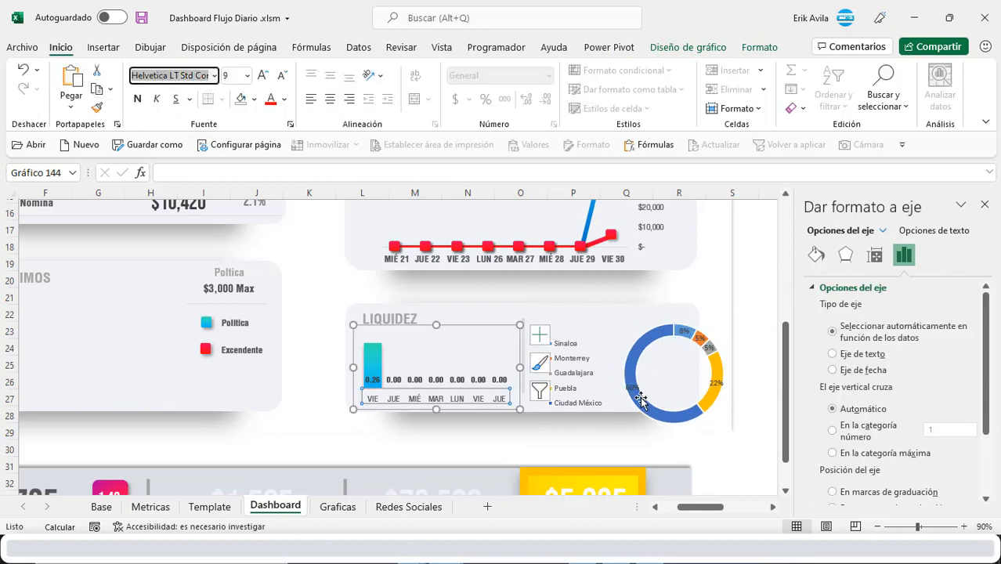
pyautogui.click(636, 394)
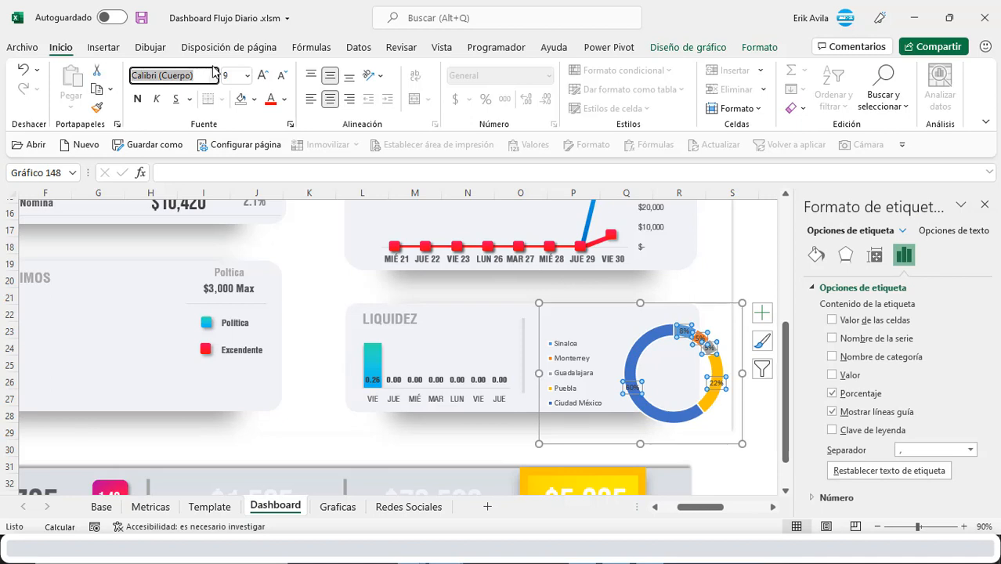
pyautogui.write('Helvetica LT Std Cond')
pyautogui.press('Return')
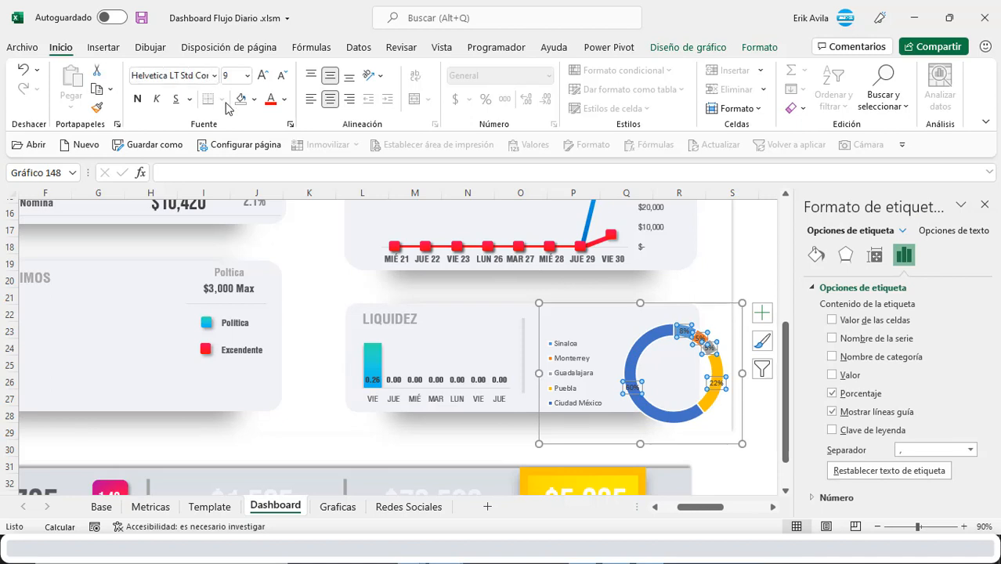
pyautogui.click(574, 352)
pyautogui.click(198, 79)
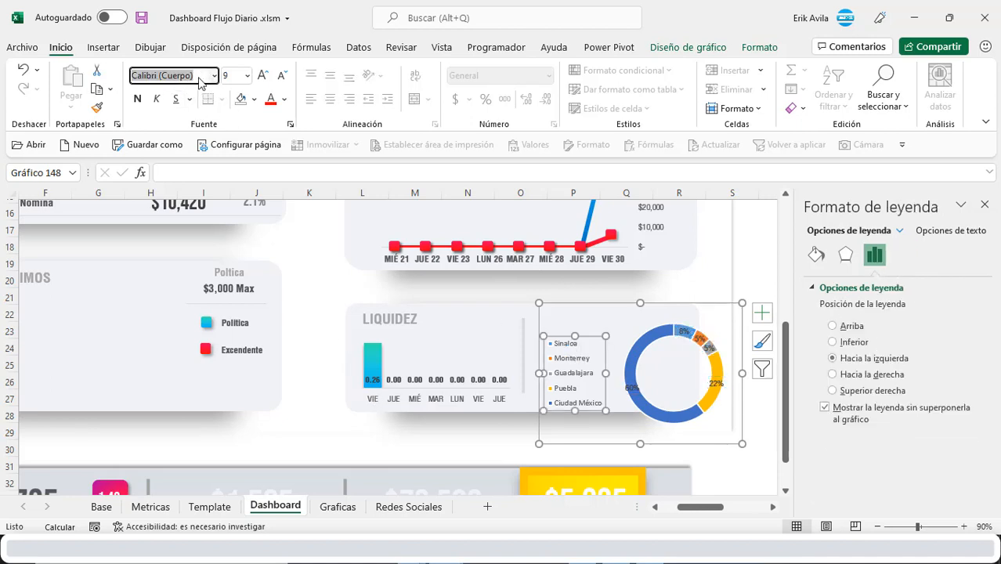
pyautogui.write('Helvetica LT Std Cond')
pyautogui.press('Return')
# Remove the outline from the doughnut series' sectors.
pyautogui.click(666, 335)
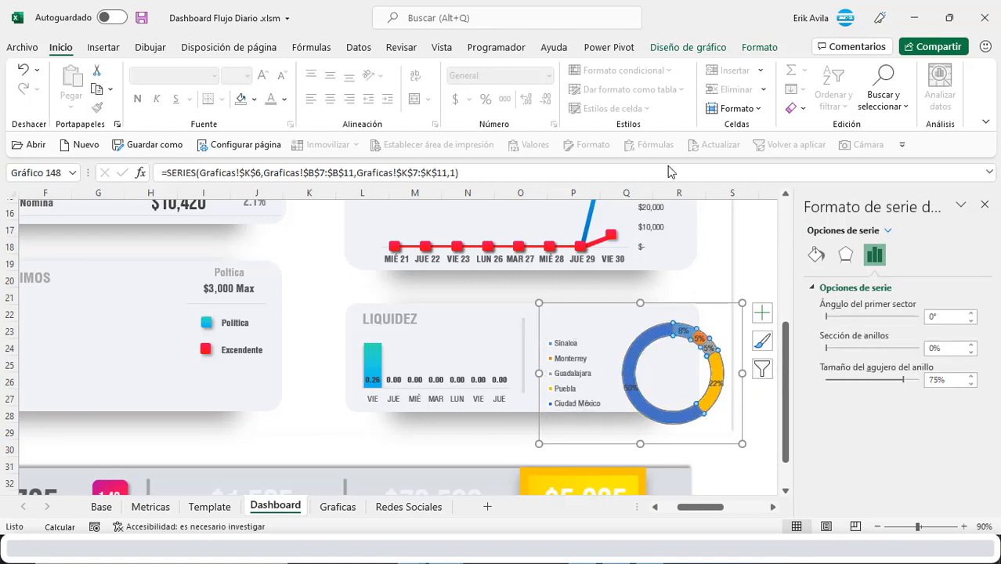
pyautogui.click(759, 48)
pyautogui.click(507, 89)
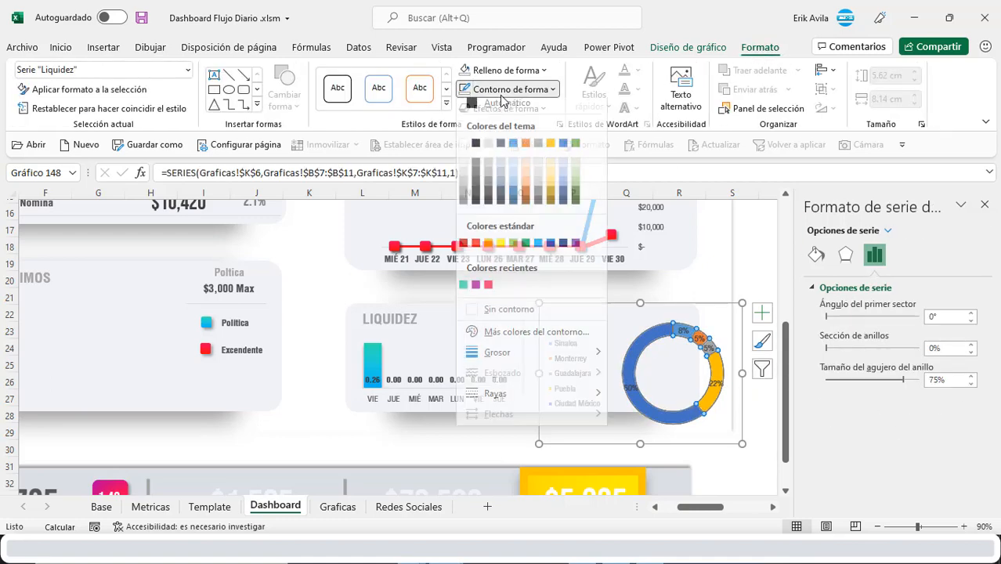
pyautogui.click(501, 317)
pyautogui.click(755, 245)
# Using the sample dashboard below as reference, fit the doughnut chart inside the LIQUIDEZ card and set its hole size to 63%.
pyautogui.scroll(-1, 755, 245)
pyautogui.scroll(-9, 756, 245)
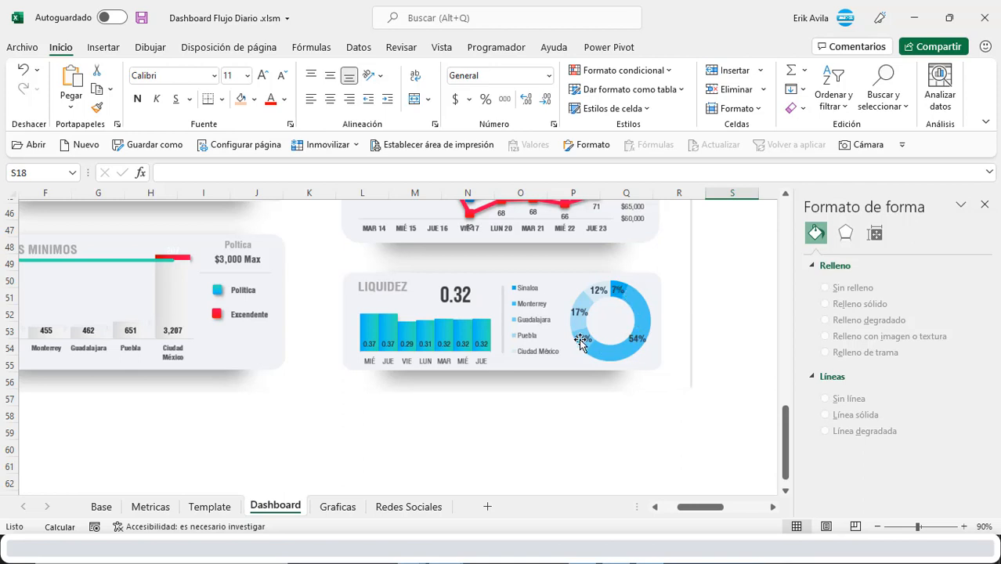
pyautogui.scroll(10, 579, 342)
pyautogui.click(733, 326)
pyautogui.click(625, 335)
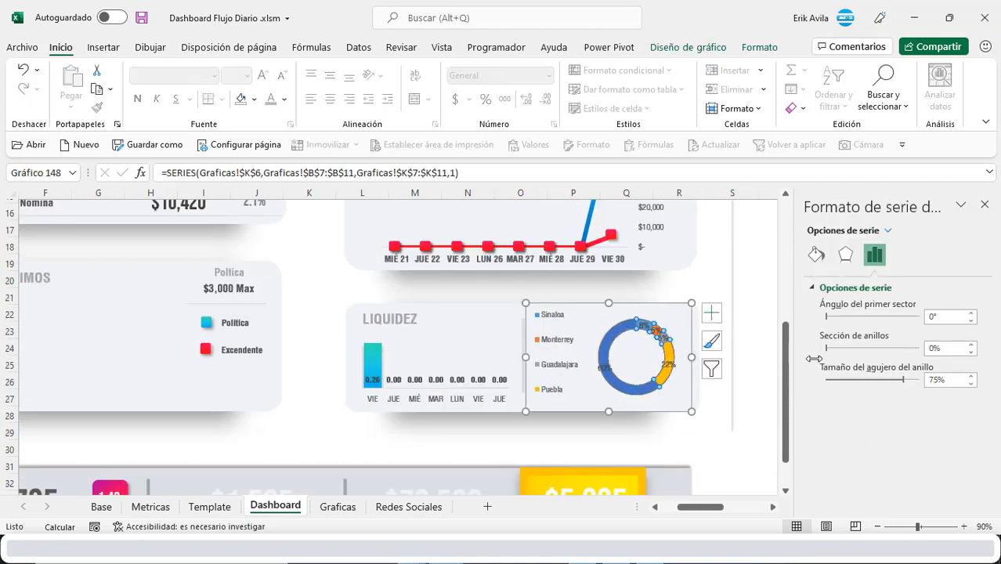
pyautogui.moveTo(901, 381); pyautogui.dragTo(873, 384)
pyautogui.click(751, 330)
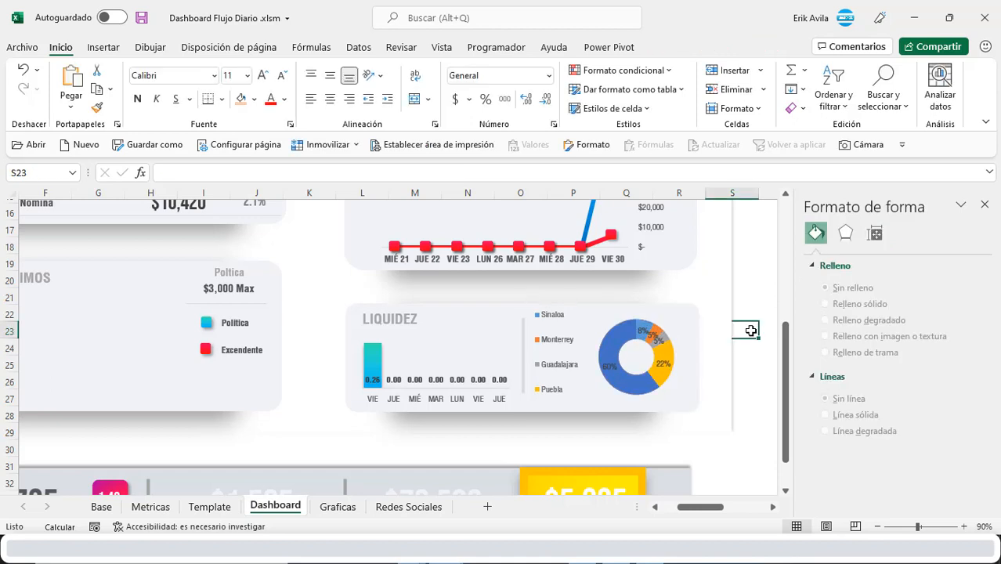
# Enlarge the doughnut chart to fit all five legend entries and give its whole series a solid light blue fill.
pyautogui.click(611, 342)
pyautogui.click(612, 342)
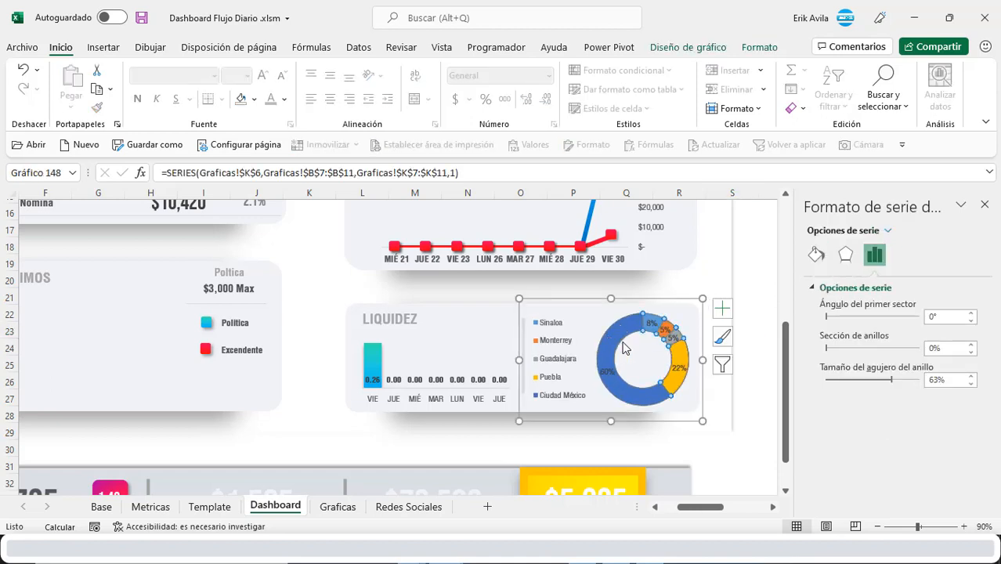
pyautogui.click(815, 254)
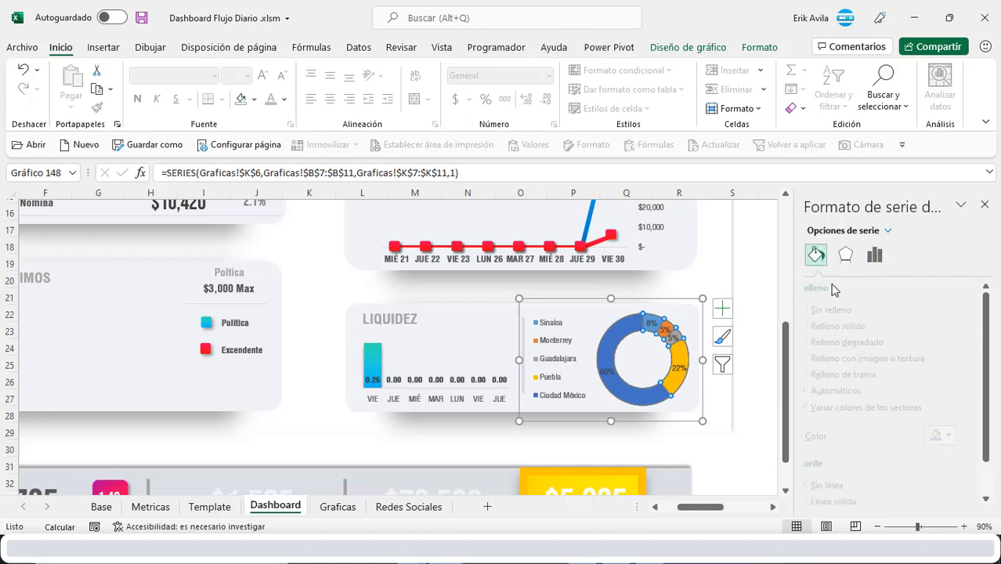
pyautogui.click(842, 329)
pyautogui.click(969, 436)
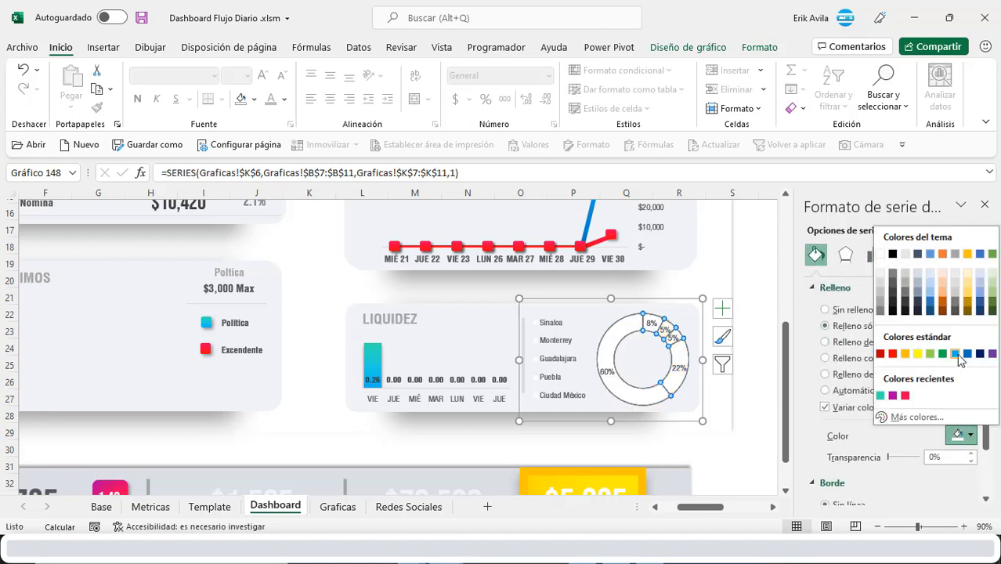
pyautogui.click(963, 354)
pyautogui.click(749, 336)
pyautogui.doubleClick(625, 330)
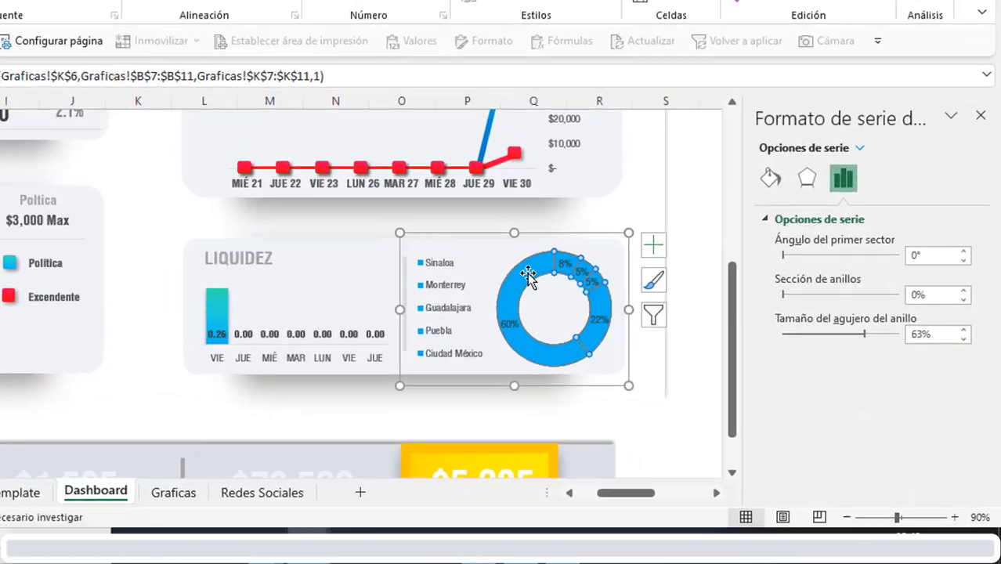
# Set the fill transparency of the doughnut chart's Monterrey sector to 20% and its Guadalajara sector to 40%.
pyautogui.press('Right')
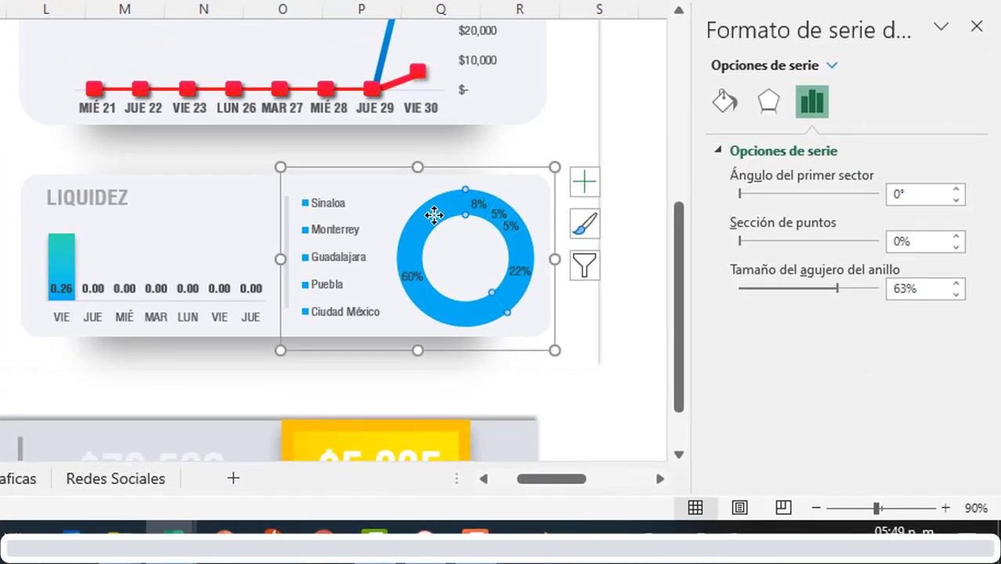
pyautogui.press('Up')
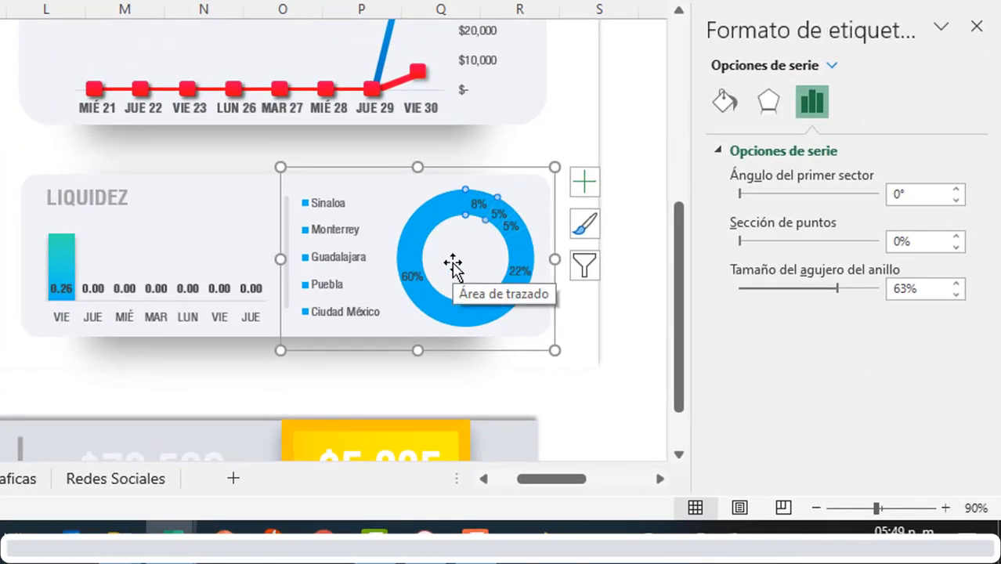
pyautogui.click(724, 100)
pyautogui.moveTo(978, 260); pyautogui.dragTo(980, 332)
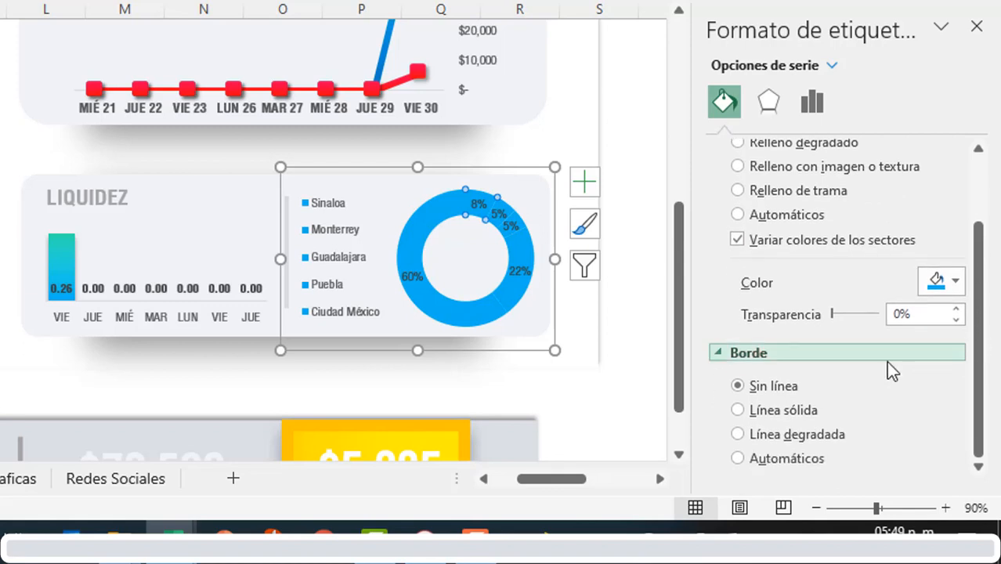
pyautogui.moveTo(831, 315); pyautogui.dragTo(840, 320)
pyautogui.write('0')
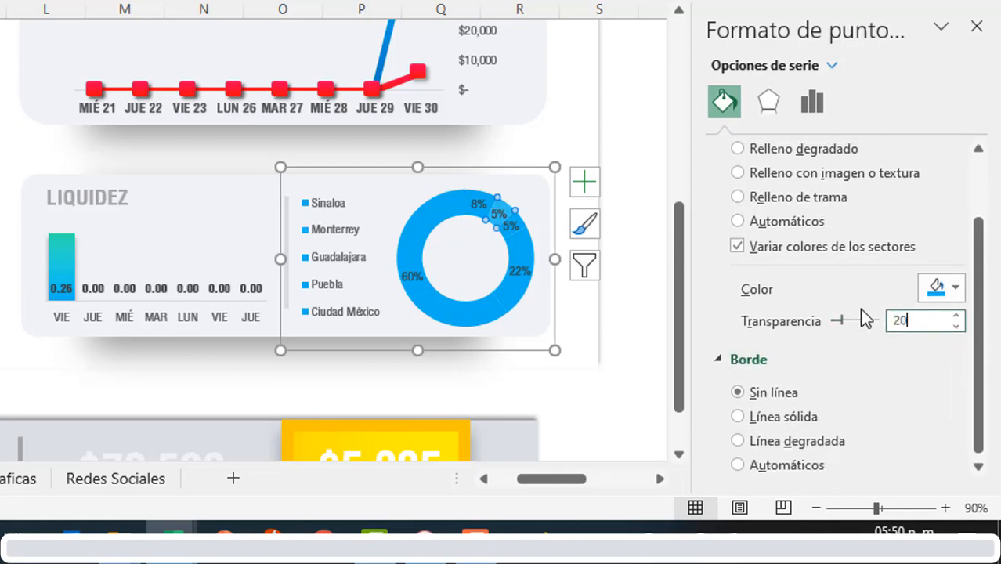
pyautogui.press('Return')
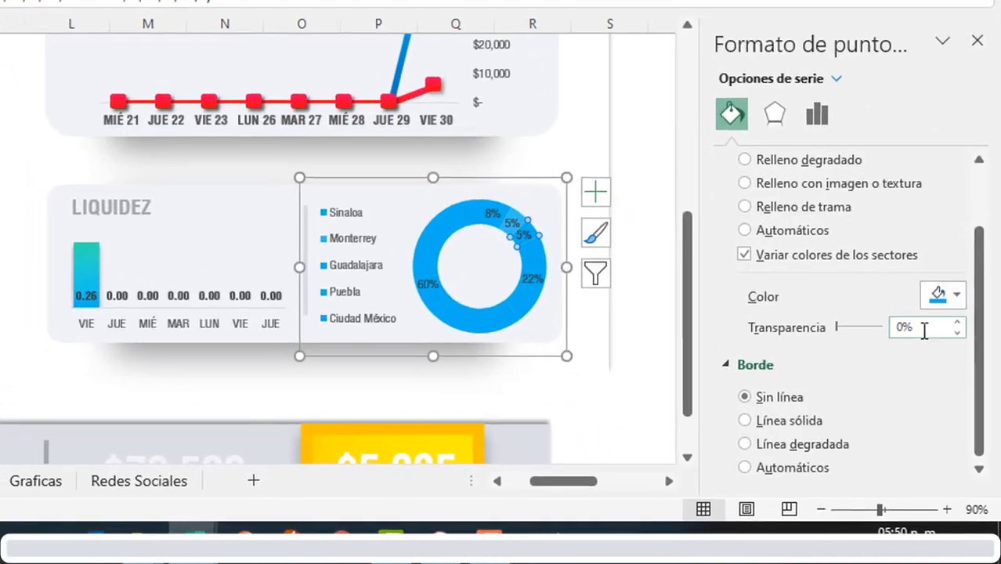
pyautogui.moveTo(943, 387); pyautogui.dragTo(907, 388)
pyautogui.write('40')
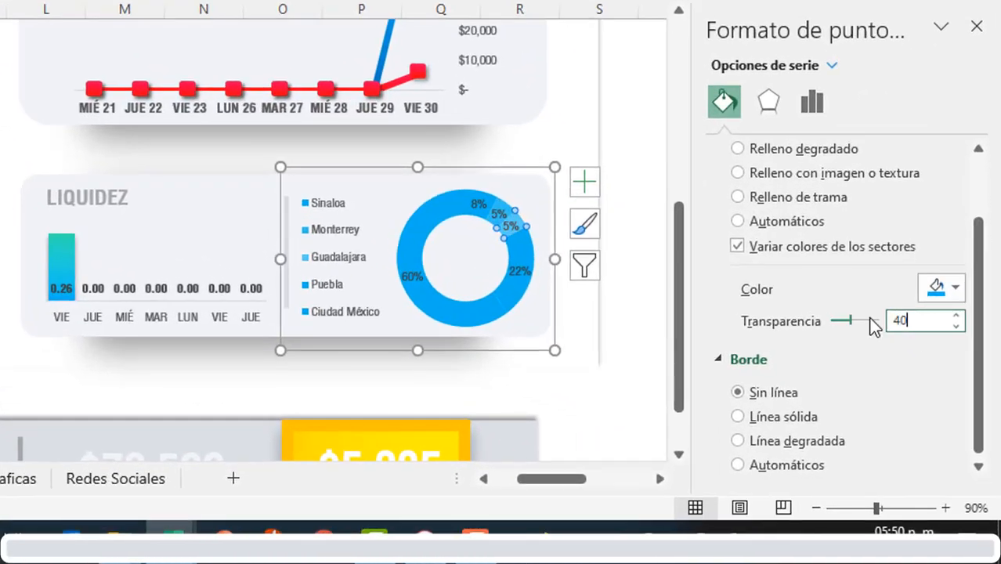
pyautogui.press('Return')
# Set the fill transparency of the doughnut chart's Puebla sector to 60% and its Ciudad México sector to 80%.
pyautogui.click(655, 339)
pyautogui.write('60')
pyautogui.press('Return')
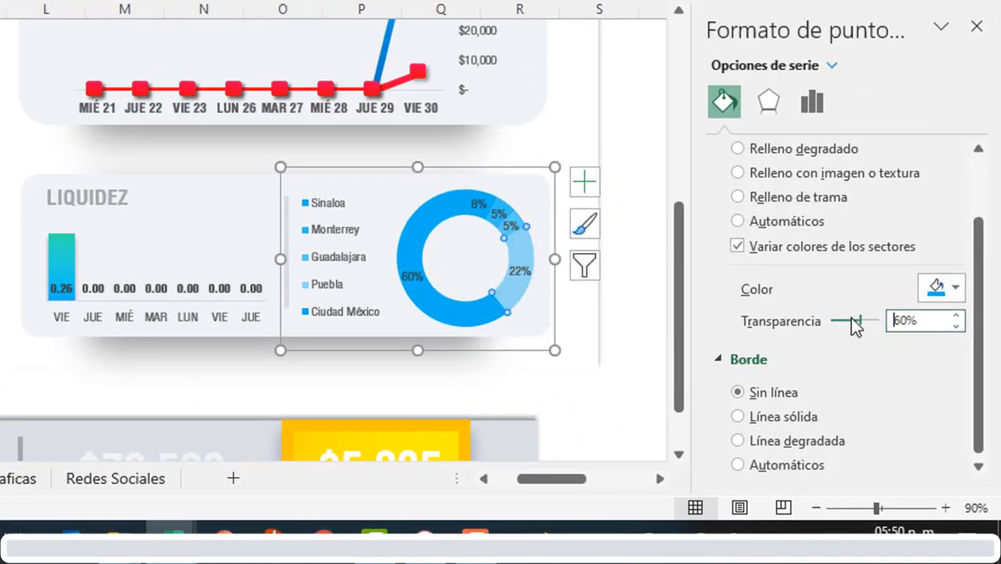
pyautogui.click(474, 310)
pyautogui.moveTo(917, 320); pyautogui.dragTo(871, 317)
pyautogui.write('80')
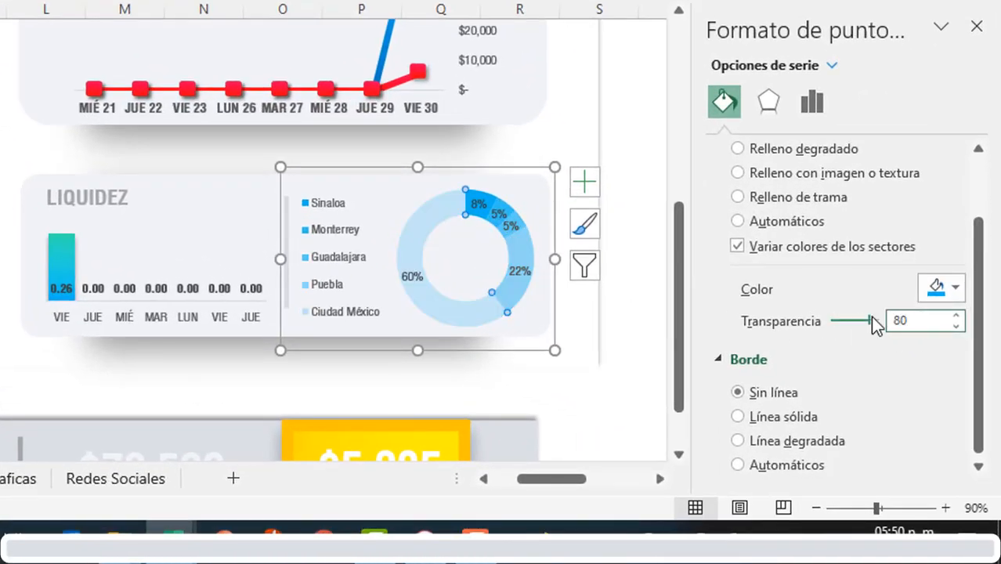
pyautogui.click(633, 86)
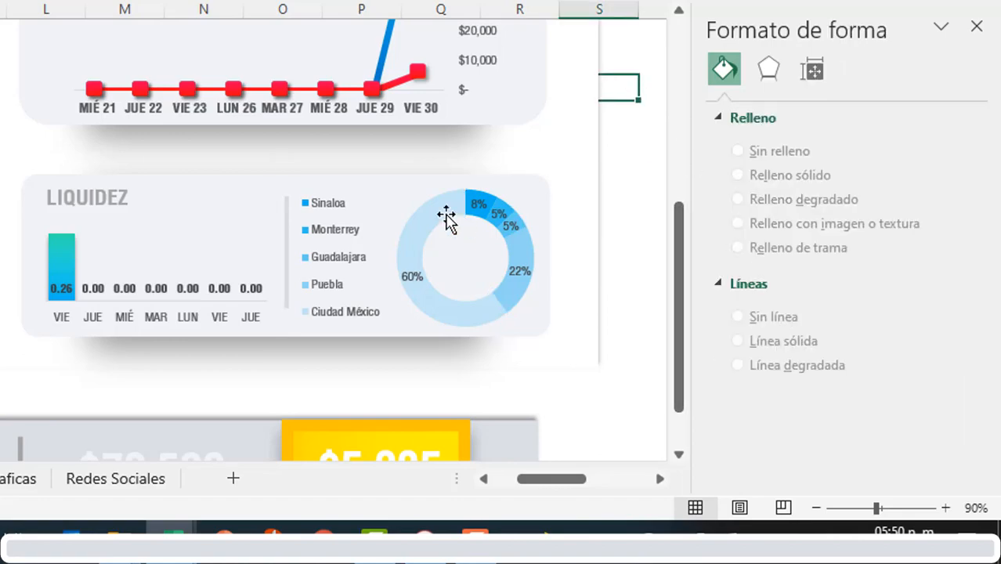
pyautogui.click(616, 212)
# Make the doughnut chart's percentage labels bold and increase their font size.
pyautogui.scroll(-1, 621, 217)
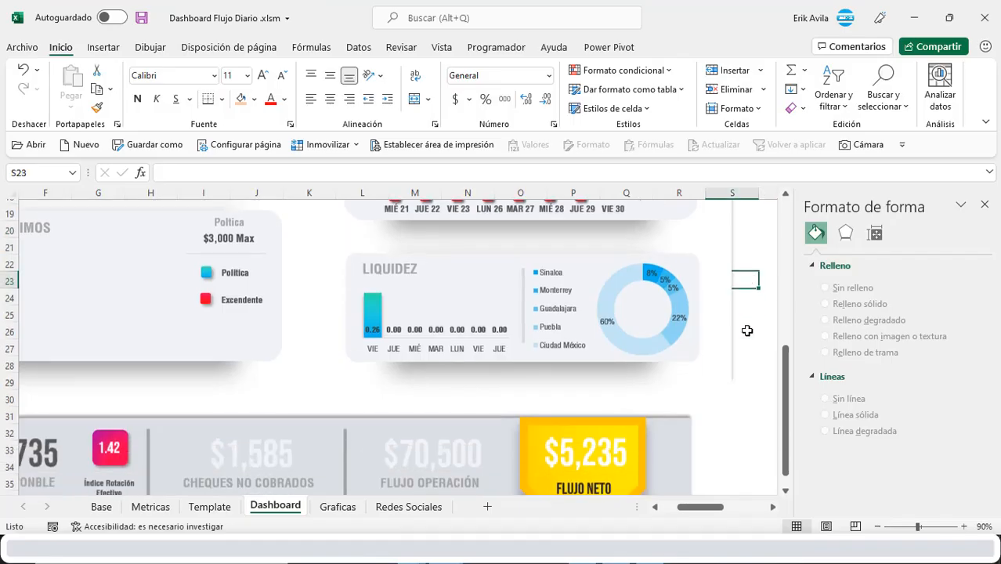
pyautogui.scroll(1, 747, 331)
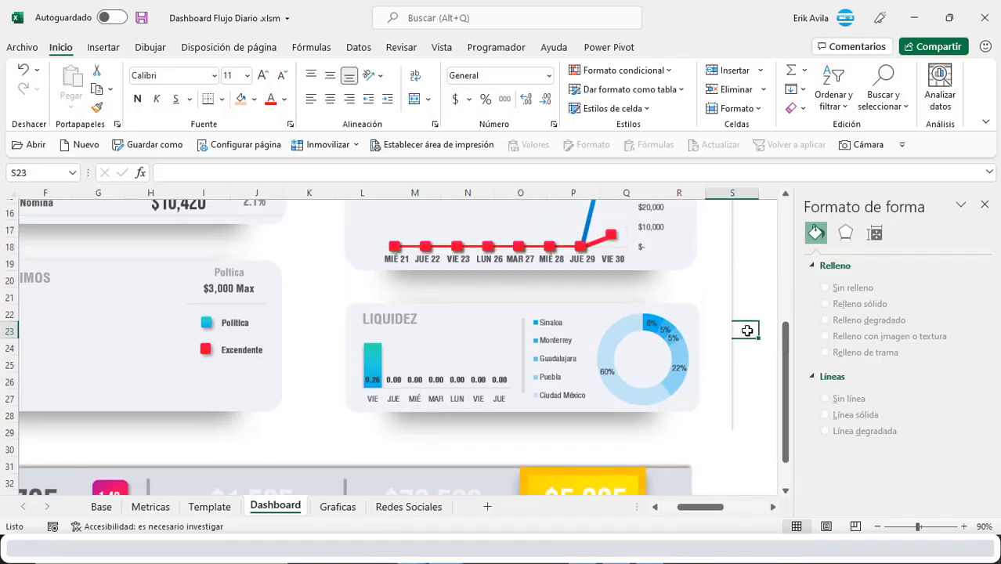
pyautogui.scroll(-8, 747, 330)
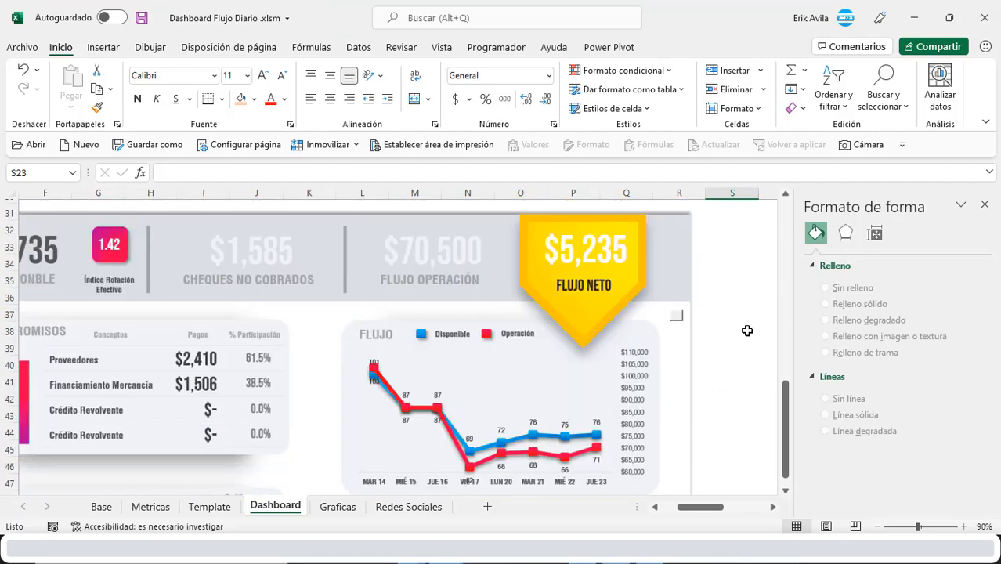
pyautogui.scroll(8, 748, 331)
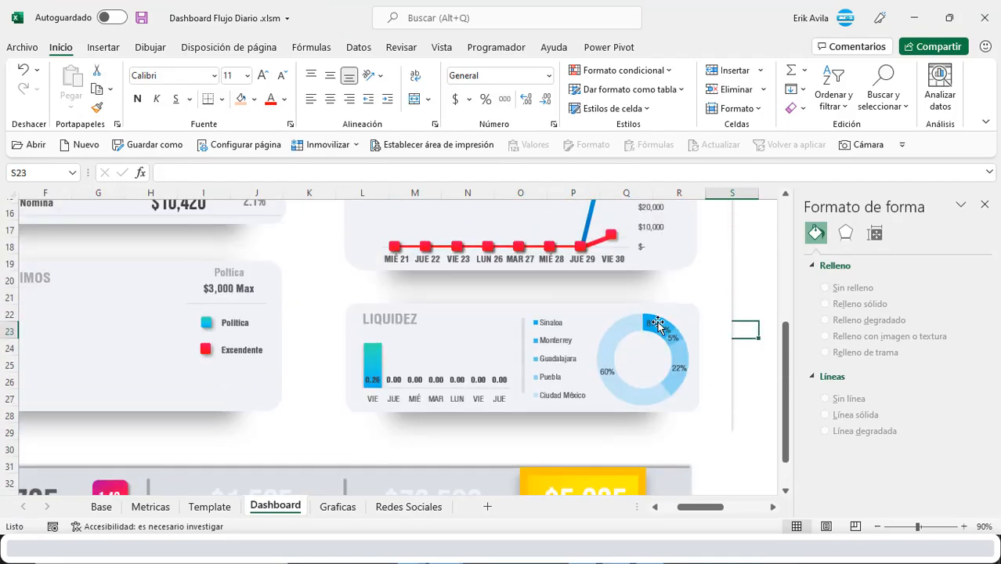
pyautogui.click(651, 321)
pyautogui.click(651, 321)
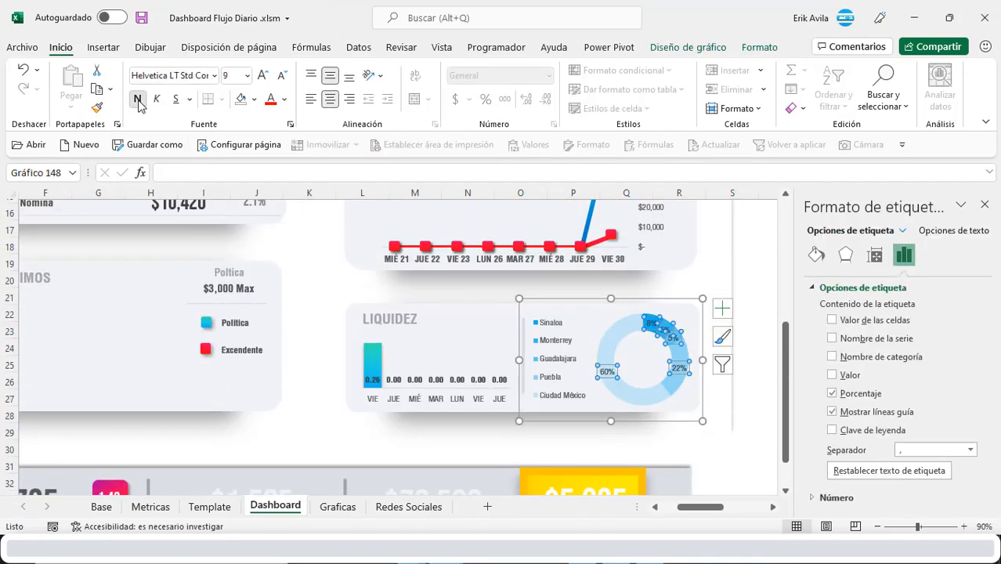
pyautogui.click(264, 76)
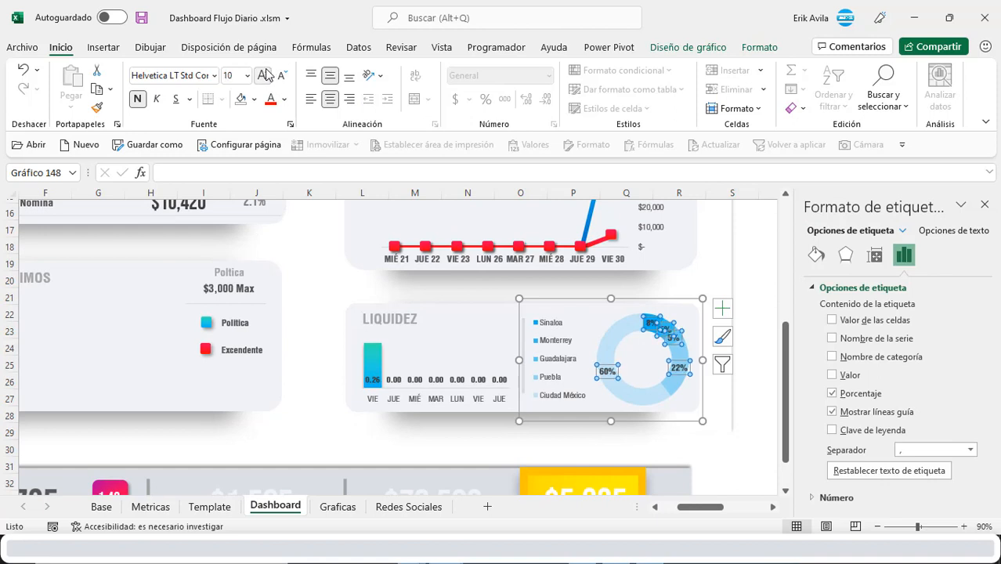
pyautogui.click(733, 314)
# Review the Dashboard's empty ULTIMOS 7 DIAS area and examine the Fecha and Día columns of the Grafica Recursos Disponibles/Operación table on Graficas.
pyautogui.scroll(1, 732, 314)
pyautogui.moveTo(717, 509); pyautogui.dragTo(718, 509)
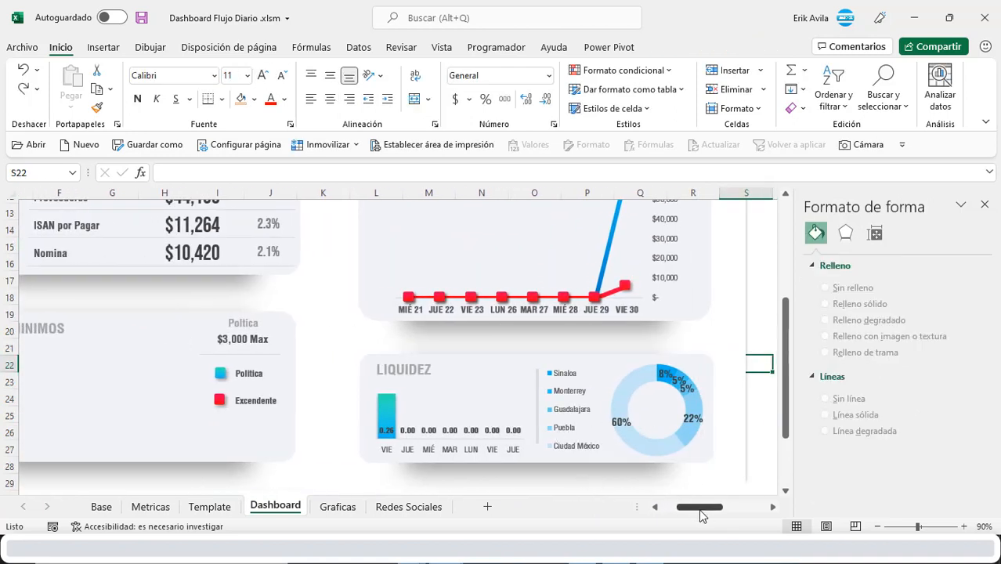
pyautogui.moveTo(702, 515); pyautogui.dragTo(686, 515)
pyautogui.scroll(-1, 36, 408)
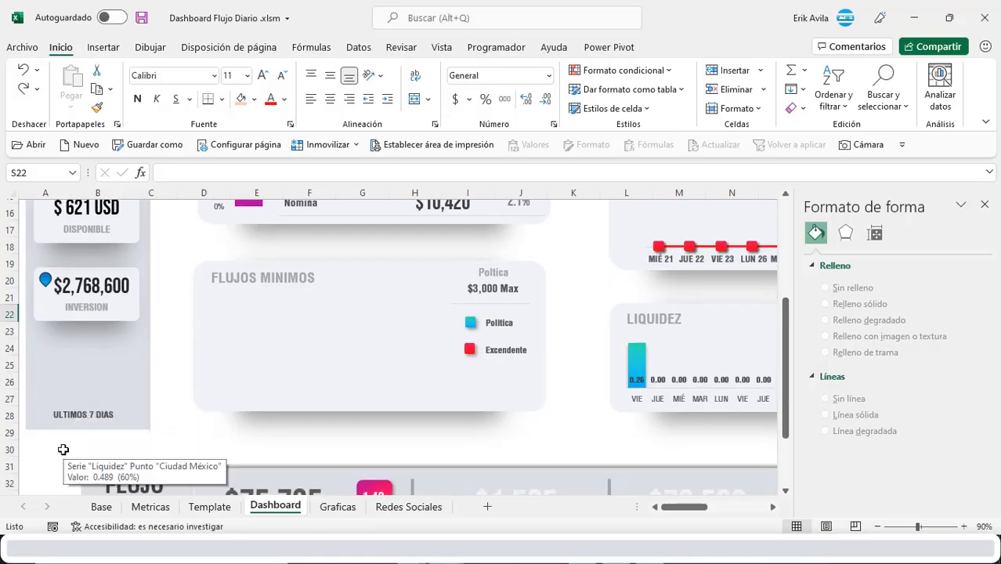
pyautogui.scroll(1, 94, 421)
pyautogui.scroll(1, 114, 436)
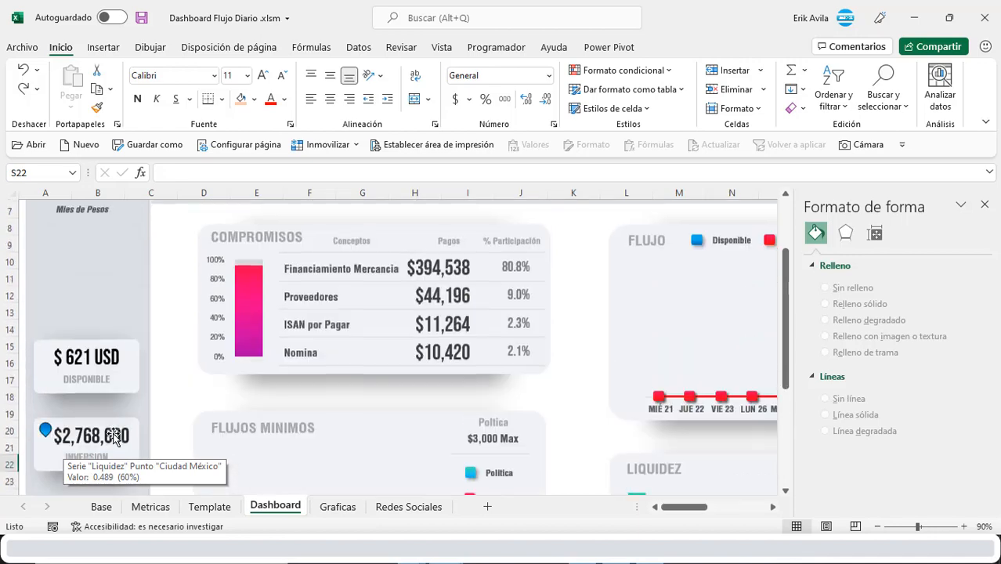
pyautogui.click(339, 514)
pyautogui.click(300, 441)
pyautogui.click(239, 439)
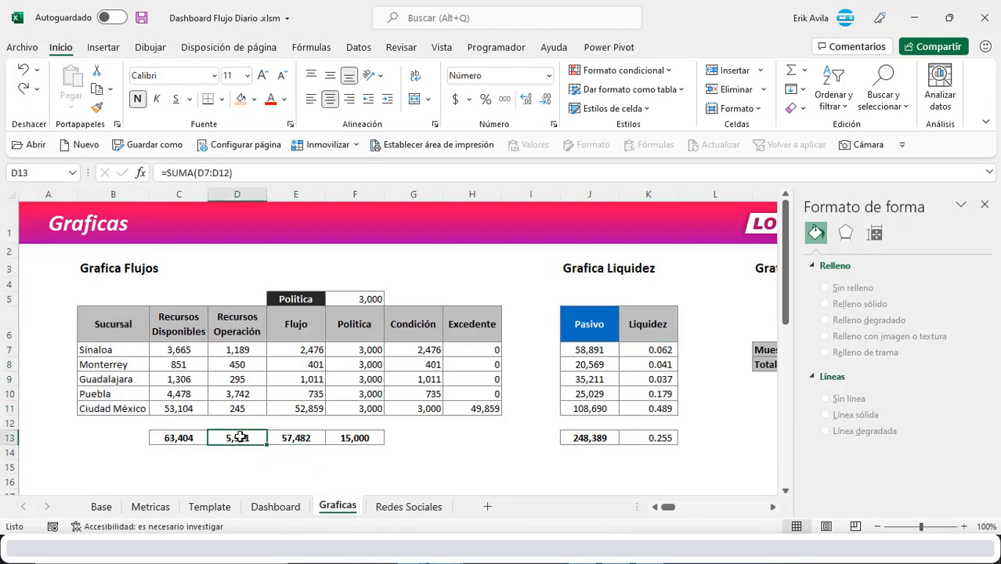
pyautogui.click(438, 365)
pyautogui.press('Right')
pyautogui.press('Right')
pyautogui.press('Right')
pyautogui.press('Right')
pyautogui.press('Right')
pyautogui.press('Right')
pyautogui.press('Right')
pyautogui.press('Right')
pyautogui.press('Right')
pyautogui.press('Right')
pyautogui.press('Right')
pyautogui.press('Right')
pyautogui.press('Right')
pyautogui.press('Right')
pyautogui.press('Right')
pyautogui.press('Right')
pyautogui.press('Right')
pyautogui.press('Right')
pyautogui.press('Right')
pyautogui.press('Right')
pyautogui.click(260, 348)
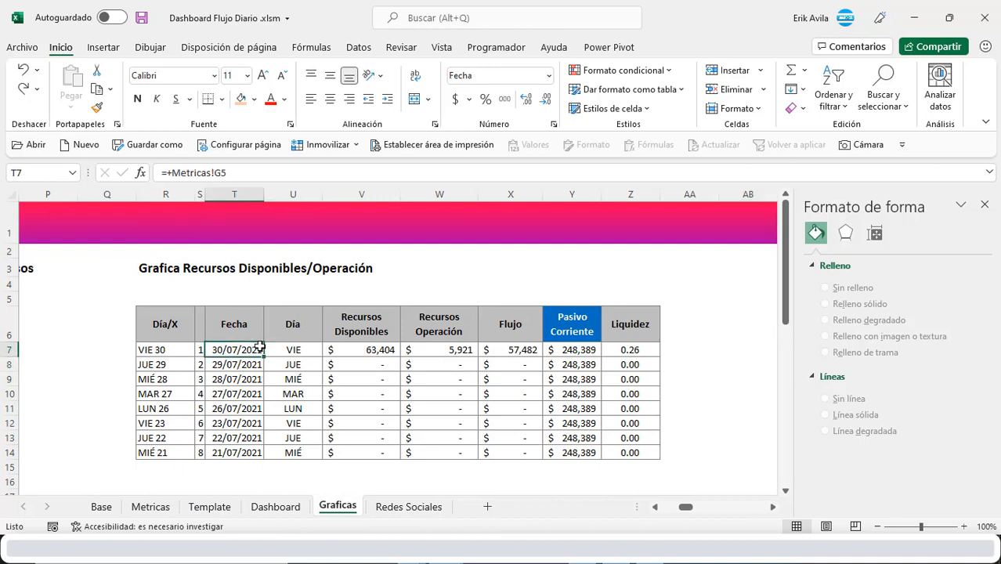
pyautogui.click(289, 352)
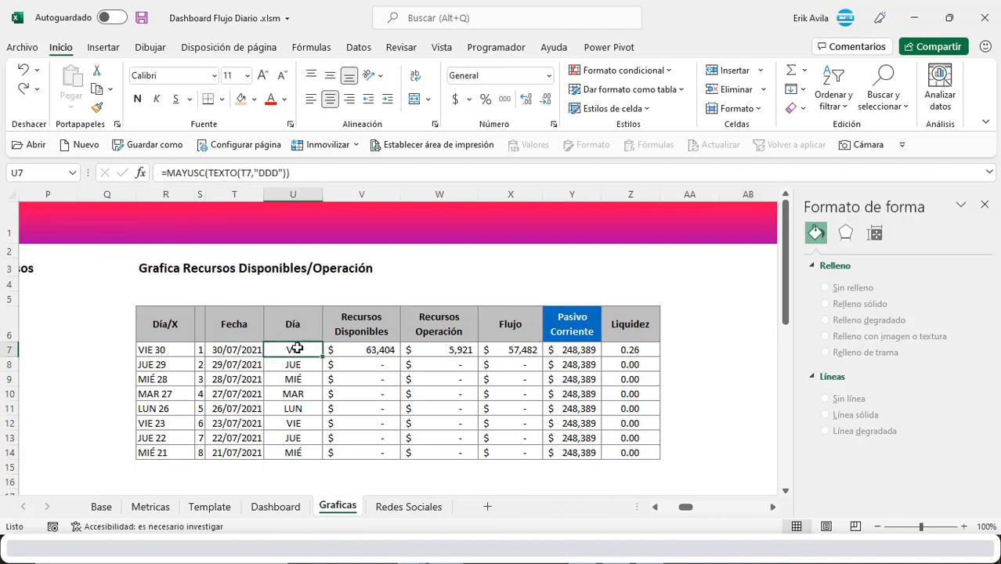
# Insert a clustered column chart from the Día and Flujo columns, using U6:U13 and X6:X13 on the Graficas sheet.
pyautogui.moveTo(300, 332); pyautogui.dragTo(306, 436)
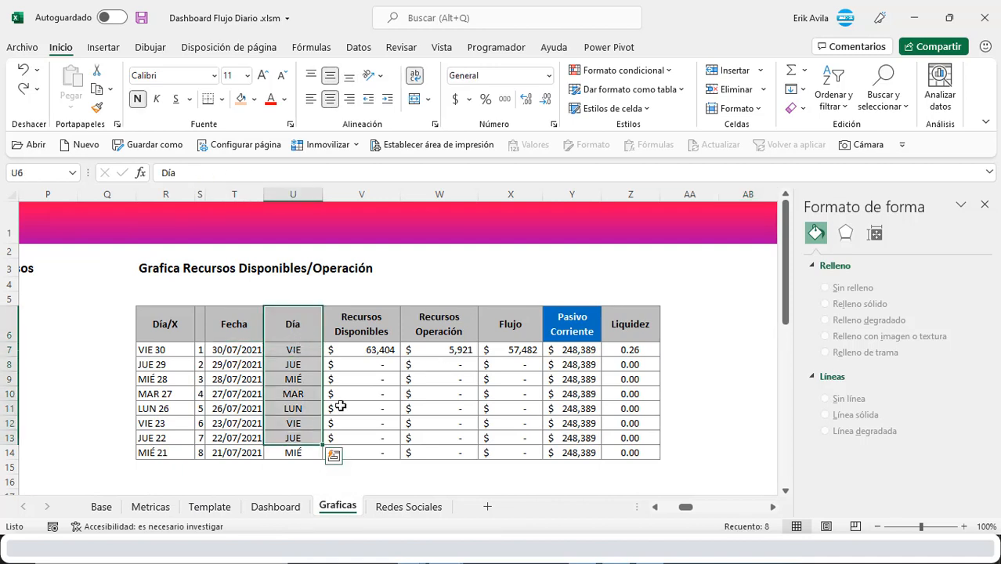
pyautogui.moveTo(517, 334); pyautogui.dragTo(518, 438)
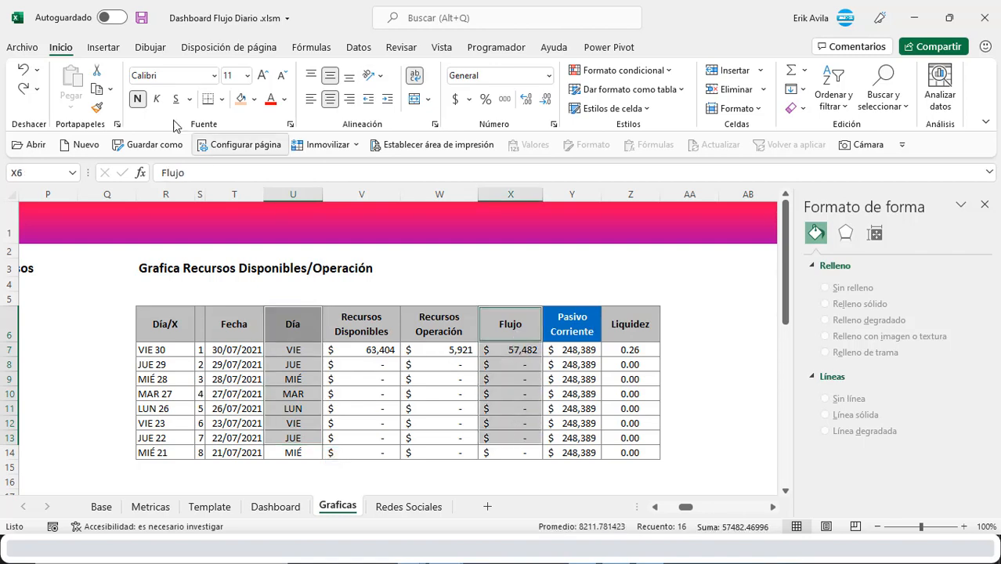
pyautogui.click(103, 47)
pyautogui.click(382, 71)
pyautogui.click(392, 120)
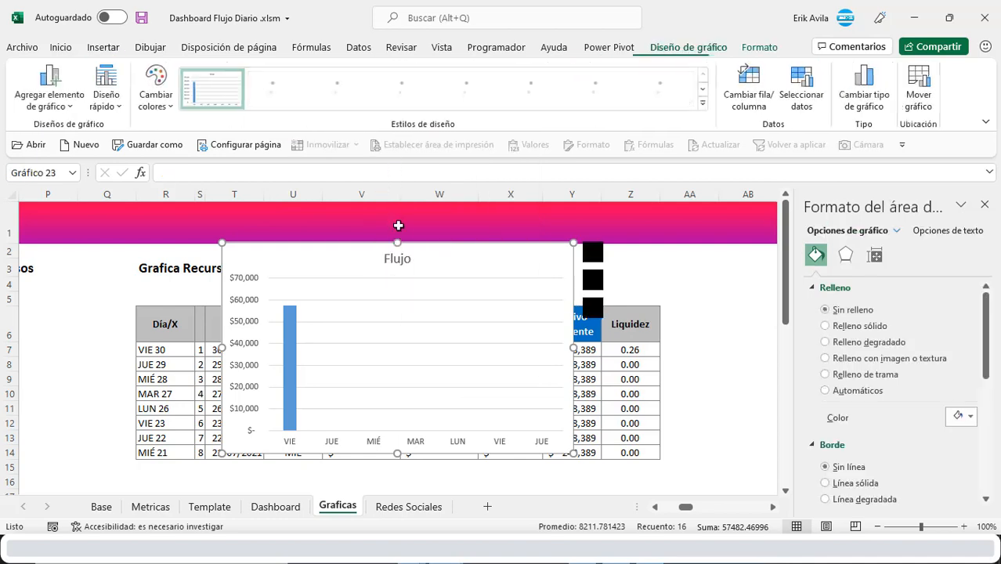
# Cut the Flujo column chart, paste it into the Dashboard sheet and place it over the lower sidebar near ULTIMOS 7 DIAS.
pyautogui.press('Delete')
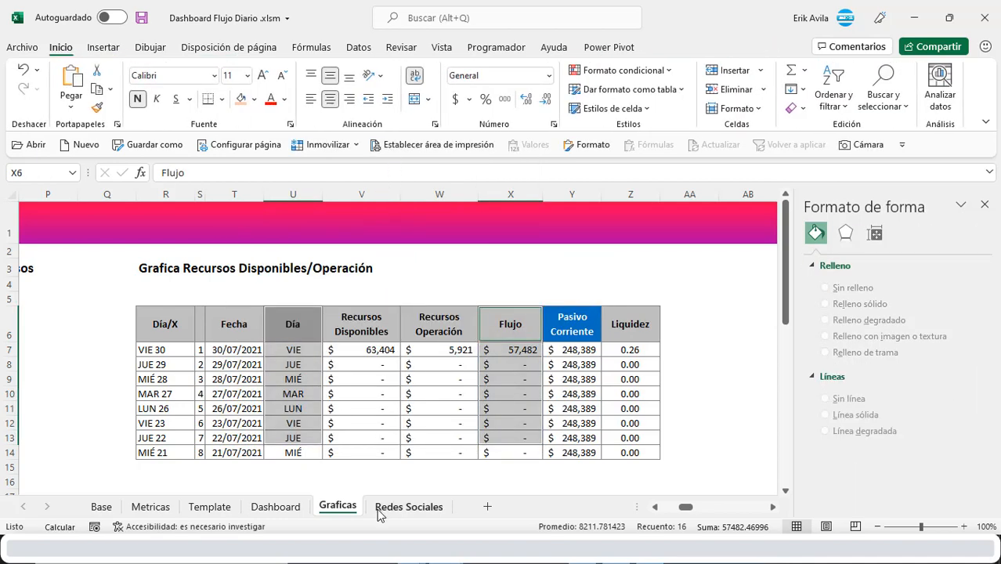
pyautogui.click(282, 508)
pyautogui.scroll(-3, 174, 405)
pyautogui.click(187, 394)
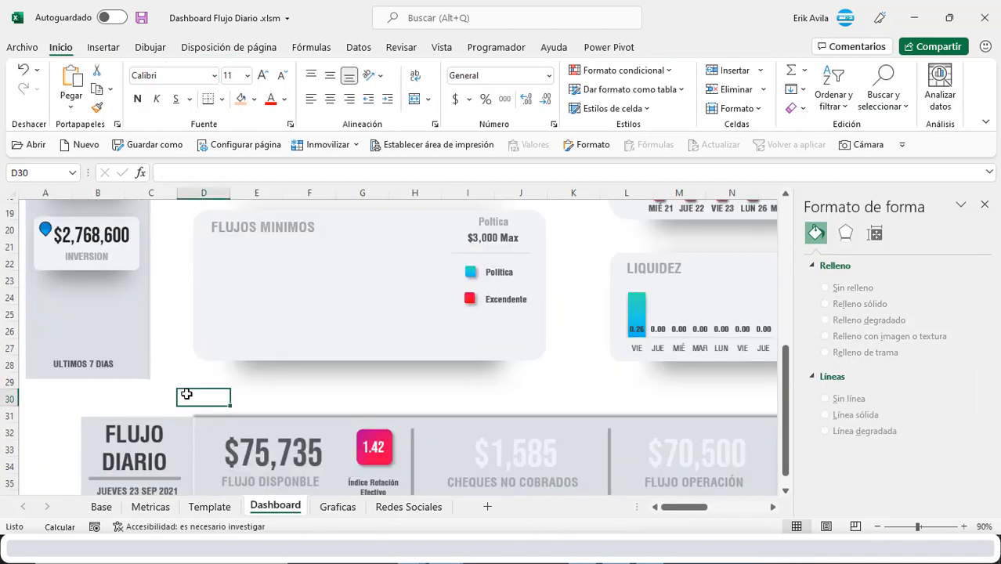
pyautogui.hotkey('ctrl', 'v')
pyautogui.moveTo(254, 388); pyautogui.dragTo(103, 302)
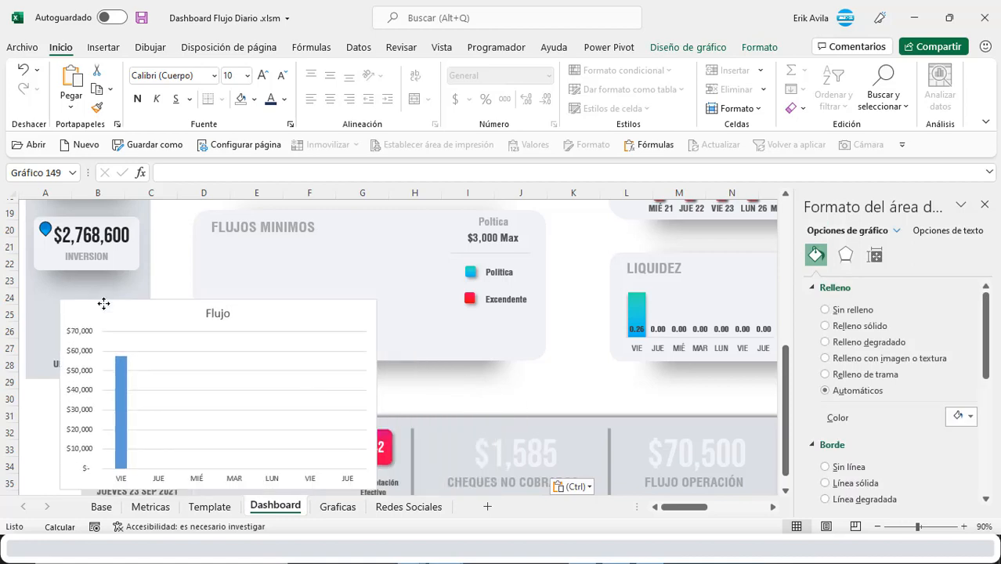
# Remove the fill and outline from the Flujo chart's area.
pyautogui.click(752, 49)
pyautogui.click(506, 70)
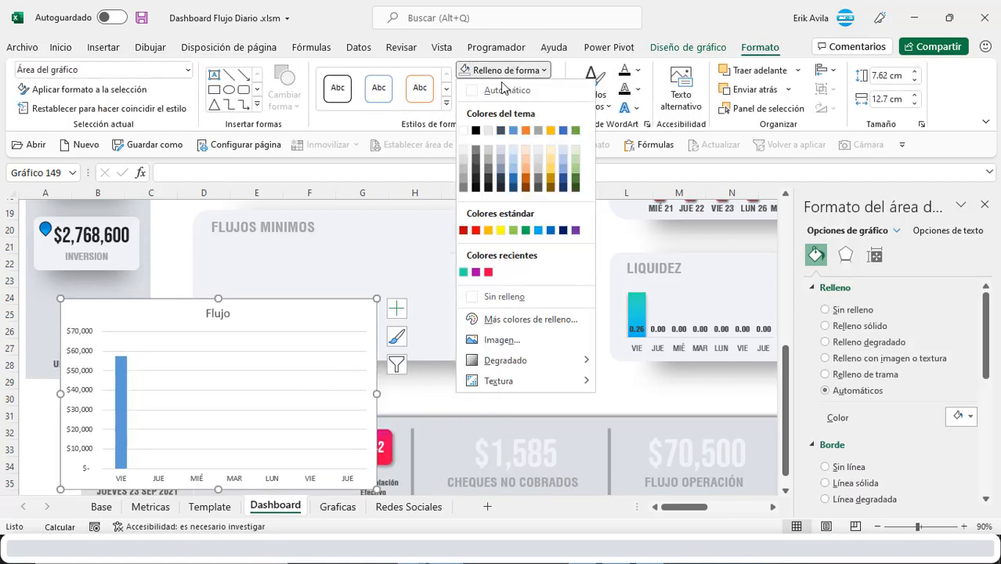
pyautogui.click(481, 296)
pyautogui.click(505, 88)
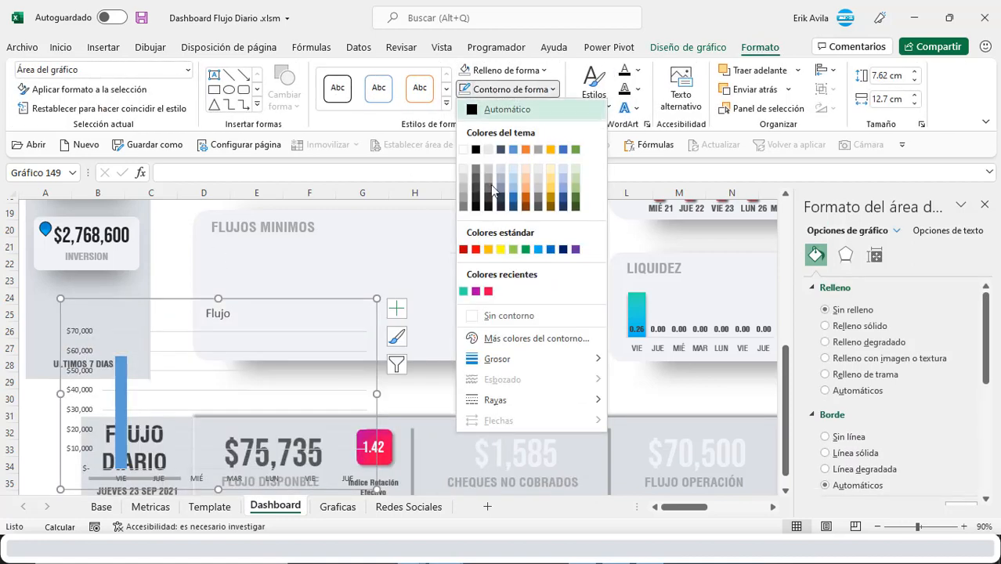
pyautogui.click(362, 315)
# Delete the Flujo chart's title, vertical axis and gridlines, and shift the chart up toward the INVERSION card.
pyautogui.click(216, 313)
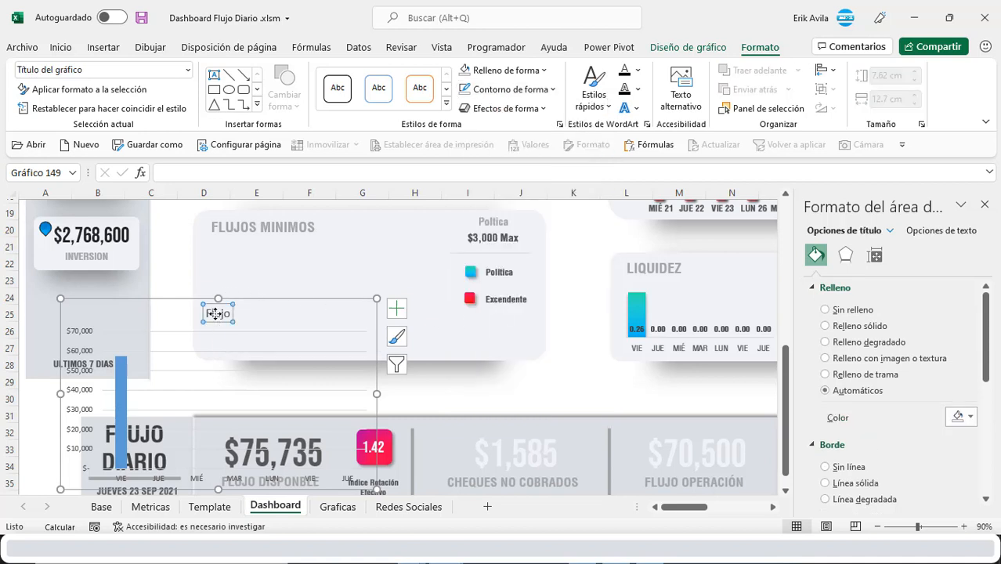
pyautogui.press('Delete')
pyautogui.click(83, 337)
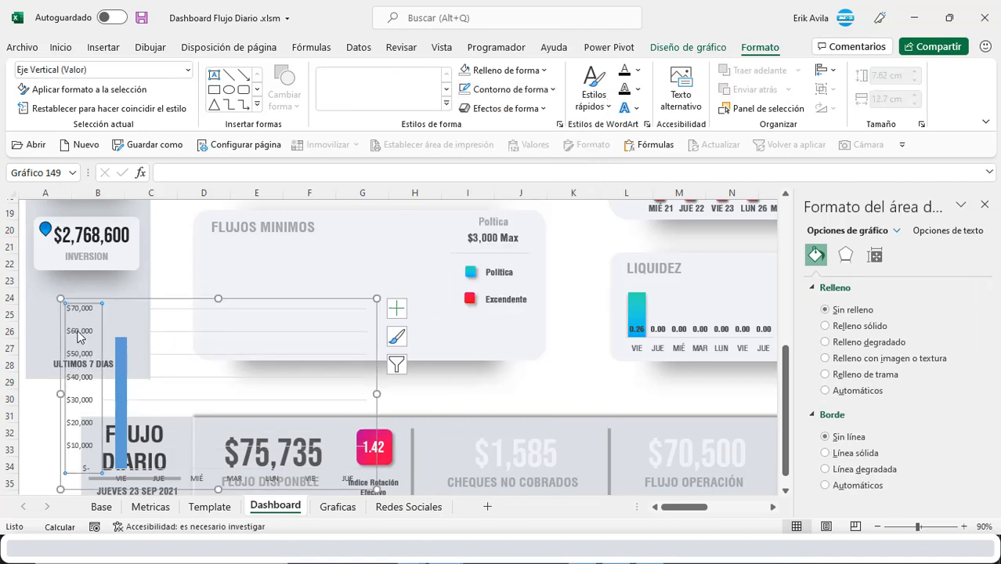
pyautogui.press('Delete')
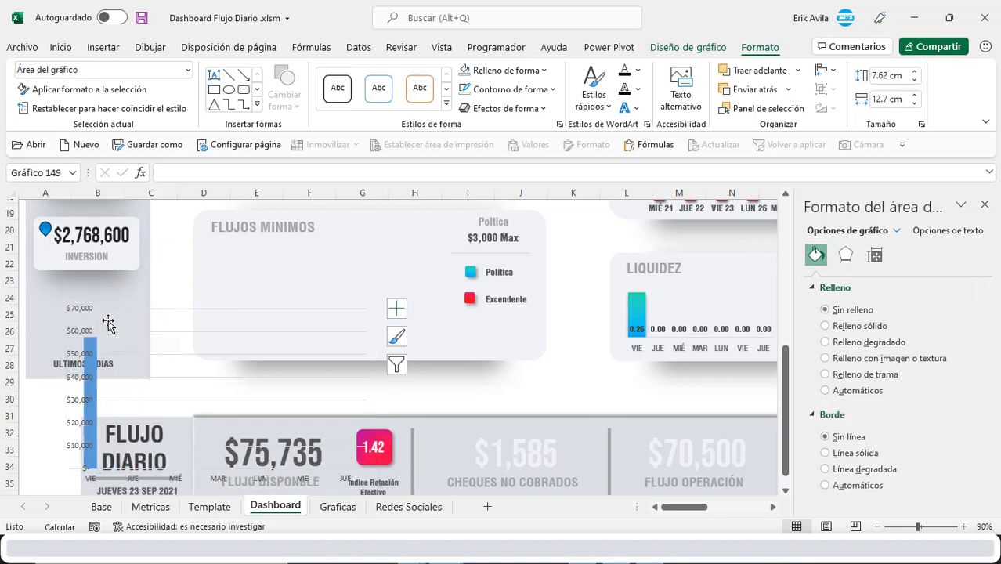
pyautogui.moveTo(181, 353); pyautogui.dragTo(163, 314)
pyautogui.press('Delete')
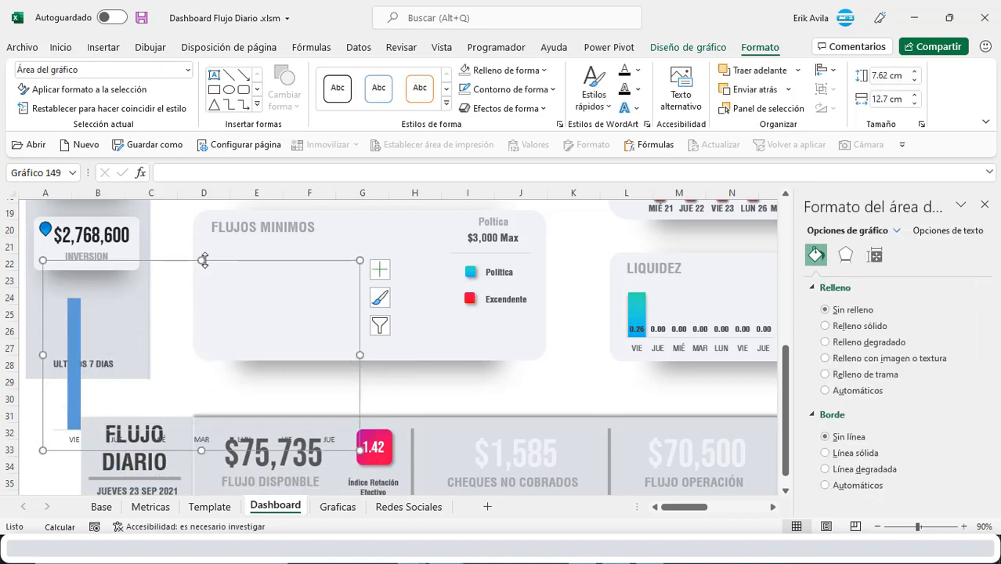
# Resize the Flujo column chart to 3.86 cm high by 4.94 cm wide inside the sidebar and set its series gap width to 20%.
pyautogui.moveTo(202, 260); pyautogui.dragTo(145, 275)
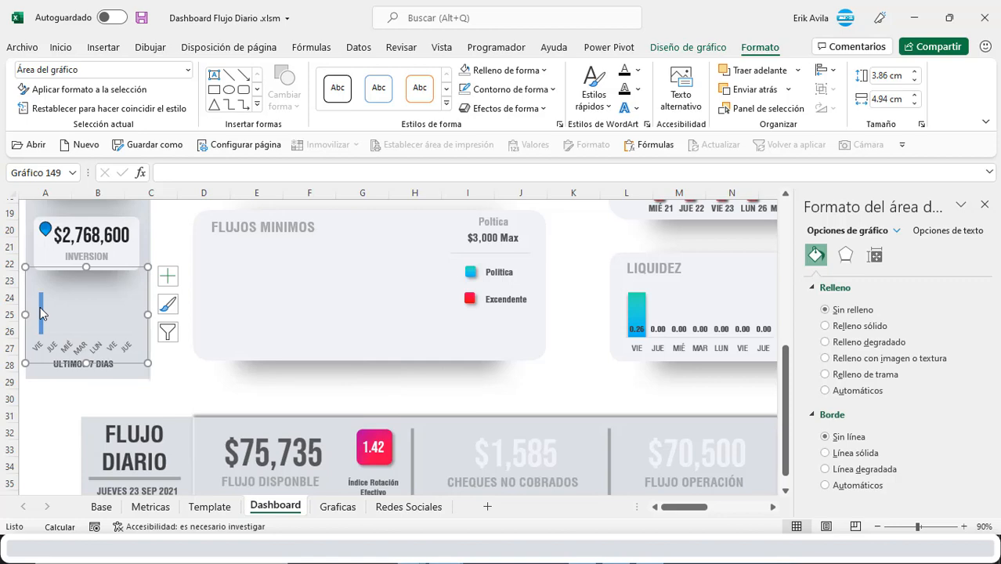
pyautogui.click(41, 314)
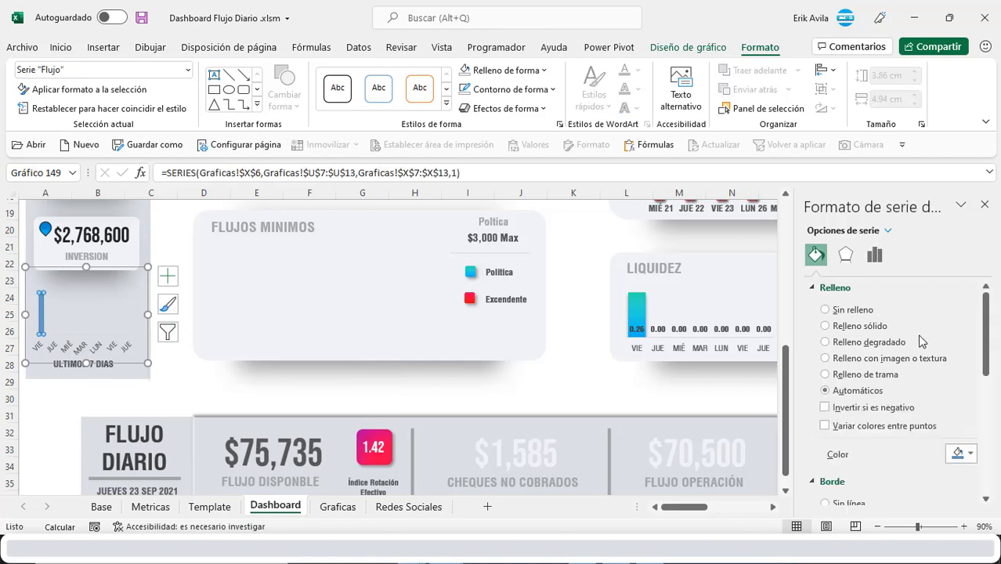
pyautogui.click(875, 254)
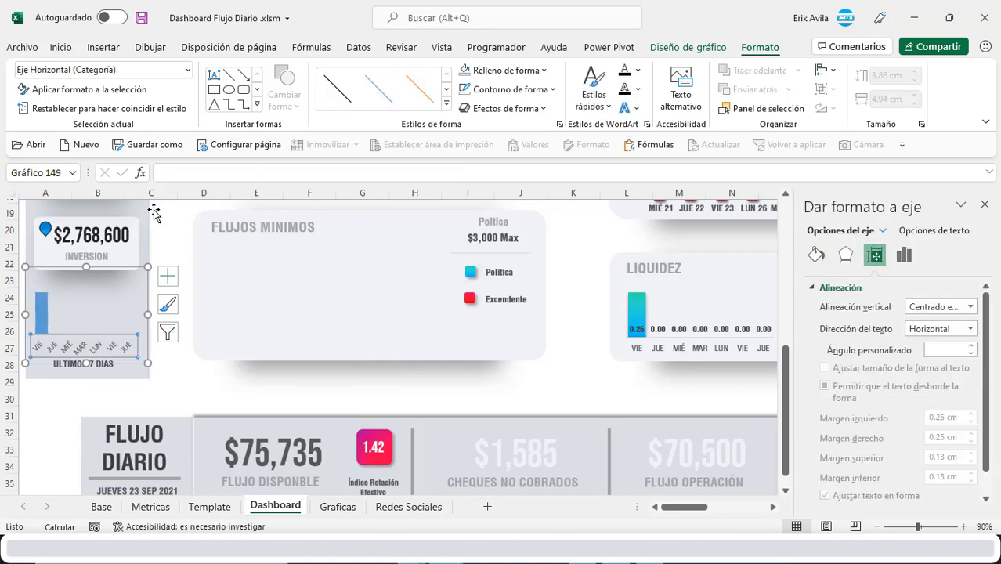
# Format the sidebar chart's weekday axis labels in the Helvetica LT Std font of the FLUJO line chart's axis, at size 8.
pyautogui.scroll(2, 152, 213)
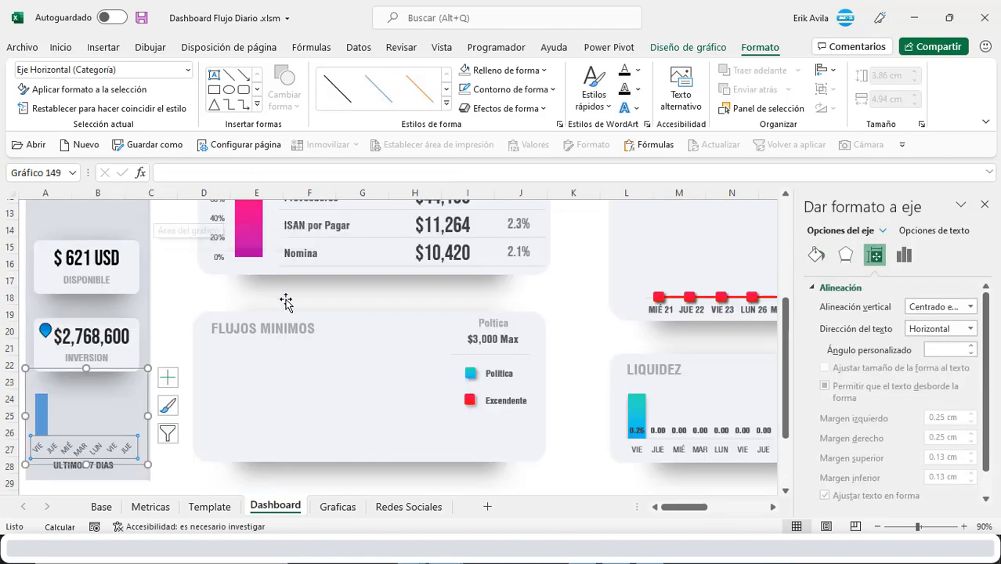
pyautogui.click(502, 328)
pyautogui.click(663, 310)
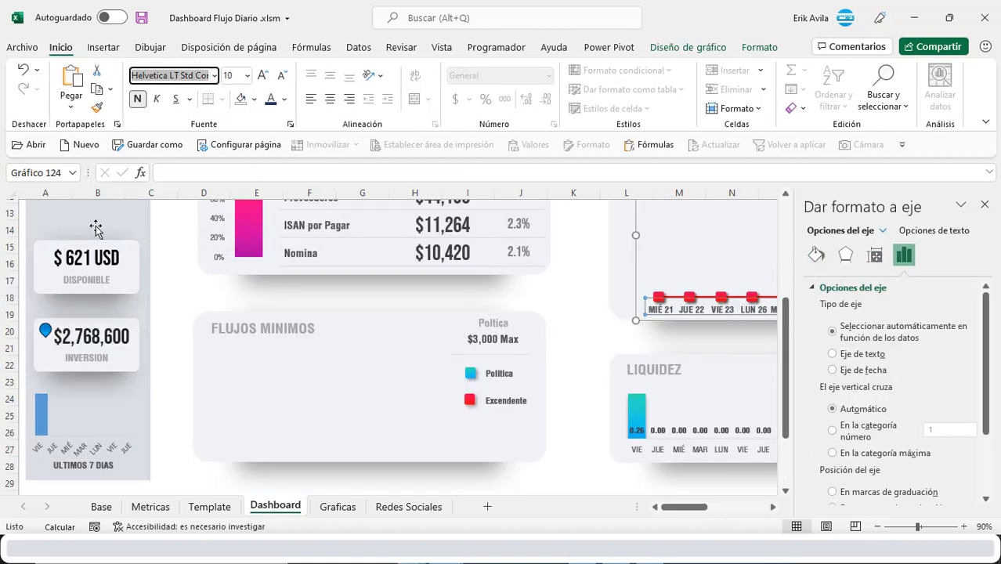
pyautogui.click(78, 452)
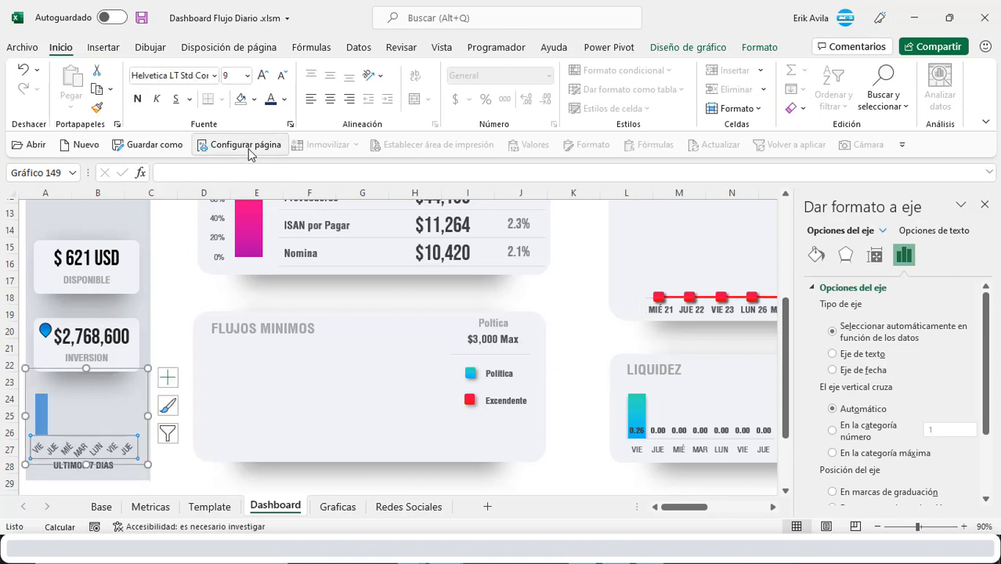
pyautogui.click(282, 75)
pyautogui.click(283, 76)
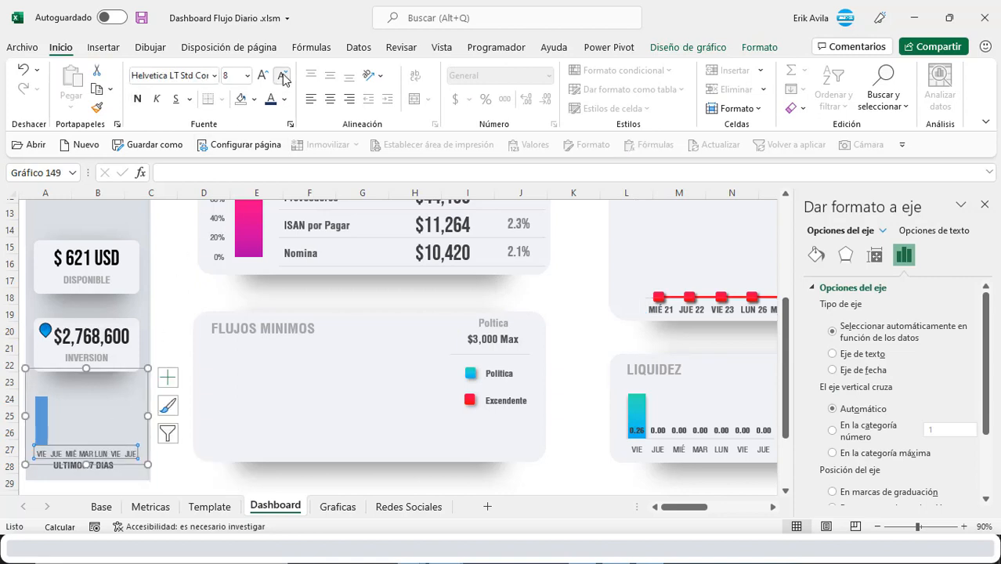
# Fill the sidebar chart's Flujo columns with a yellow-to-orange linear gradient.
pyautogui.click(41, 419)
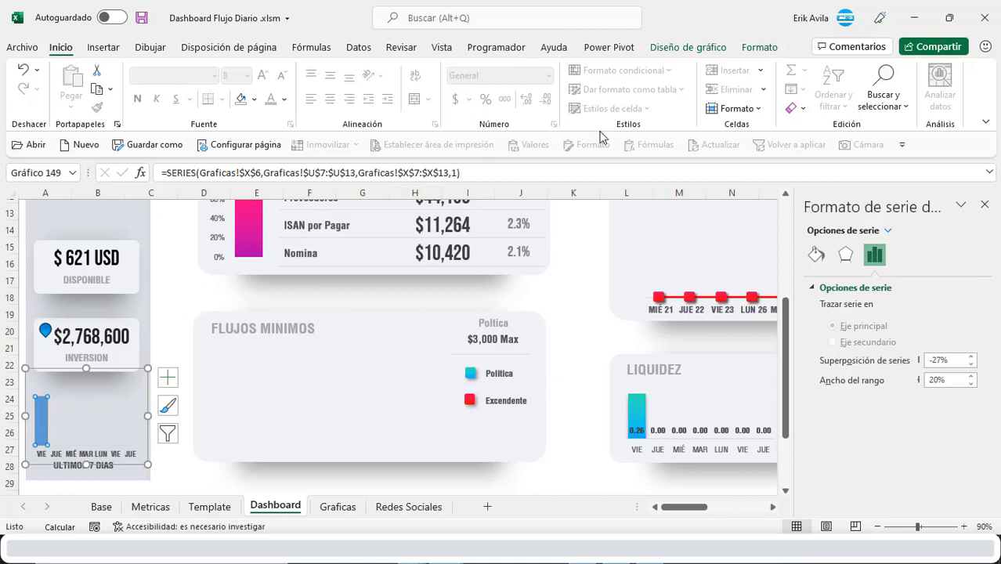
pyautogui.click(816, 255)
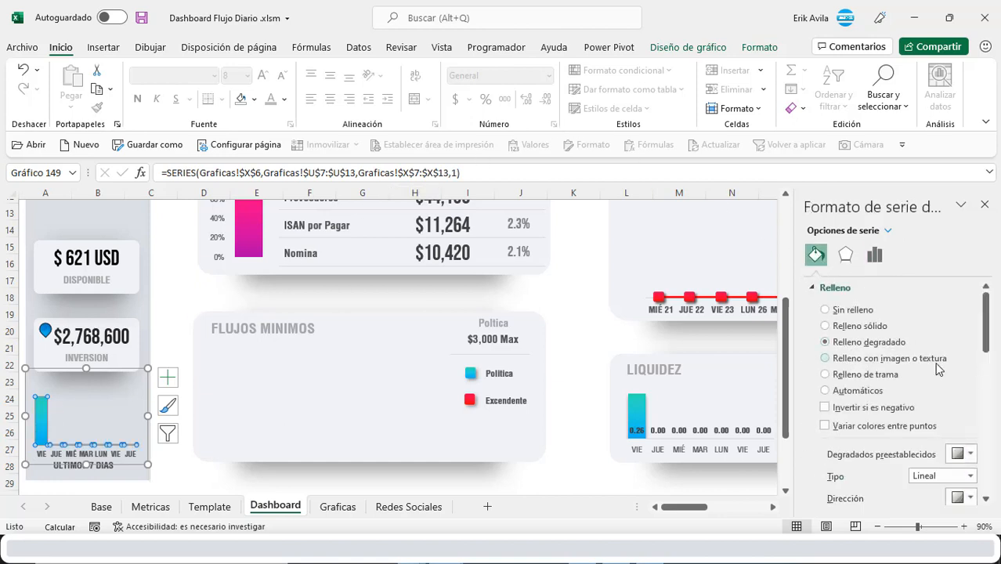
pyautogui.moveTo(985, 317); pyautogui.dragTo(985, 360)
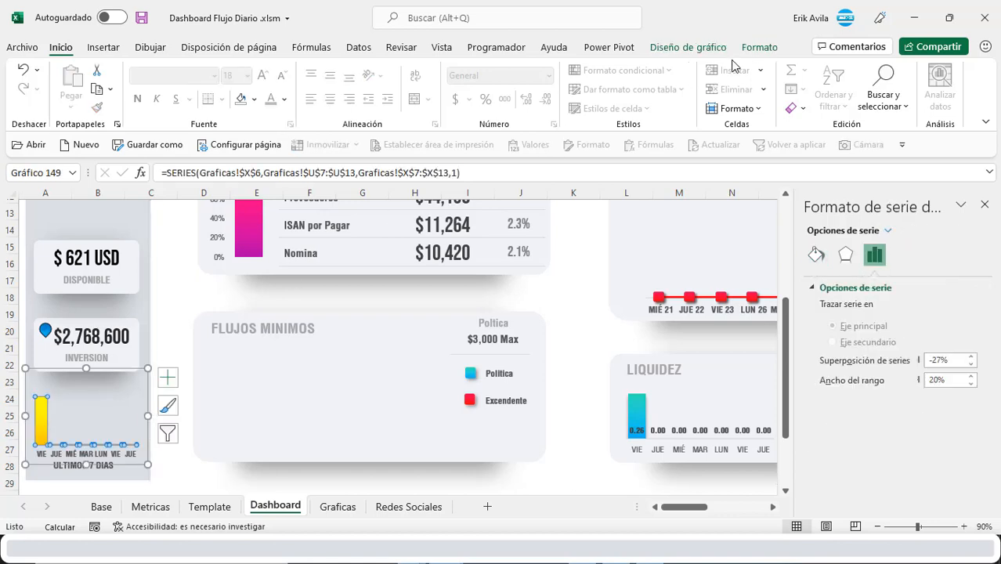
# Apply an outer shadow effect to the sidebar chart's Flujo columns and deselect the chart.
pyautogui.click(760, 47)
pyautogui.click(505, 108)
pyautogui.moveTo(528, 174)
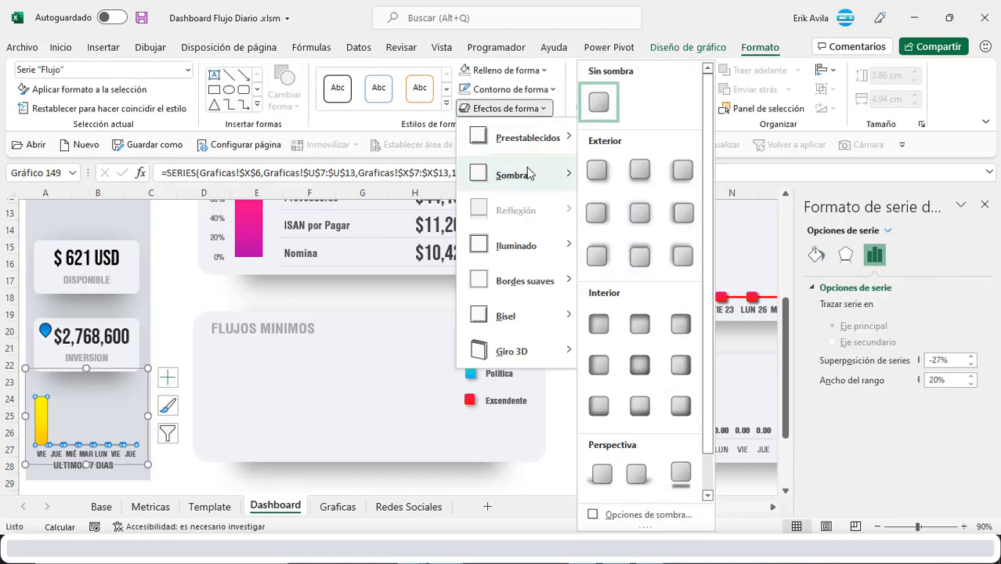
pyautogui.click(643, 186)
pyautogui.scroll(-1, 99, 396)
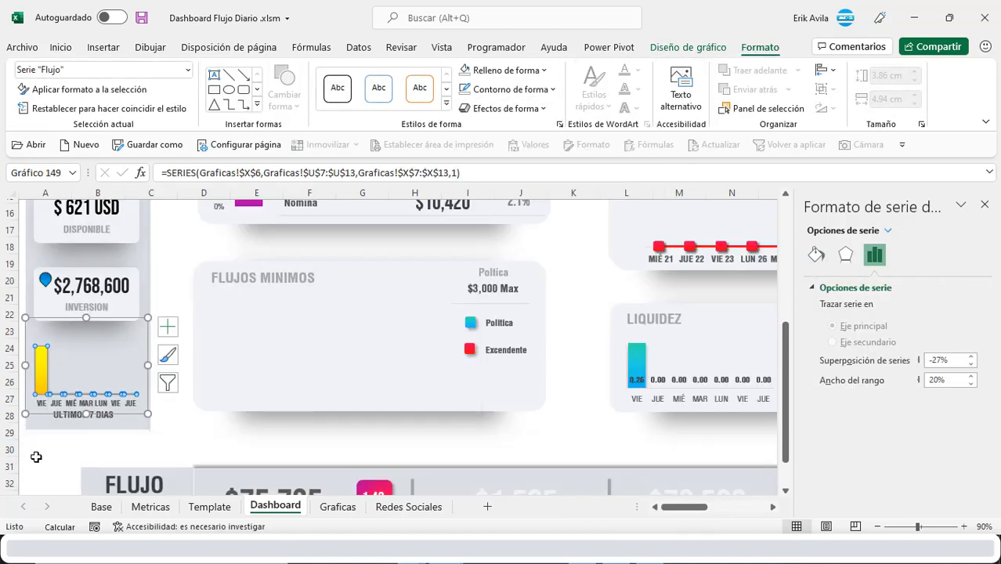
pyautogui.click(37, 459)
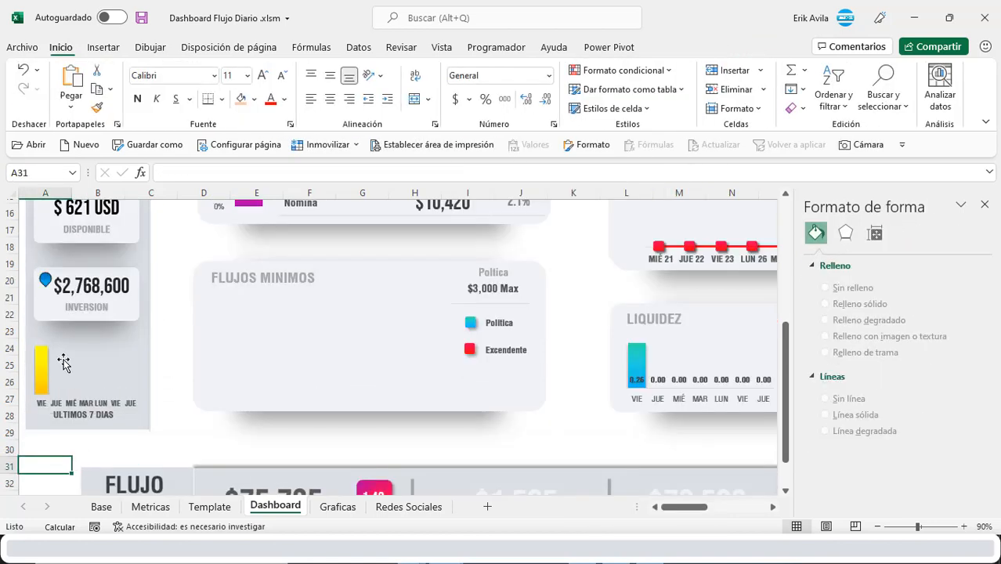
# Add bold data labels to the Flujo columns, with a custom number format that shortens values to thousands and hides zeros.
pyautogui.click(48, 367)
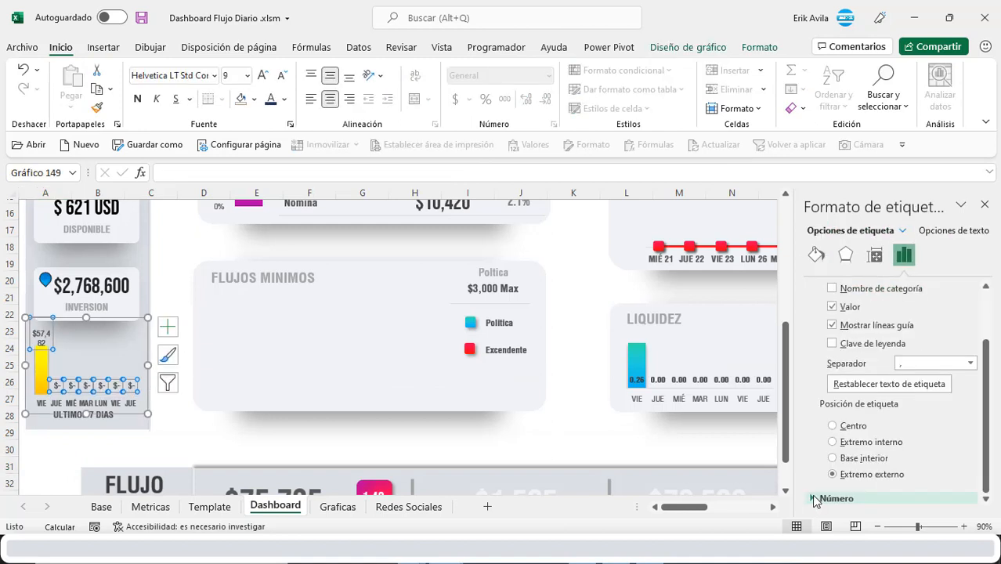
pyautogui.click(815, 500)
pyautogui.scroll(-3, 911, 439)
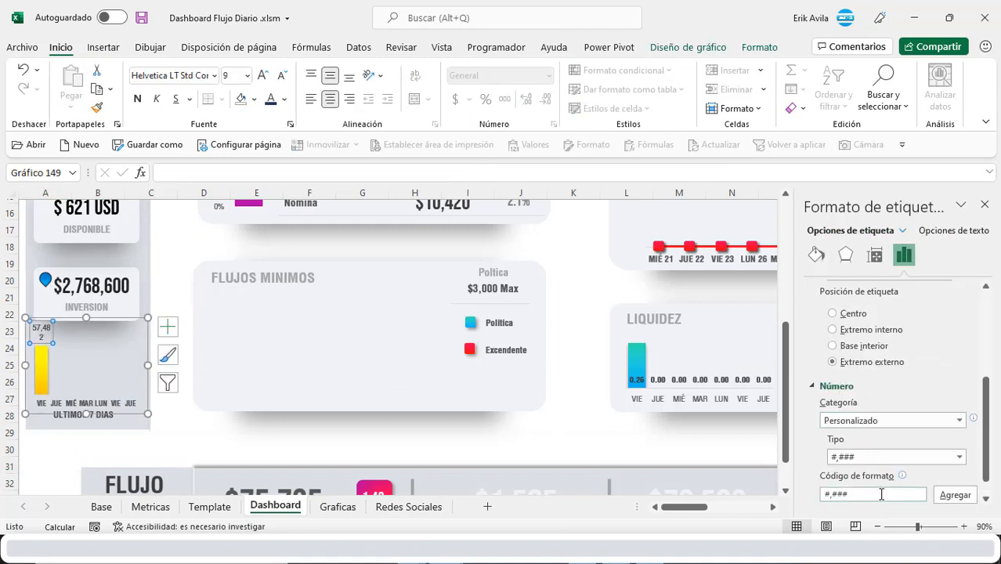
pyautogui.click(881, 495)
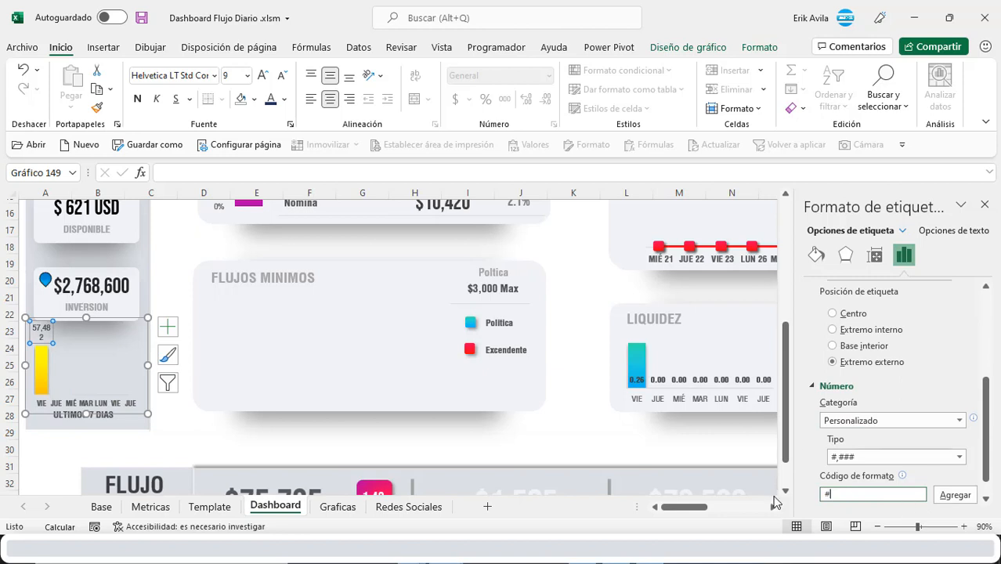
pyautogui.press('Return')
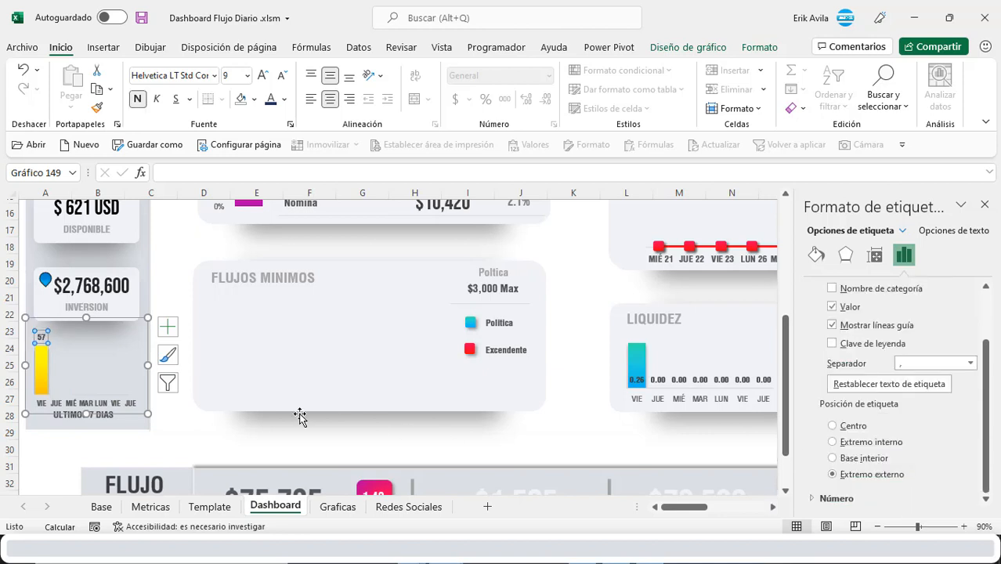
# Position the Flujo data labels at the inside base of the columns and deselect the chart.
pyautogui.click(860, 459)
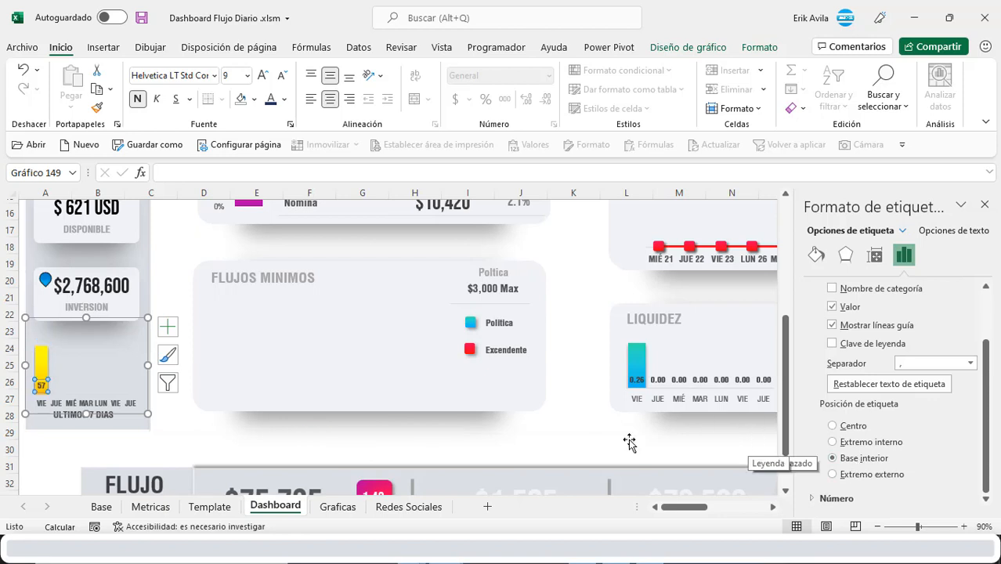
pyautogui.click(47, 449)
pyautogui.click(126, 448)
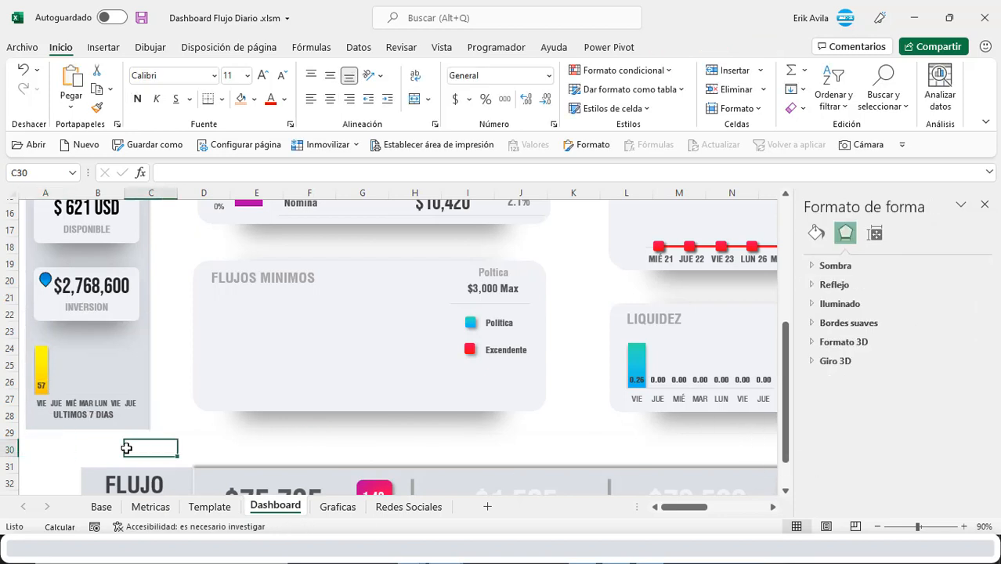
pyautogui.scroll(1, 126, 448)
pyautogui.scroll(1, 126, 448)
pyautogui.scroll(-2, 126, 448)
pyautogui.scroll(1, 126, 448)
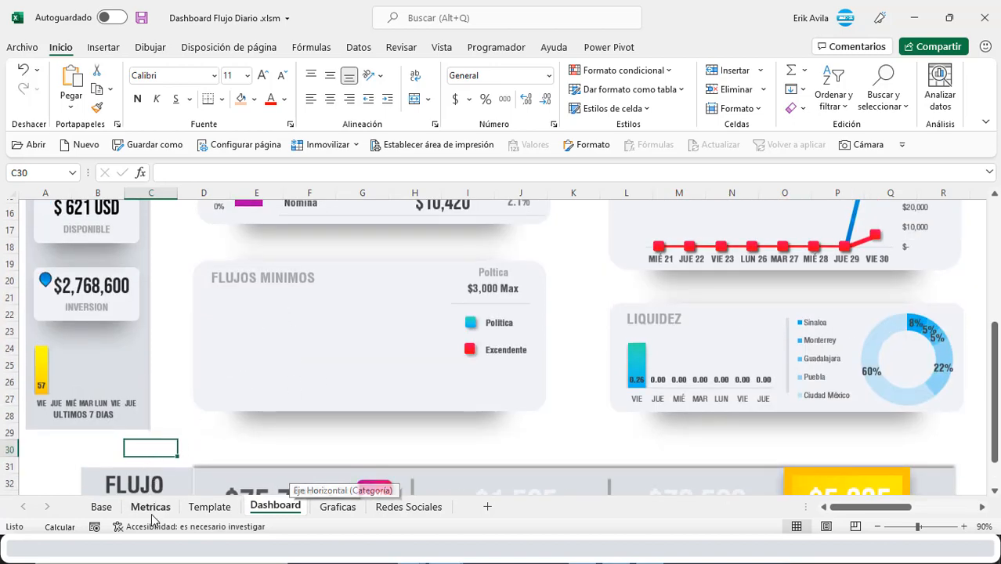
# On the Graficas sheet, examine the Grafica Flujos table's Recursos Disponibles, Politica, Condición and Excedente columns and their formulas.
pyautogui.click(322, 509)
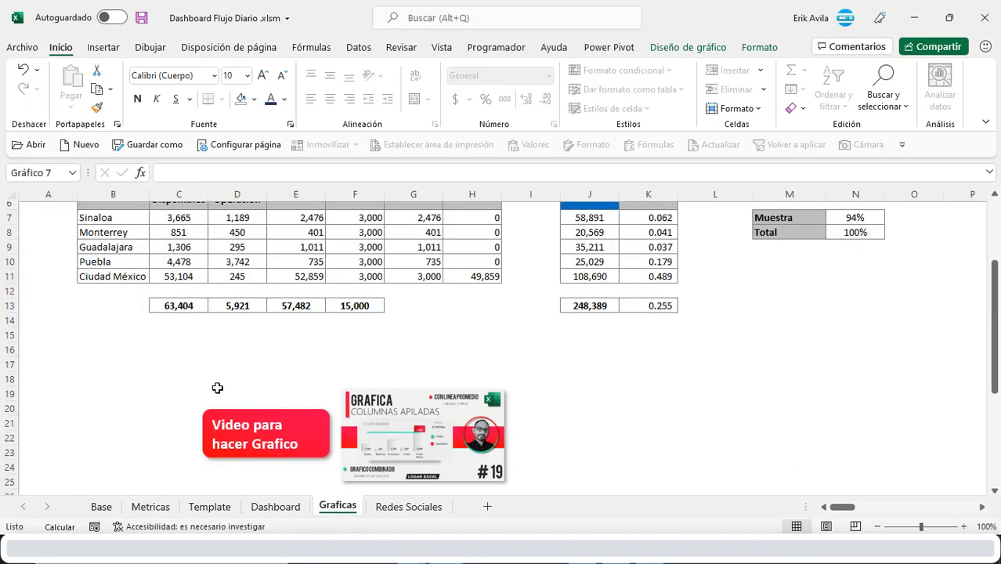
pyautogui.scroll(3, 217, 385)
pyautogui.click(162, 394)
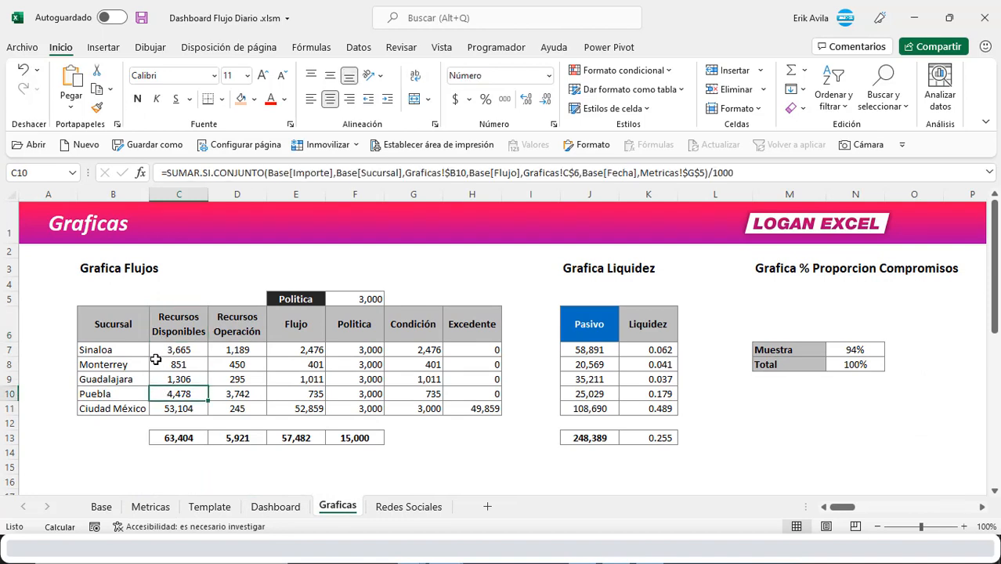
pyautogui.click(157, 354)
pyautogui.click(348, 367)
pyautogui.scroll(-1, 353, 329)
pyautogui.click(361, 256)
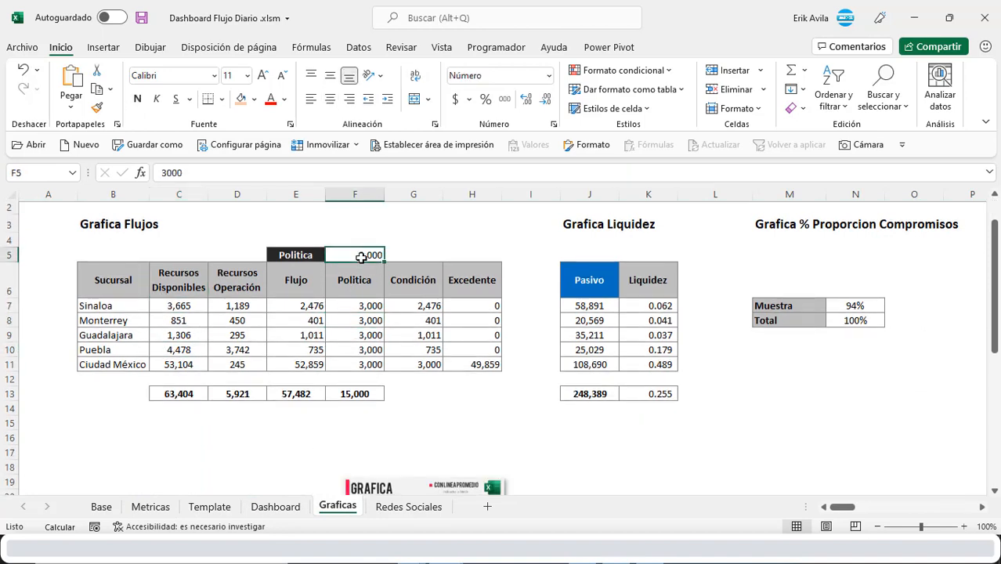
pyautogui.click(358, 325)
pyautogui.moveTo(414, 321); pyautogui.dragTo(422, 347)
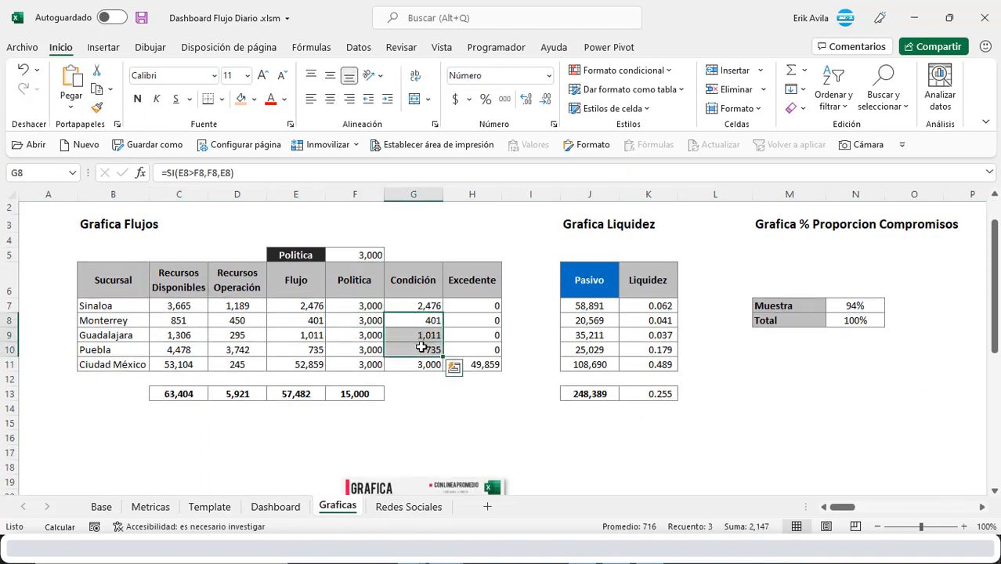
pyautogui.click(481, 365)
# Cut the combined branch flow chart from the Graficas sheet, paste it into the Dashboard sheet and place it in the FLUJOS MINIMOS card.
pyautogui.scroll(-5, 408, 360)
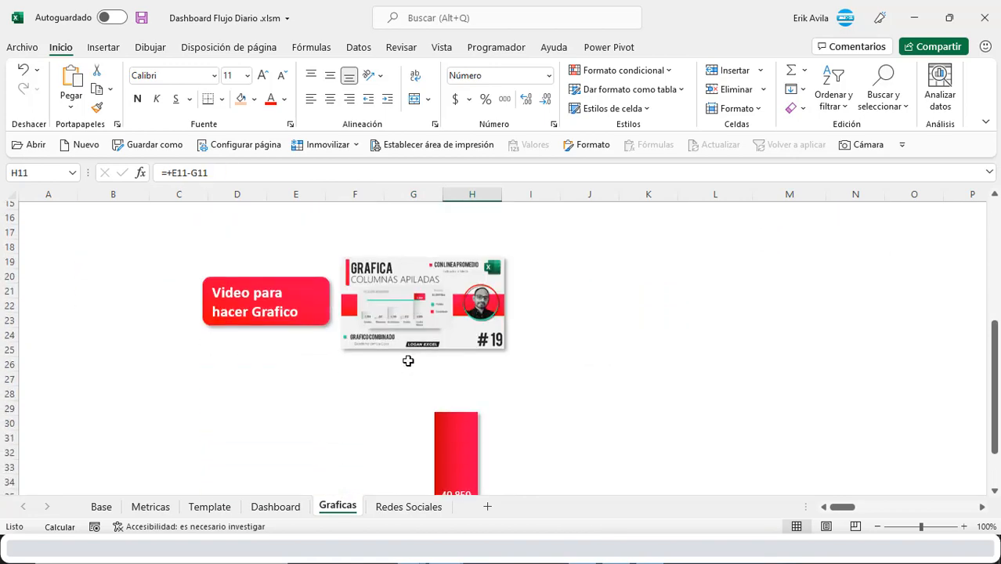
pyautogui.scroll(-1, 367, 391)
pyautogui.scroll(1, 367, 391)
pyautogui.moveTo(307, 389); pyautogui.dragTo(610, 235)
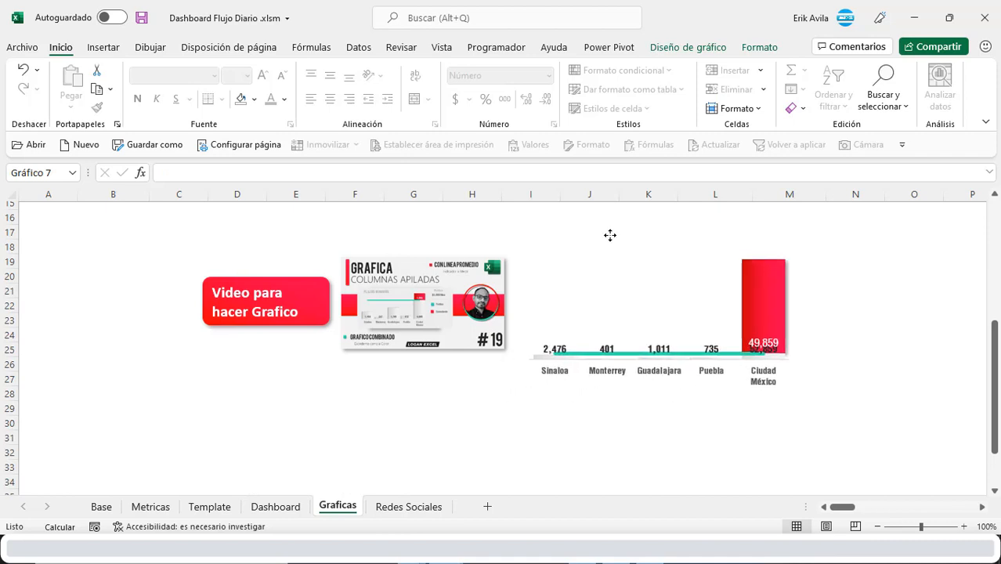
pyautogui.scroll(2, 457, 332)
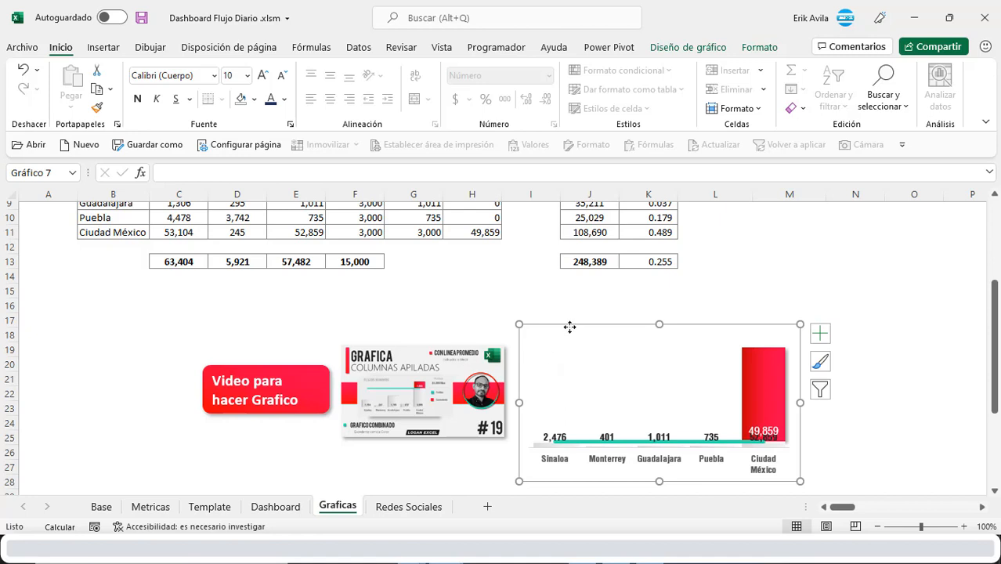
pyautogui.press('Delete')
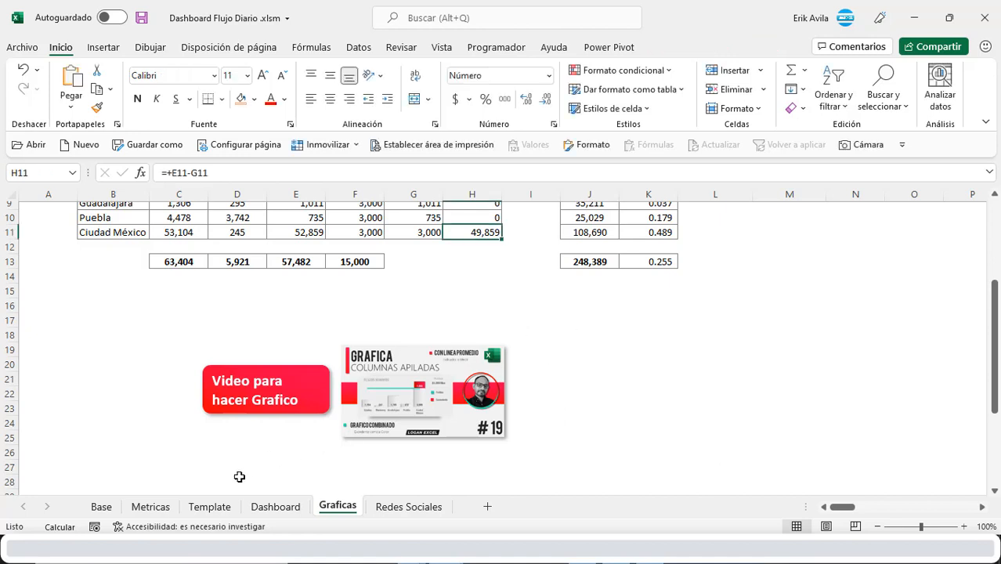
pyautogui.click(275, 507)
pyautogui.hotkey('ctrl', 'v')
pyautogui.moveTo(163, 459); pyautogui.dragTo(297, 311)
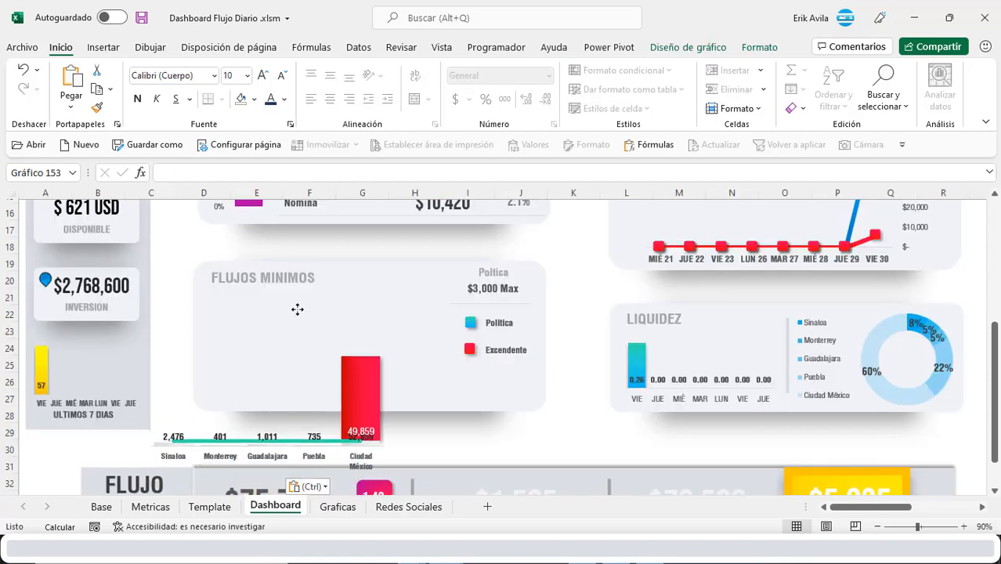
# Show the Dashboard sheet in full-screen view without the ribbon and compare the new dashboard with the reference image below it.
pyautogui.scroll(5, 833, 311)
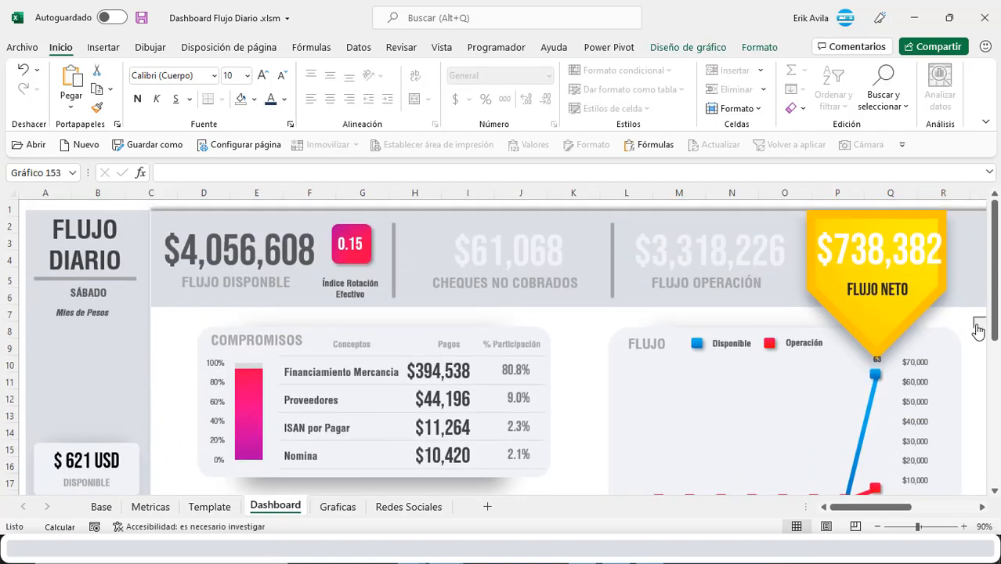
pyautogui.hotkey('ctrl', 'shift', 'F1')
pyautogui.scroll(-10, 223, 352)
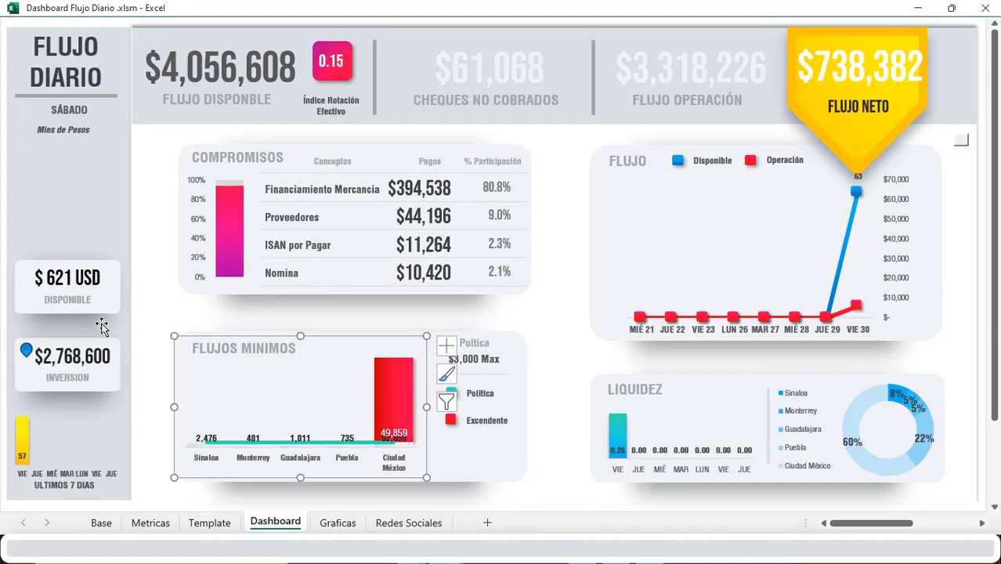
pyautogui.scroll(-2, 179, 342)
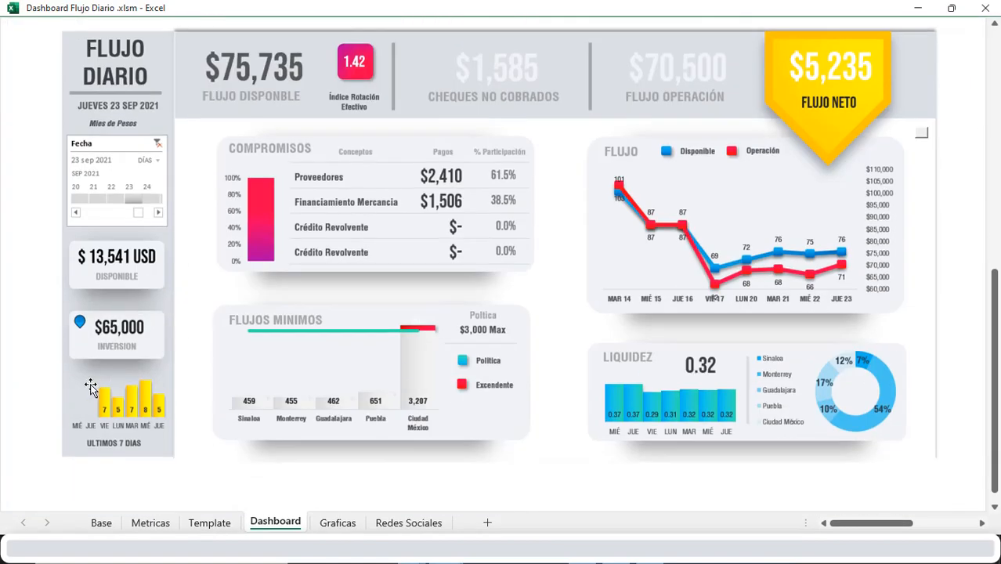
pyautogui.scroll(10, 406, 377)
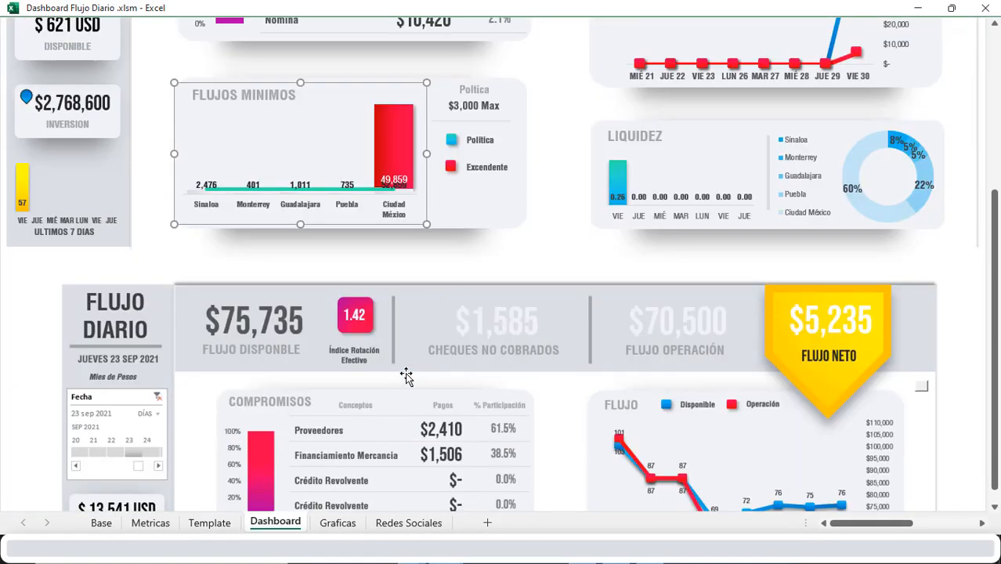
pyautogui.click(407, 376)
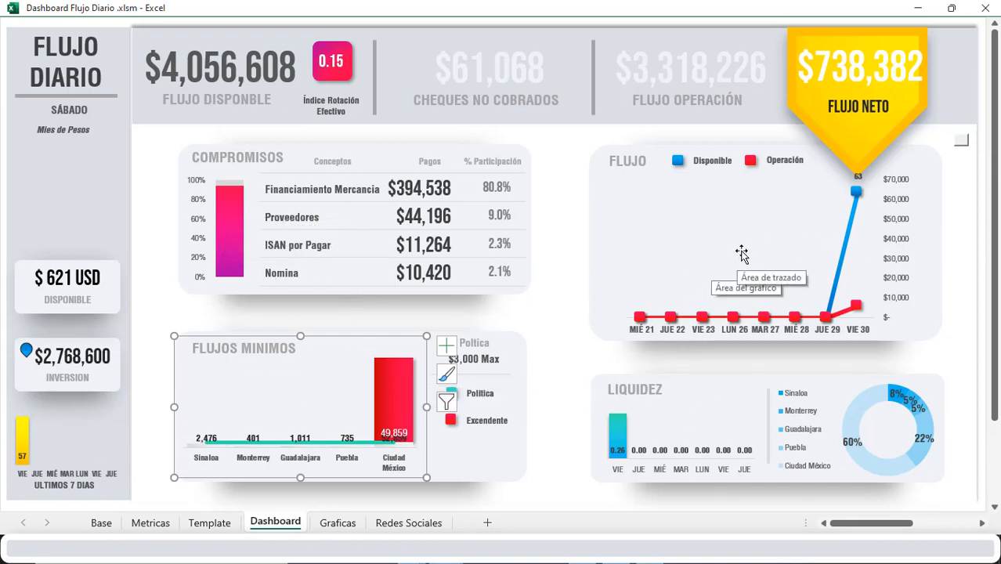
pyautogui.click(543, 315)
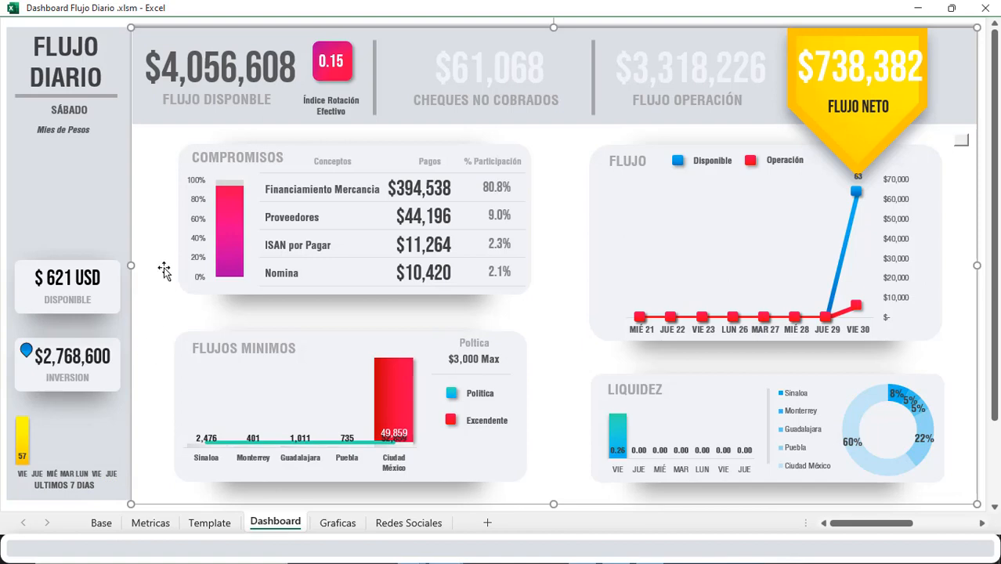
# Check the Fecha timeline in the reference dashboard's sidebar and restore the ribbon.
pyautogui.scroll(-8, 197, 223)
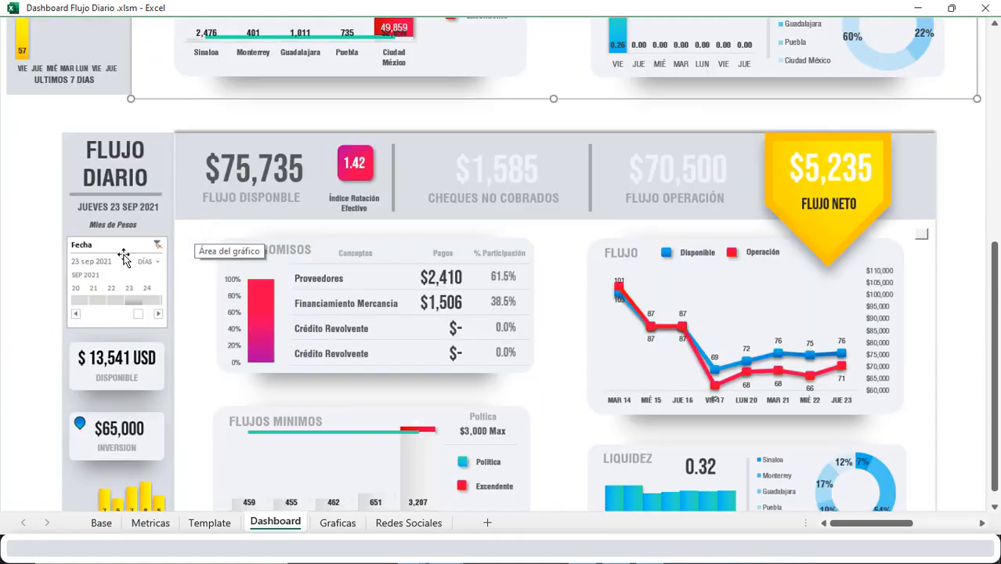
pyautogui.scroll(8, 86, 227)
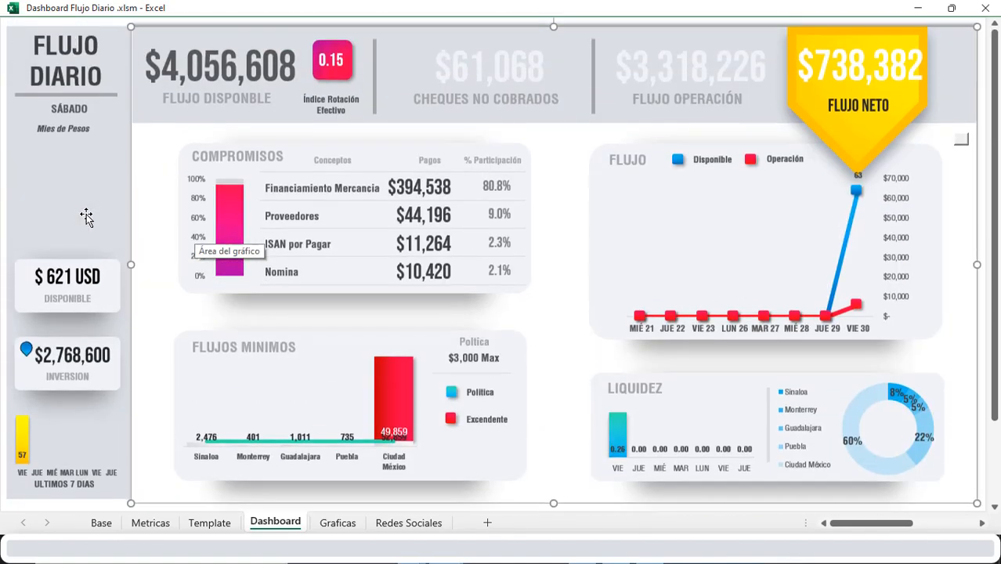
pyautogui.hotkey('ctrl', 'shift', 'F1')
pyautogui.scroll(-3, 561, 378)
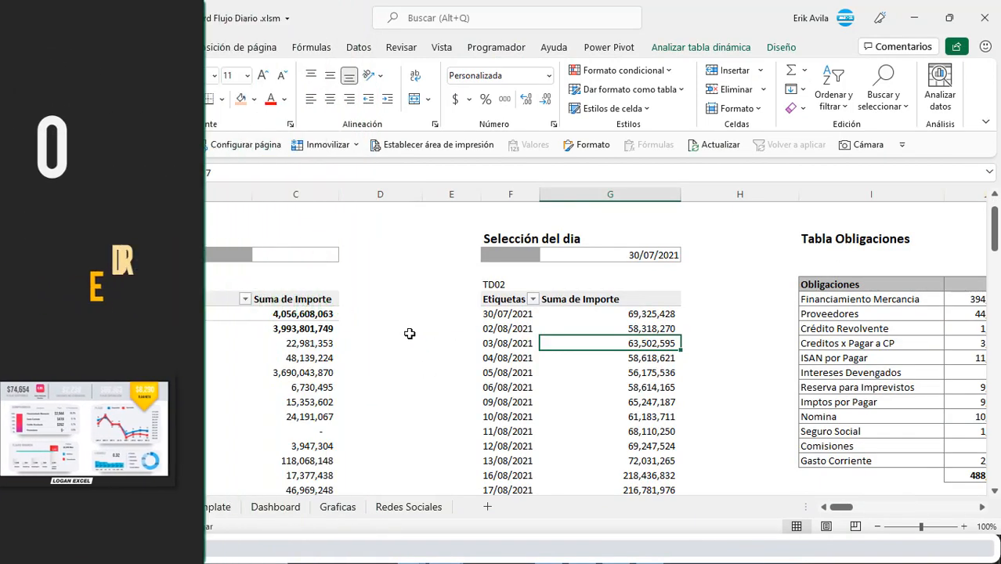
# Insert a timeline for the Fecha field from pivot table TD02 on the Metricas sheet.
pyautogui.click(429, 327)
pyautogui.click(592, 356)
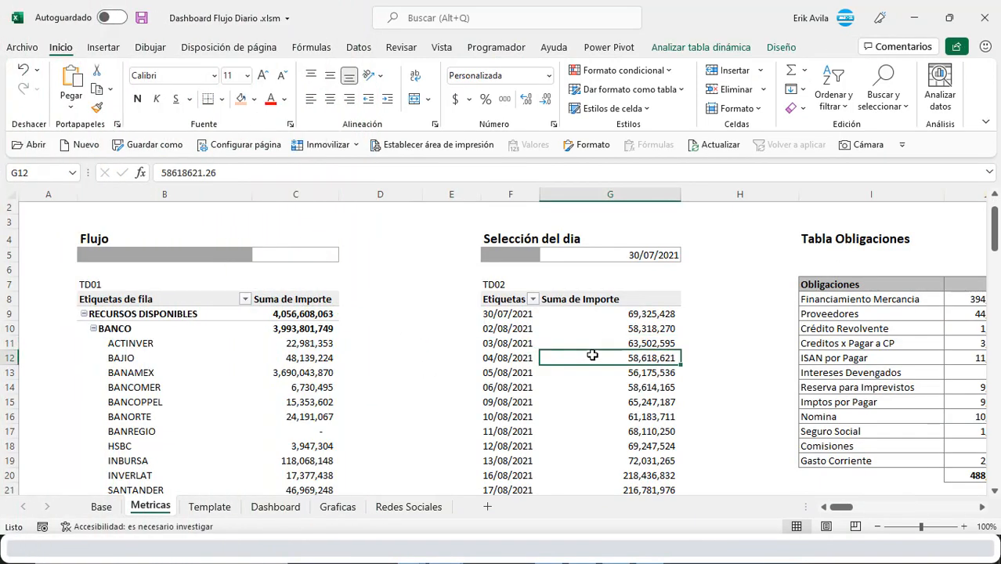
pyautogui.scroll(-2, 582, 405)
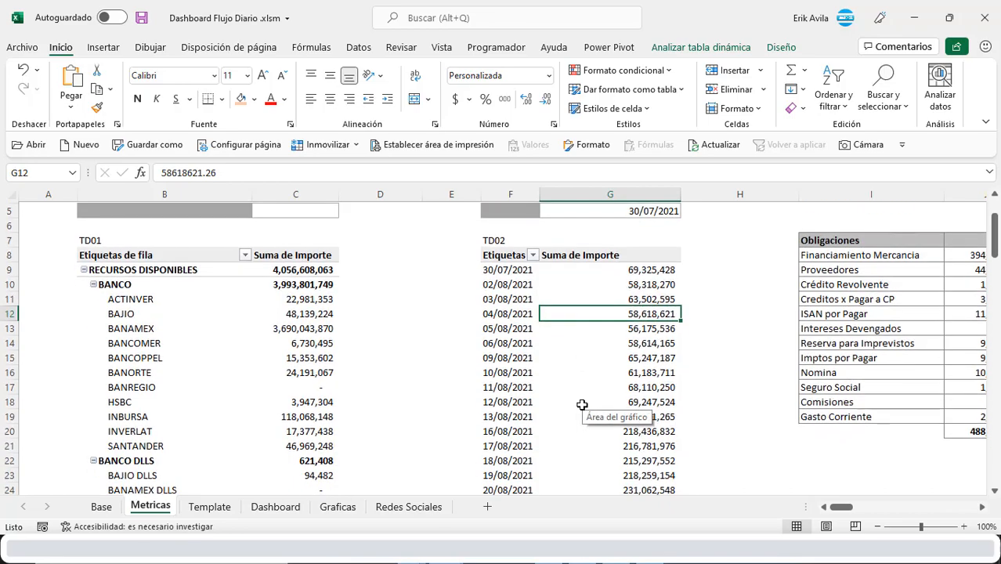
pyautogui.scroll(2, 582, 405)
pyautogui.click(600, 323)
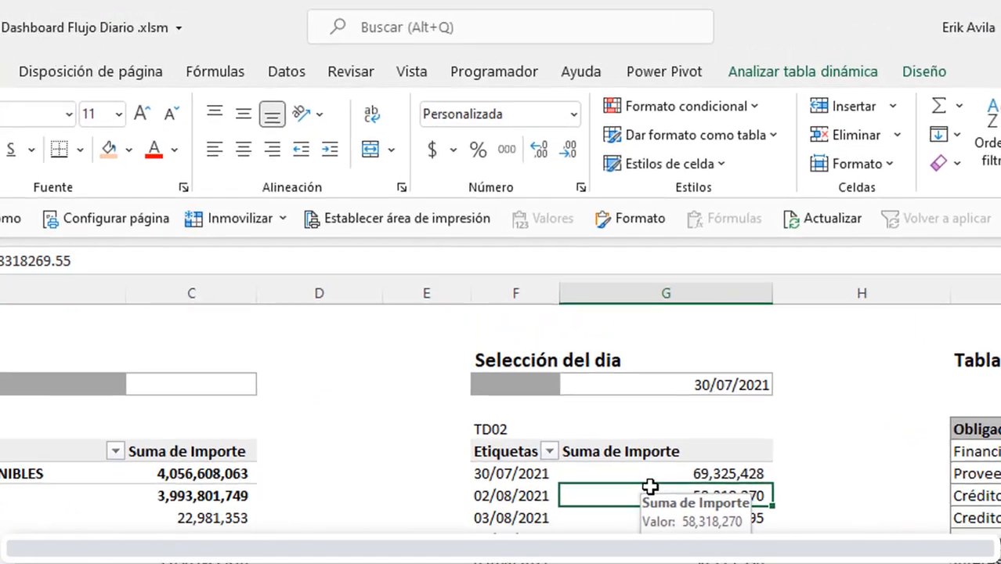
pyautogui.click(757, 56)
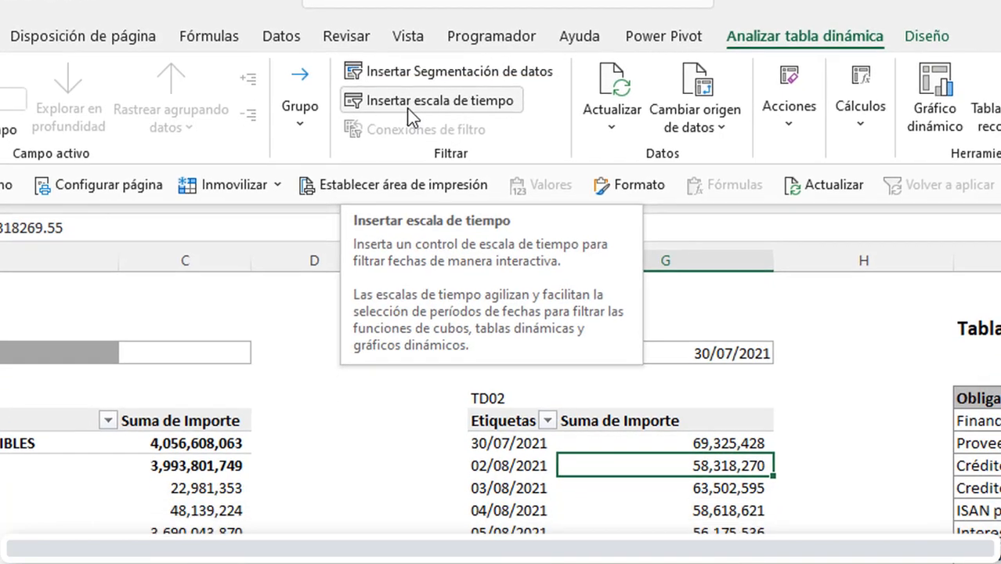
pyautogui.click(413, 148)
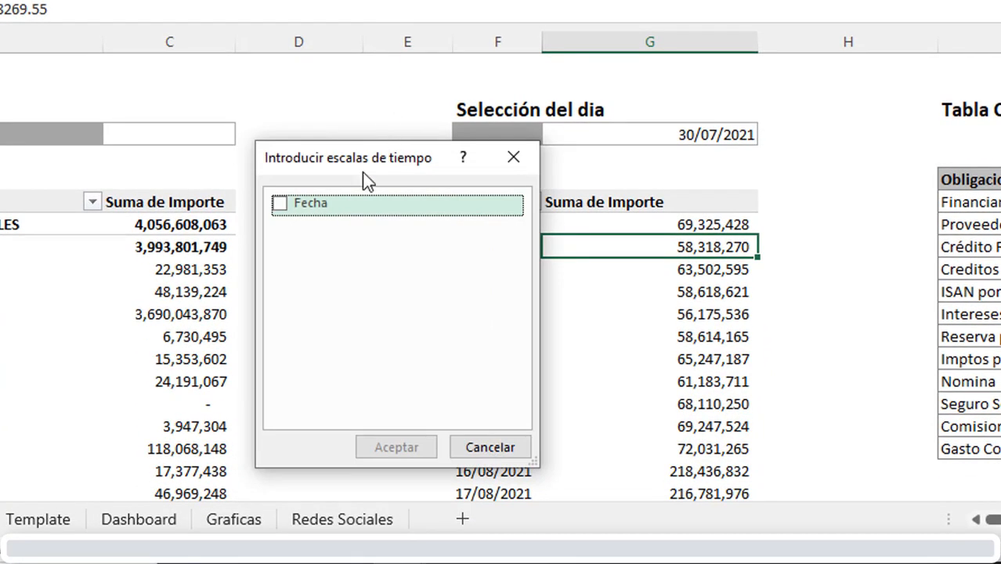
pyautogui.click(278, 205)
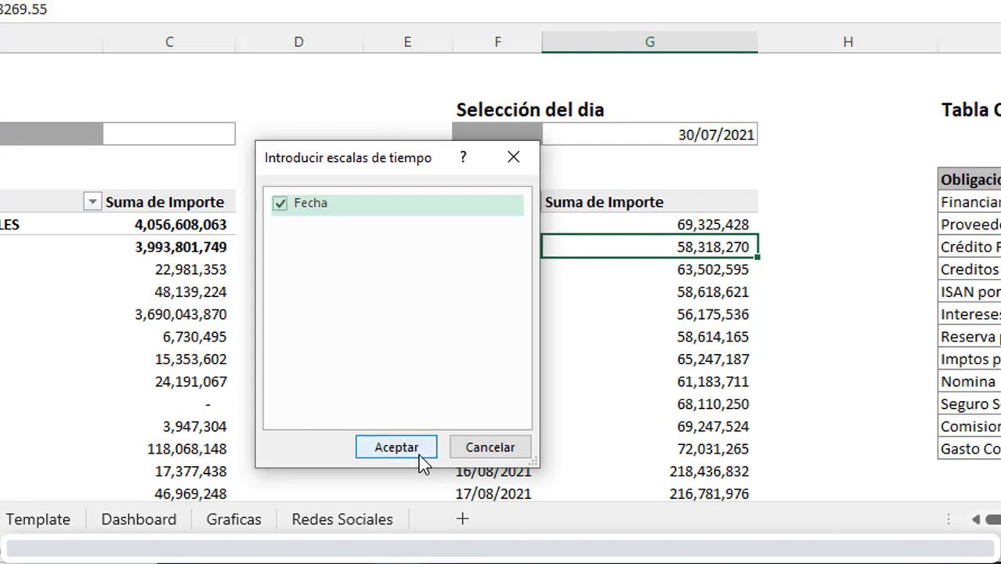
pyautogui.click(416, 453)
# Cut the Fecha timeline from the Metricas sheet, paste it into the Dashboard sheet and place it in the sidebar below Mies de Pesos.
pyautogui.moveTo(424, 220); pyautogui.dragTo(383, 201)
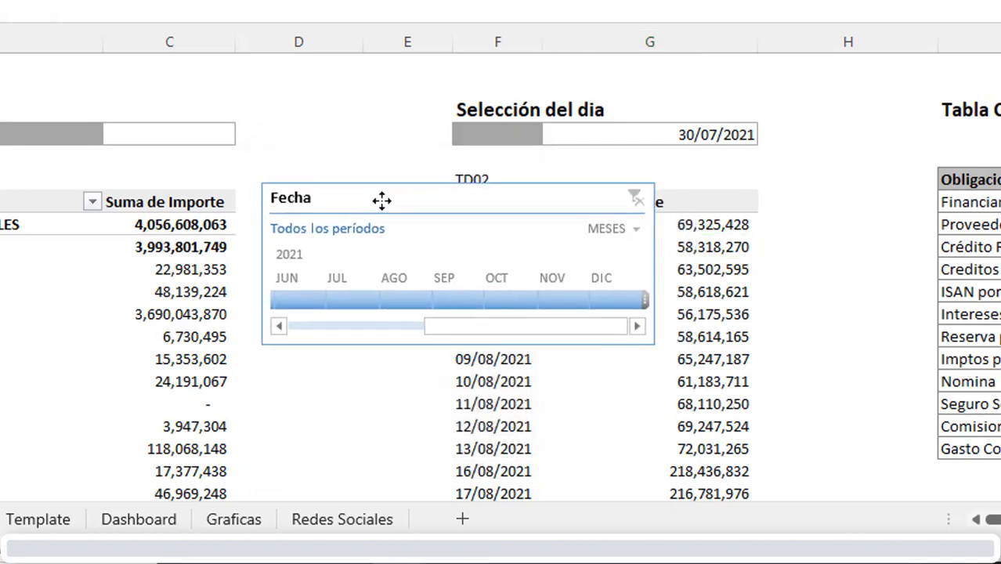
pyautogui.hotkey('ctrl', 'x')
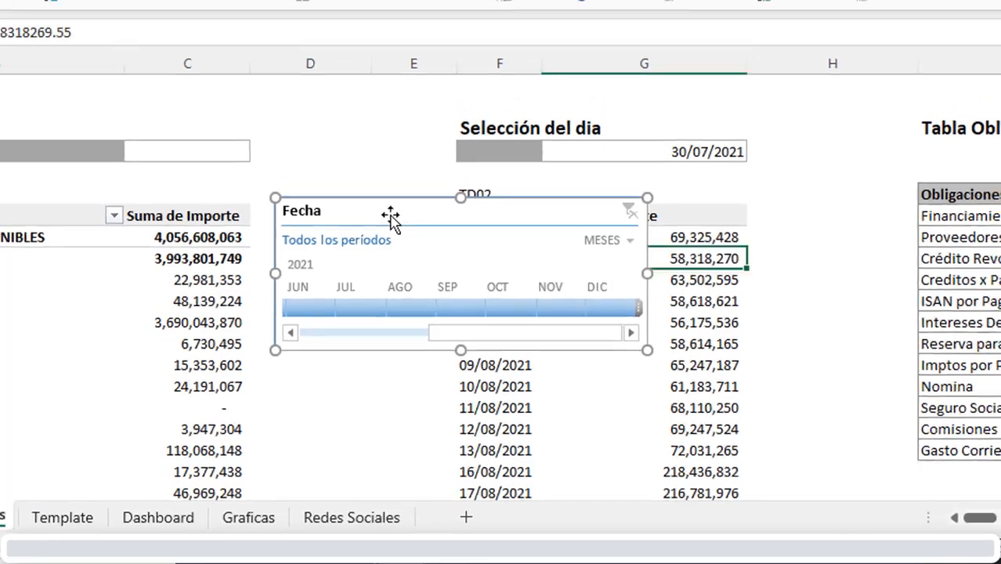
pyautogui.click(138, 519)
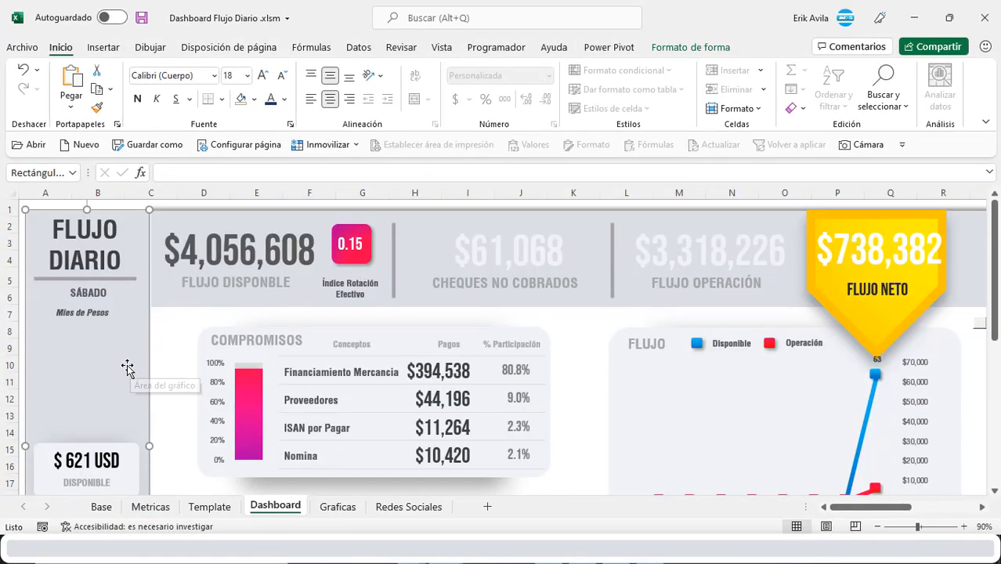
pyautogui.scroll(-2, 128, 368)
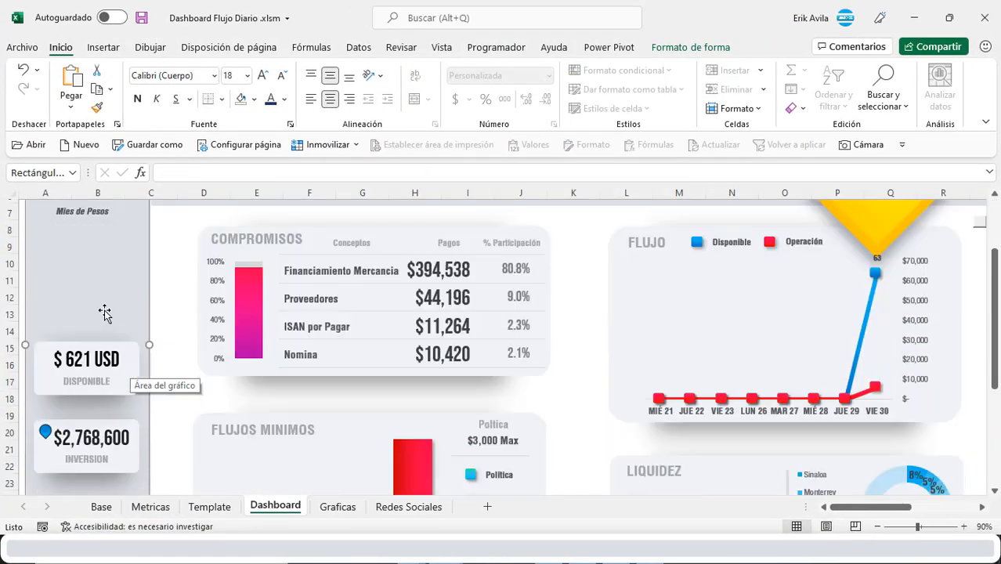
pyautogui.hotkey('ctrl', 'v')
pyautogui.scroll(2, 162, 293)
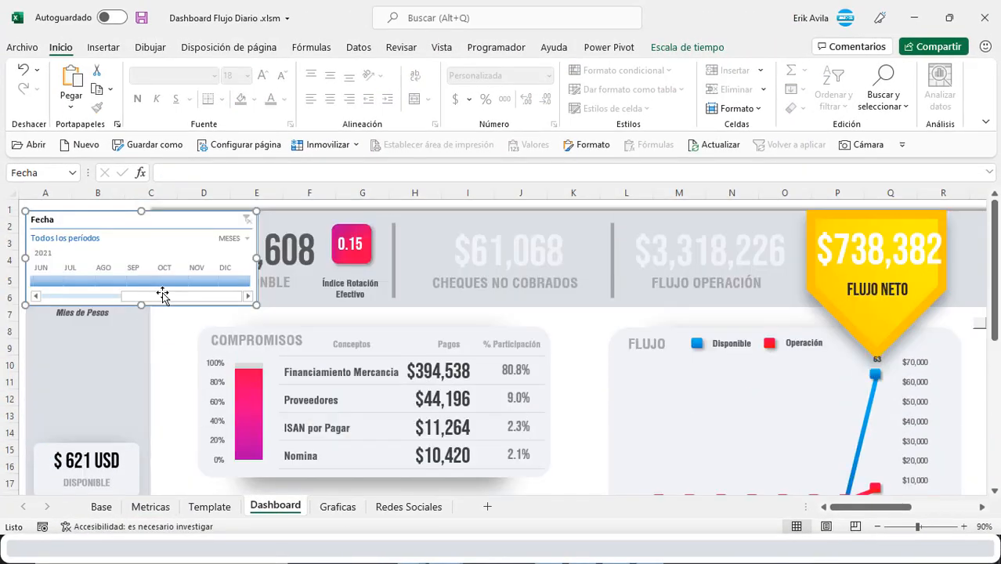
pyautogui.moveTo(160, 230); pyautogui.dragTo(165, 356)
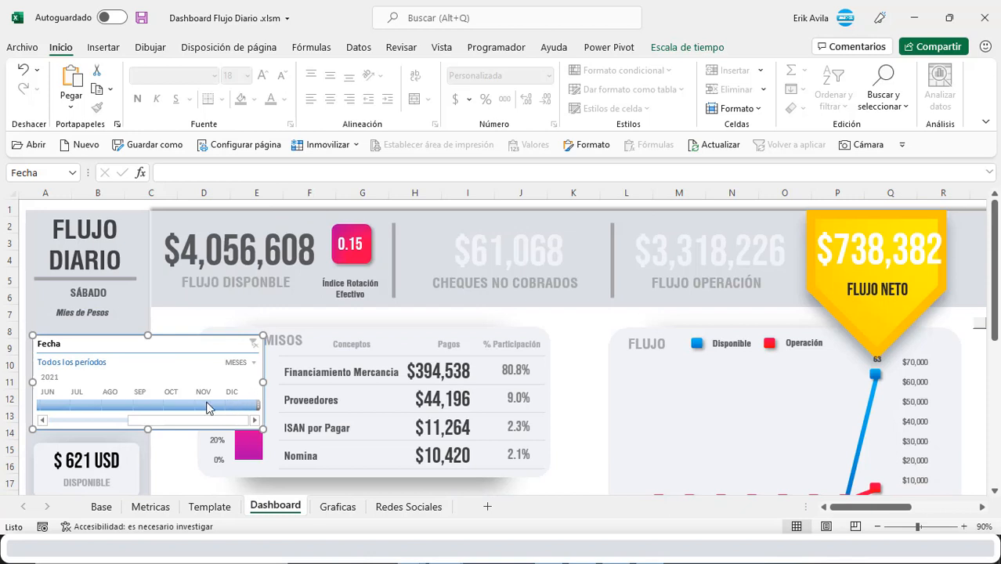
# Filter the Fecha timeline to September 2021 and switch its time level to days.
pyautogui.click(129, 405)
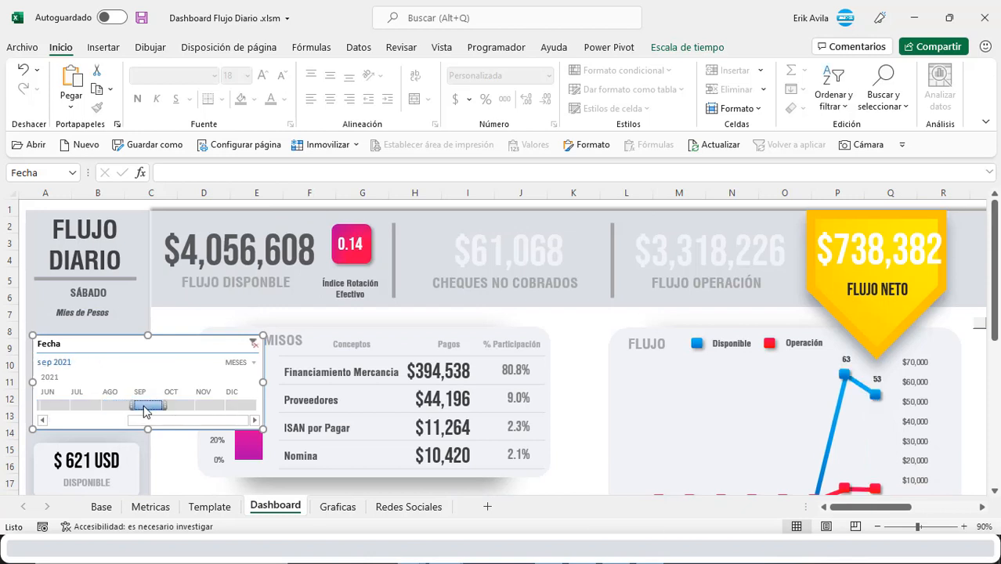
pyautogui.click(148, 406)
pyautogui.click(120, 407)
pyautogui.click(148, 407)
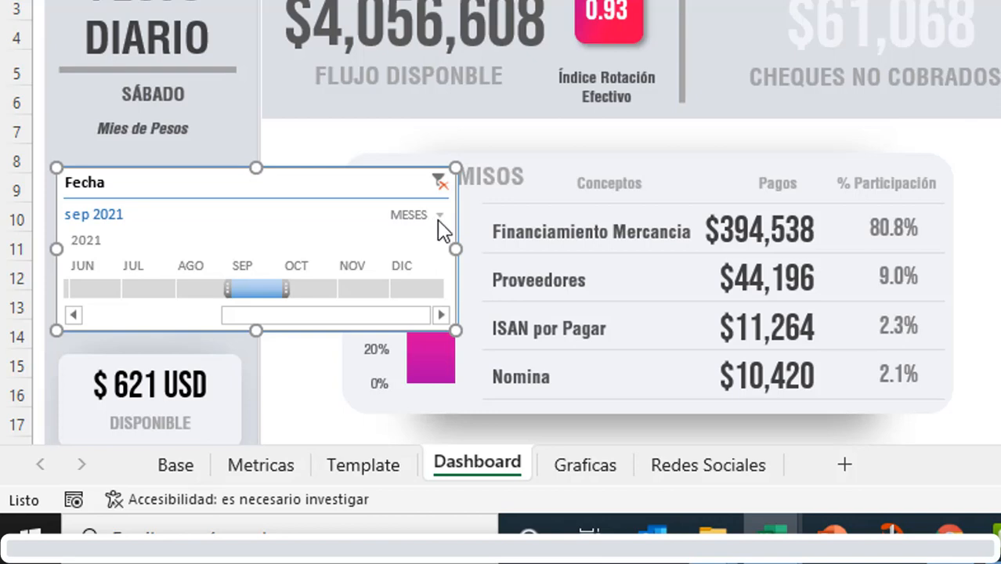
pyautogui.click(441, 218)
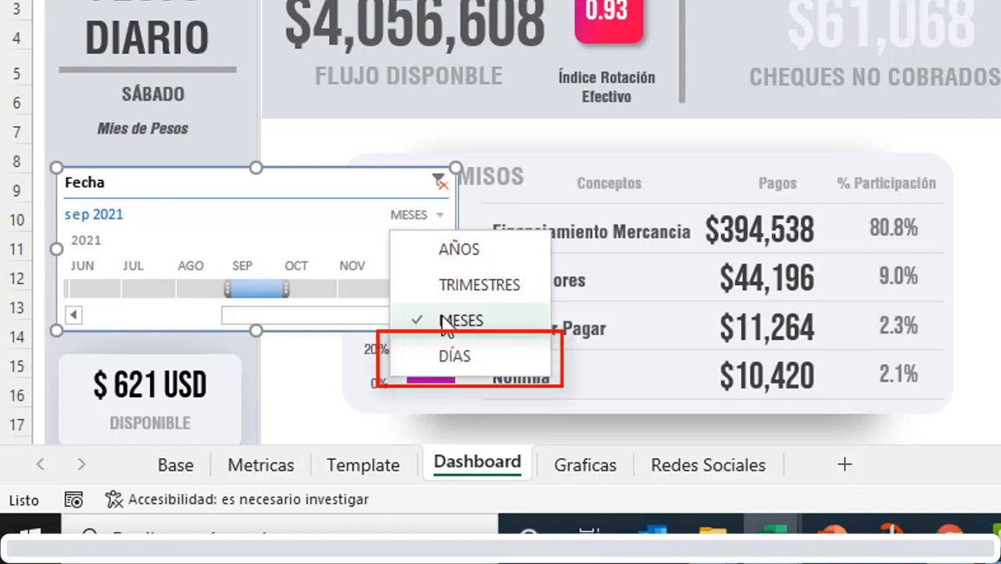
pyautogui.click(453, 357)
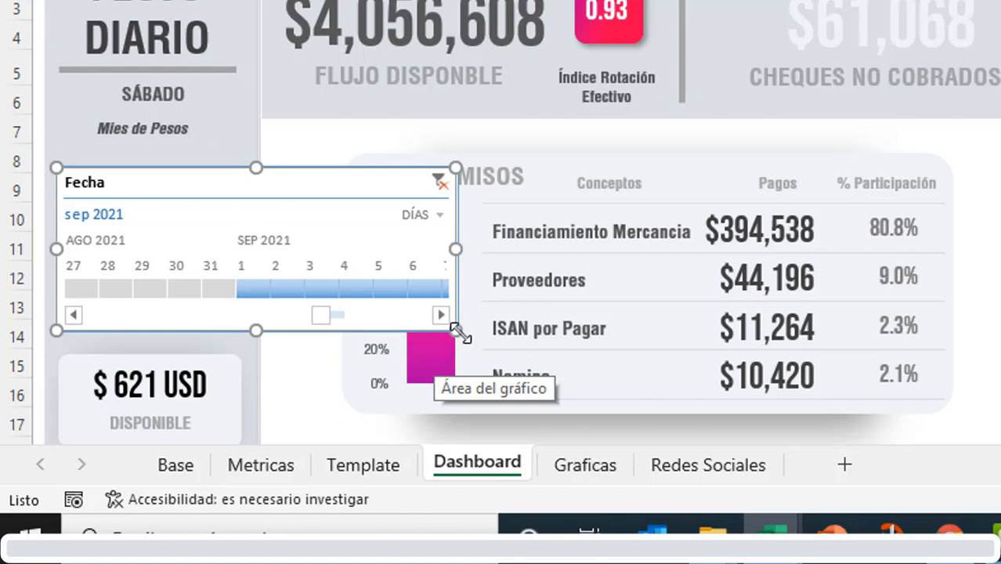
# Resize the Fecha timeline to about 4.44 cm wide and 4 cm high and fit it inside the sidebar above the USD card.
pyautogui.moveTo(447, 329); pyautogui.dragTo(409, 327)
pyautogui.moveTo(263, 176); pyautogui.dragTo(282, 163)
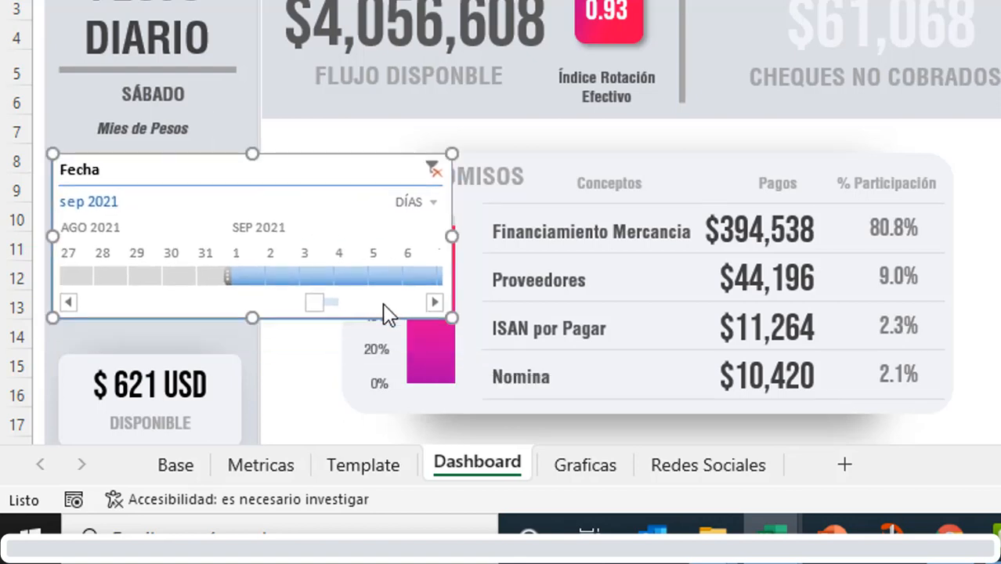
pyautogui.moveTo(281, 307); pyautogui.dragTo(242, 301)
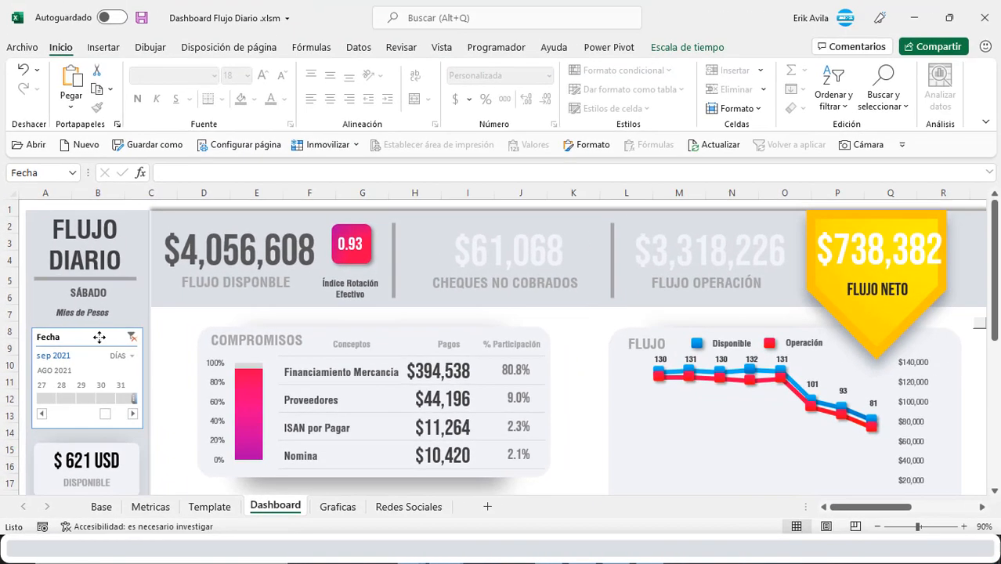
# Apply the grey timeline style to the Fecha timeline and compare it with the reference dashboard's timeline.
pyautogui.click(99, 337)
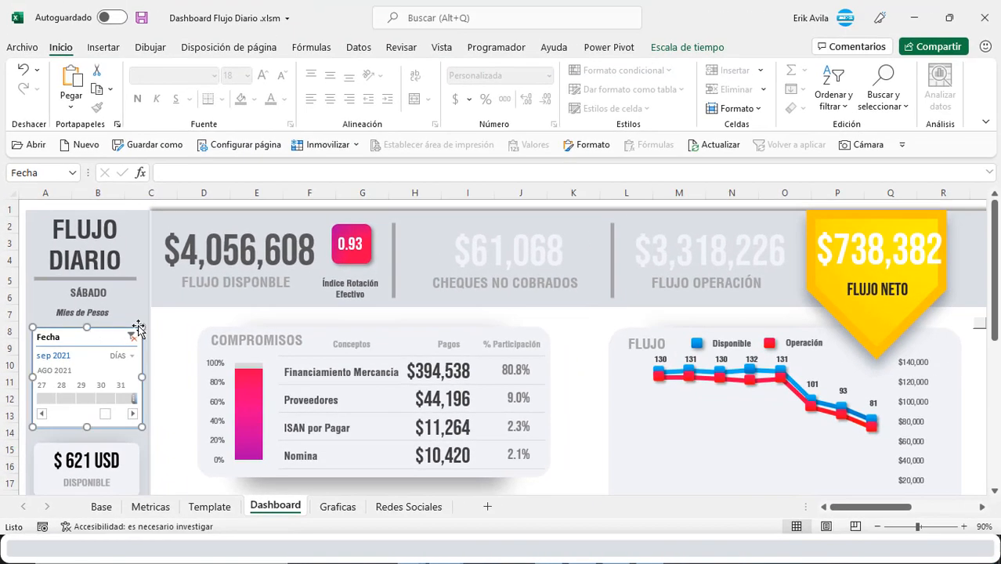
pyautogui.click(657, 49)
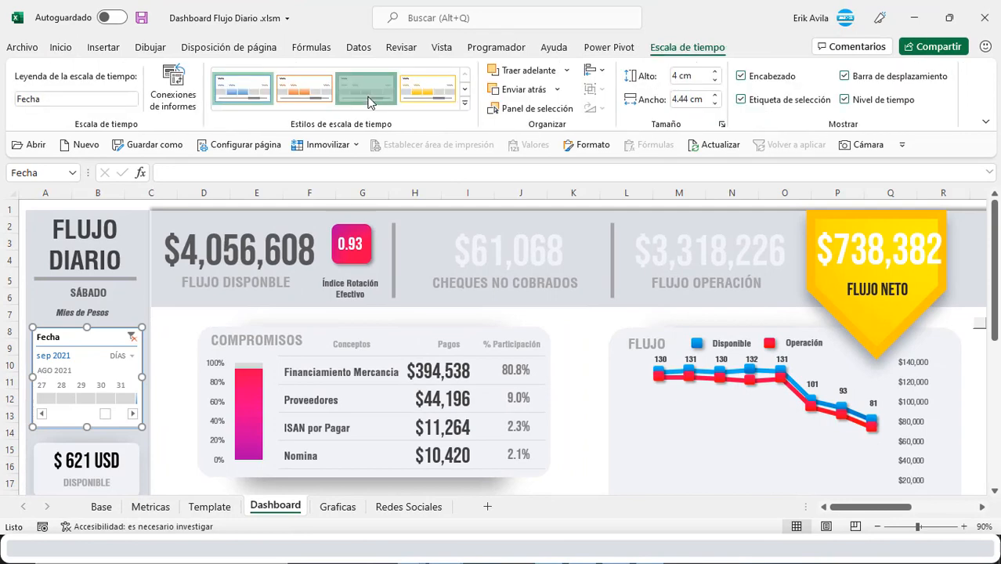
pyautogui.scroll(-10, 134, 357)
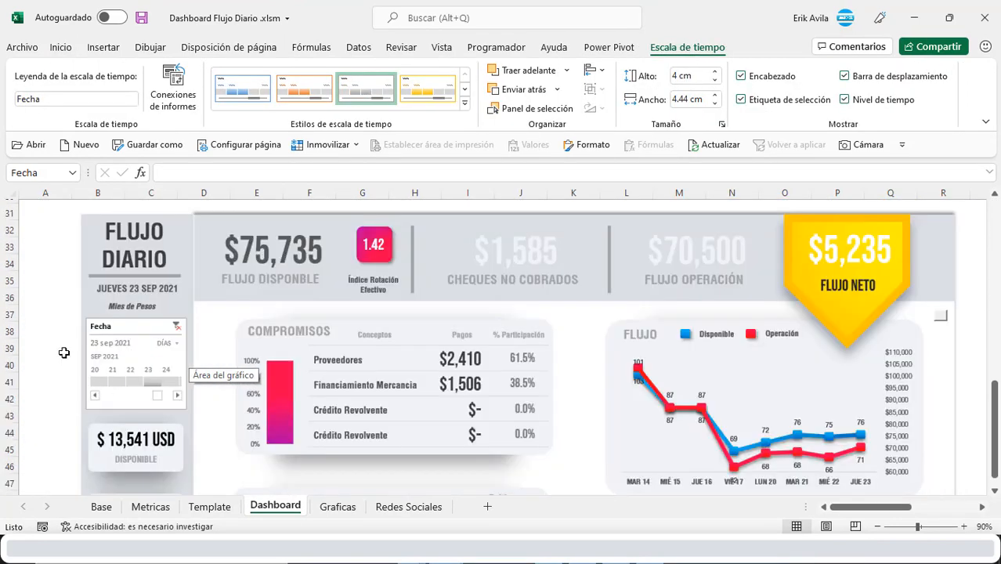
pyautogui.click(64, 352)
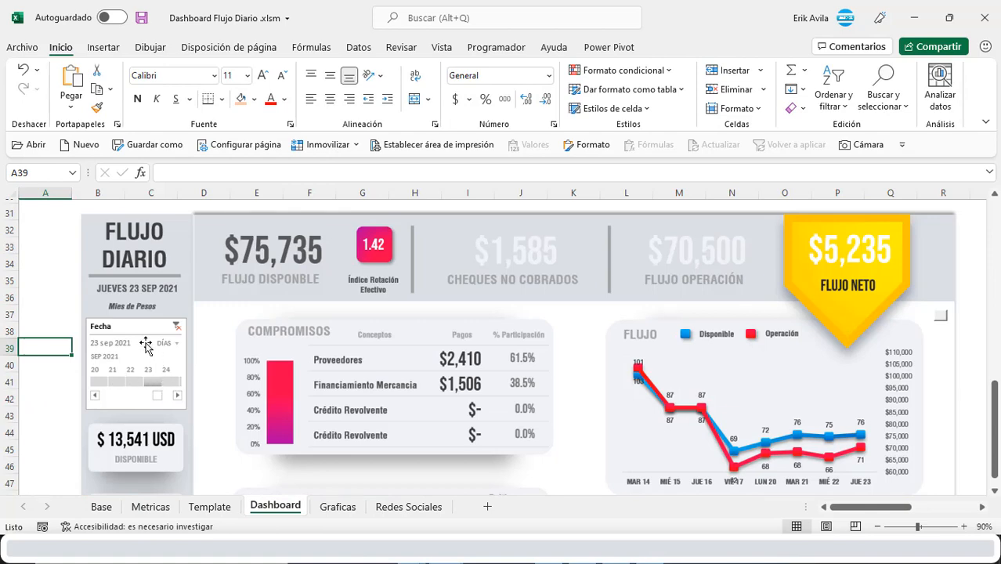
pyautogui.scroll(8, 145, 347)
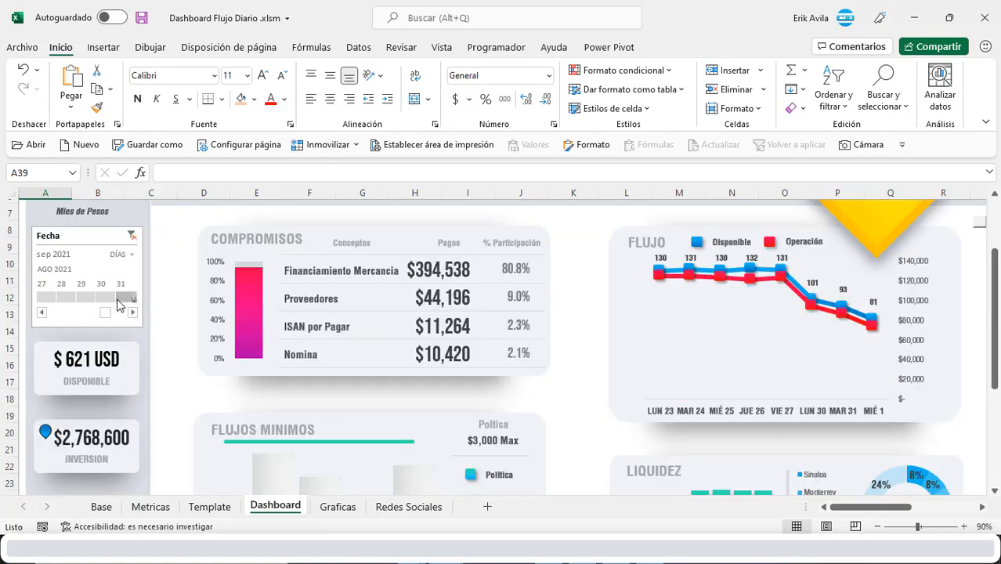
pyautogui.scroll(1, 130, 316)
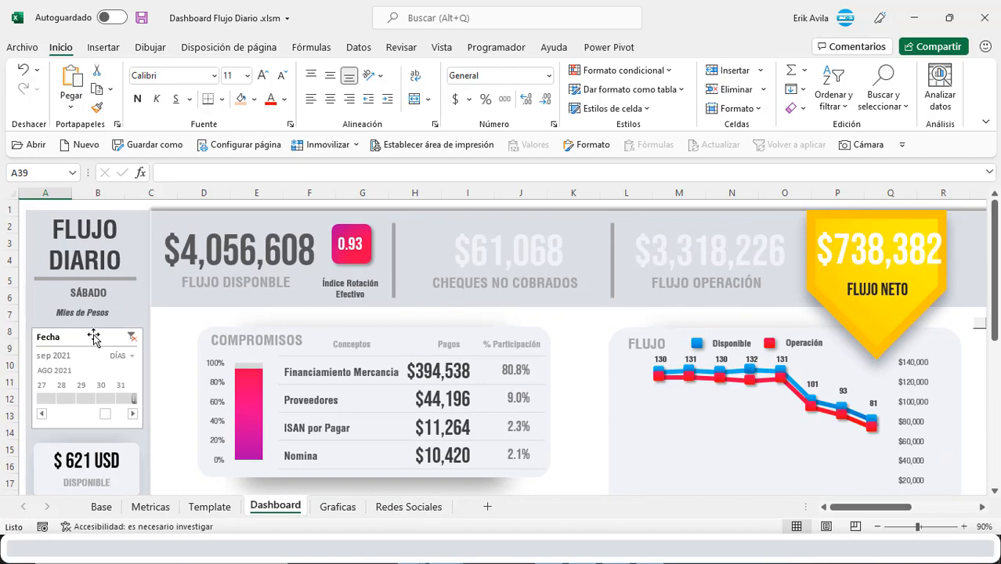
# Connect the Fecha timeline to pivot table TD01 in addition to TD02 through its report connections.
pyautogui.rightClick(93, 337)
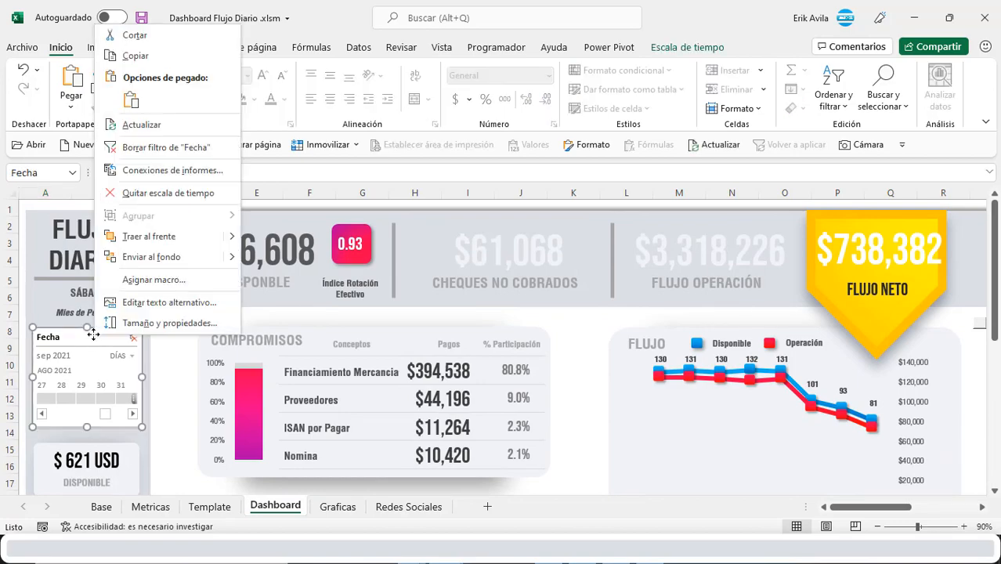
pyautogui.click(163, 170)
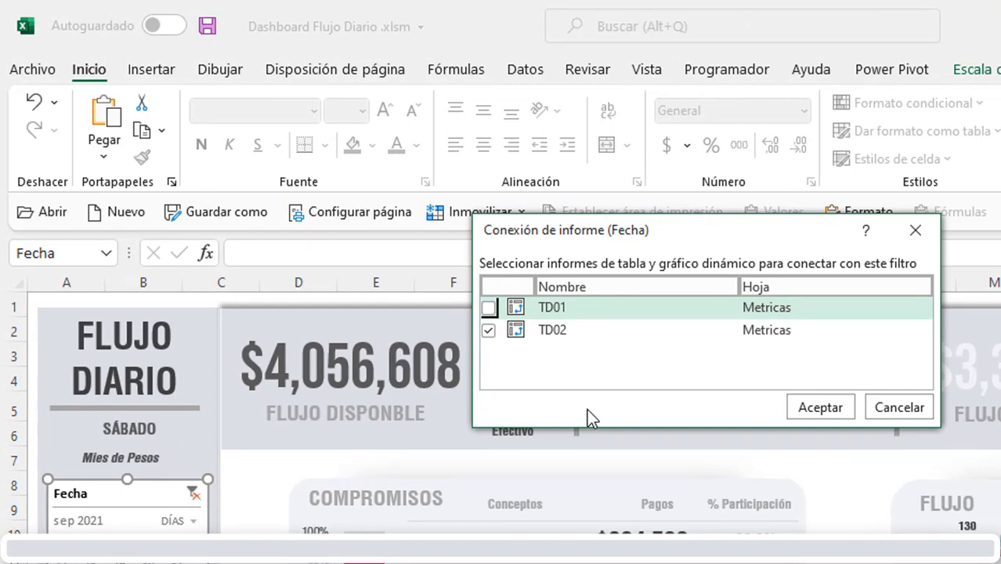
pyautogui.click(488, 309)
pyautogui.click(807, 409)
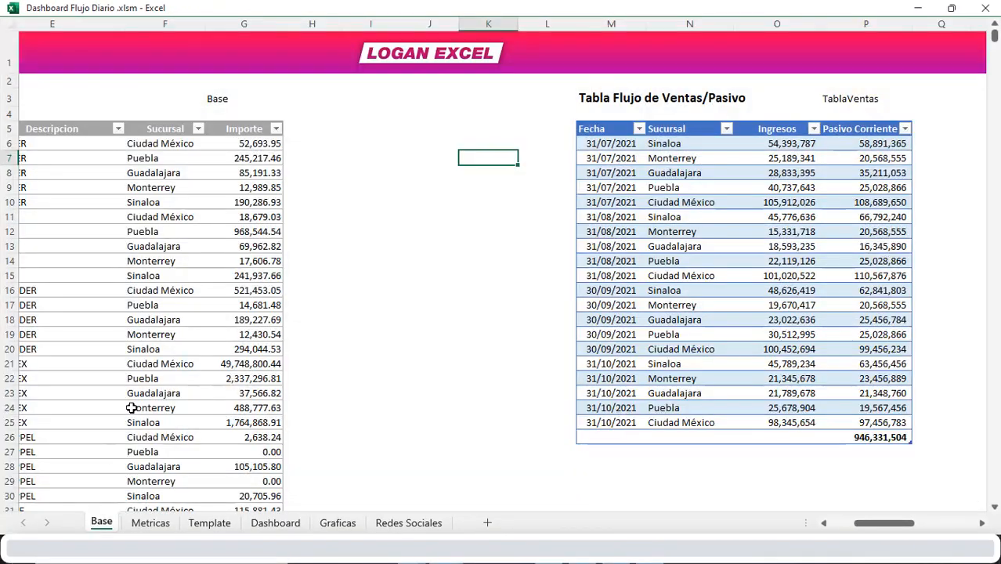
# Examine which days July and October contain in the Fecha column filter of the Base sheet's daily cash flow table.
pyautogui.click(170, 259)
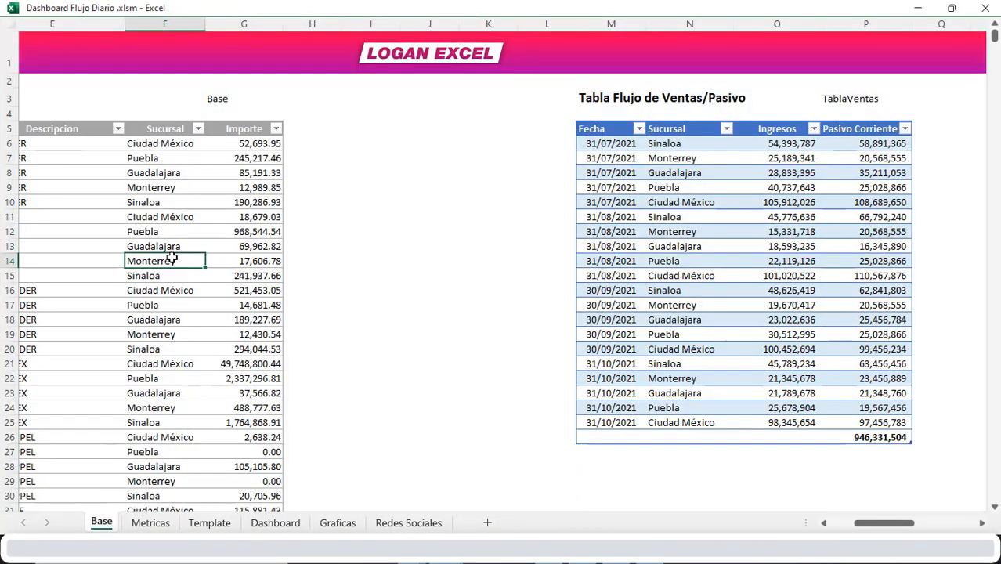
pyautogui.hotkey('ctrl', 'Left')
pyautogui.hotkey('ctrl', 'Left')
pyautogui.press('Right')
pyautogui.press('Right')
pyautogui.hotkey('ctrl', 'Up')
pyautogui.press('Left')
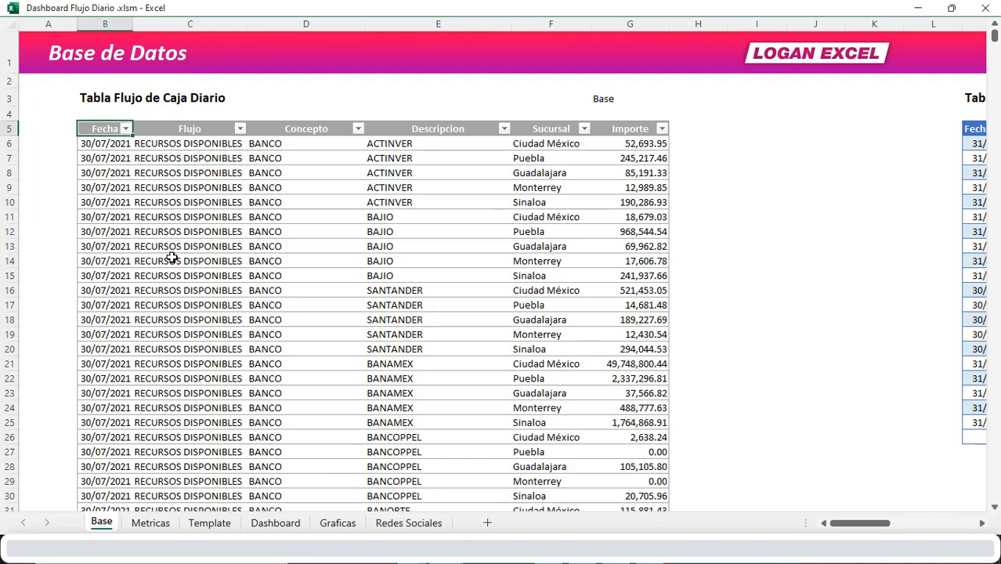
pyautogui.click(125, 129)
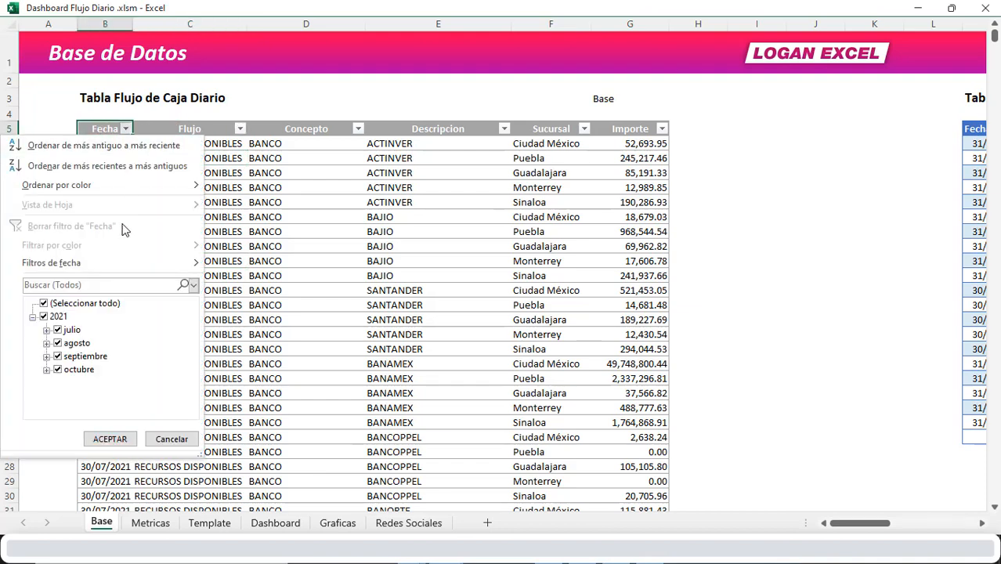
pyautogui.click(47, 330)
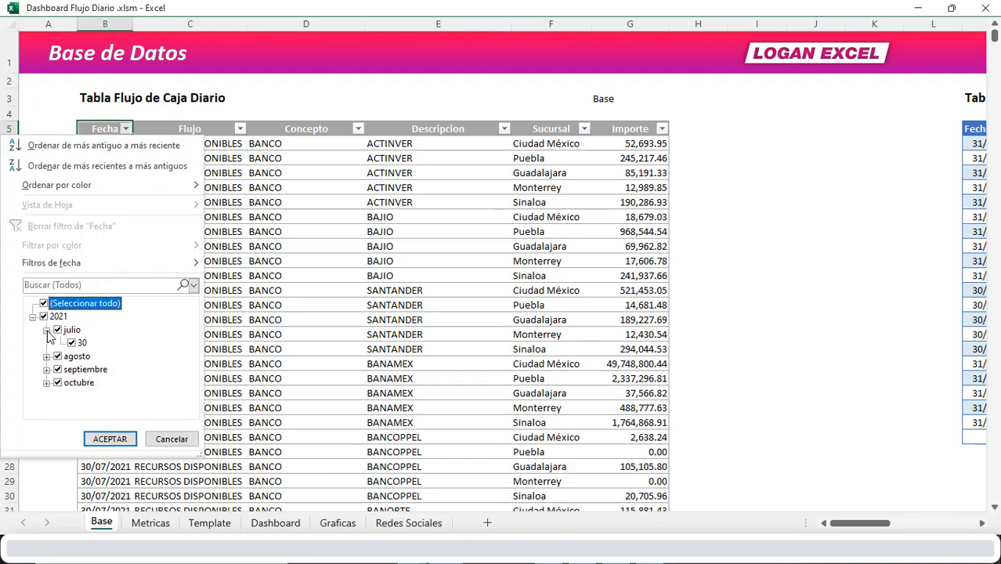
pyautogui.click(47, 330)
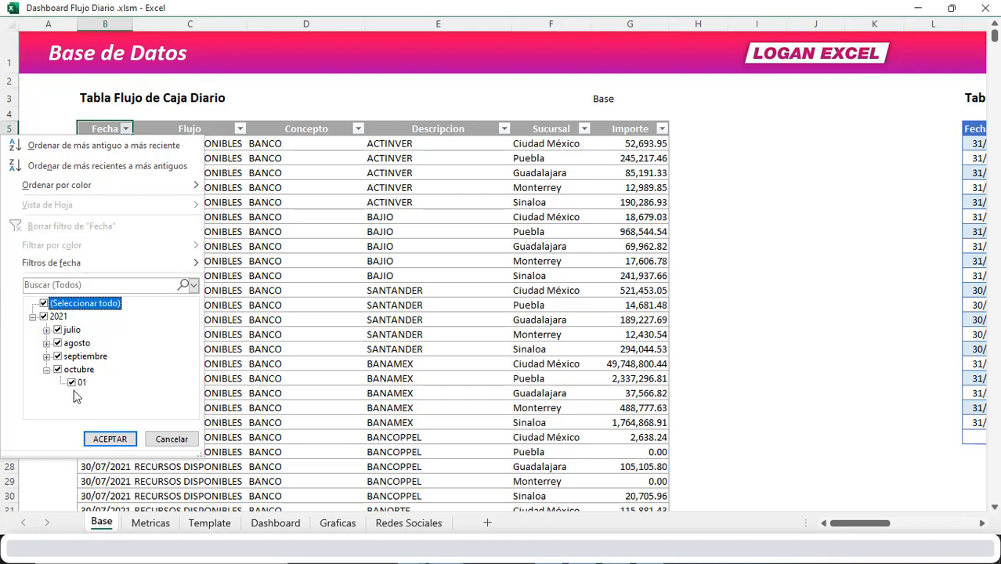
pyautogui.click(343, 206)
# Return to the Dashboard sheet and filter the Fecha timeline to 30 July 2021.
pyautogui.hotkey('ctrl', 'pagedown')
pyautogui.hotkey('ctrl', 'pagedown')
pyautogui.hotkey('ctrl', 'pagedown')
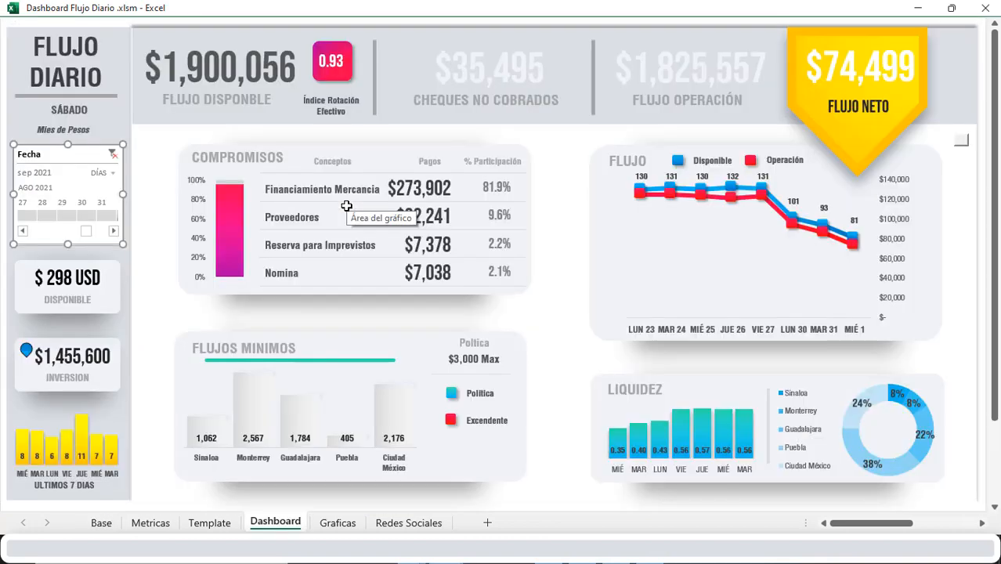
pyautogui.click(23, 233)
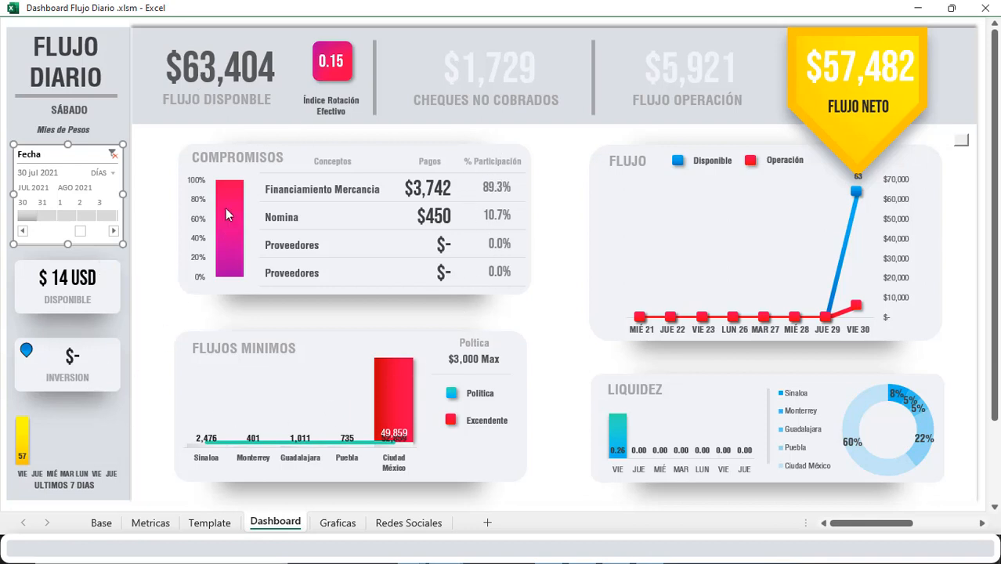
# Examine the formatted date formula in cell X10 and return to the date text box under the FLUJO DIARIO title.
pyautogui.click(86, 112)
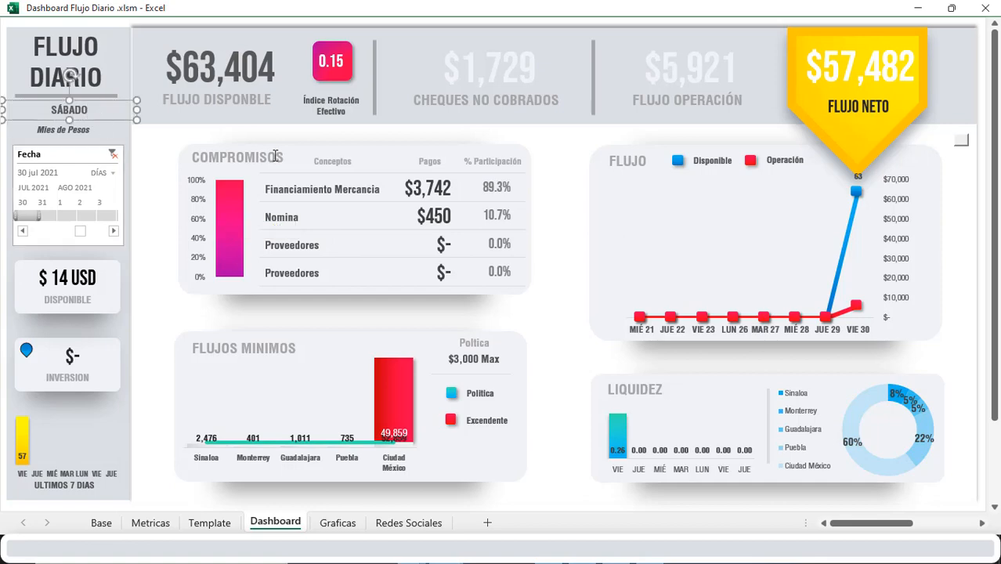
pyautogui.click(961, 140)
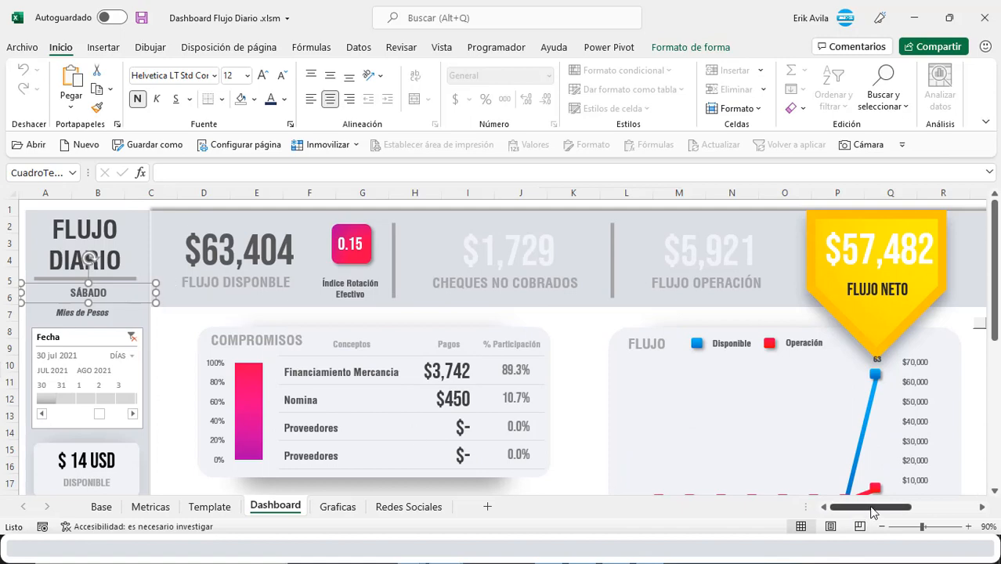
pyautogui.moveTo(874, 508); pyautogui.dragTo(926, 511)
pyautogui.click(815, 368)
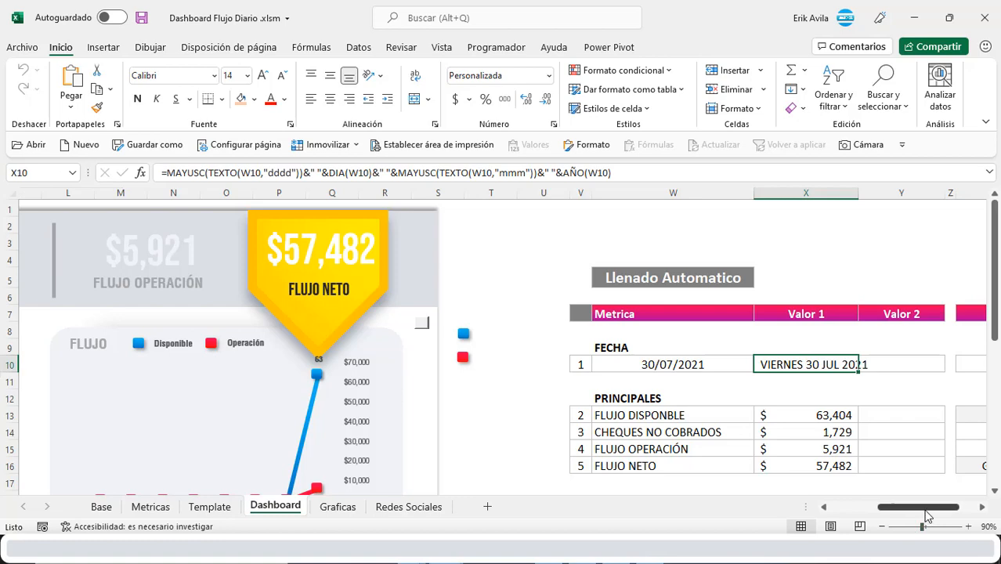
pyautogui.moveTo(924, 509); pyautogui.dragTo(874, 509)
pyautogui.click(124, 286)
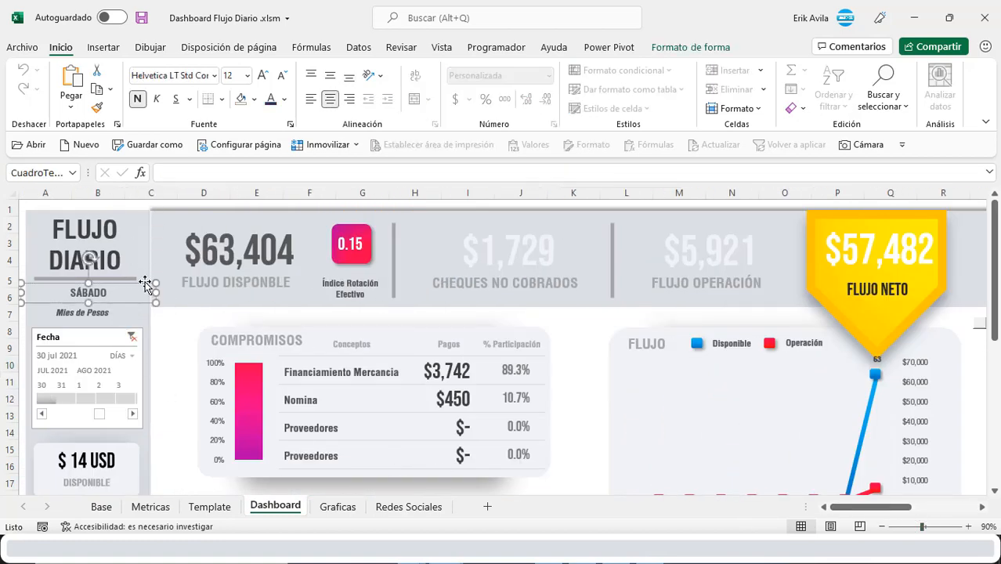
# Place a copy of the date text box just below it and link the original to cell $X$10.
pyautogui.moveTo(145, 282); pyautogui.dragTo(148, 322)
pyautogui.click(127, 289)
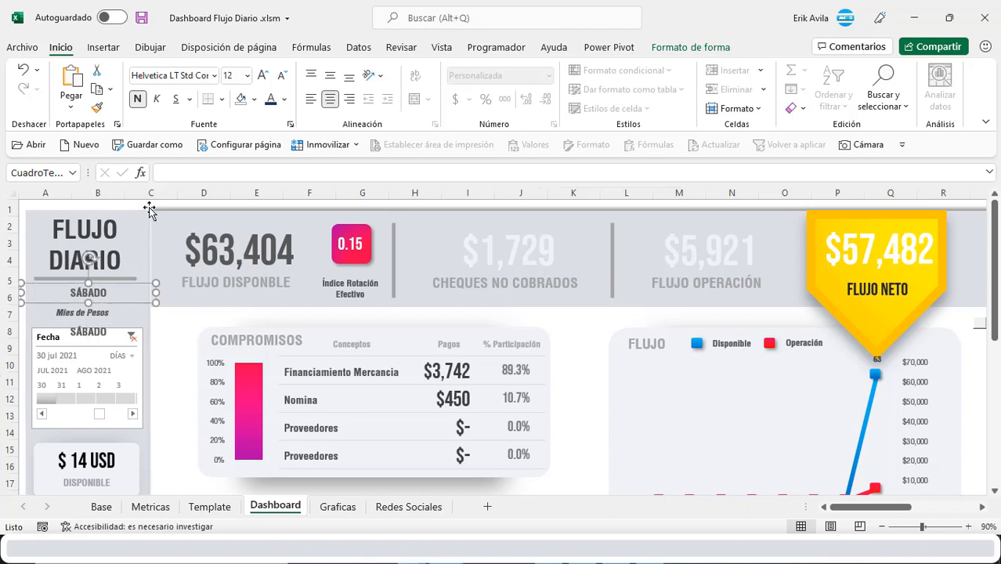
pyautogui.click(175, 175)
pyautogui.write('=')
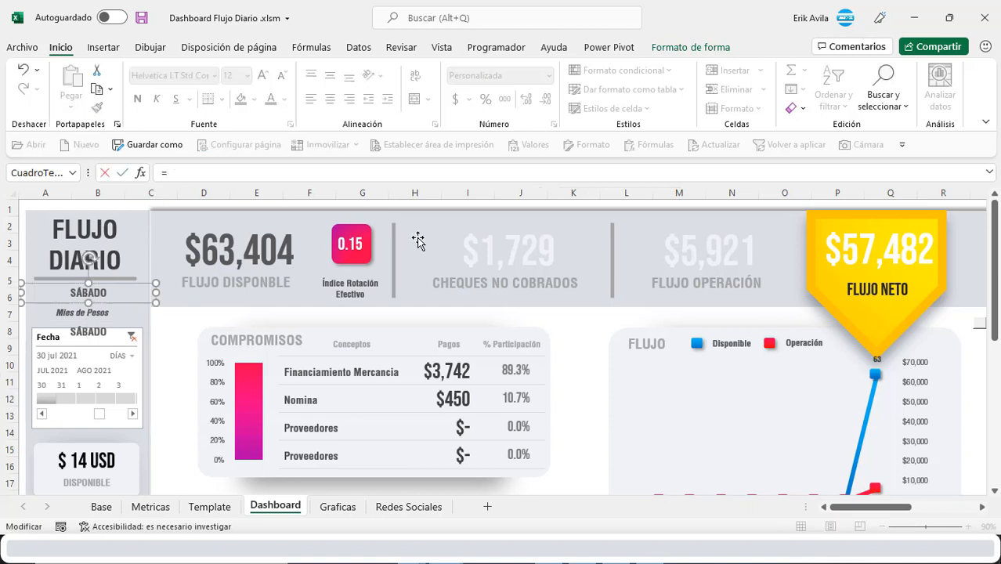
pyautogui.hscroll(5, 784, 352)
pyautogui.click(754, 365)
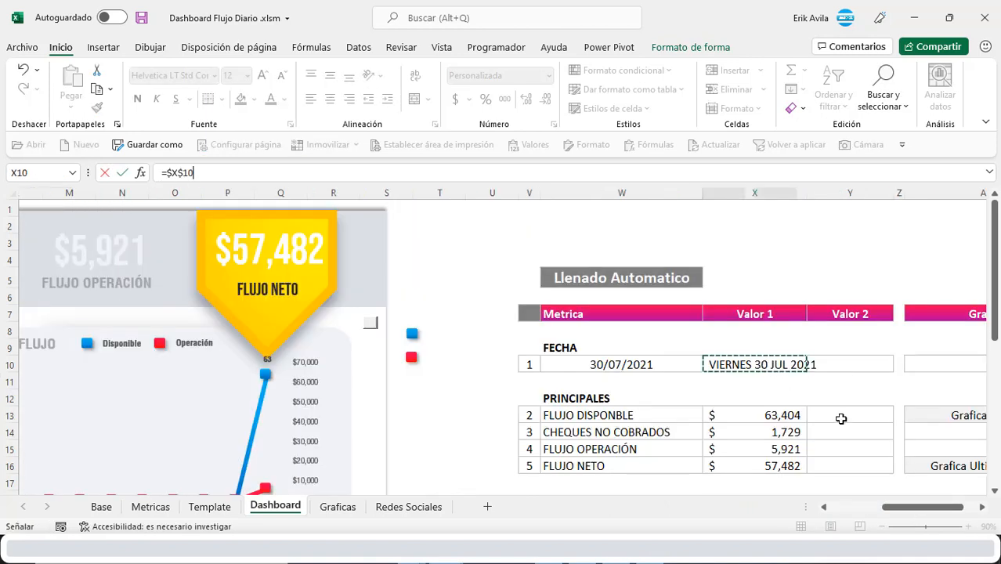
pyautogui.press('Return')
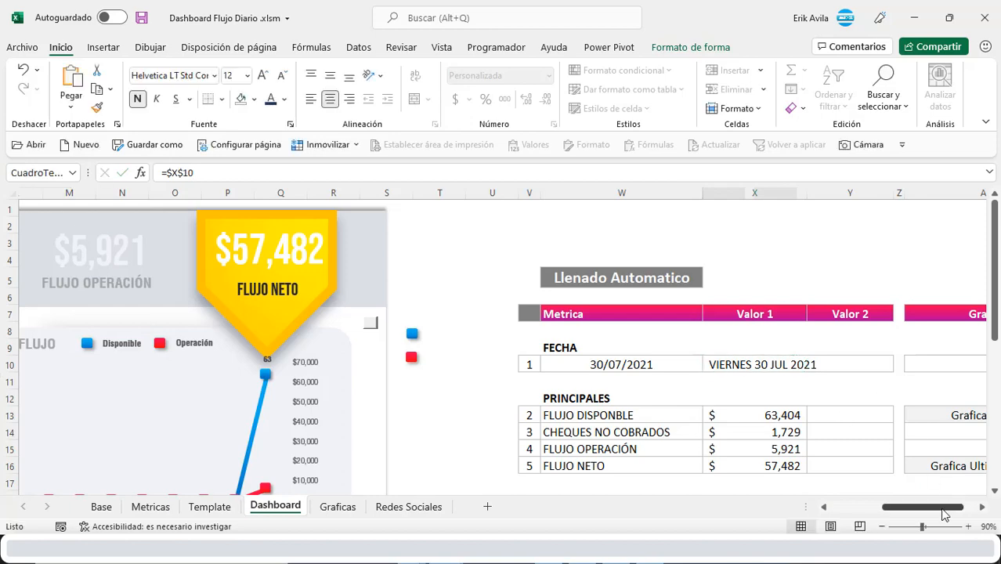
# Delete the duplicate date text box overlapping the Fecha timeline.
pyautogui.moveTo(949, 507); pyautogui.dragTo(638, 506)
pyautogui.click(101, 327)
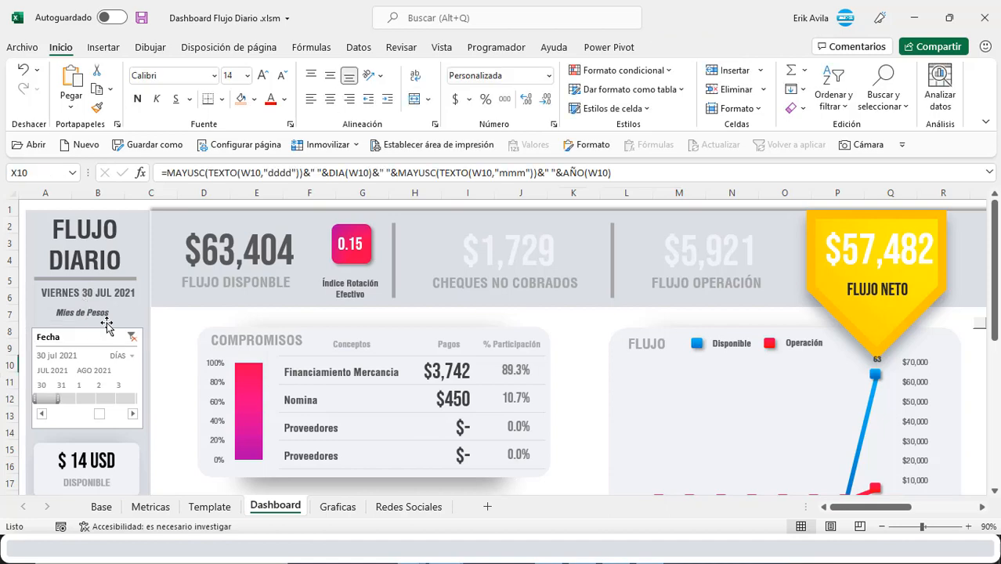
pyautogui.press('Delete')
# Hide the ribbon and test the Fecha timeline on 31 July 2021, then filter it to 20 August 2021.
pyautogui.click(981, 320)
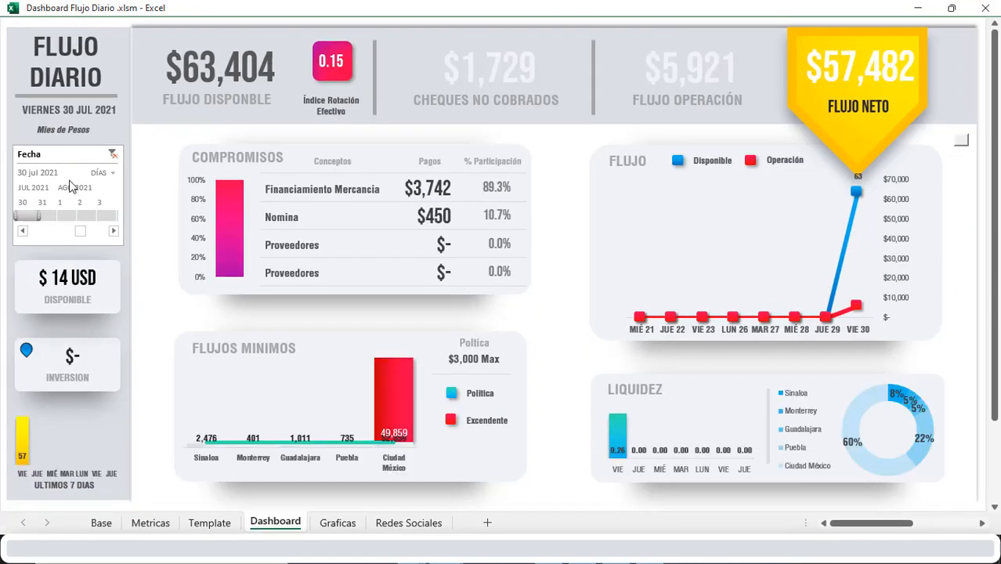
pyautogui.click(52, 218)
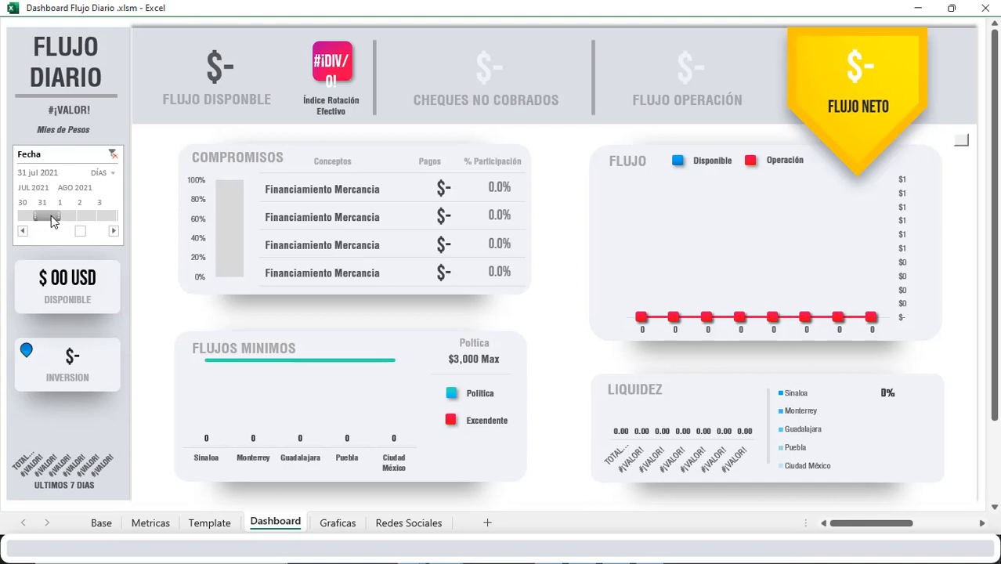
pyautogui.moveTo(52, 221); pyautogui.dragTo(84, 213)
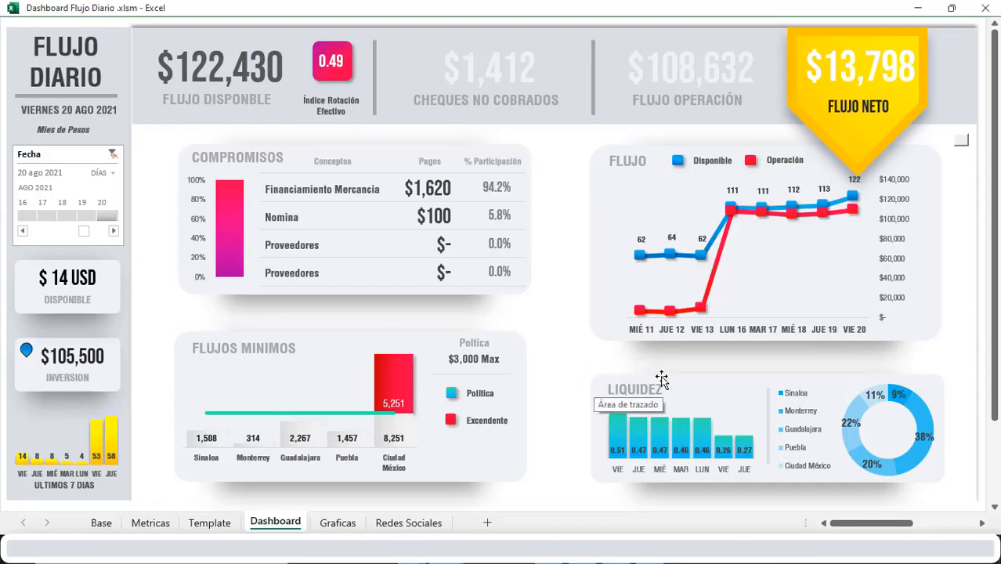
# Reference the total liquidity in Graficas!K13 from the Valor 1 cell of KPI 14 Liquidez on the Dashboard sheet.
pyautogui.click(725, 396)
pyautogui.click(737, 385)
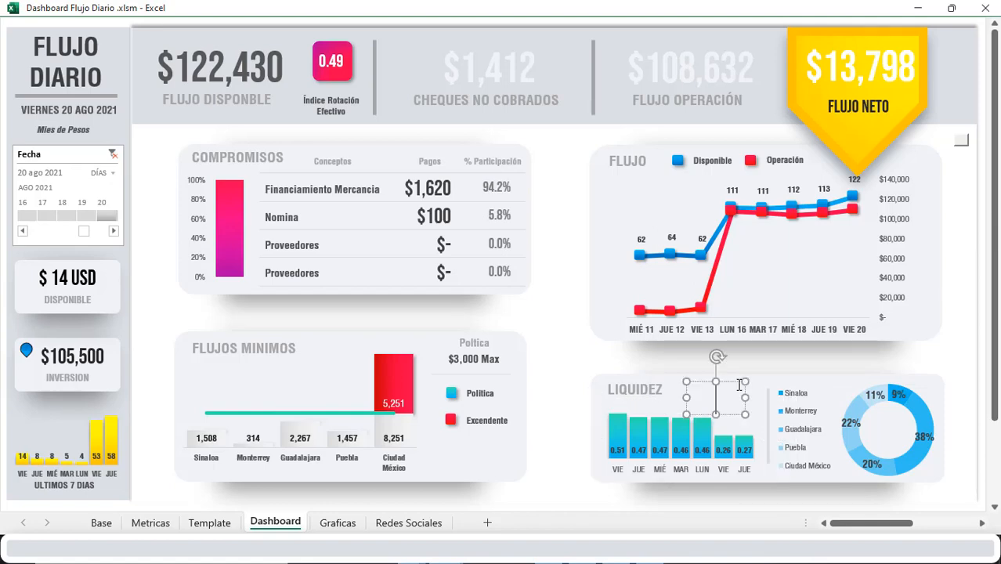
pyautogui.moveTo(864, 523); pyautogui.dragTo(899, 506)
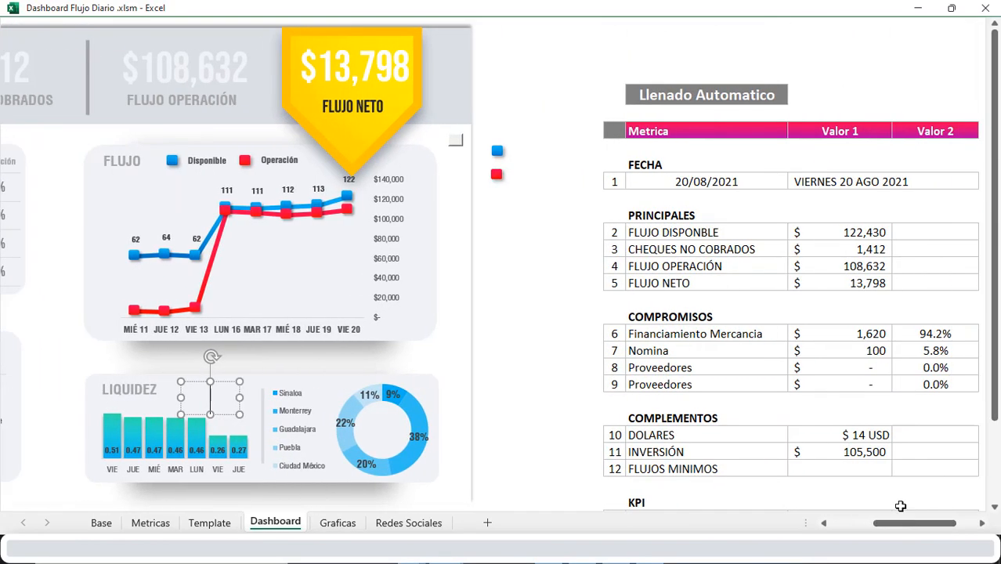
pyautogui.scroll(-4, 872, 479)
pyautogui.click(849, 388)
pyautogui.write('+')
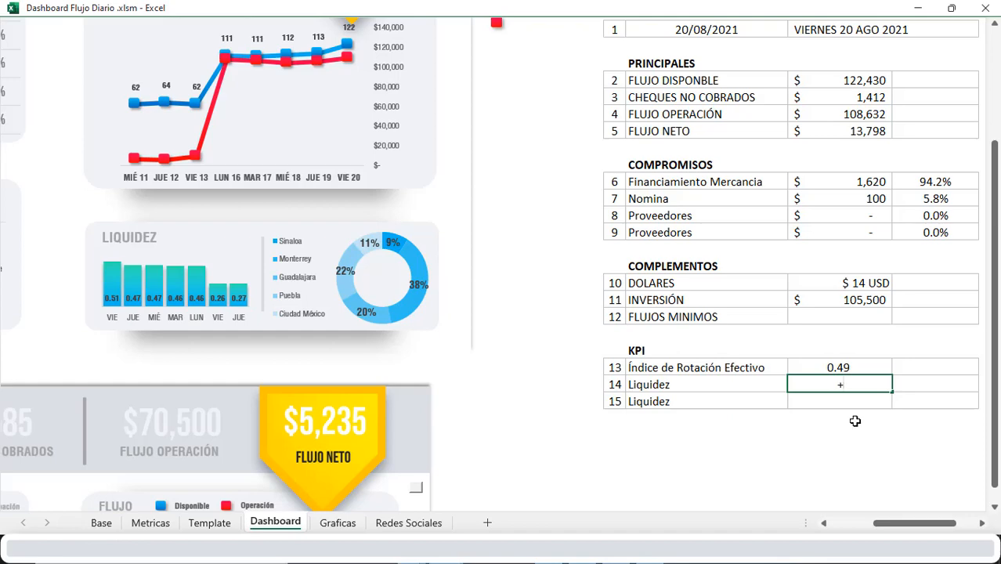
pyautogui.click(144, 523)
pyautogui.click(210, 523)
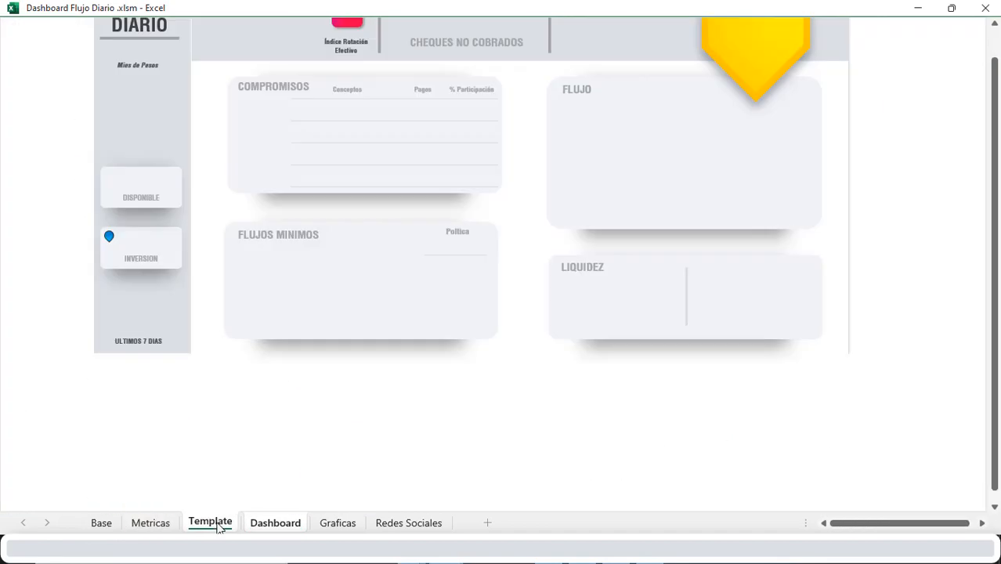
pyautogui.click(329, 523)
pyautogui.scroll(3, 308, 440)
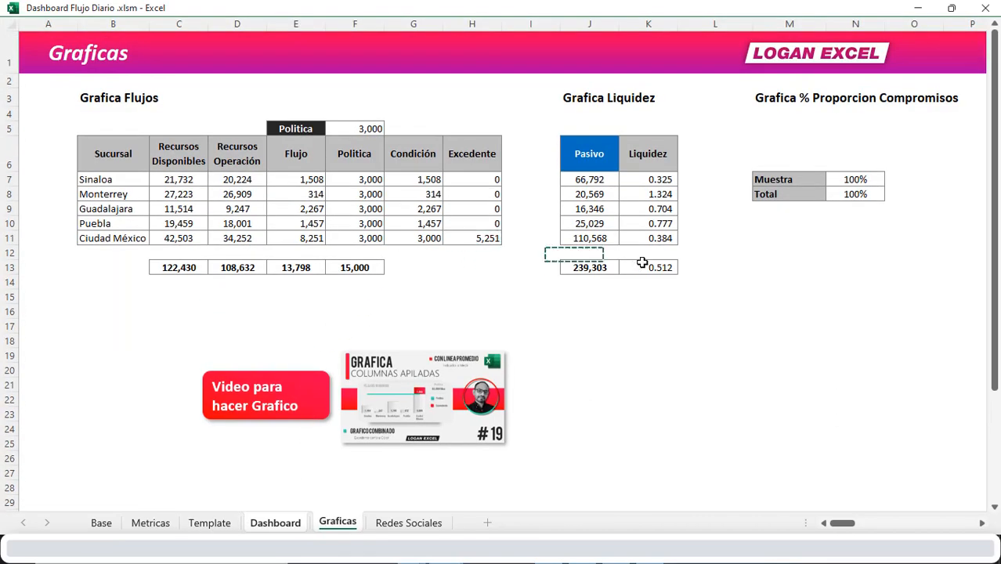
pyautogui.click(647, 268)
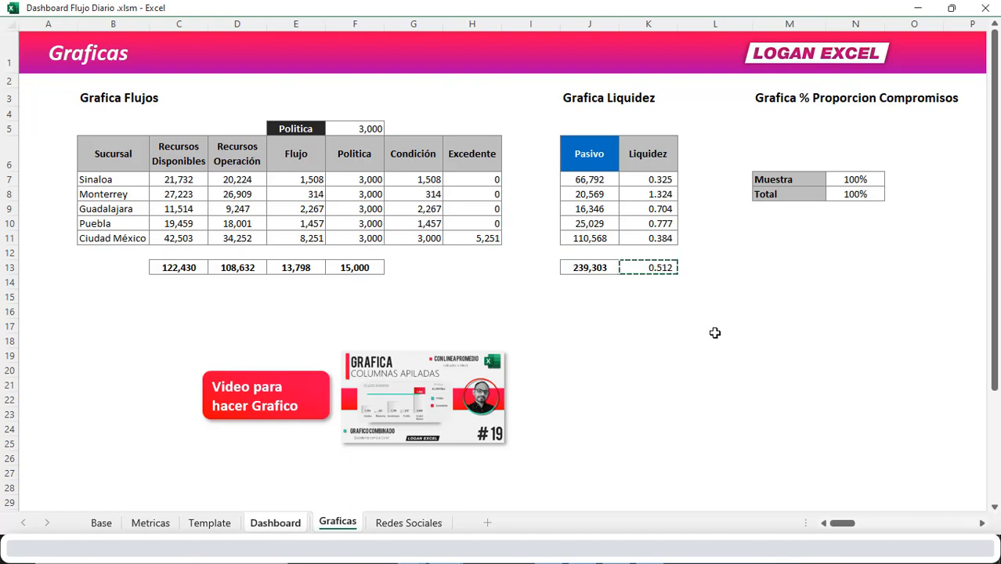
pyautogui.press('Return')
pyautogui.scroll(-1, 851, 444)
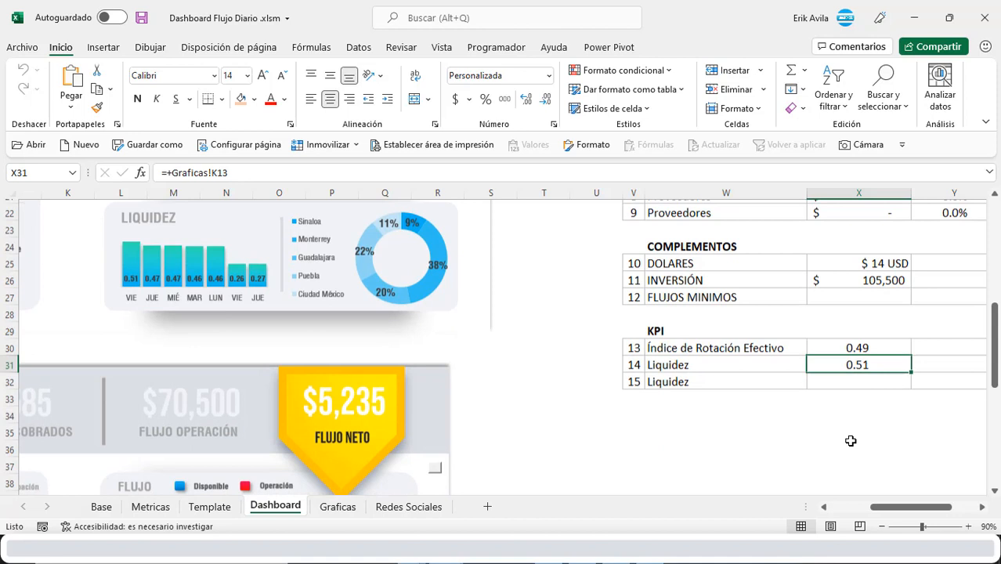
# Link the LIQUIDEZ card's text box to cell X31 and copy the empty duplicate's Bebas Neue 28 formatting onto it.
pyautogui.click(841, 387)
pyautogui.click(846, 364)
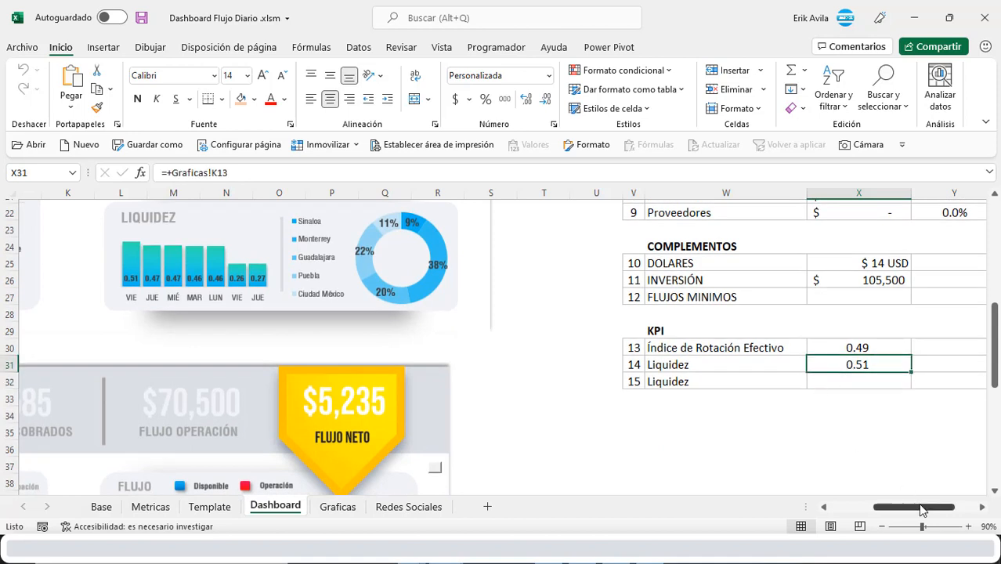
pyautogui.moveTo(922, 509); pyautogui.dragTo(889, 509)
pyautogui.scroll(1, 696, 365)
pyautogui.click(601, 263)
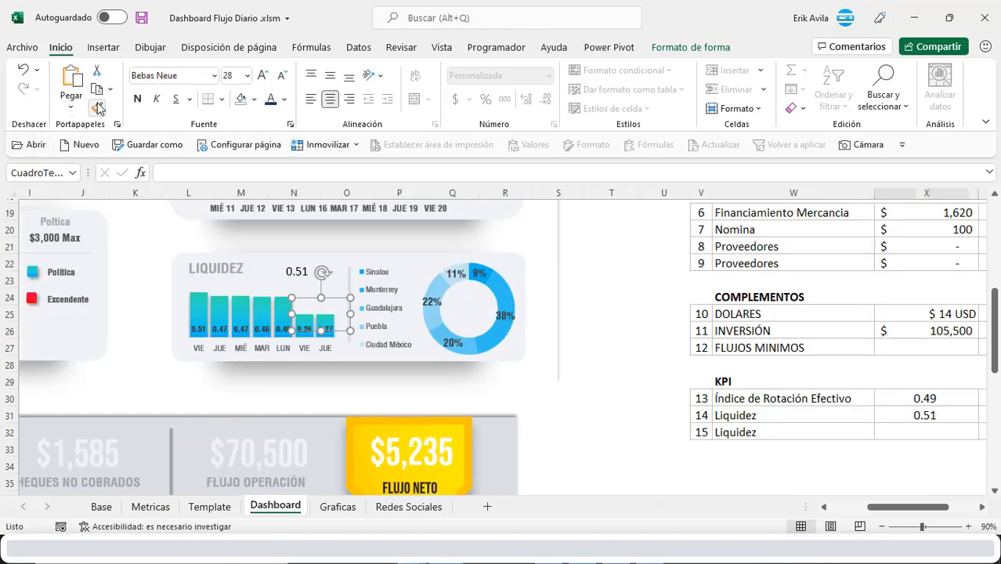
pyautogui.click(98, 108)
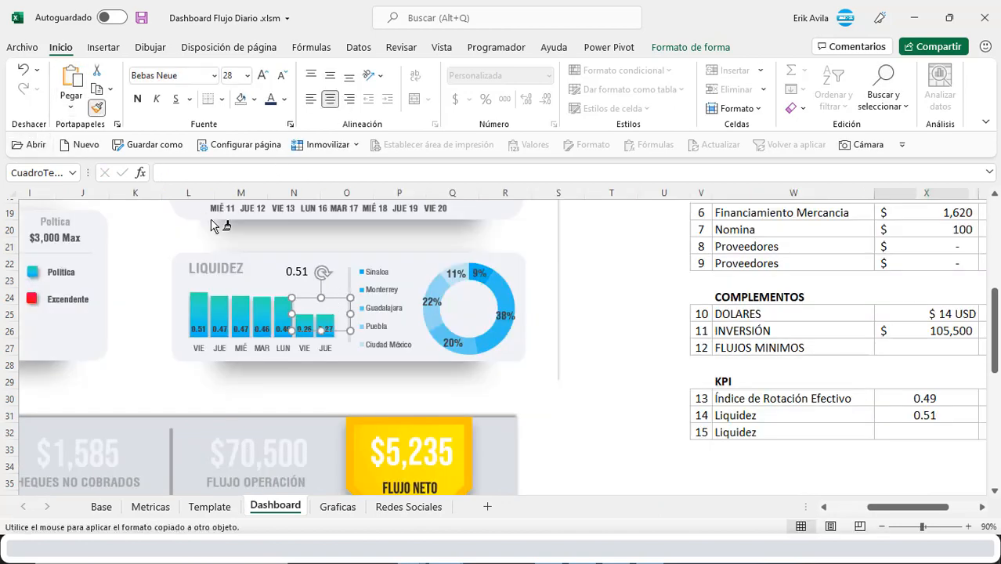
pyautogui.click(291, 274)
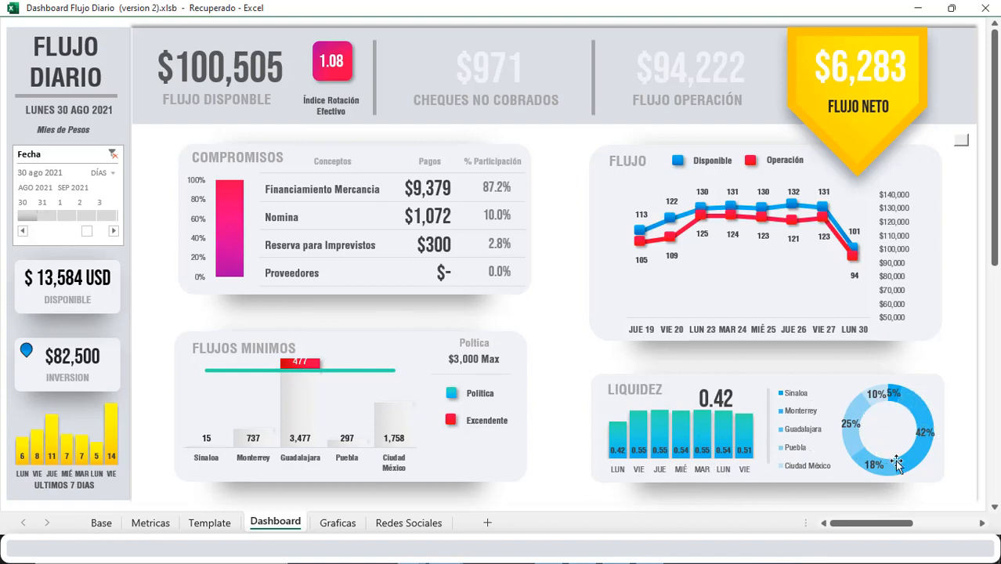
# Move the Fecha timeline through 31 August and 1 September to 2 September 2021.
pyautogui.click(44, 218)
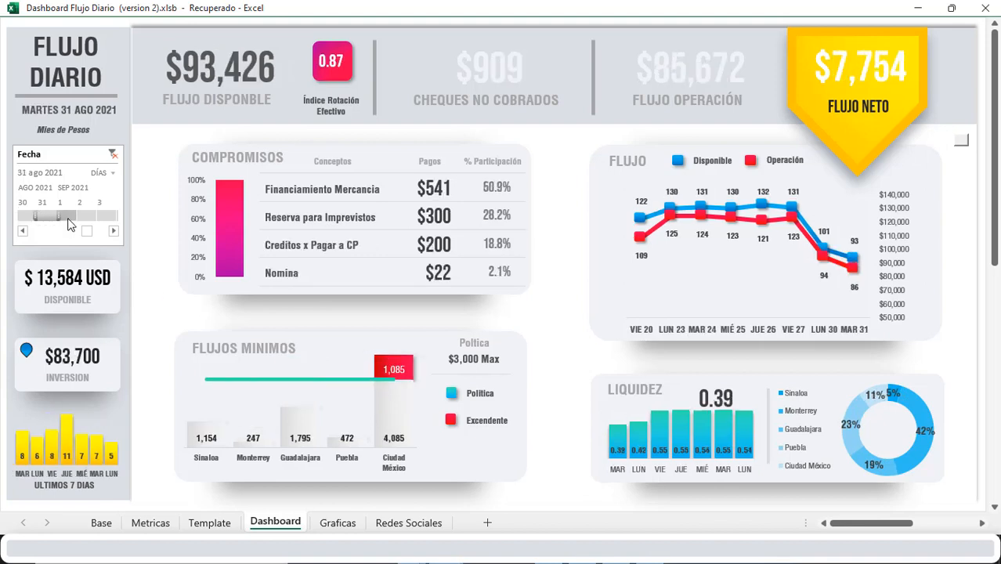
pyautogui.click(69, 222)
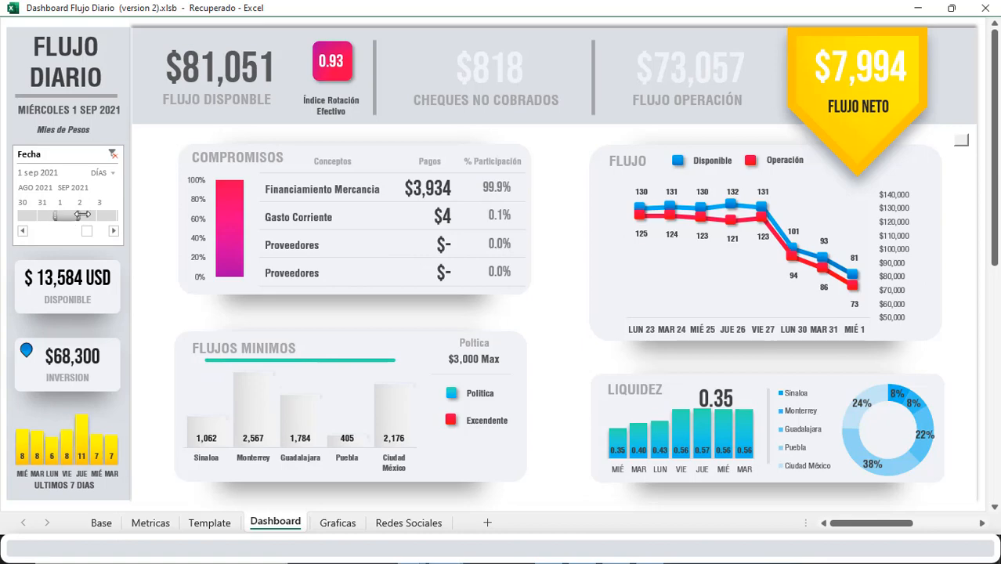
pyautogui.click(86, 218)
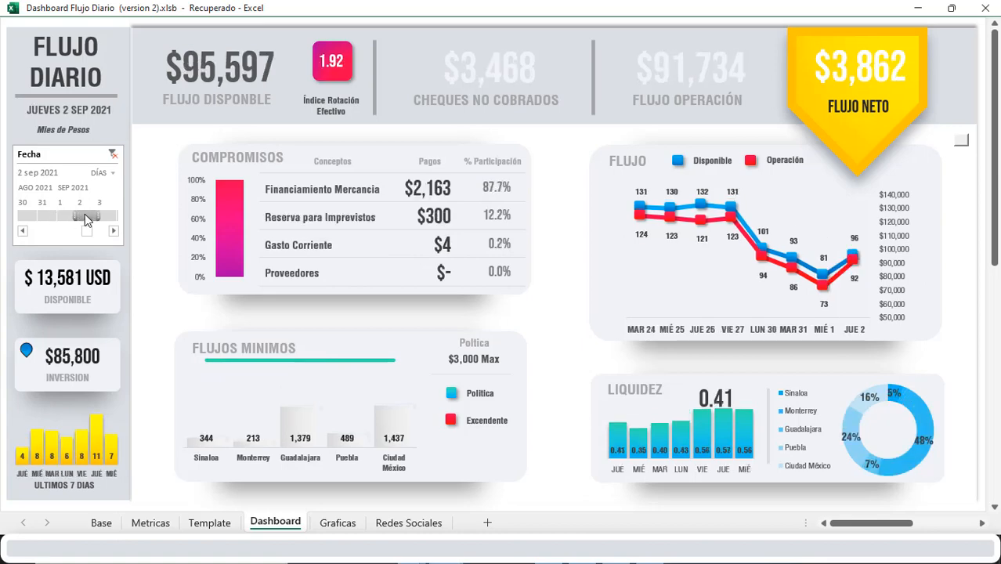
# Open the Base sheet and look over the first dates in the Fecha column of Tabla Flujo de Caja Diario.
pyautogui.click(100, 520)
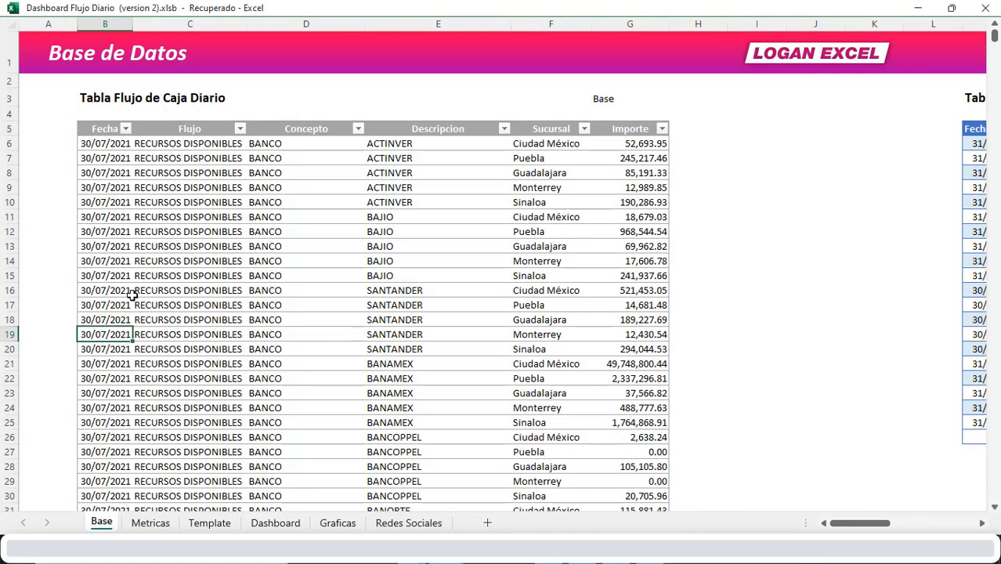
pyautogui.click(125, 188)
pyautogui.click(117, 162)
pyautogui.scroll(-1, 136, 264)
pyautogui.scroll(1, 135, 269)
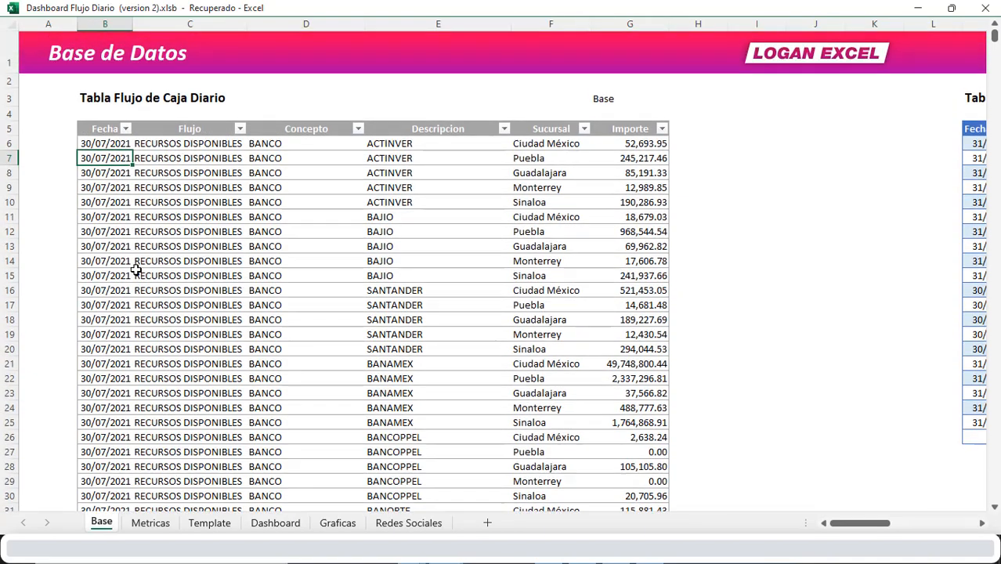
# Check the first and last rows of Tabla Flujo de Caja Diario and select the blank range B10586:G10590 below it.
pyautogui.hotkey('ctrl', 'Down')
pyautogui.hotkey('ctrl', 'Up')
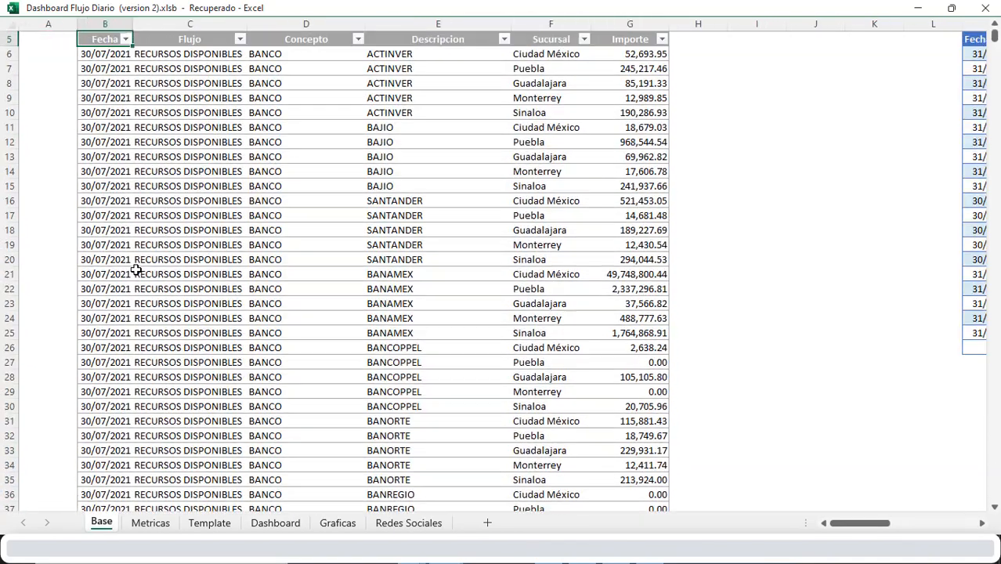
pyautogui.scroll(1, 140, 269)
pyautogui.click(154, 202)
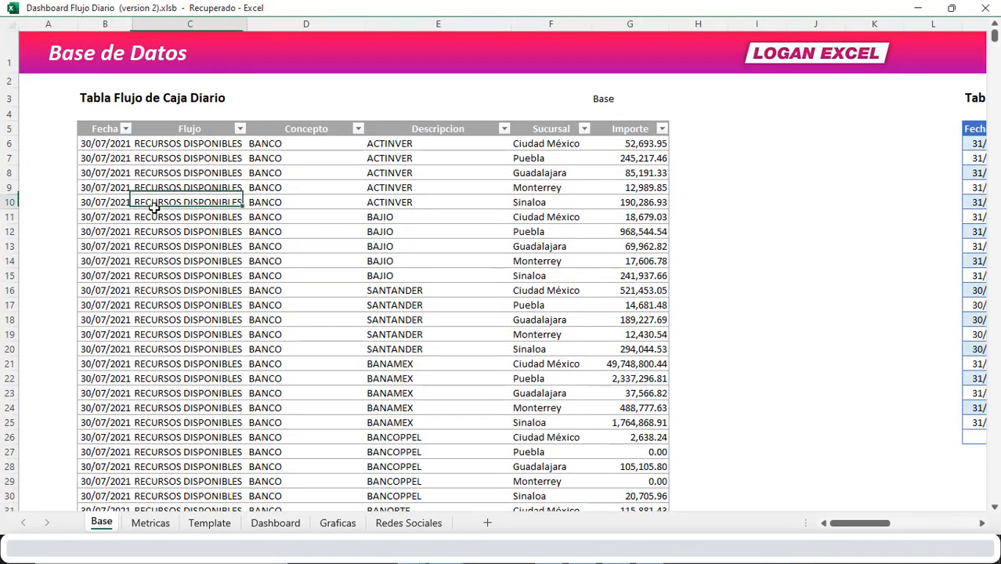
pyautogui.click(186, 174)
pyautogui.hotkey('ctrl', 'Up')
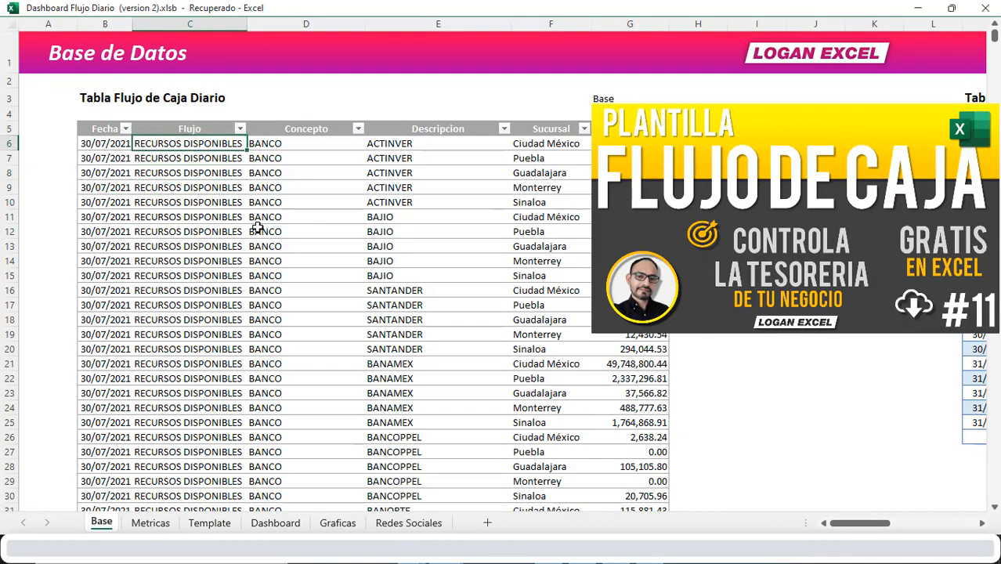
pyautogui.hotkey('ctrl', 'Down')
pyautogui.scroll(-3, 223, 233)
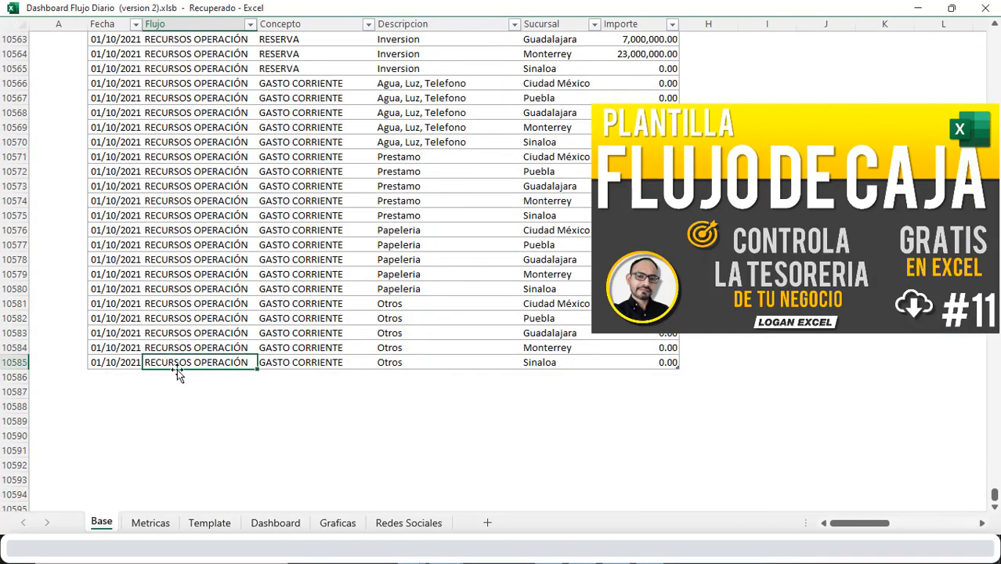
pyautogui.moveTo(129, 379); pyautogui.dragTo(625, 434)
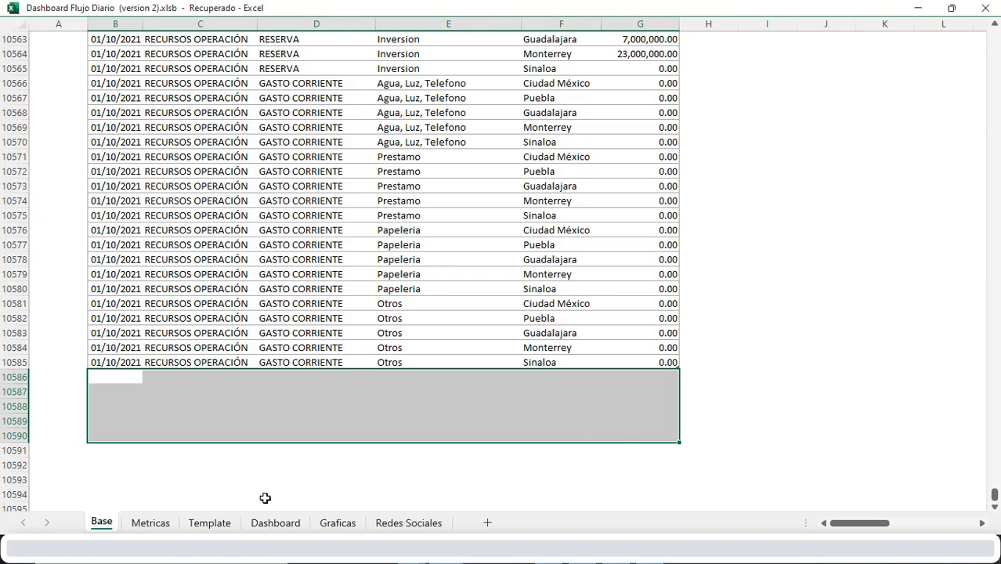
# Return to the Dashboard sheet and move the Fecha timeline through 3, 6 and 7 September 2021.
pyautogui.click(291, 527)
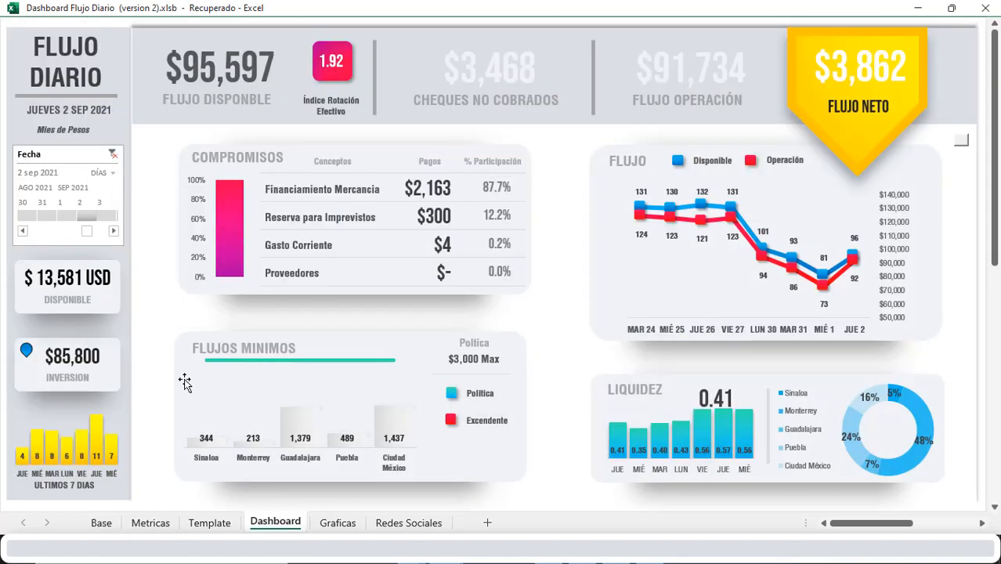
pyautogui.click(110, 219)
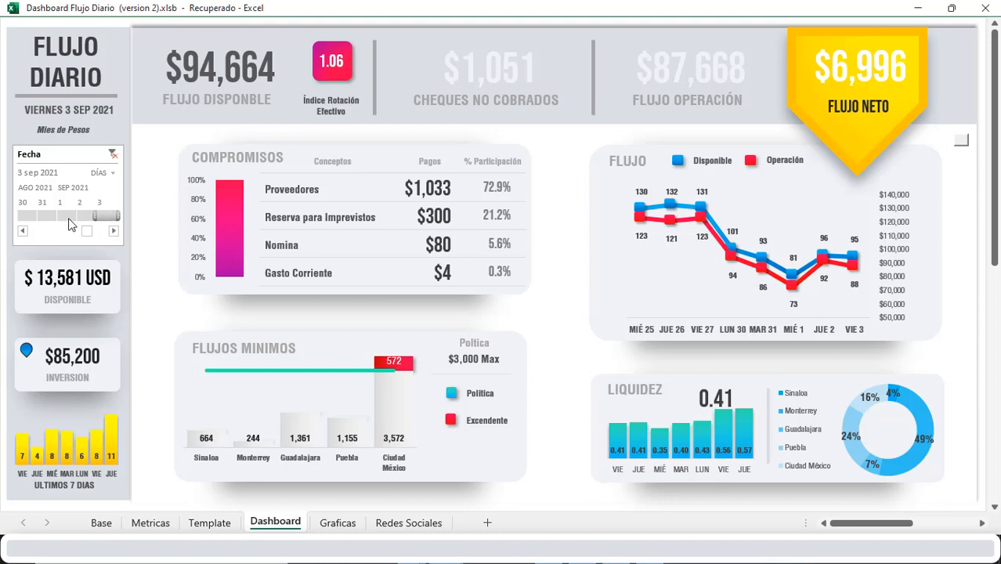
pyautogui.click(115, 233)
pyautogui.click(114, 233)
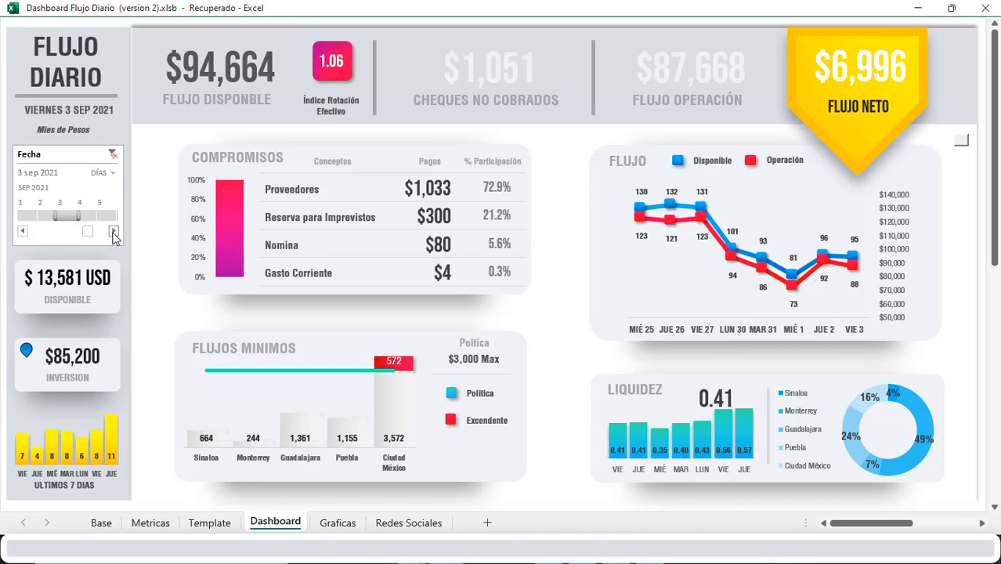
pyautogui.click(115, 233)
pyautogui.click(31, 217)
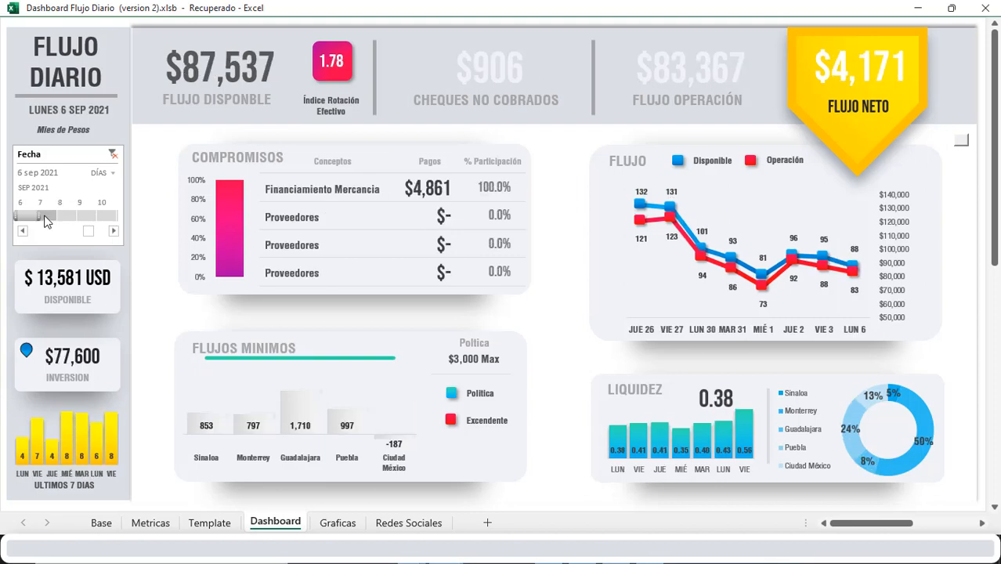
pyautogui.click(46, 217)
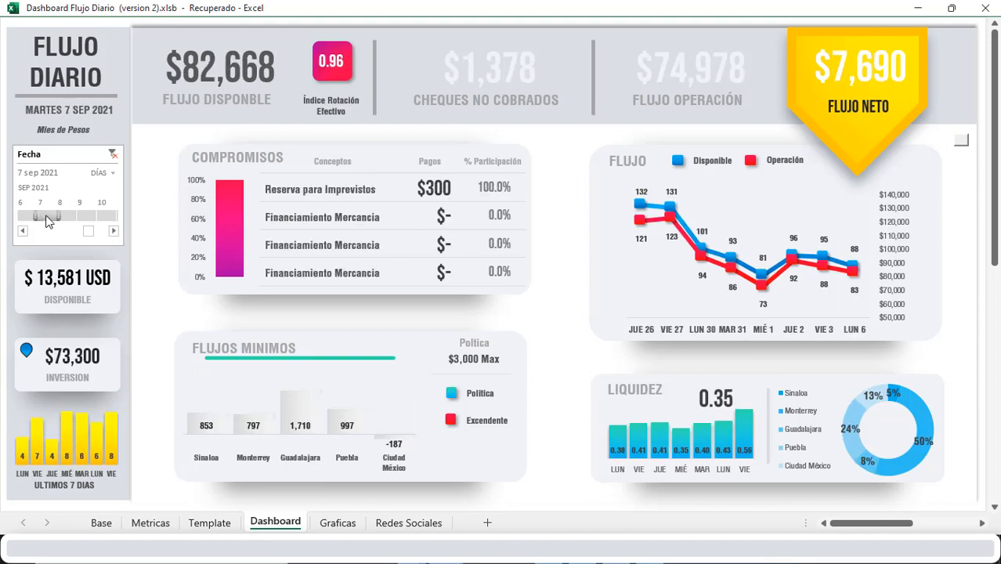
# Take the Fecha timeline to 10 September, back to 6 September, and day by day up to 10 September 2021 again.
pyautogui.click(67, 216)
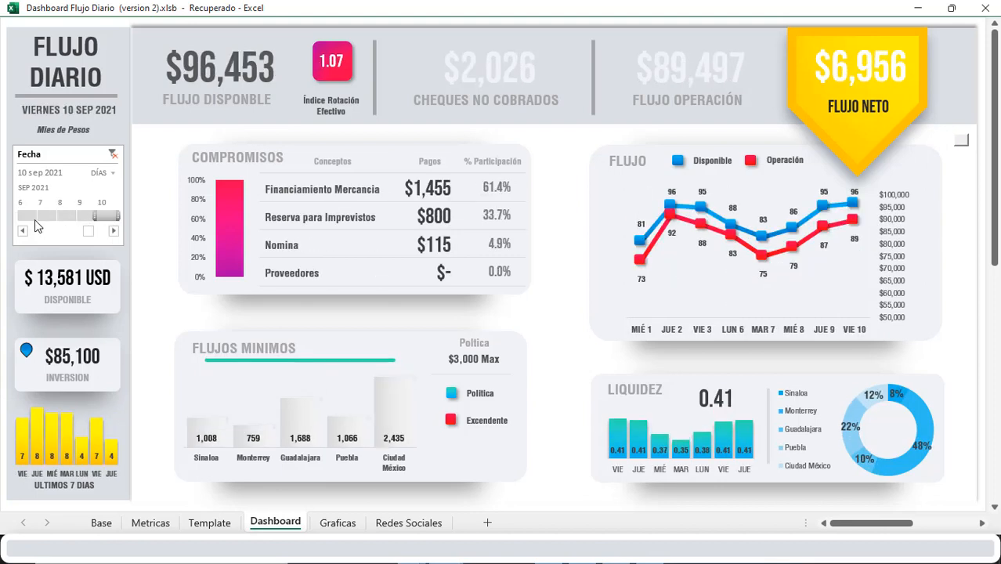
pyautogui.click(28, 217)
pyautogui.click(46, 217)
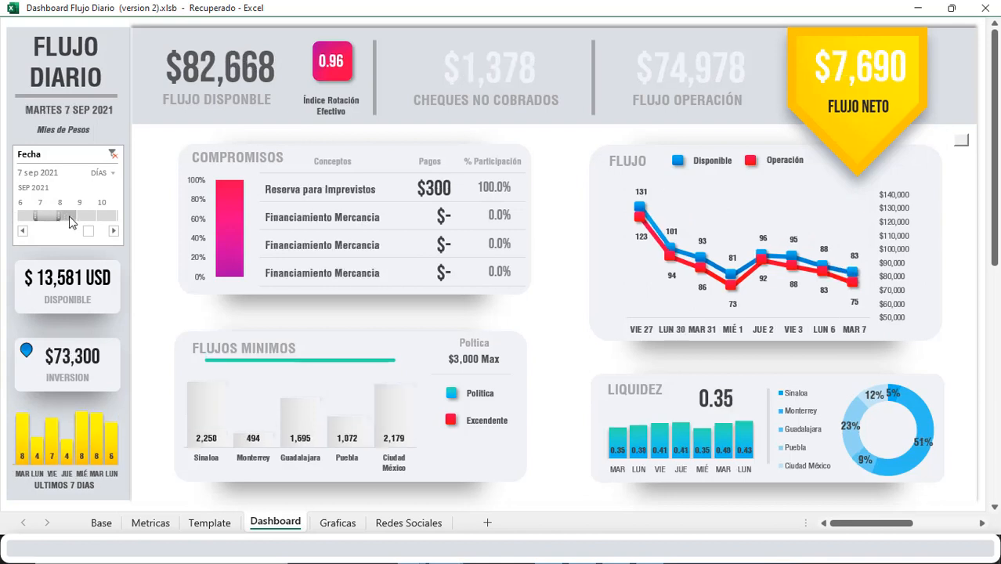
pyautogui.click(69, 218)
pyautogui.click(86, 217)
pyautogui.click(108, 217)
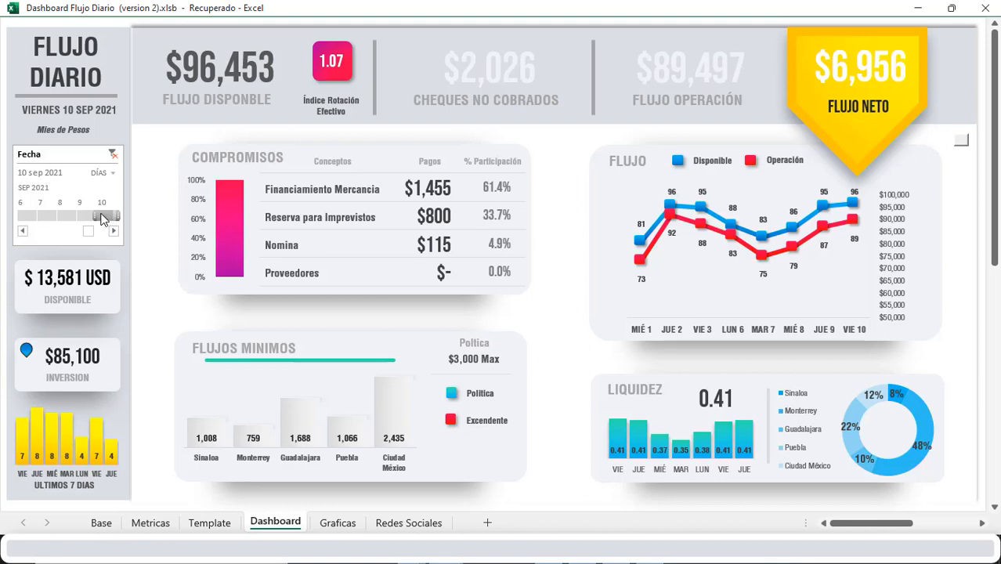
# Step the Fecha timeline back through 9, 8 and 7 September, and check 10 and 9 September 2021 once more.
pyautogui.click(86, 217)
pyautogui.click(68, 217)
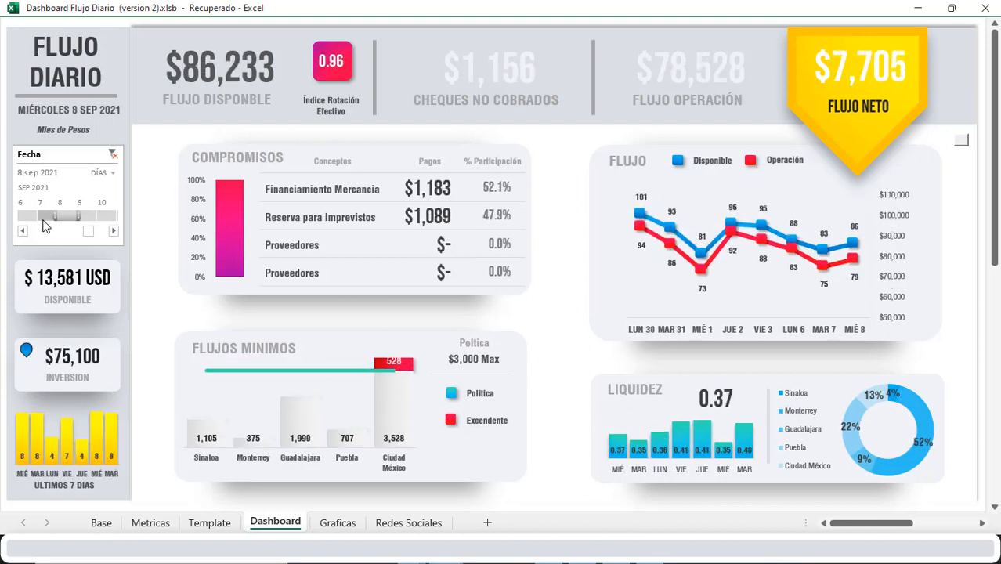
pyautogui.click(45, 219)
pyautogui.click(108, 219)
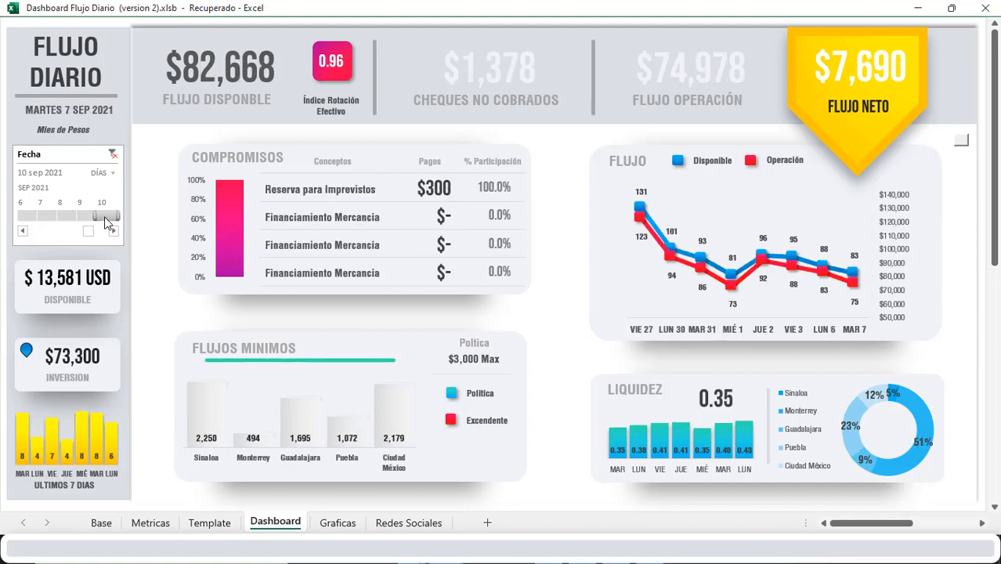
pyautogui.click(86, 222)
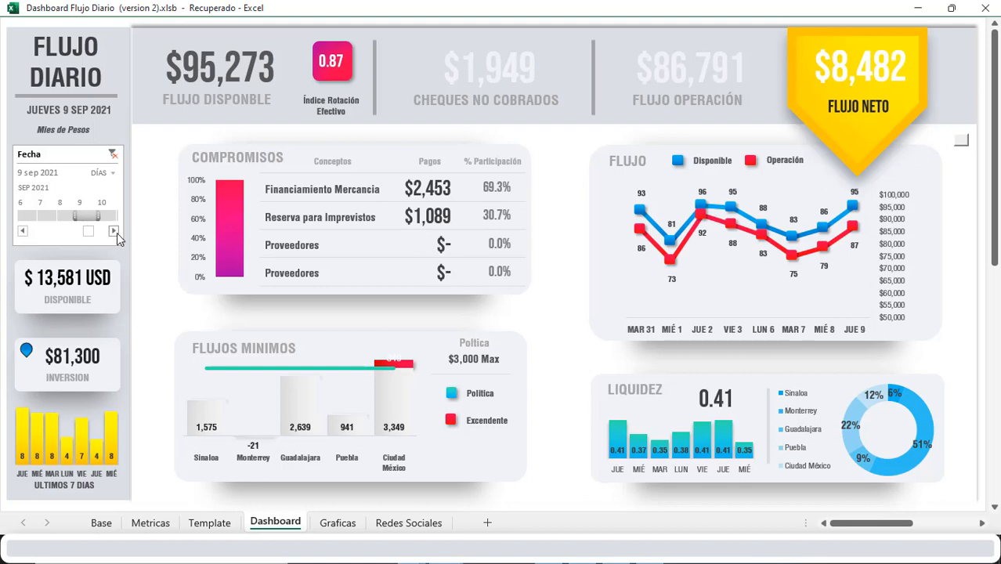
# Advance the Fecha timeline to 10 September and on to 13 September 2021.
pyautogui.click(114, 232)
pyautogui.click(114, 233)
pyautogui.click(114, 232)
pyautogui.click(48, 221)
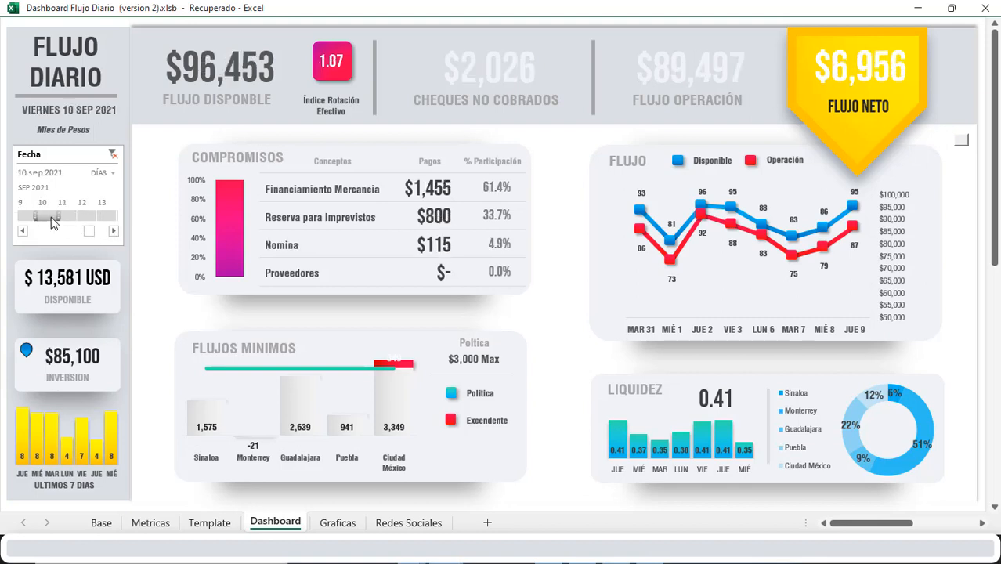
pyautogui.click(97, 216)
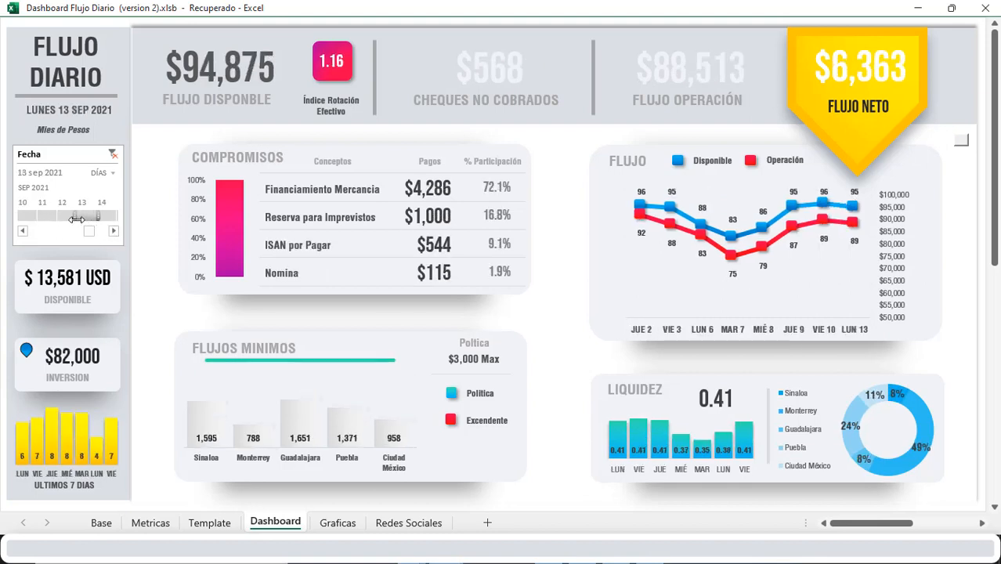
# Browse the Fecha timeline forward to 17 September and return to select 8 September 2021.
pyautogui.click(113, 232)
pyautogui.click(114, 232)
pyautogui.click(114, 232)
pyautogui.click(114, 232)
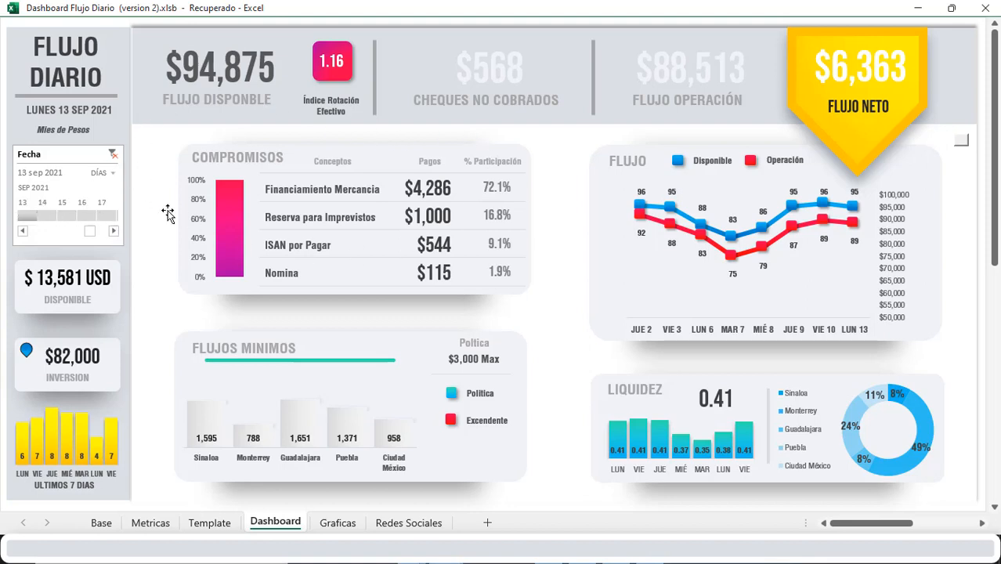
pyautogui.click(55, 223)
pyautogui.click(32, 220)
pyautogui.click(22, 231)
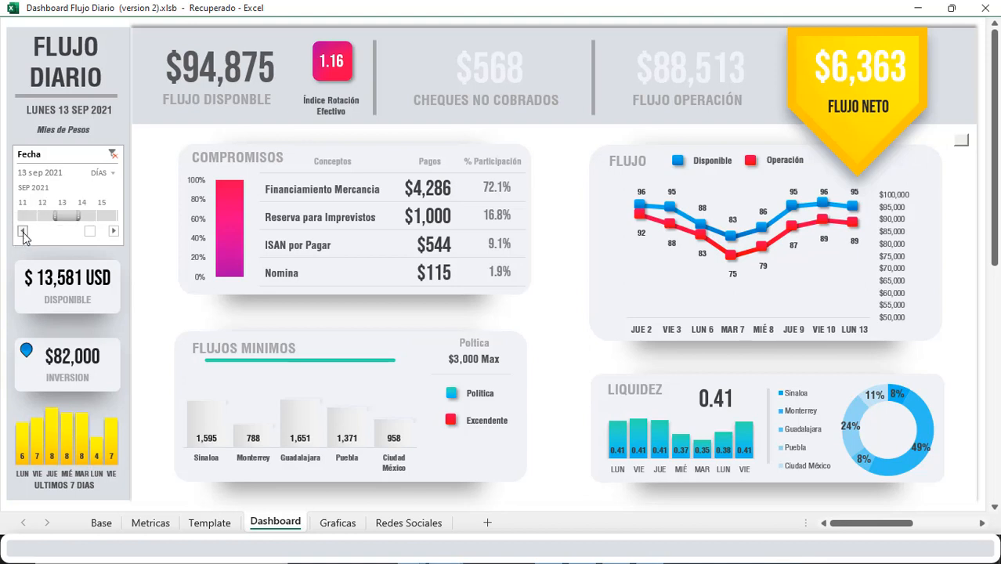
pyautogui.click(22, 231)
pyautogui.click(47, 217)
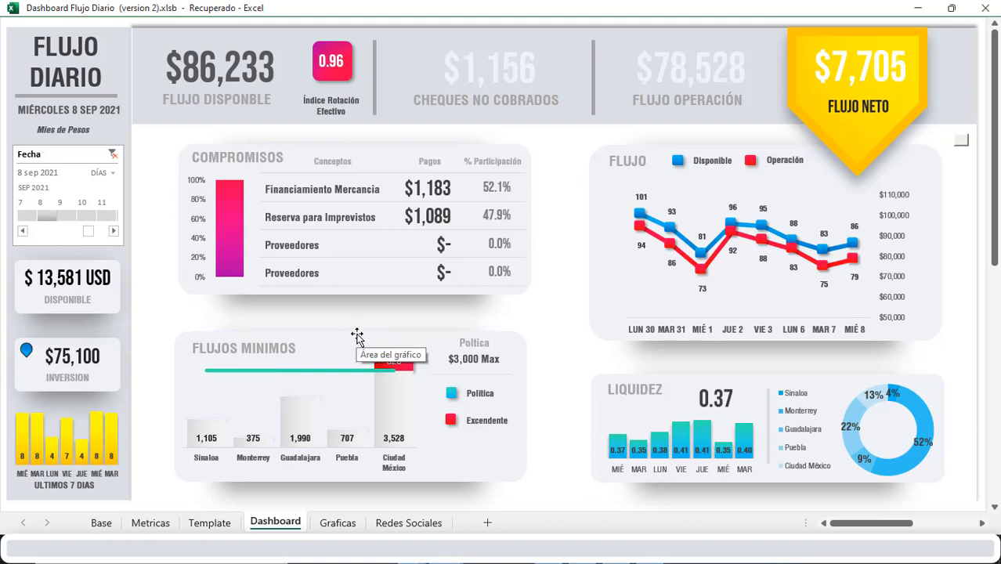
# Switch the Fecha timeline between 9 and 8 September and finish on 7 September 2021.
pyautogui.click(67, 216)
pyautogui.click(97, 224)
pyautogui.click(48, 219)
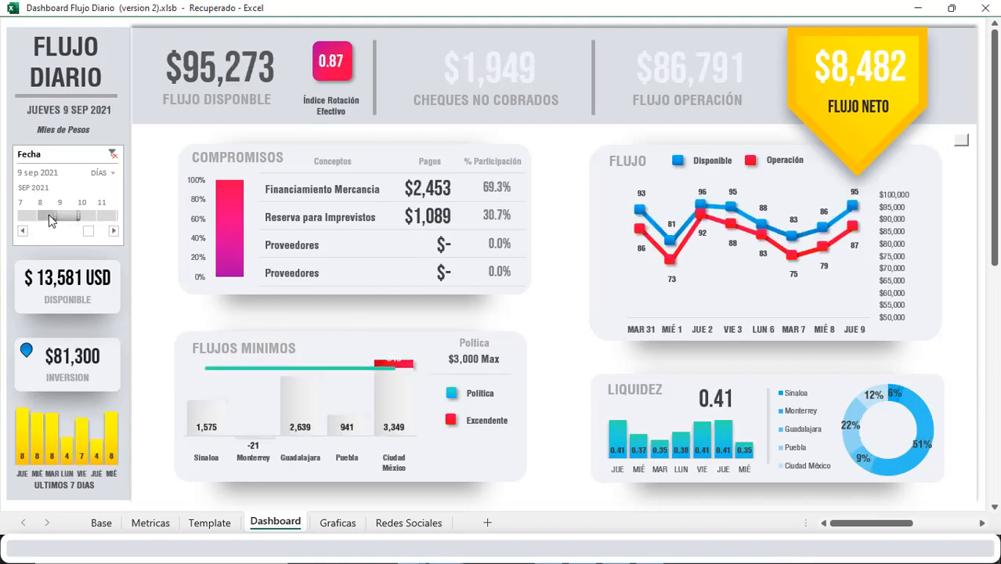
pyautogui.click(38, 217)
pyautogui.click(30, 219)
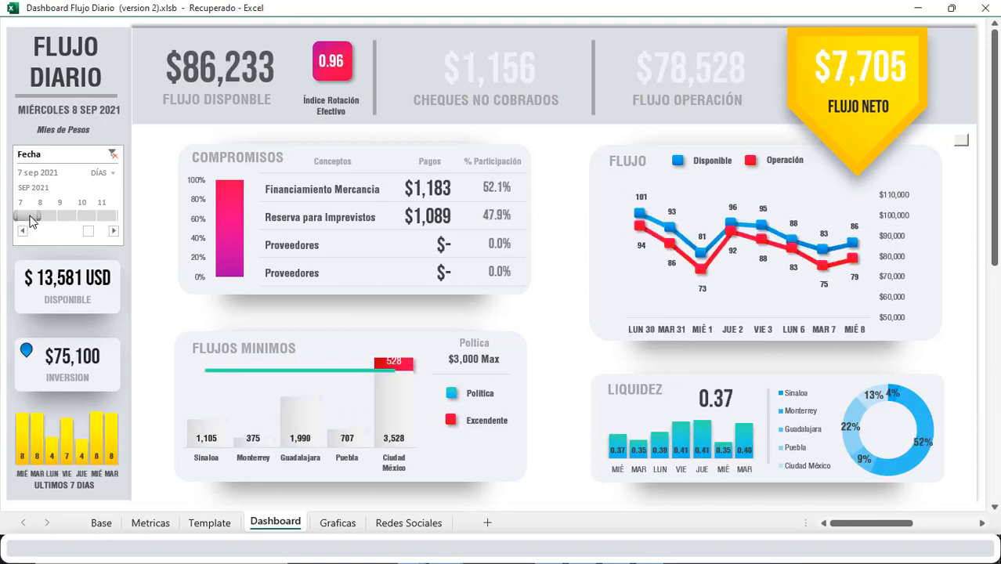